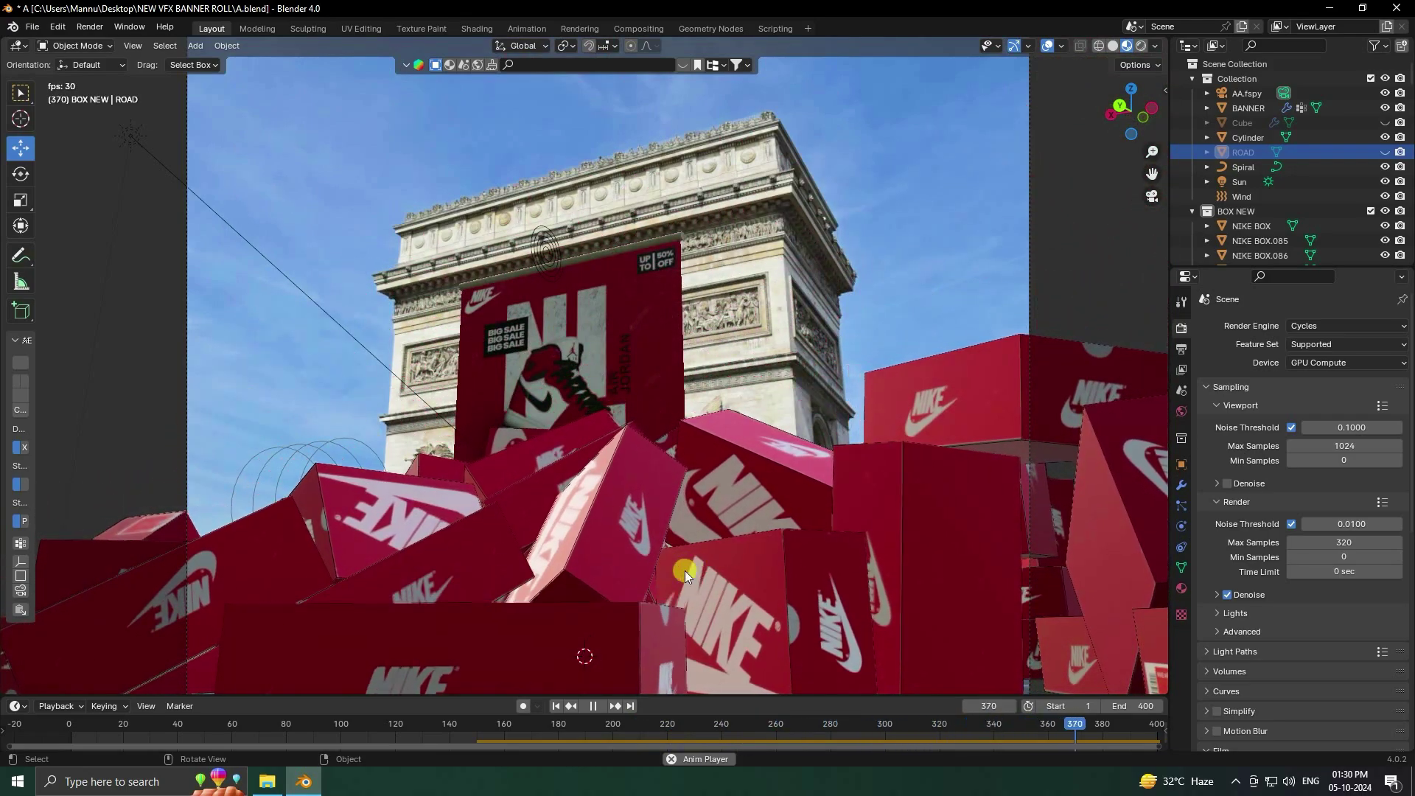
Step: Start a new file without saving the changes to A.blend, and delete the default camera, cube and light
left_click(592, 706)
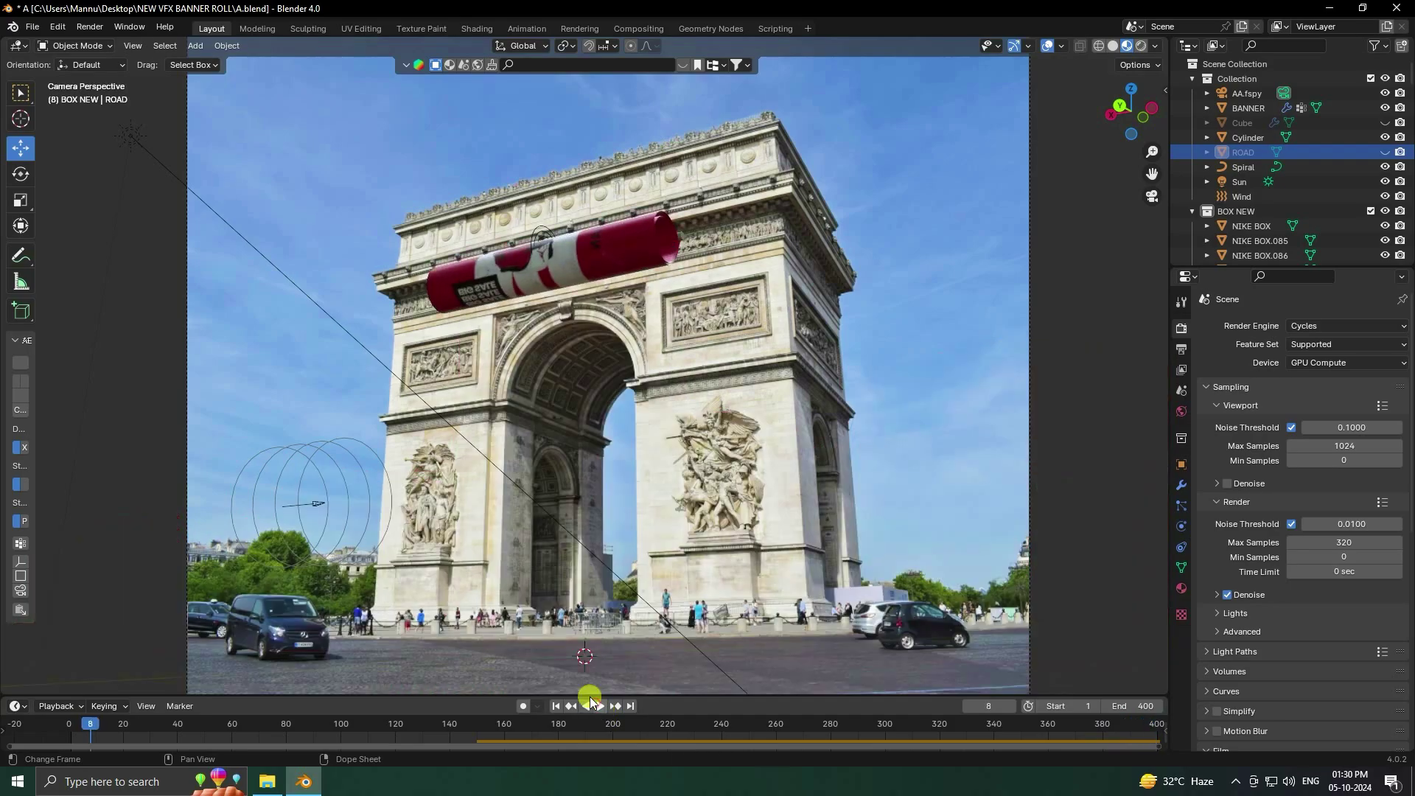
left_click(33, 27)
mouse_move(44, 43)
left_click(212, 42)
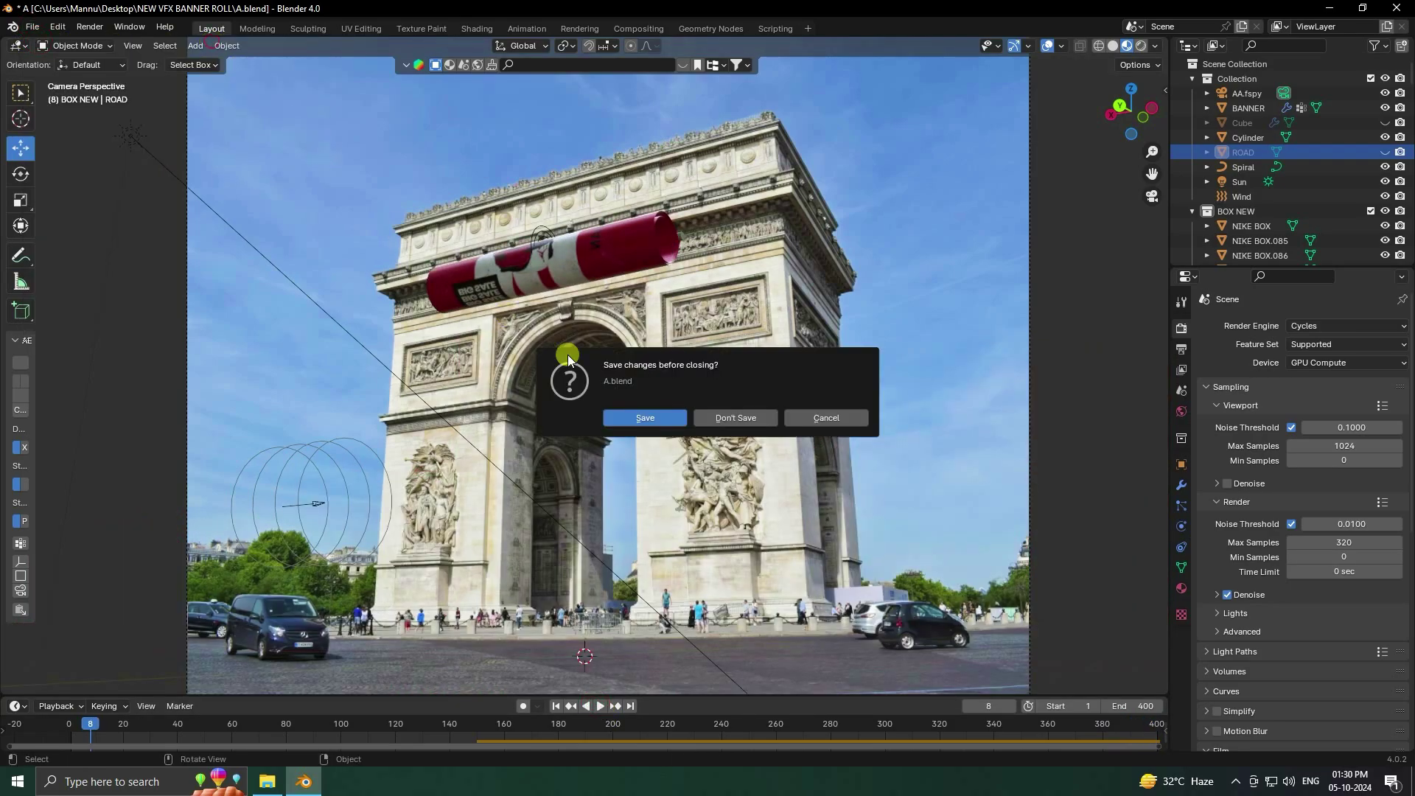
left_click(718, 418)
left_click_drag(206, 225, 896, 504)
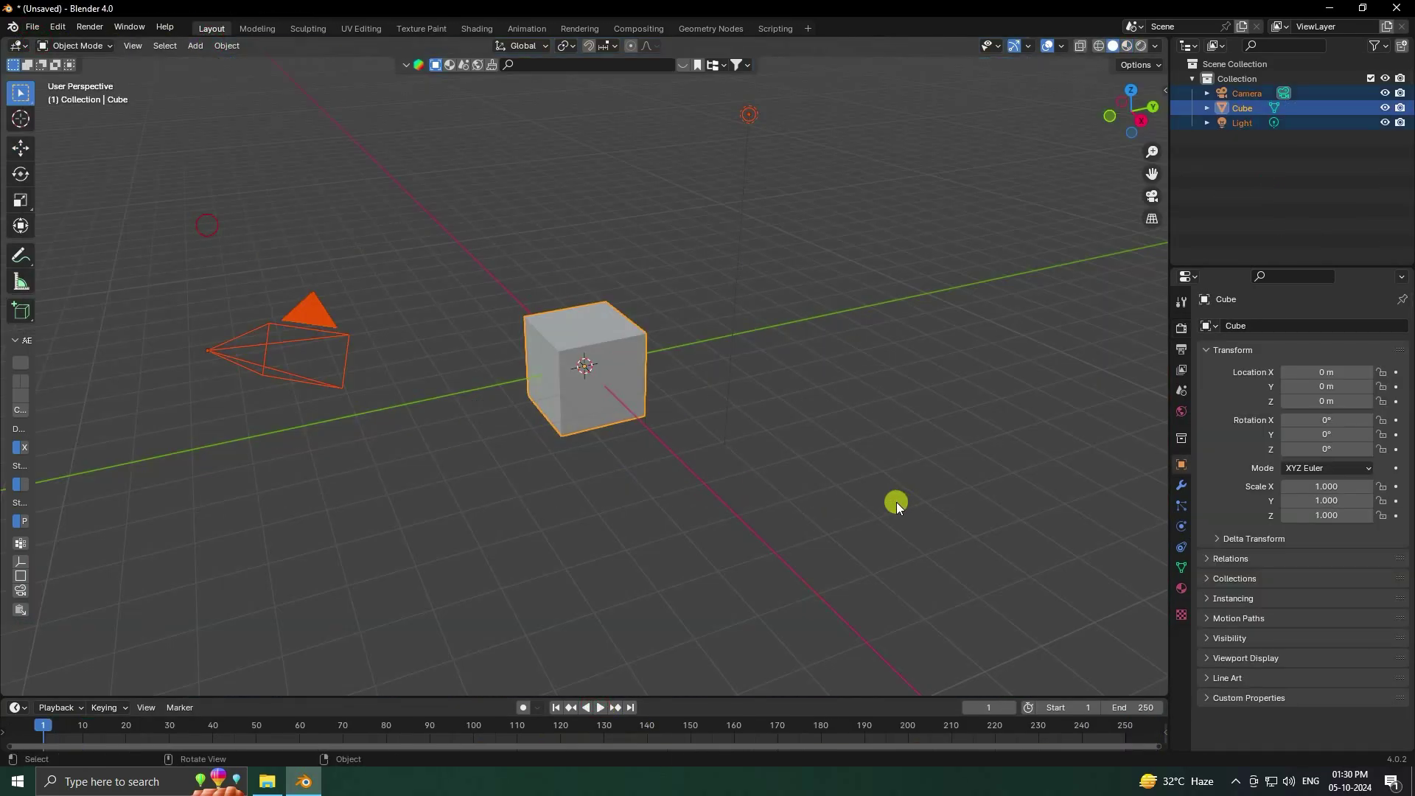
key("Delete")
Step: Open fSpy and load the photo of the triumphal arch from the file explorer
left_click(18, 781)
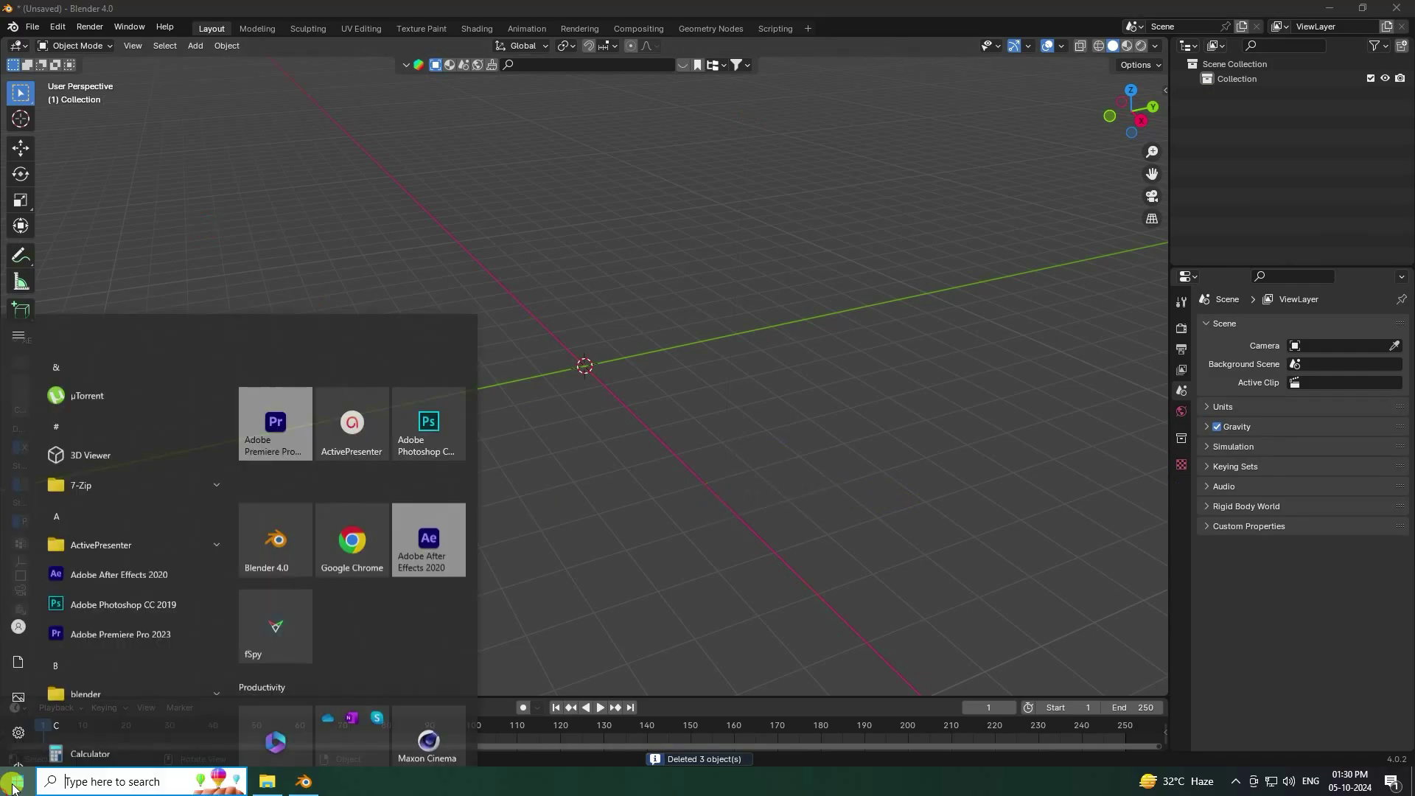
left_click(600, 574)
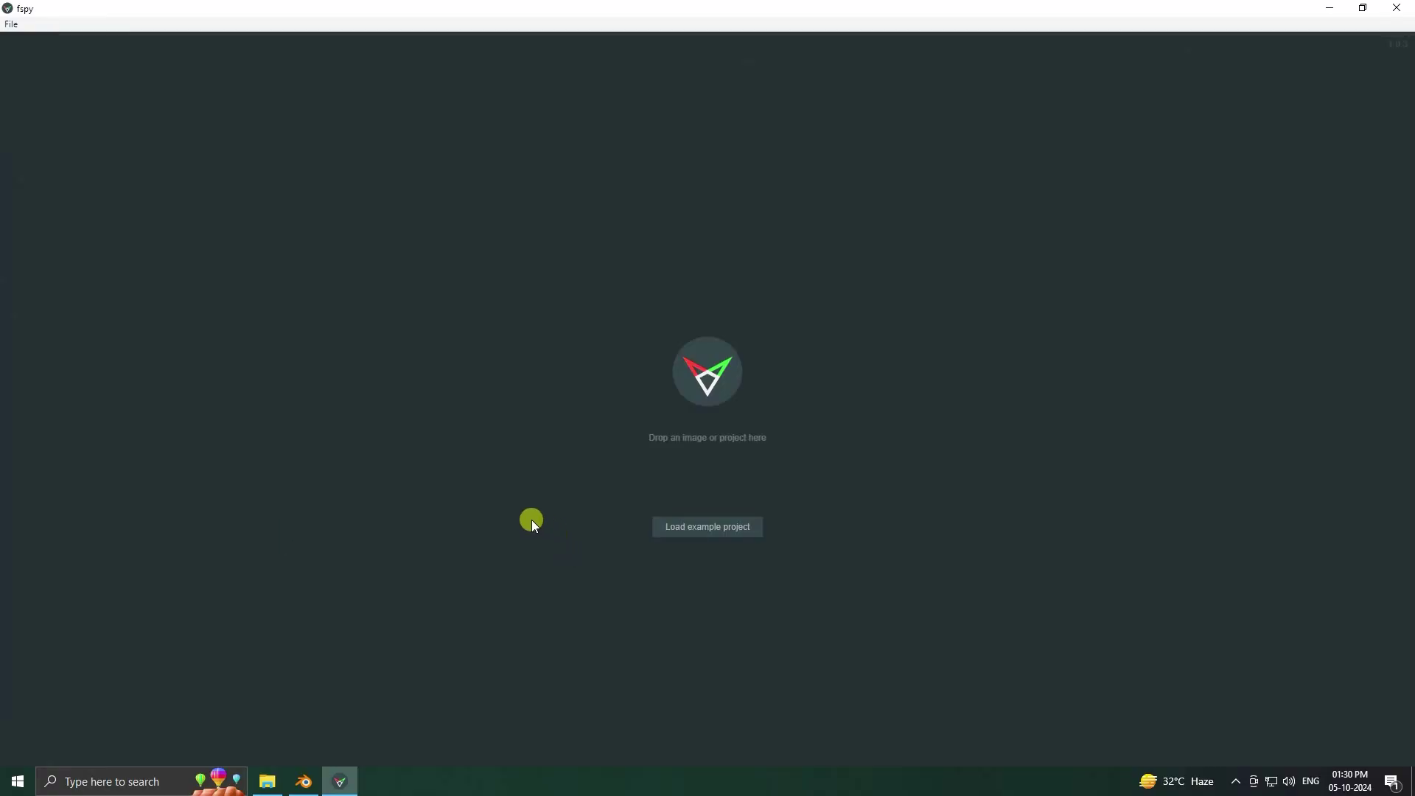
left_click(267, 782)
left_click_drag(970, 110, 634, 344)
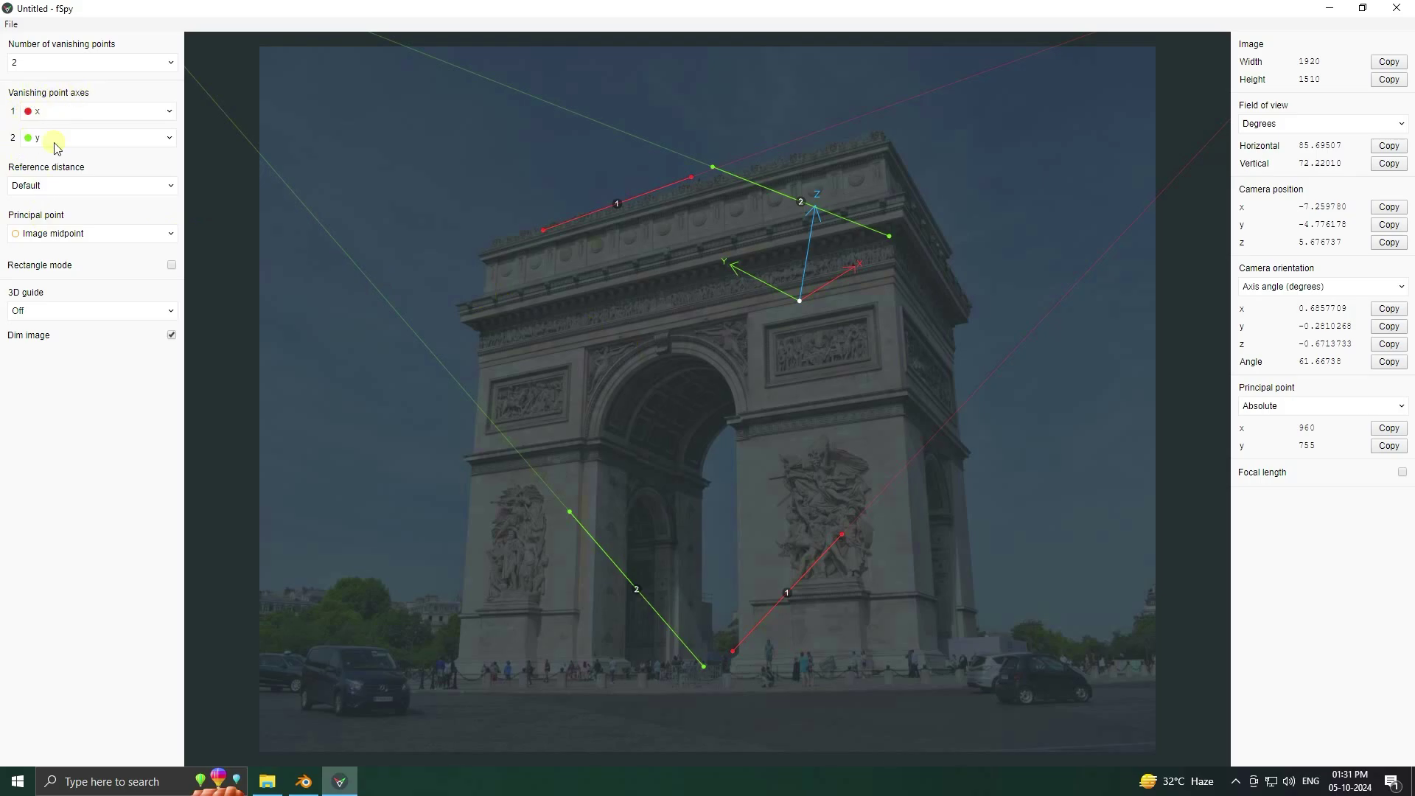
Step: Set the second vanishing point axis to z and align one of its lines with the arch's right vertical outer edge
left_click(33, 139)
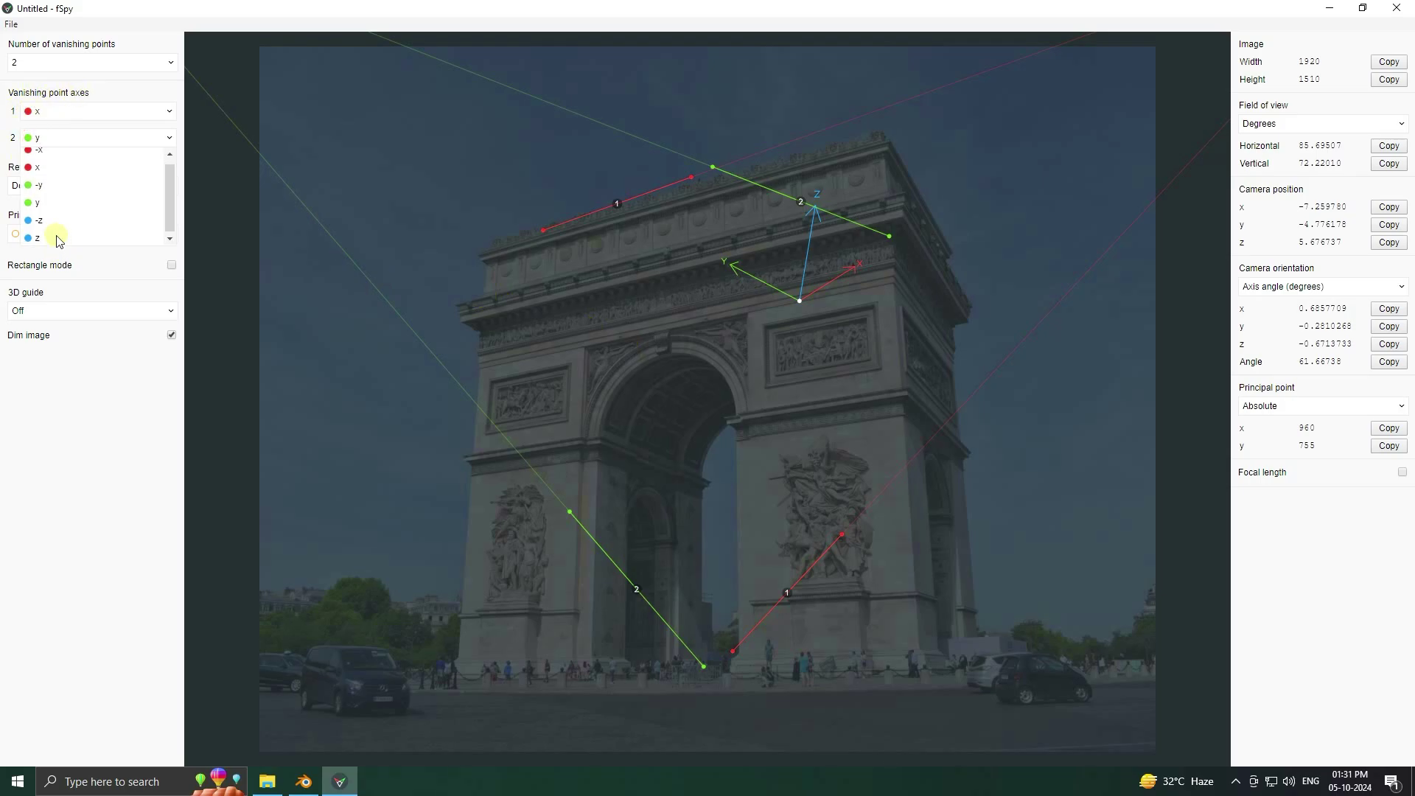
left_click(34, 237)
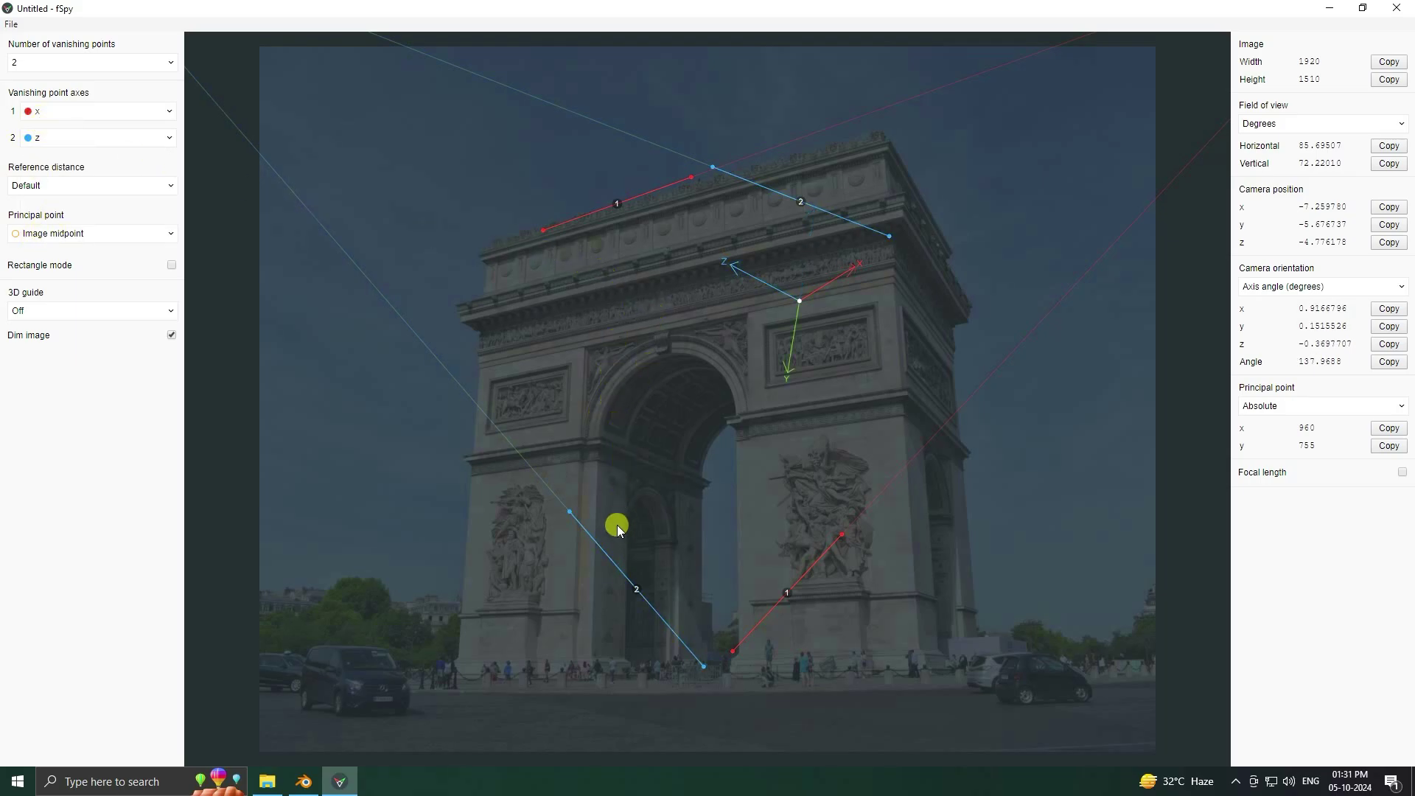
left_click_drag(571, 513, 968, 237)
left_click_drag(705, 666, 976, 655)
left_click_drag(969, 237, 953, 326)
Step: Align the other z vanishing line with the arch's left vertical outer edge, from its base to below the cornice
left_click_drag(714, 170, 468, 656)
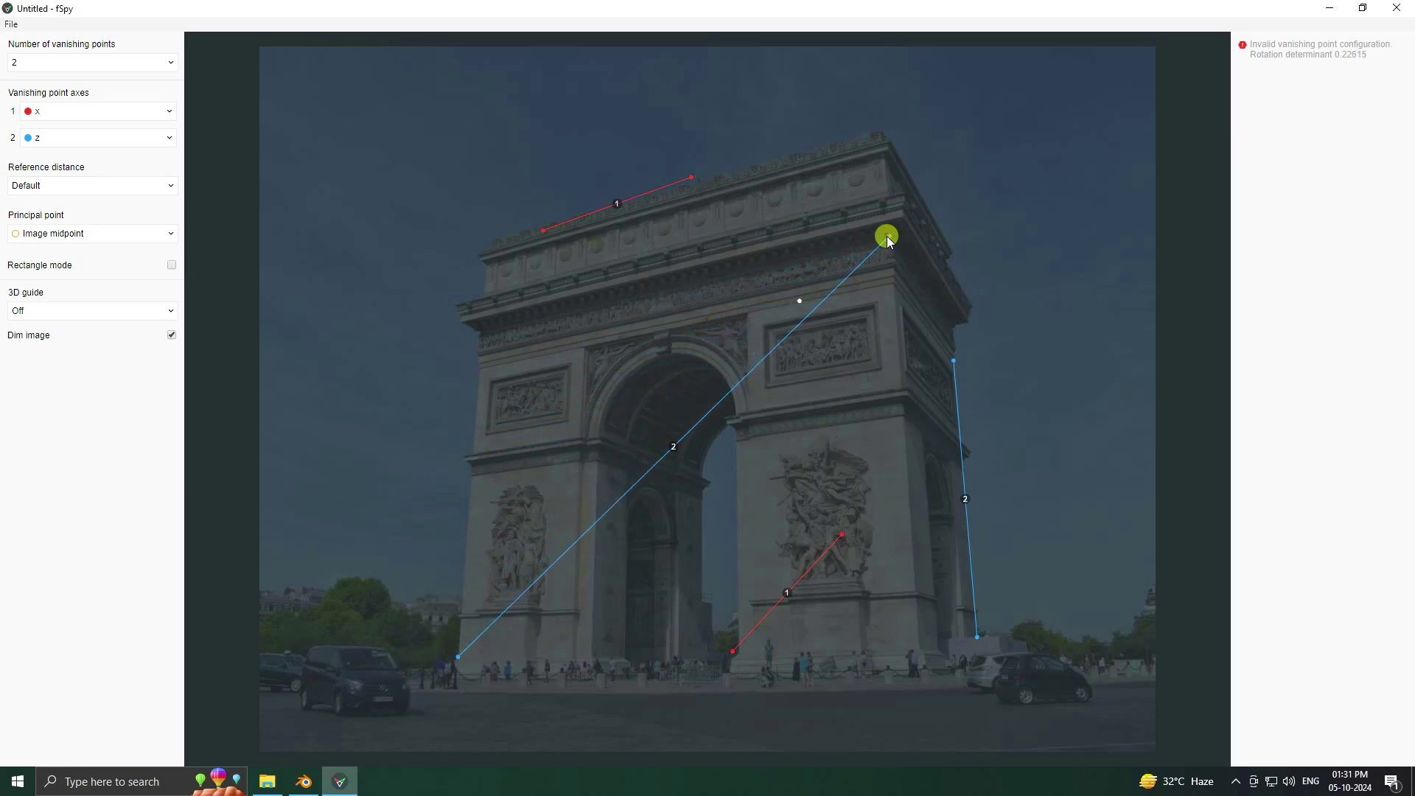
left_click_drag(888, 236, 486, 234)
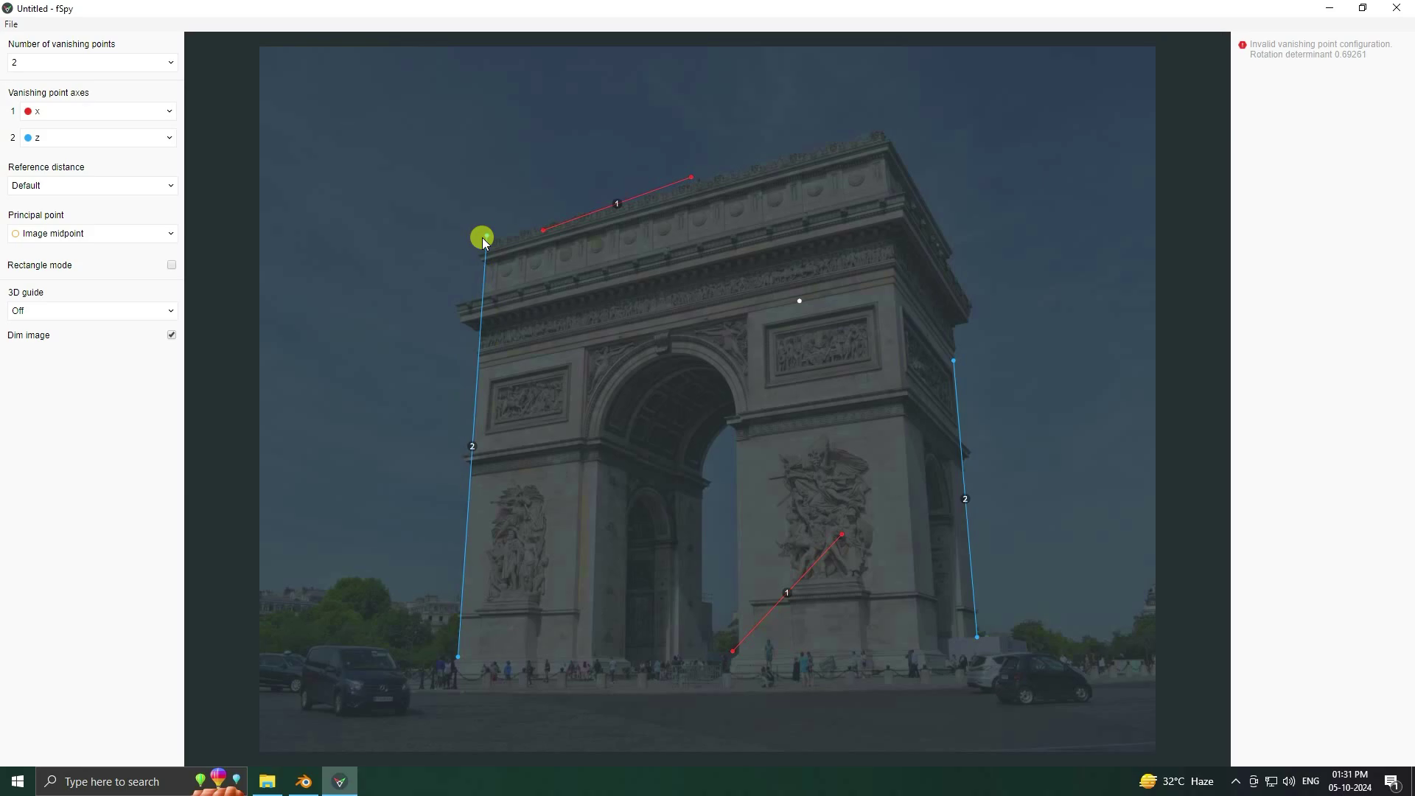
left_click_drag(485, 236, 479, 368)
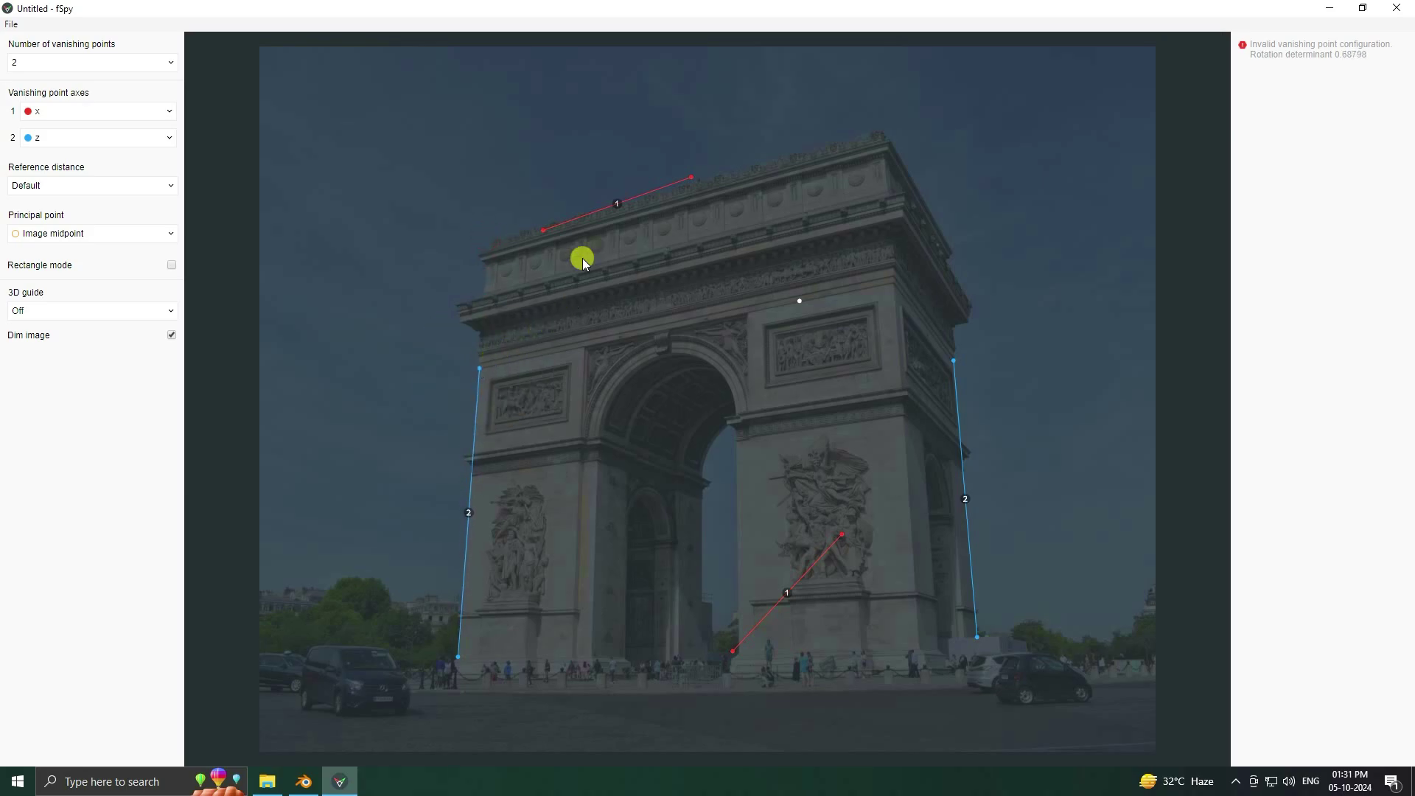
Step: Align the two x vanishing lines with the upper cornice and the mid-height ledge along the arch's front face
left_click_drag(543, 232, 431, 308)
left_click_drag(690, 178, 906, 192)
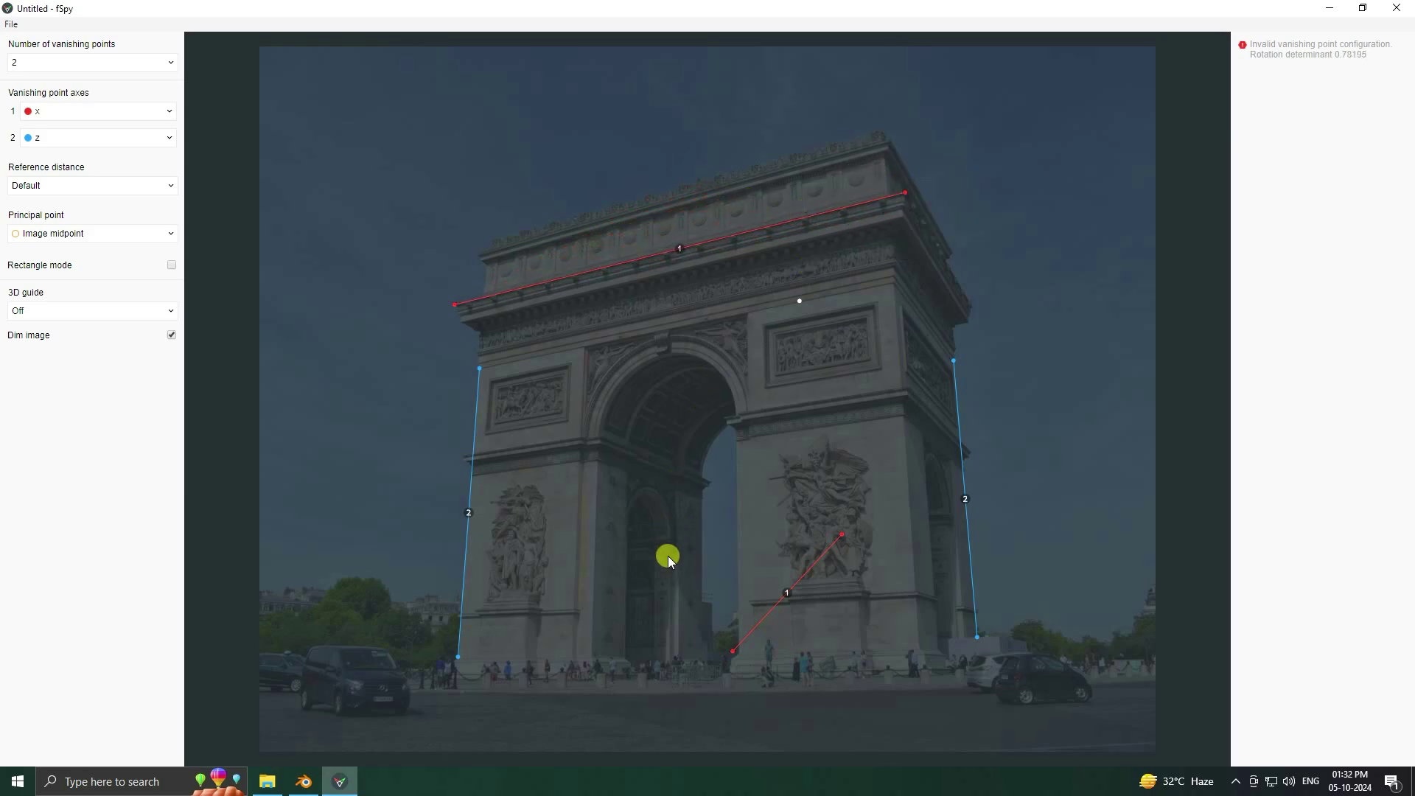
left_click_drag(730, 650, 463, 458)
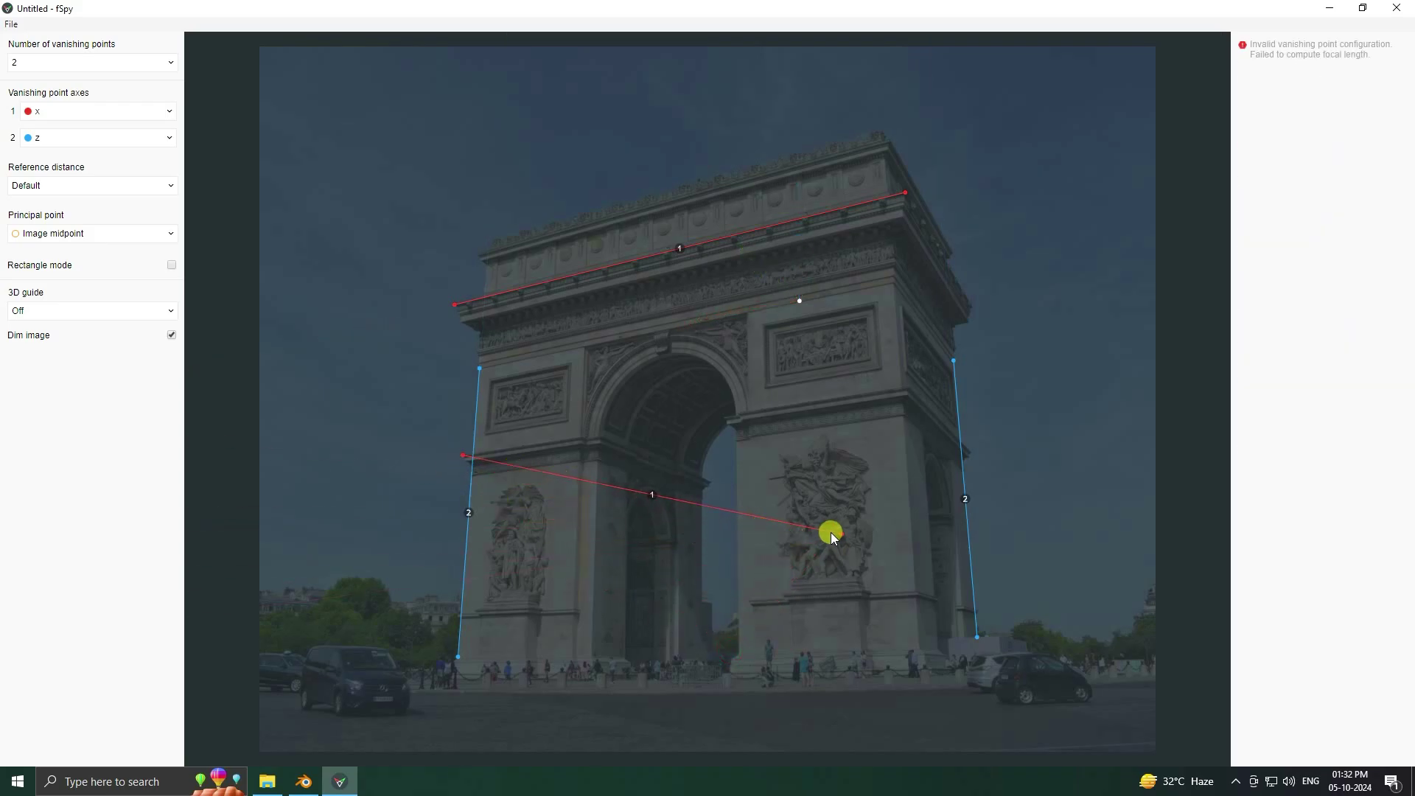
left_click_drag(840, 537, 953, 395)
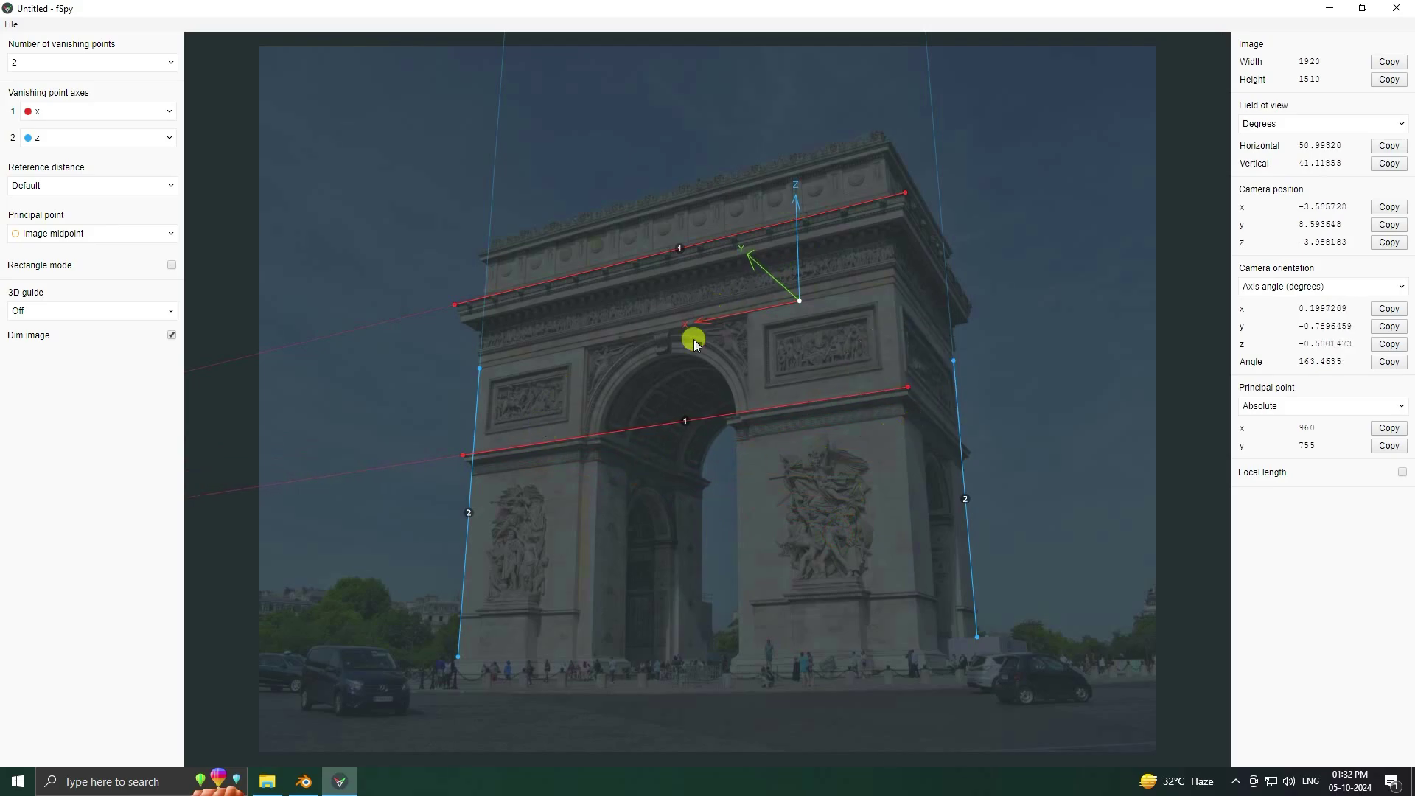
Step: Show the xy grid floor guide with the origin on the road before the arch, and extend the right z line up to the cornice
left_click(13, 313)
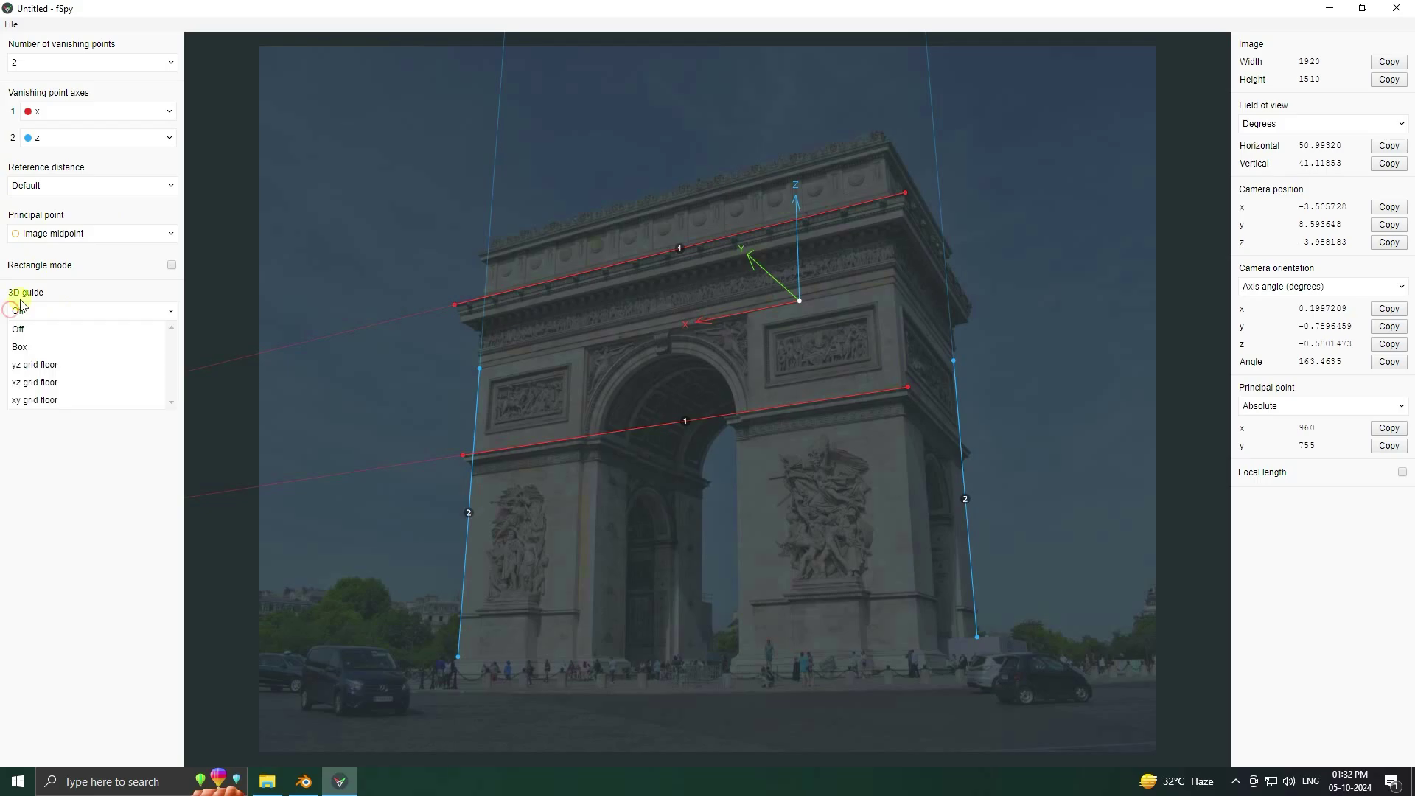
left_click(32, 401)
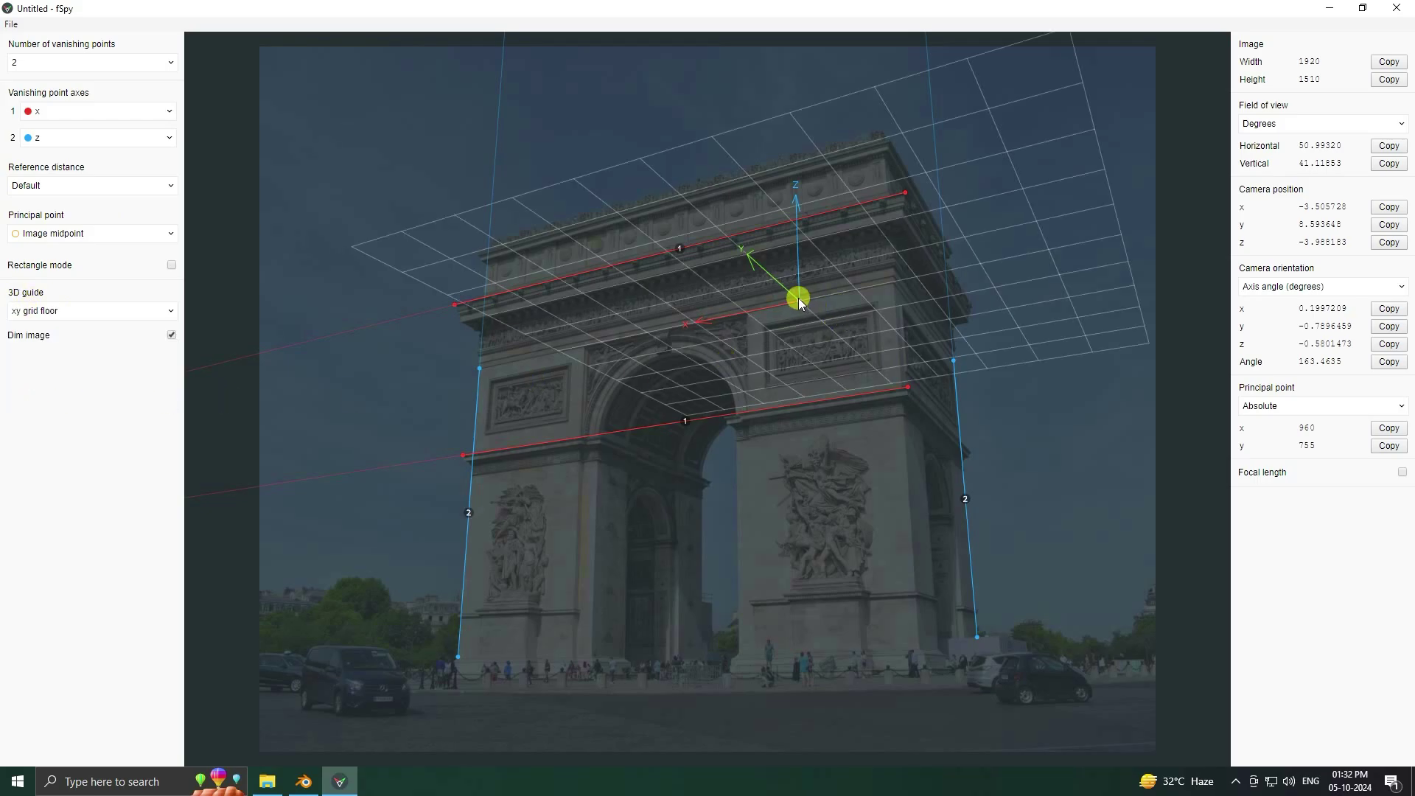
left_click_drag(799, 299, 720, 717)
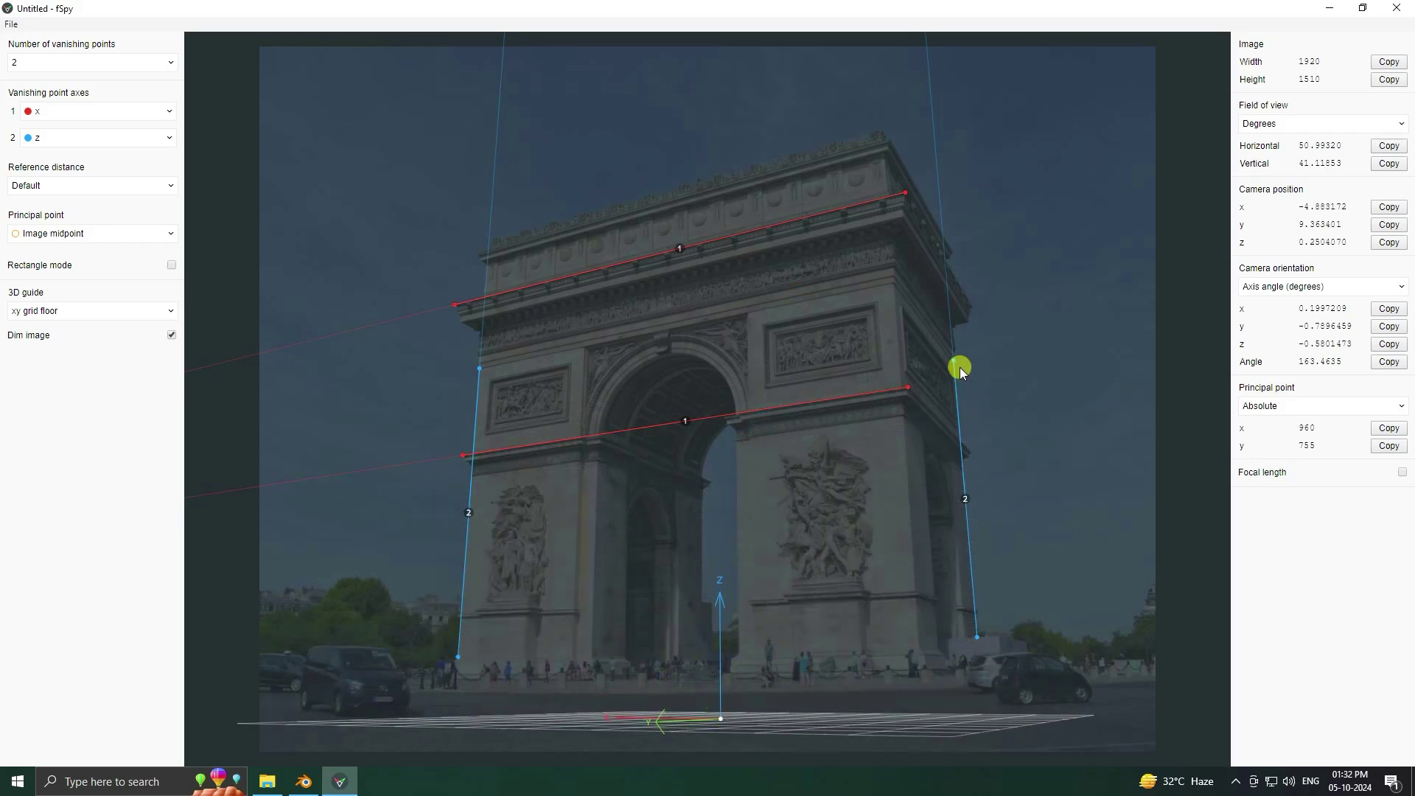
left_click_drag(960, 367, 945, 277)
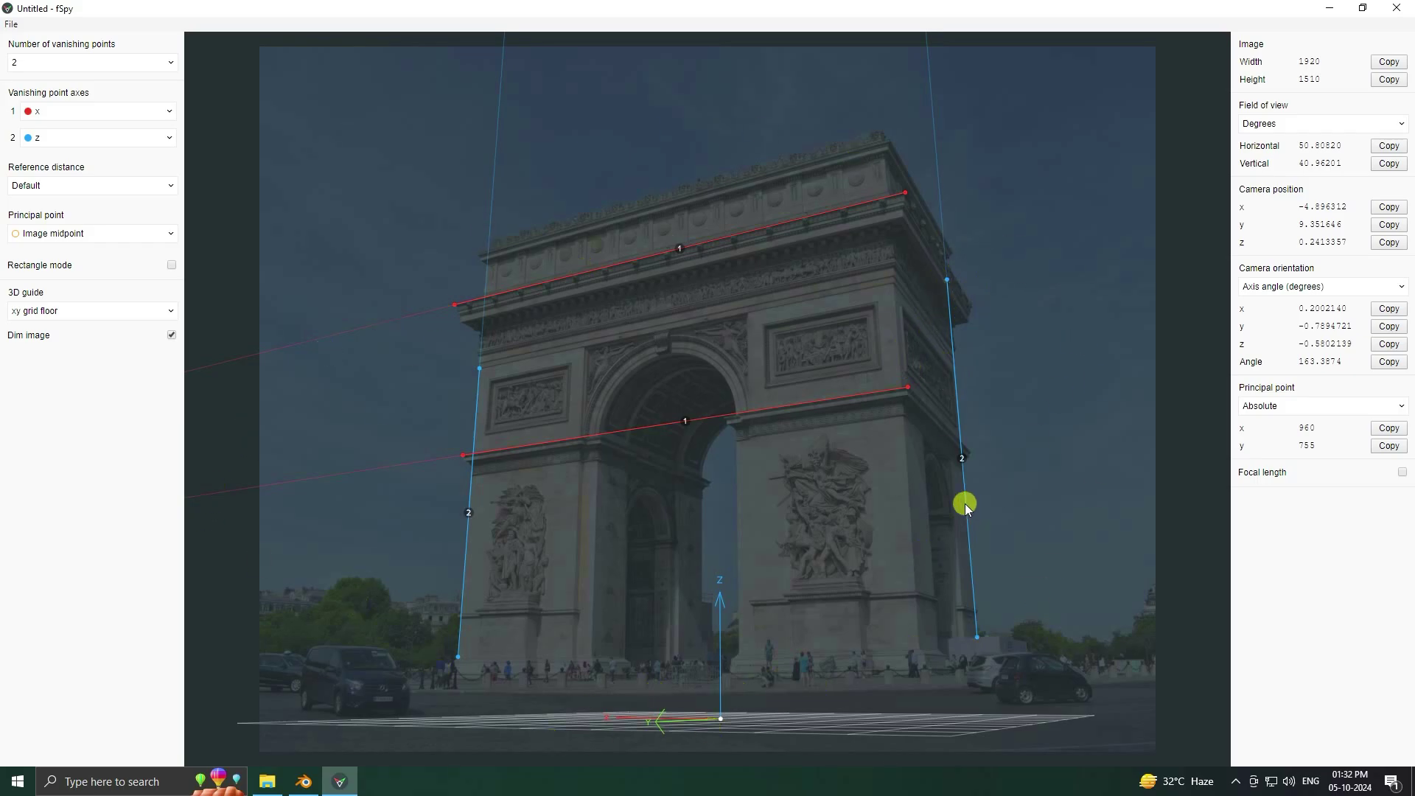
Step: Save the camera-match project to the Desktop as NEW FILE
left_click(12, 19)
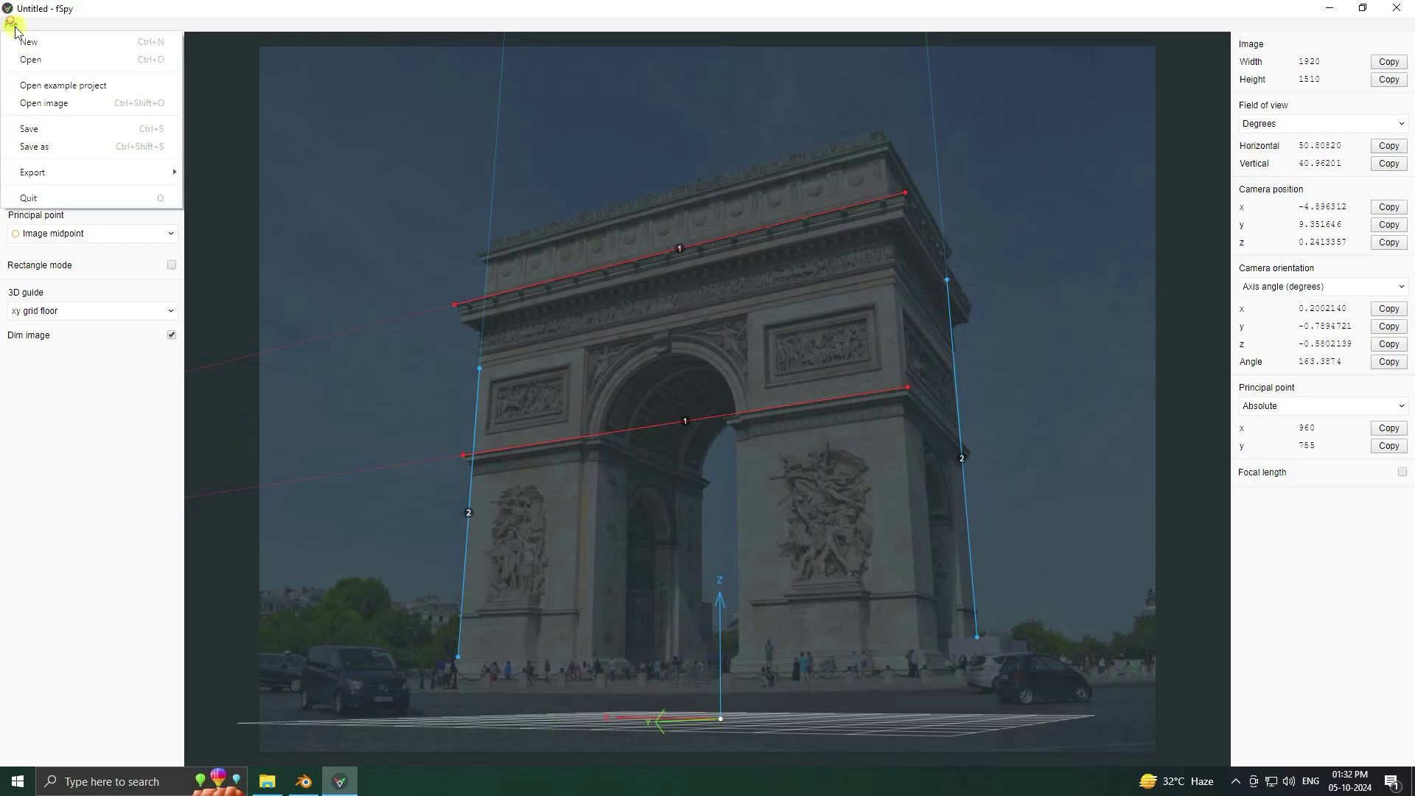
left_click(28, 126)
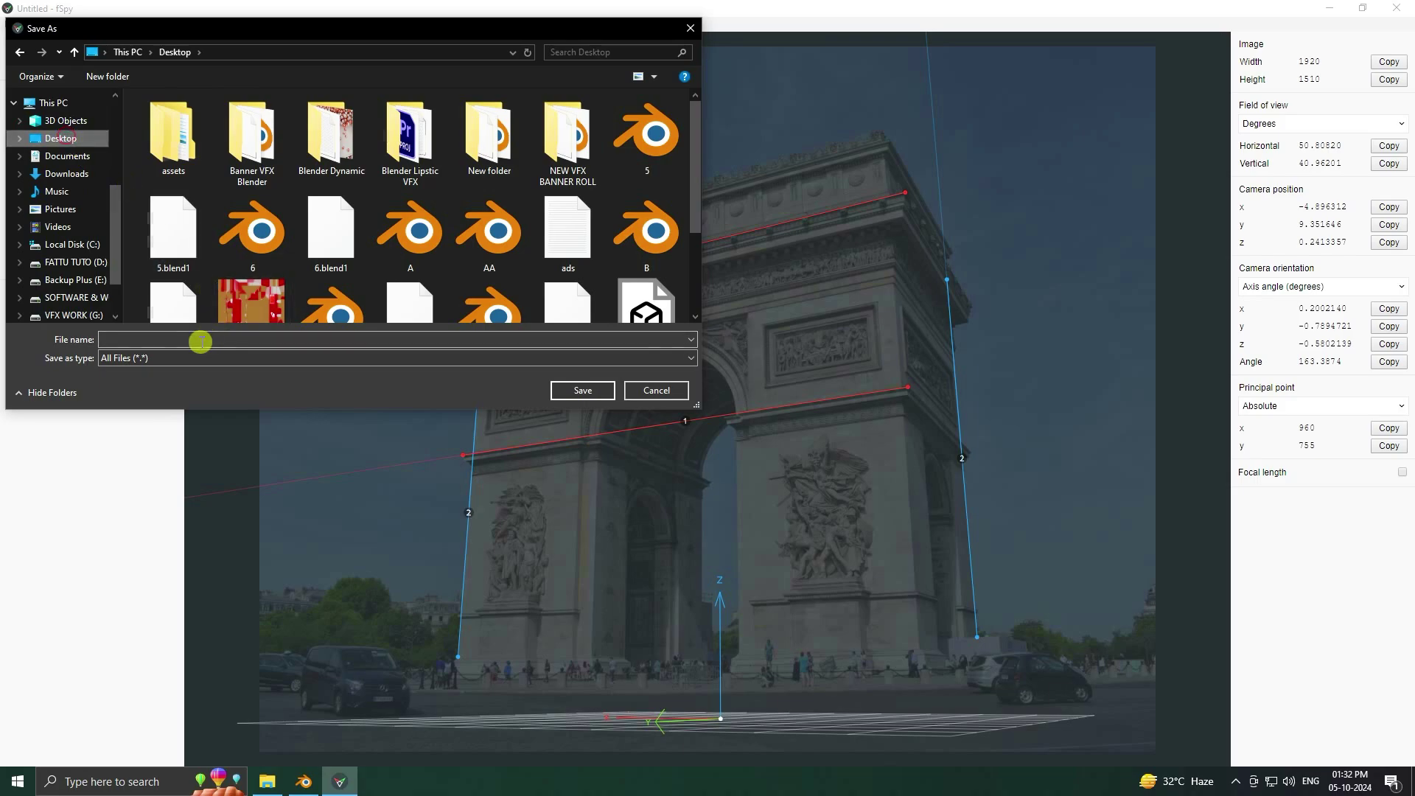
type("NEW")
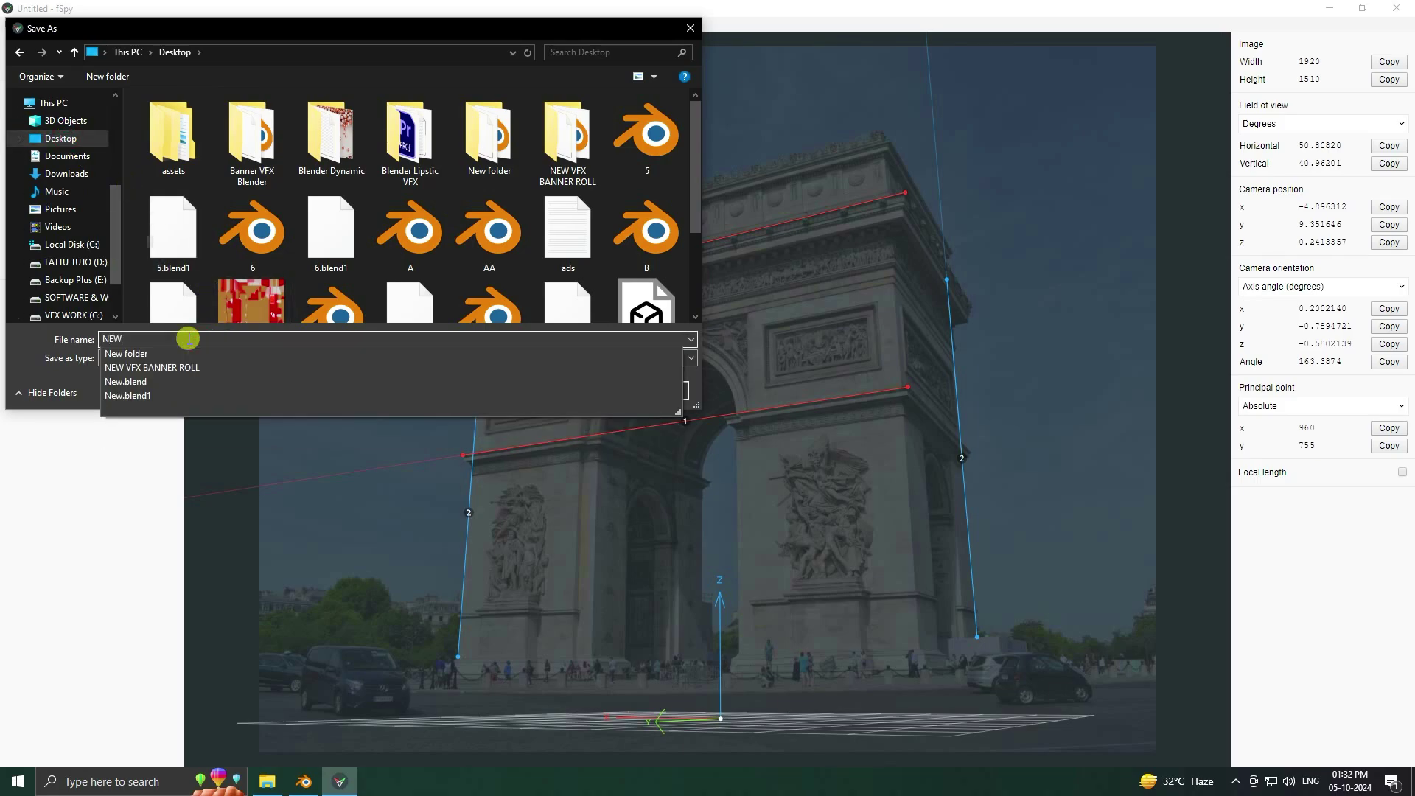
type(" FILE")
key("Return")
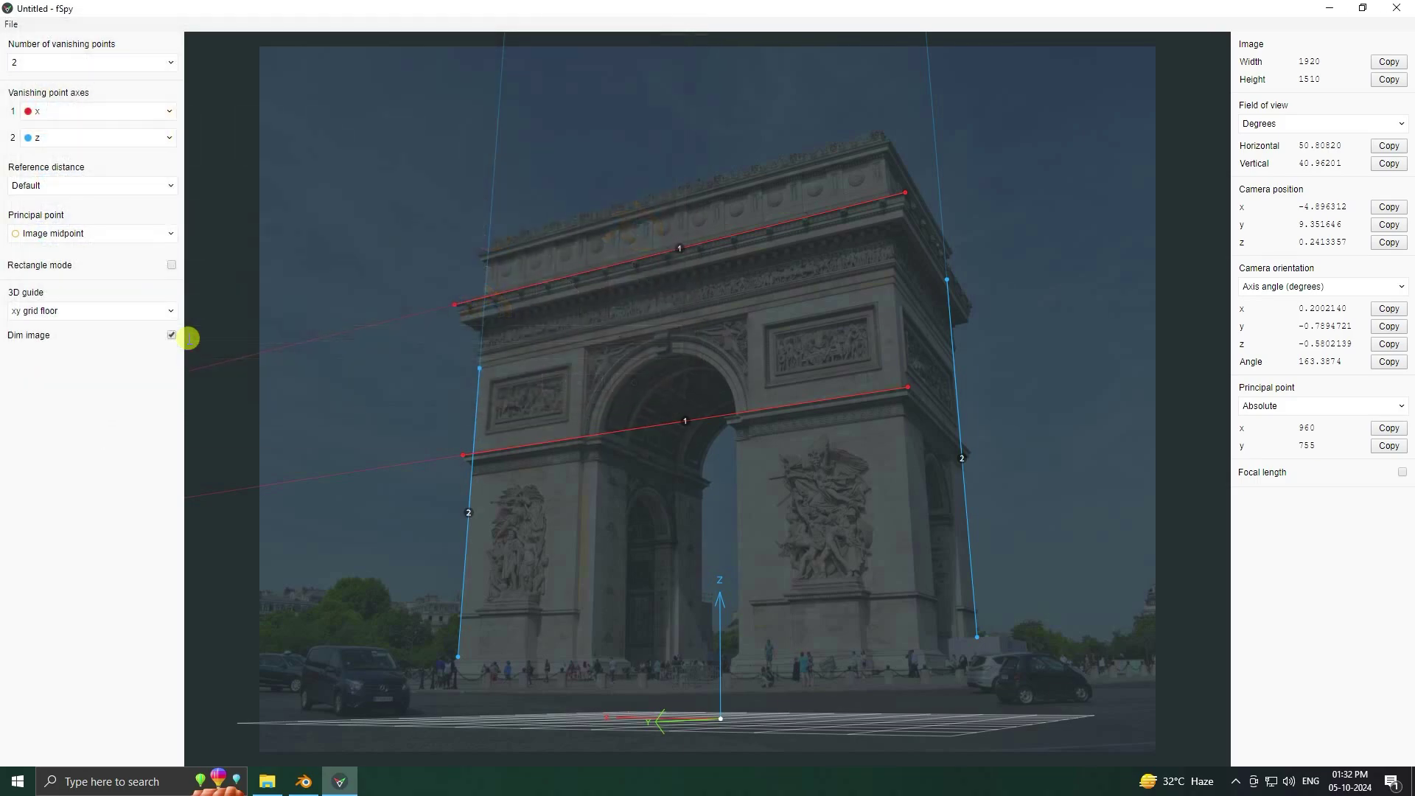
Step: Switch to Blender and import the fSpy project NEW FILE.fspy from the Desktop with its background image
left_click(304, 781)
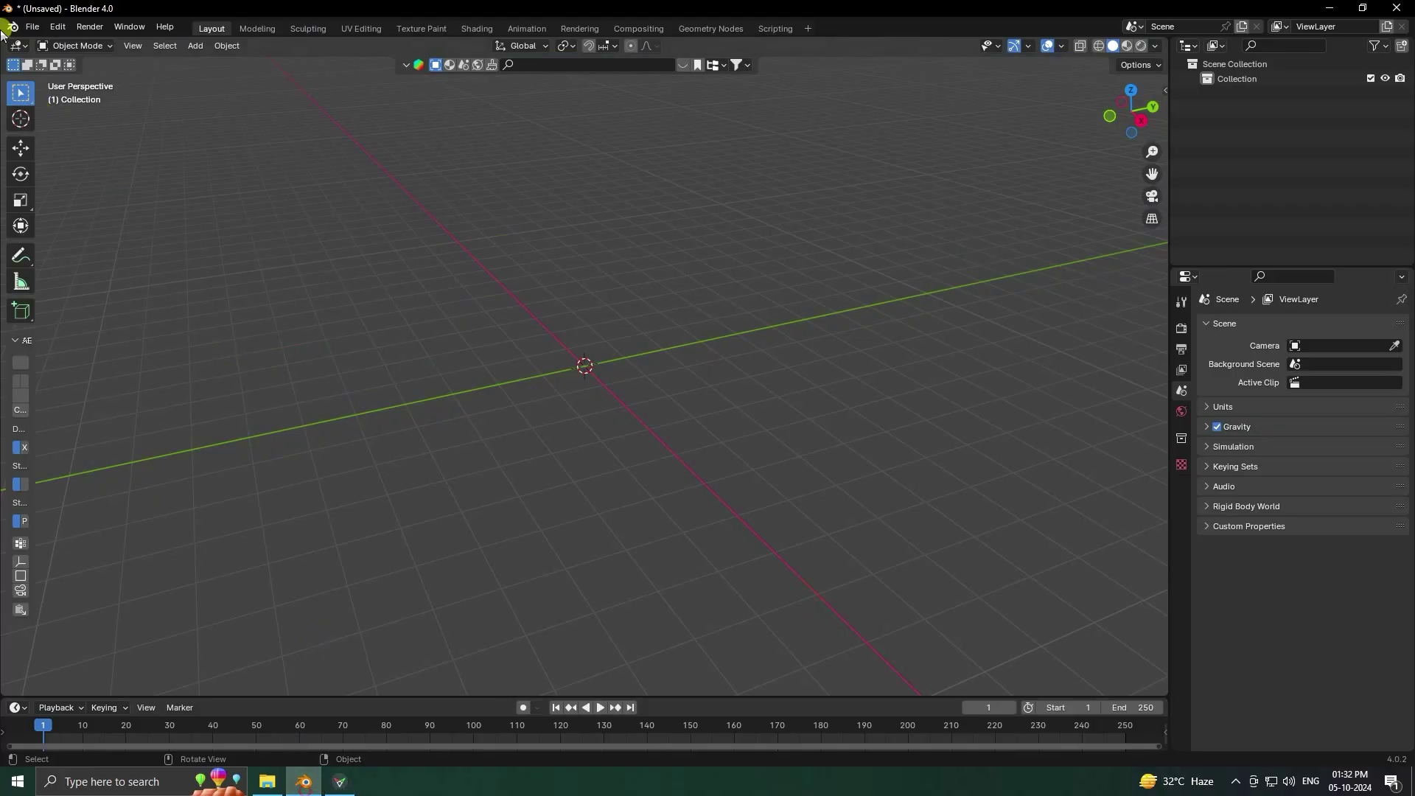
left_click(31, 27)
left_click(55, 235)
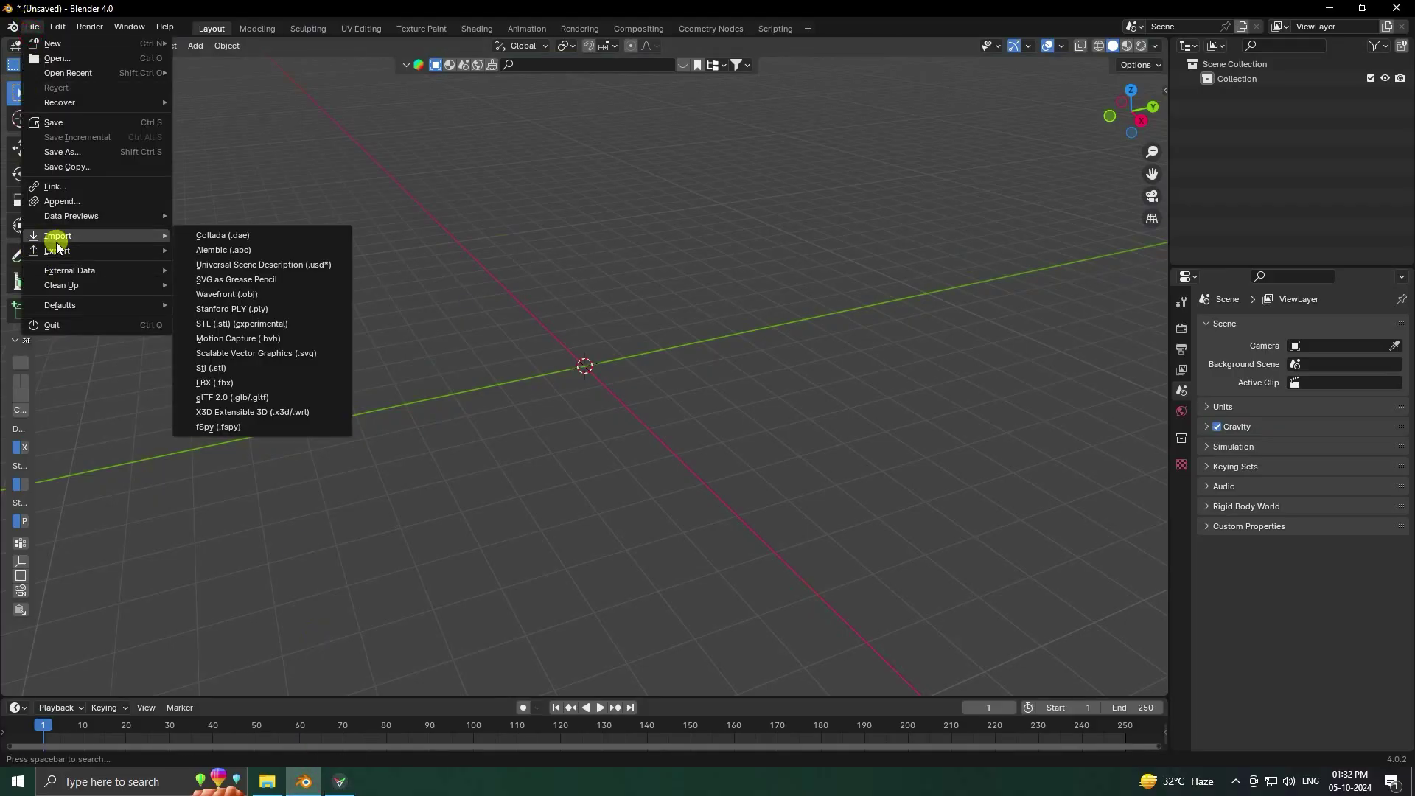
left_click(236, 427)
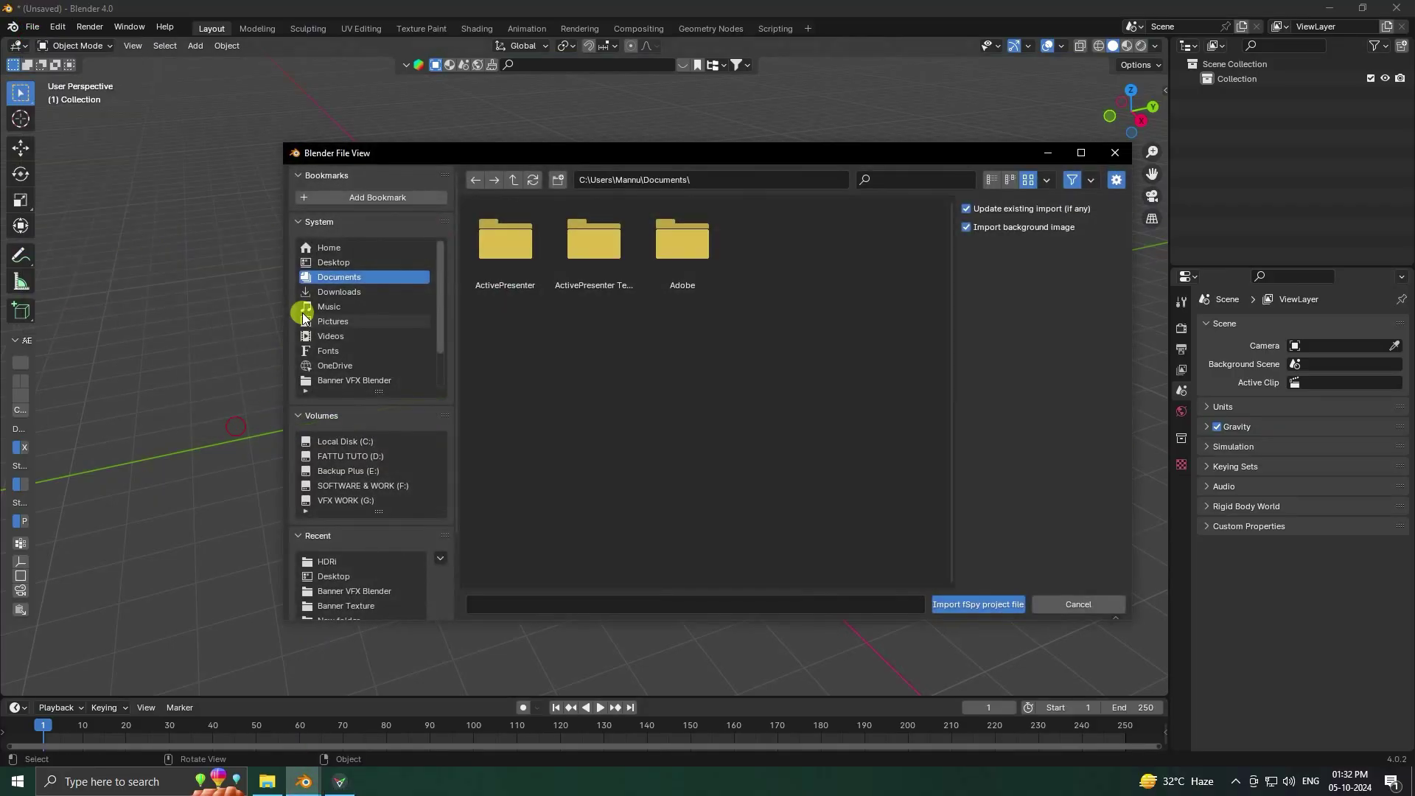
left_click(324, 264)
left_click(609, 359)
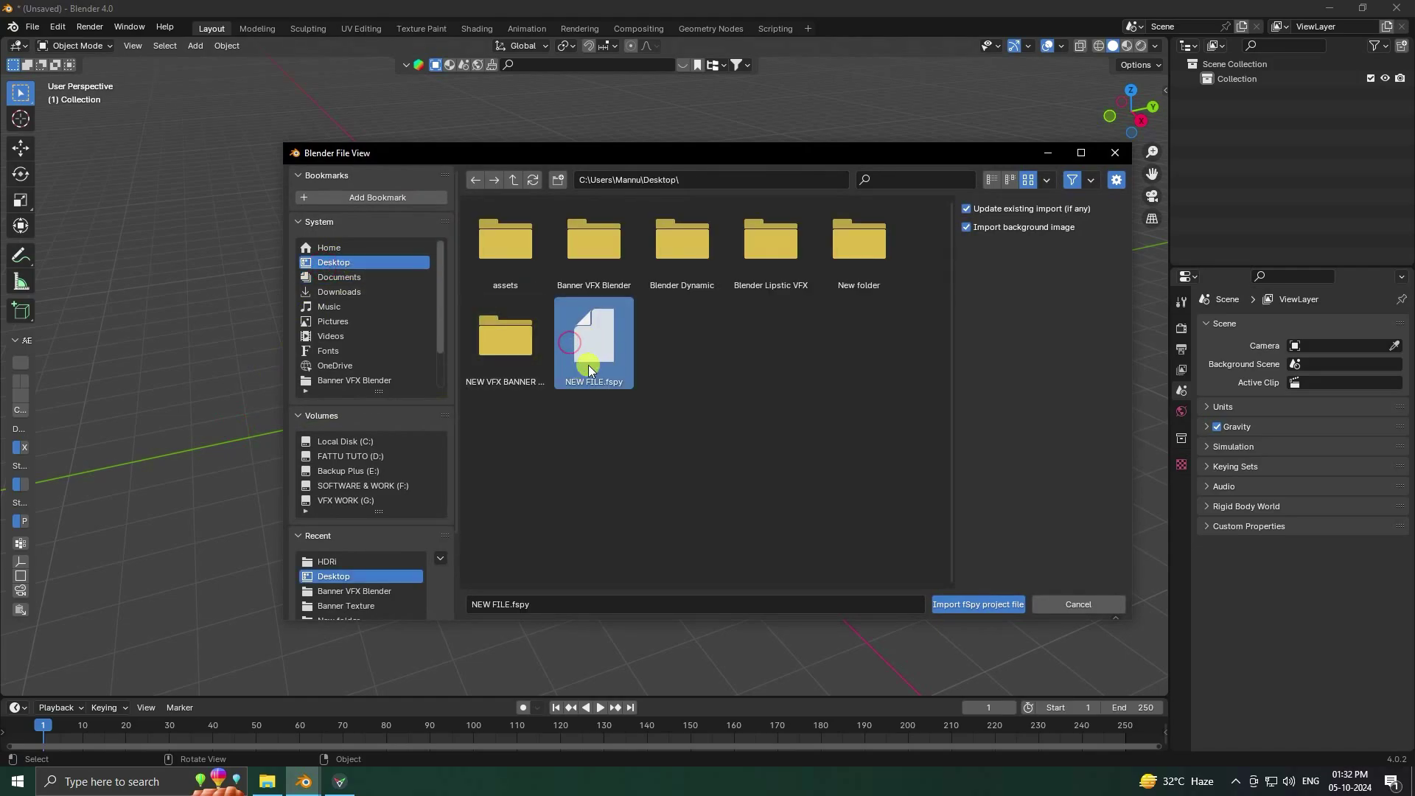
left_click(978, 604)
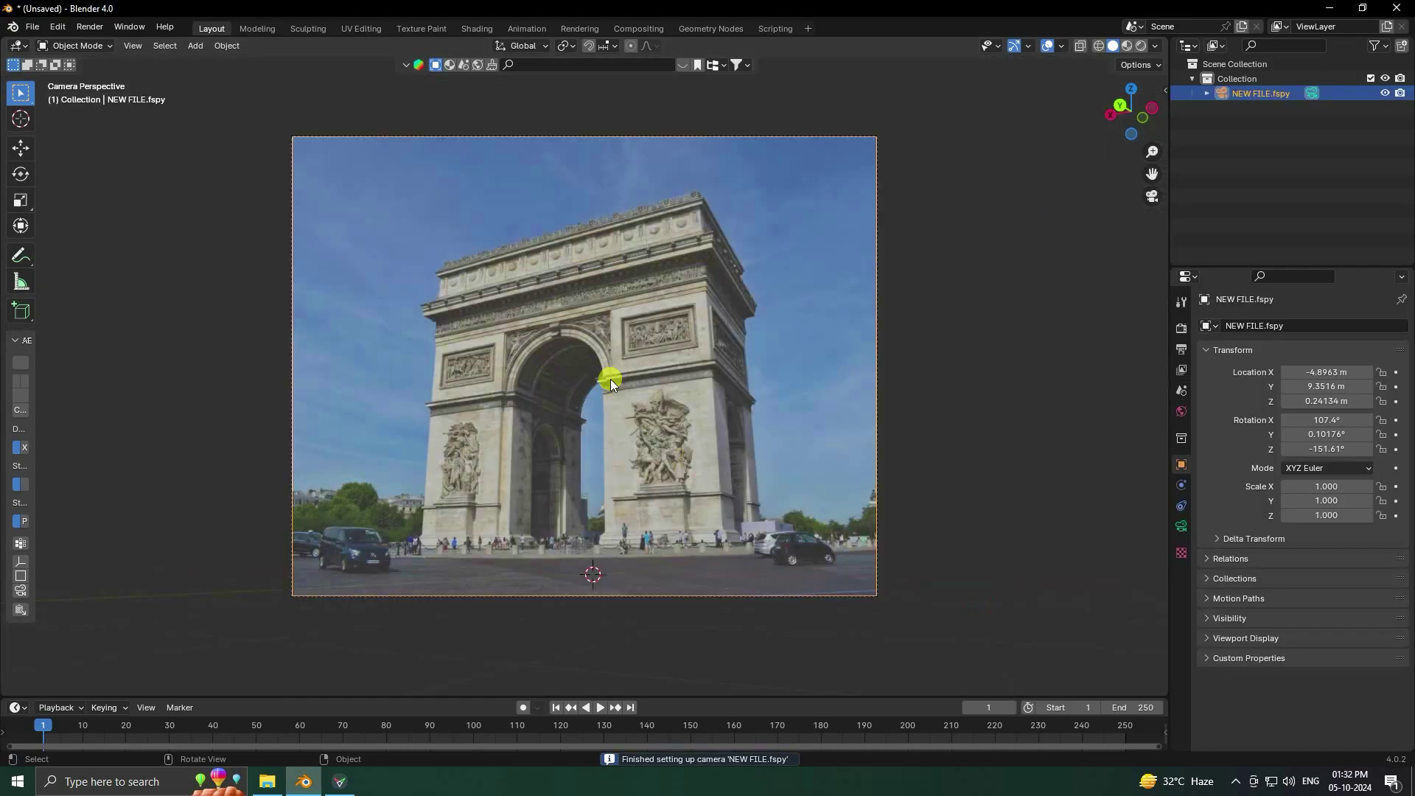
Step: Set the opacity of the imported camera's background image to 1.000
scroll(650, 413, "up", 2)
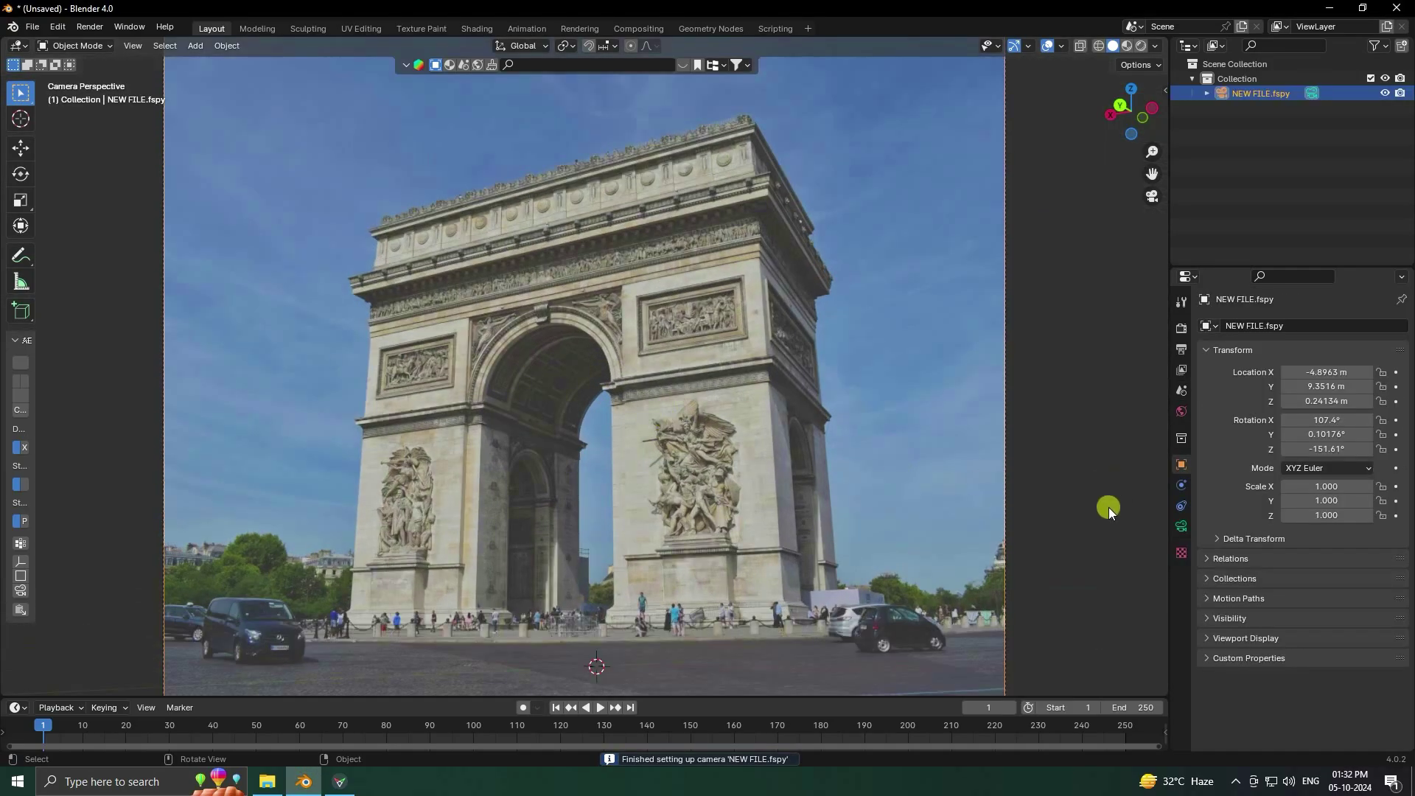
left_click(1181, 525)
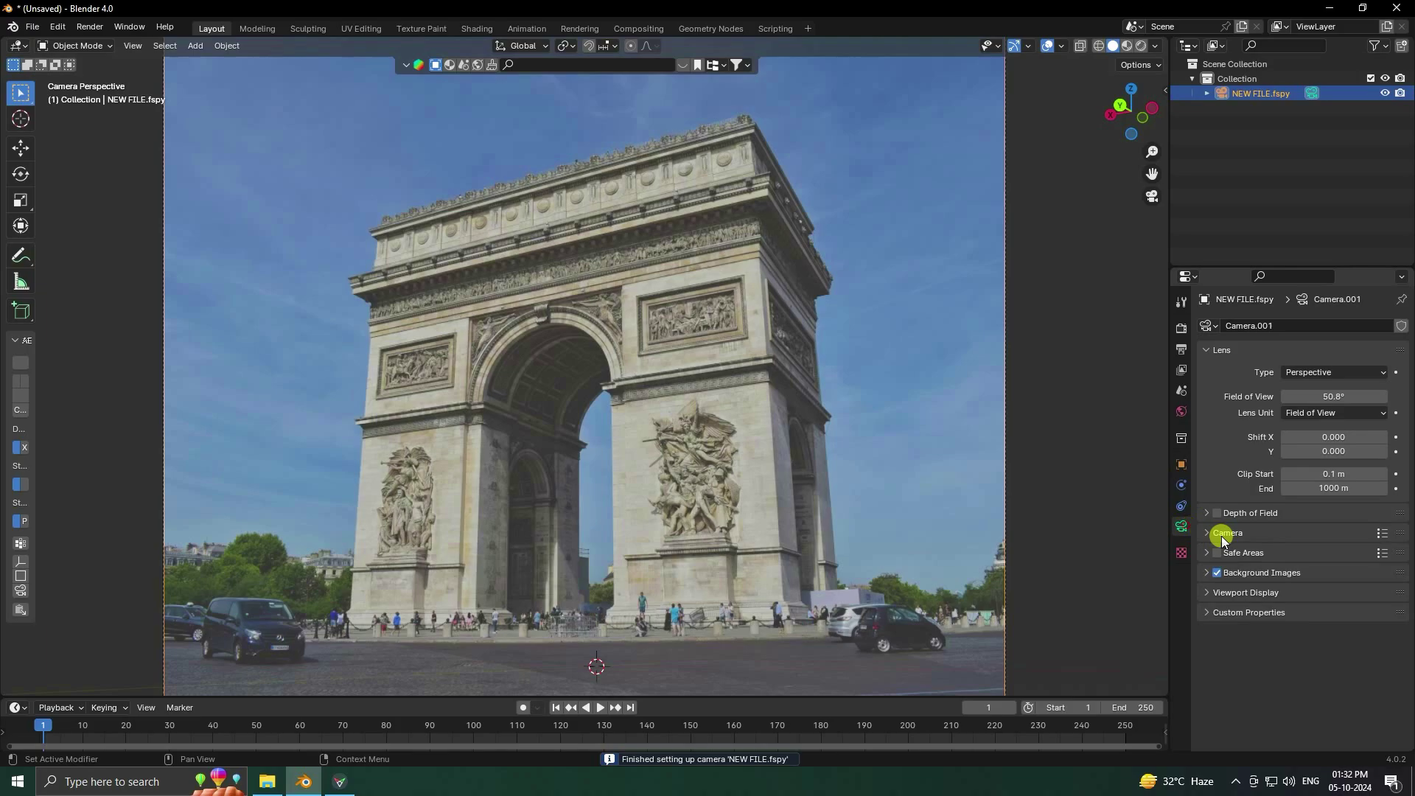
left_click(1206, 573)
scroll(1209, 578, "down", 5)
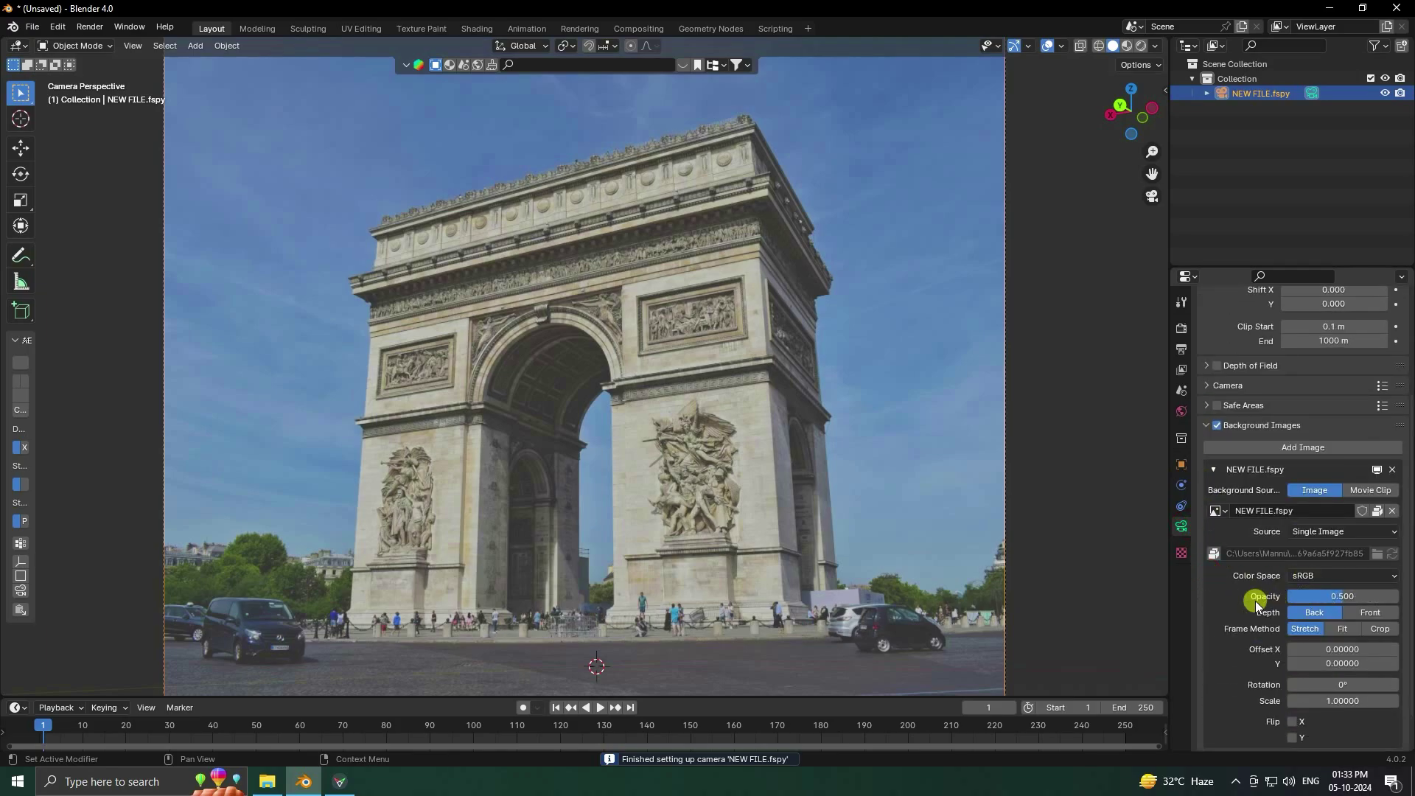
left_click_drag(1297, 595, 1342, 594)
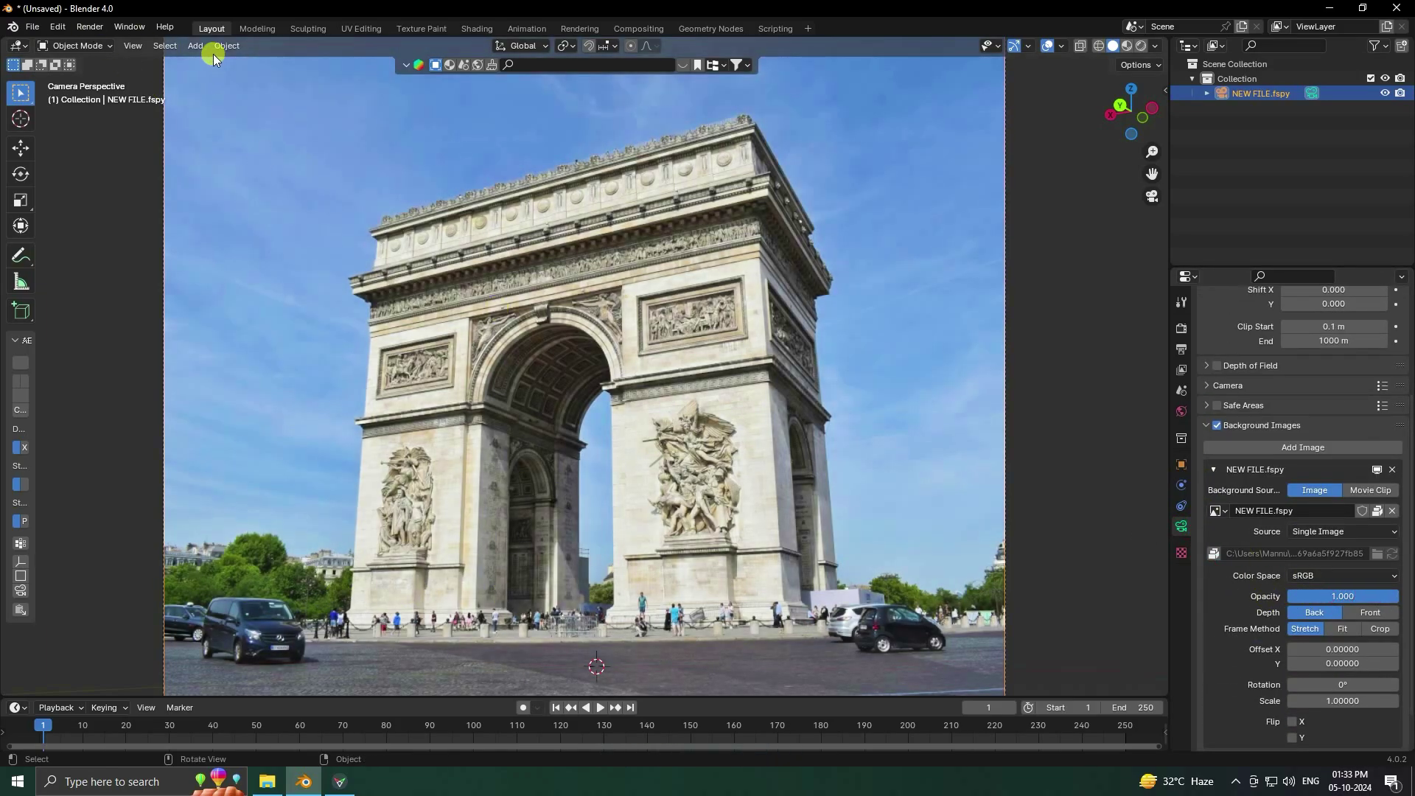
Step: Add a mesh plane at the scene origin on the road before the arch
left_click(195, 46)
mouse_move(221, 63)
left_click(376, 63)
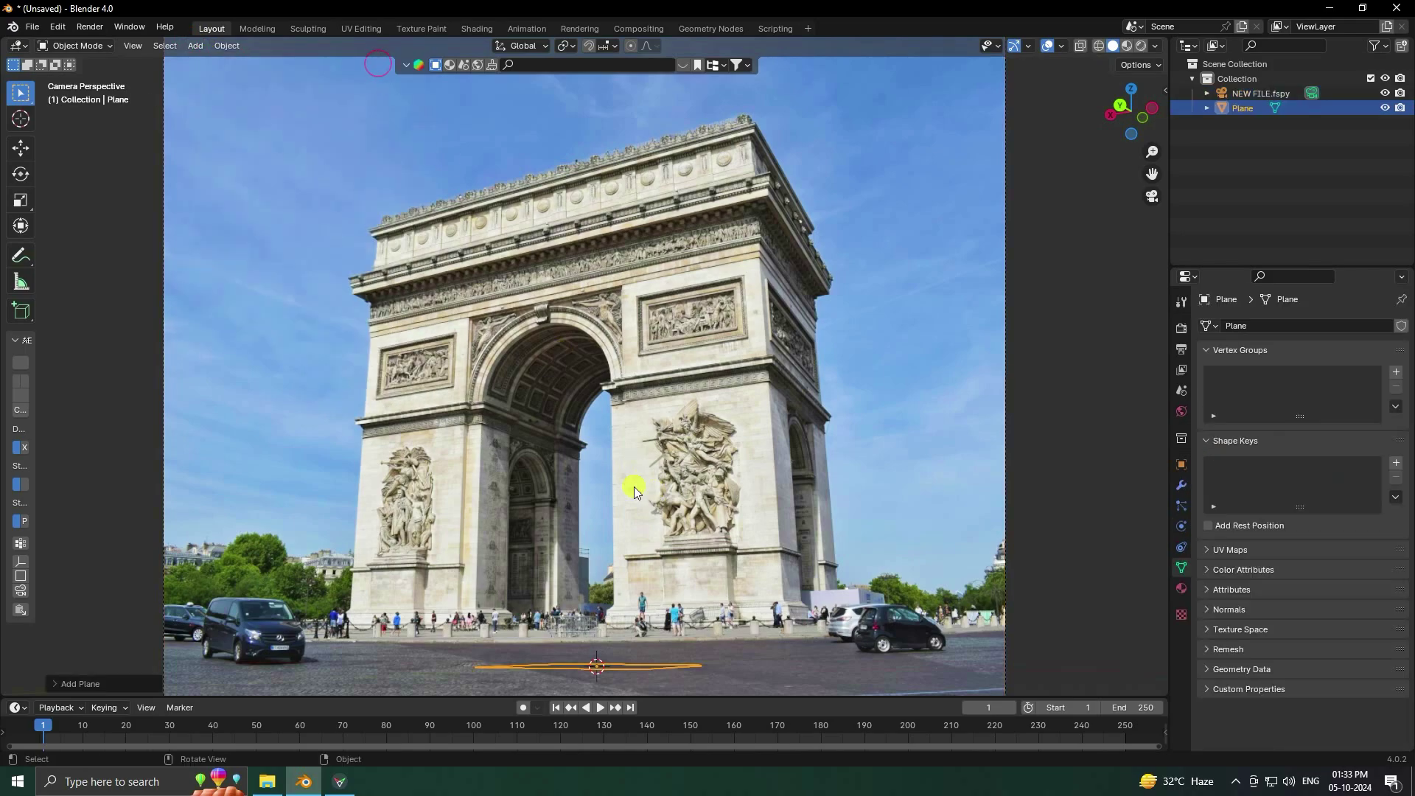
Step: Set the plane's scale to 10 on the X, Y and Z axes
left_click(1183, 464)
left_click(1329, 485)
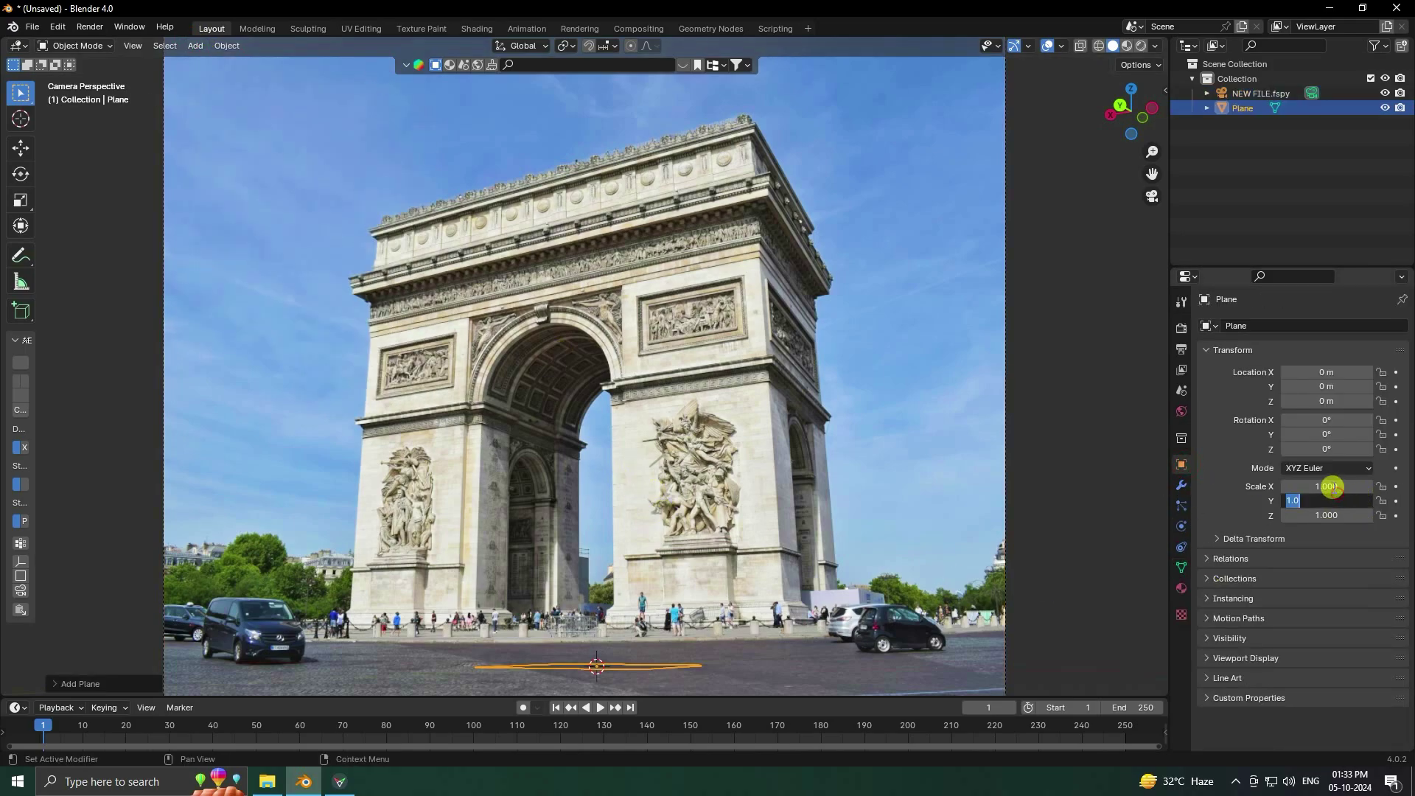
type("10")
key("Tab")
type("10")
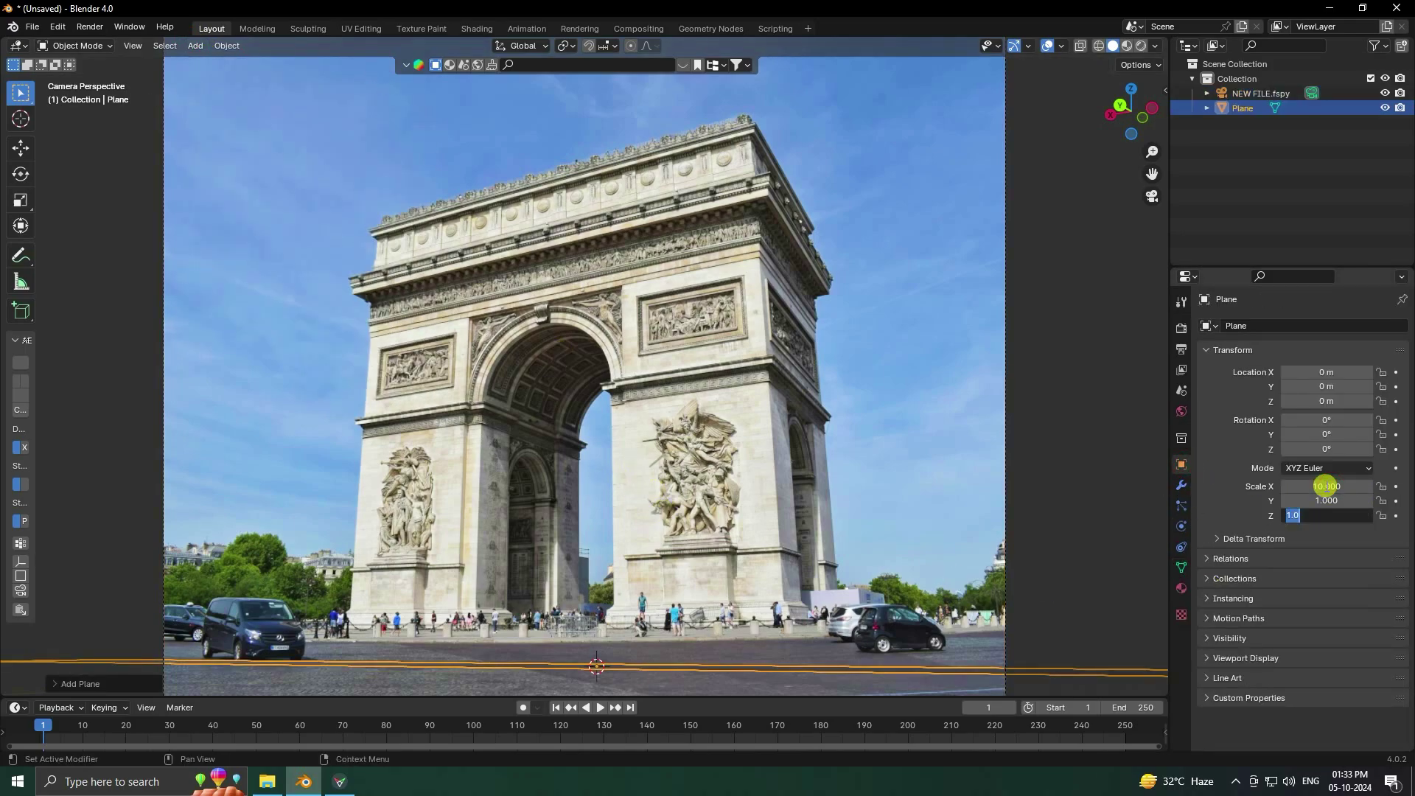
key("Tab")
type("10")
key("Return")
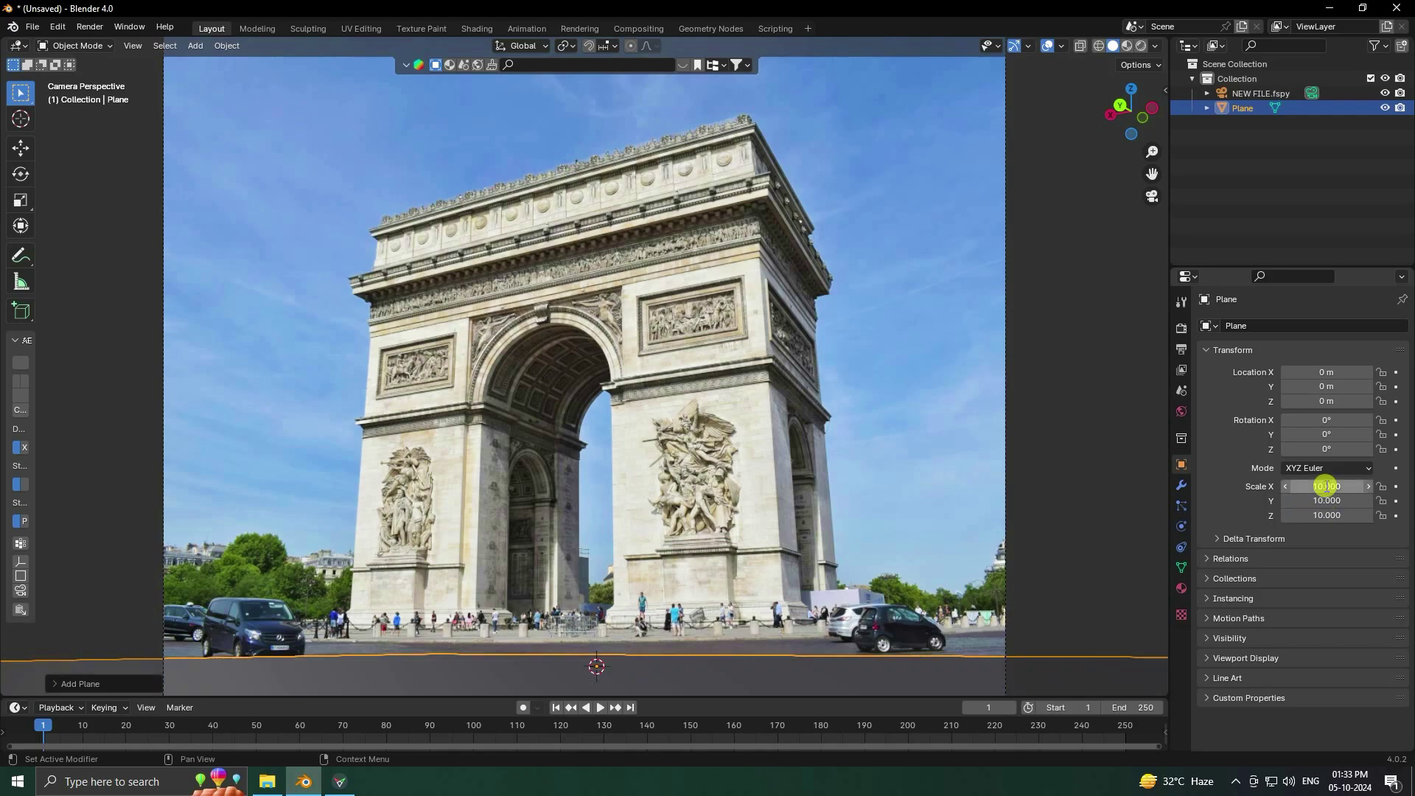
Step: Raise the ground plane to about 0.12 m on Z so its edge meets the road at the arch's base
scroll(467, 568, "down", 2)
scroll(474, 569, "up", 2)
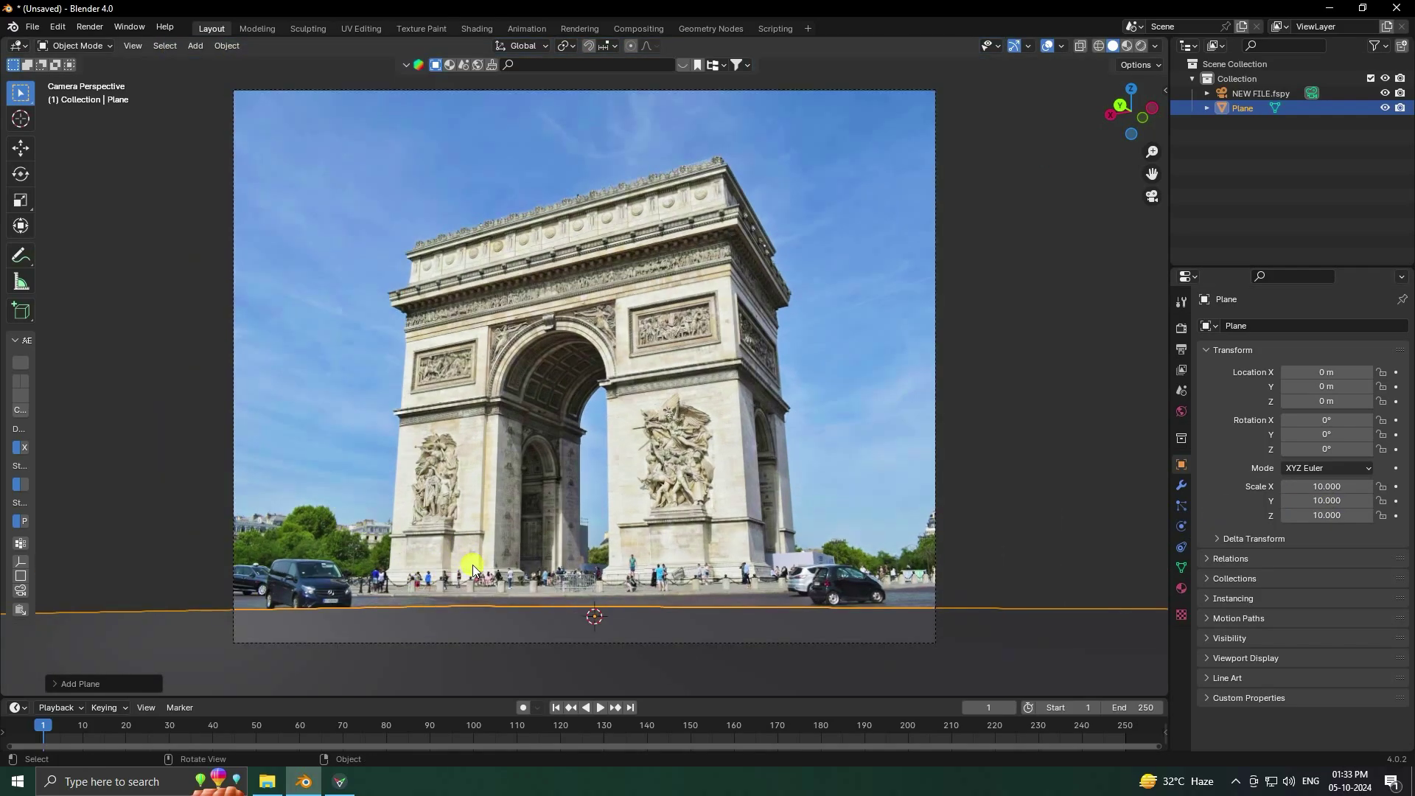
left_click(498, 664)
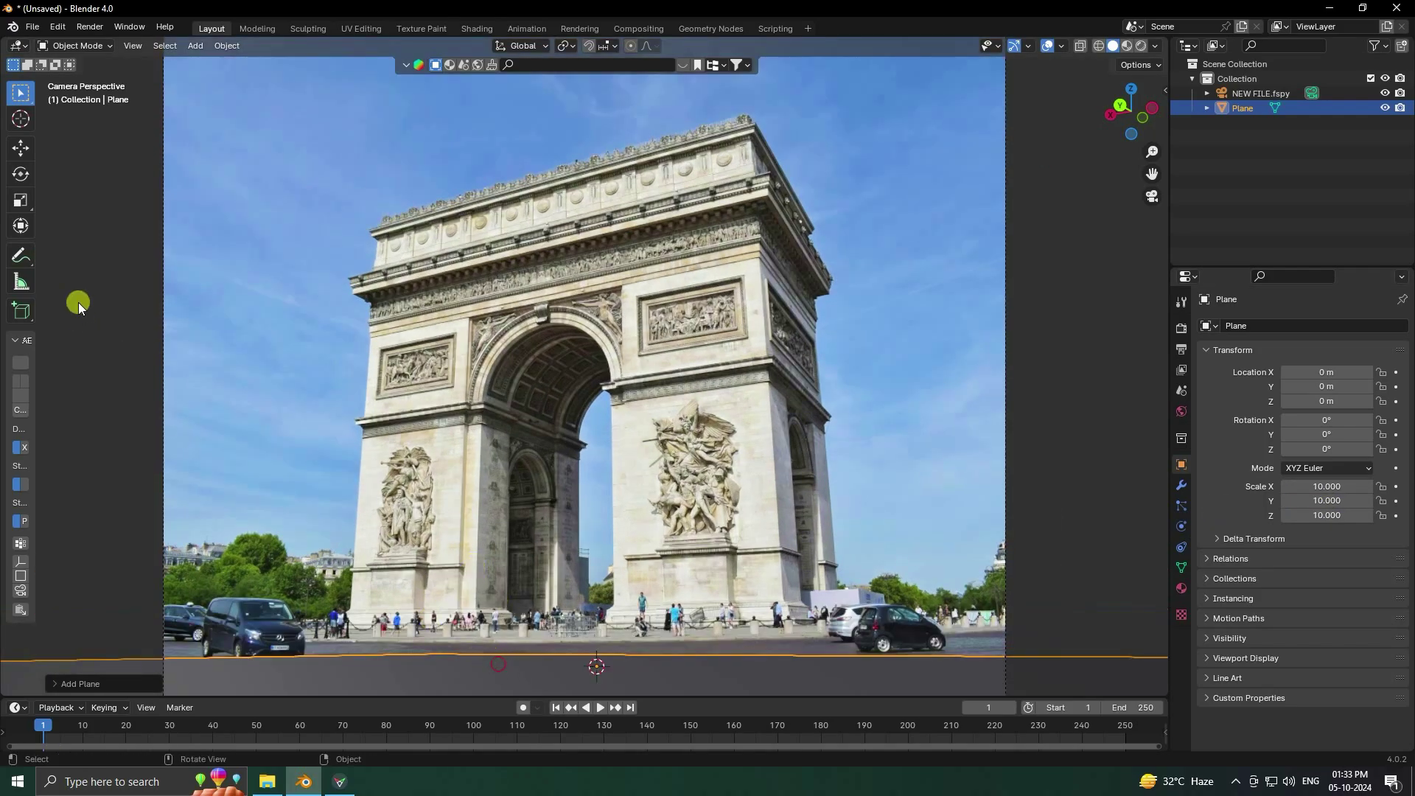
left_click(21, 148)
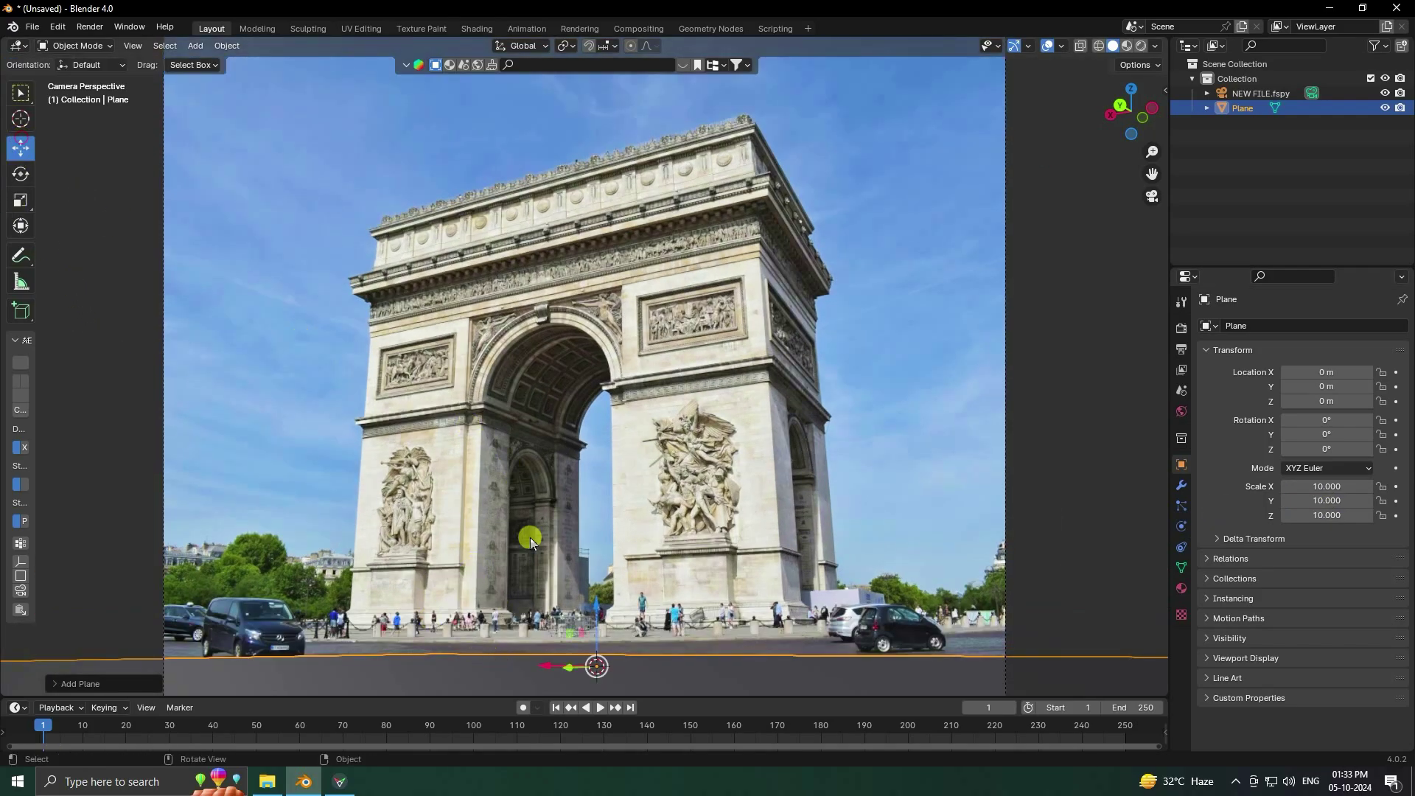
left_click_drag(596, 604, 592, 584)
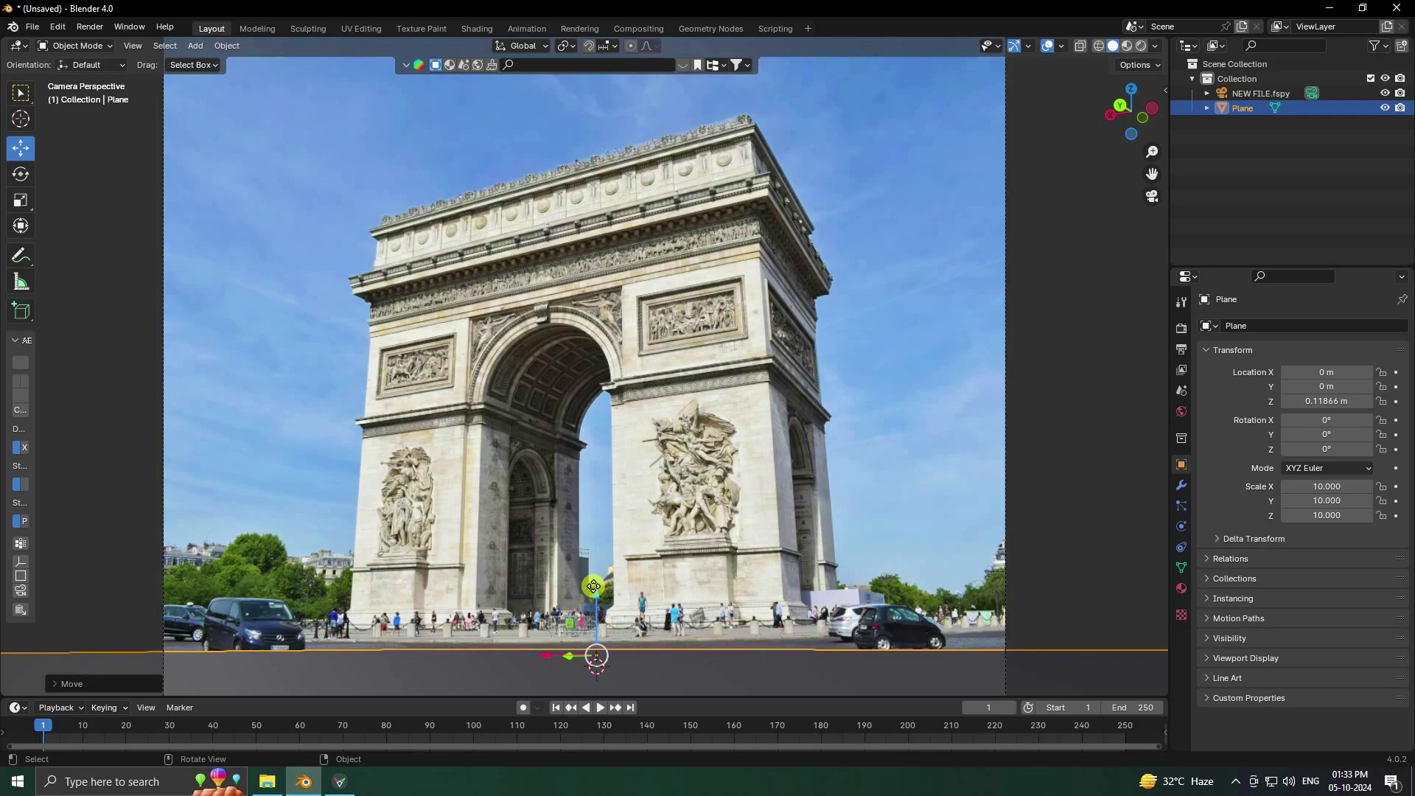
scroll(569, 451, "down", 5)
middle_click_drag(569, 452, 391, 308)
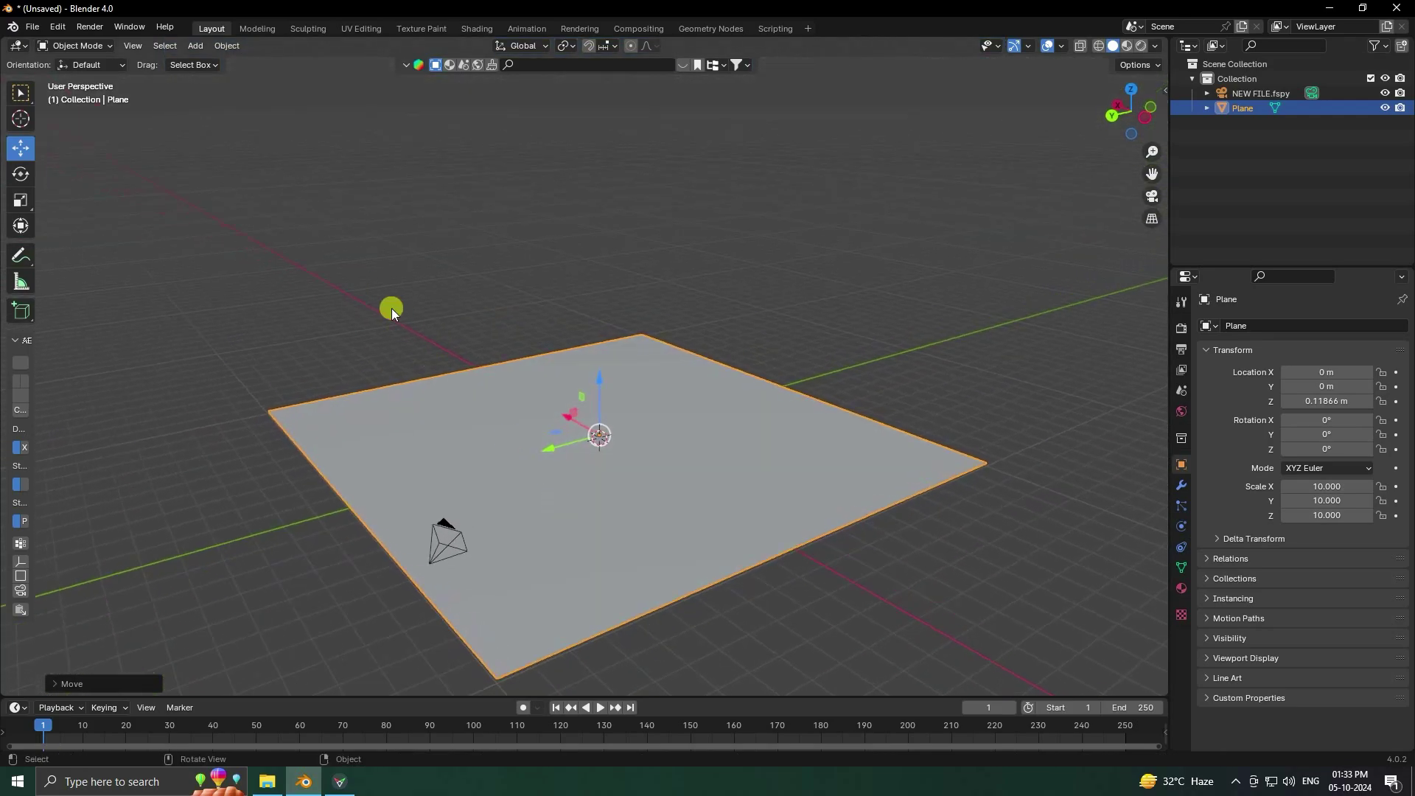
key("KP_0")
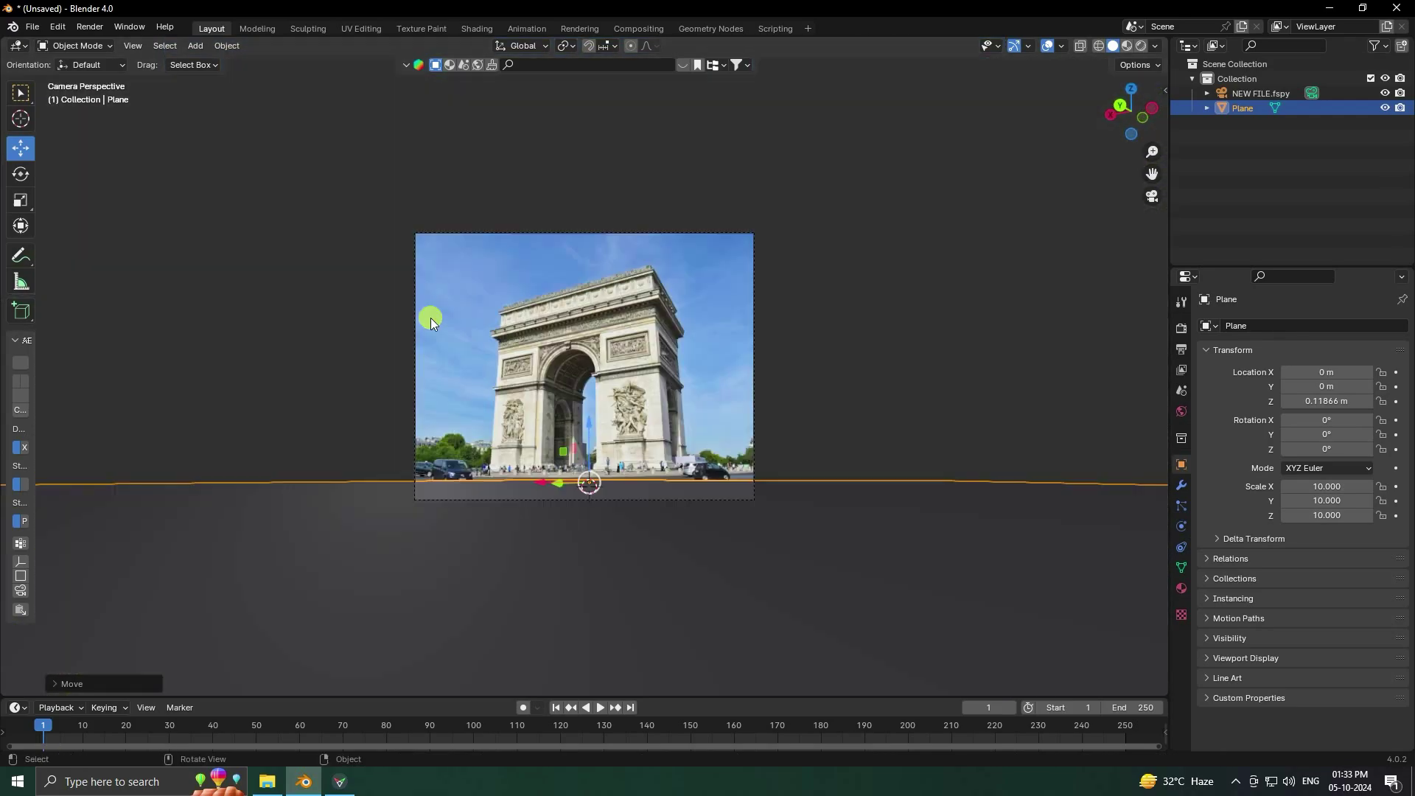
key("Home")
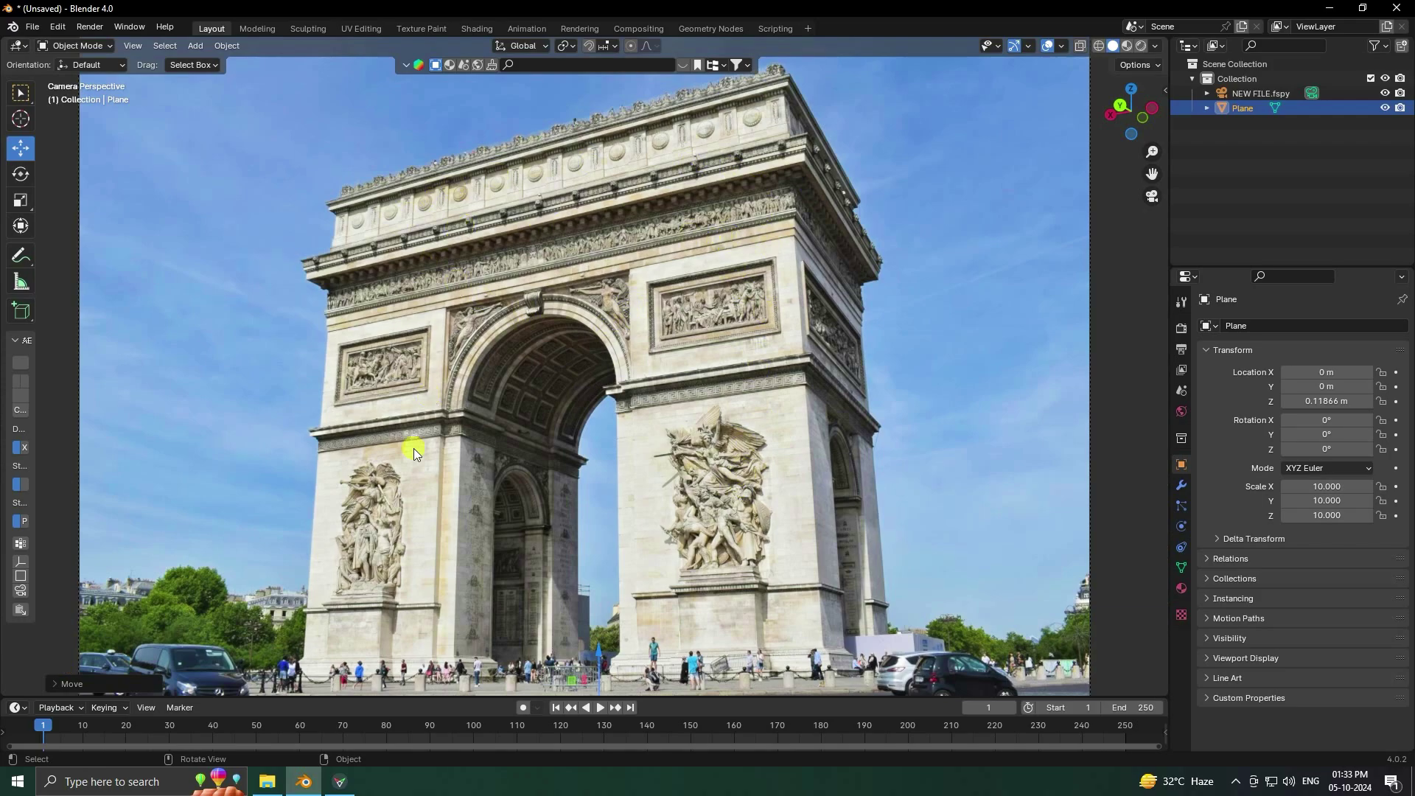
Step: Add a cube and move it onto the arch's upper right part, at about Y -3.18 m and Z 4.36 m
left_click(197, 45)
mouse_move(207, 62)
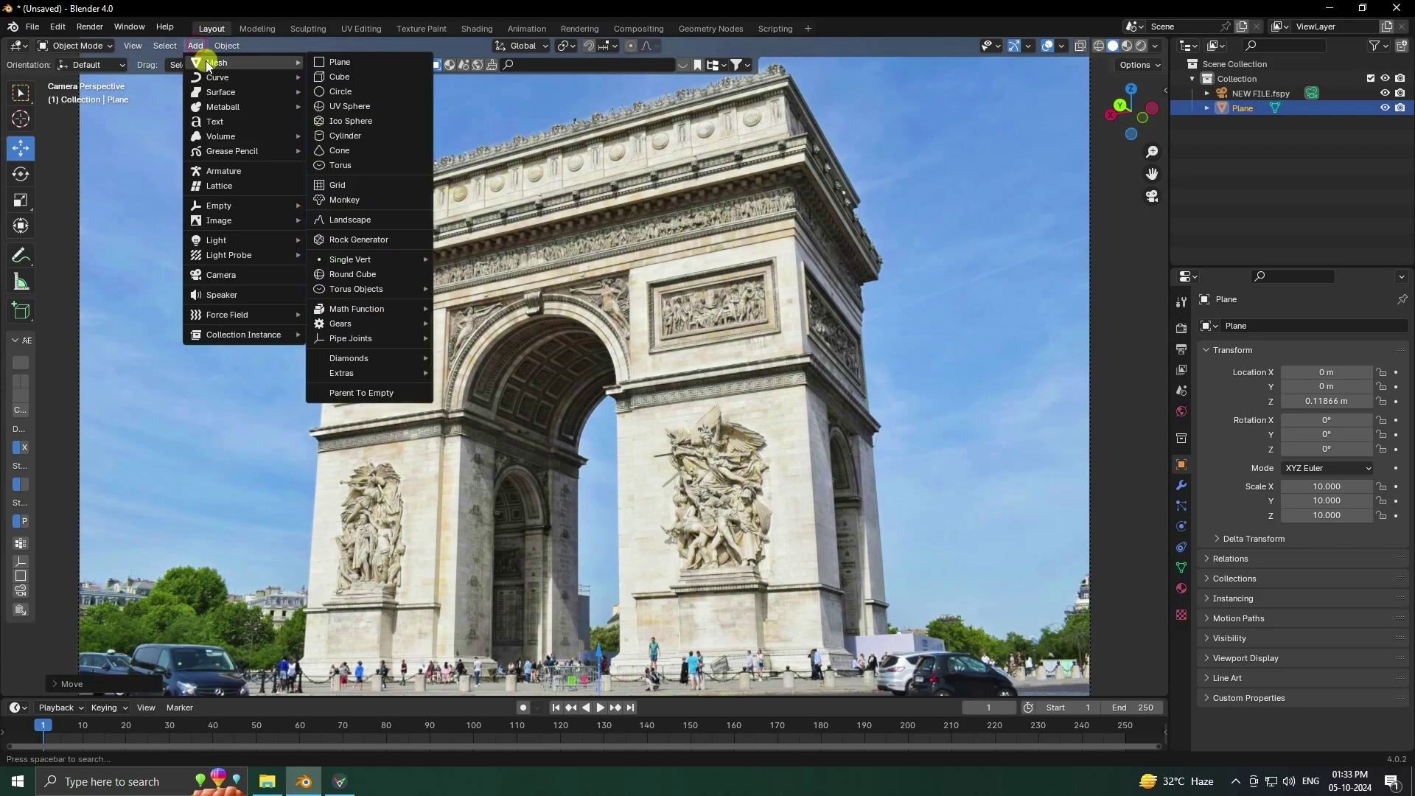
left_click(348, 78)
scroll(564, 490, "down", 4)
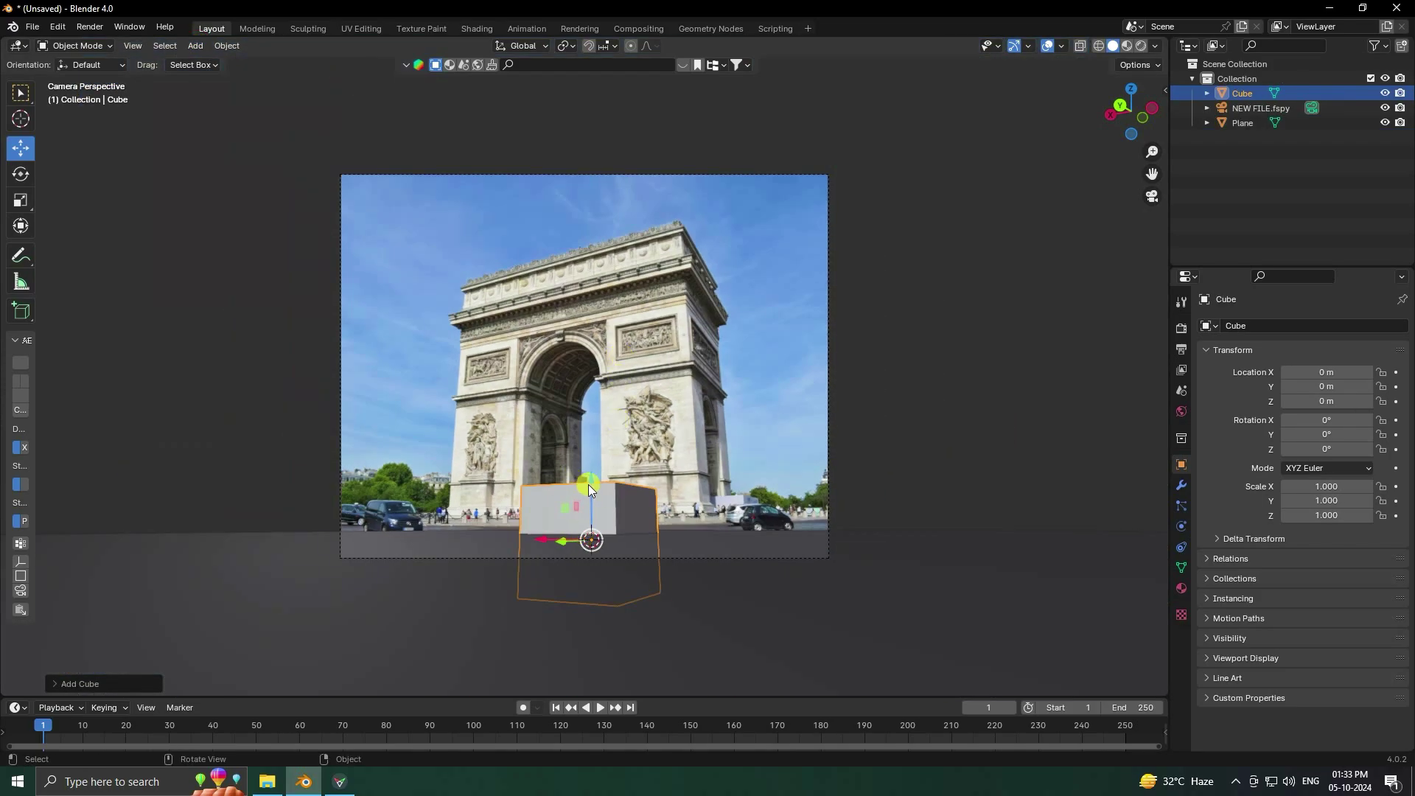
left_click_drag(588, 484, 643, 316)
scroll(663, 306, "up", 3)
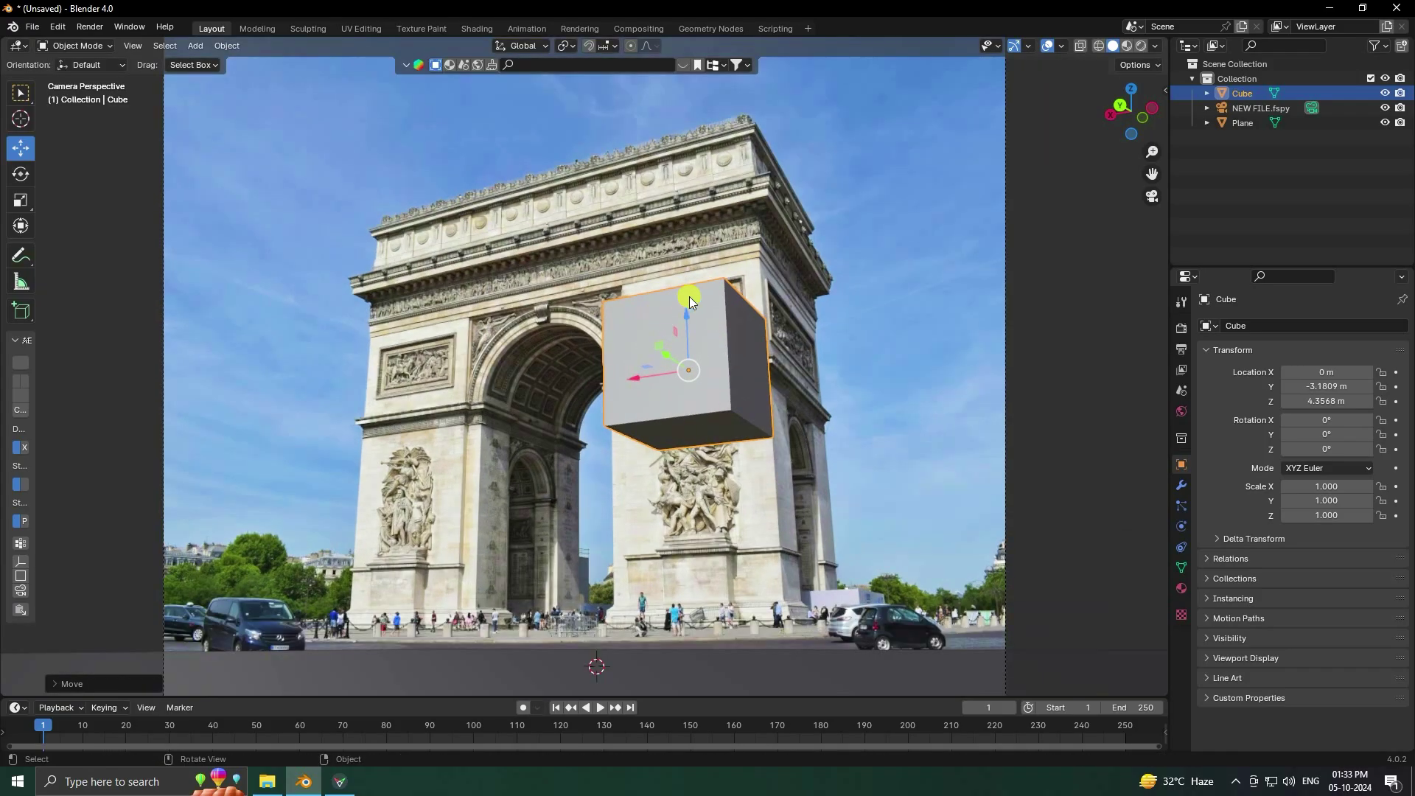
Step: Scale the cube uniformly to about 1.54 and shift it to about -0.19 m on X to align with the arch's front corner
key("s")
left_click(738, 268)
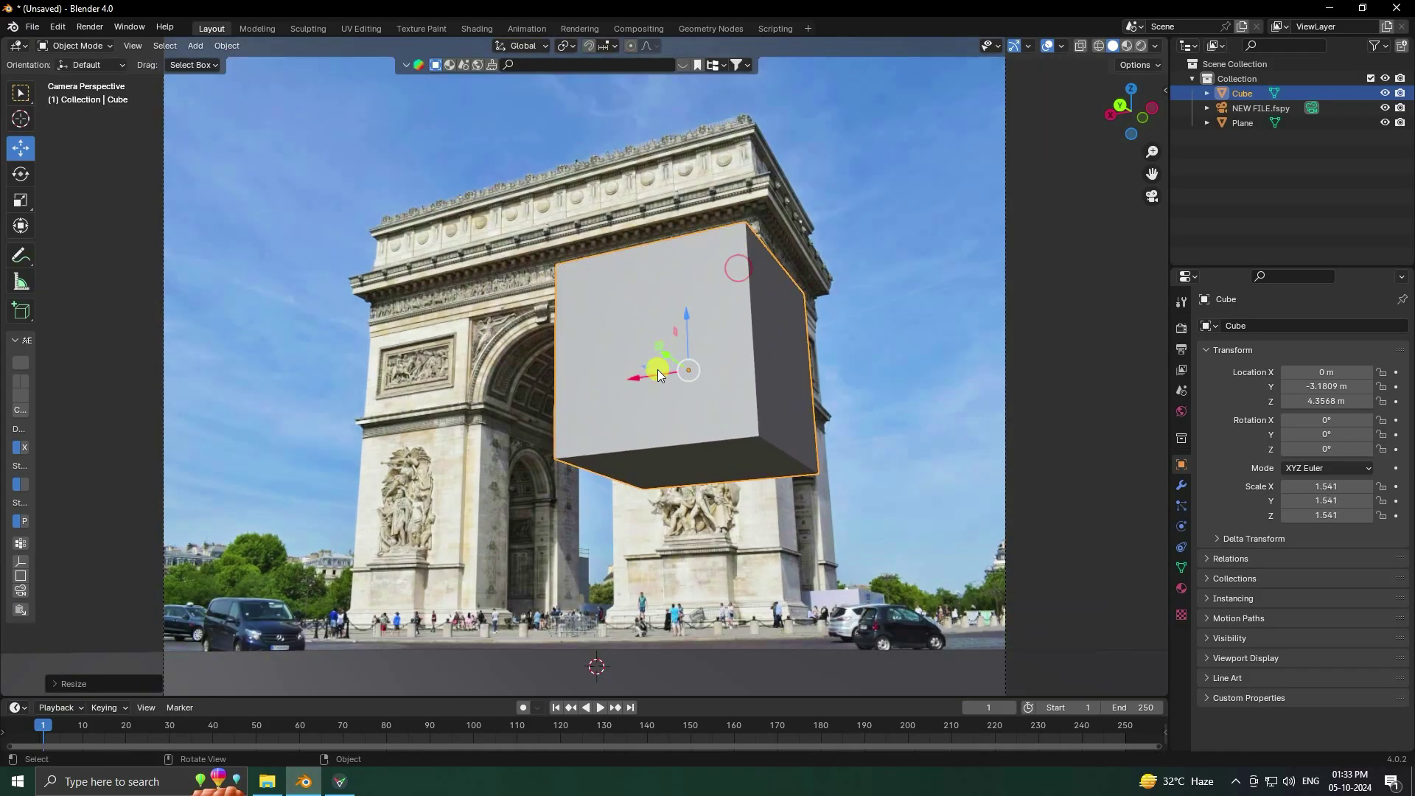
left_click_drag(658, 376, 676, 373)
Step: In wireframe display, stretch the cube's left face to the arch's left edge and raise its top vertices about 1.7 m to the roofline
left_click(1098, 46)
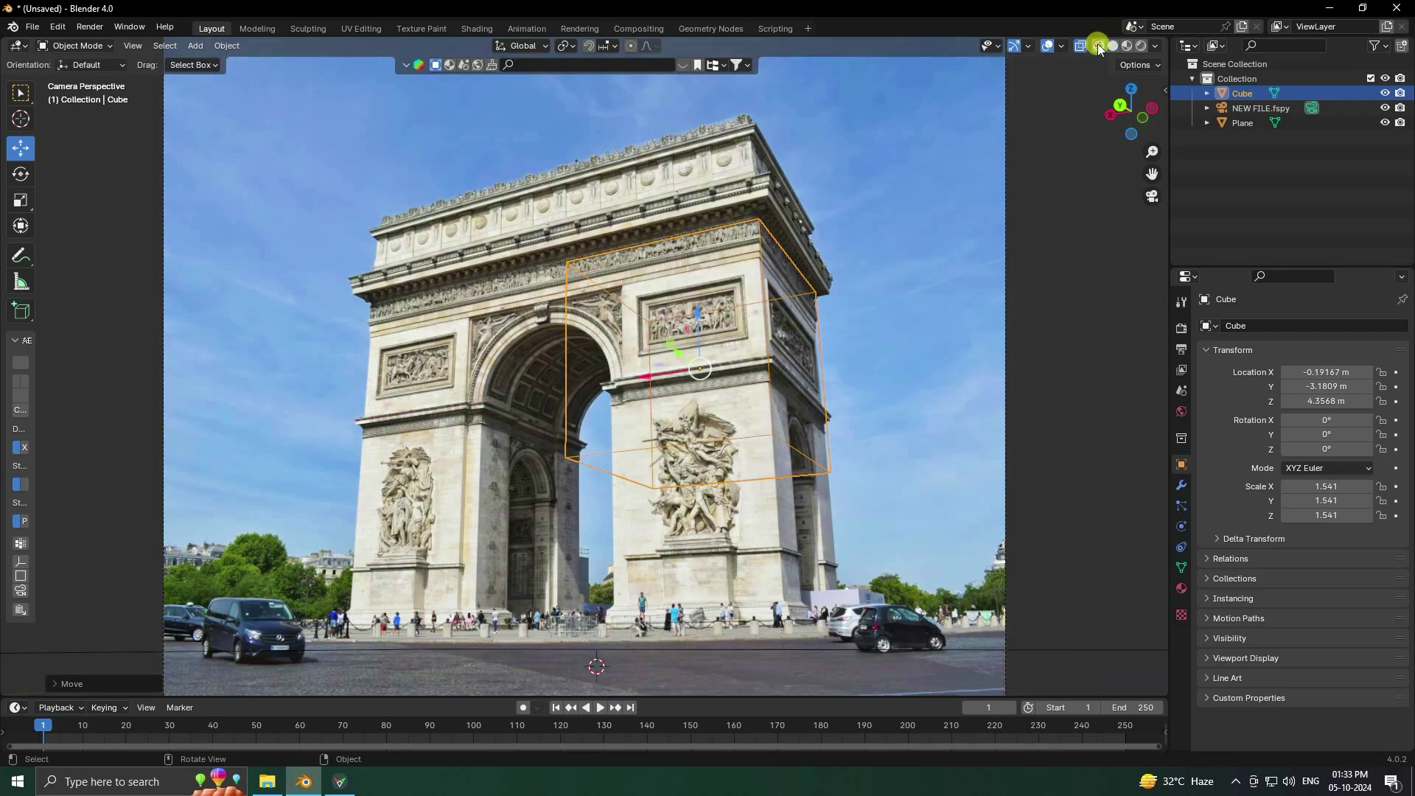
scroll(754, 224, "up", 1)
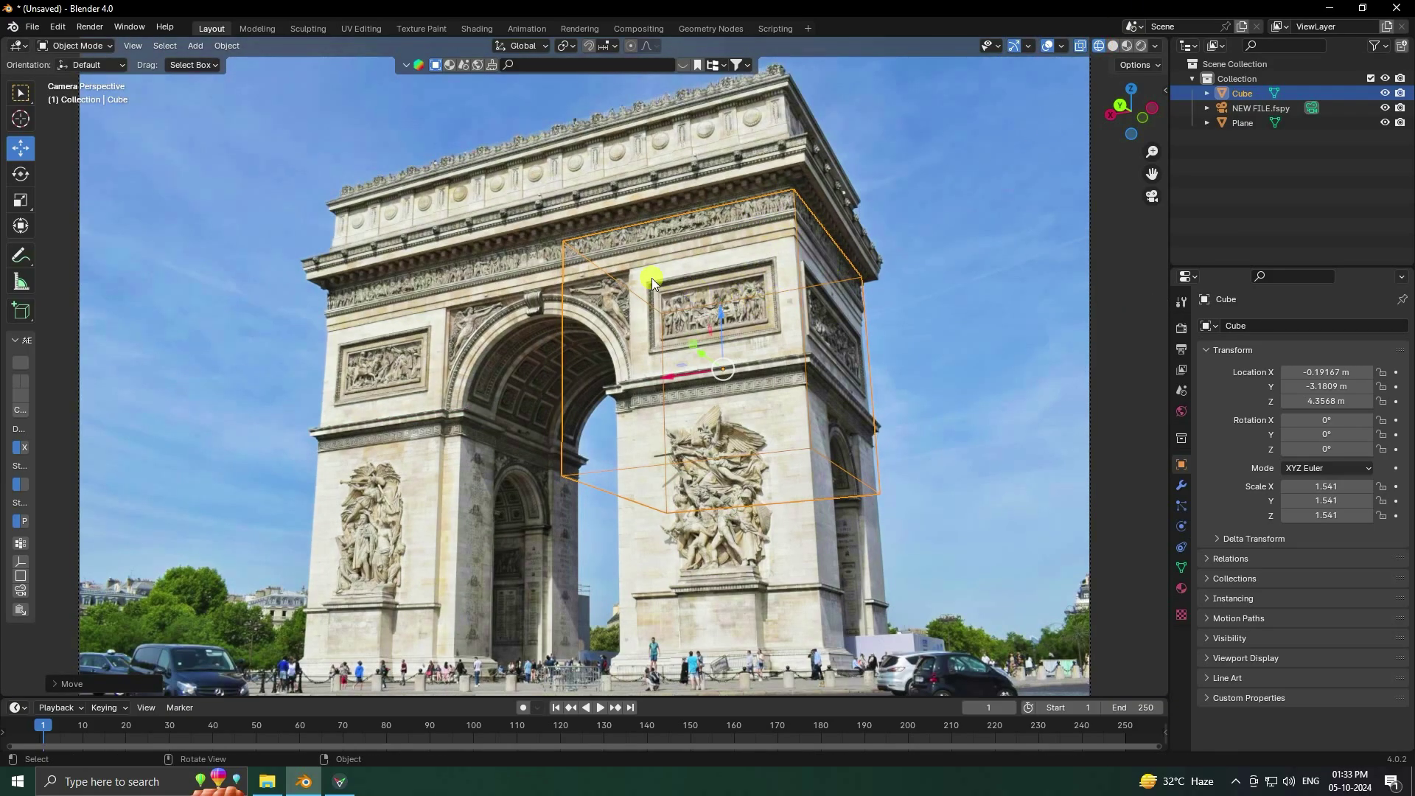
left_click(73, 45)
left_click(70, 74)
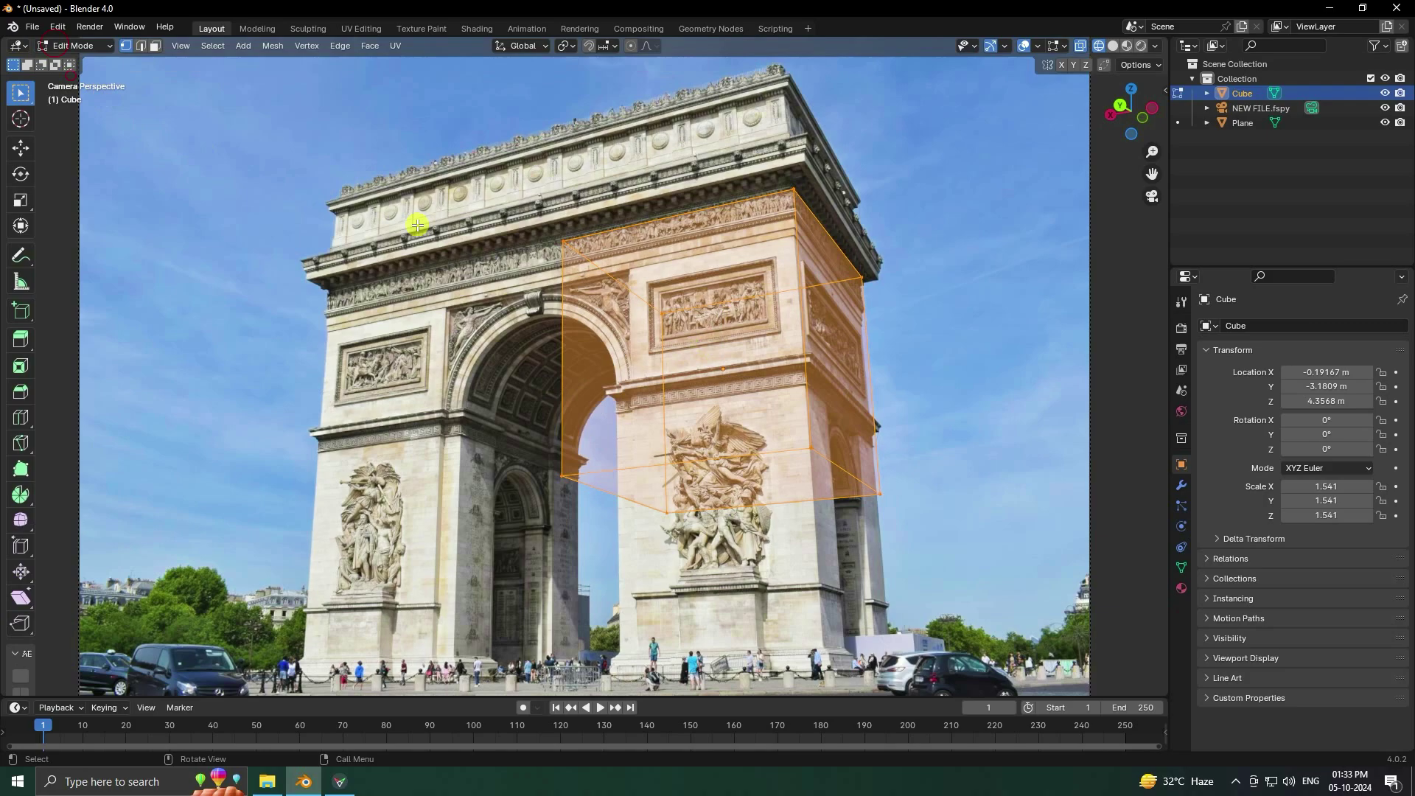
left_click(670, 420)
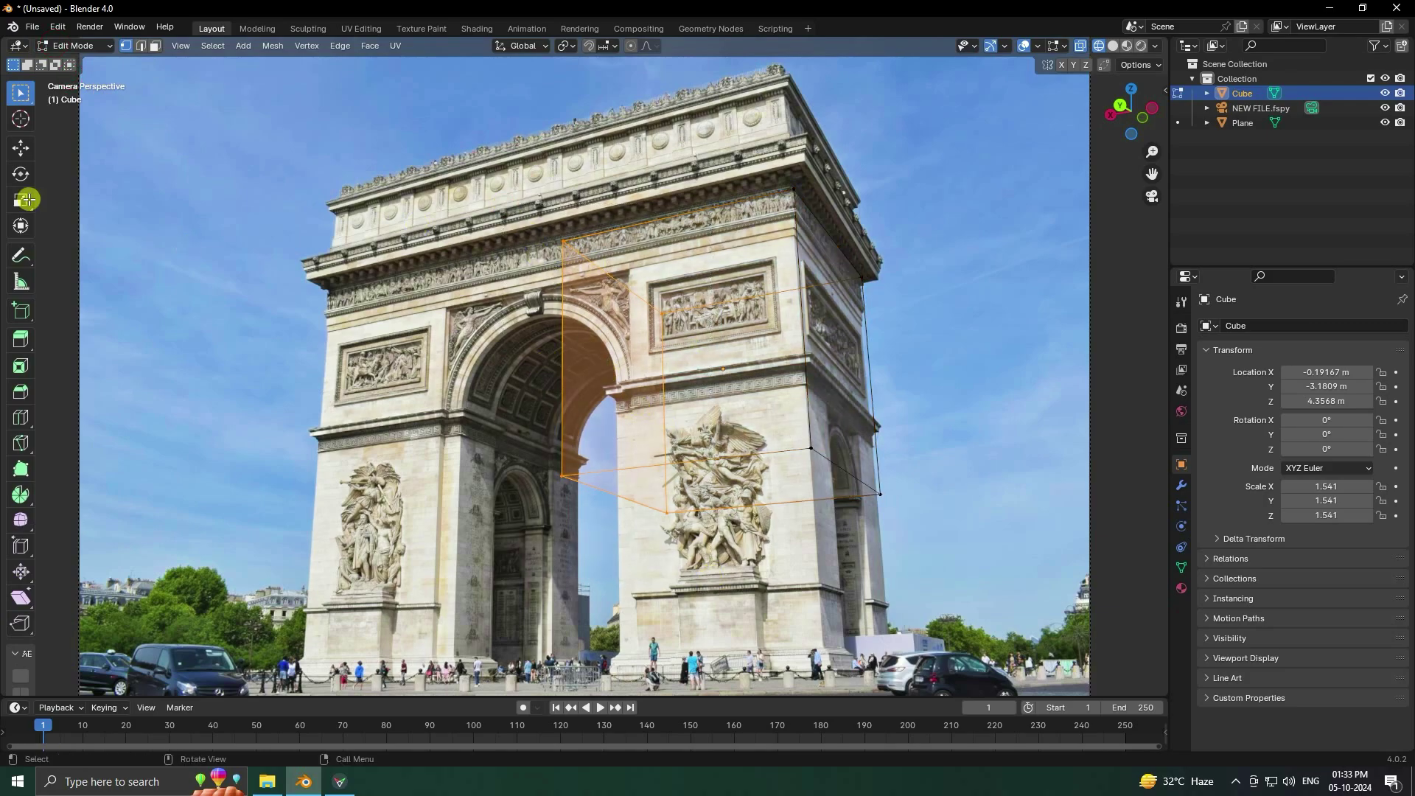
left_click(21, 149)
left_click_drag(572, 386, 336, 398)
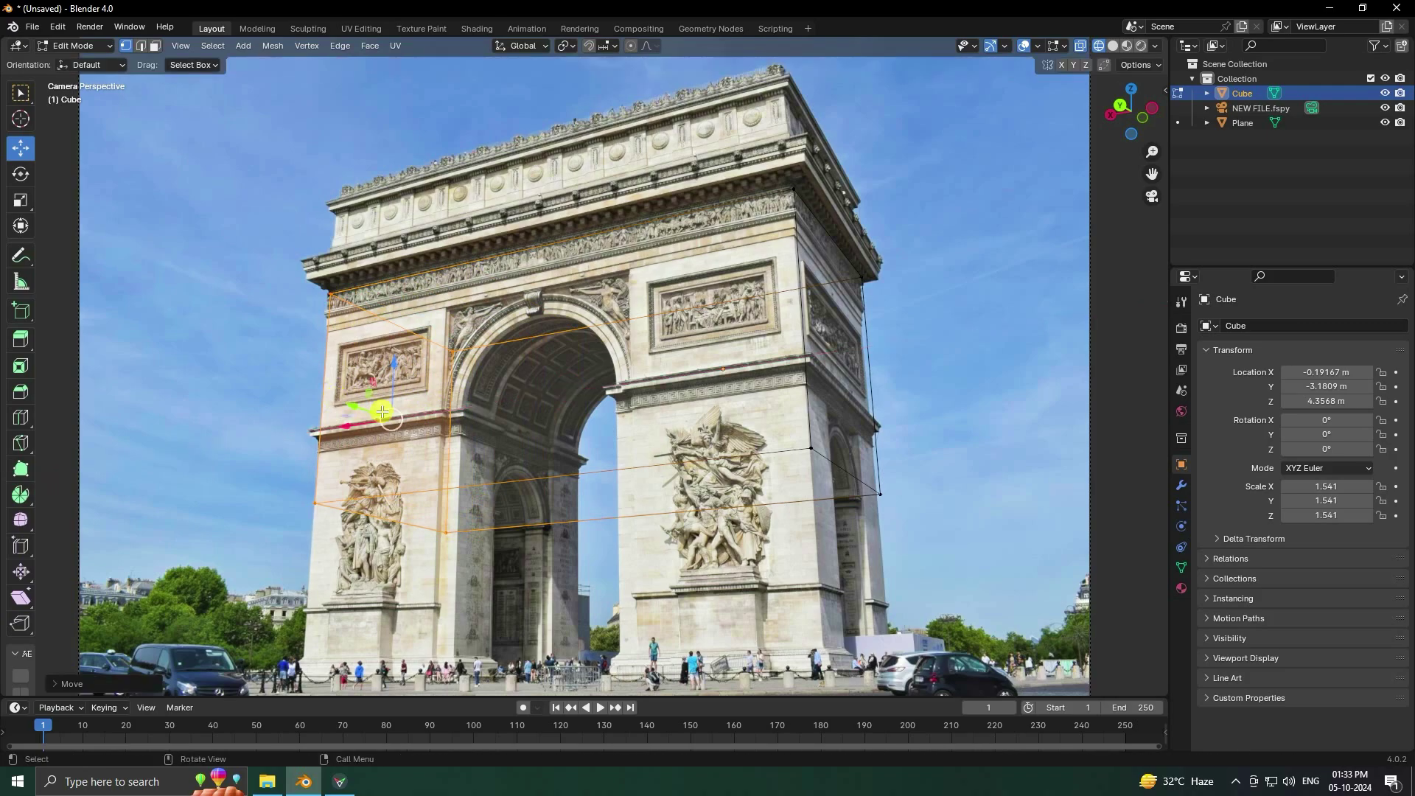
left_click_drag(266, 185, 983, 394)
left_click_drag(596, 232, 568, 126)
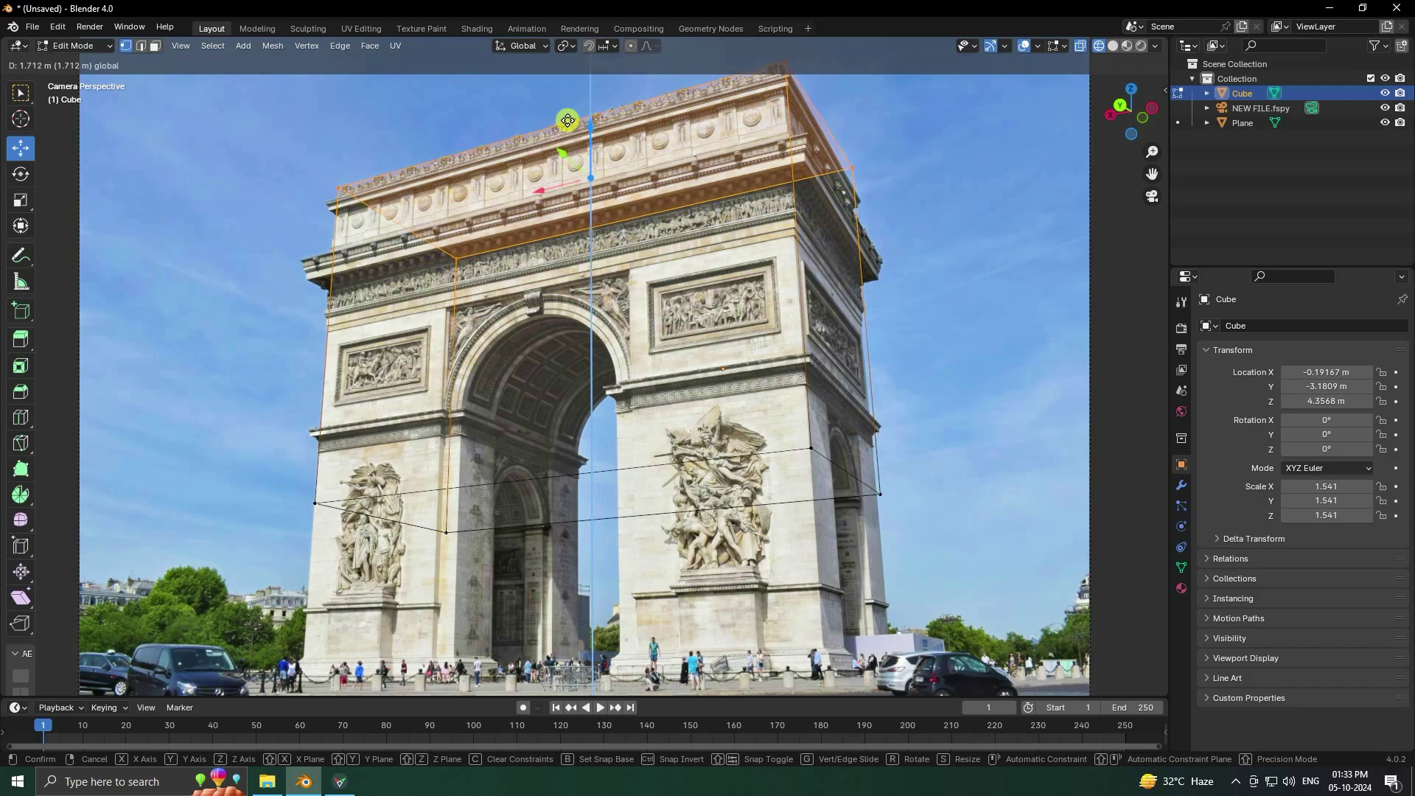
Step: Lower the cube's bottom vertices to the ground plane so the box encloses the arch, and return to Object Mode
scroll(569, 154, "down", 4)
left_click_drag(796, 473, 145, 337)
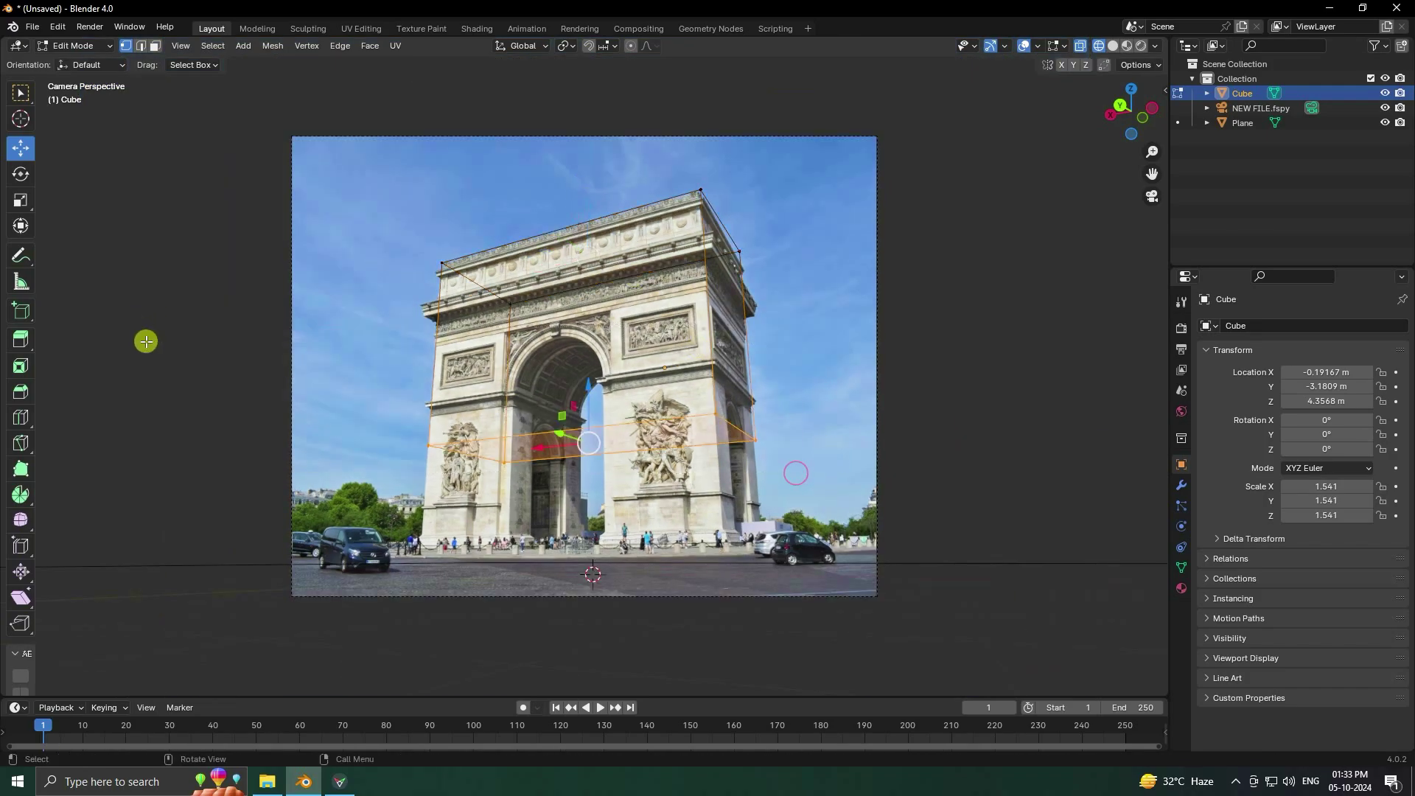
left_click_drag(591, 392, 582, 508)
middle_click_drag(575, 442, 667, 454)
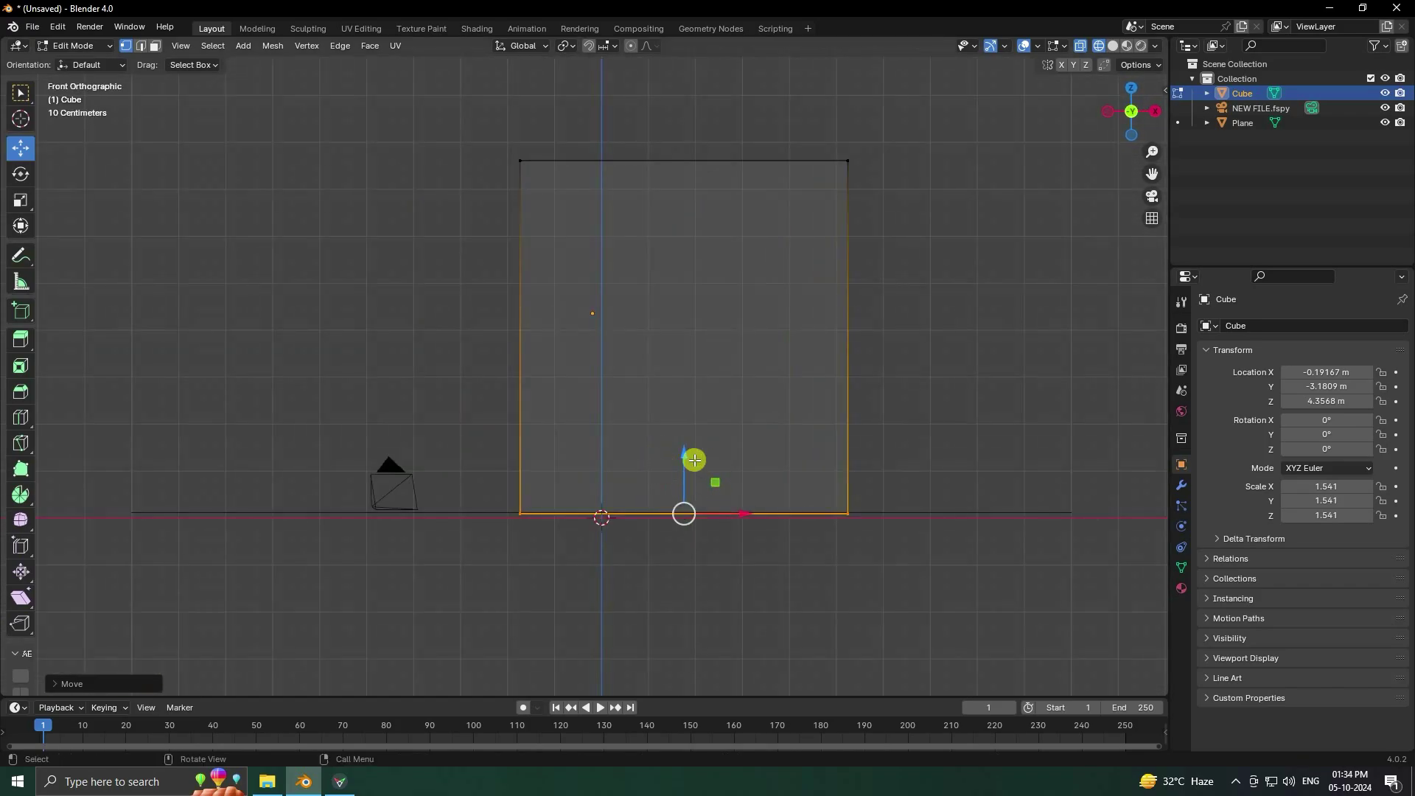
left_click_drag(692, 457, 692, 465)
middle_click_drag(692, 465, 603, 435)
key("KP_0")
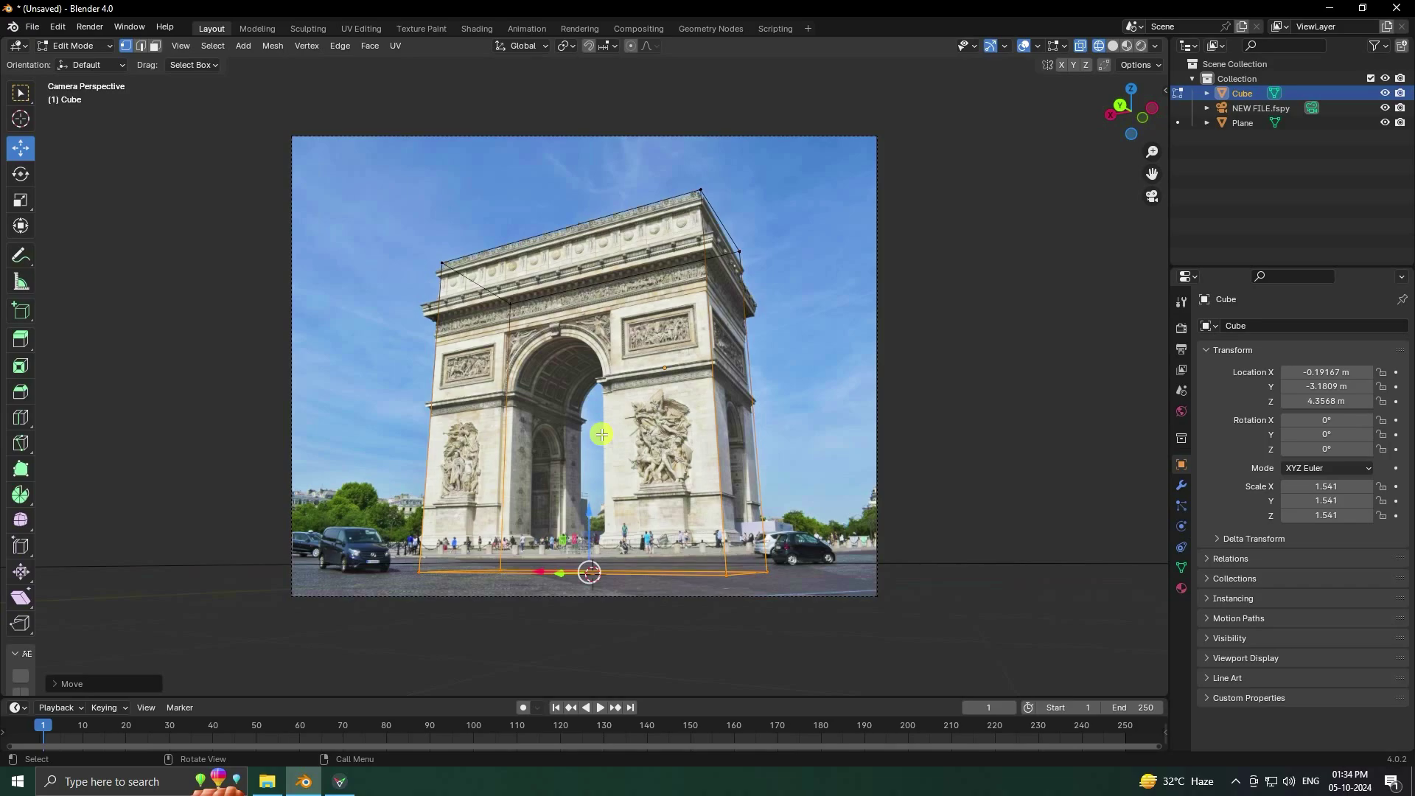
key("Home")
scroll(621, 221, "up", 1)
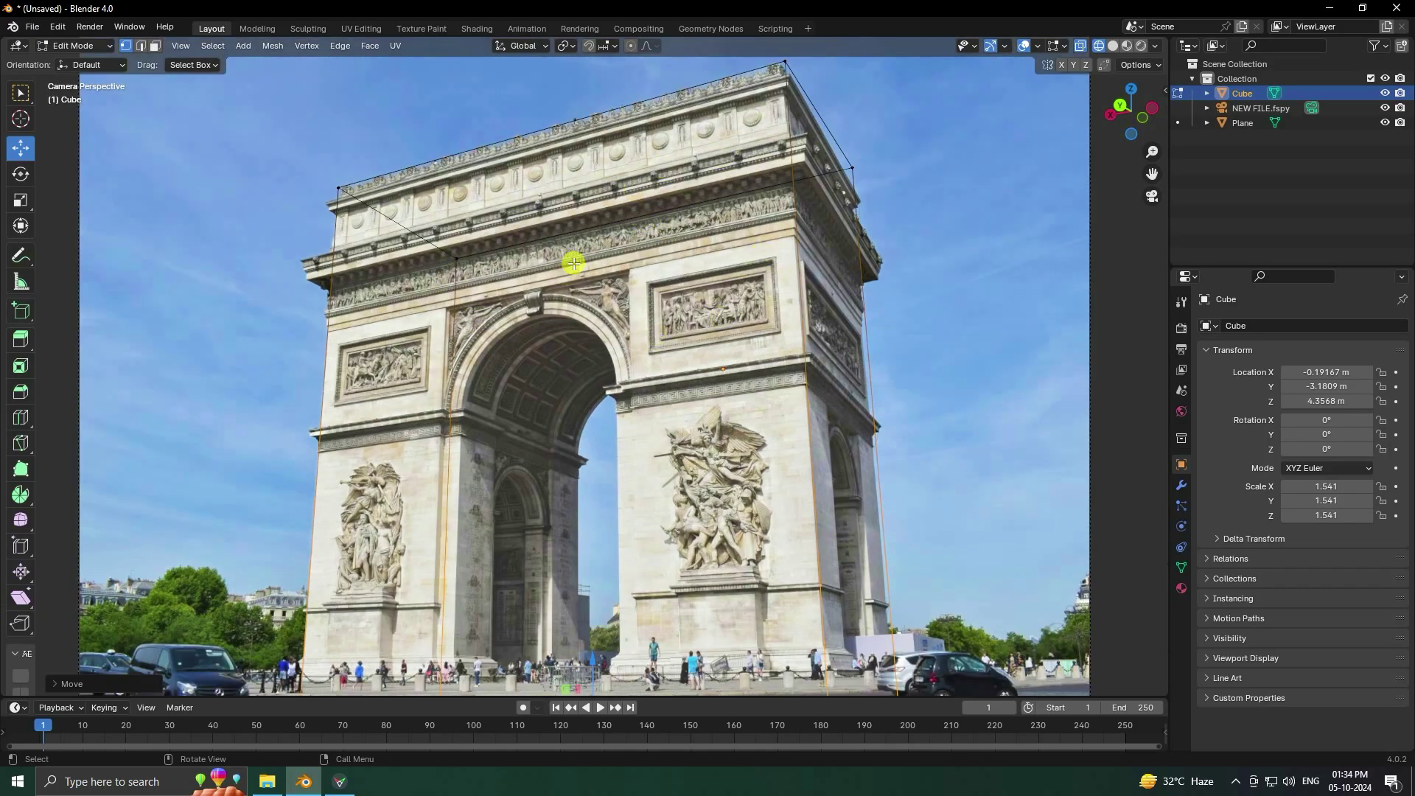
left_click(76, 46)
left_click(81, 62)
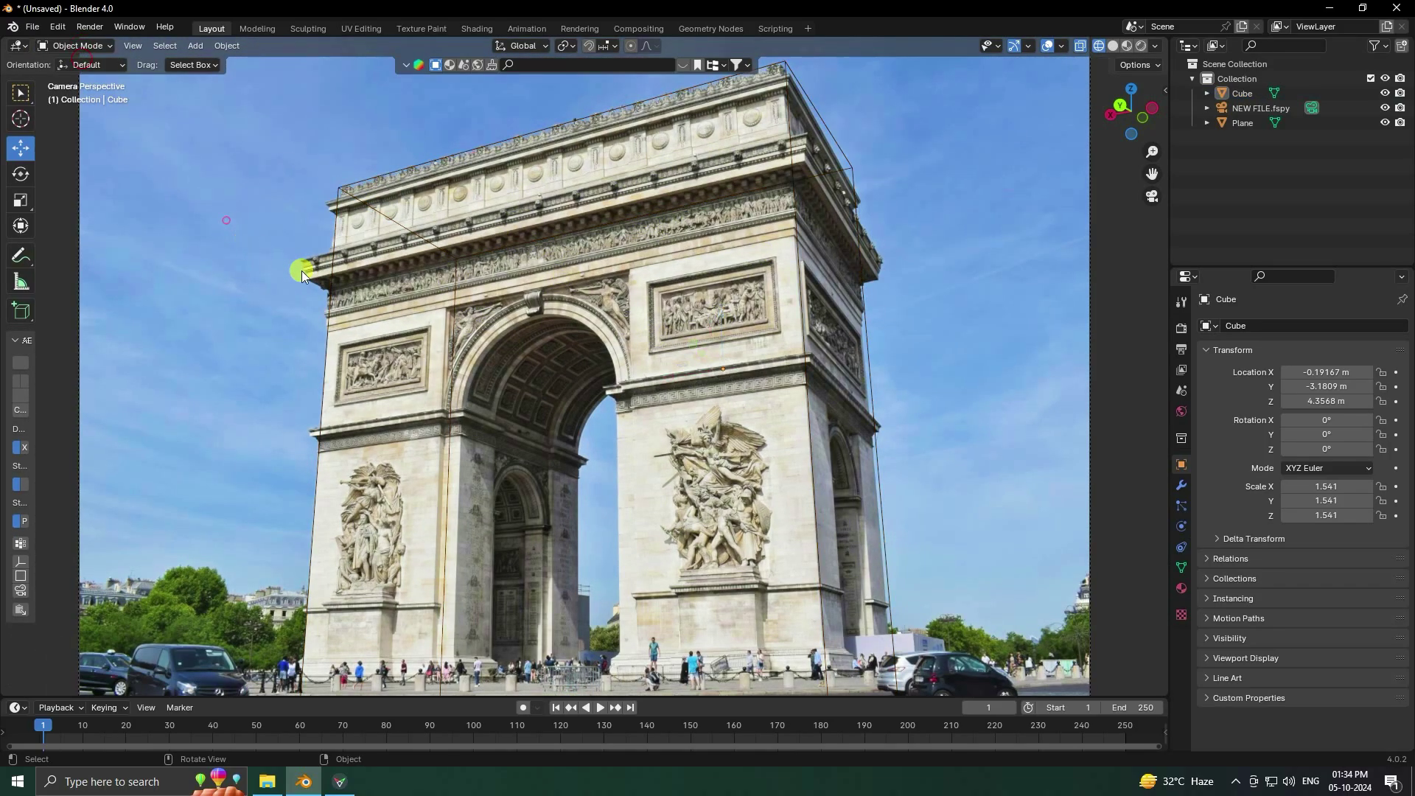
Step: Add a second mesh plane at the scene origin and scale it uniformly to about 2.64
left_click(195, 47)
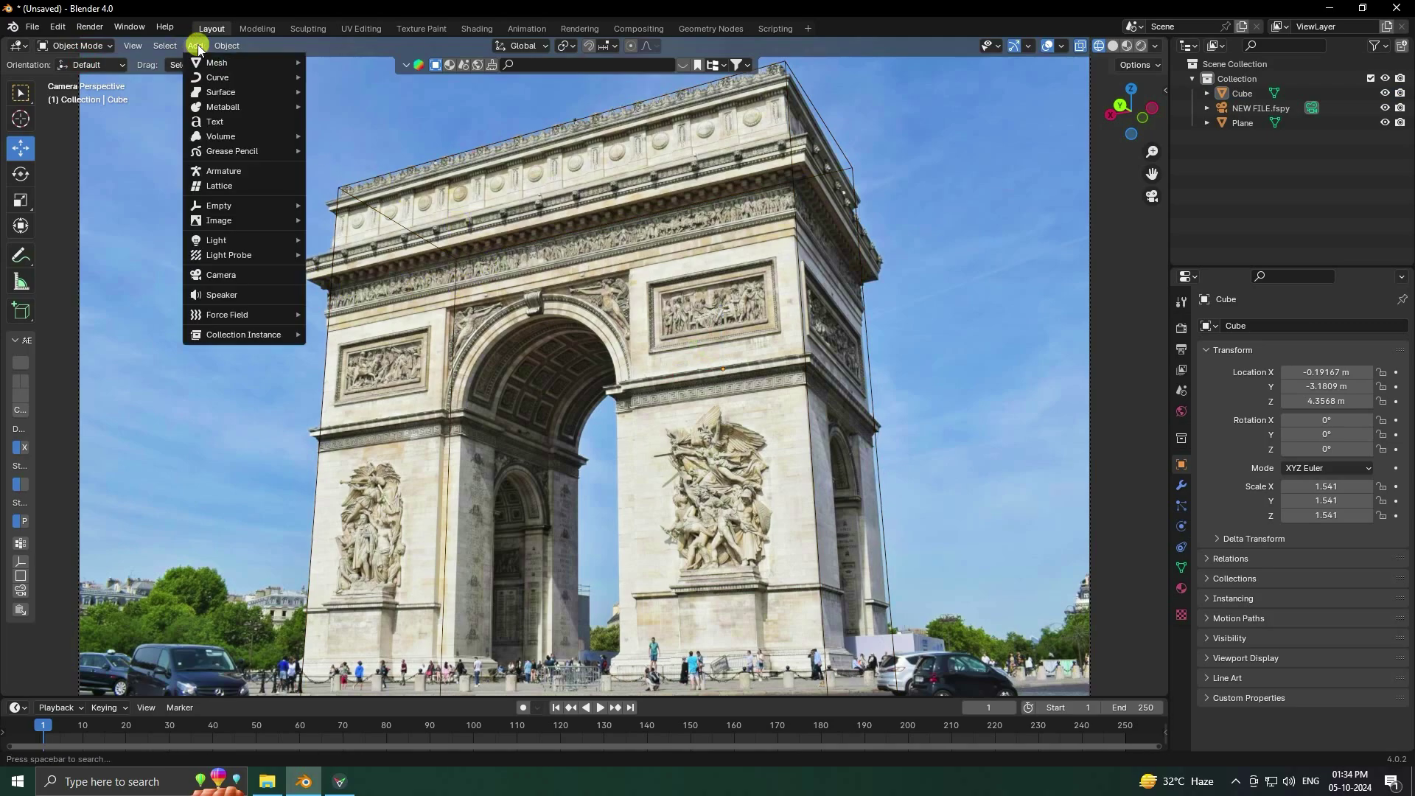
left_click(198, 45)
left_click(197, 46)
mouse_move(206, 63)
left_click(364, 68)
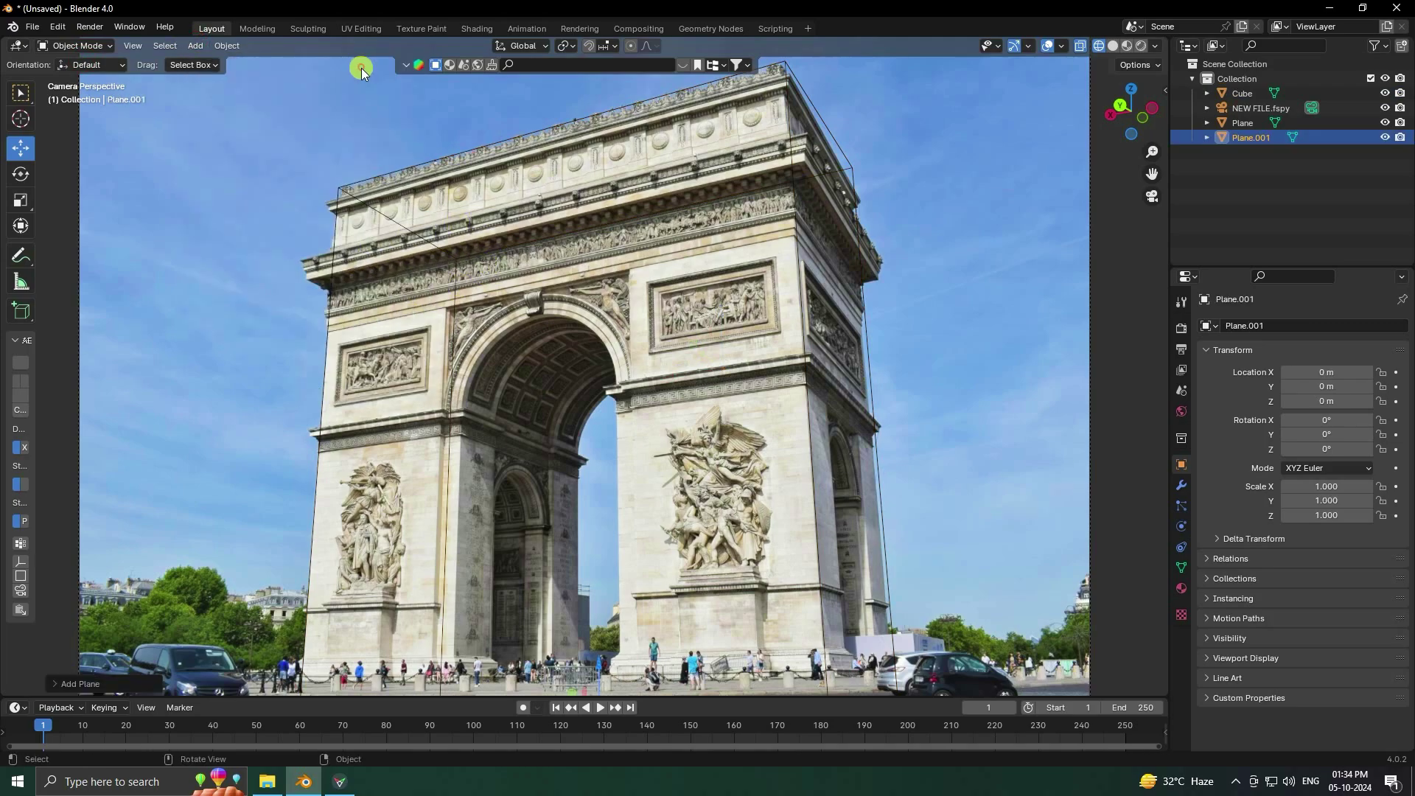
scroll(534, 364, "down", 3)
middle_click_drag(533, 364, 634, 555)
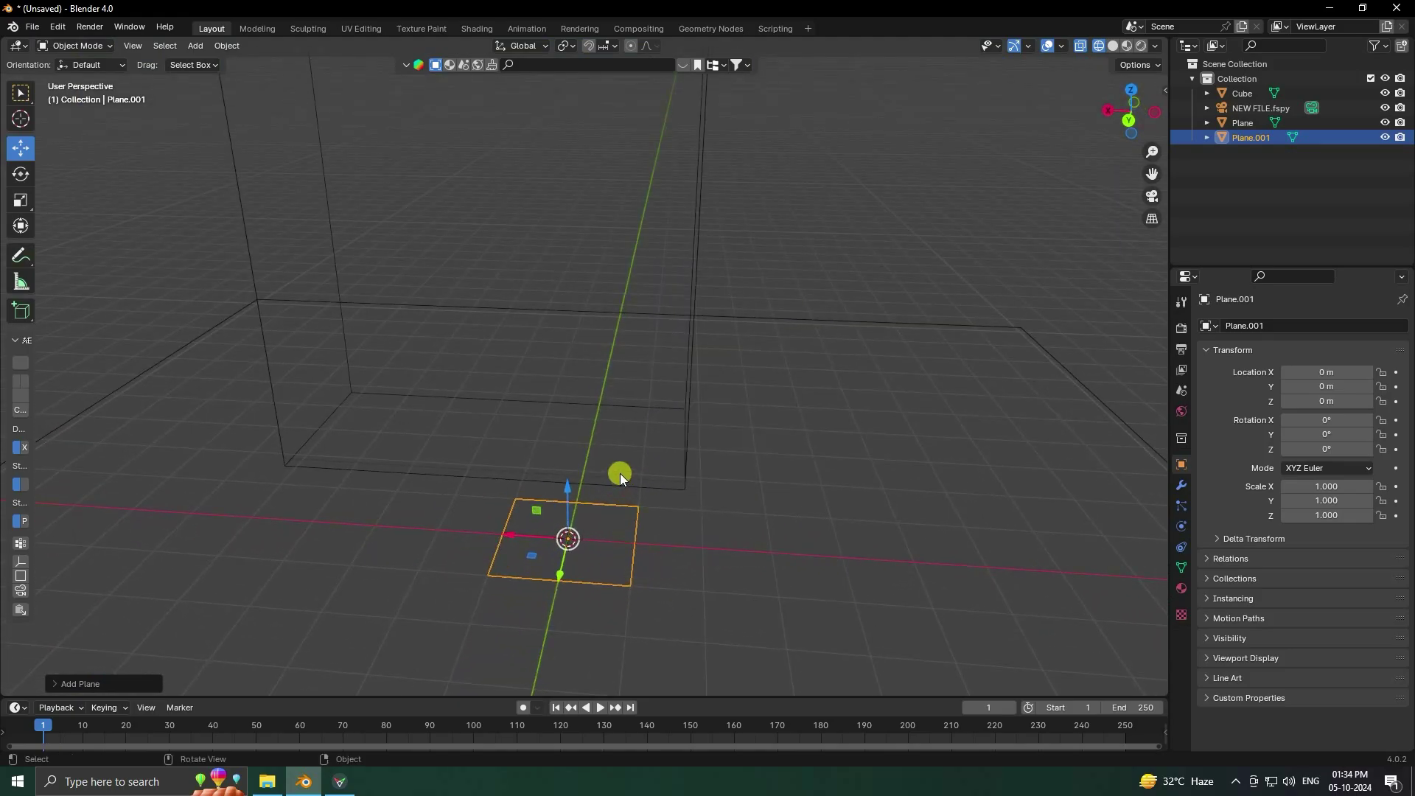
key("s")
left_click(755, 425)
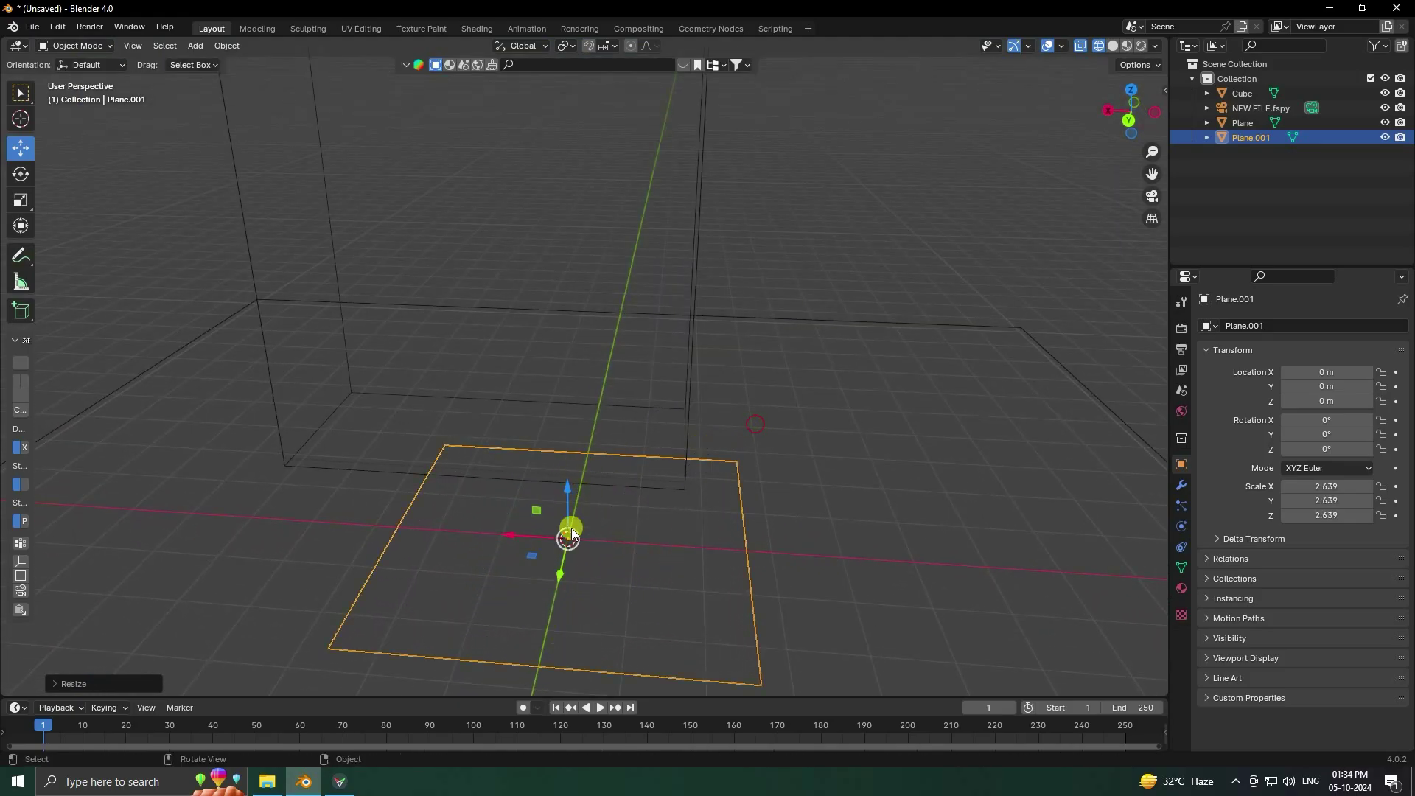
Step: Rotate the new plane to 90° on X so it stands upright
left_click(21, 174)
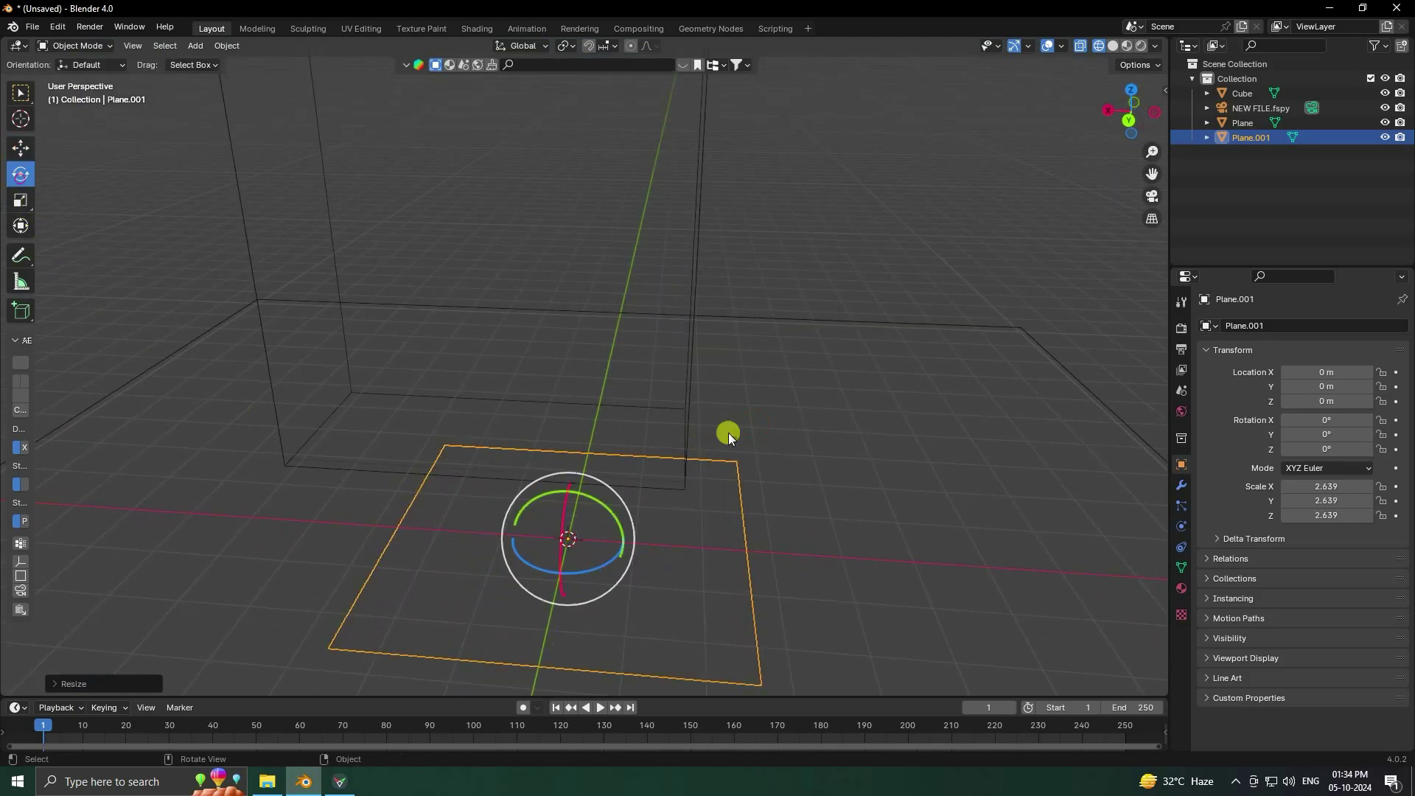
left_click(1337, 417)
key("Return")
Step: From the top view, move the upright plane just in front of the box's front face, at about X 1.83 m and Y -1.59 m
middle_click_drag(952, 388, 634, 382)
key("KP_7")
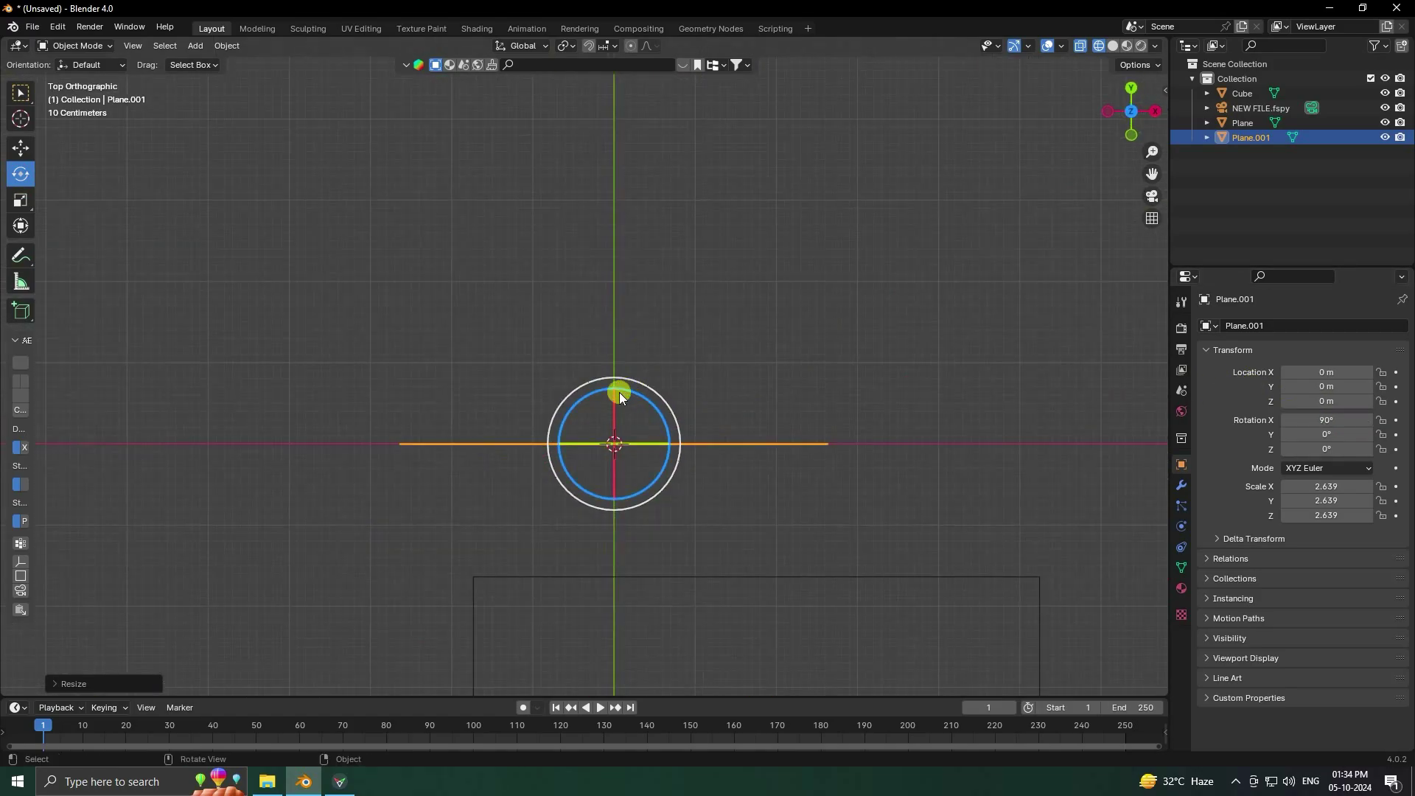
left_click(20, 156)
scroll(751, 490, "down", 3)
scroll(783, 541, "up", 3)
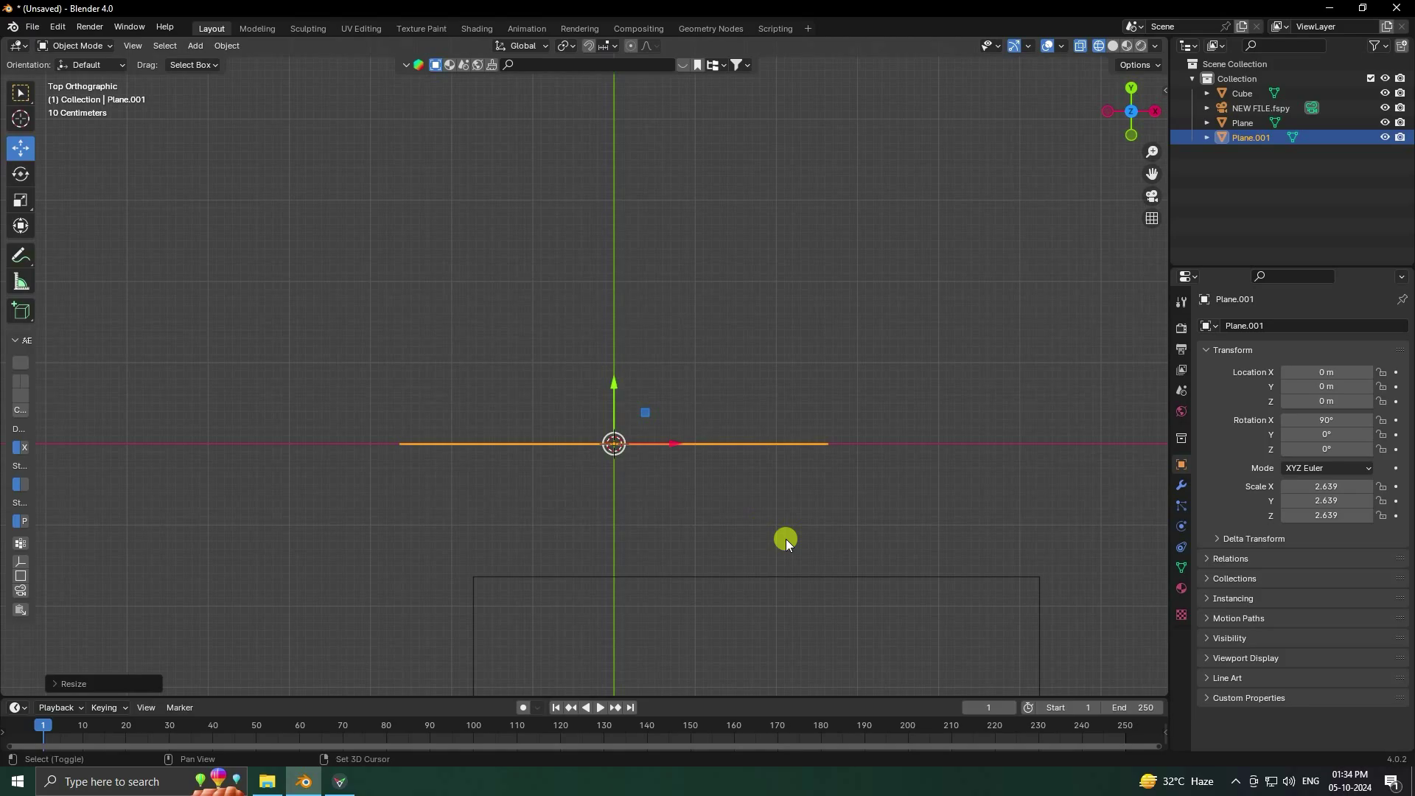
middle_click_drag(665, 438, 525, 365, "shift")
left_click_drag(505, 337, 656, 467)
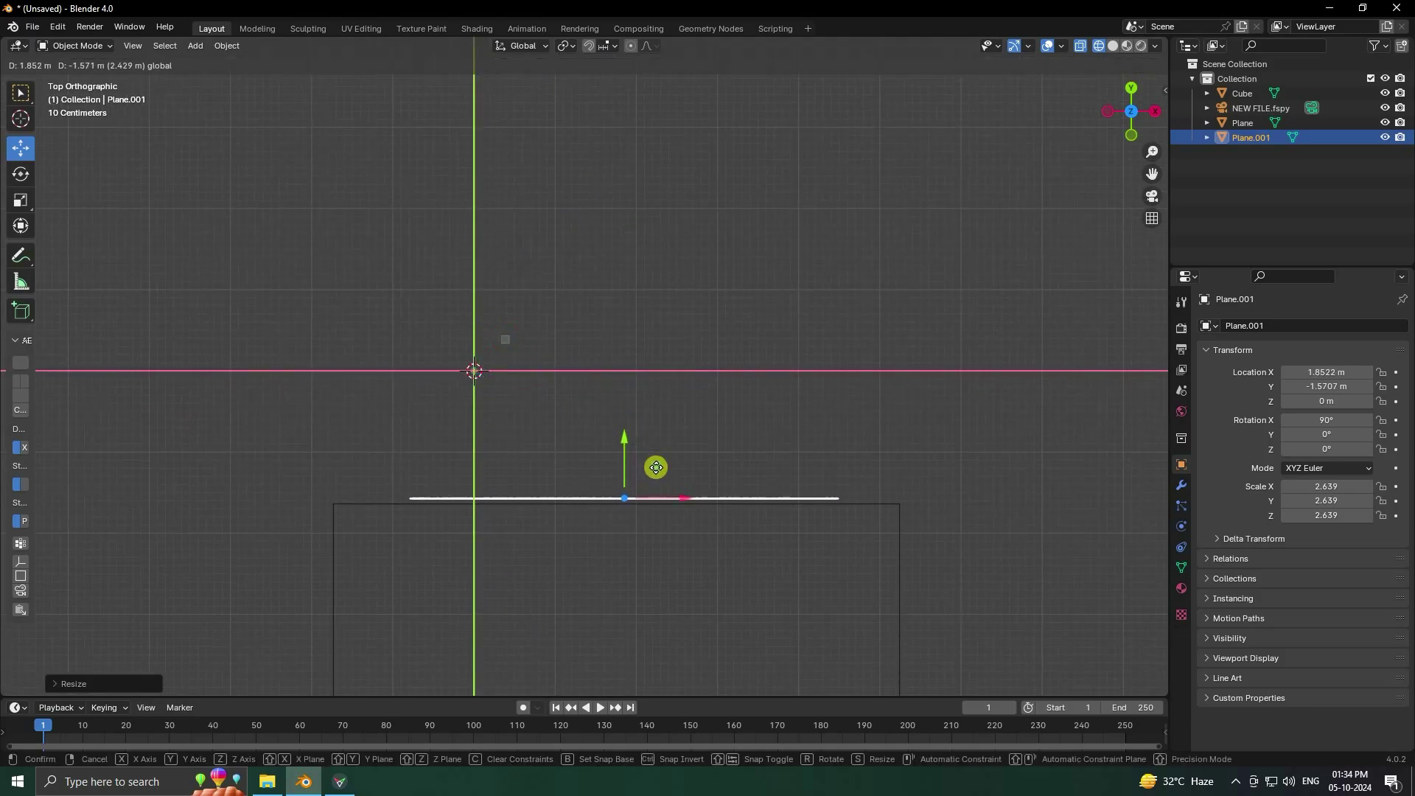
left_click(654, 467)
scroll(663, 472, "up", 3)
middle_click_drag(669, 476, 592, 383, "shift")
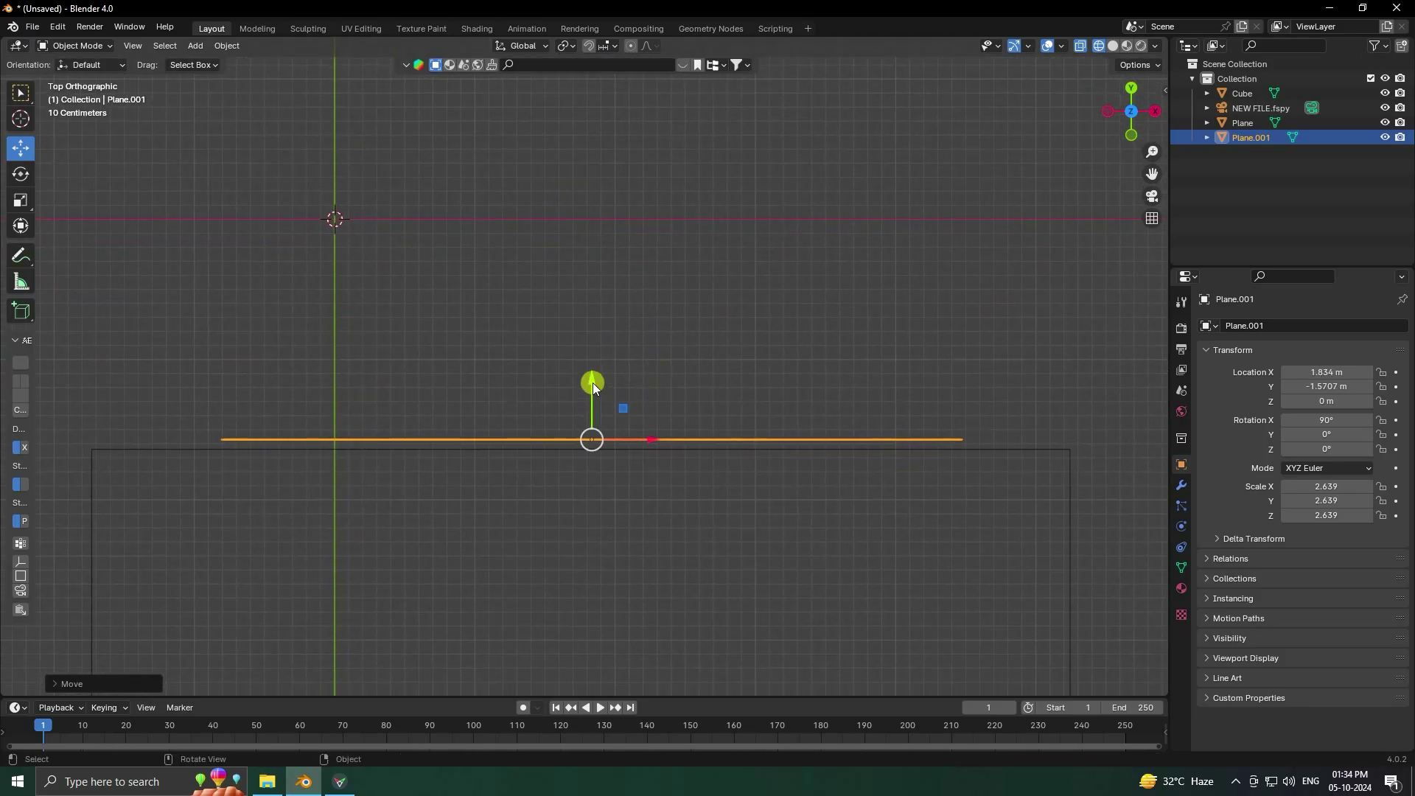
left_click_drag(595, 383, 594, 387)
middle_click_drag(626, 405, 648, 420)
Step: From the camera view, raise the upright plane to about 3.33 m on Z and switch the viewport to solid shading
key("KP_0")
left_click_drag(557, 501, 525, 344)
left_click(1113, 45)
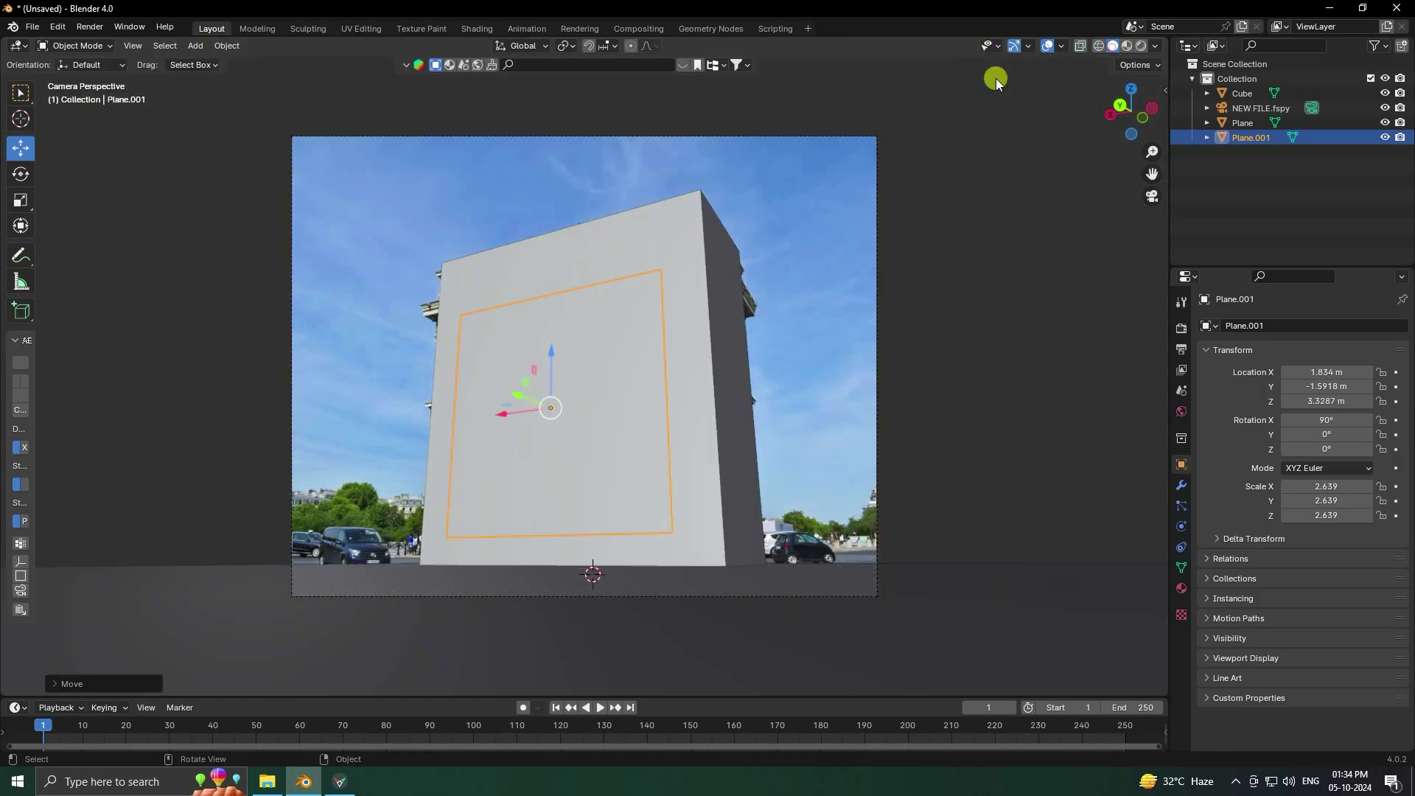
scroll(629, 242, "up", 3)
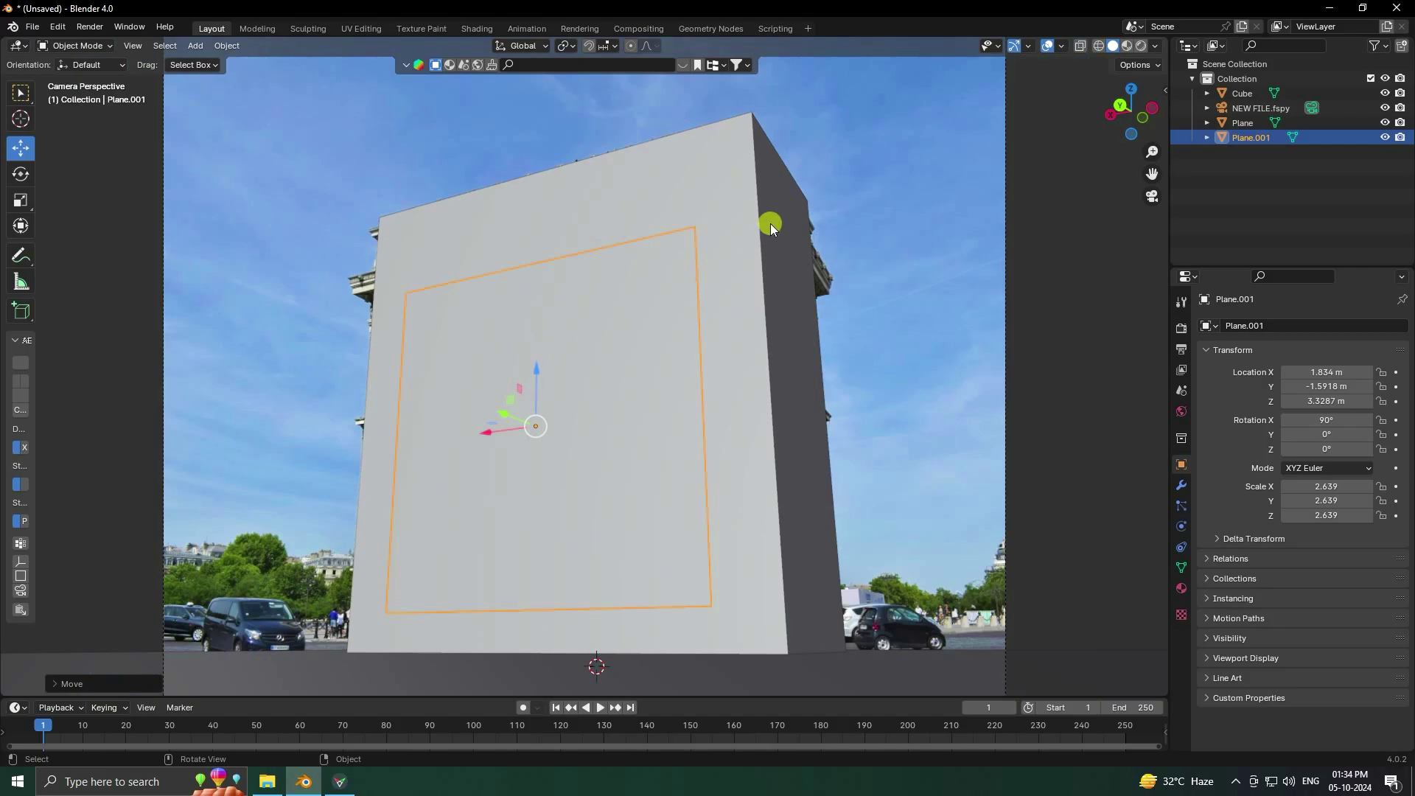
Step: Narrow the upright banner plane by scaling it to about 2.03 on X, then deselect it
left_click(20, 174)
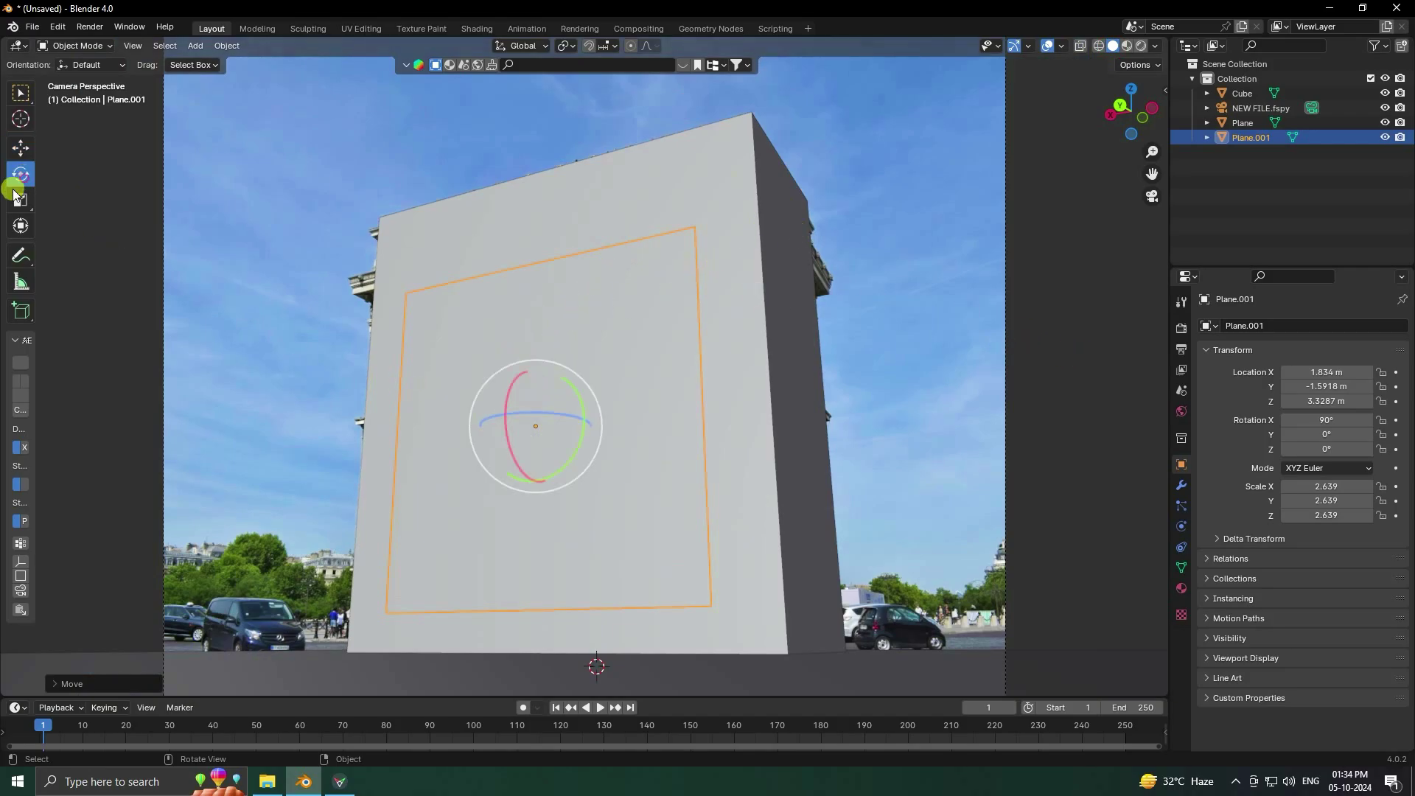
left_click(21, 200)
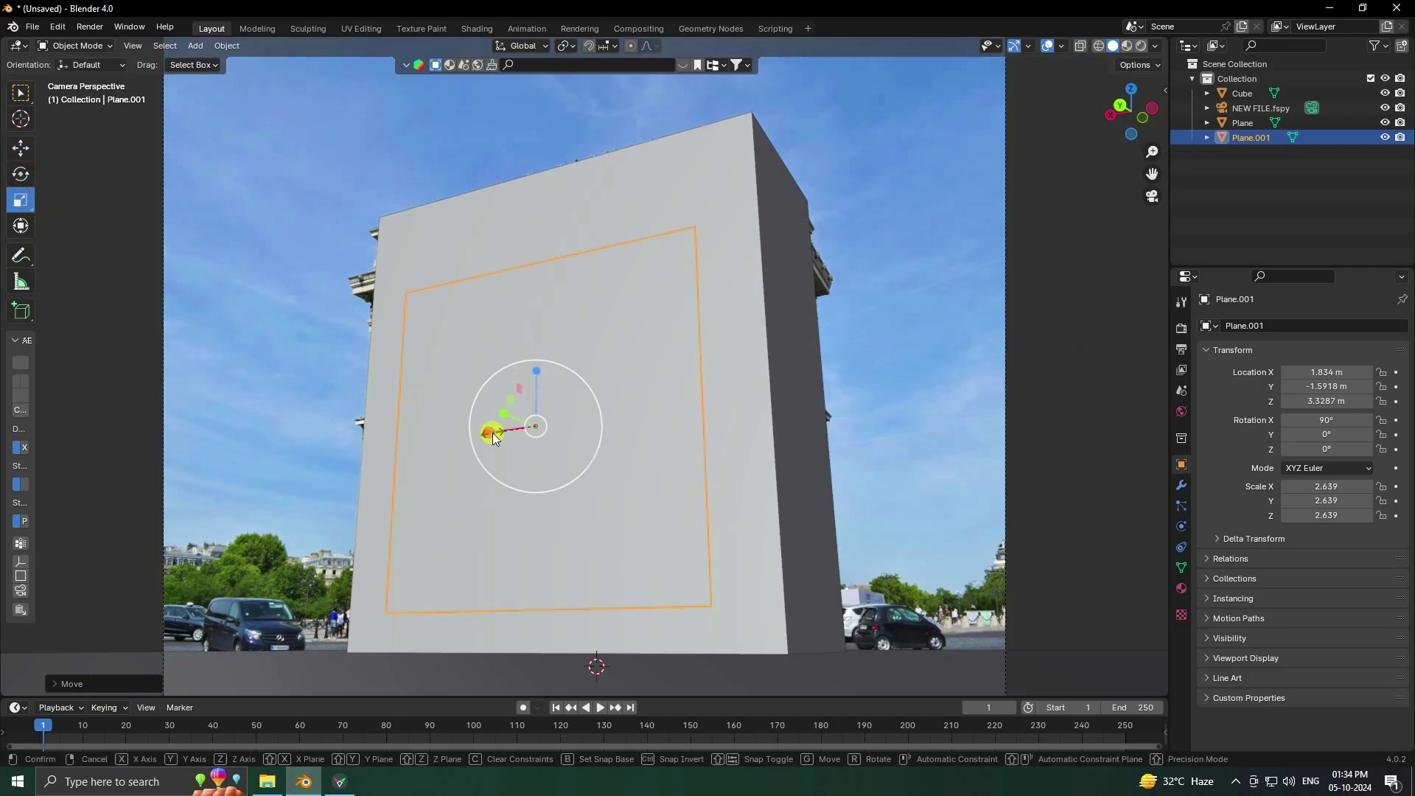
left_click_drag(495, 429, 504, 430)
left_click(19, 151)
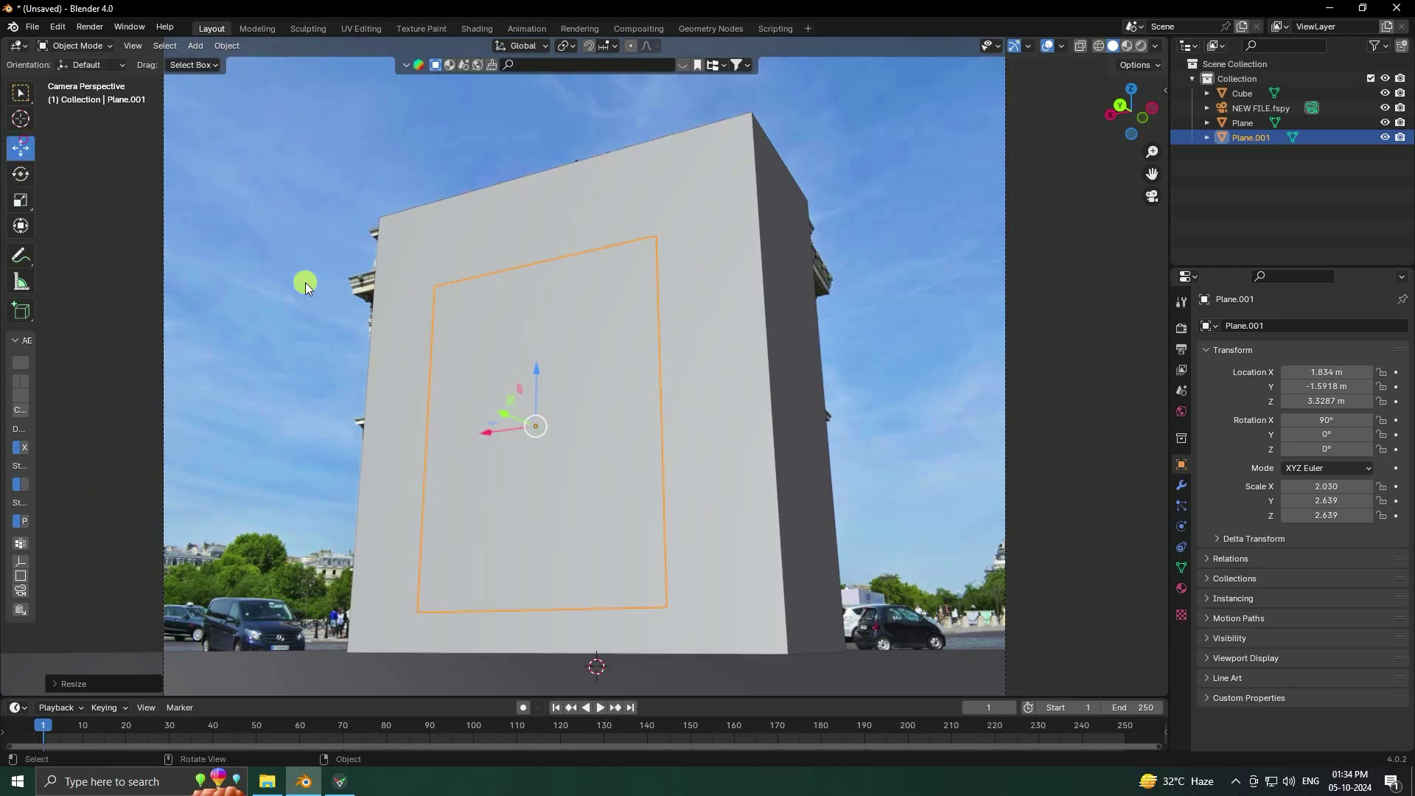
left_click(186, 293)
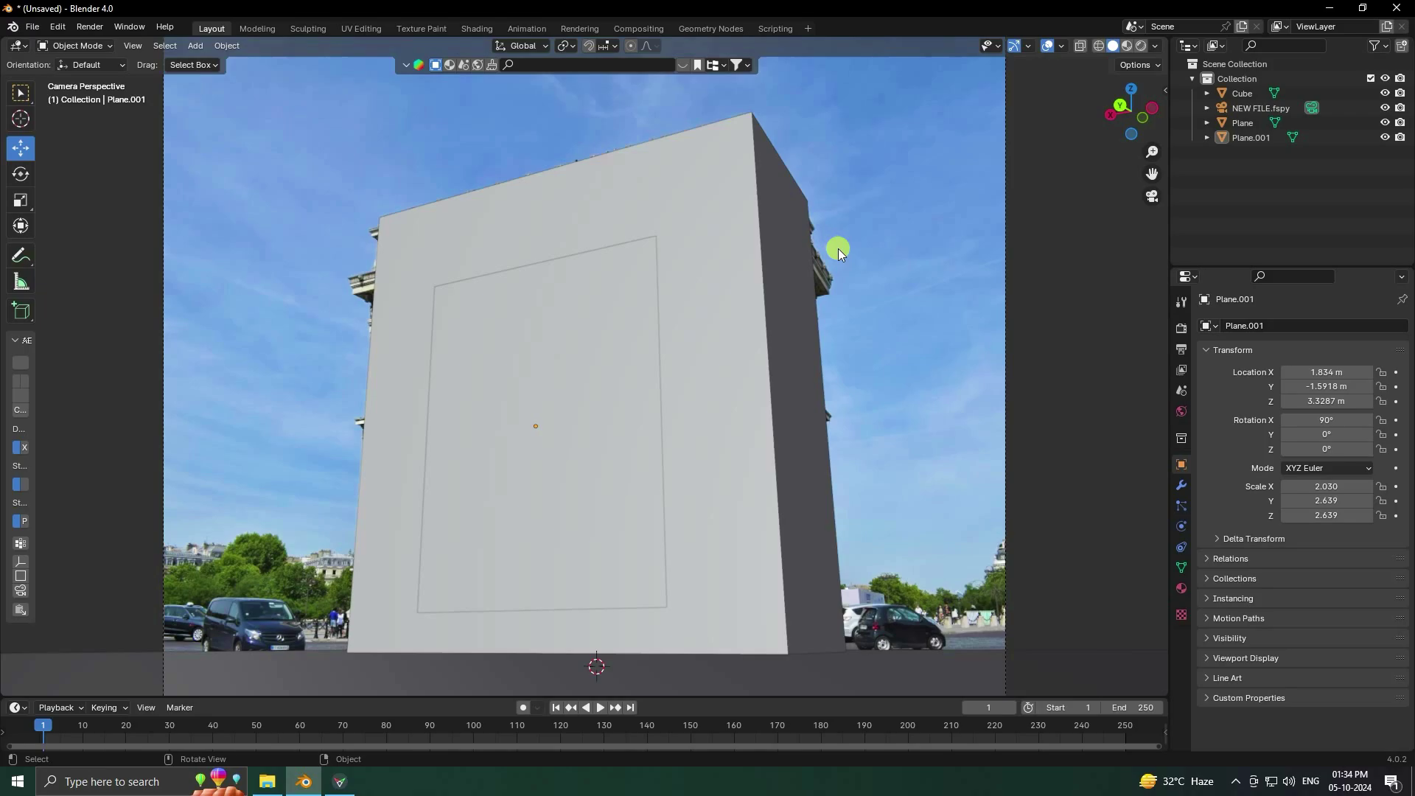
Step: Set the render engine to Cycles on GPU Compute with 256 maximum render samples
left_click(1182, 328)
left_click(1306, 325)
left_click(1295, 375)
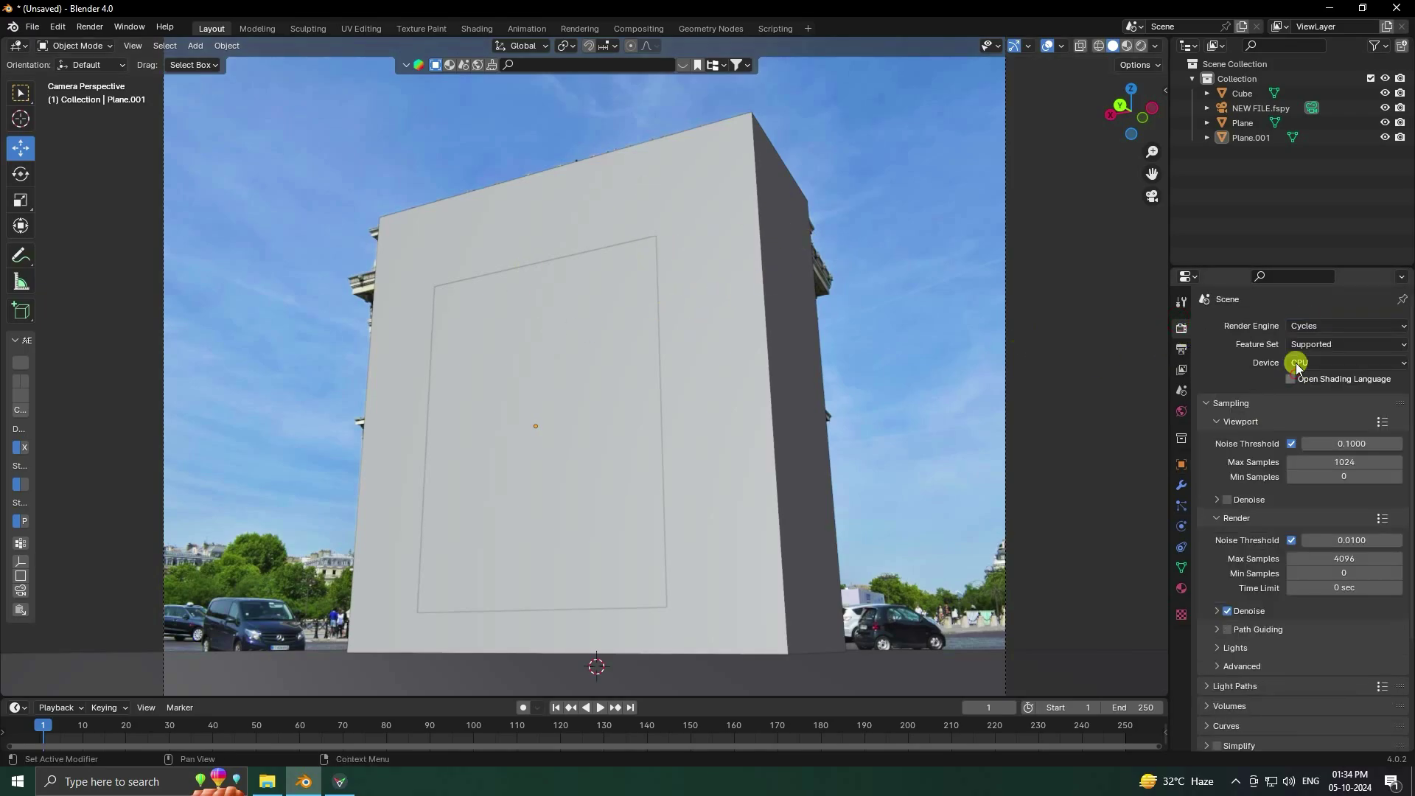
left_click(1299, 389)
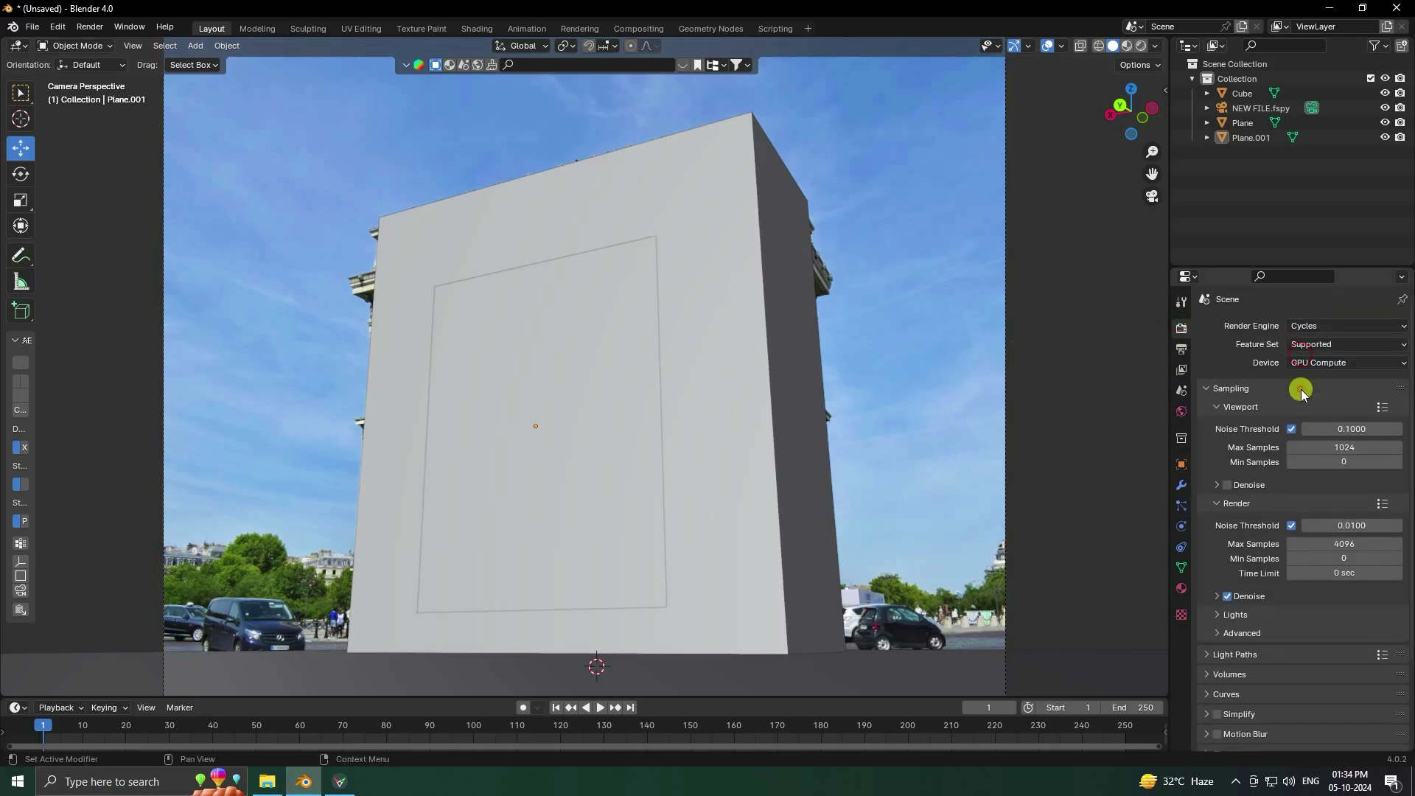
left_click(1345, 542)
type("256")
key("Return")
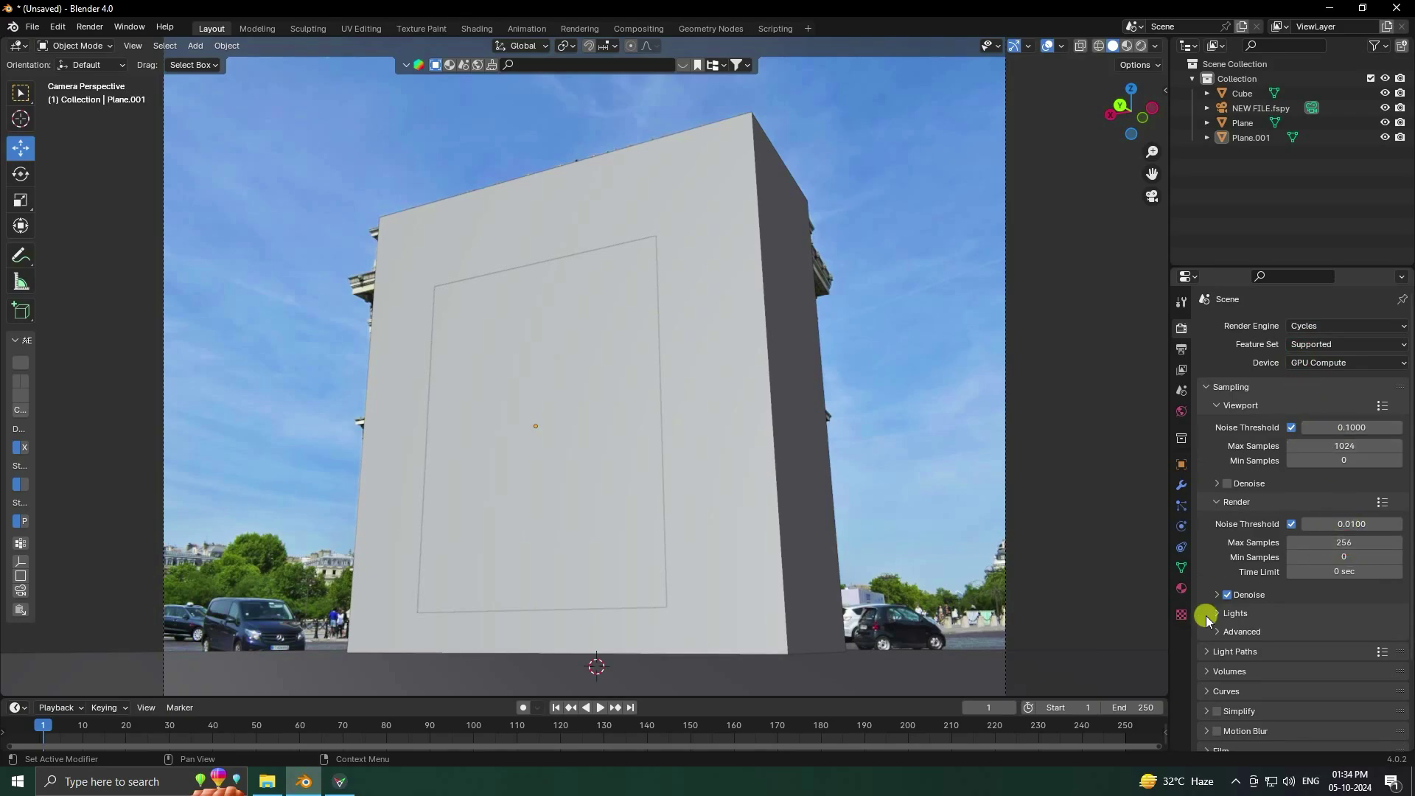
Step: Enable a transparent film background and set the color management view transform to Standard
scroll(1205, 619, "down", 4)
left_click(1208, 642)
scroll(1212, 628, "down", 5)
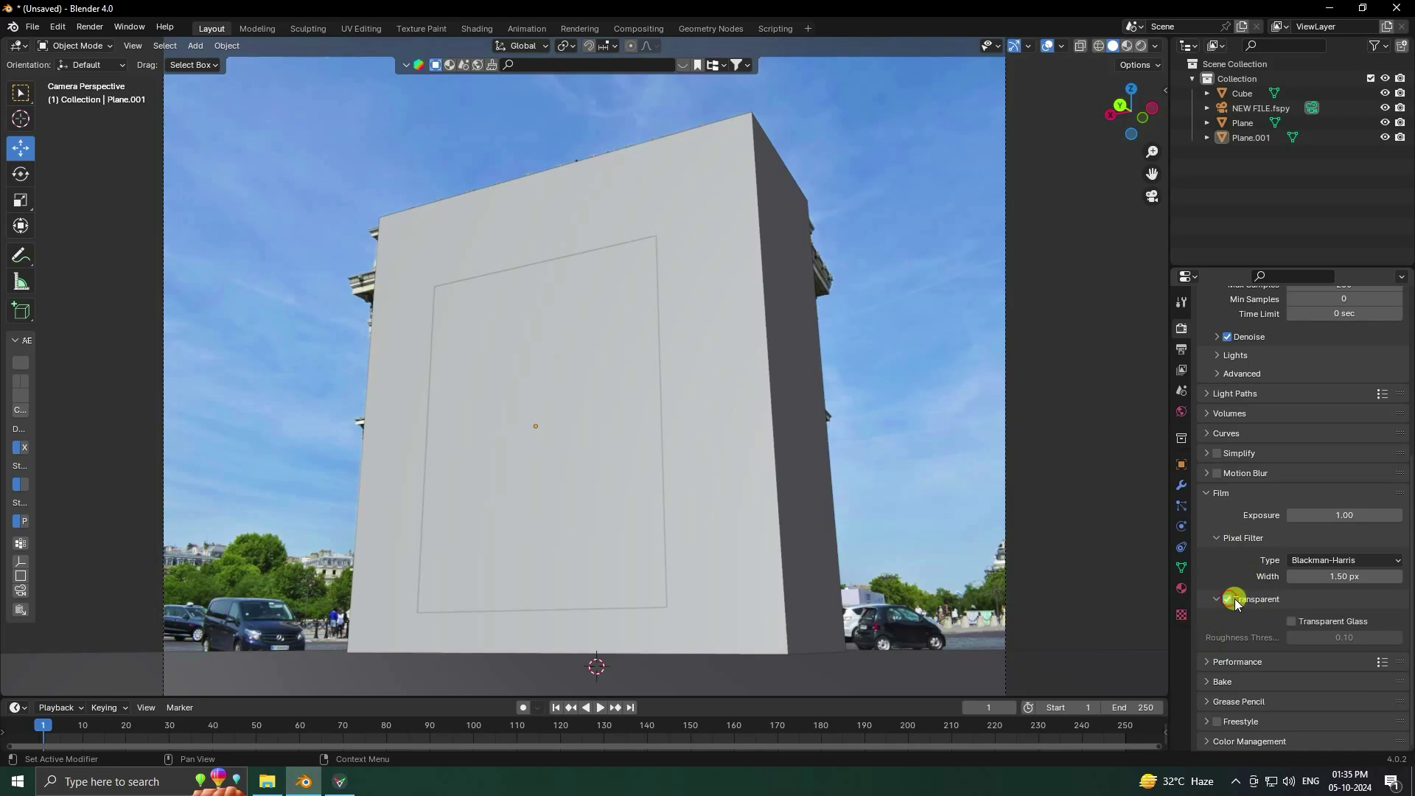
left_click(1206, 740)
scroll(1209, 708, "down", 5)
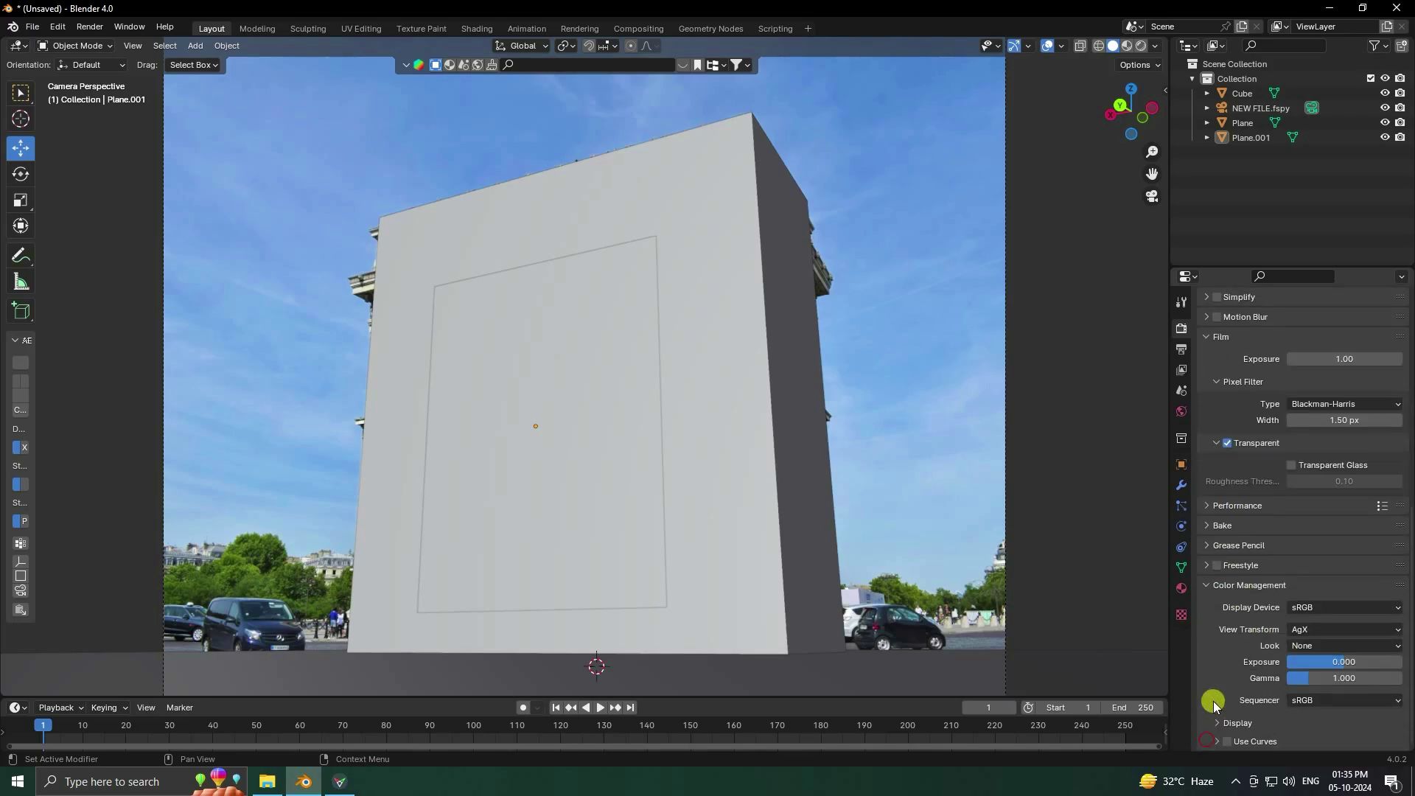
left_click(1298, 629)
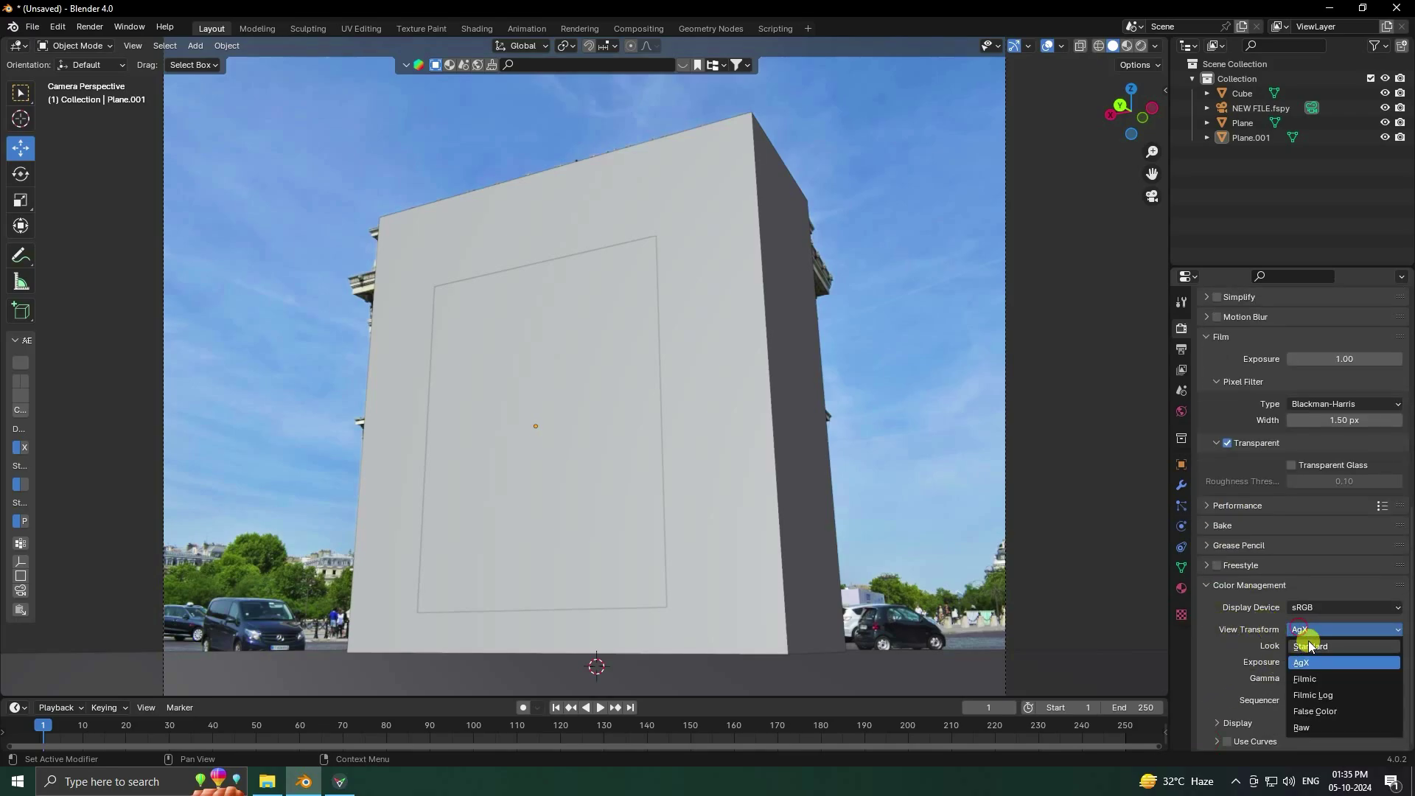
left_click(1300, 644)
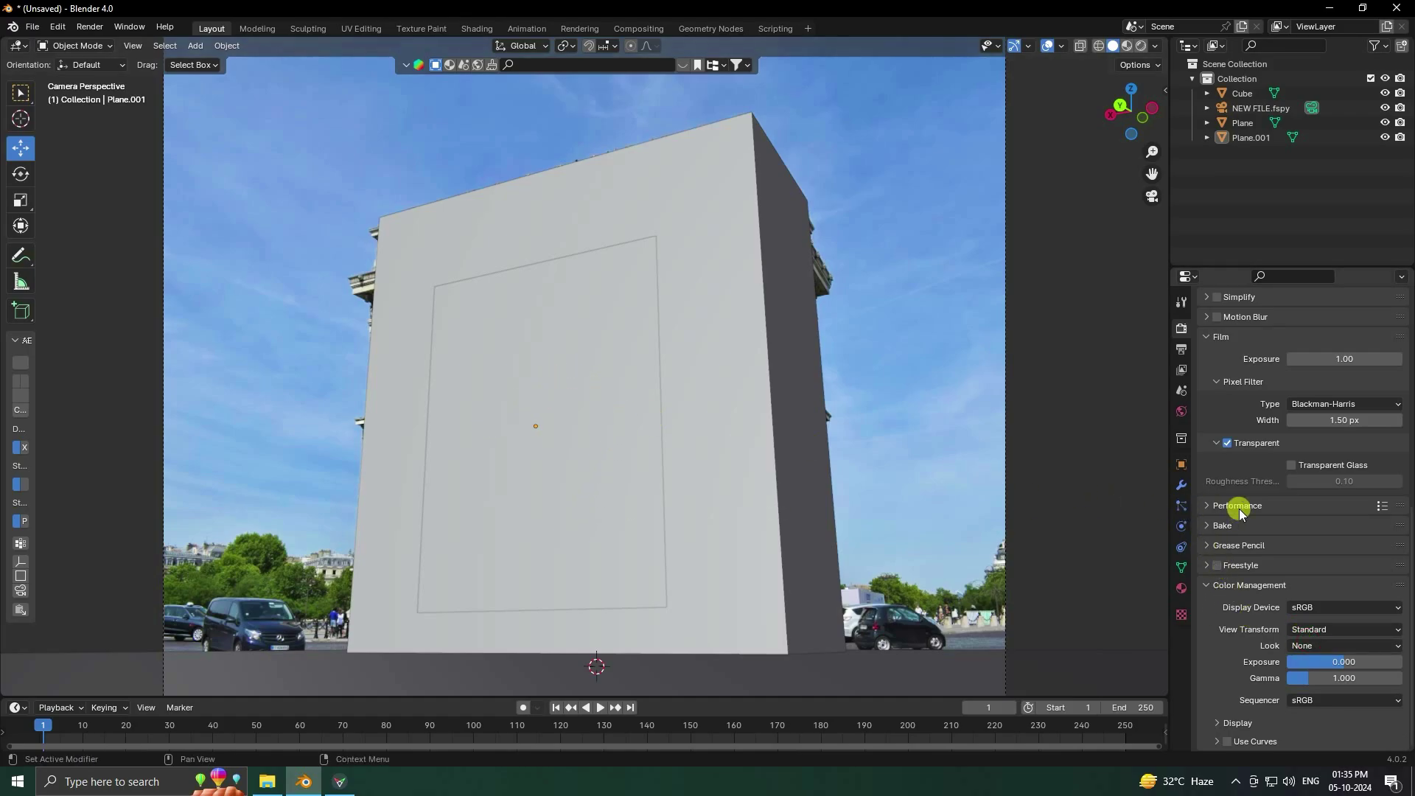
Step: Give the world background color an Environment Texture using urban_street_03_4k.exr from the HDRI folder
left_click(1181, 411)
left_click(1288, 418)
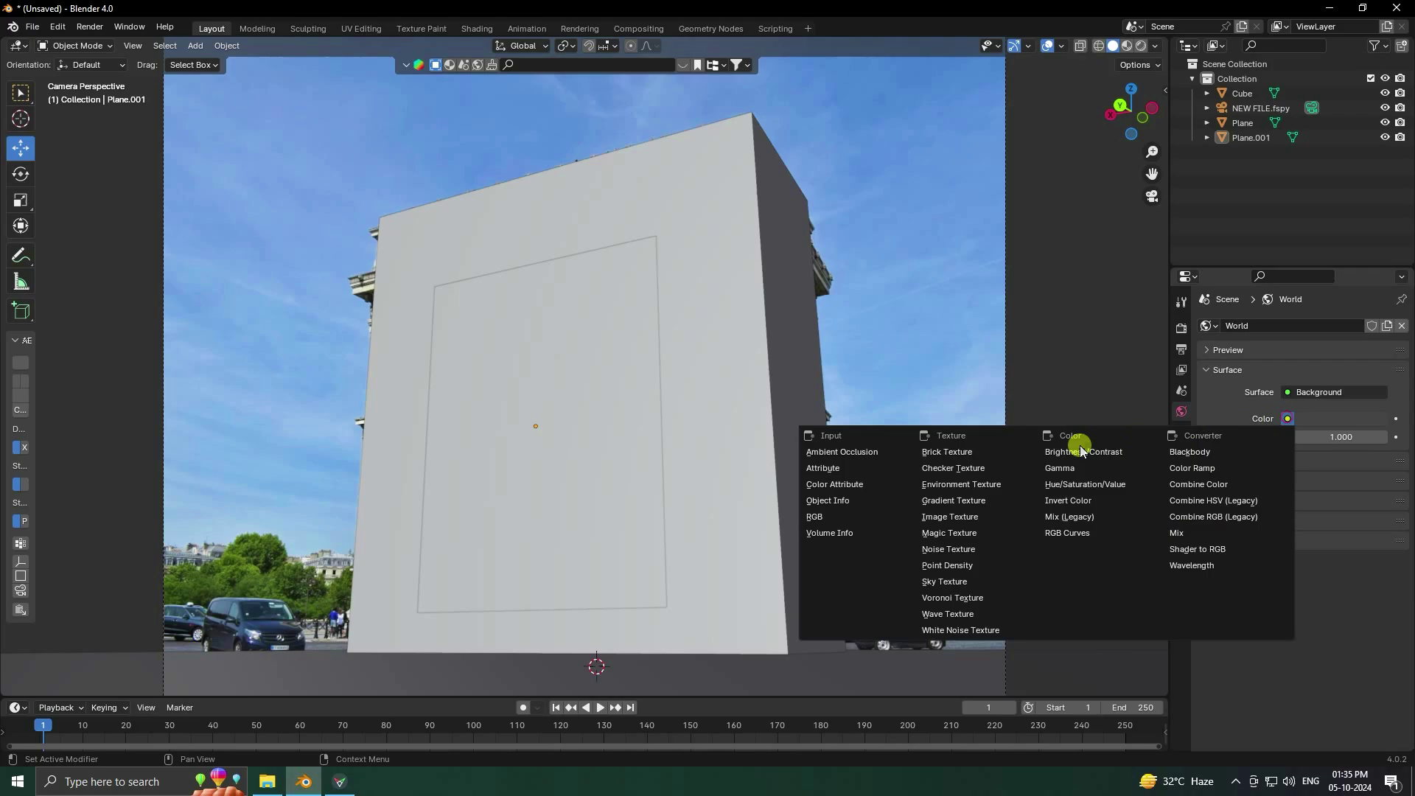
left_click(990, 484)
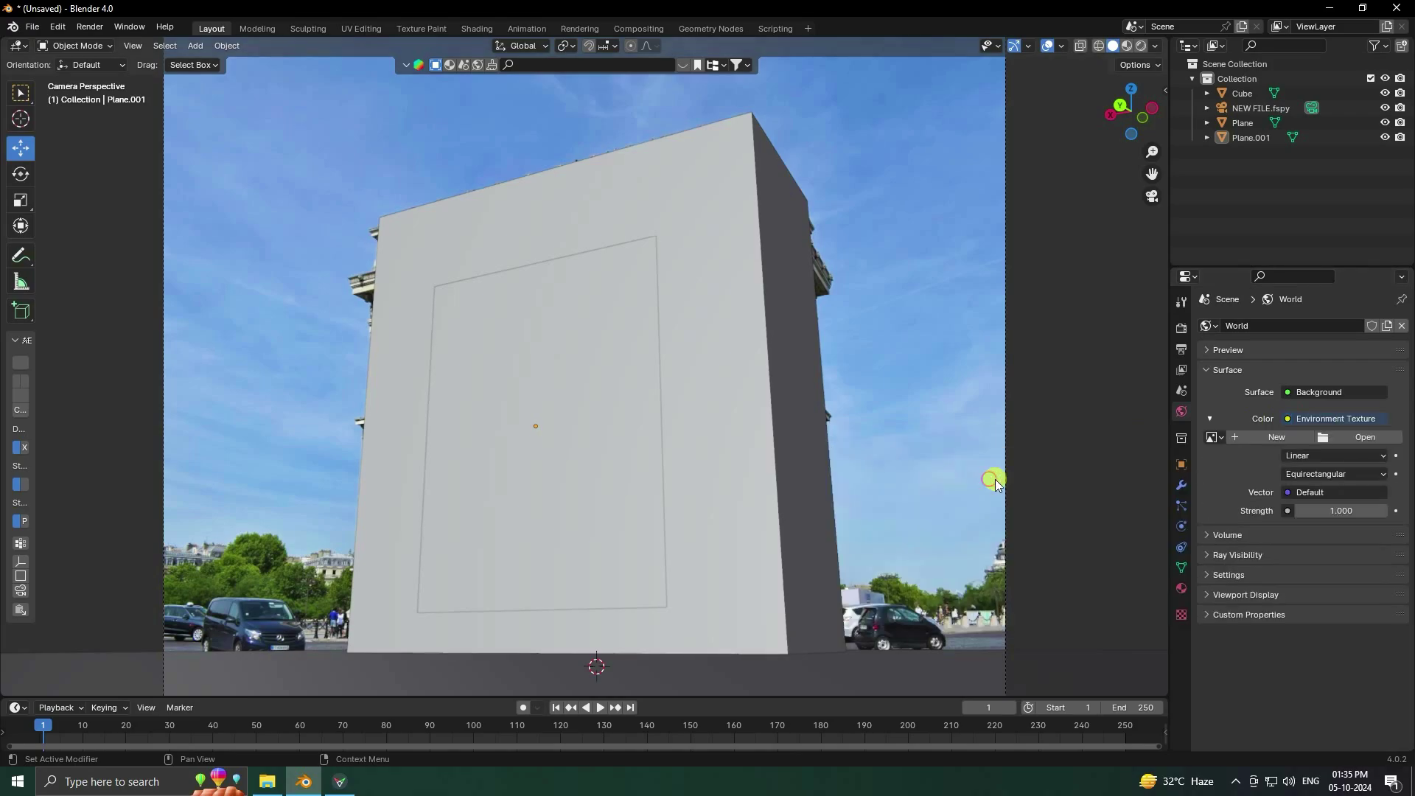
left_click(1365, 437)
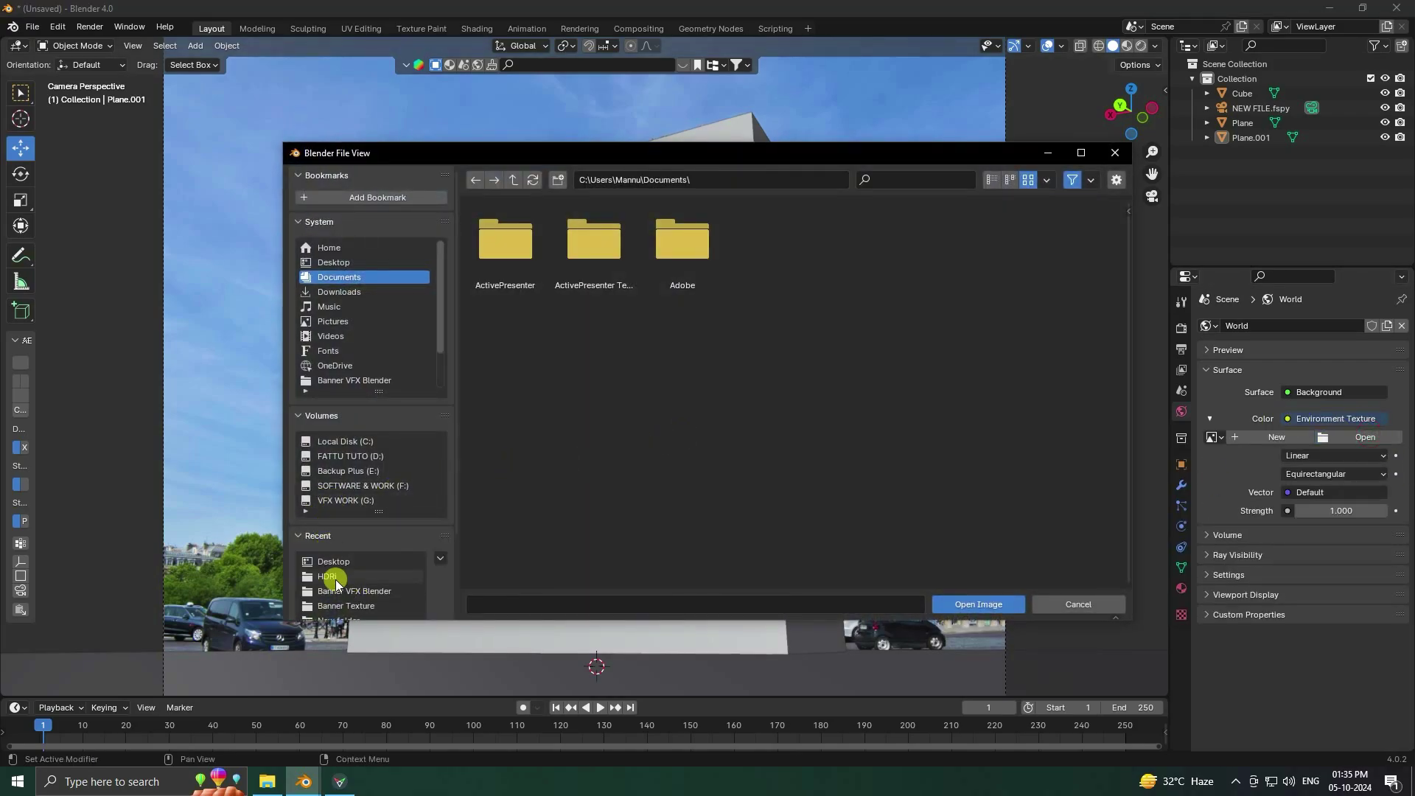
left_click(328, 576)
scroll(639, 383, "down", 3)
scroll(638, 383, "down", 4)
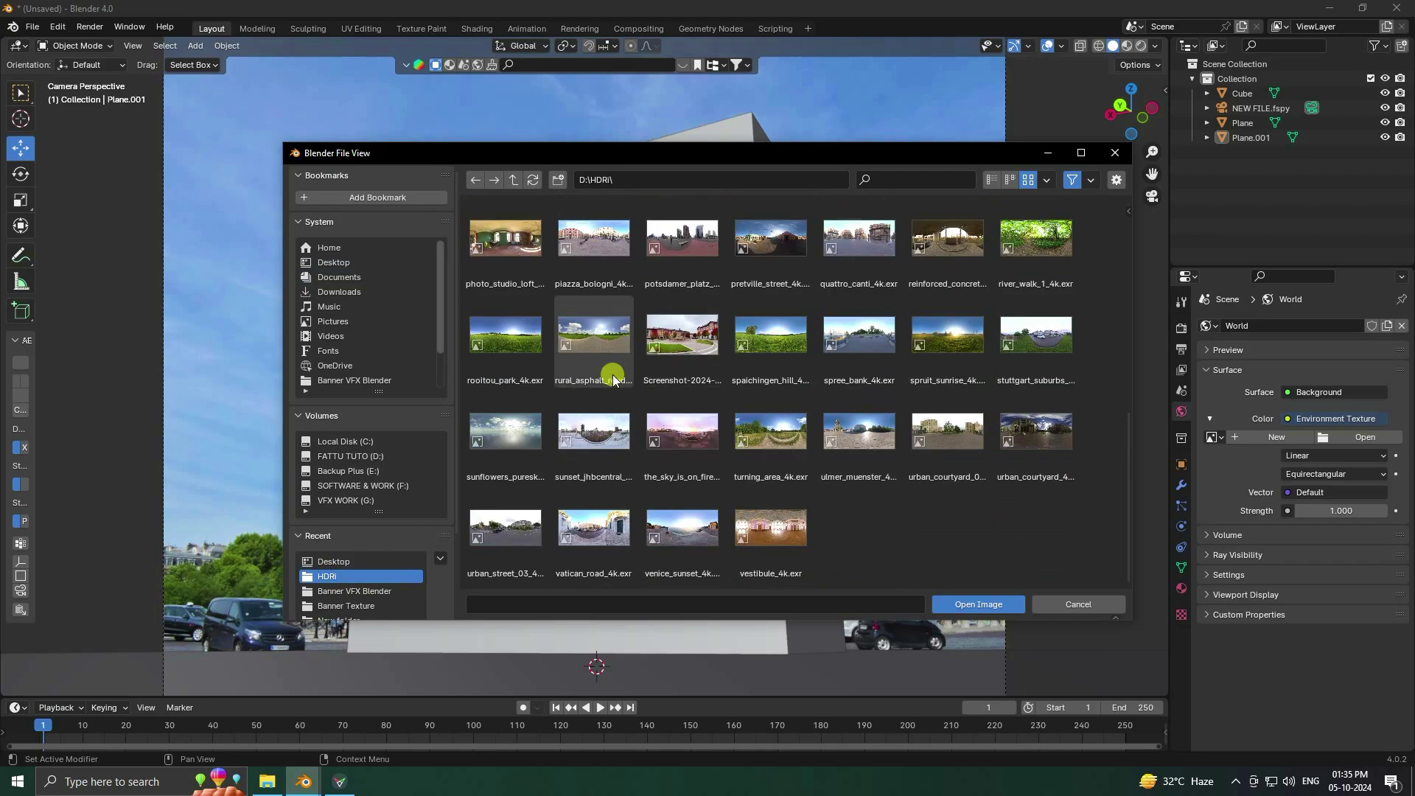
left_click(495, 529)
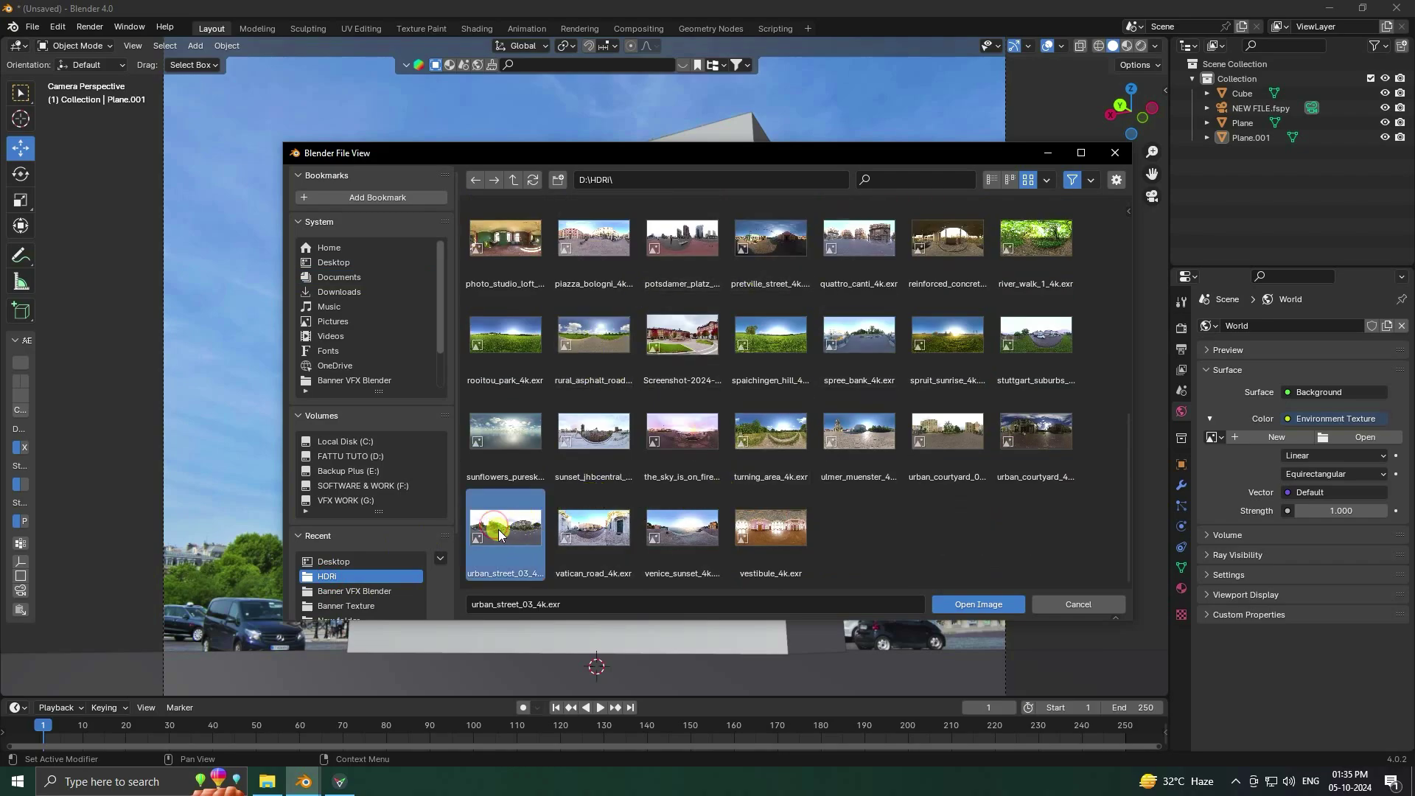
left_click(961, 605)
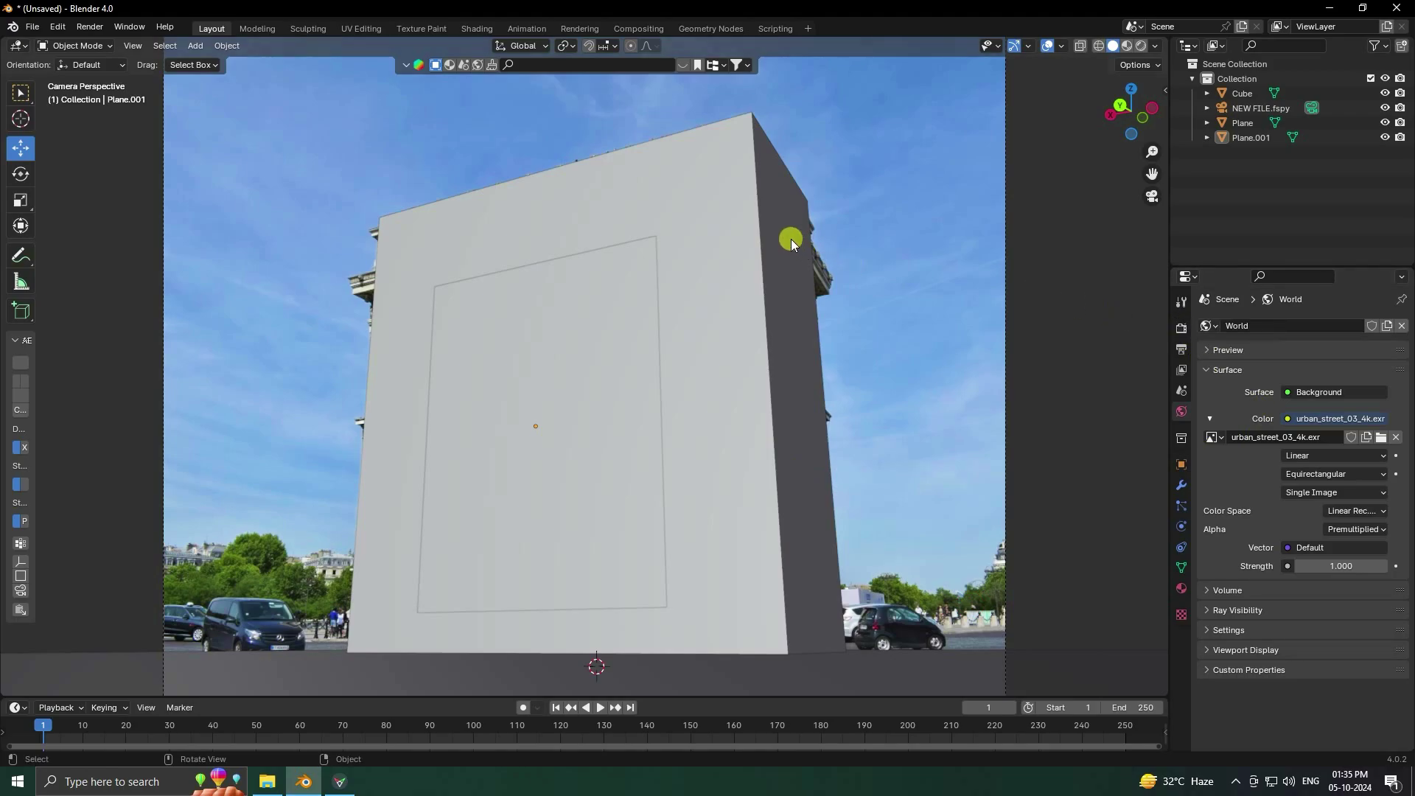
Step: Hide the arch's box in the viewport and lower the banner plane slightly on Z below the arch's cornice
left_click(754, 218)
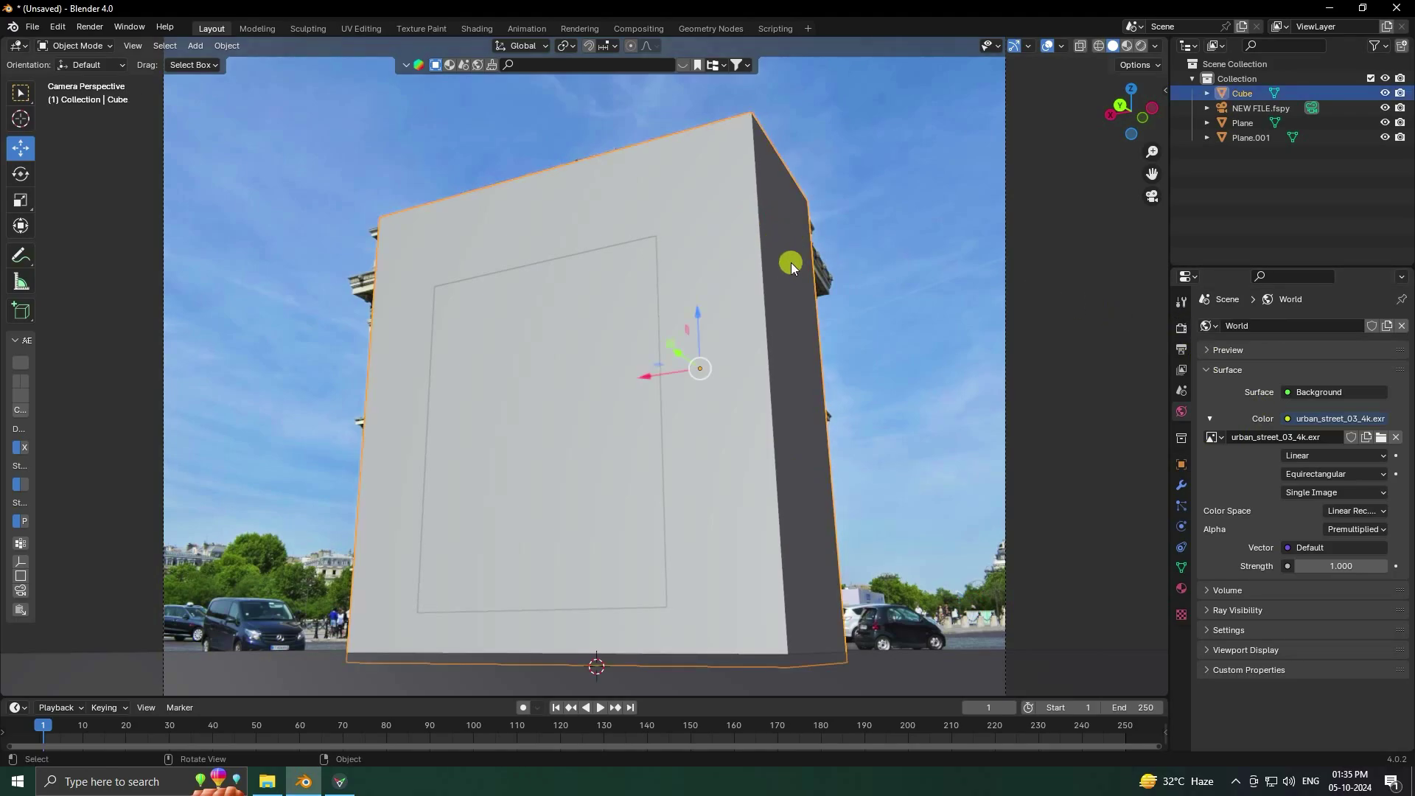
left_click(1385, 93)
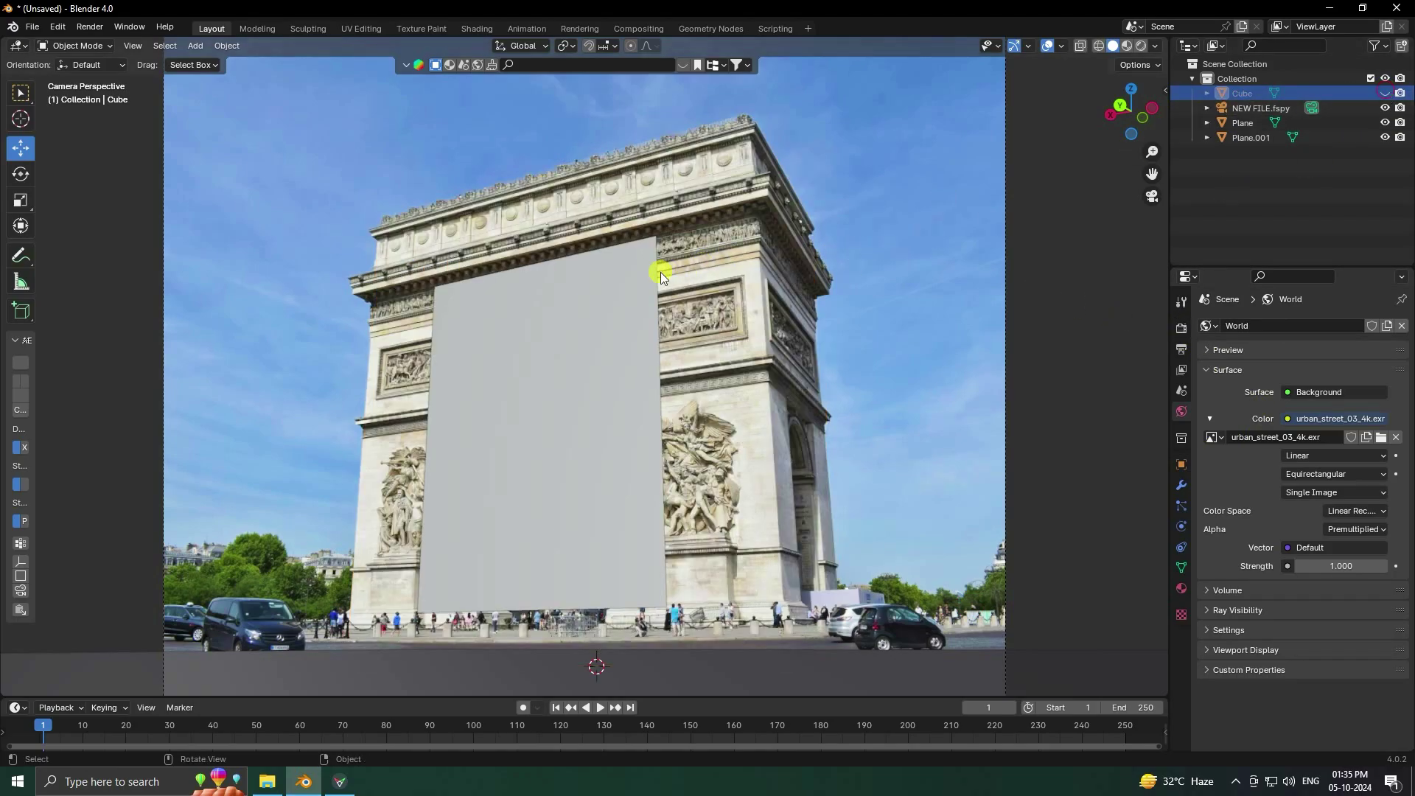
left_click(569, 410)
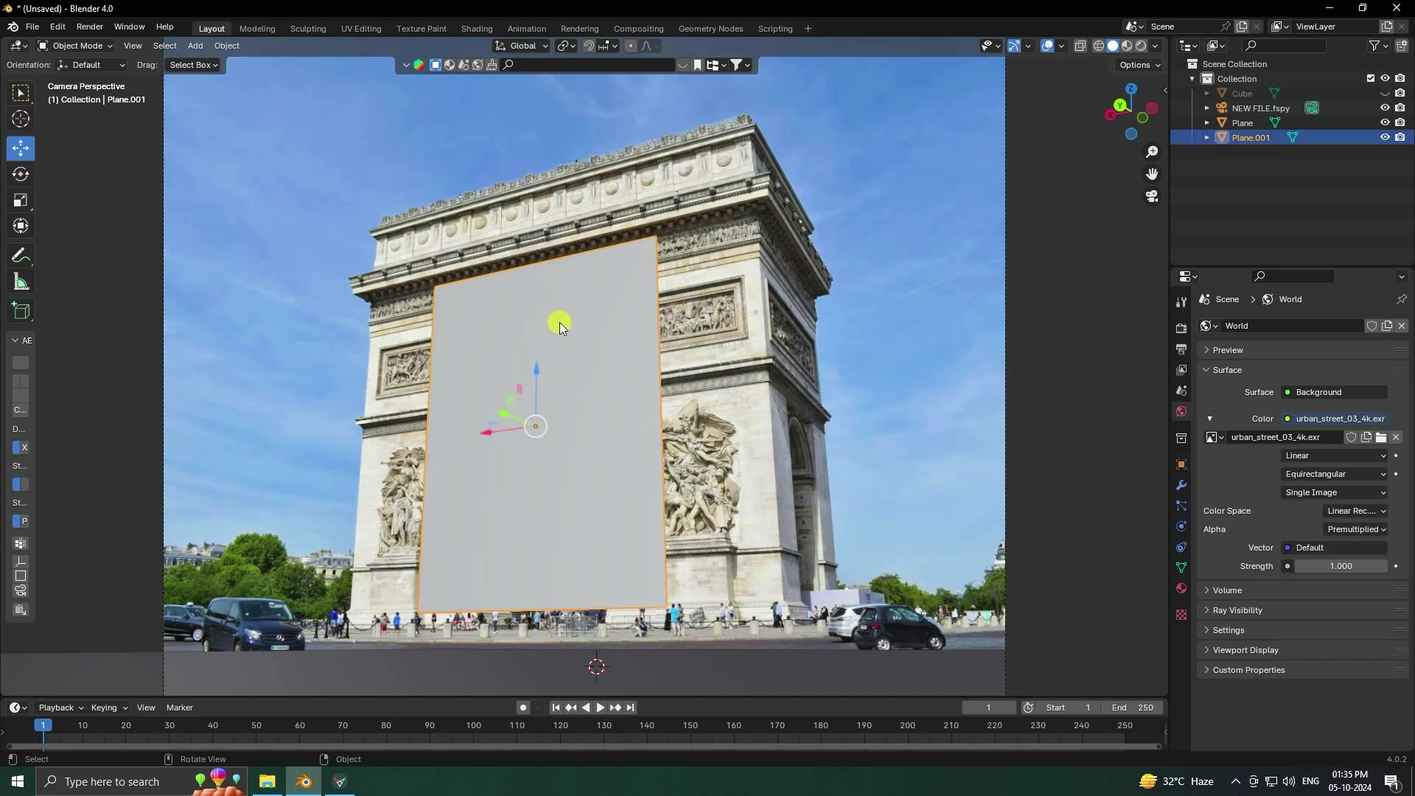
left_click_drag(538, 368, 537, 382)
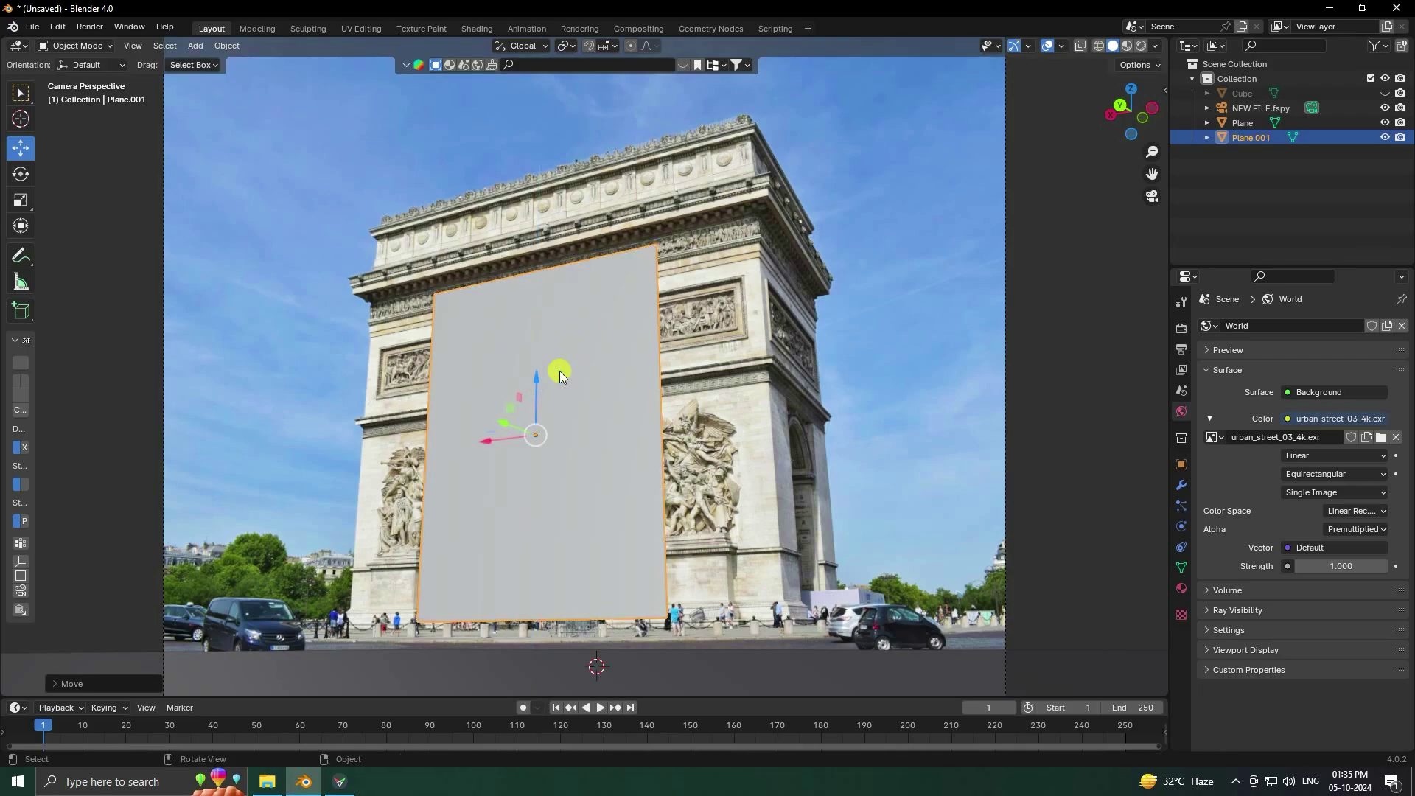
left_click(949, 272)
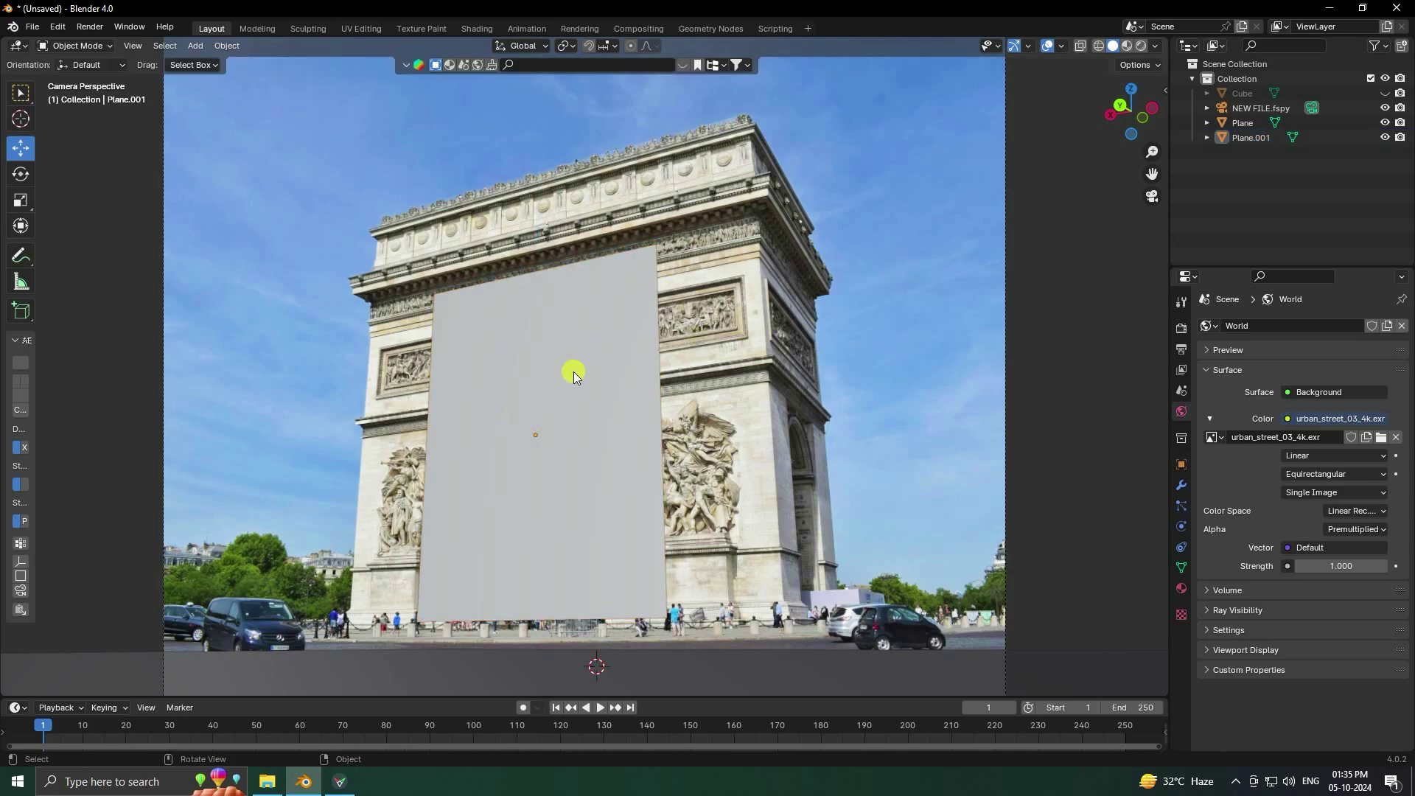
Step: Add a mesh cylinder at the scene origin with 64 vertices
left_click(189, 45)
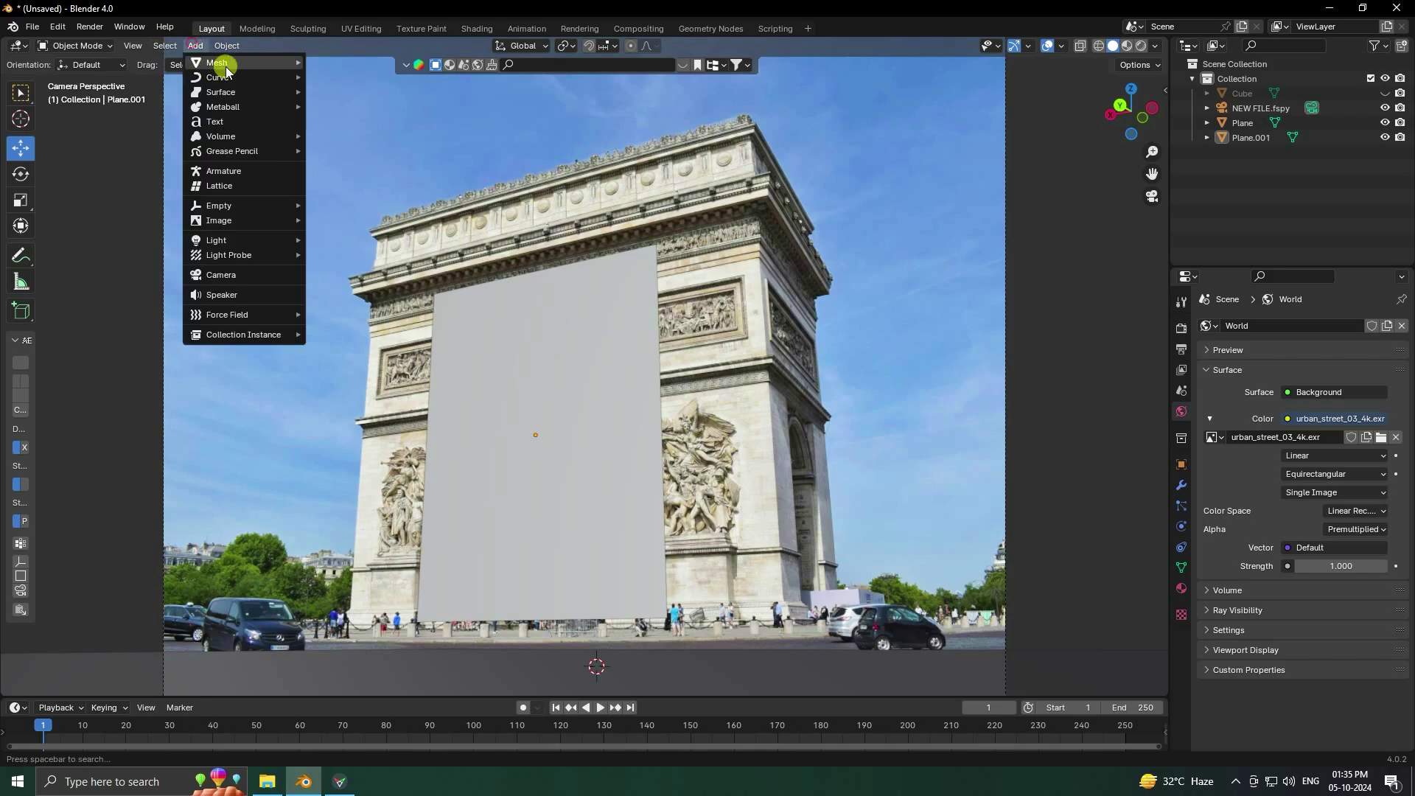
mouse_move(229, 64)
left_click(359, 136)
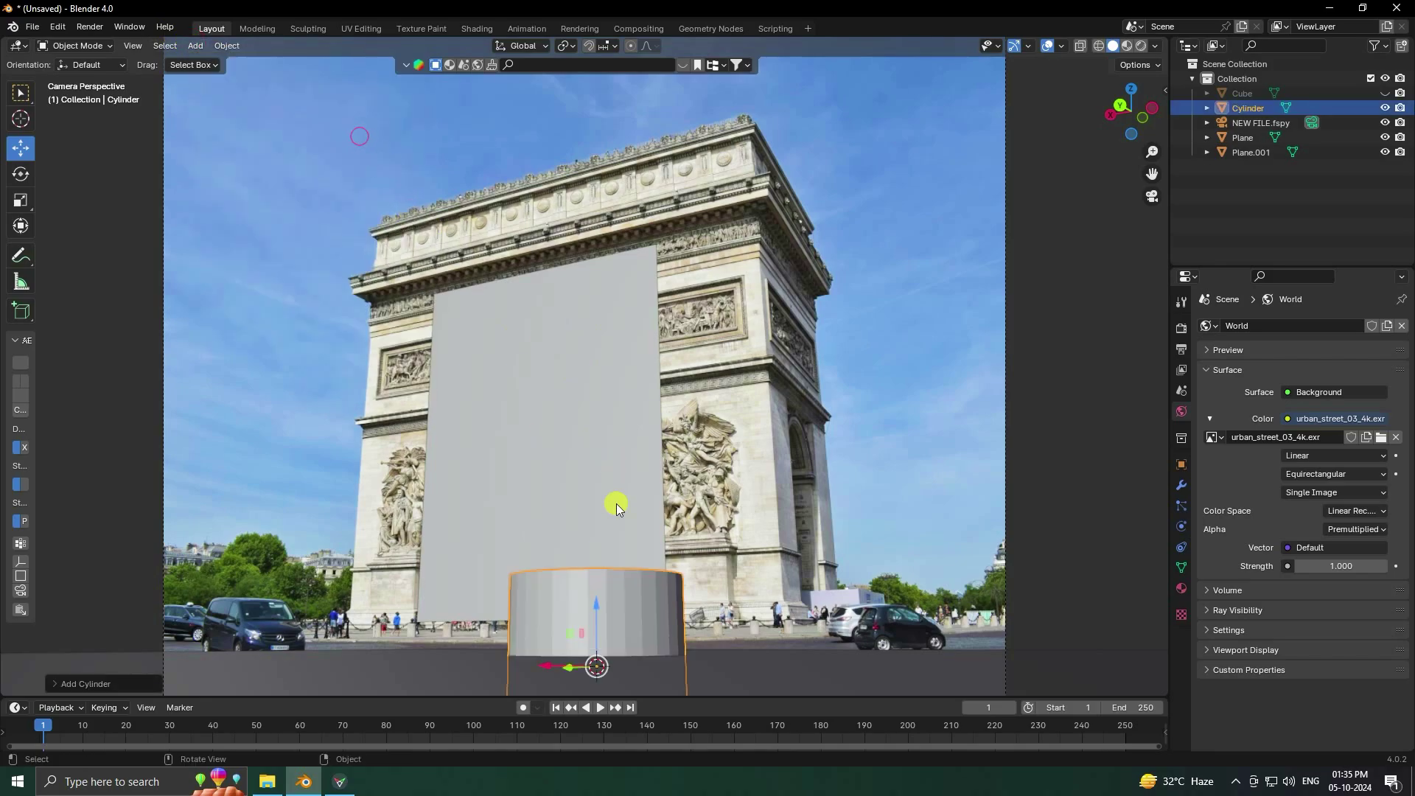
middle_click_drag(616, 506, 555, 581)
left_click(49, 677)
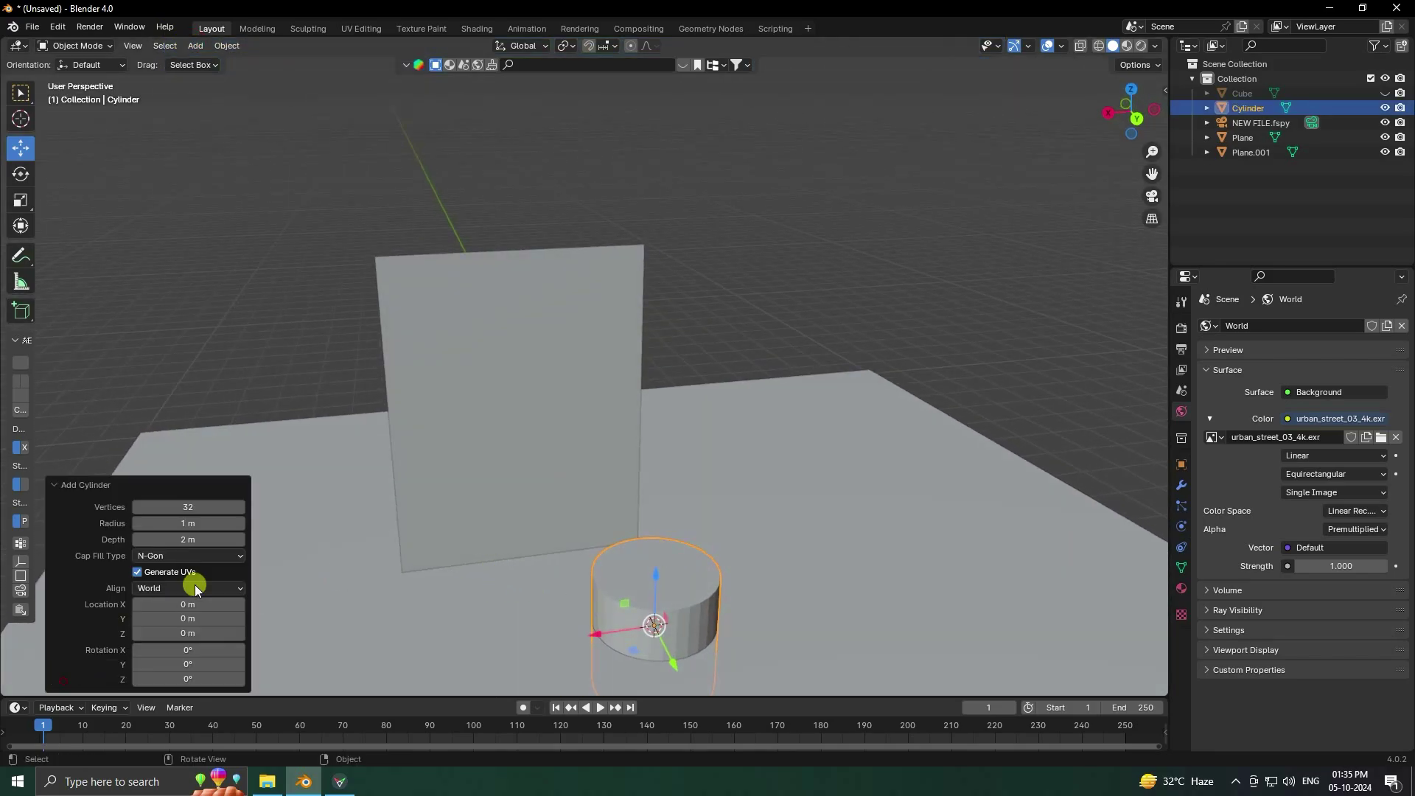
left_click(175, 502)
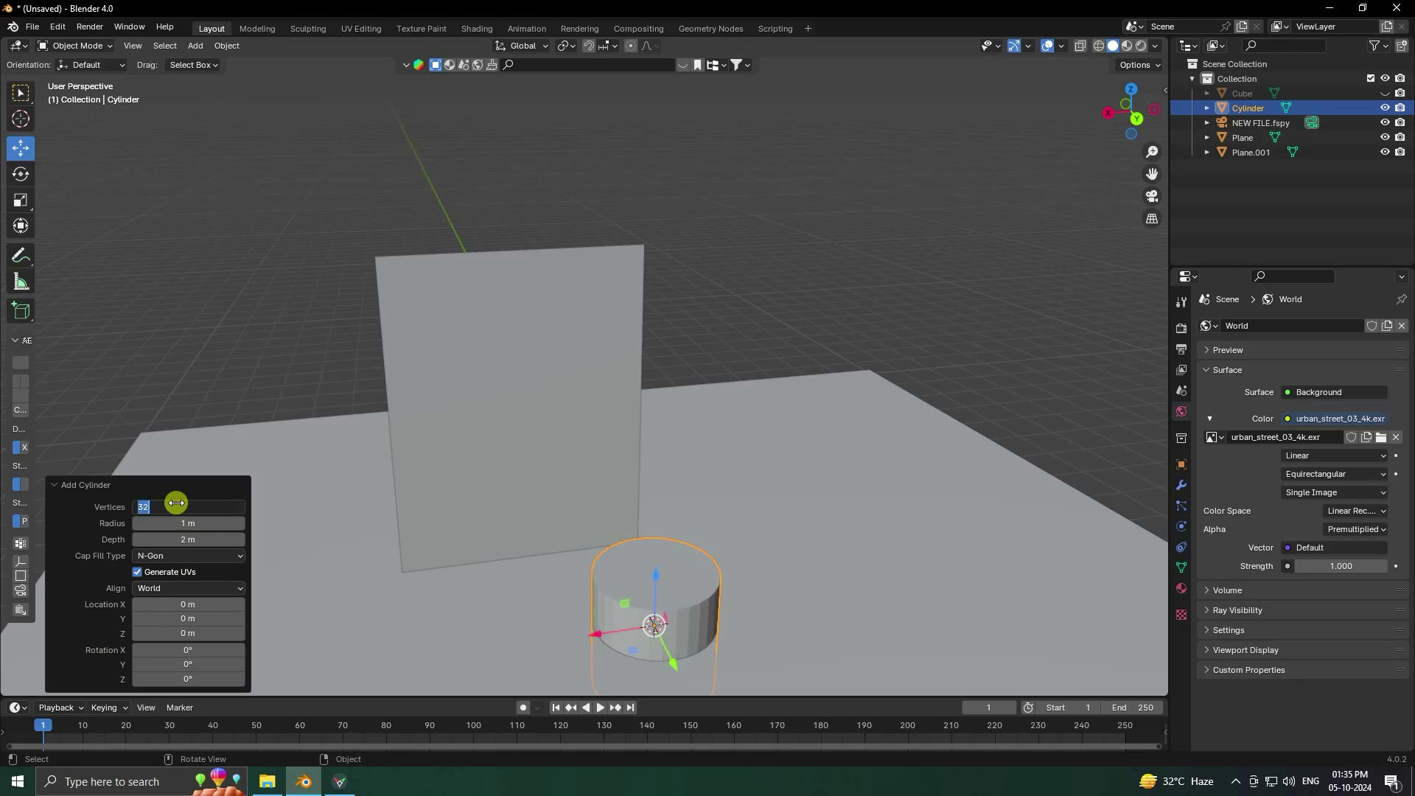
type("64")
key("Return")
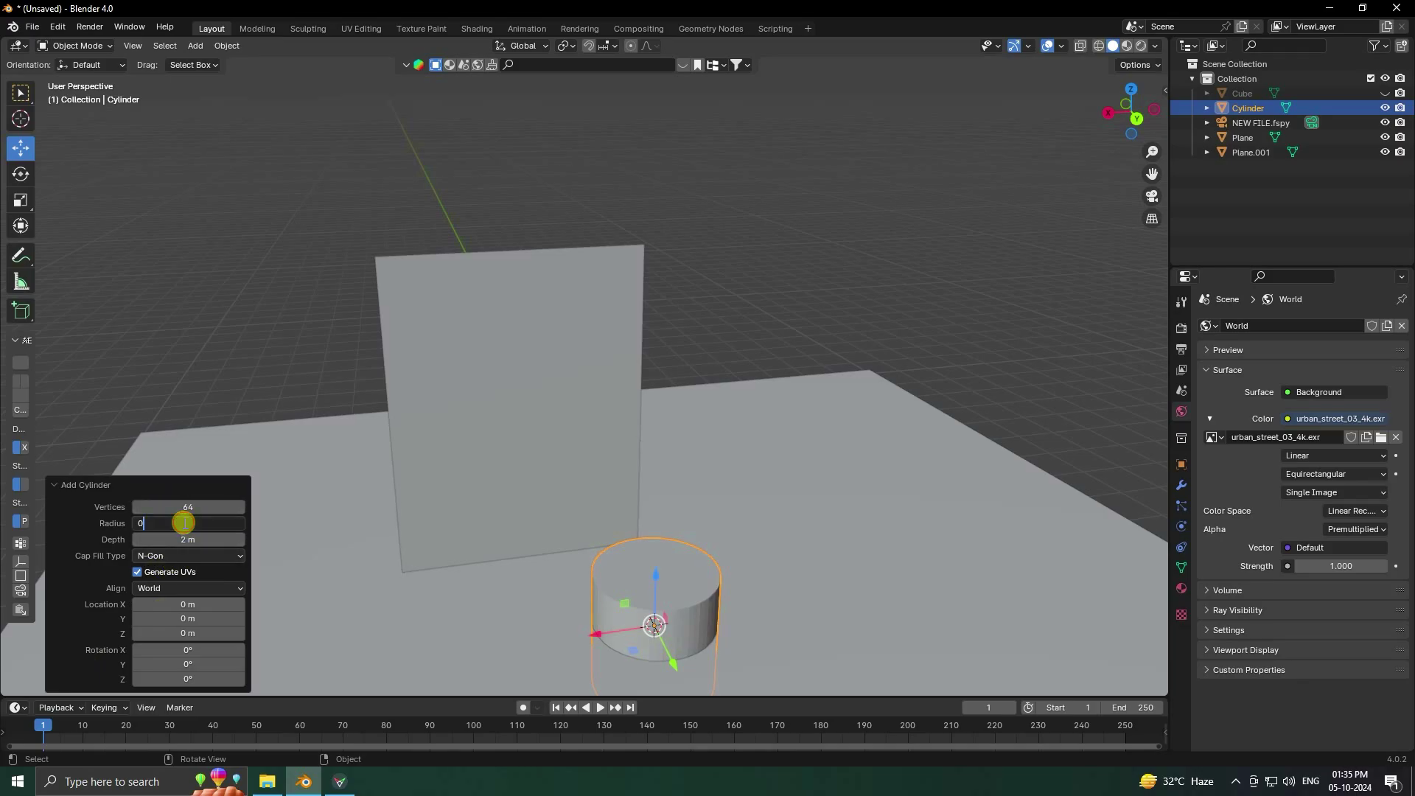
Step: Set the new cylinder's radius to 0.07 m and its depth to 5 m to form a thin rod
key("Return")
middle_click_drag(732, 387, 593, 516)
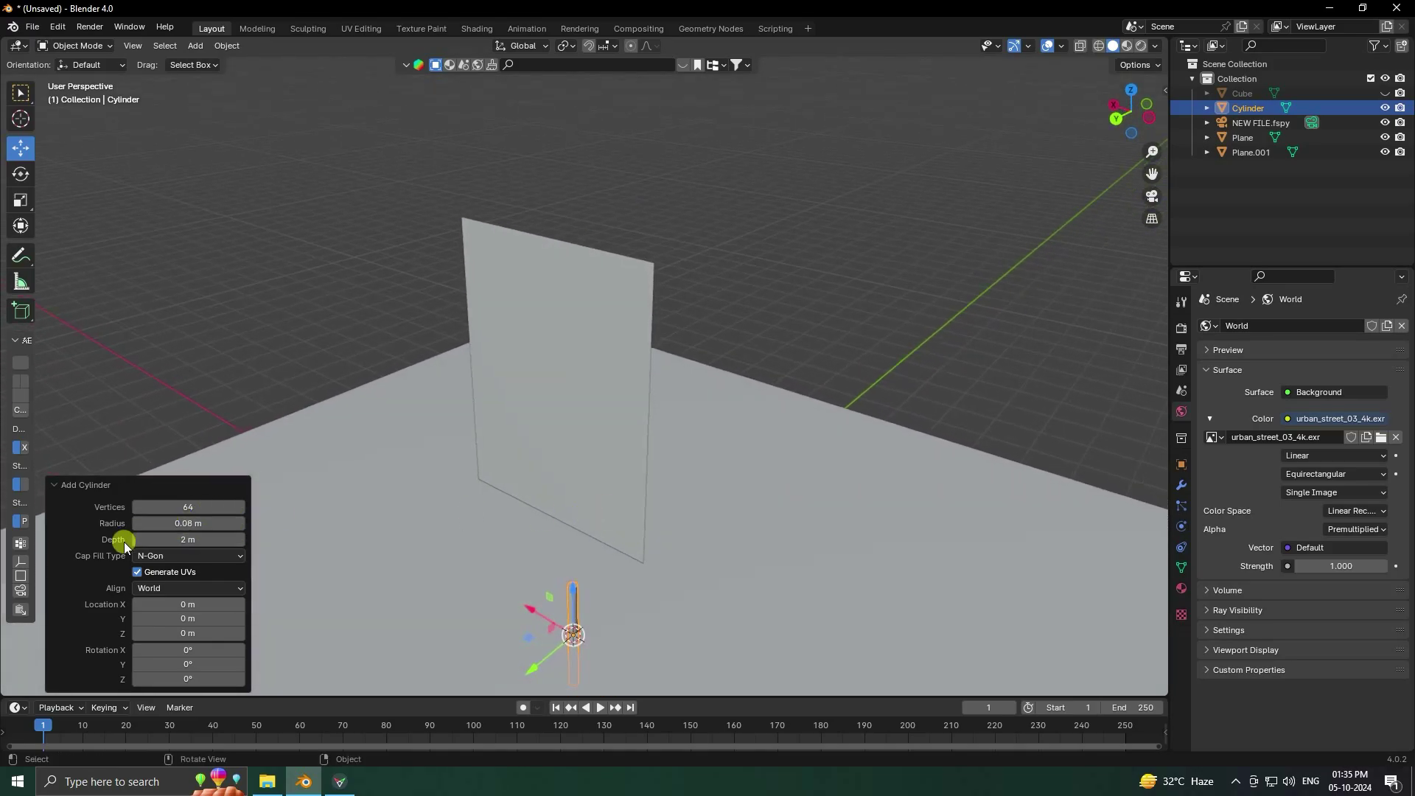
left_click(183, 523)
type("0.0")
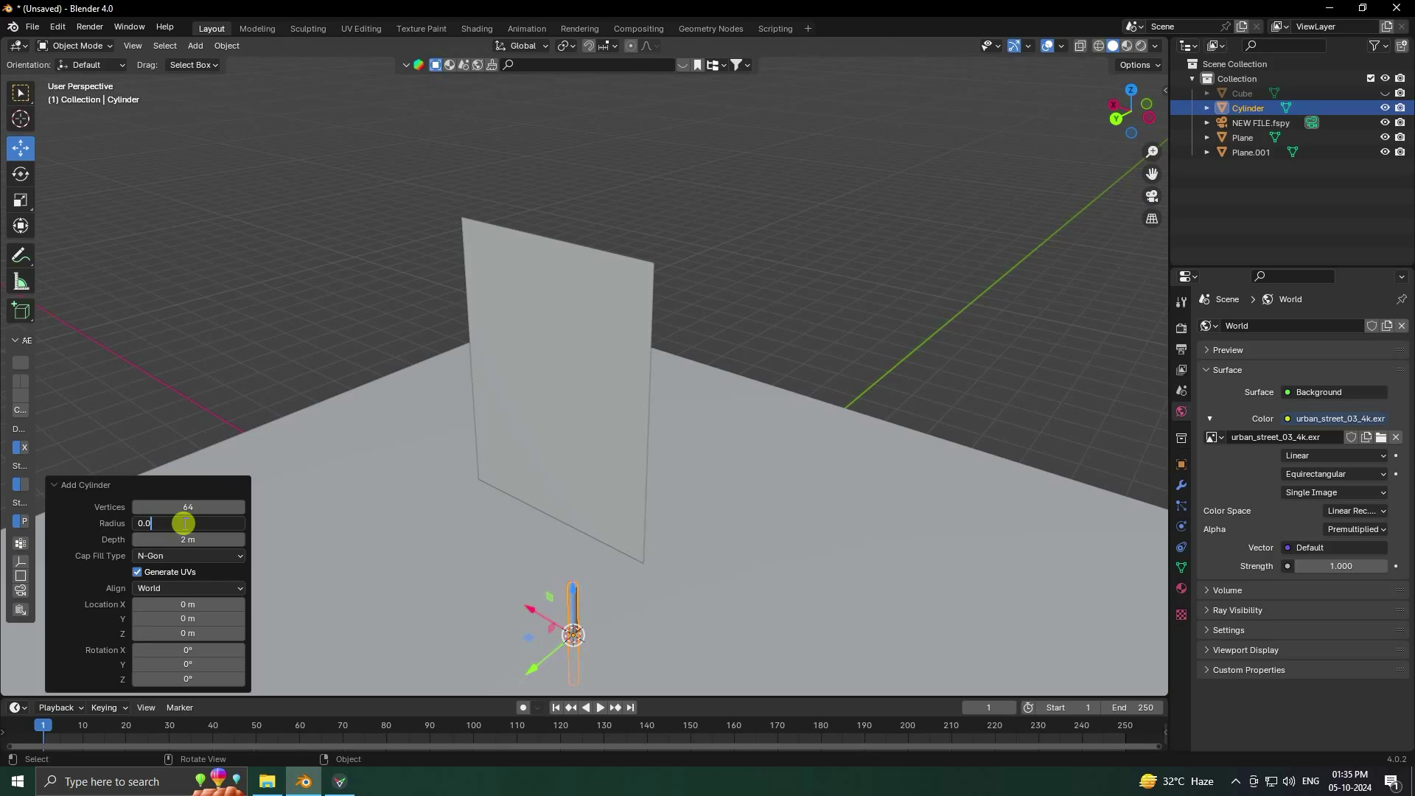
type("7")
key("Return")
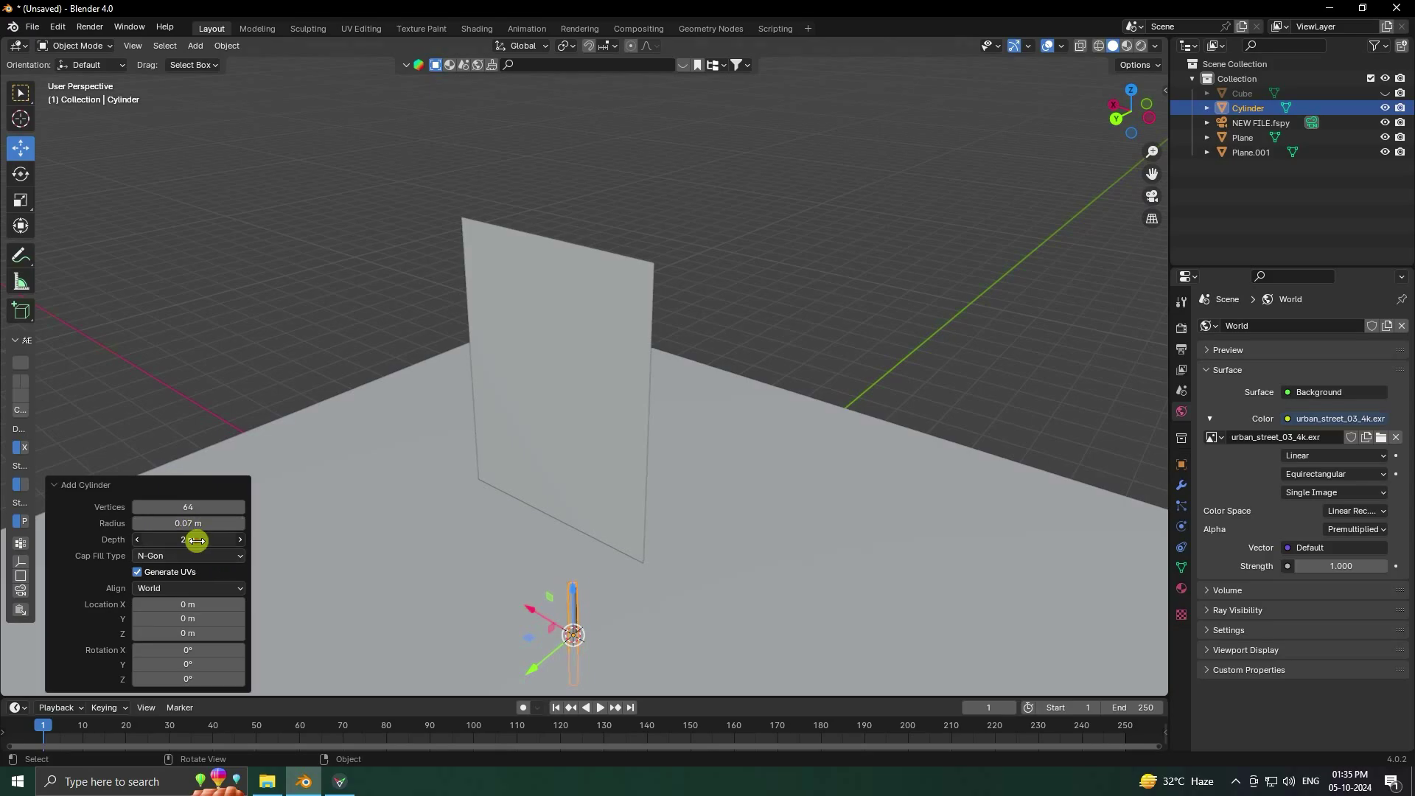
key("Return")
middle_click_drag(531, 442, 599, 423)
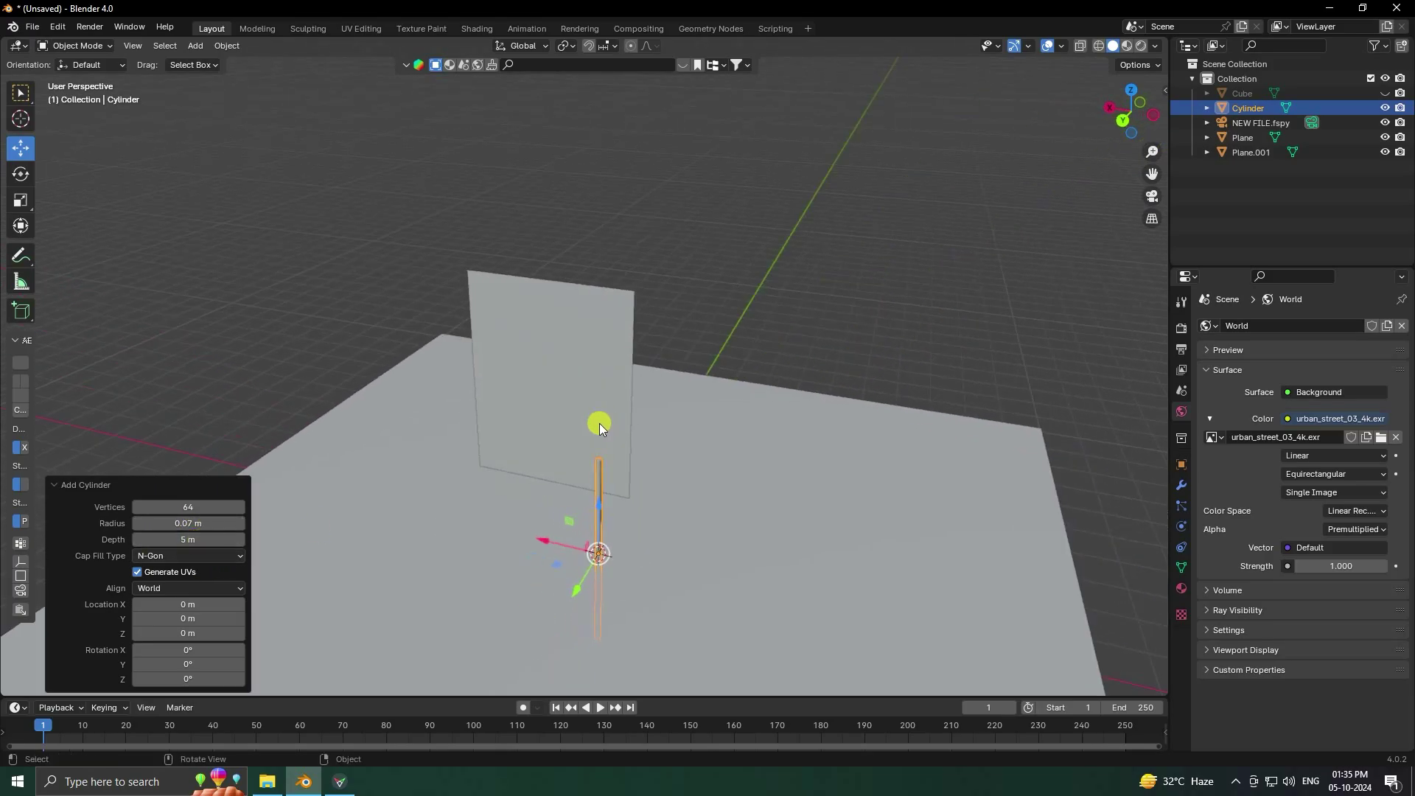
Step: Set the cylinder's rotation to 0° on X and 90° on Y so it lies horizontally
left_click_drag(167, 644, 158, 704)
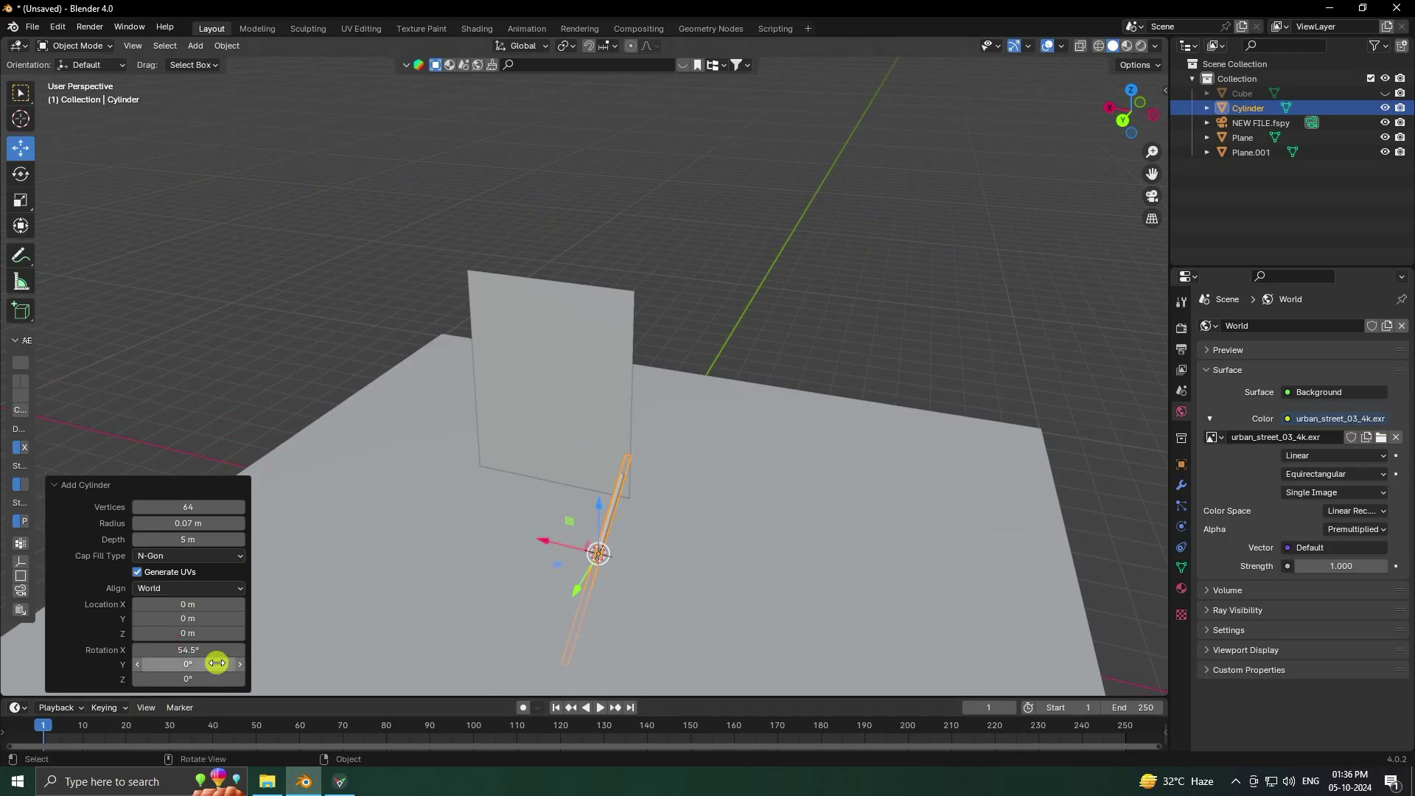
left_click(196, 652)
type("0")
key("Tab")
type("9")
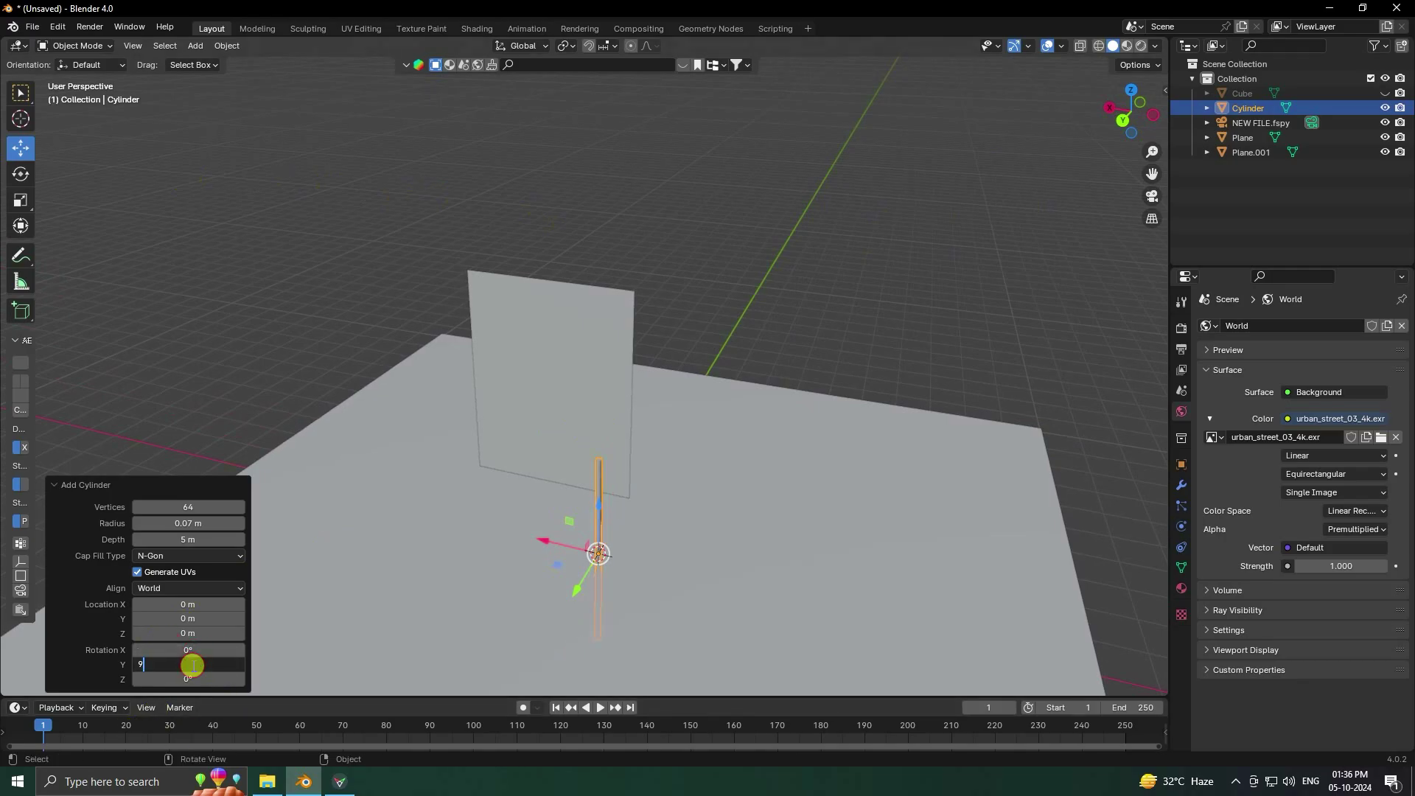
type("0")
key("Return")
middle_click_drag(584, 578, 687, 538)
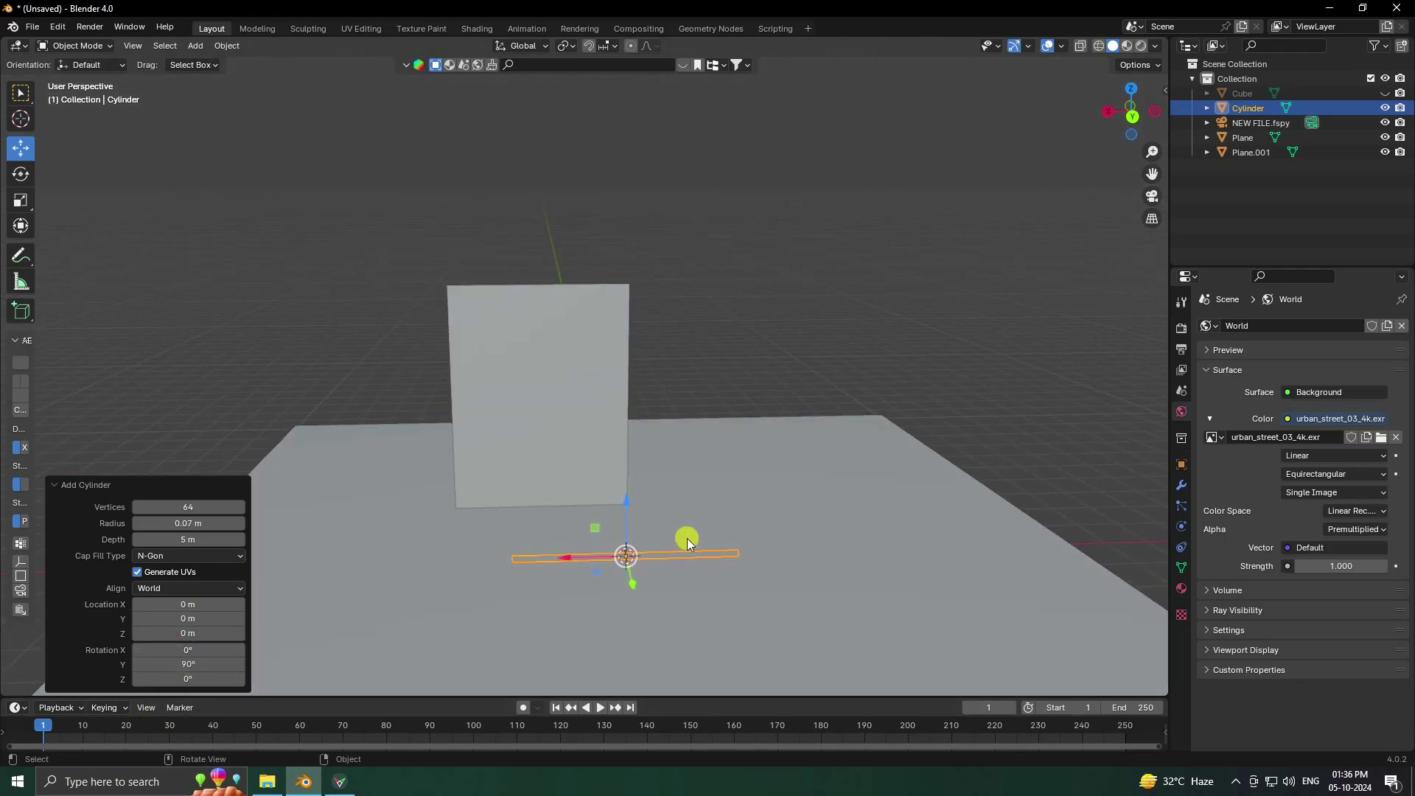
Step: From the front view, raise the horizontal cylinder about 5.81 m on Z to the banner plane's top edge
key("KP_1")
left_click_drag(538, 498, 555, 215)
scroll(557, 207, "up", 5)
scroll(560, 196, "up", 1)
middle_click_drag(560, 196, 390, 420, "shift")
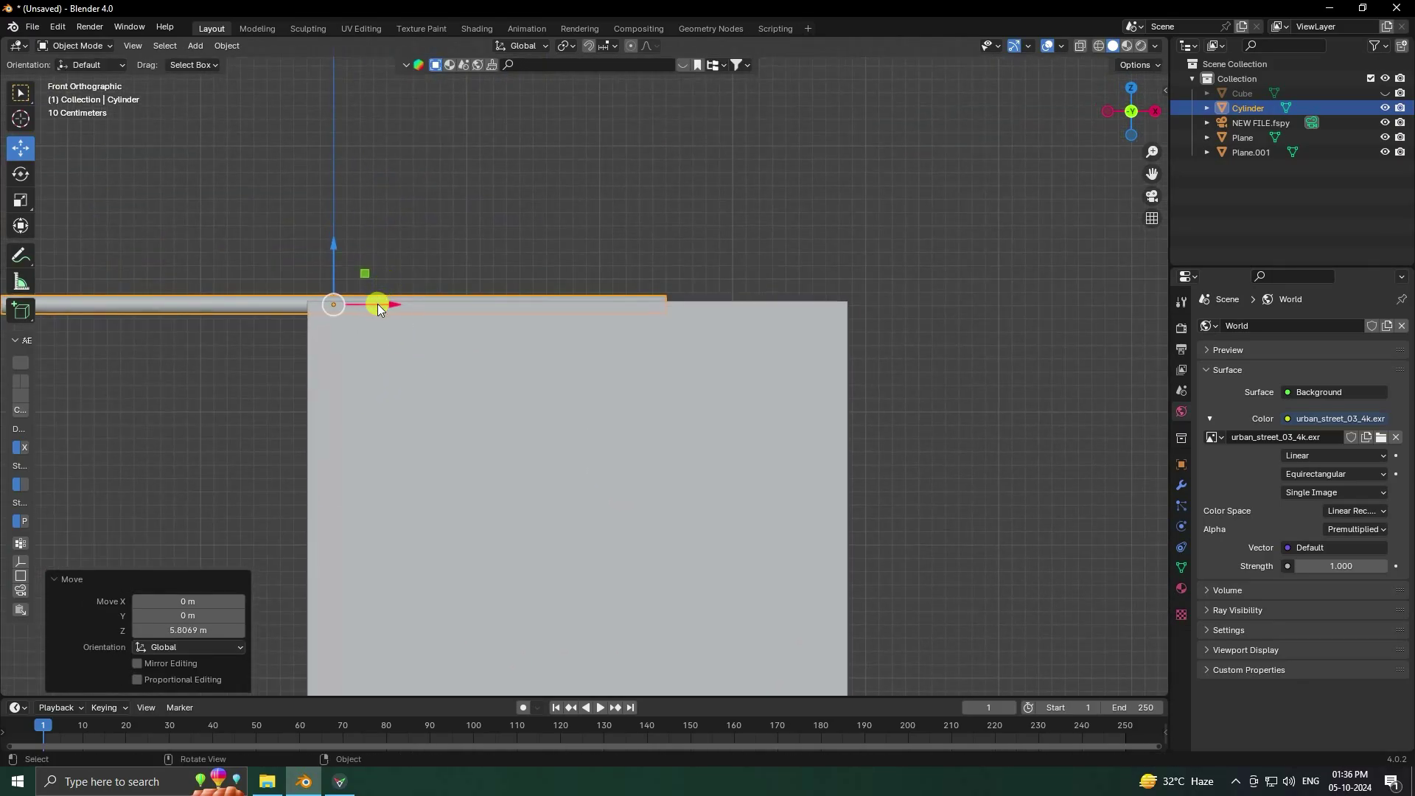
Step: Move the rod about 1.72 m along X over the banner and shorten it to about 0.874 of its length, leaving slight overhangs
left_click_drag(379, 303, 611, 331)
left_click(21, 200)
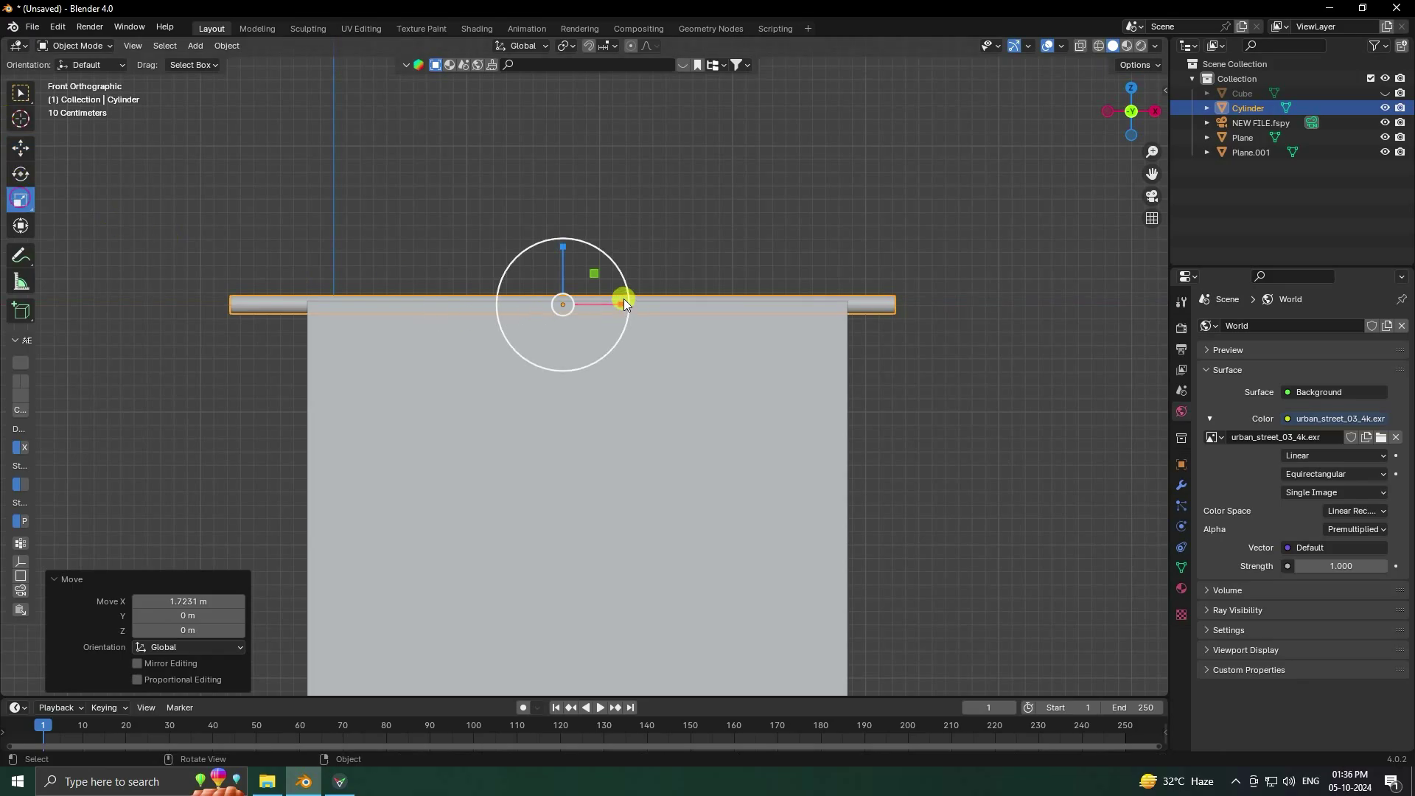
left_click_drag(616, 303, 631, 307)
left_click(21, 148)
Step: In wireframe top view, move the rod about -1.59 m along Y onto the banner plane's line
key("KP_7")
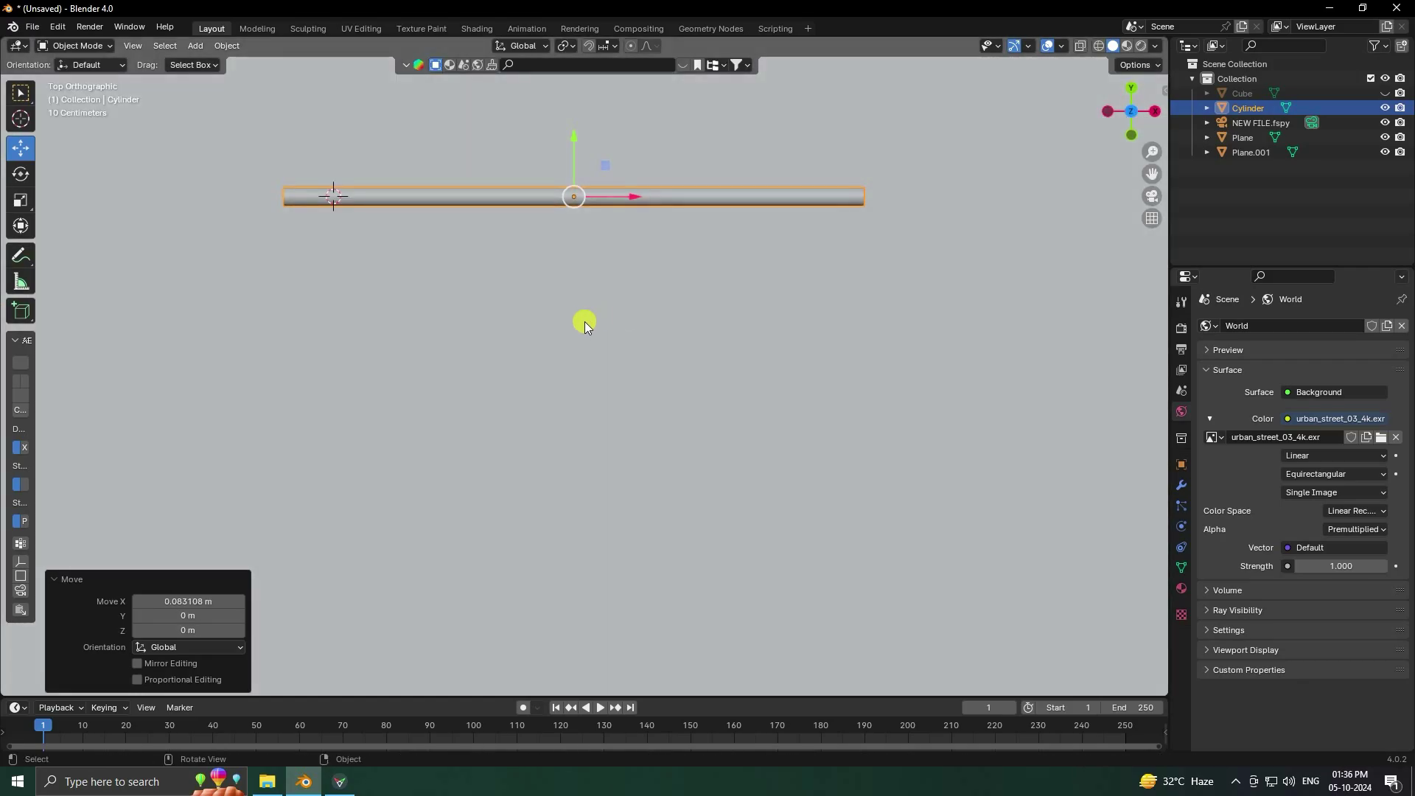
scroll(594, 389, "down", 6)
left_click(1099, 46)
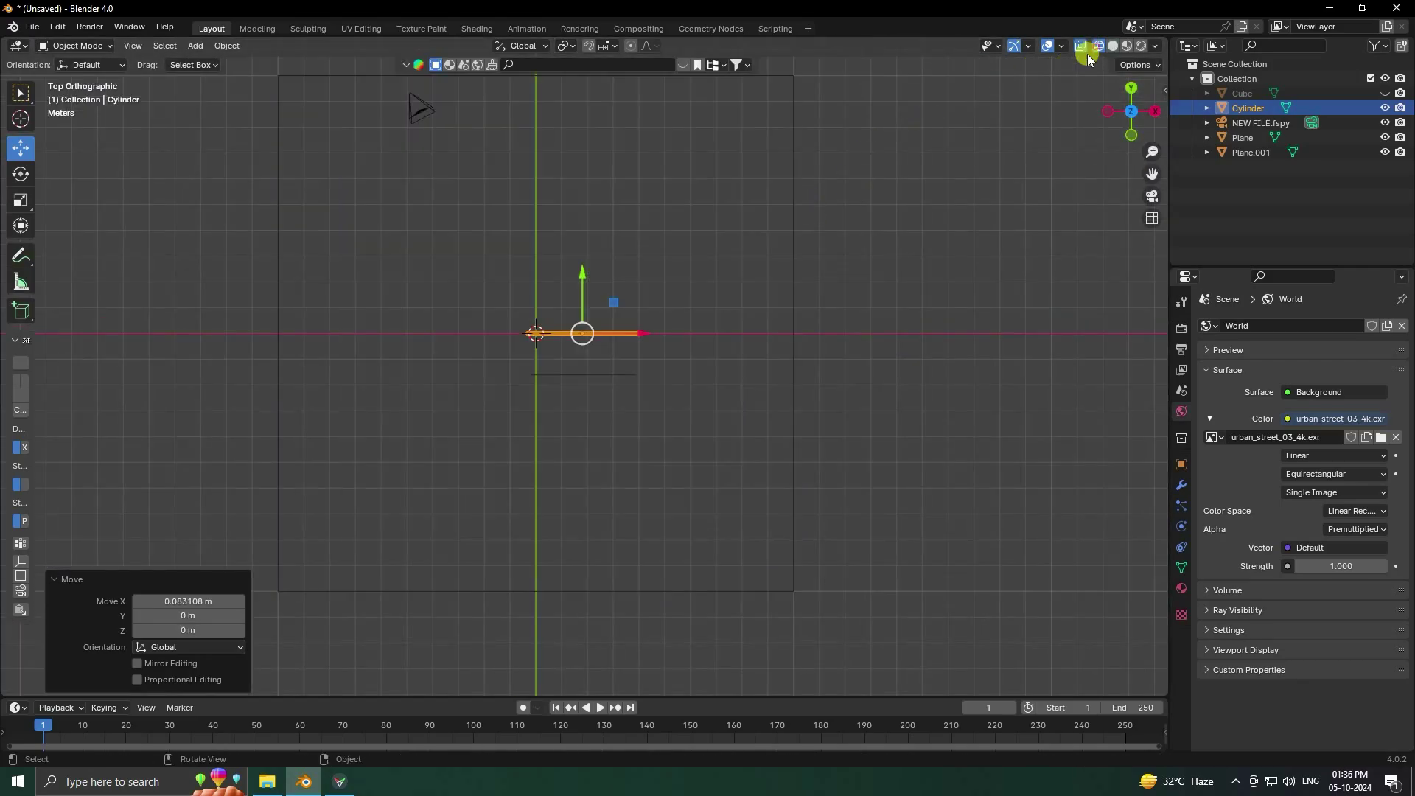
scroll(612, 298, "up", 4)
left_click_drag(584, 215, 556, 331)
scroll(586, 376, "up", 5)
scroll(617, 425, "up", 3)
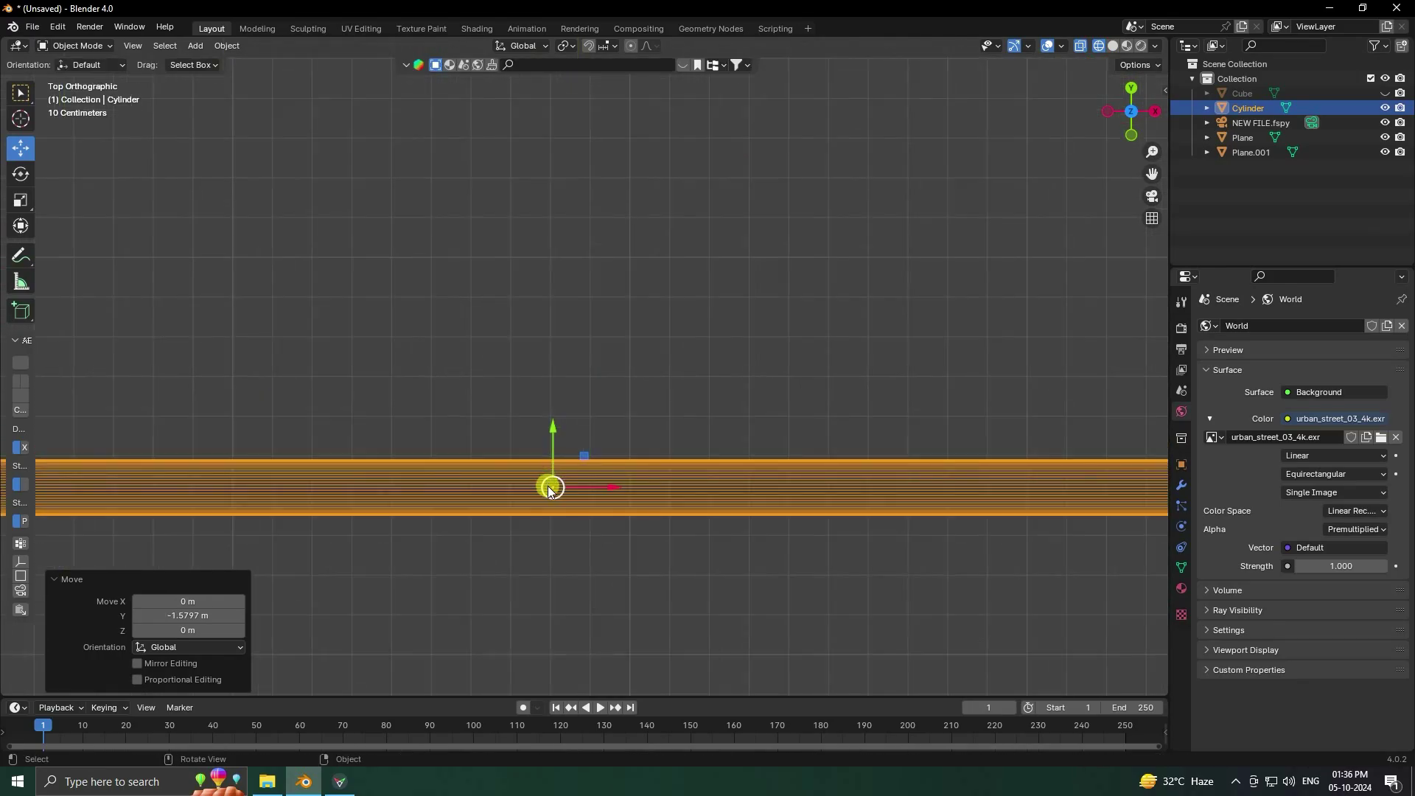
mouse_move(552, 426)
left_mouse_down()
mouse_move(552, 480)
mouse_move(552, 432)
left_mouse_up()
scroll(556, 442, "down", 4)
middle_click_drag(563, 455, 891, 305)
Step: From the front view, nudge the rod slightly along X to centre it over the banner
key("KP_1")
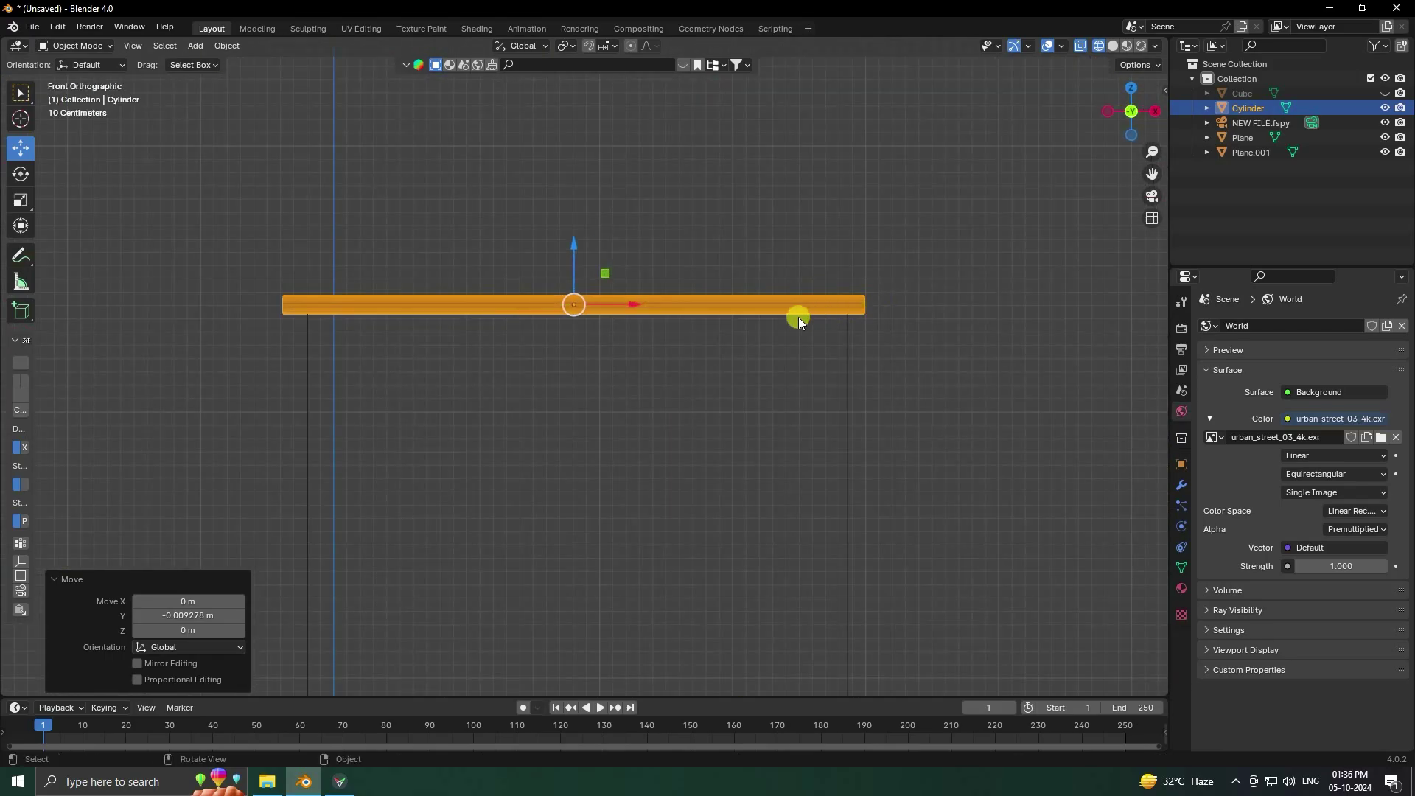
left_click_drag(630, 293, 637, 294)
middle_click_drag(590, 343, 844, 360)
left_click(845, 360)
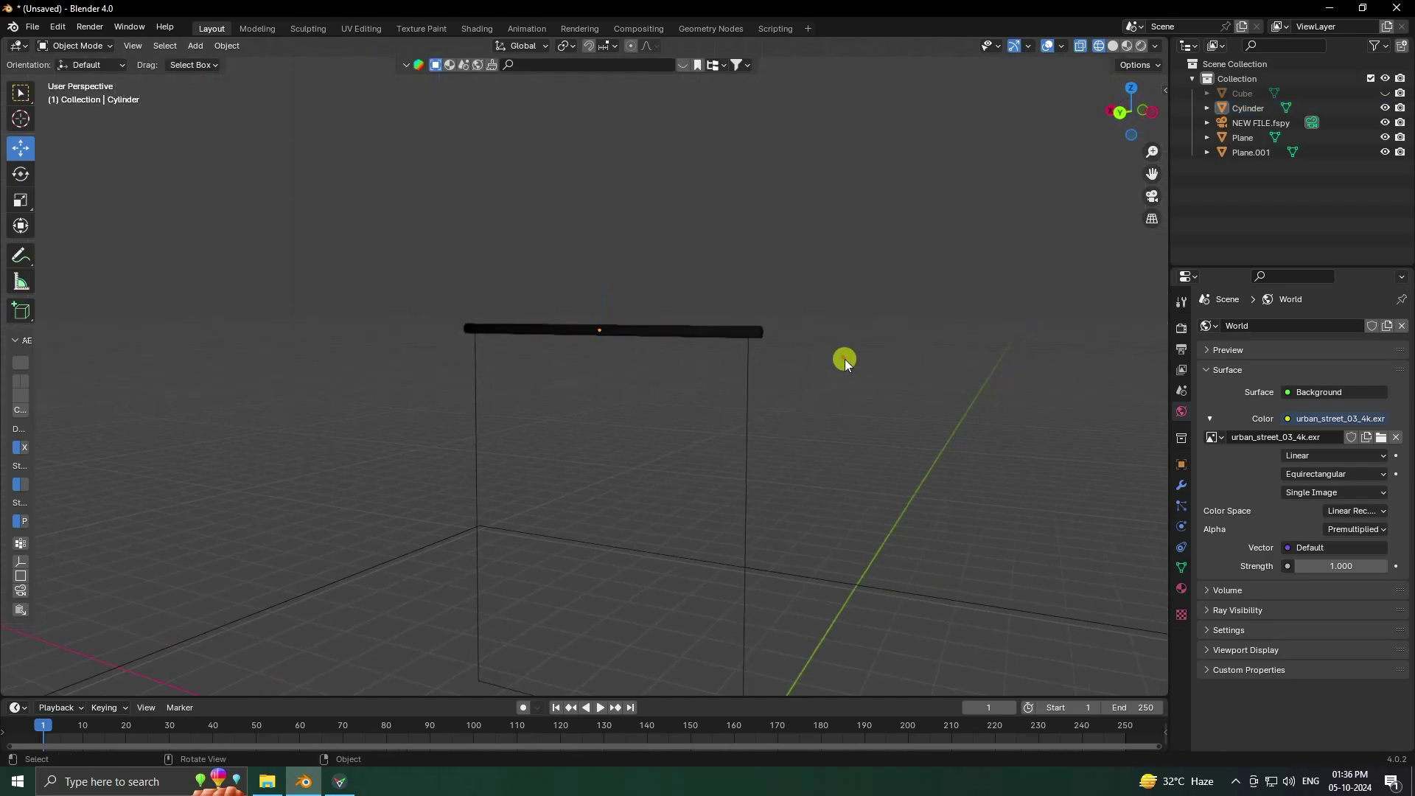
Step: In solid shading, align the banner plane's X location to the rod with the Align Tools
left_click(1114, 48)
scroll(746, 368, "up", 2)
left_click(620, 395)
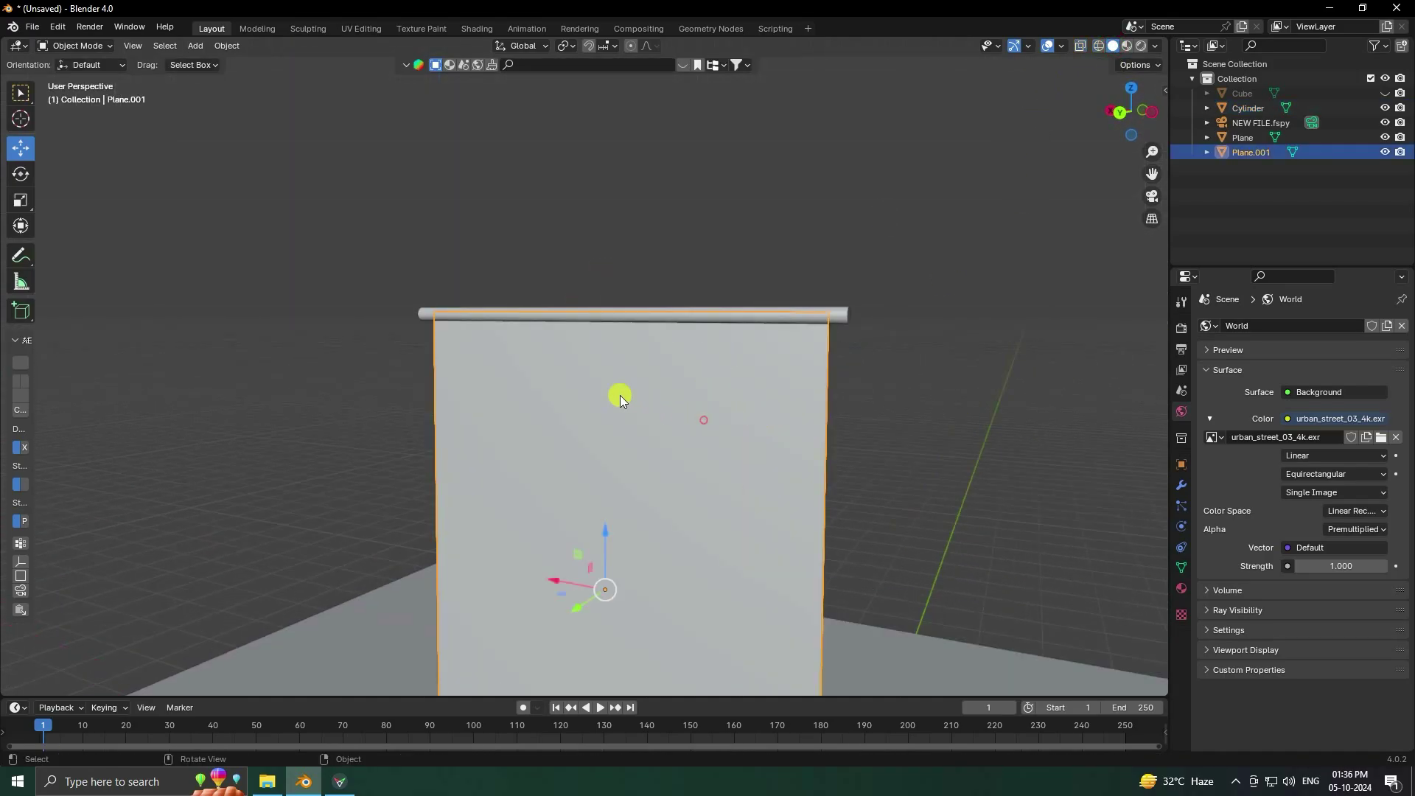
left_click(424, 316, "shift")
left_click(1163, 92)
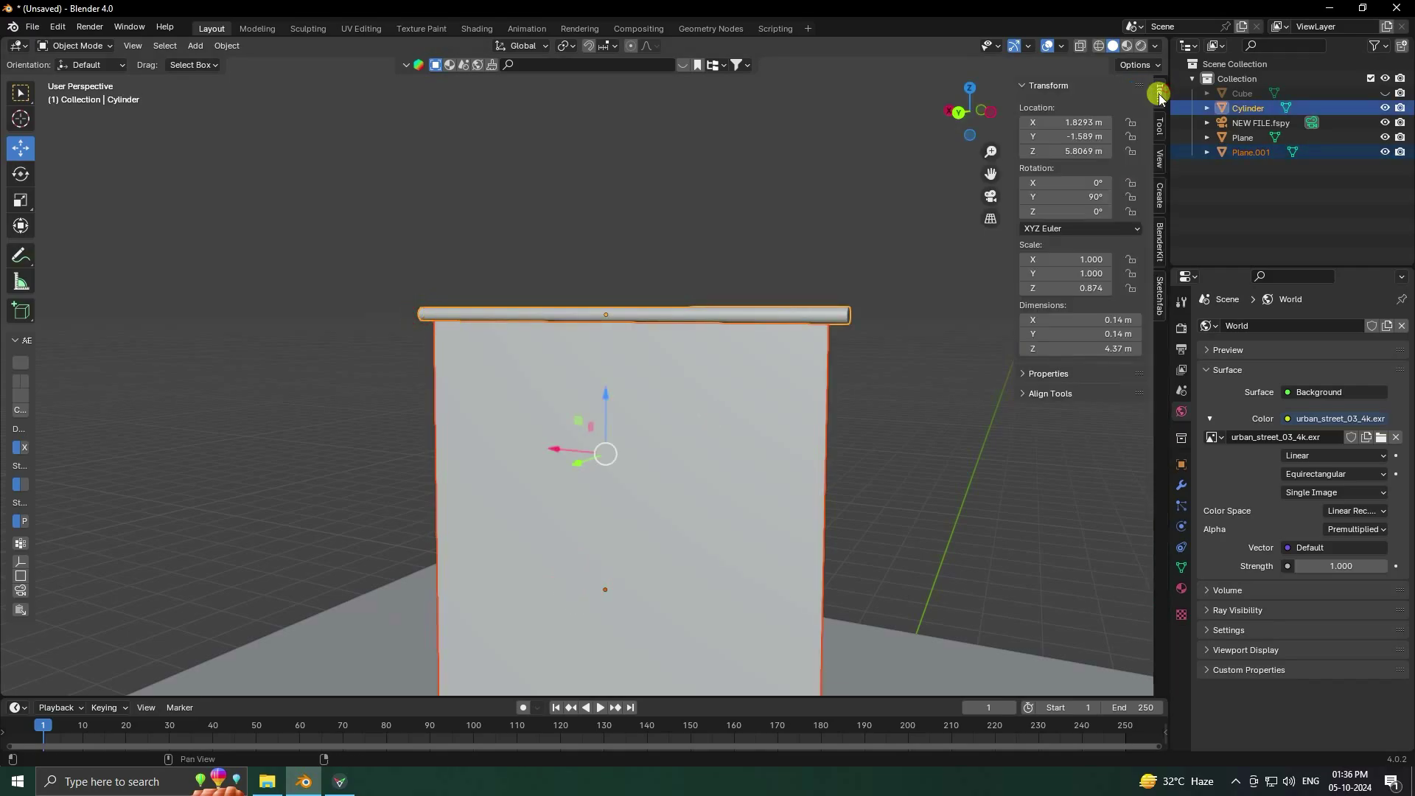
left_click(1027, 394)
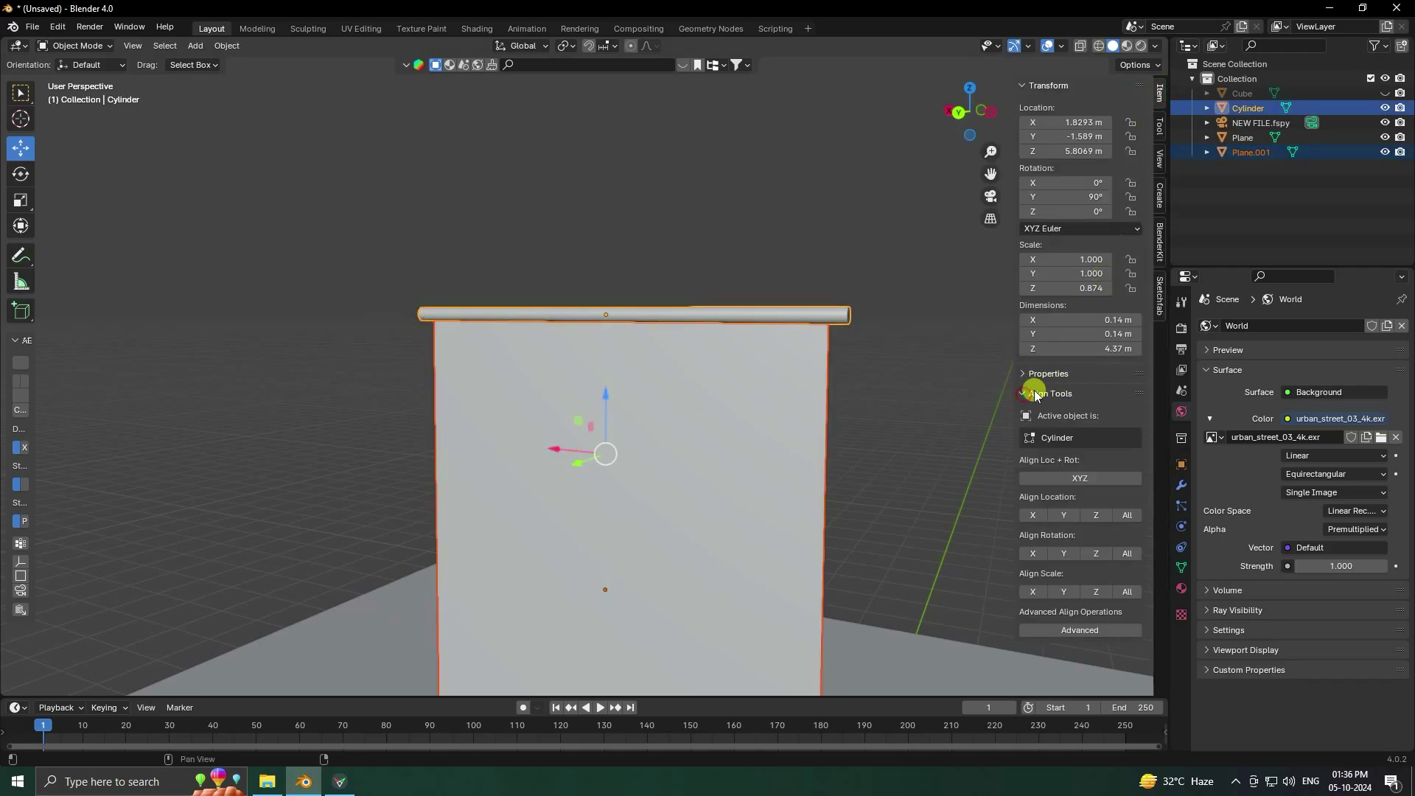
left_click(1032, 515)
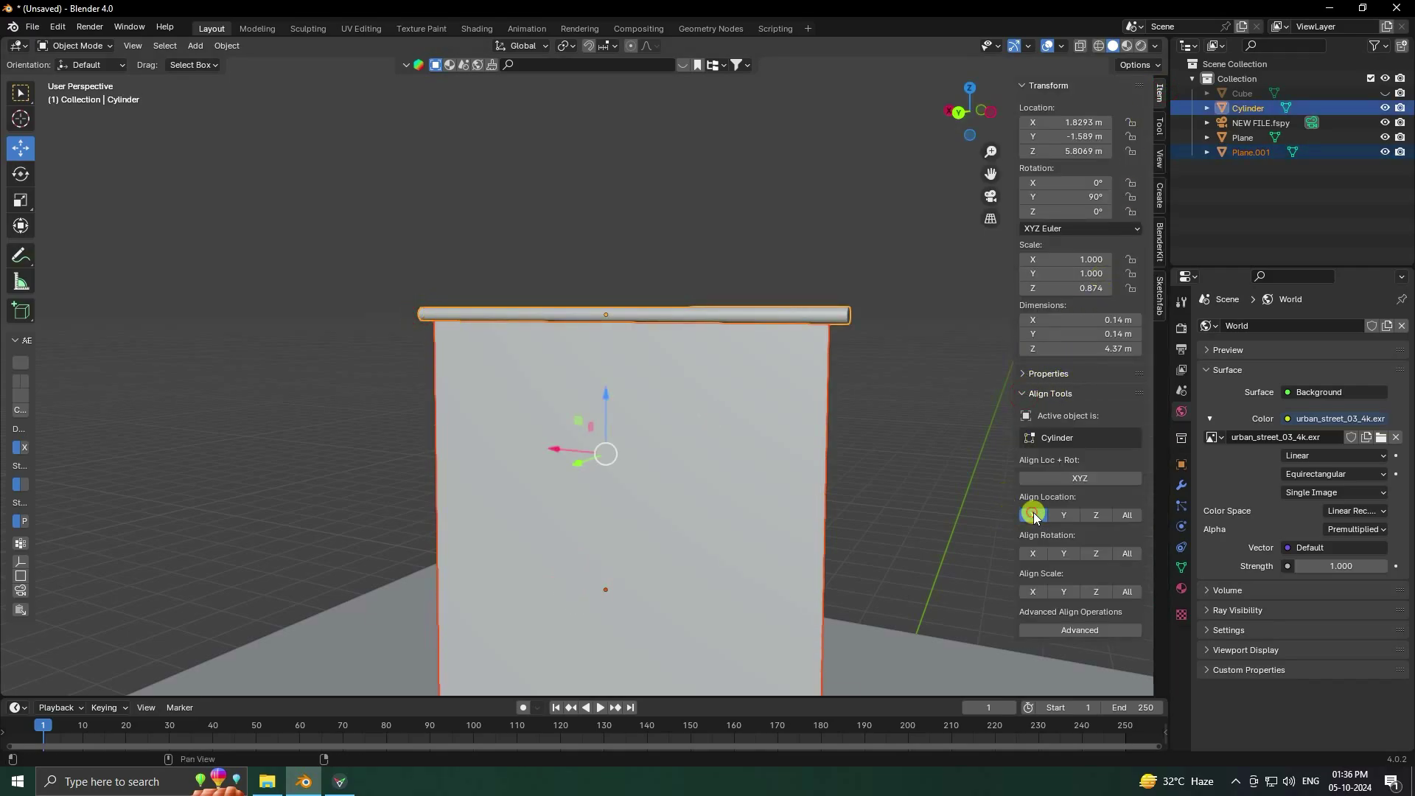
left_click(901, 343)
Step: Align the rod's X location to the banner plane, using the banner plane as the active object
left_click(824, 312)
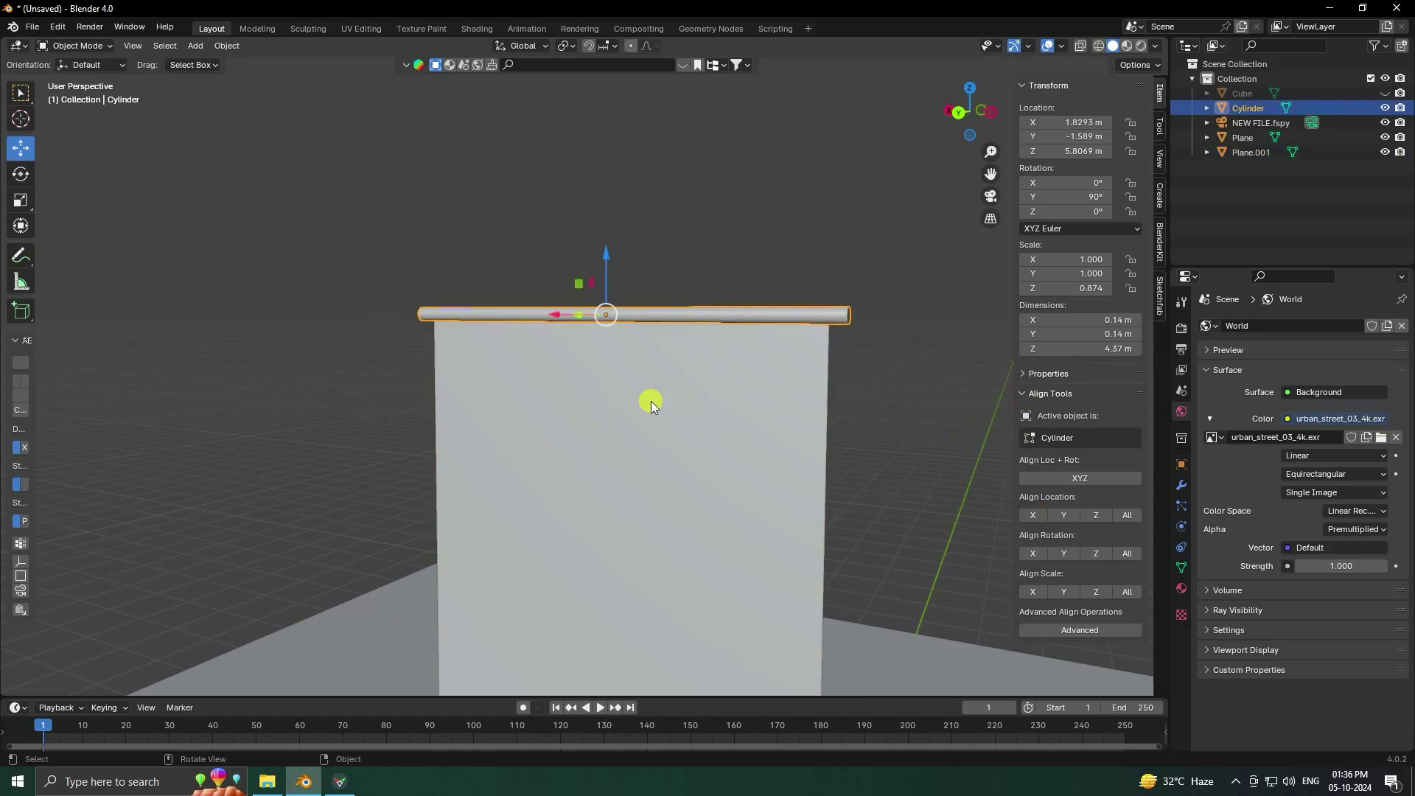
left_click(700, 431, "shift")
left_click(1036, 516)
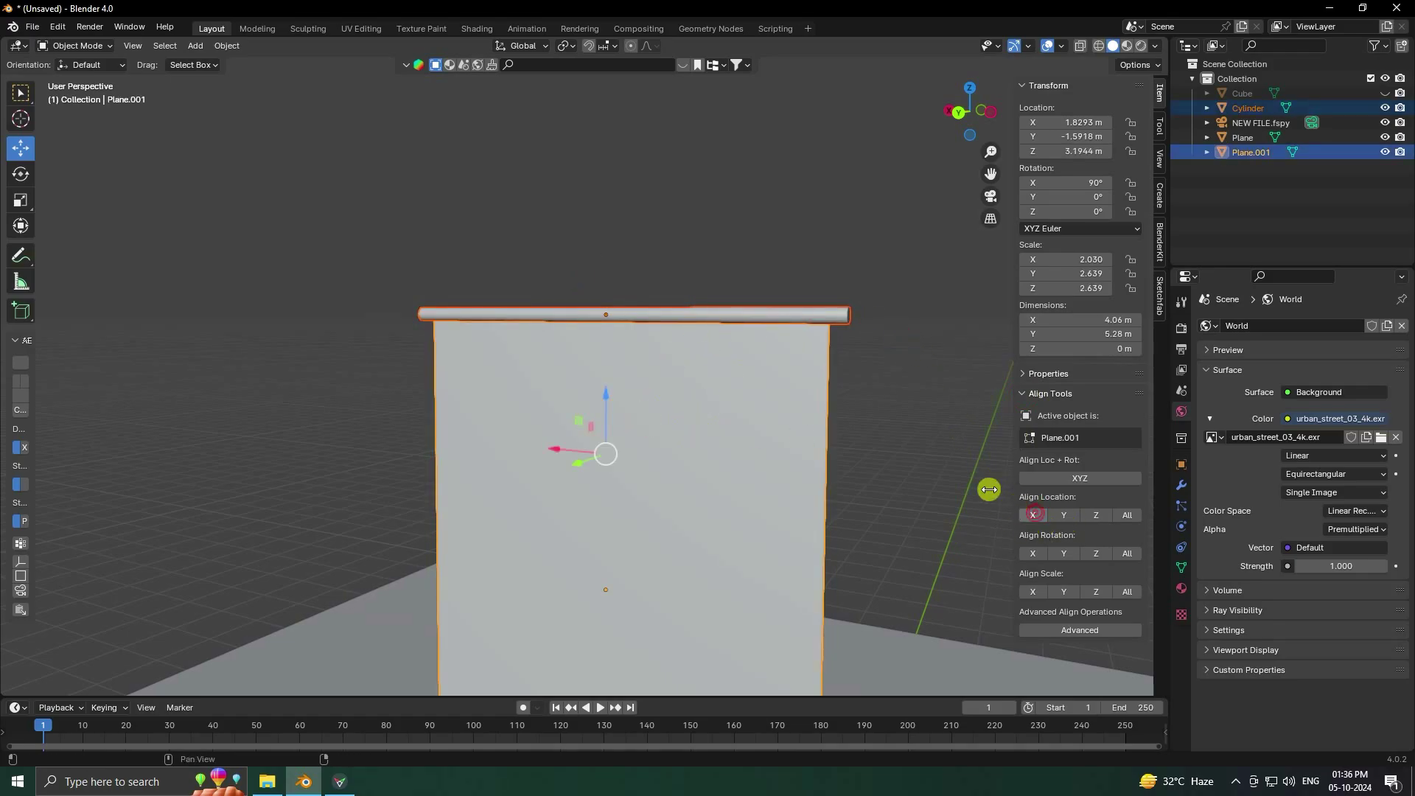
left_click(899, 453)
Step: Subdivide the banner plane in Edit Mode with 70 cuts
middle_click_drag(587, 373, 632, 310)
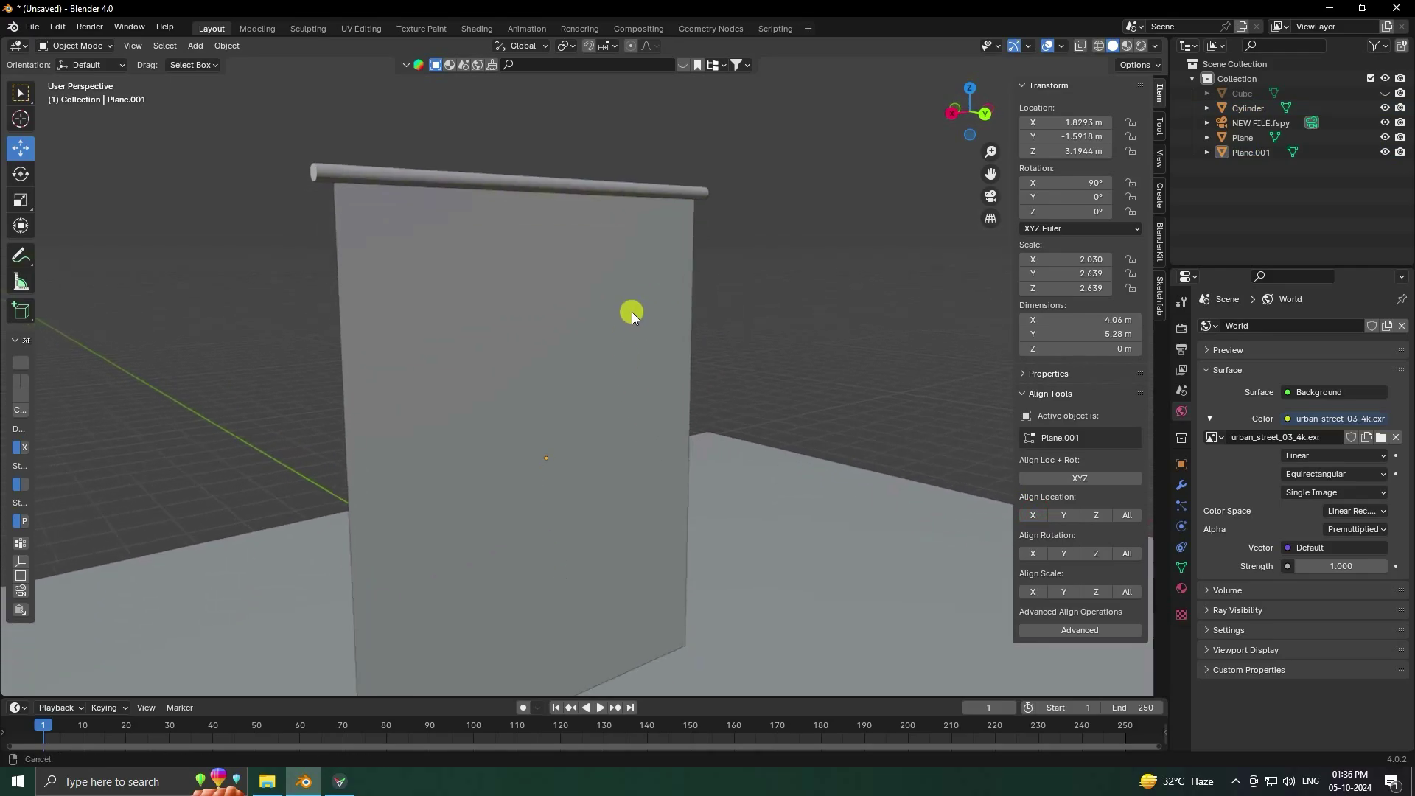
scroll(616, 378, "down", 3)
middle_click_drag(591, 420, 573, 426)
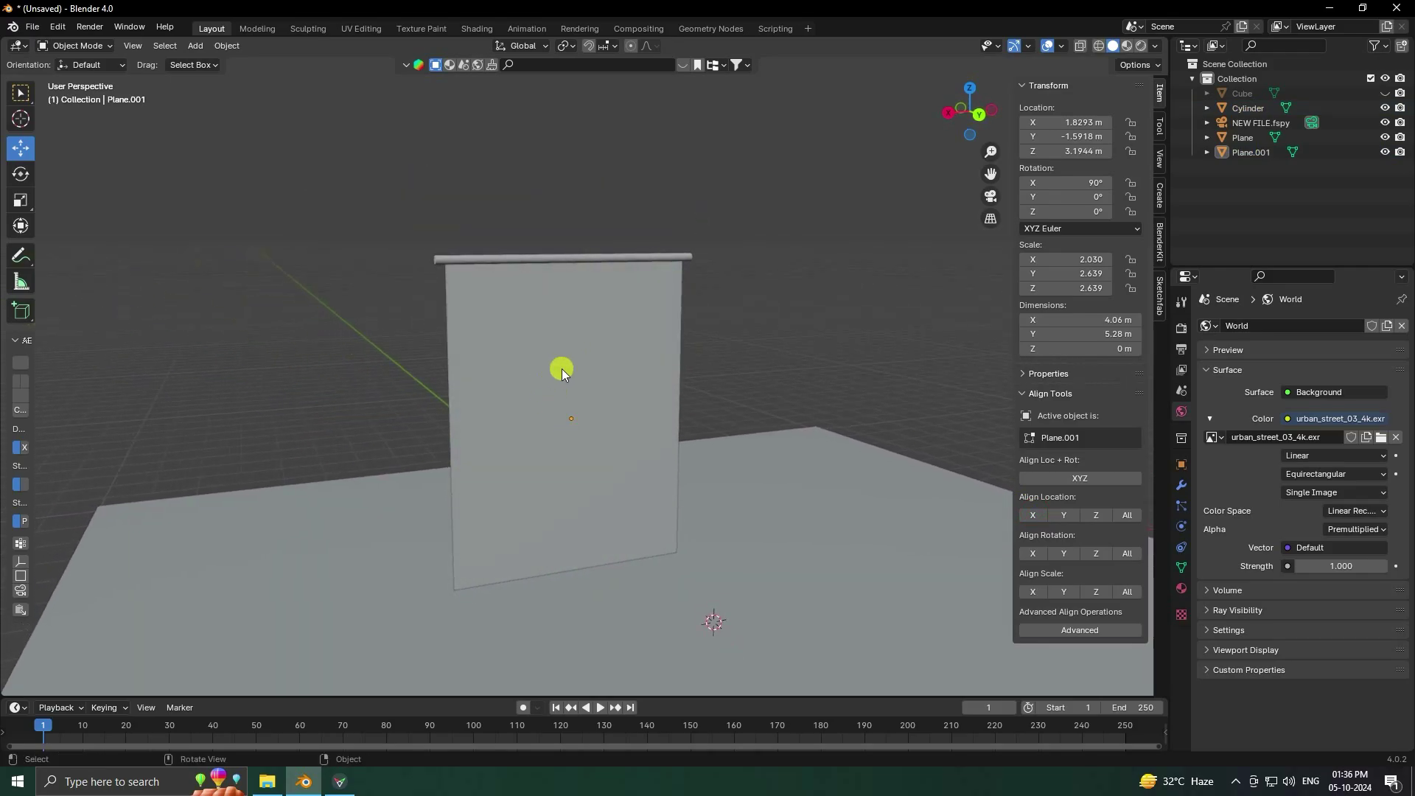
scroll(538, 376, "up", 2)
left_click(508, 339)
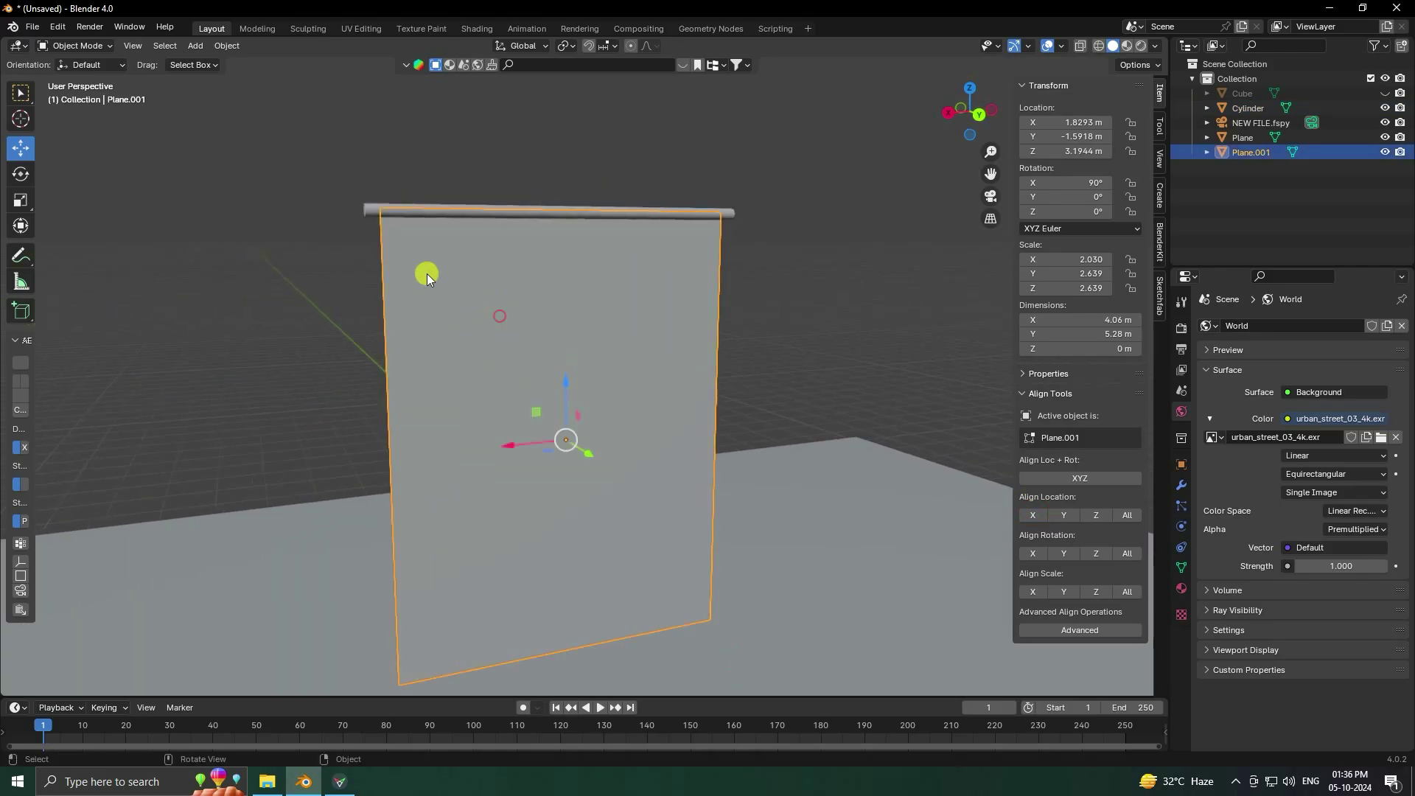
left_click(73, 46)
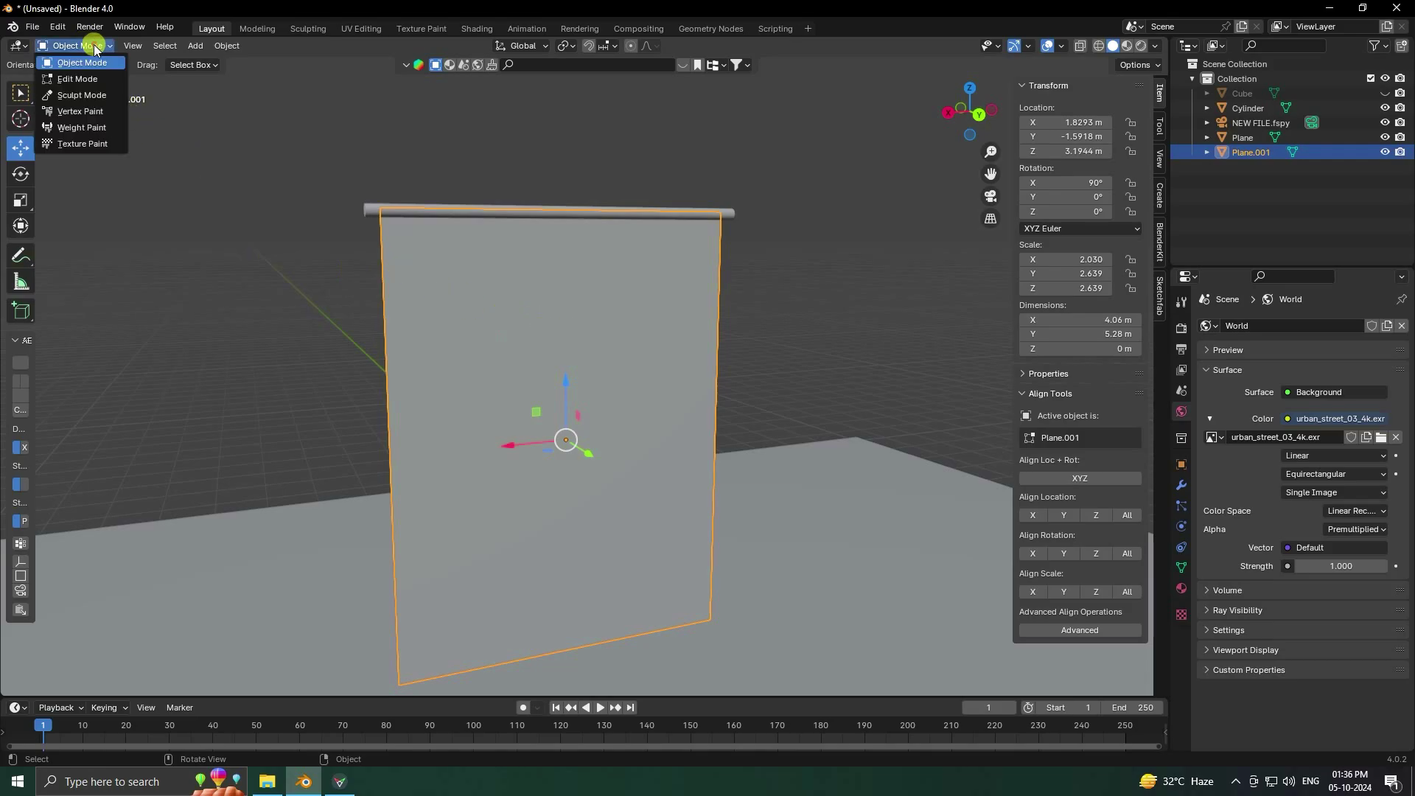
left_click(76, 77)
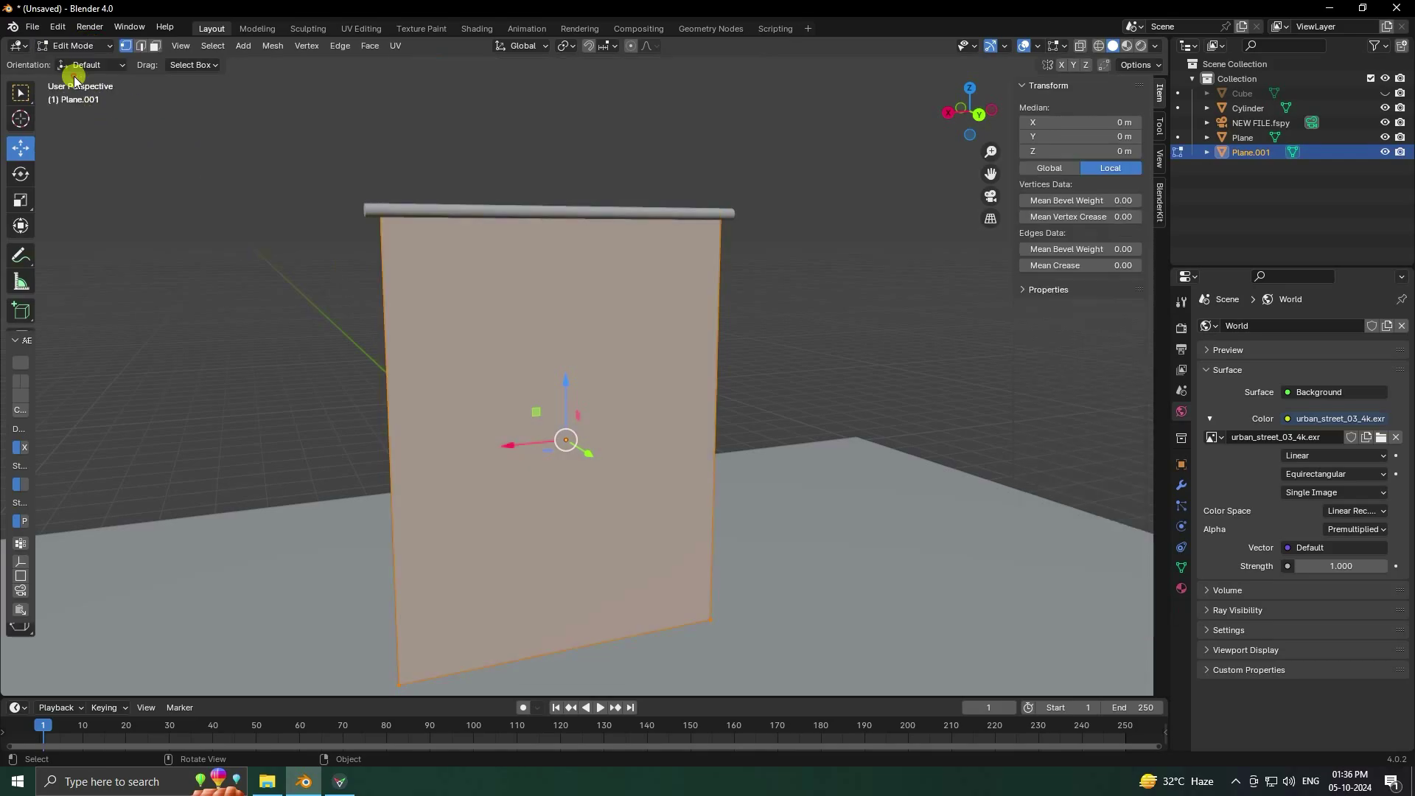
right_click(514, 322)
left_click(435, 317)
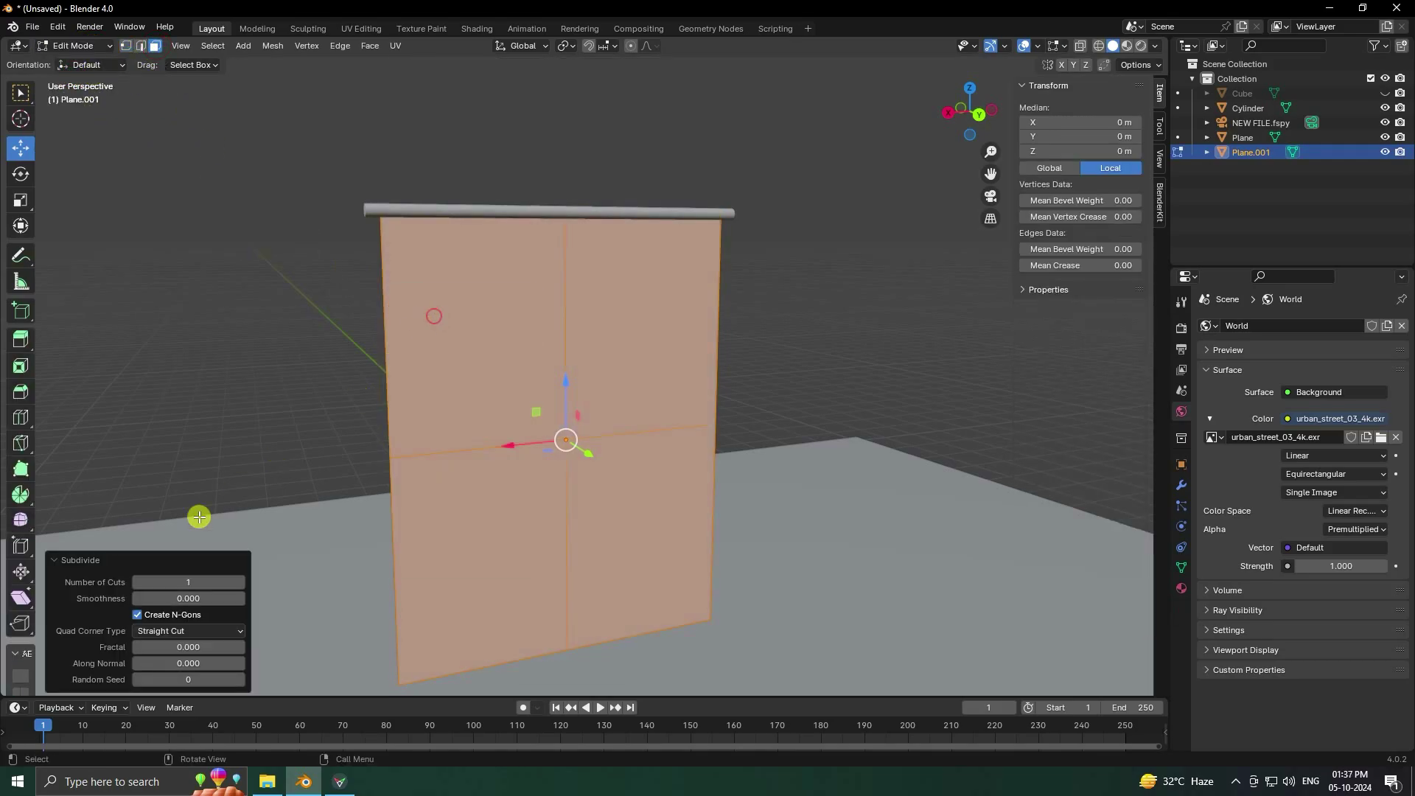
left_click(187, 581)
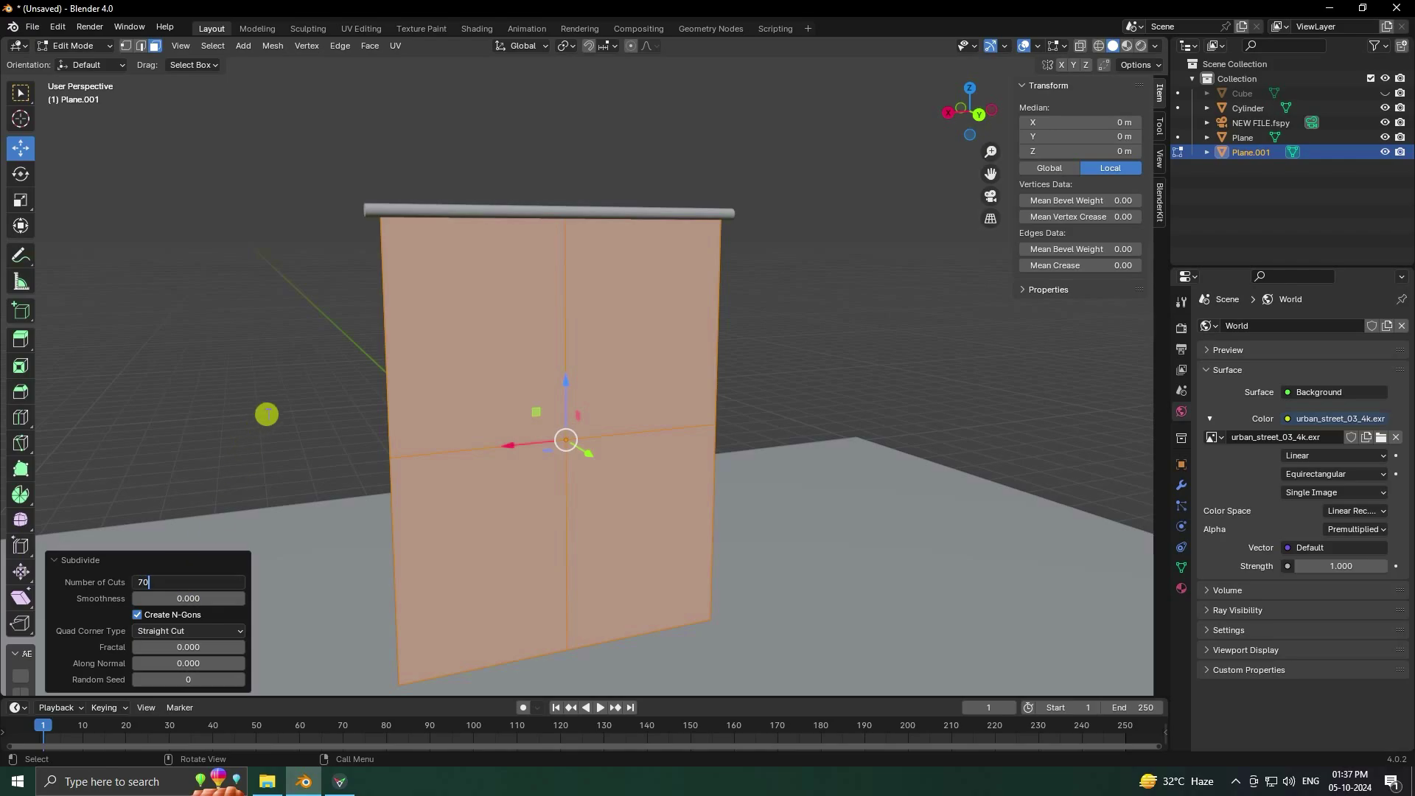
key("Return")
scroll(420, 405, "up", 5)
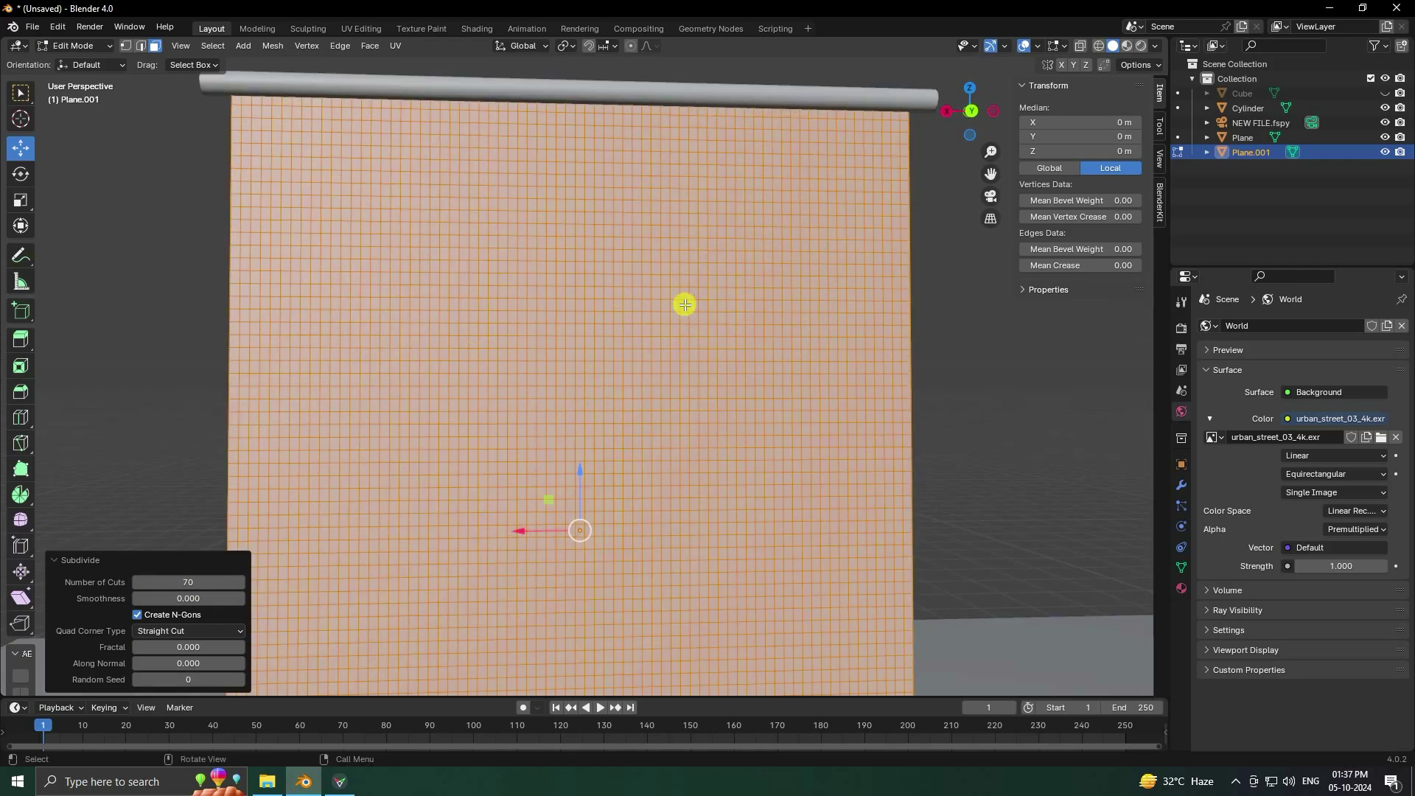
scroll(585, 249, "down", 5)
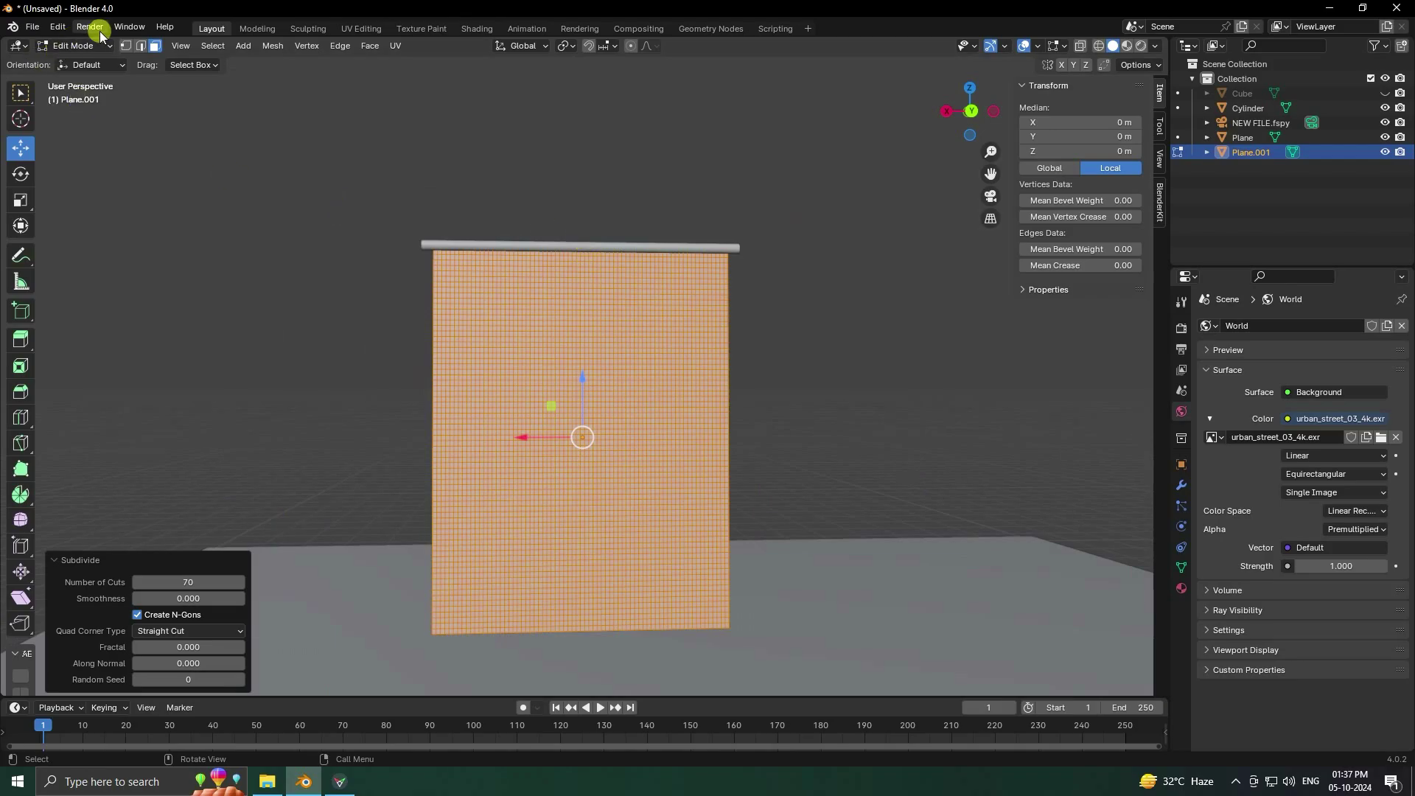
Step: In vertex mode from the front view, select only the bottom row of vertices of the banner plane
left_click(126, 46)
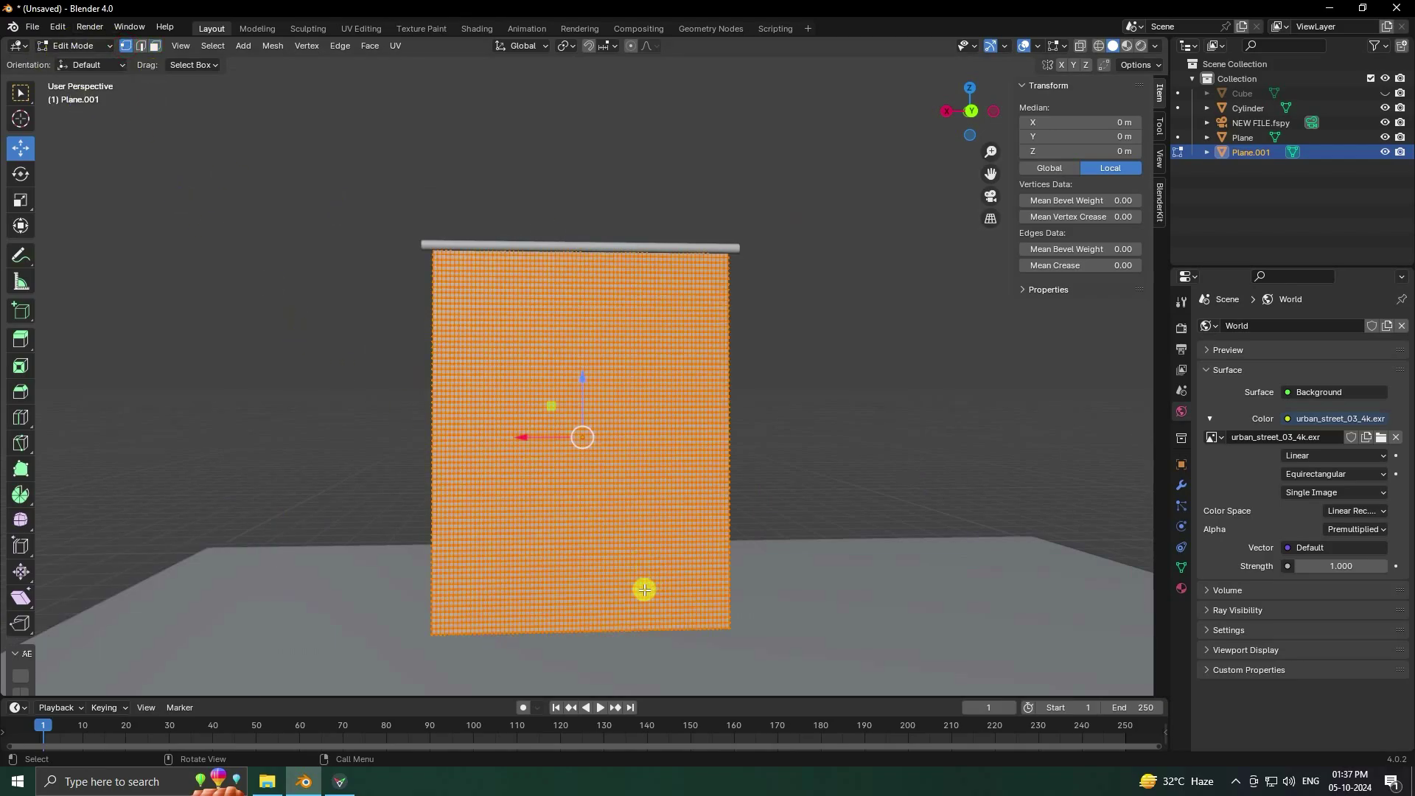
key("KP_1")
scroll(572, 442, "up", 5)
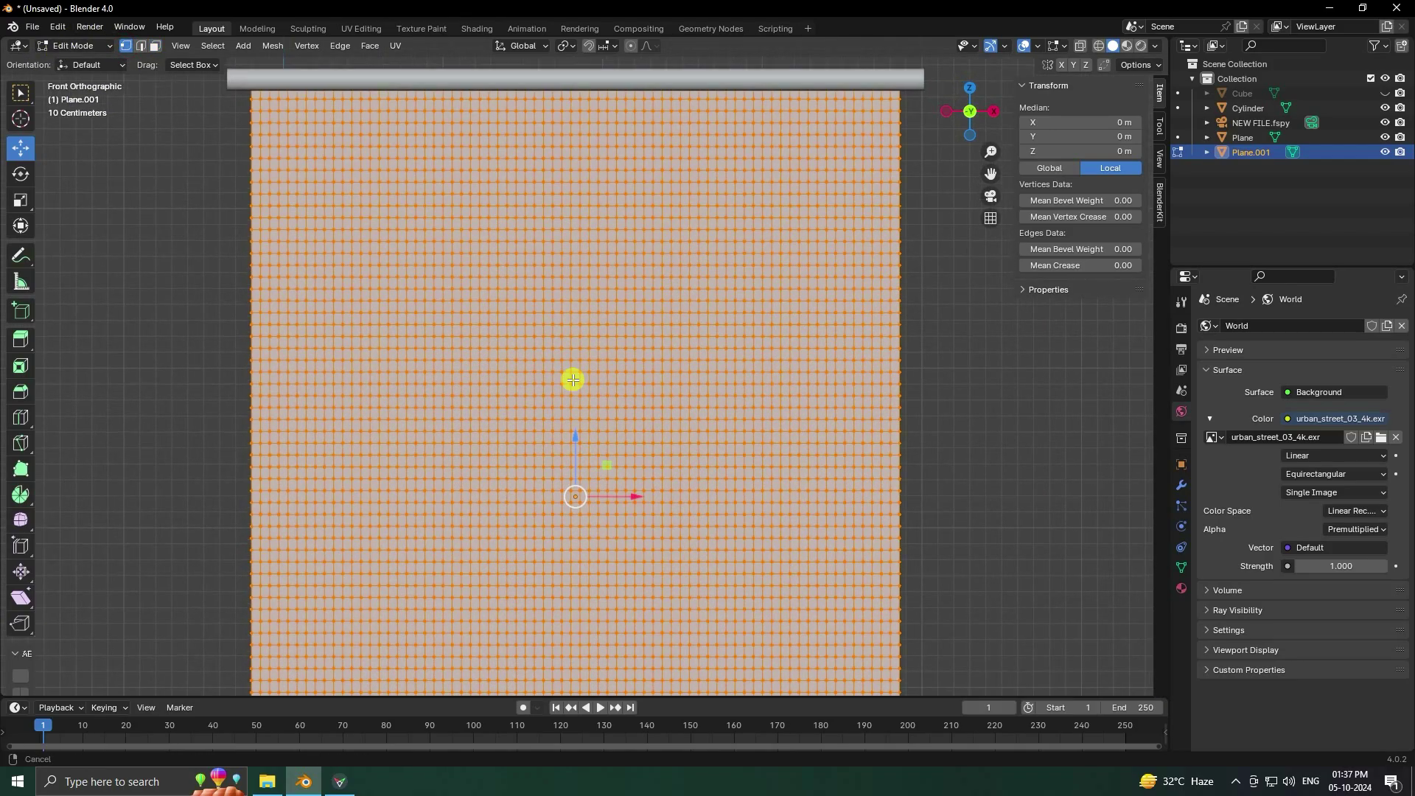
middle_click_drag(573, 381, 588, 152, "shift")
scroll(768, 435, "down", 2)
scroll(467, 502, "up", 2)
scroll(583, 485, "down", 1)
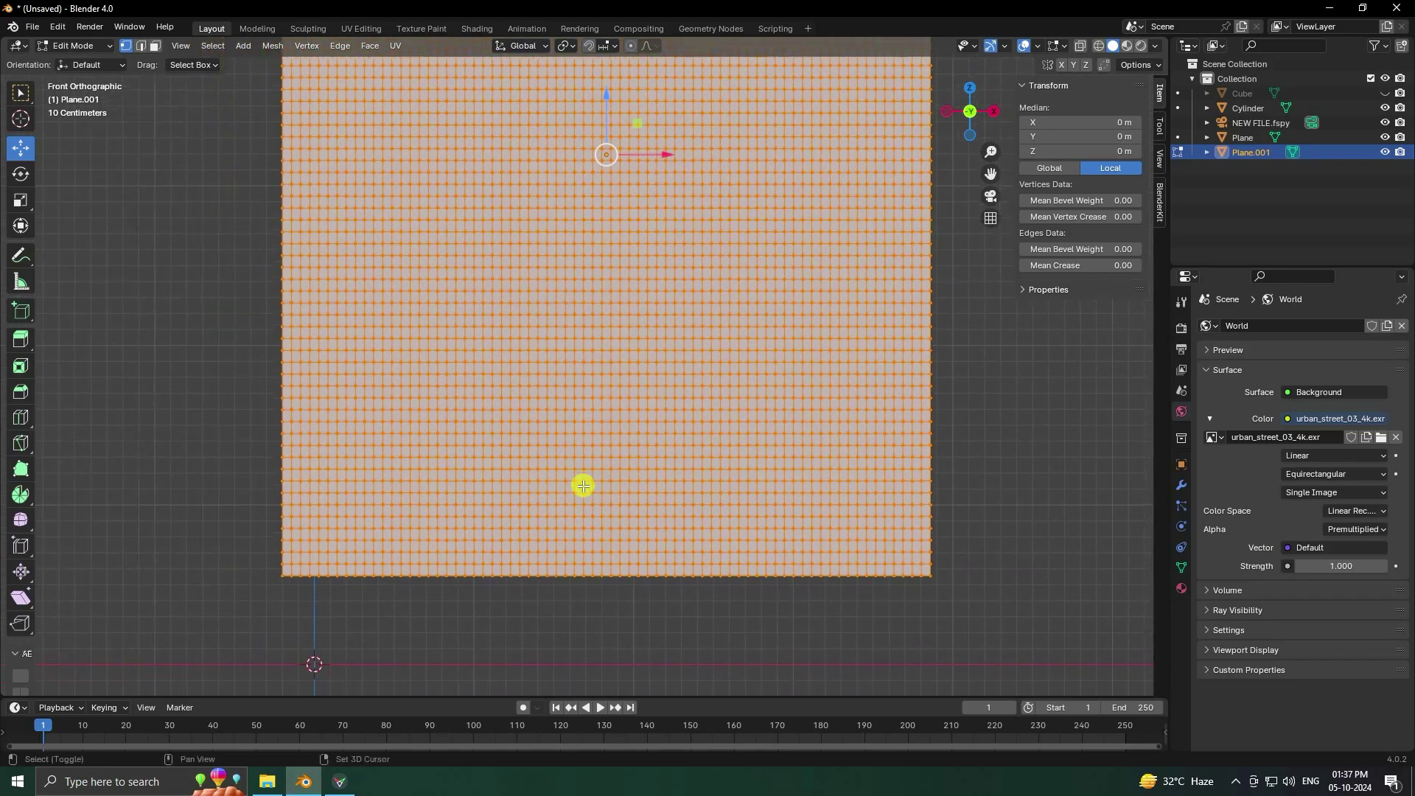
left_click_drag(973, 626, 189, 572)
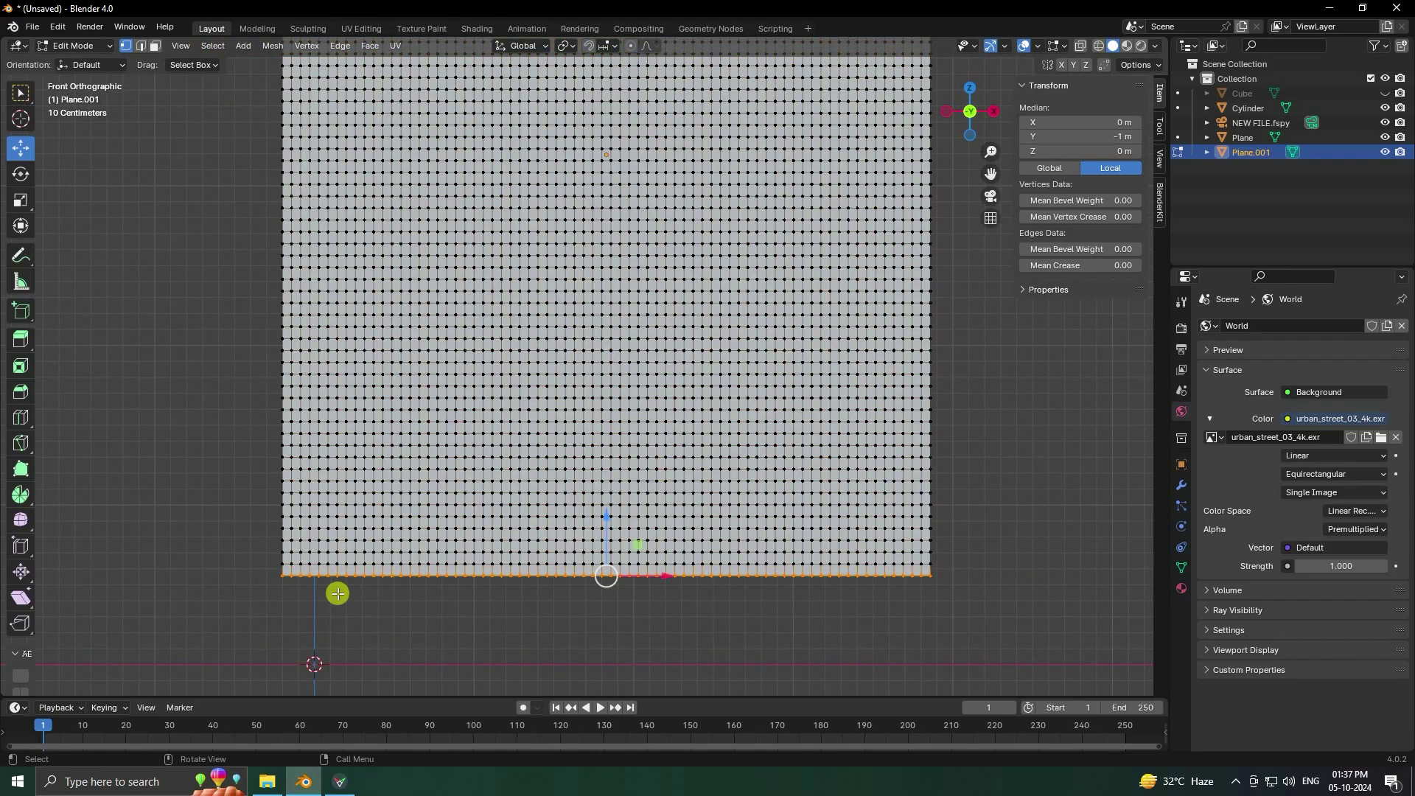
left_click_drag(1004, 623, 205, 573)
Step: Assign the selected vertices to a new vertex group named PIN, and return to Object Mode
left_click(1181, 566)
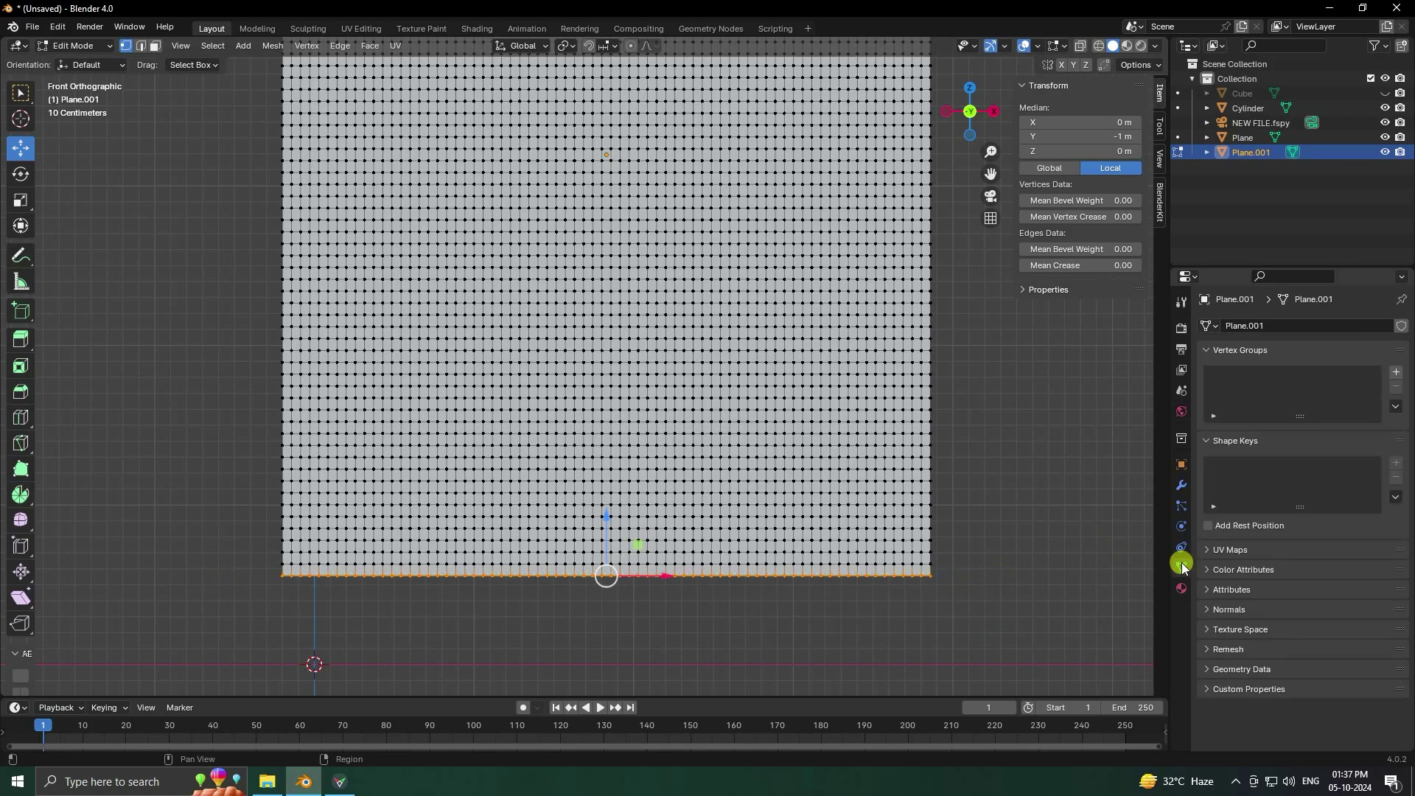
left_click(1396, 372)
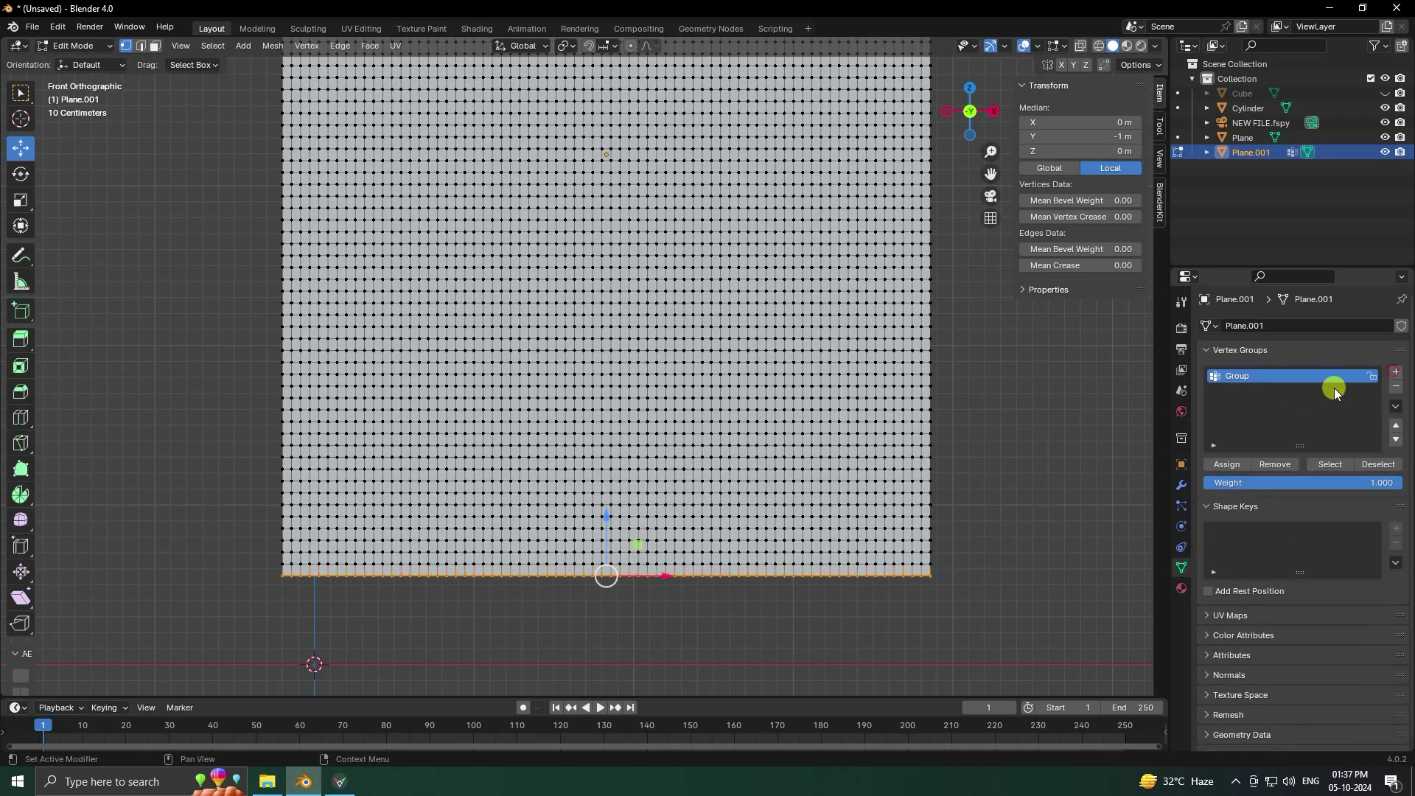
left_click(1234, 465)
left_click(1245, 381)
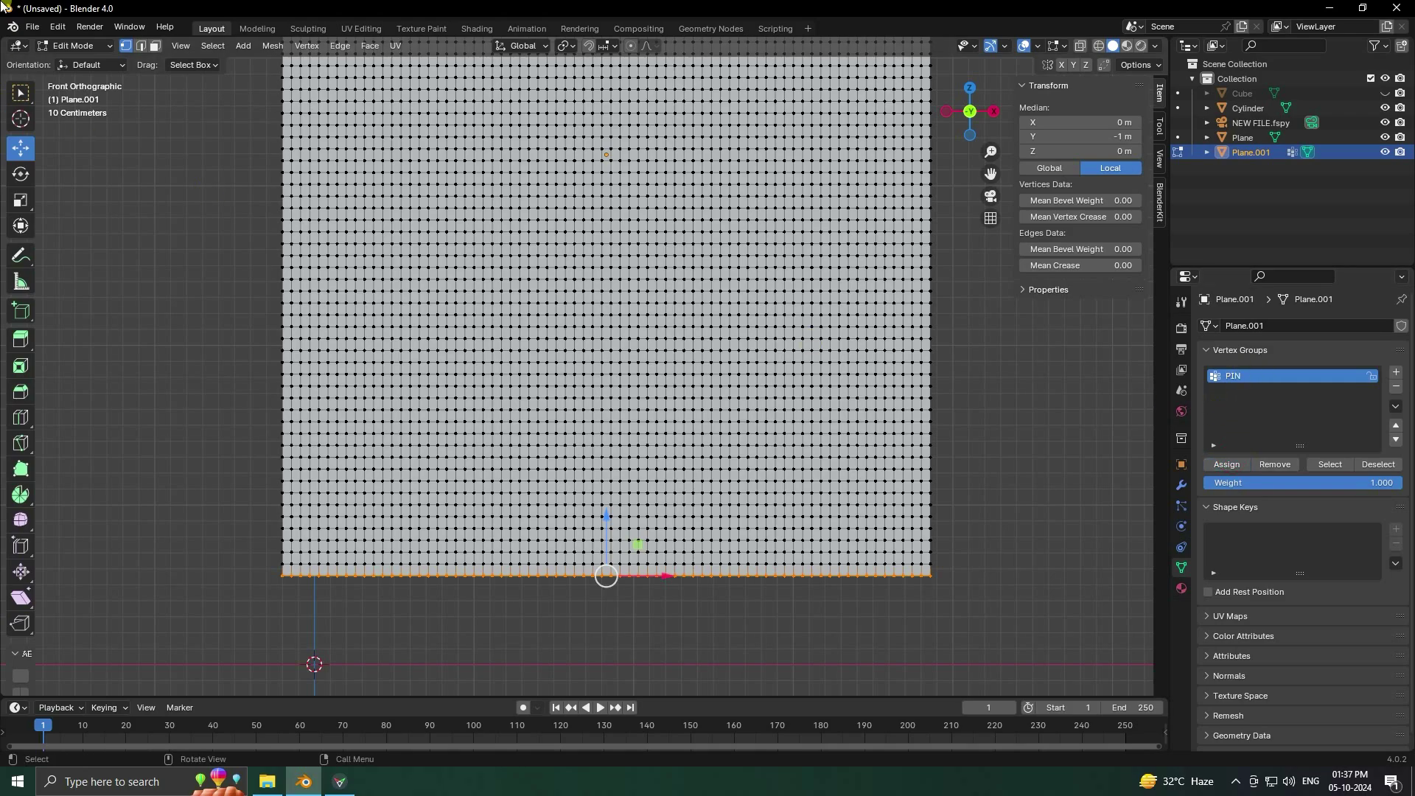
left_click(74, 45)
left_click(82, 63)
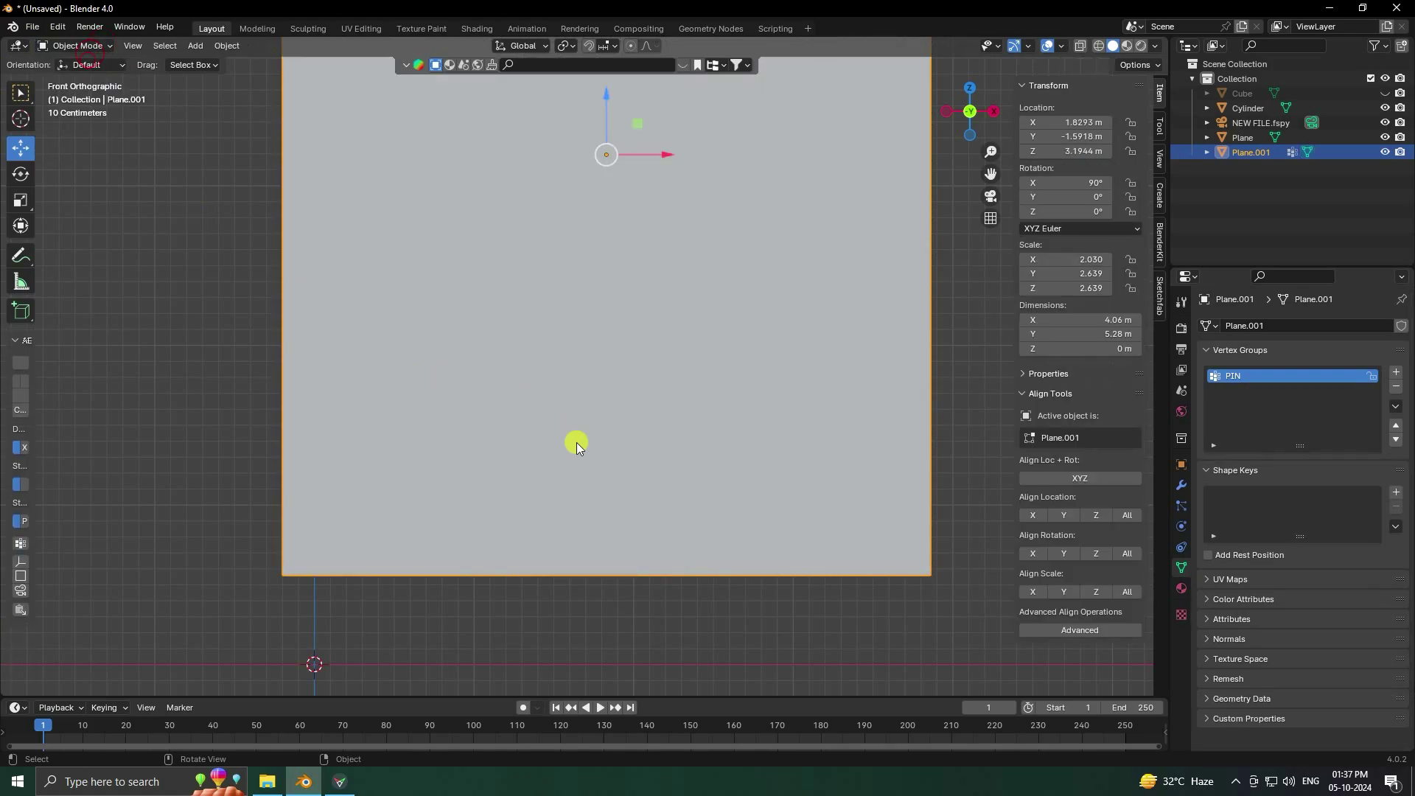
Step: Add an Archemedian spiral curve to the scene
scroll(560, 446, "down", 4)
middle_click_drag(550, 449, 558, 350)
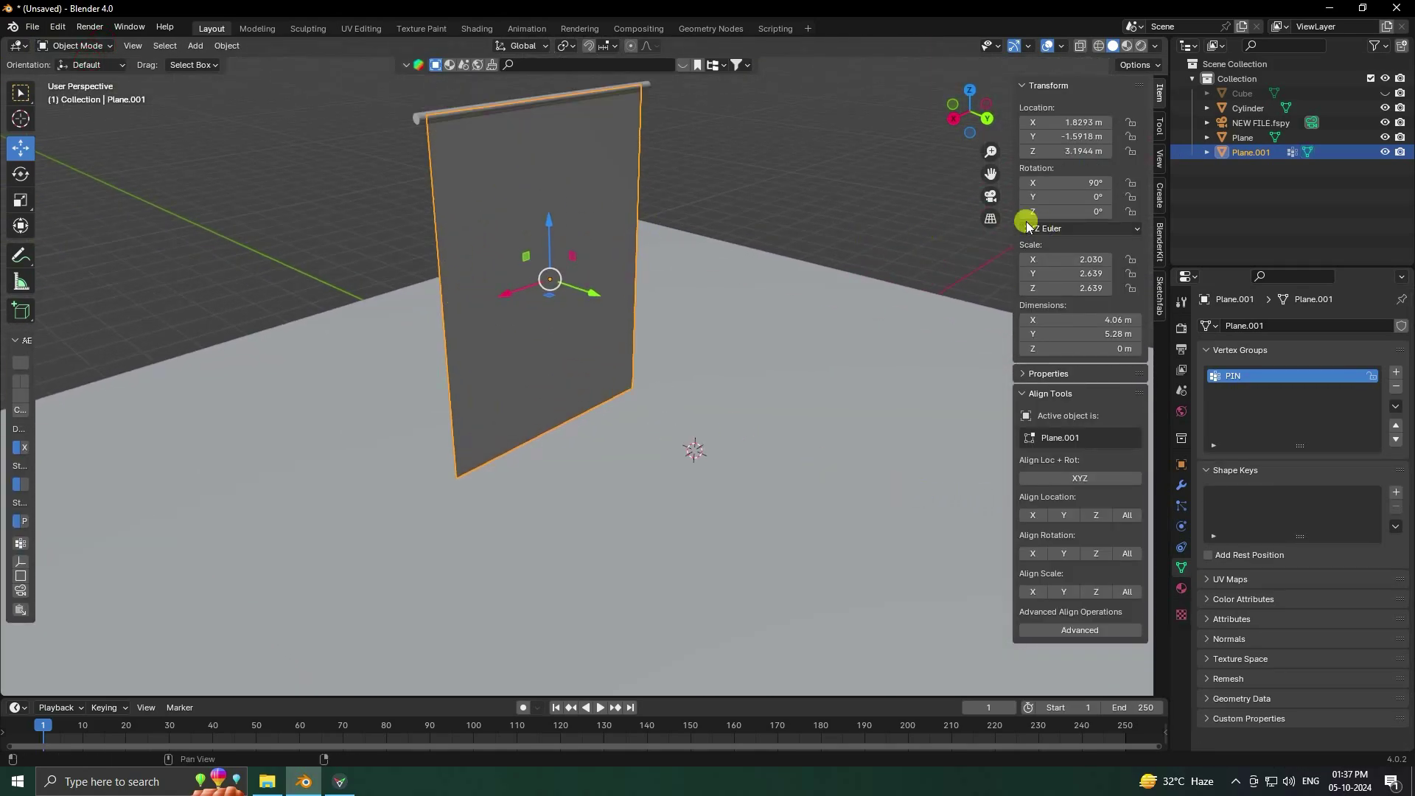
left_click_drag(1012, 201, 1083, 200)
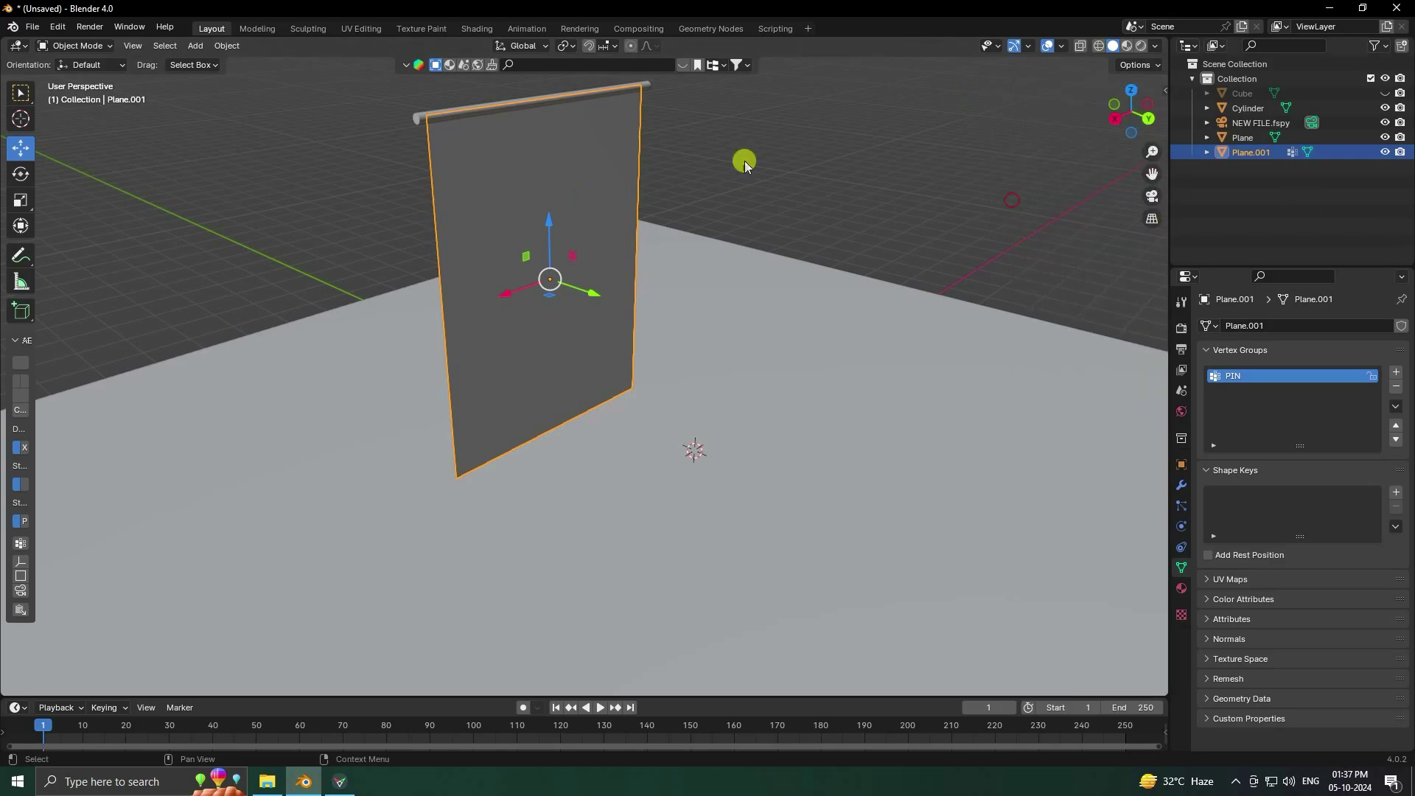
left_click(195, 46)
mouse_move(207, 77)
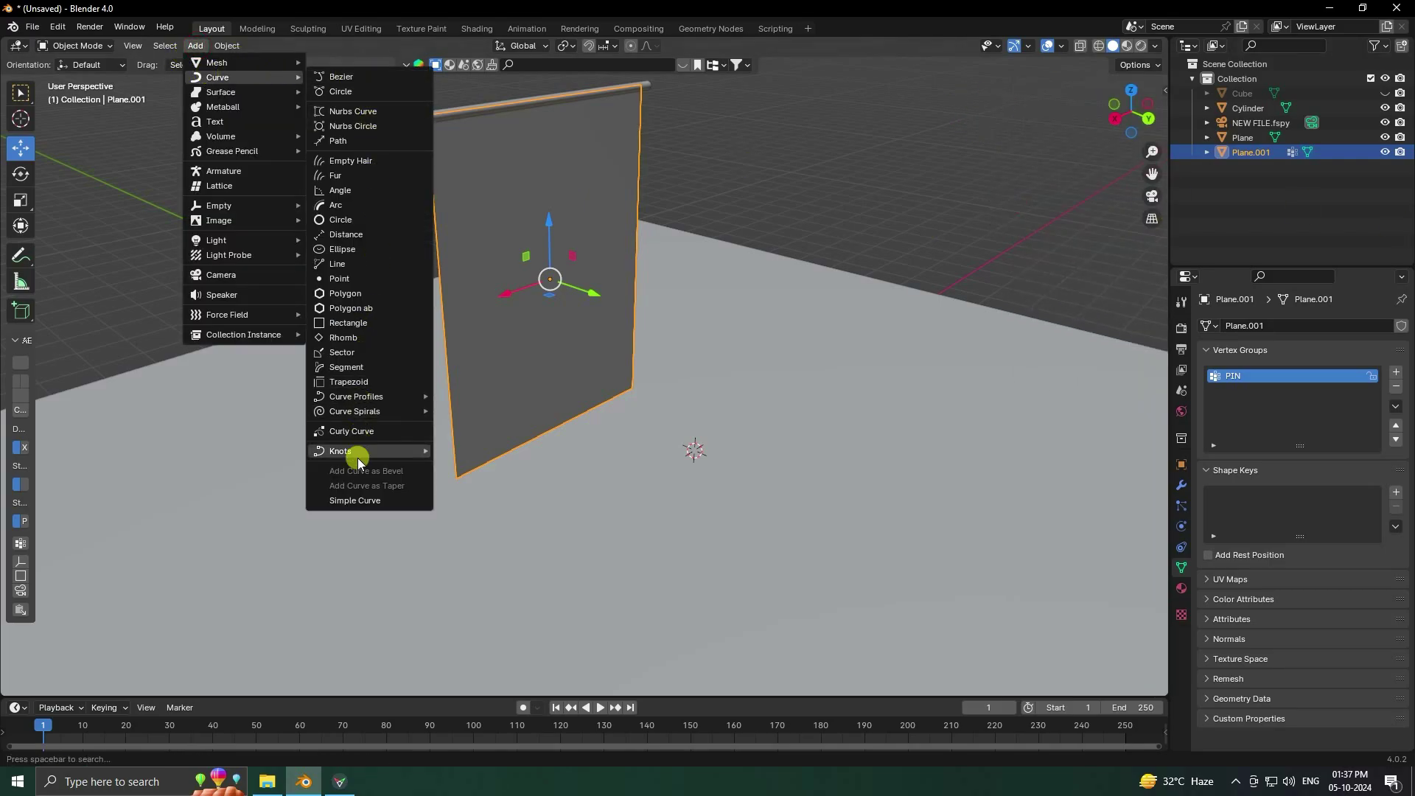
mouse_move(361, 413)
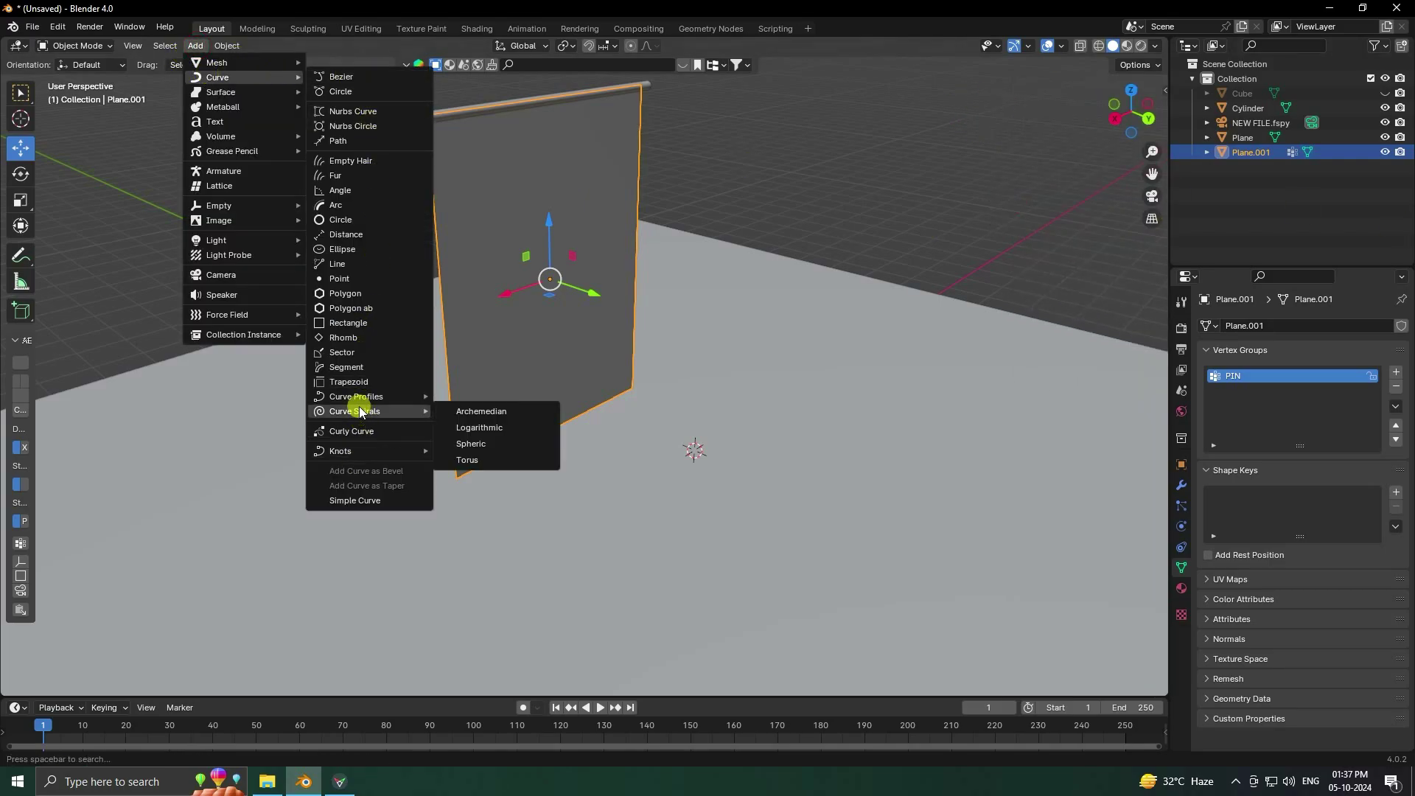
left_click(495, 410)
scroll(422, 444, "up", 3)
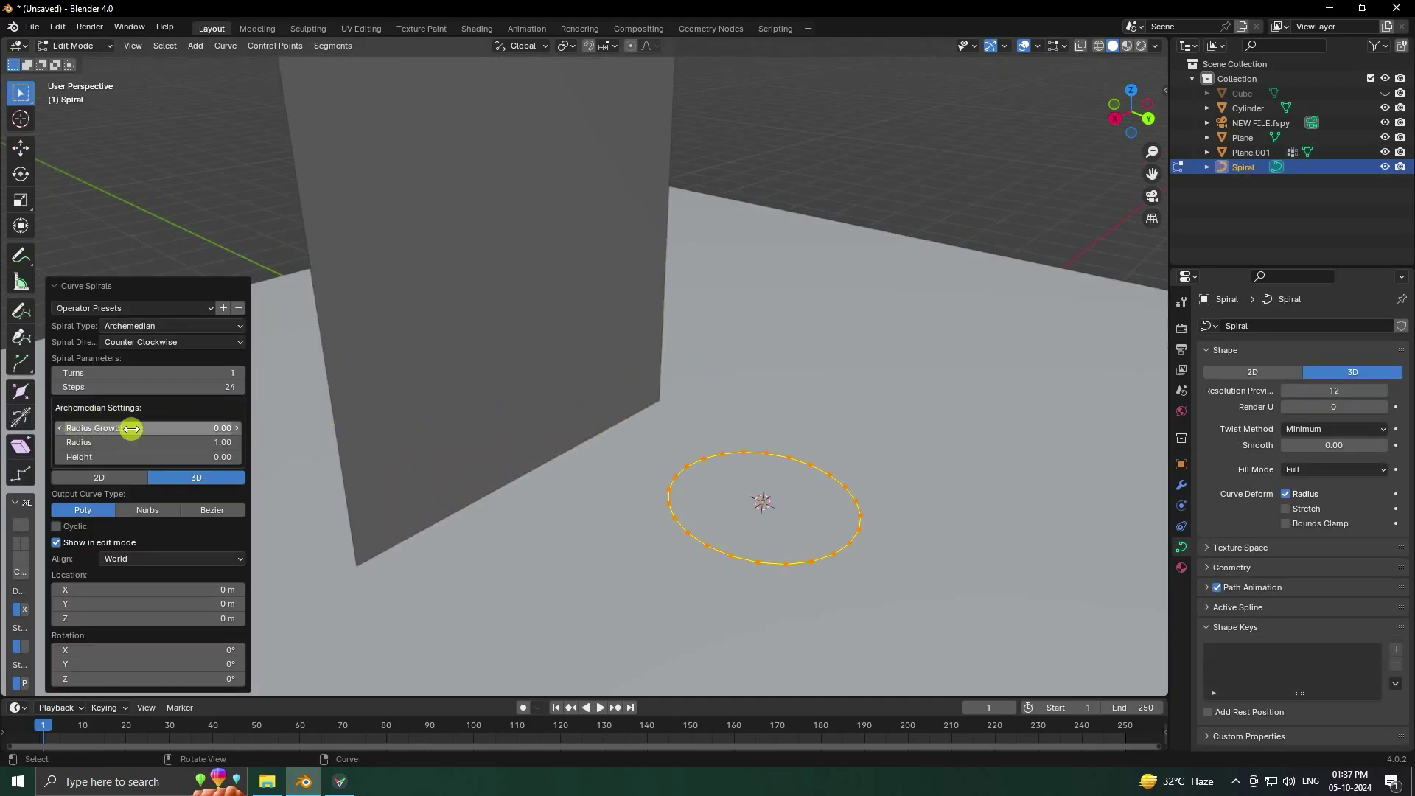
Step: Set the spiral's radius growth to 0.15 and its radius to 0.31
left_click_drag(131, 428, 95, 428)
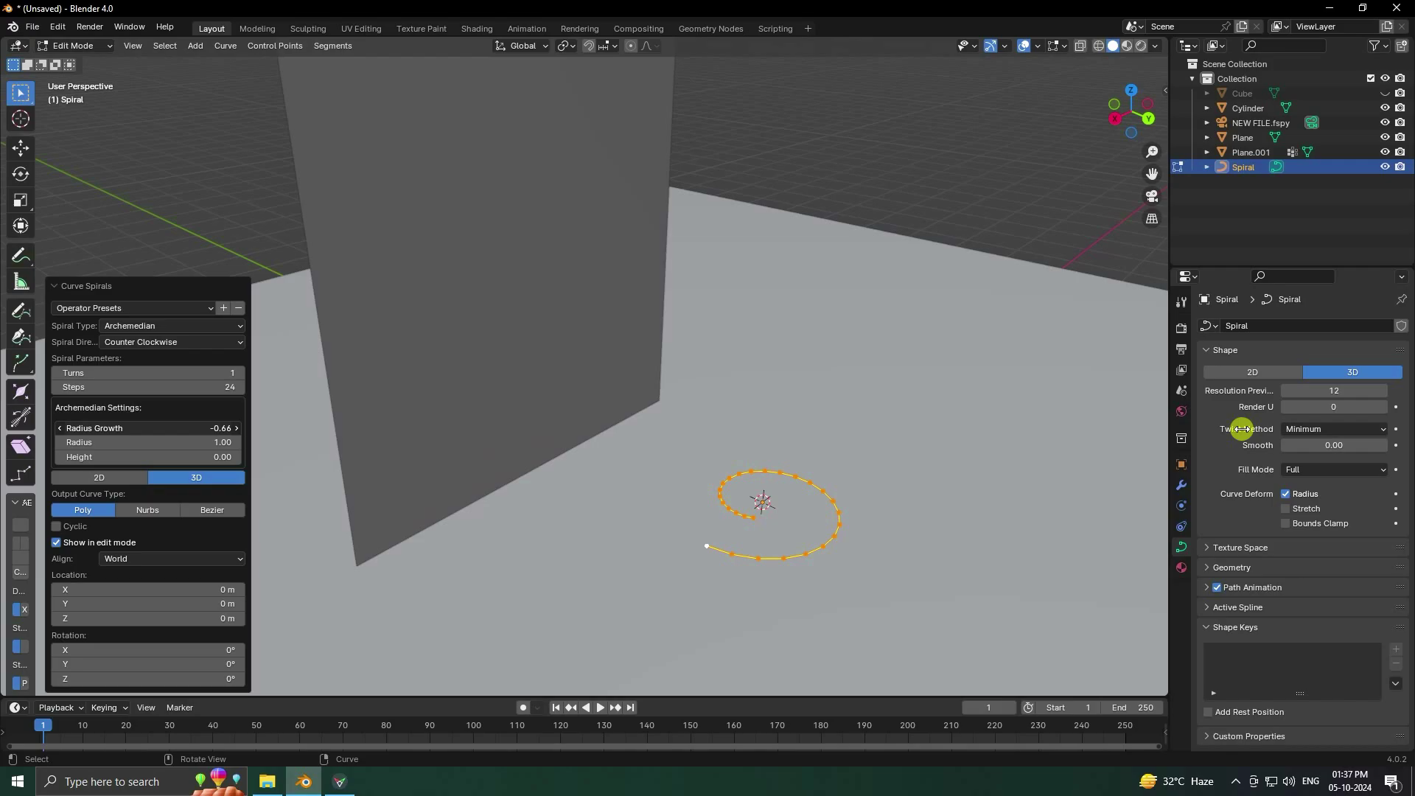
left_click_drag(1241, 429, 1258, 429)
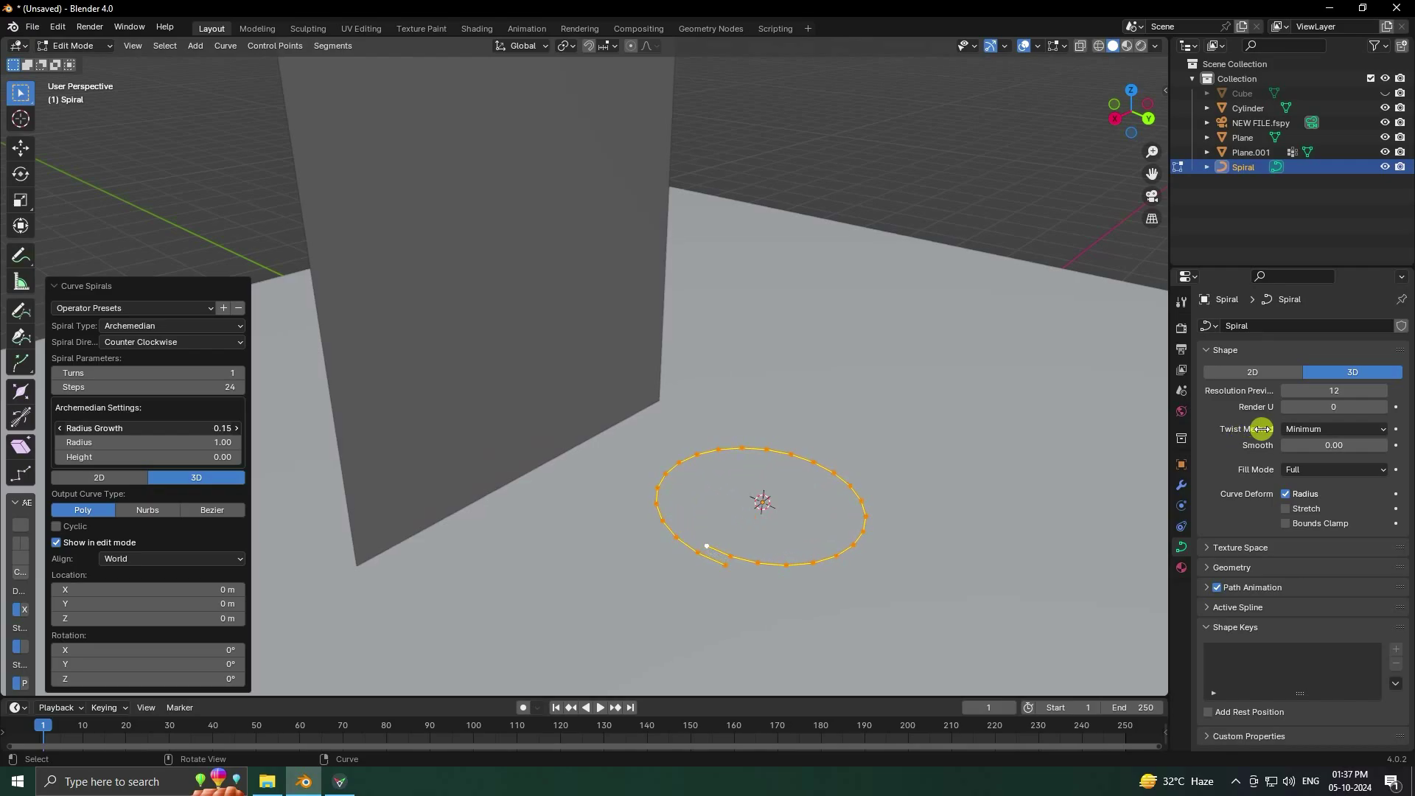
left_click_drag(103, 442, 1221, 445)
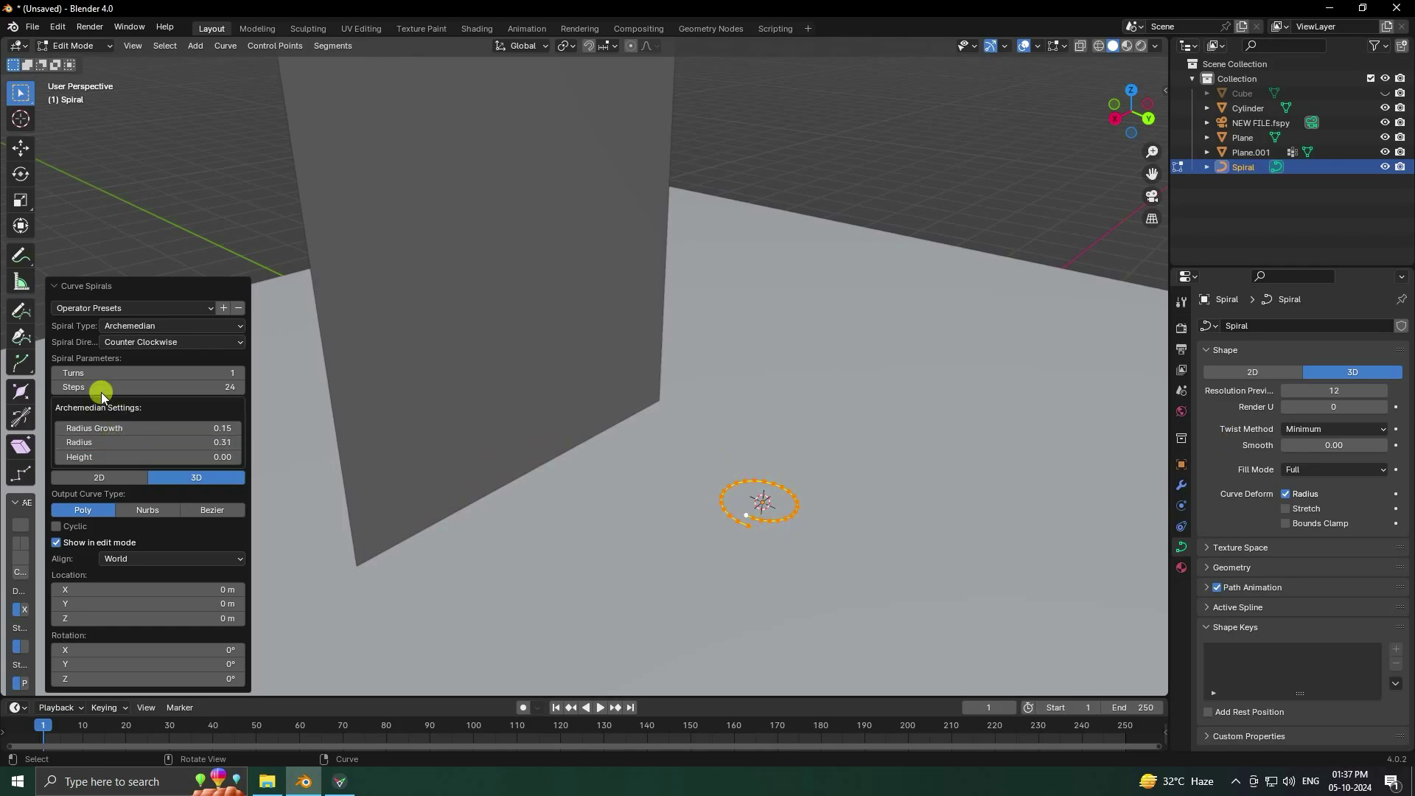
Step: Set the spiral to 5 turns and 40 steps
scroll(900, 511, "up", 2)
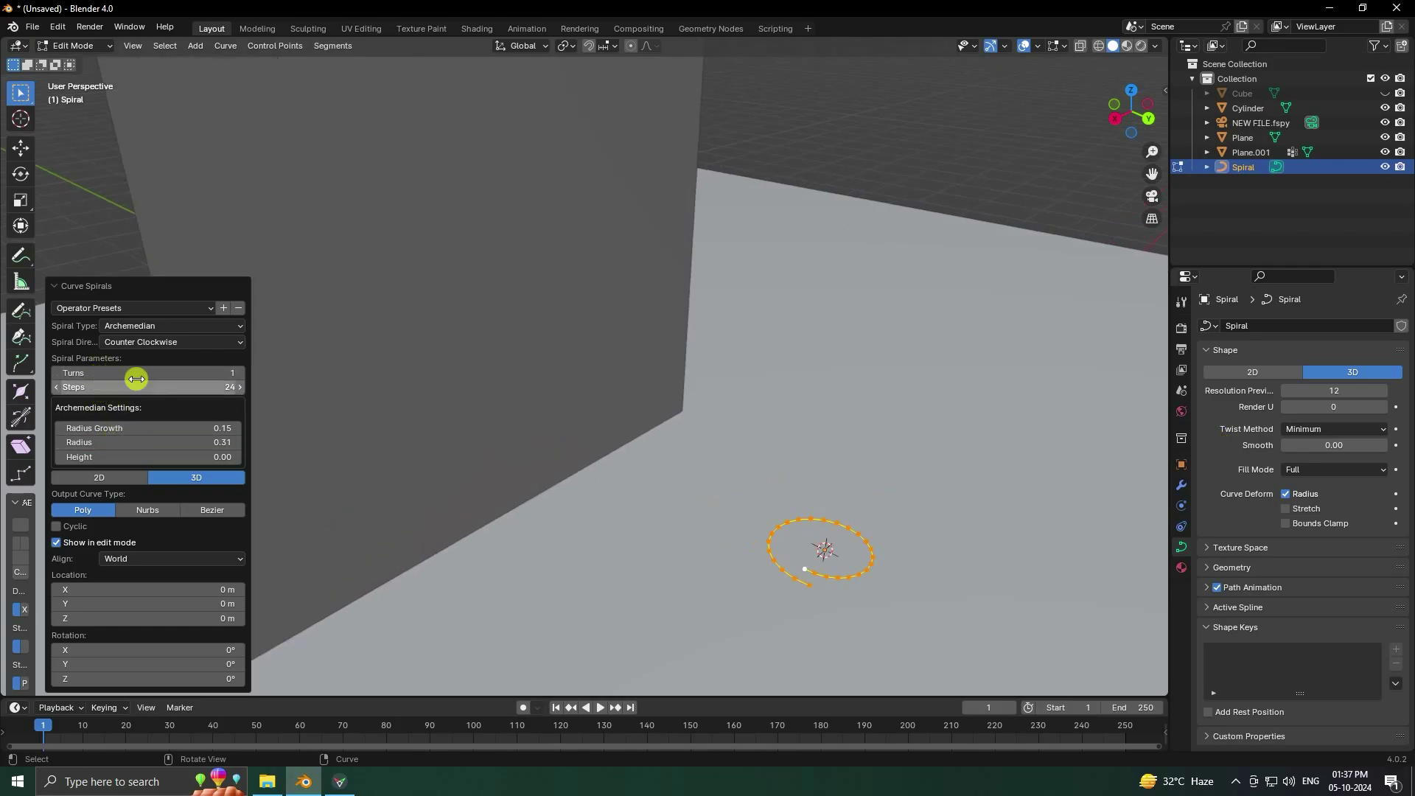
left_click(241, 373)
left_click(241, 373)
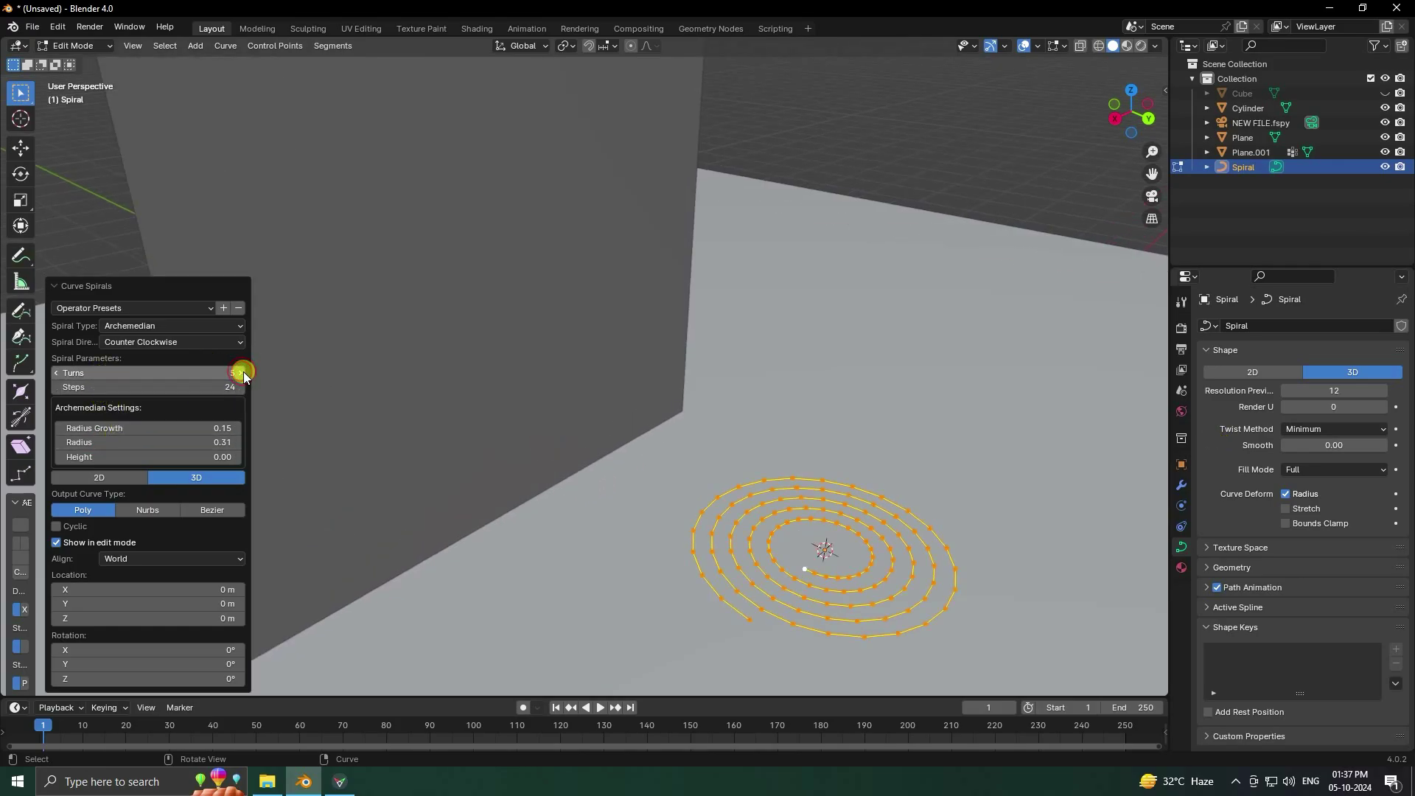
left_click(103, 387)
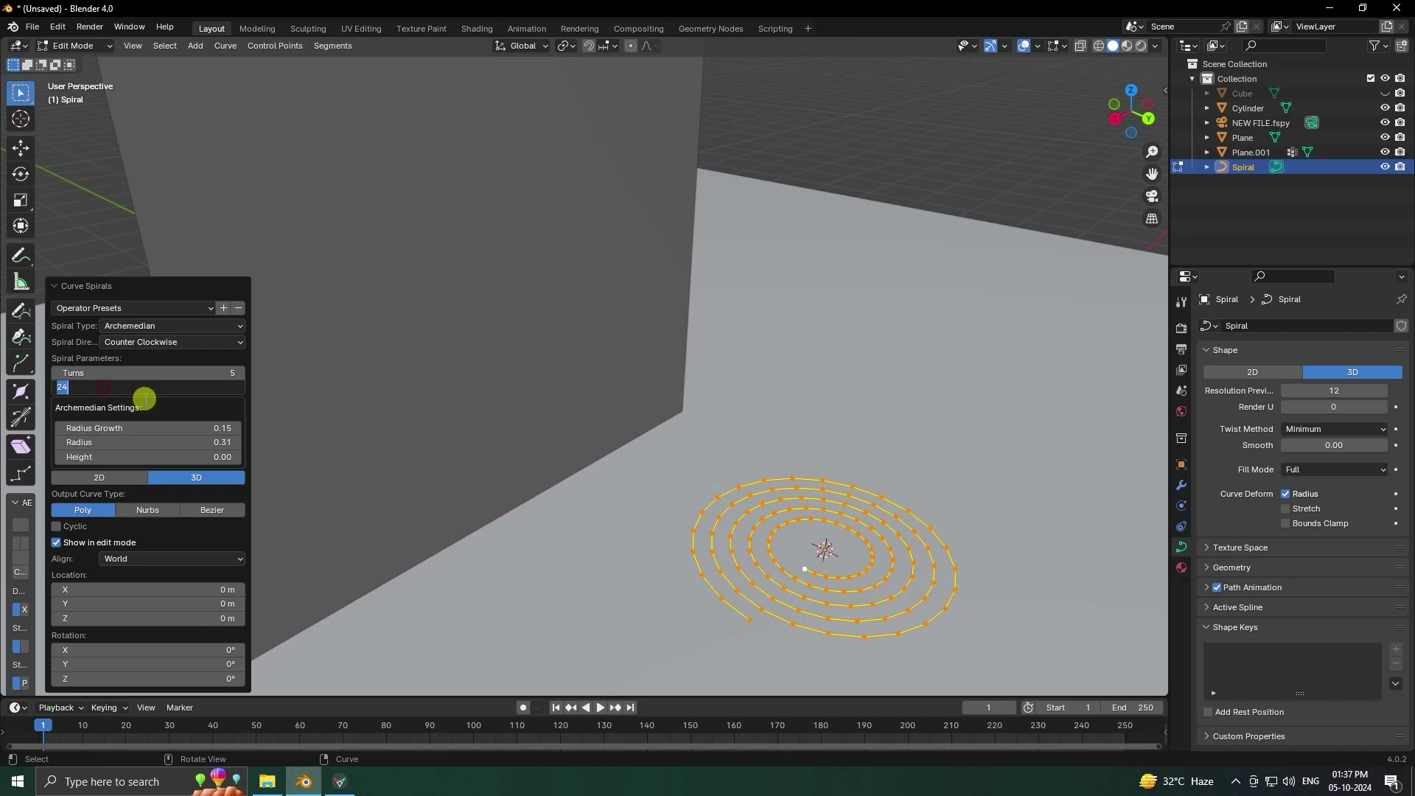
key("Return")
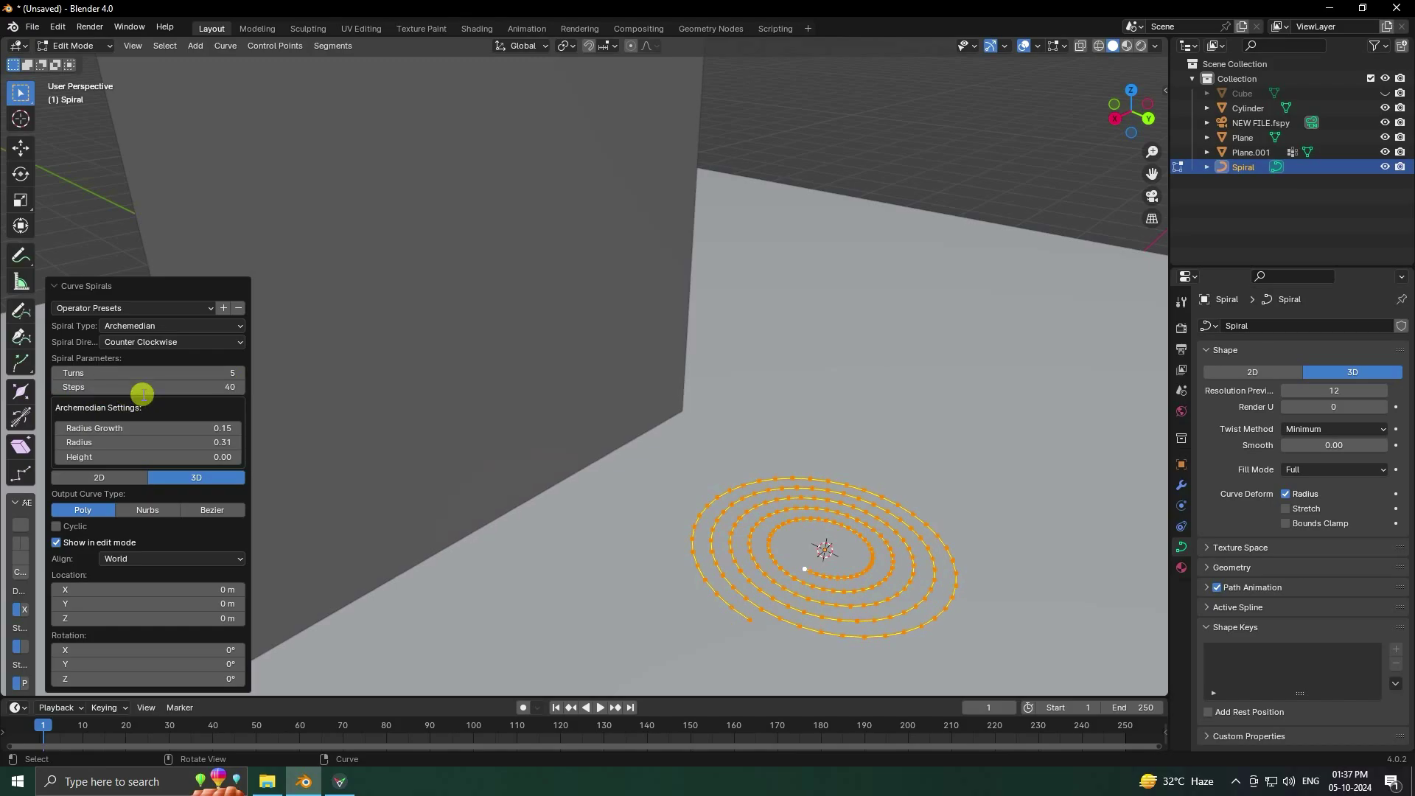
Step: Reduce the spiral's radius to 0.13 and return to Object Mode with the Move tool active
left_click(60, 442)
left_click(61, 442)
left_click(60, 442)
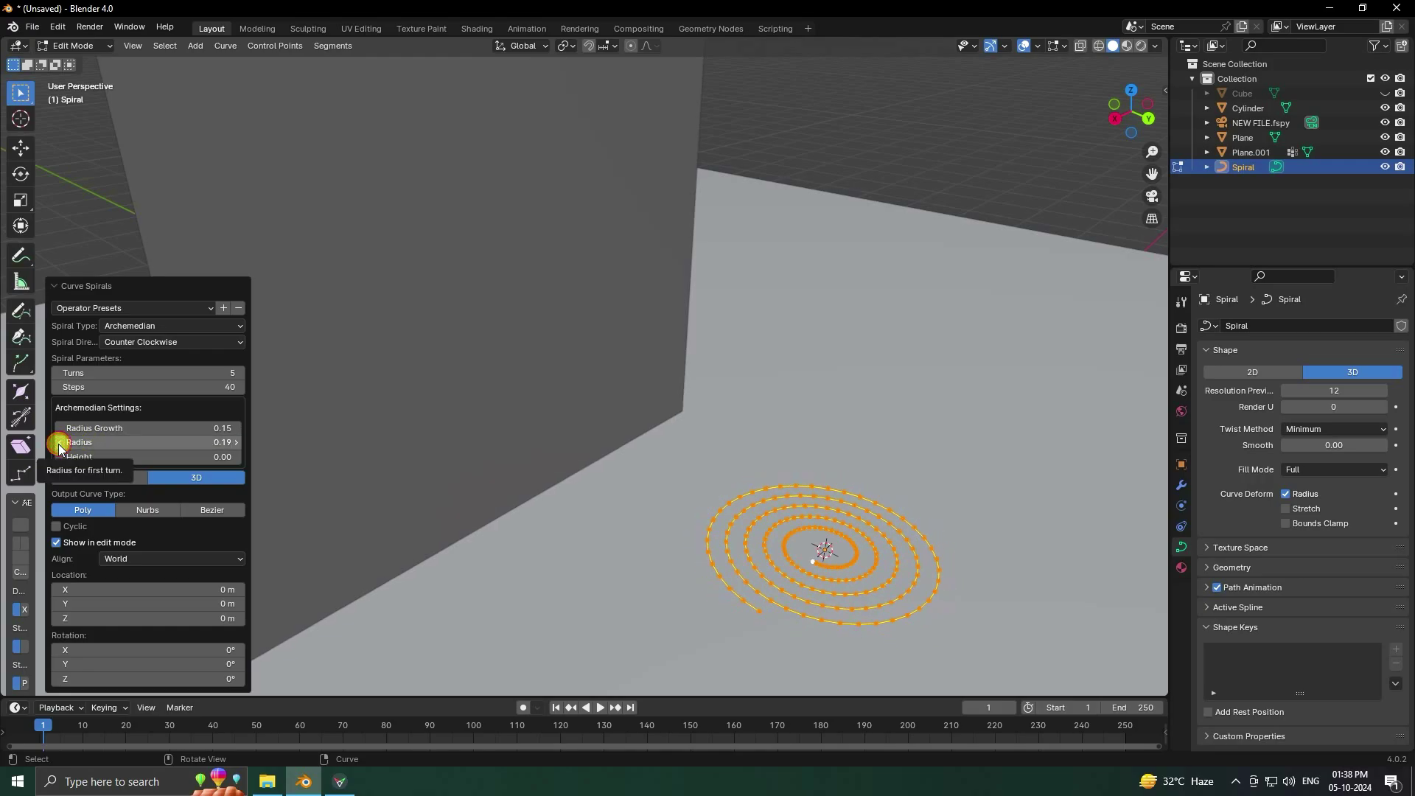
left_click(61, 442)
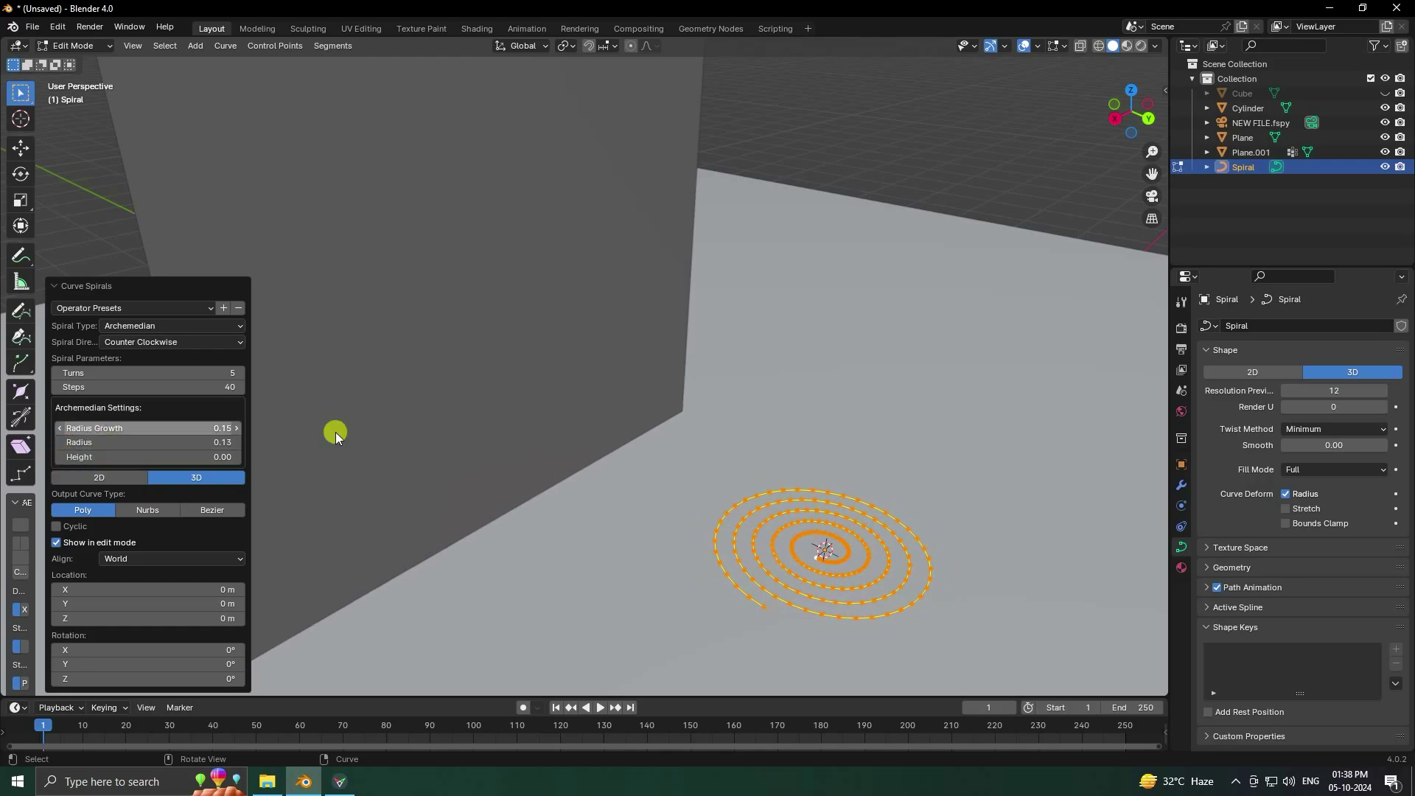
middle_click_drag(336, 434, 746, 511)
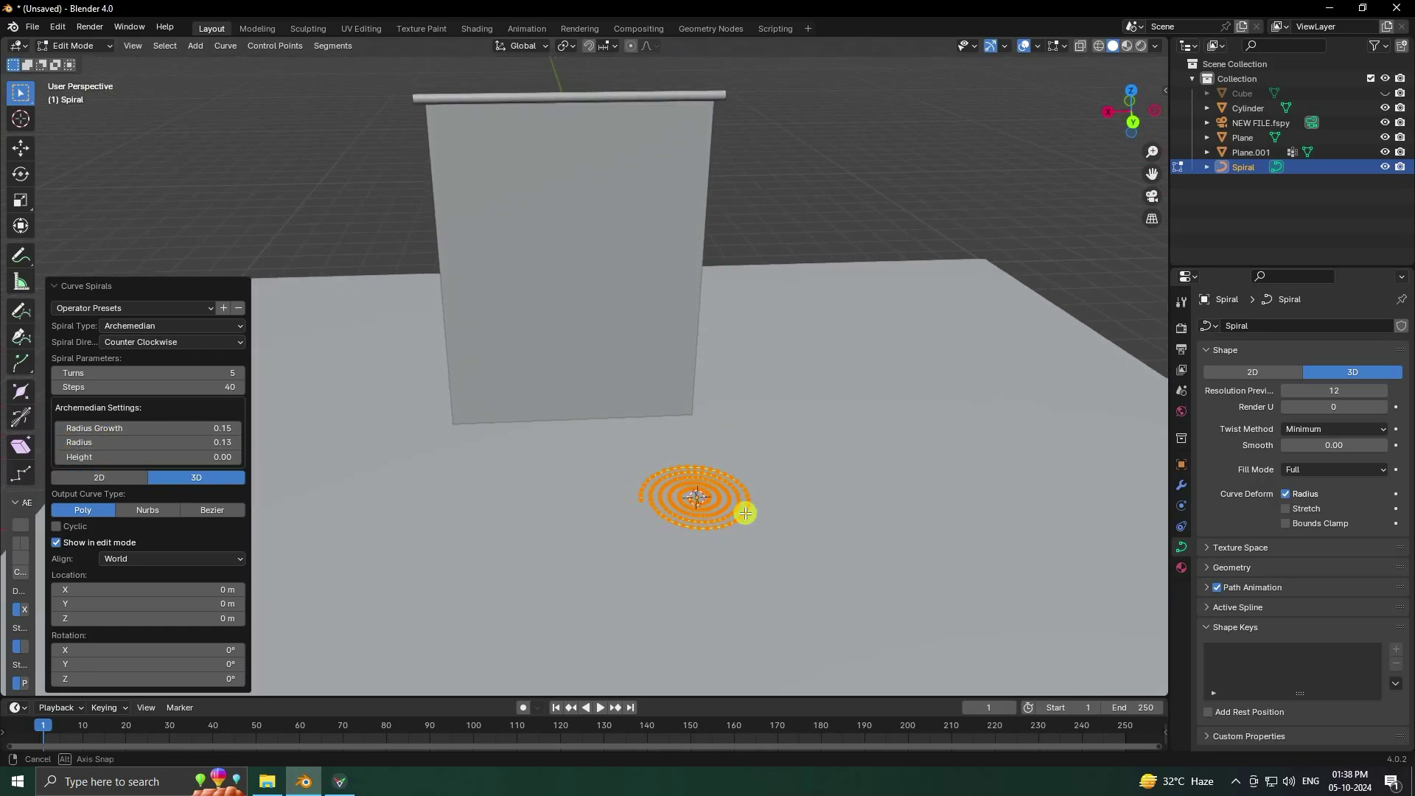
left_click(20, 147)
left_click(76, 45)
left_click(74, 49)
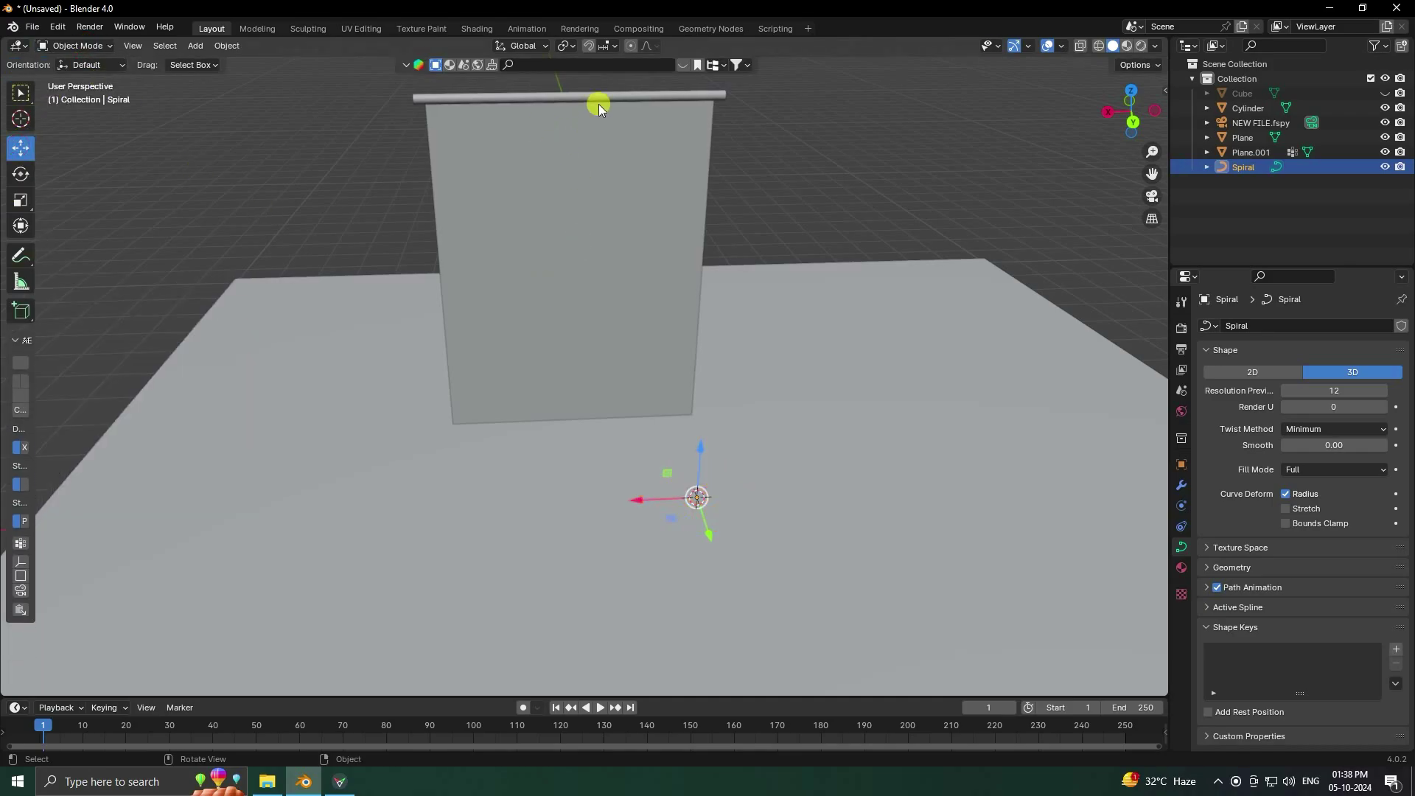
Step: Move the spiral onto the middle of the rod, to about X 1.91 m, Y -1.56 m, Z 5.84 m
key("KP_1")
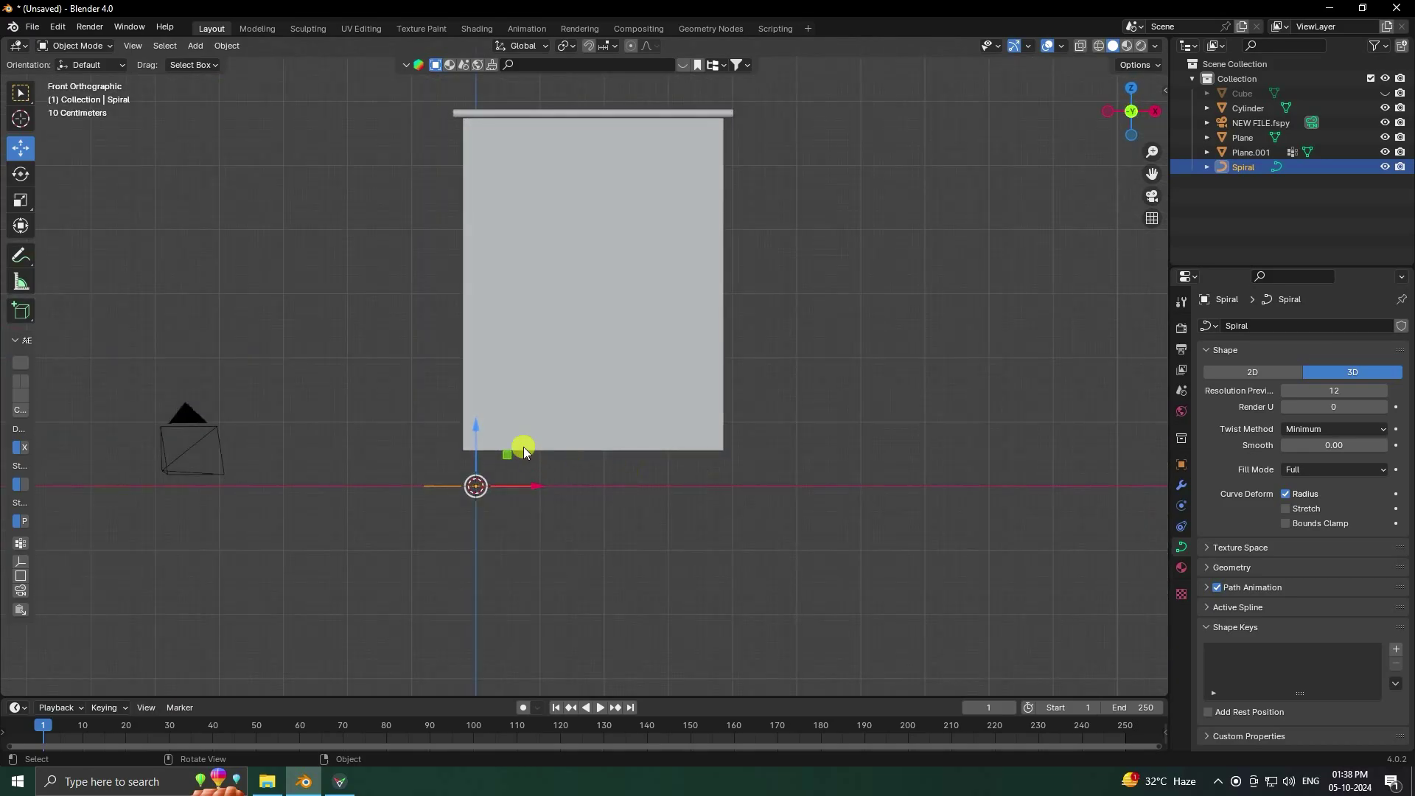
left_click_drag(477, 423, 648, 120)
middle_click_drag(648, 120, 793, 384)
scroll(688, 331, "up", 5)
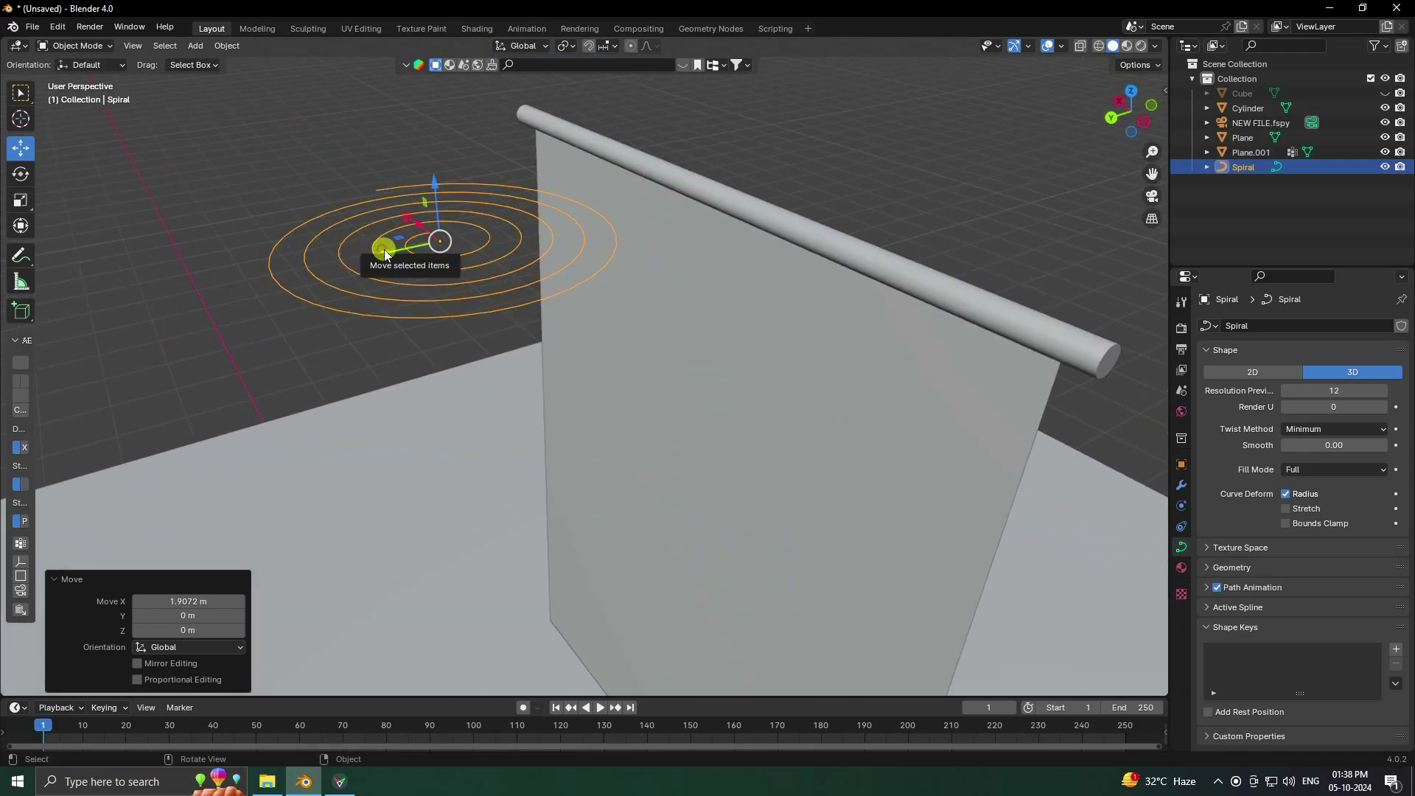
left_click_drag(384, 249, 702, 224)
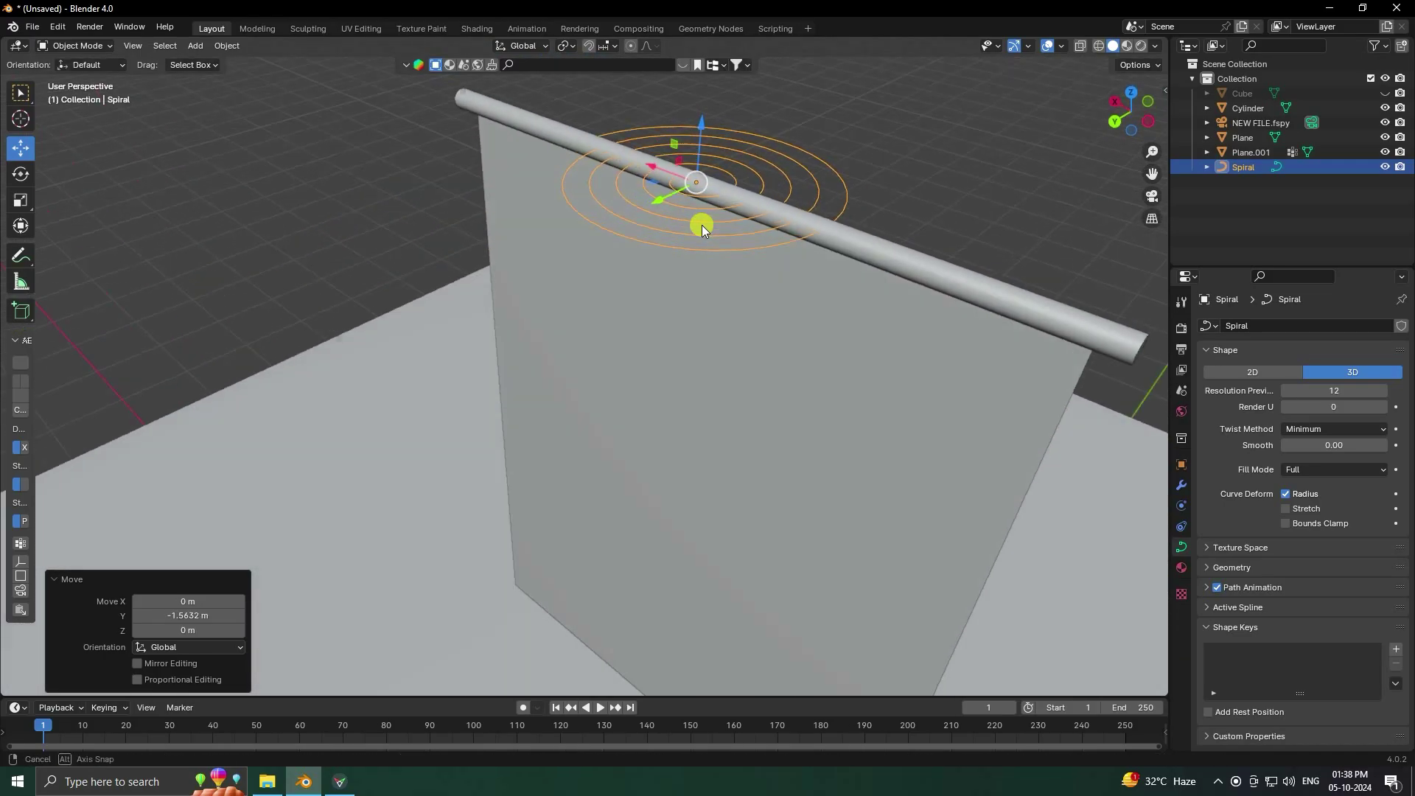
middle_click_drag(701, 224, 865, 202)
key("KP_0")
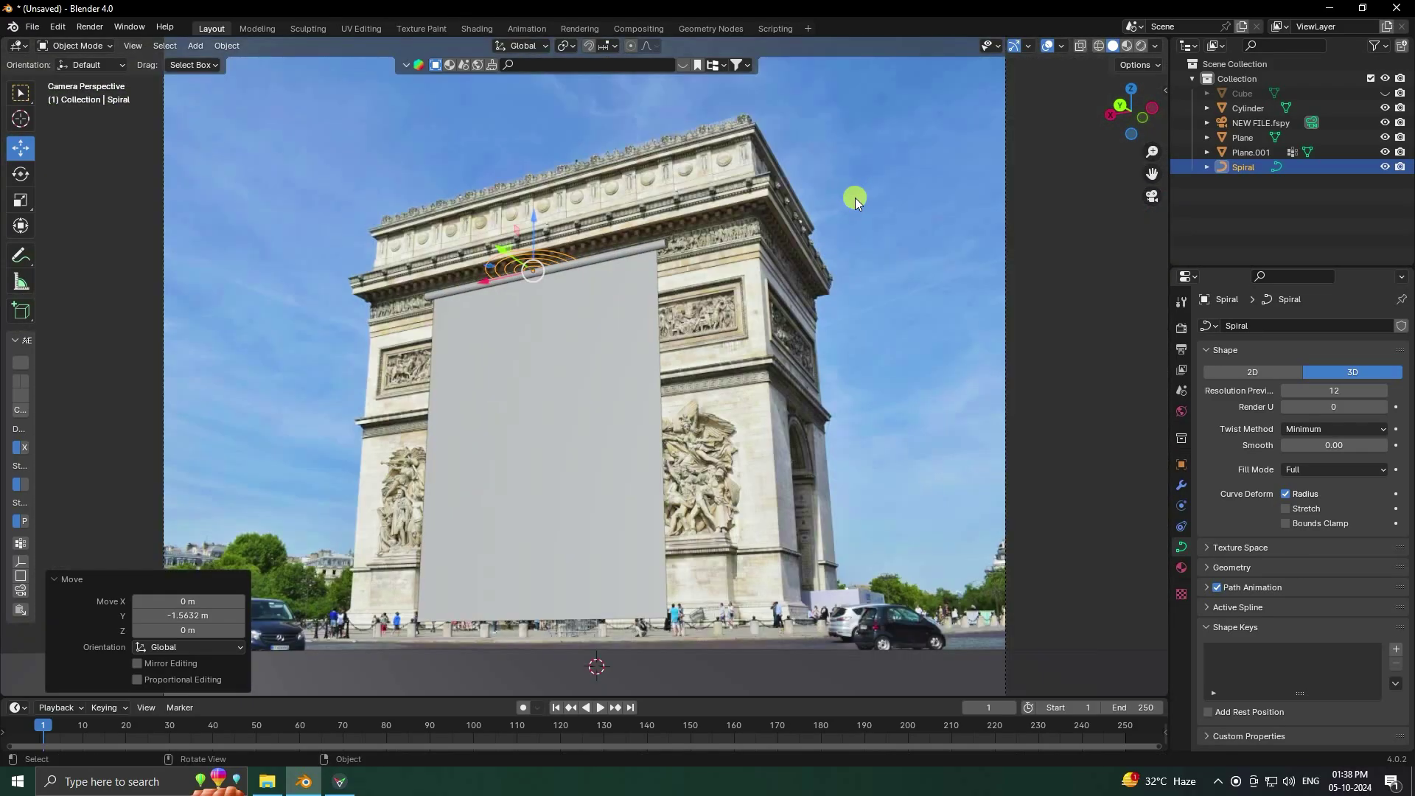
middle_click_drag(551, 320, 811, 442)
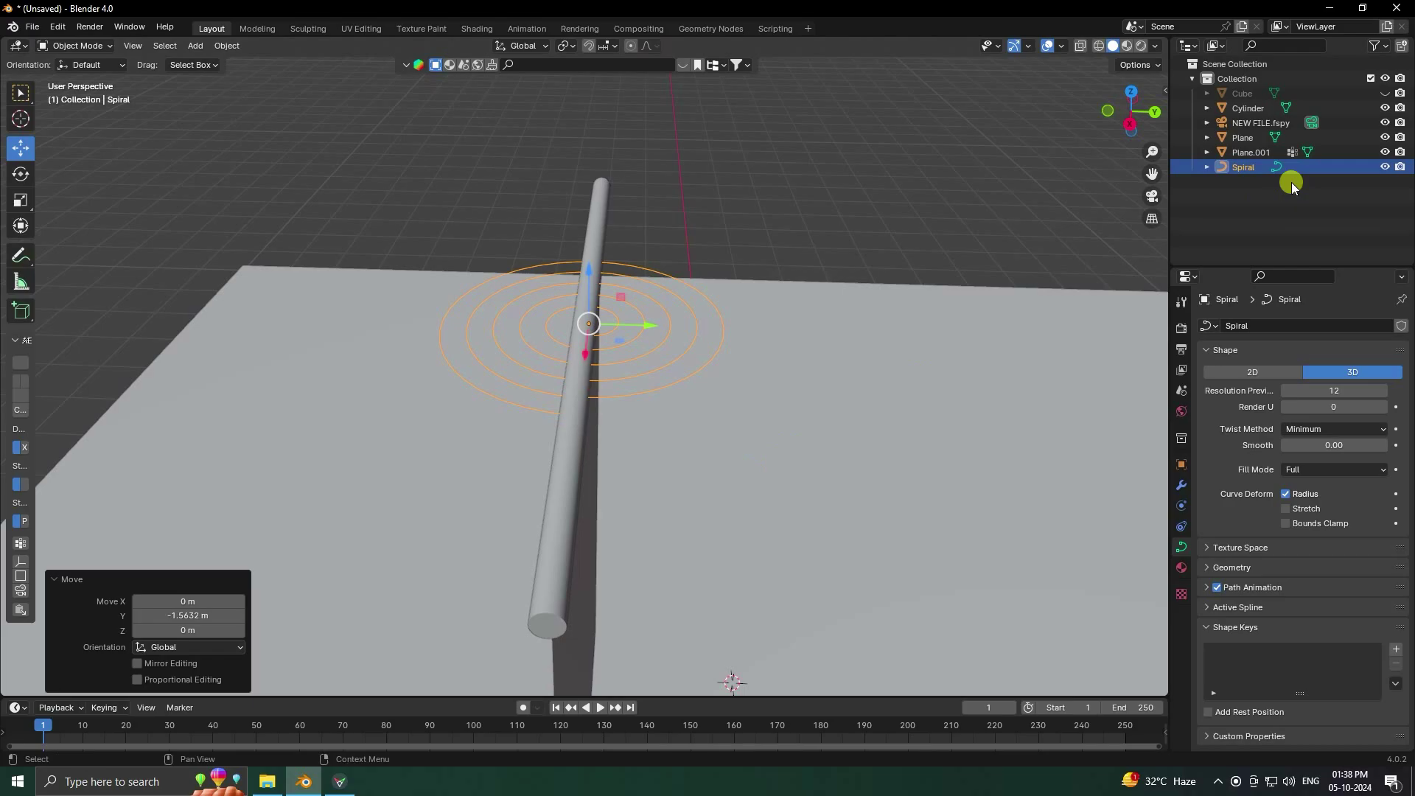
Step: Set the spiral's rotation to 90° on X and -90° on Z so it stands around the rod
left_click(1229, 167)
left_click(1182, 464)
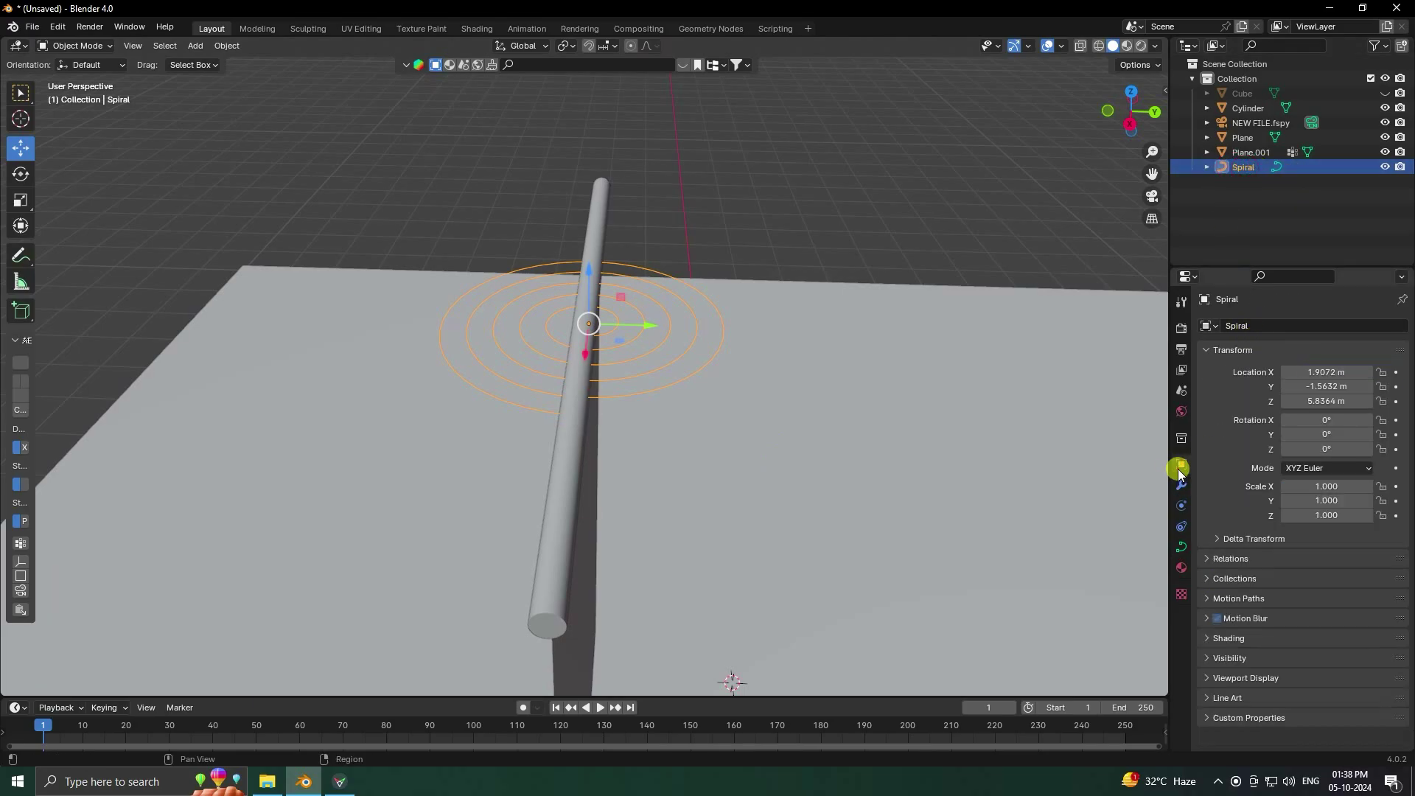
double_click(1318, 418)
type("90")
key("Return")
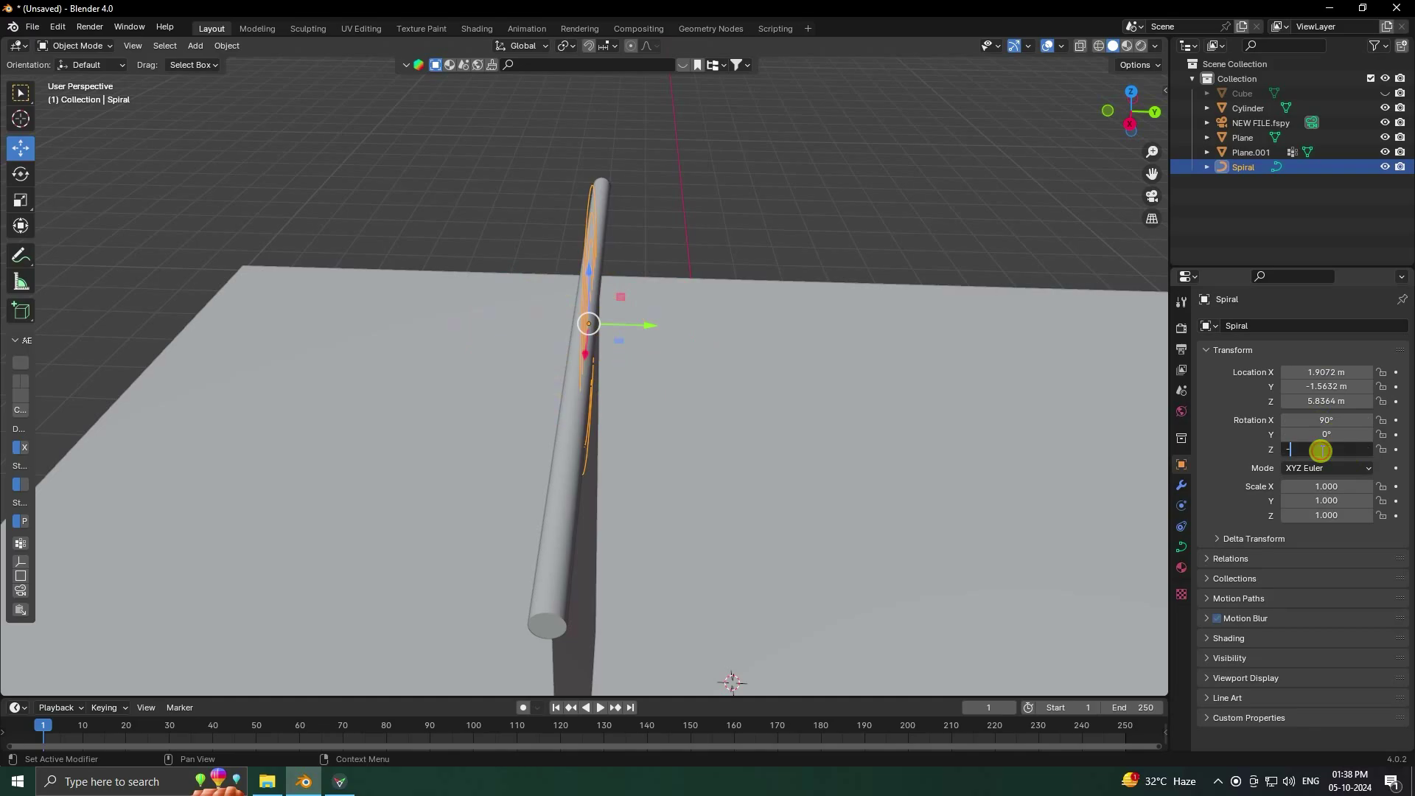
left_click(1321, 450)
type("-90")
key("Return")
middle_click_drag(818, 447, 353, 268)
scroll(353, 268, "up", 3)
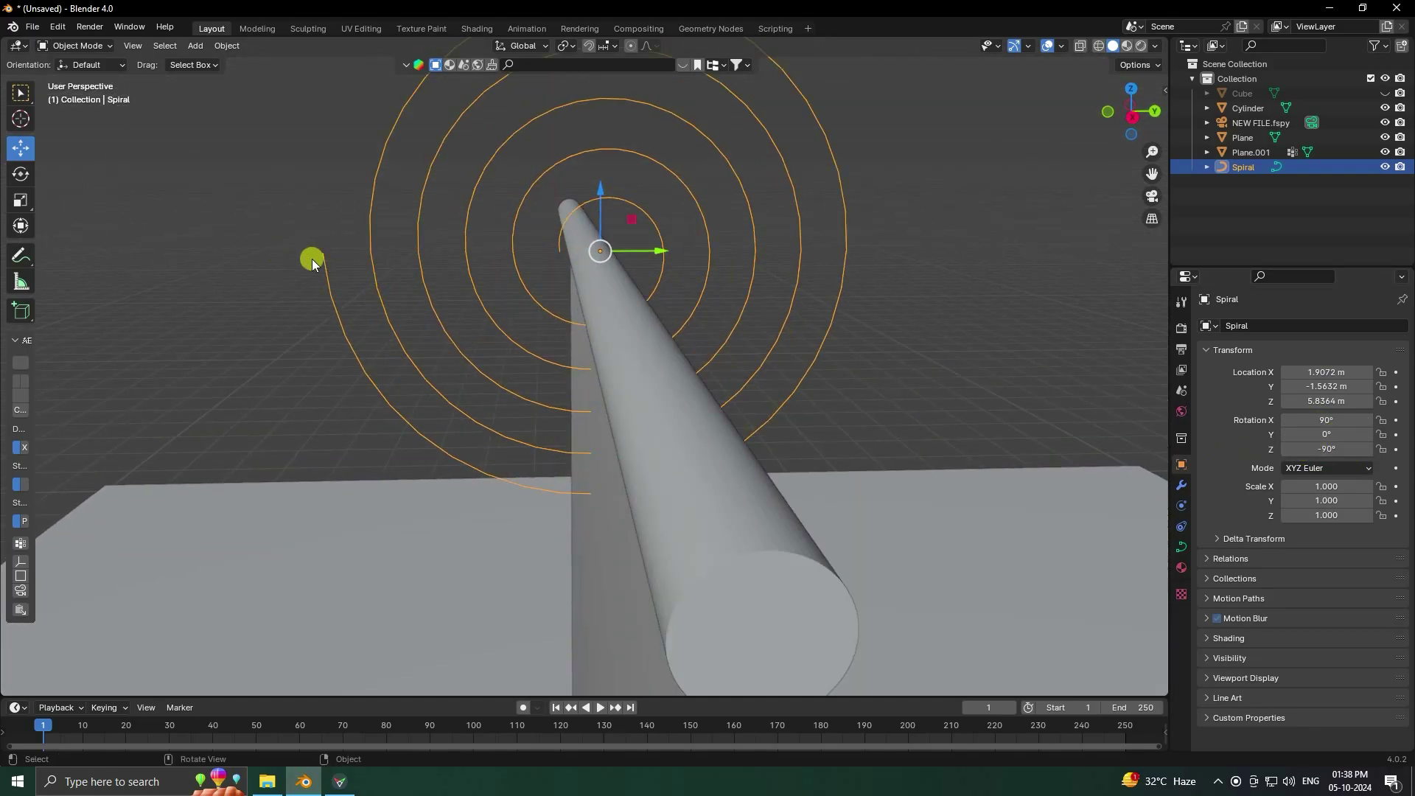
Step: Align the X locations of the spiral and the rod to the banner plane, with the banner plane as the active object
middle_click_drag(312, 251, 479, 319)
scroll(532, 329, "down", 4)
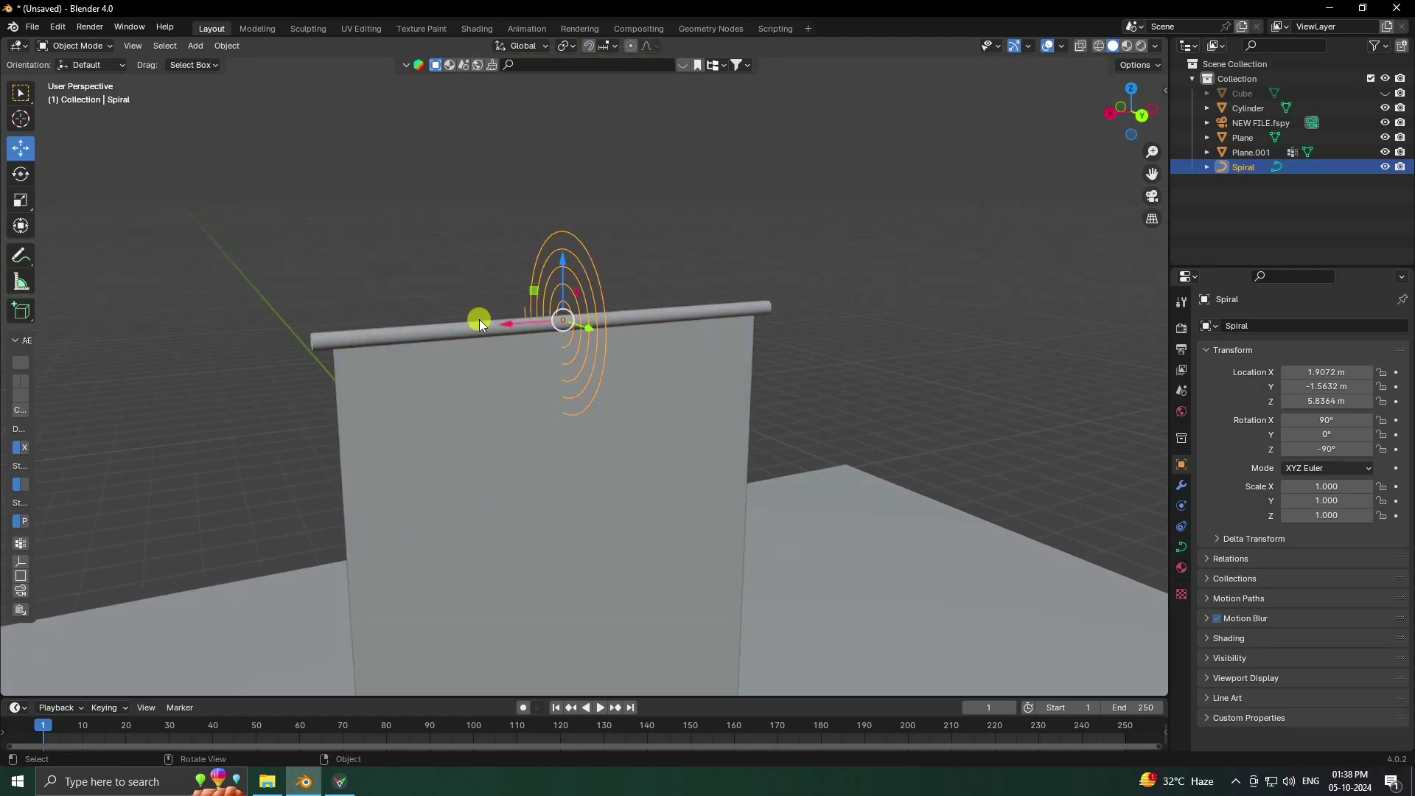
left_click(467, 335, "shift")
left_click(457, 410, "shift")
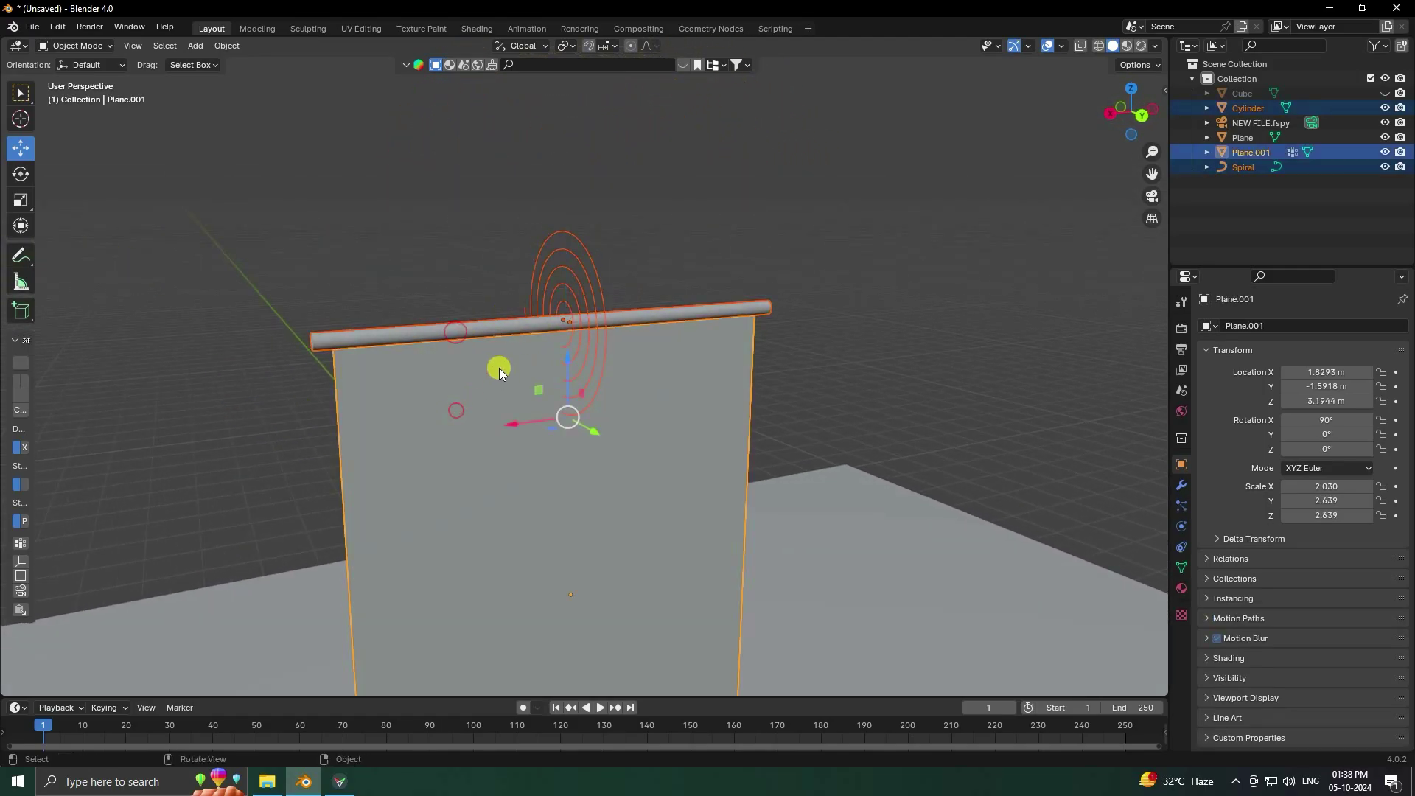
scroll(528, 295, "up", 2)
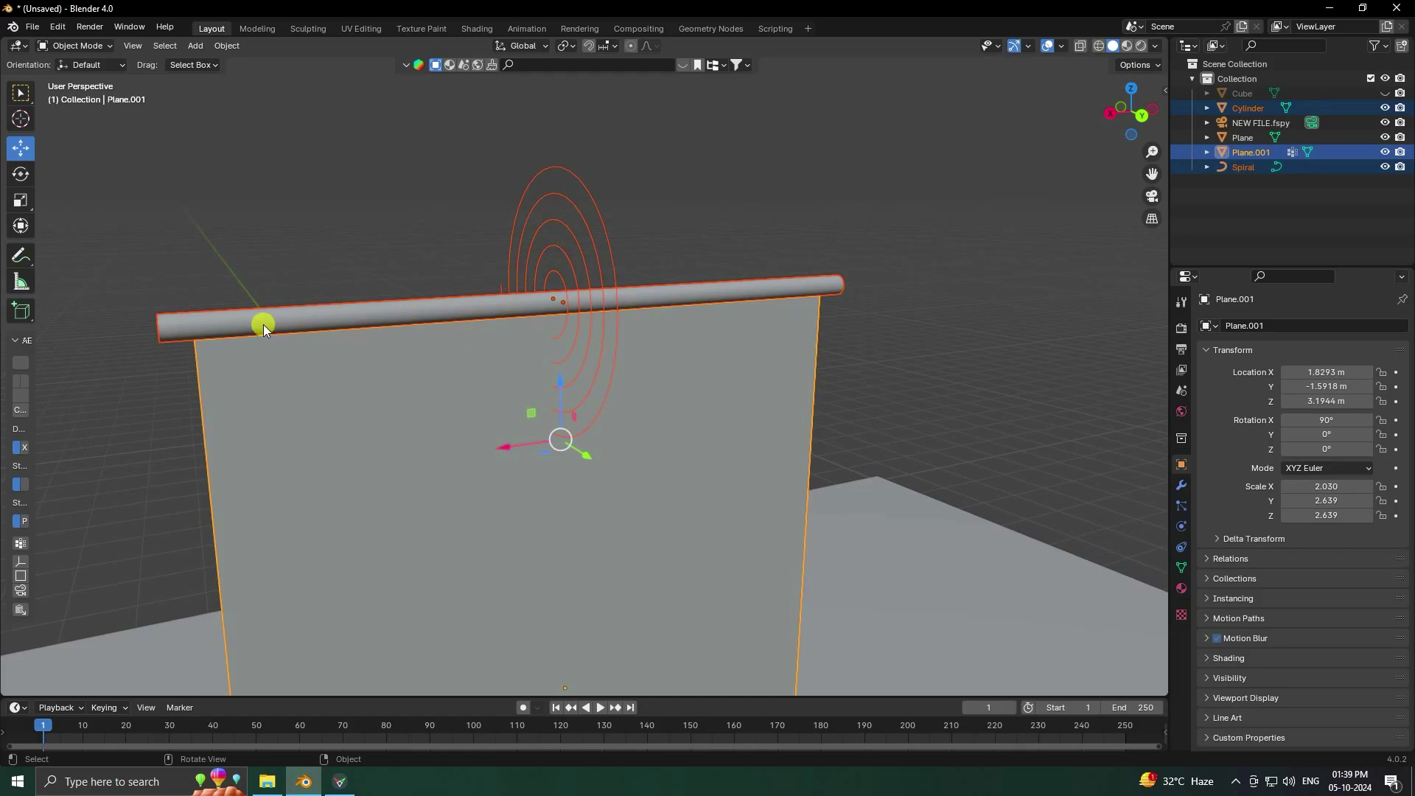
left_click(1165, 90)
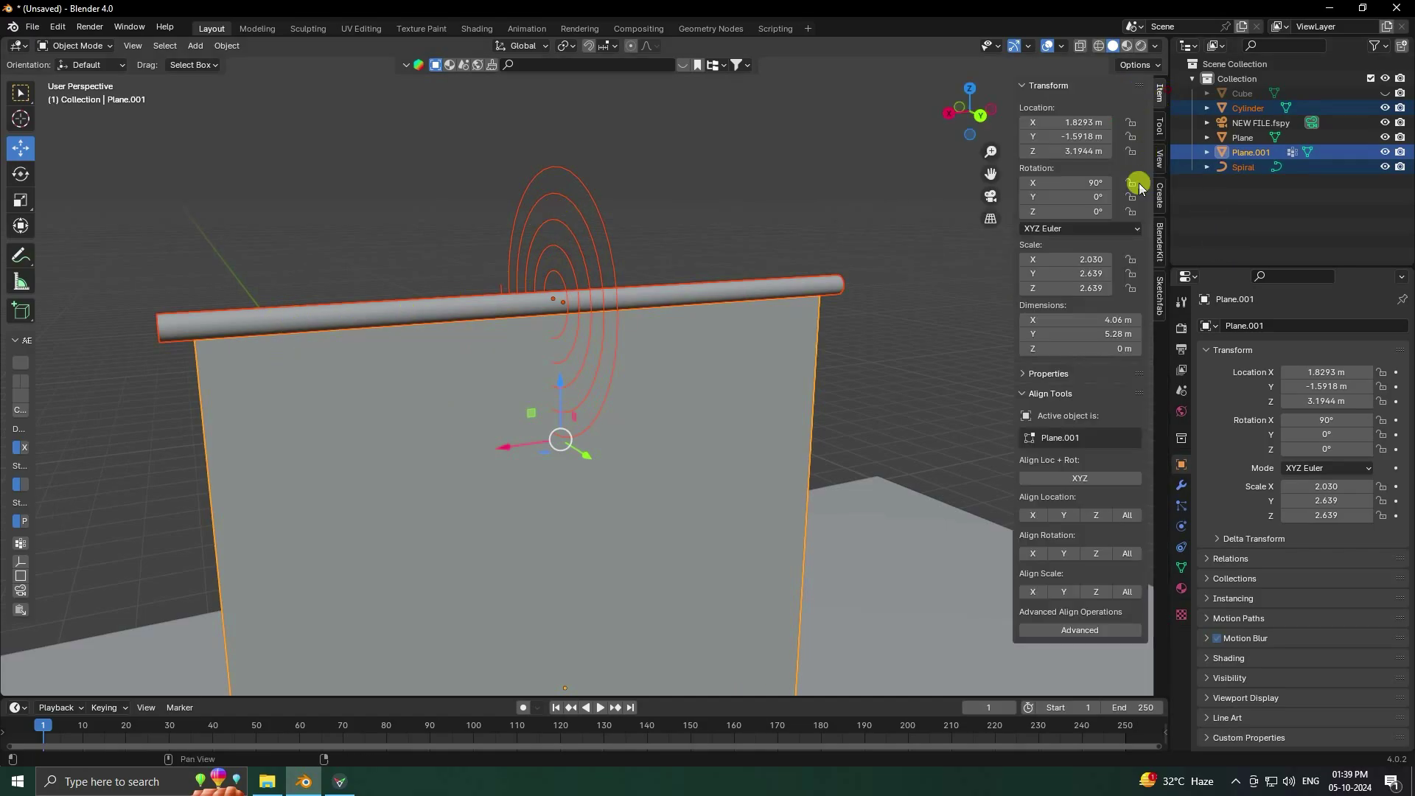
left_click(1034, 515)
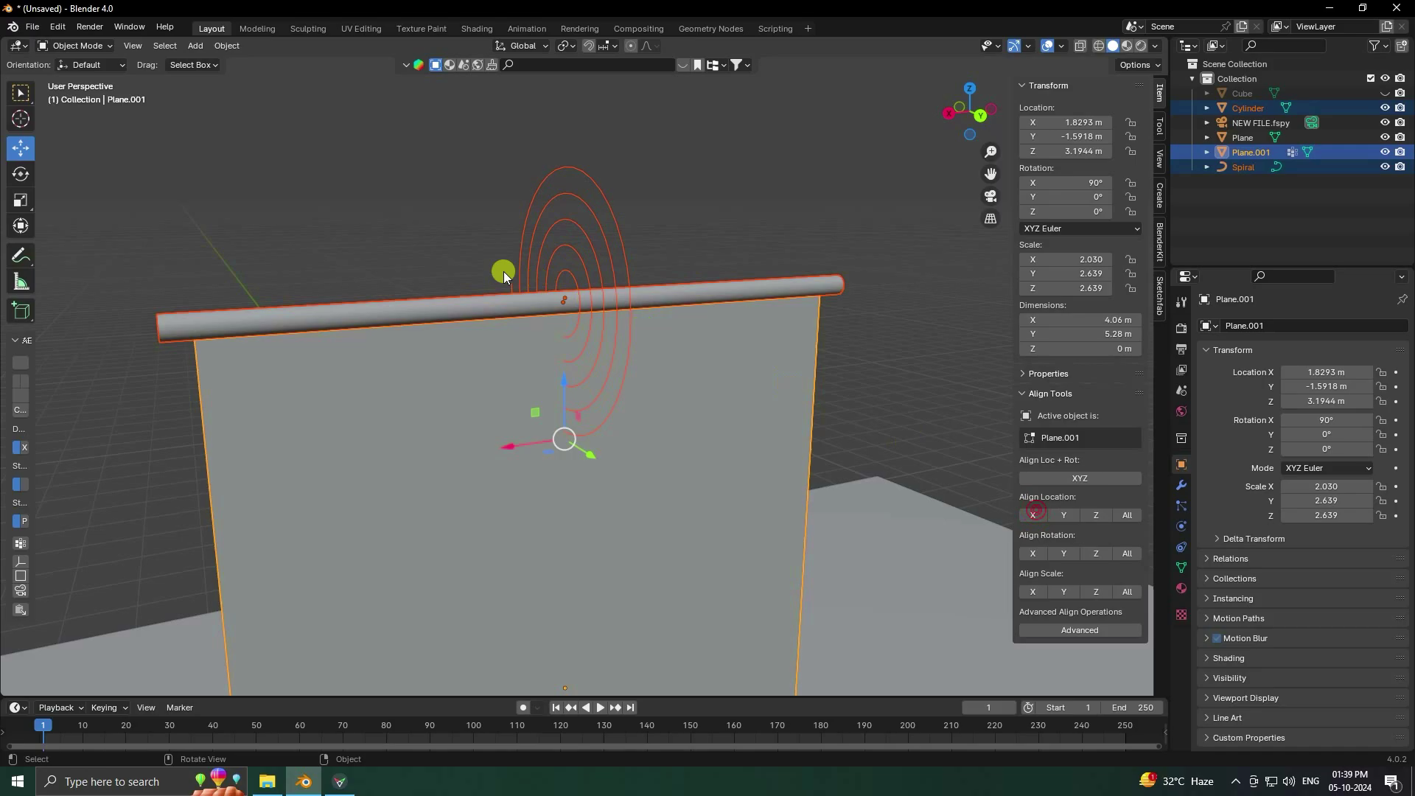
scroll(601, 303, "up", 2)
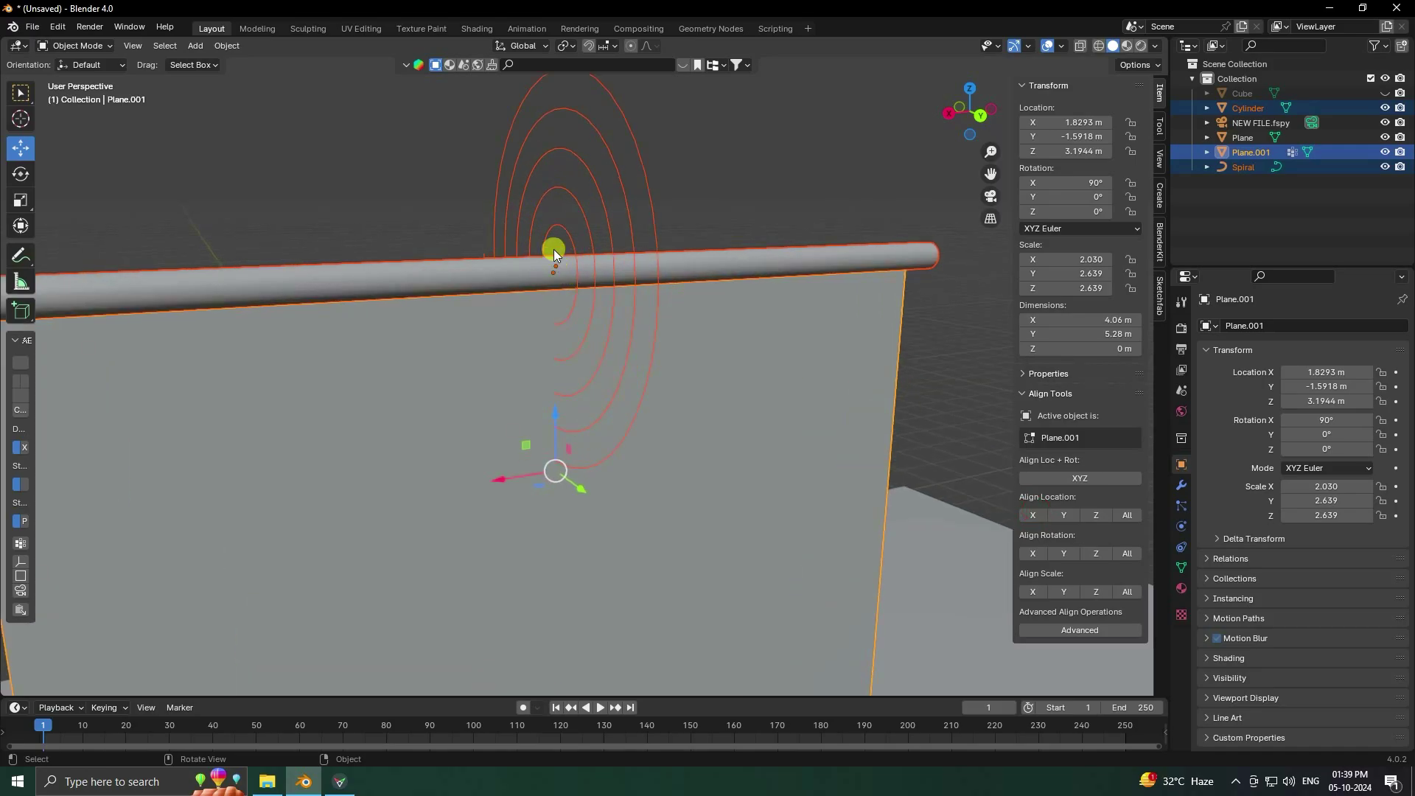
scroll(616, 314, "down", 3)
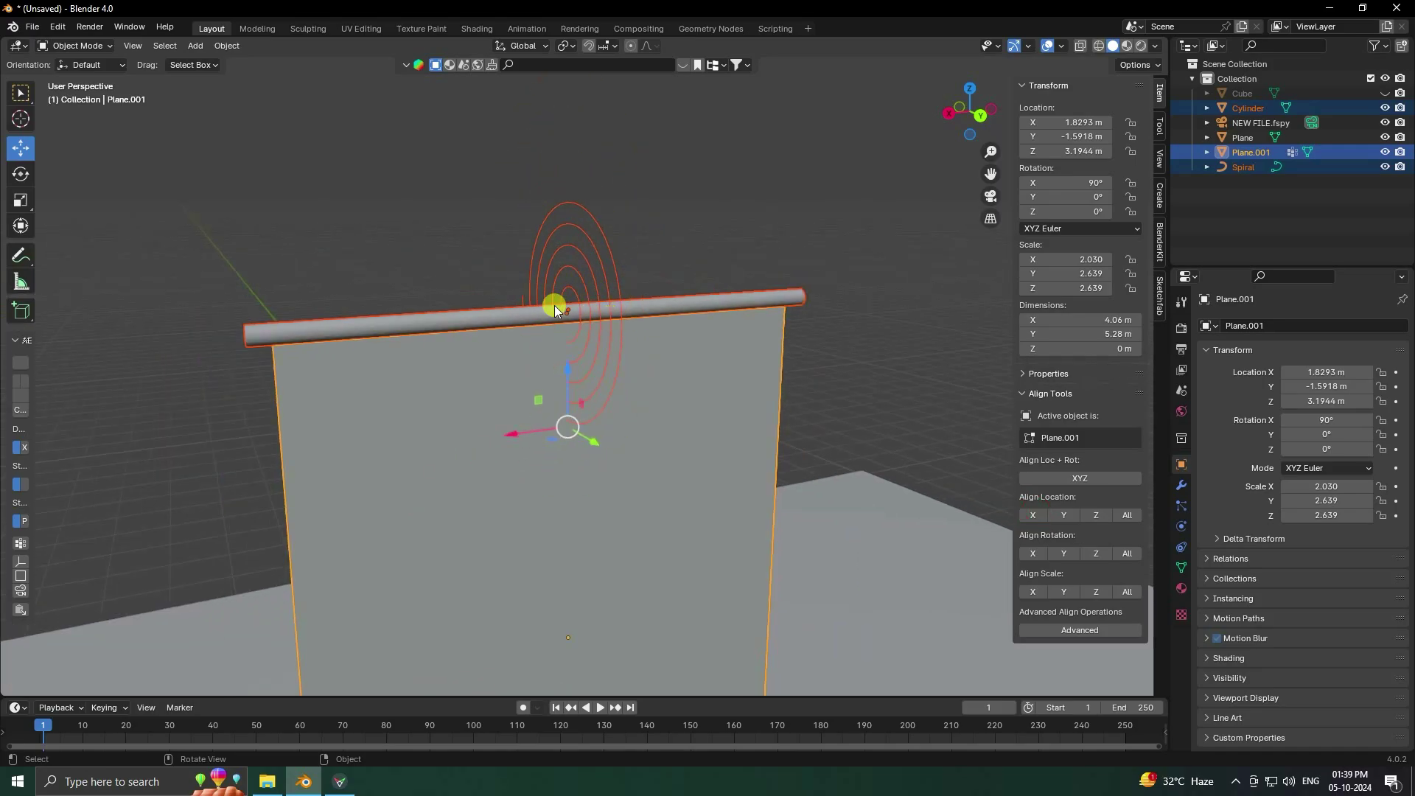
Step: Select only the spiral and shift it about 0.19 m along X
left_click(702, 209)
left_click(566, 286)
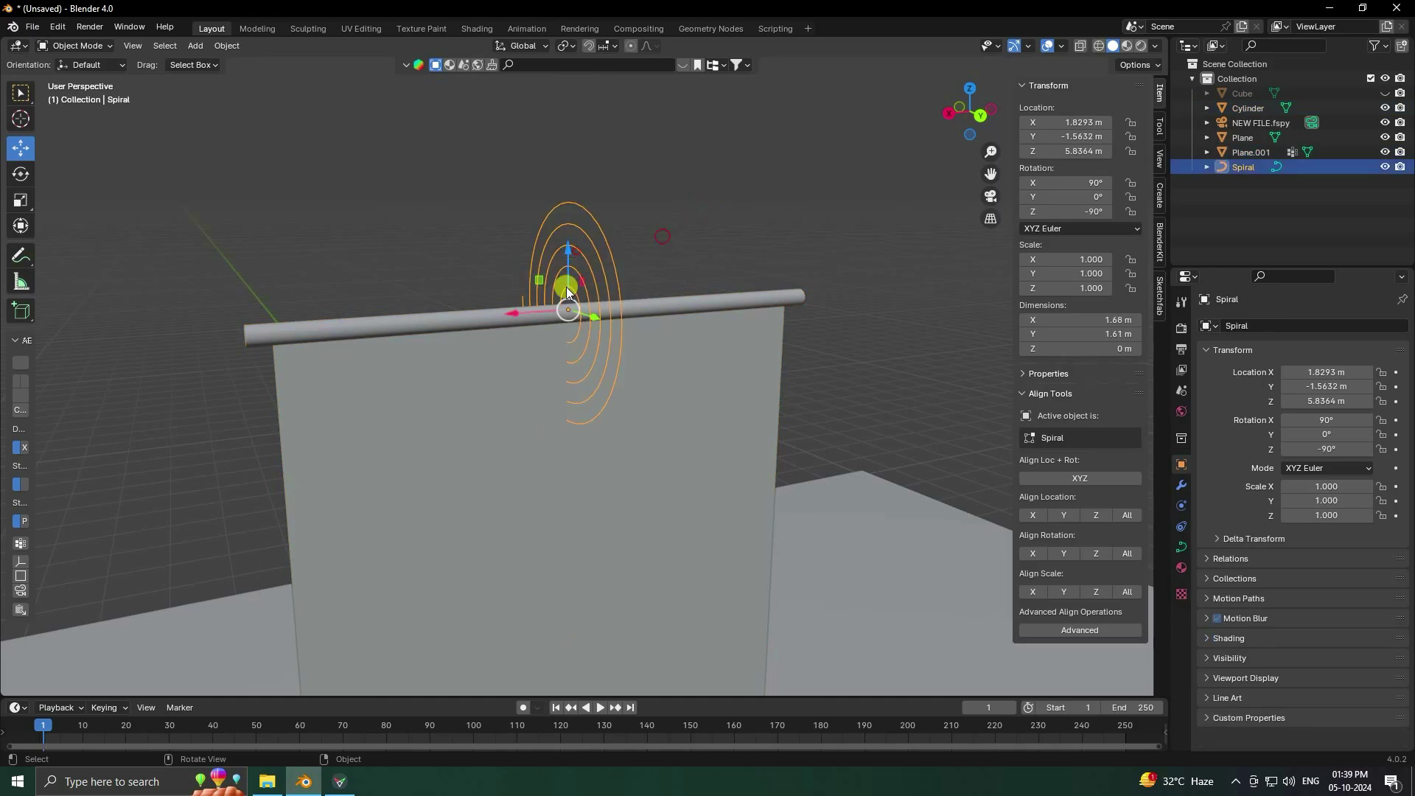
scroll(588, 279, "up", 2)
left_click_drag(517, 287, 425, 314)
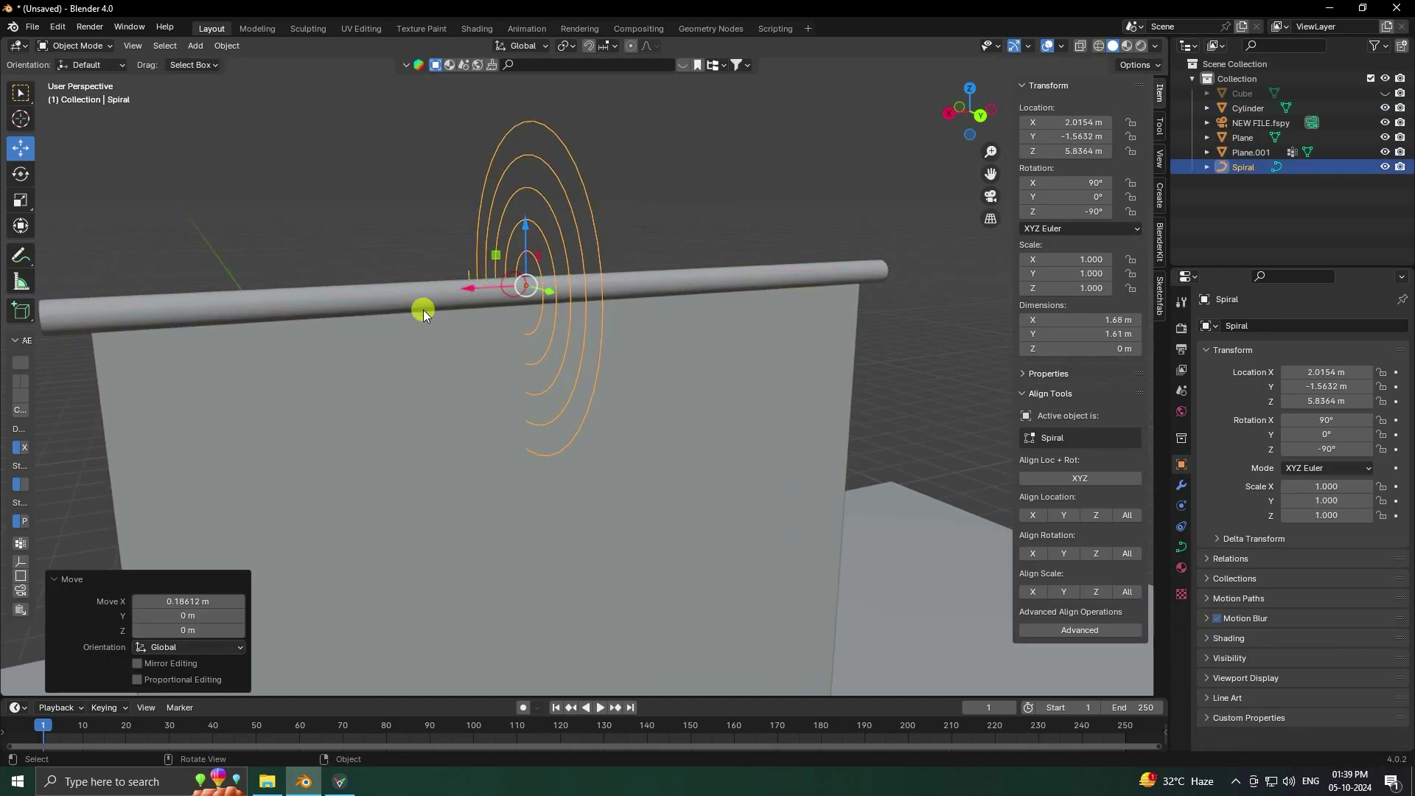
Step: Realign the shifted spiral and the rod to the banner plane's X location, and clear the selection
left_click(375, 286, "shift")
left_click(709, 478, "shift")
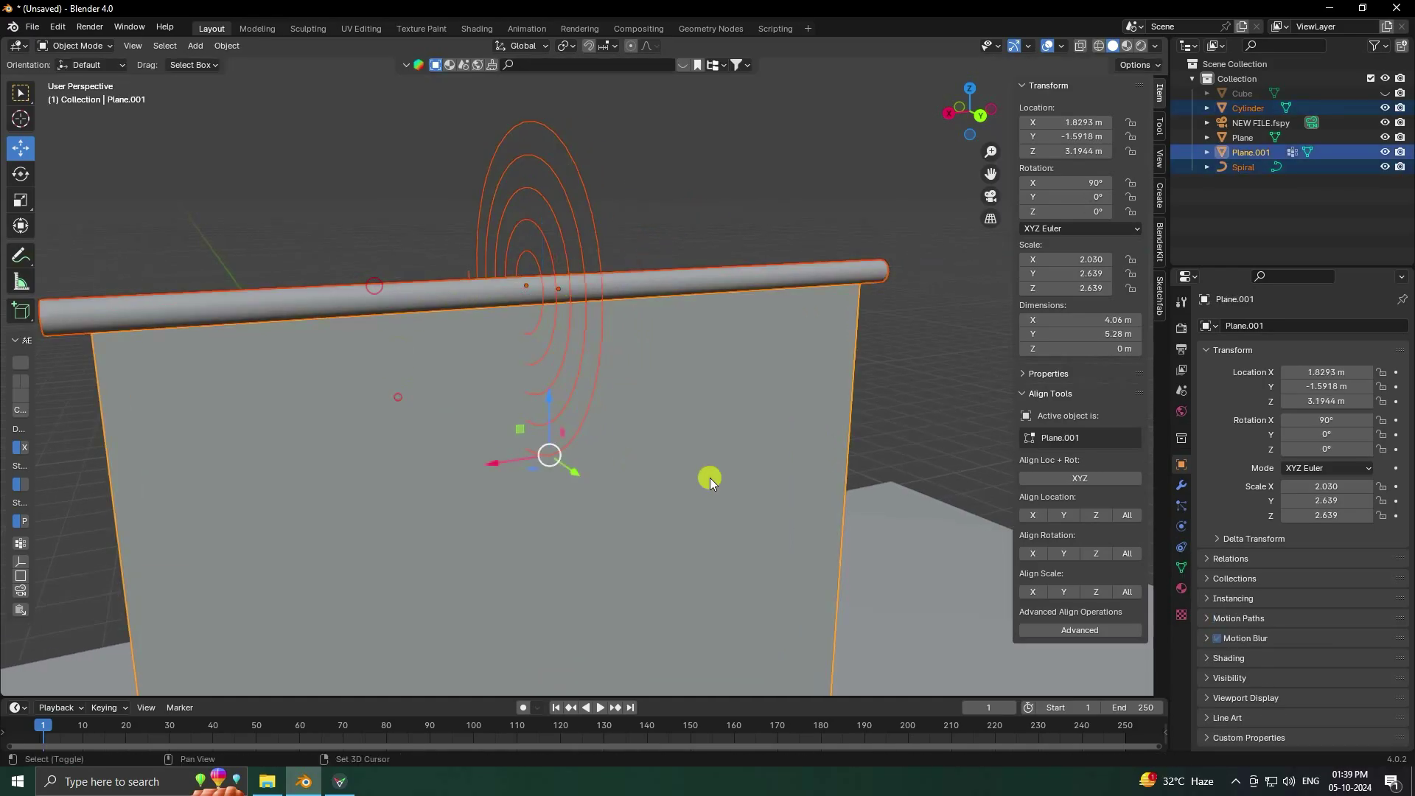
left_click(1032, 513)
left_click(753, 206)
middle_click_drag(628, 310, 572, 338)
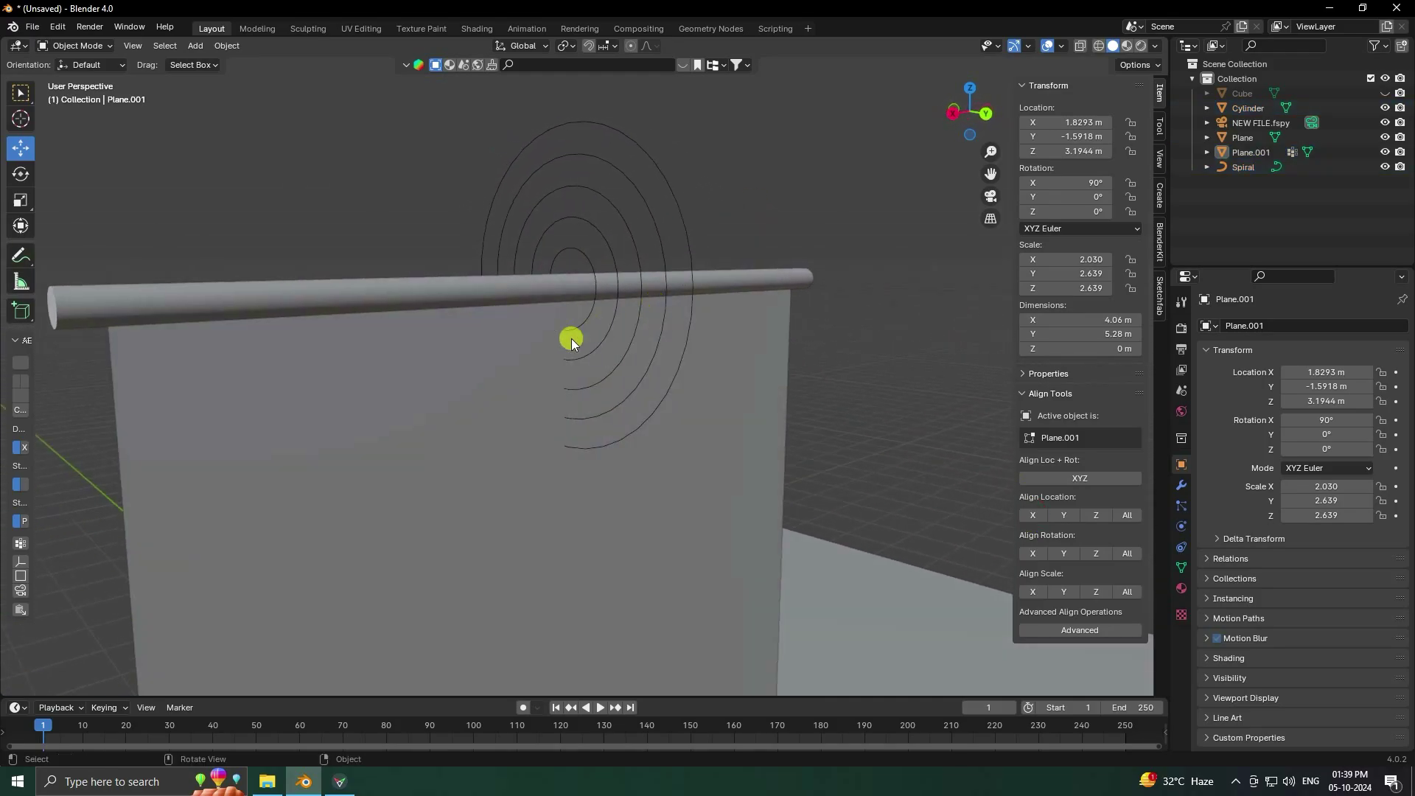
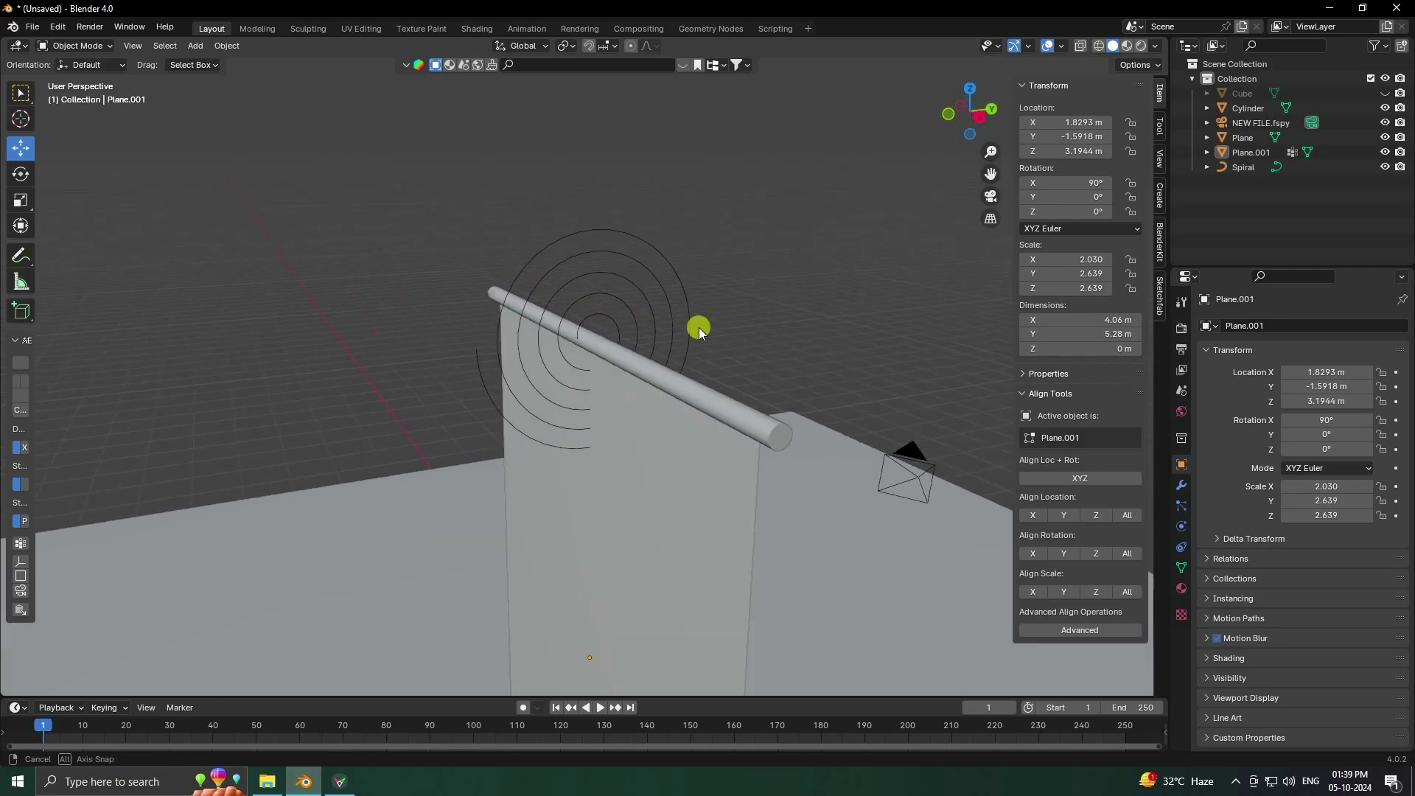
Step: Scale the spiral down uniformly in two passes so its coils sit closer around the rod
left_click(611, 264)
key("s")
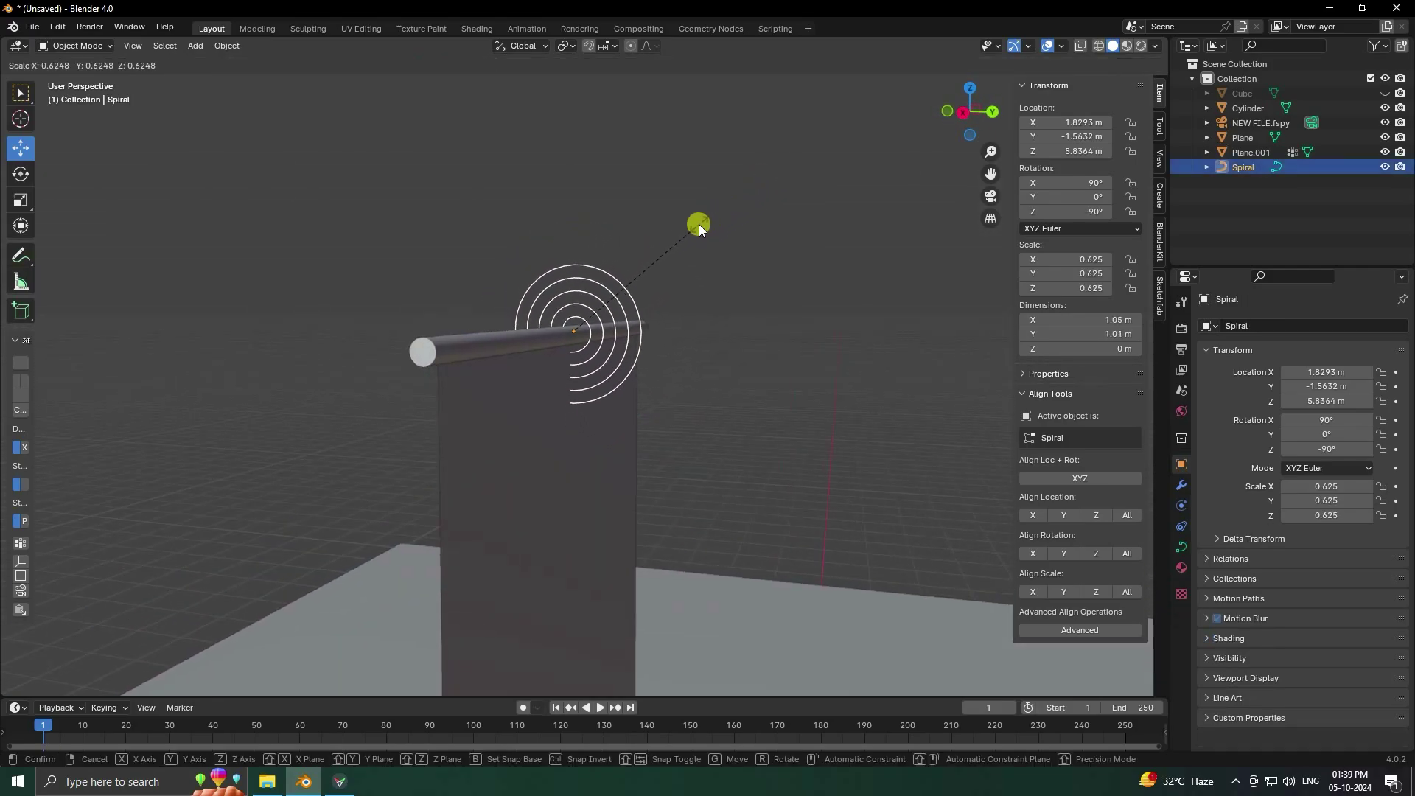
left_click(699, 224)
middle_click_drag(631, 296, 736, 379)
key("s")
left_click(677, 242)
Step: Add a Curve modifier to the banner plane, with the spiral as curve object and -Y as deform axis
left_click(516, 479)
middle_click_drag(516, 479, 523, 463)
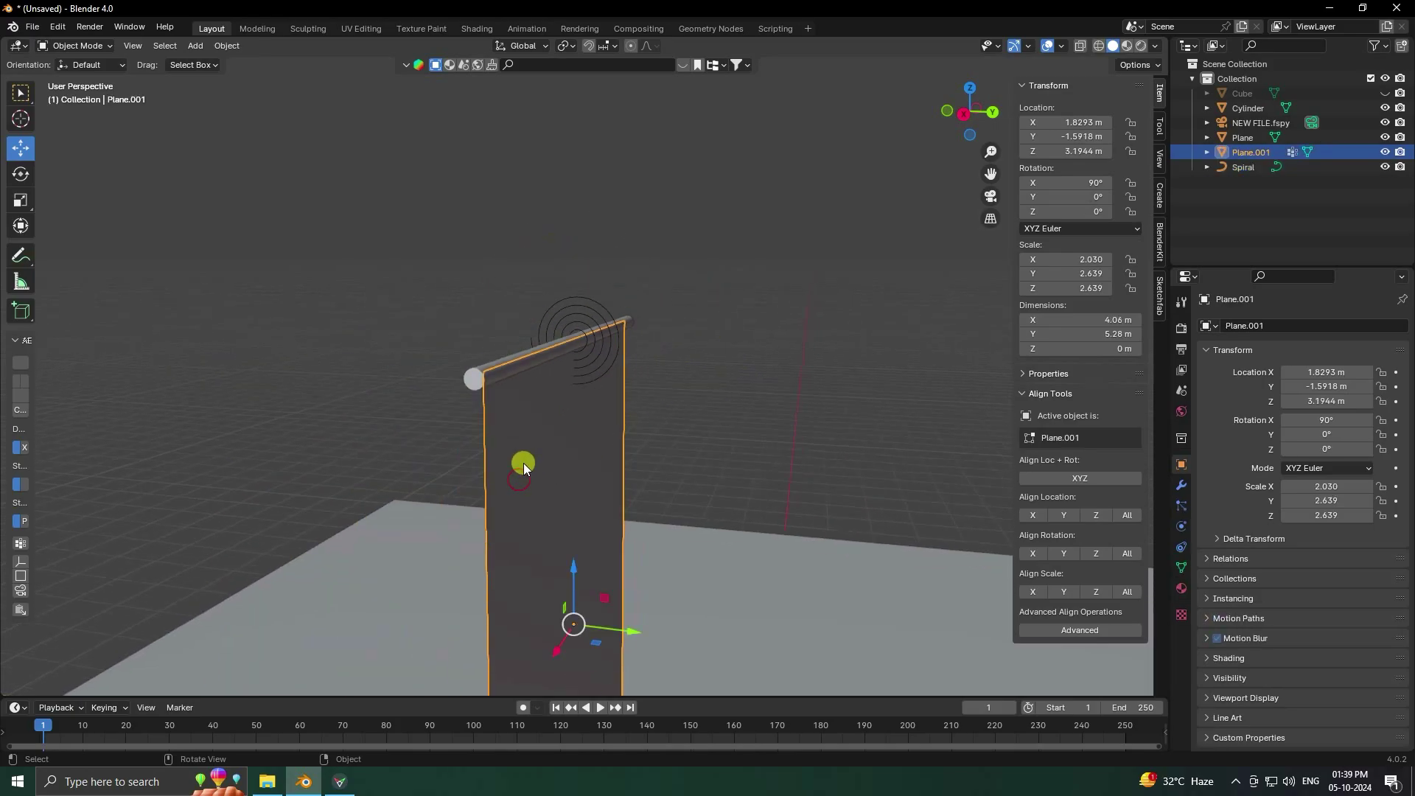
left_click(1180, 484)
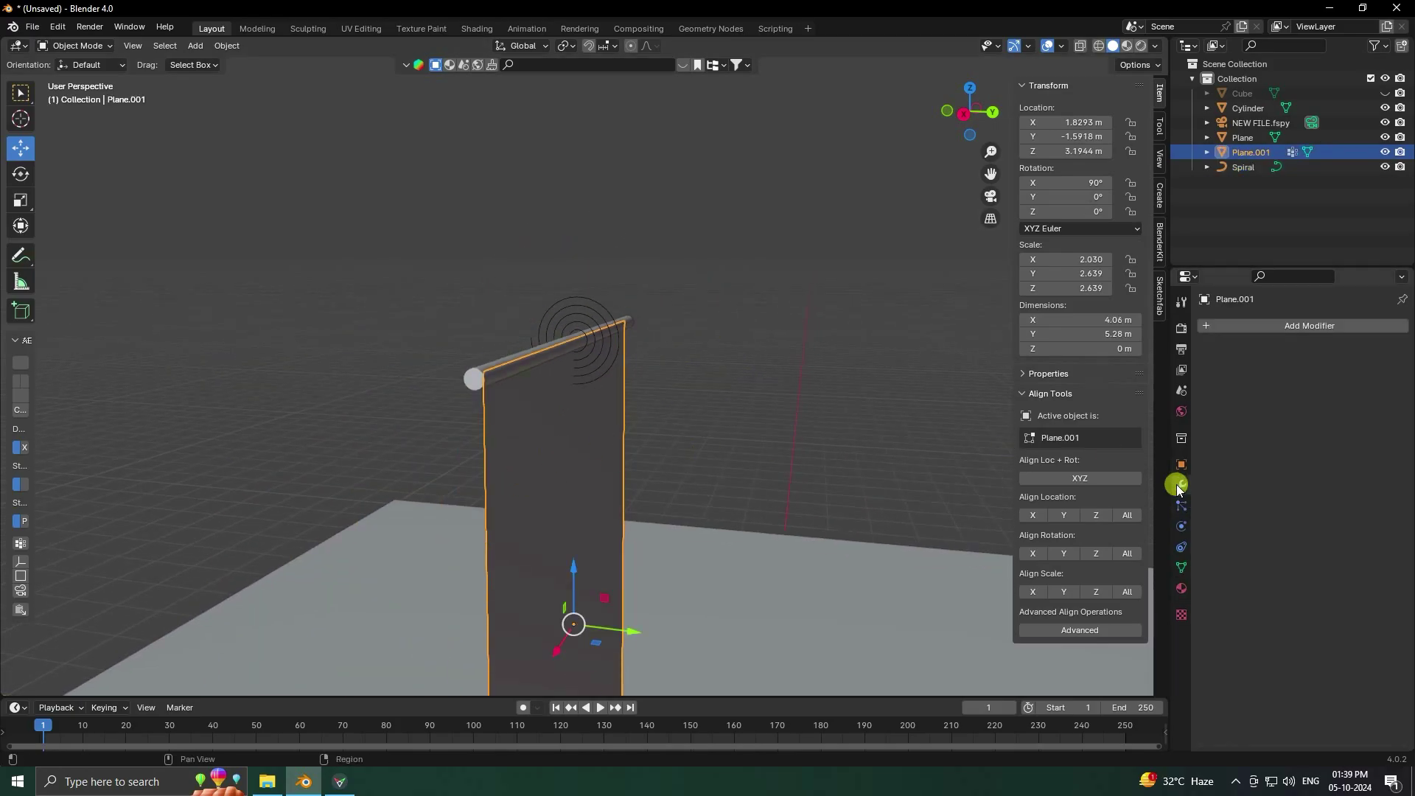
left_click(1228, 327)
mouse_move(1168, 405)
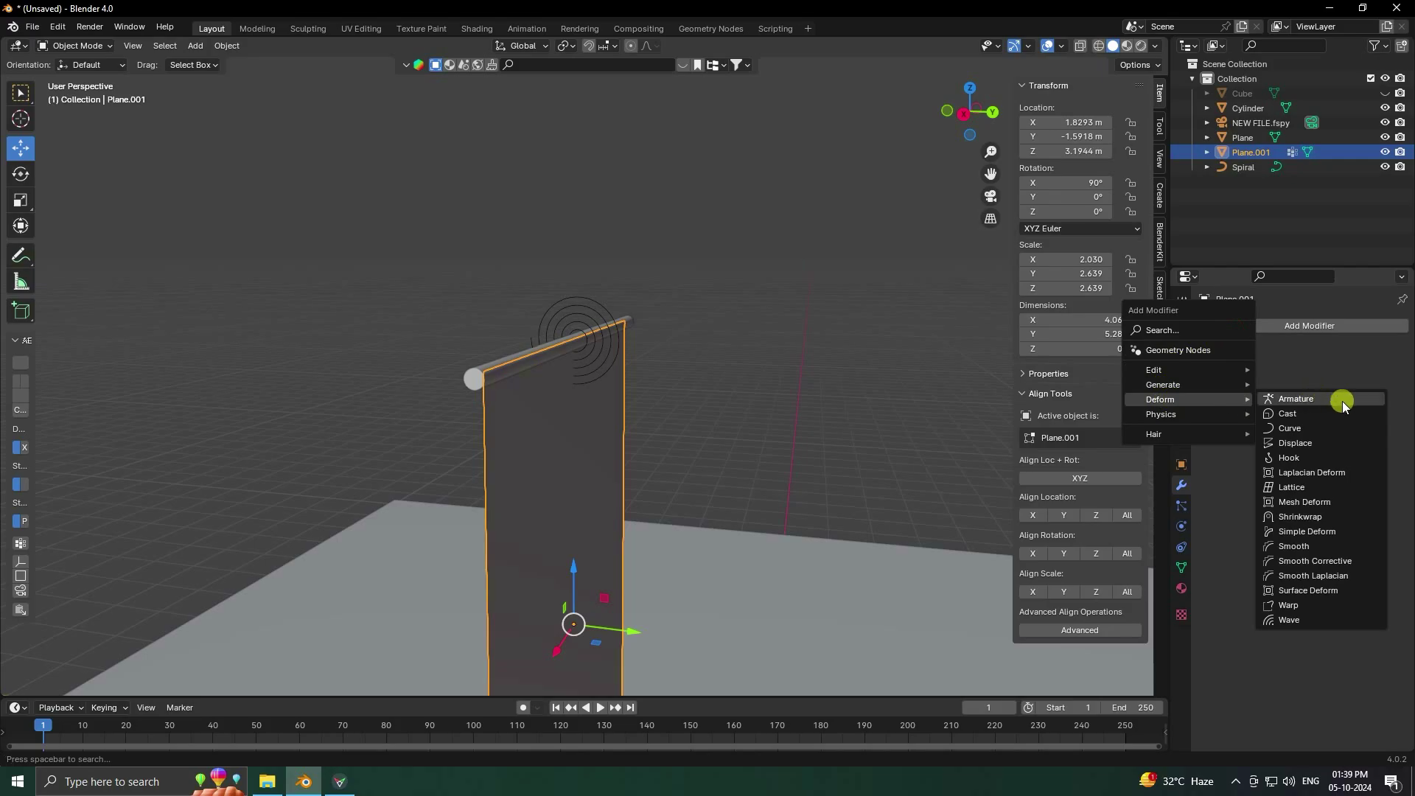
left_click(1289, 428)
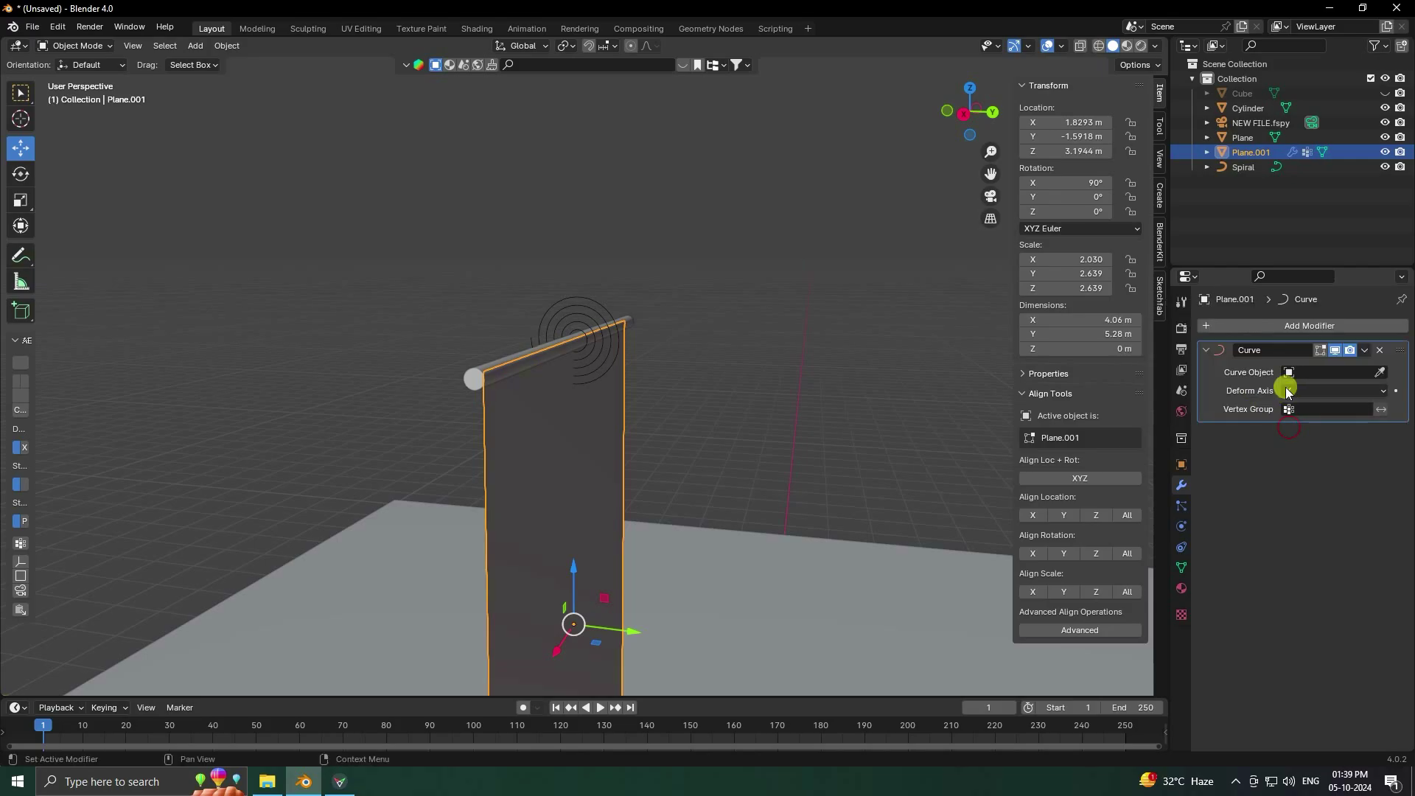
left_click(1296, 374)
left_click(1263, 394)
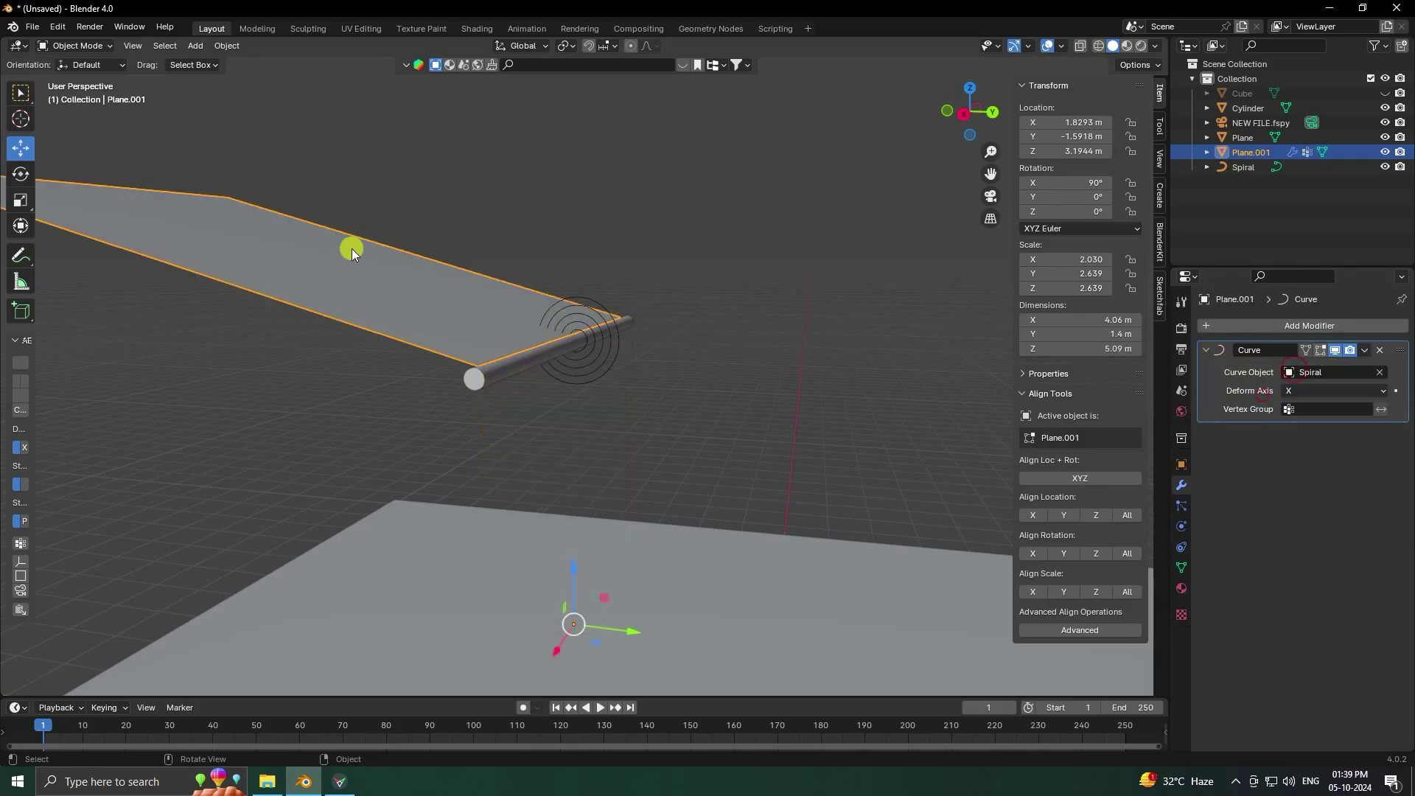
left_click(1284, 394)
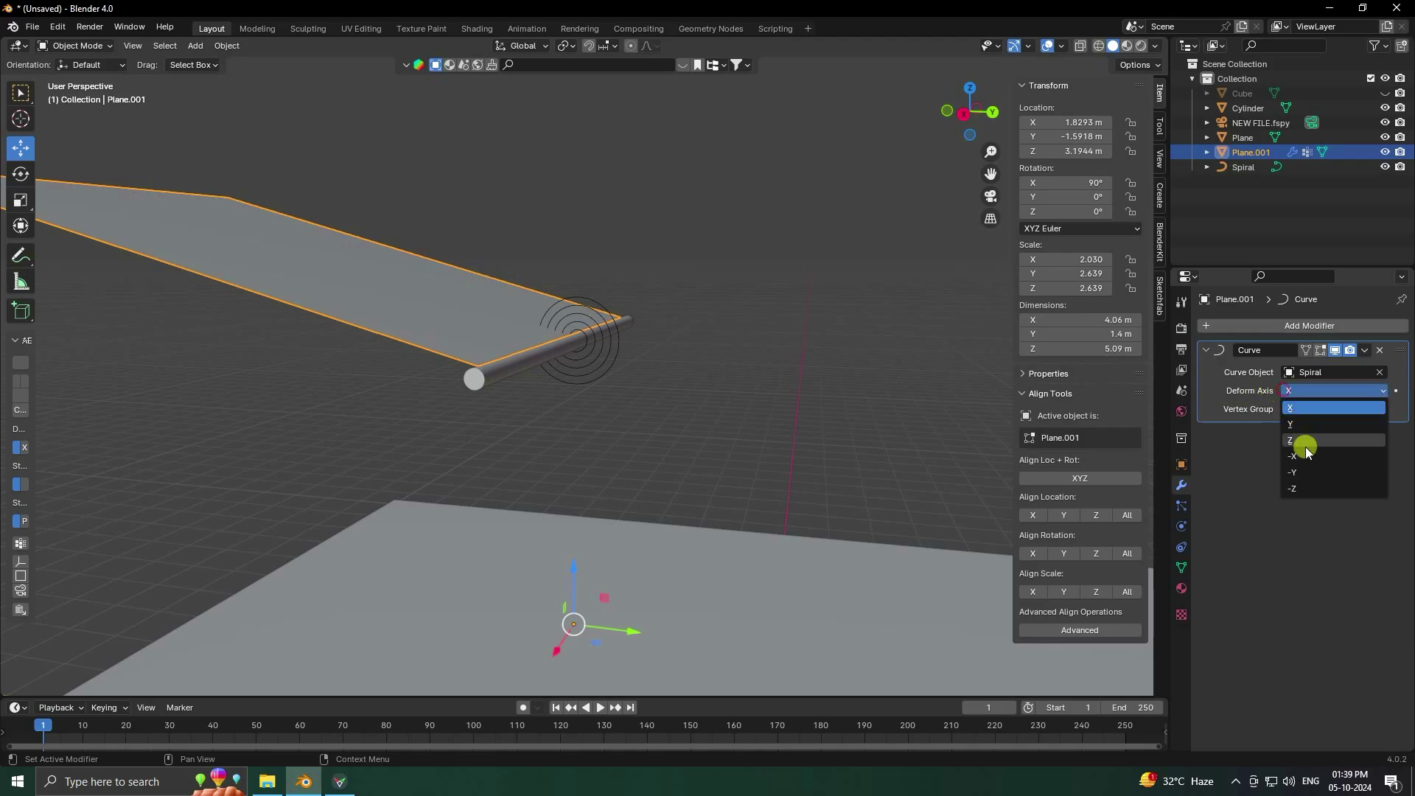
left_click(1296, 477)
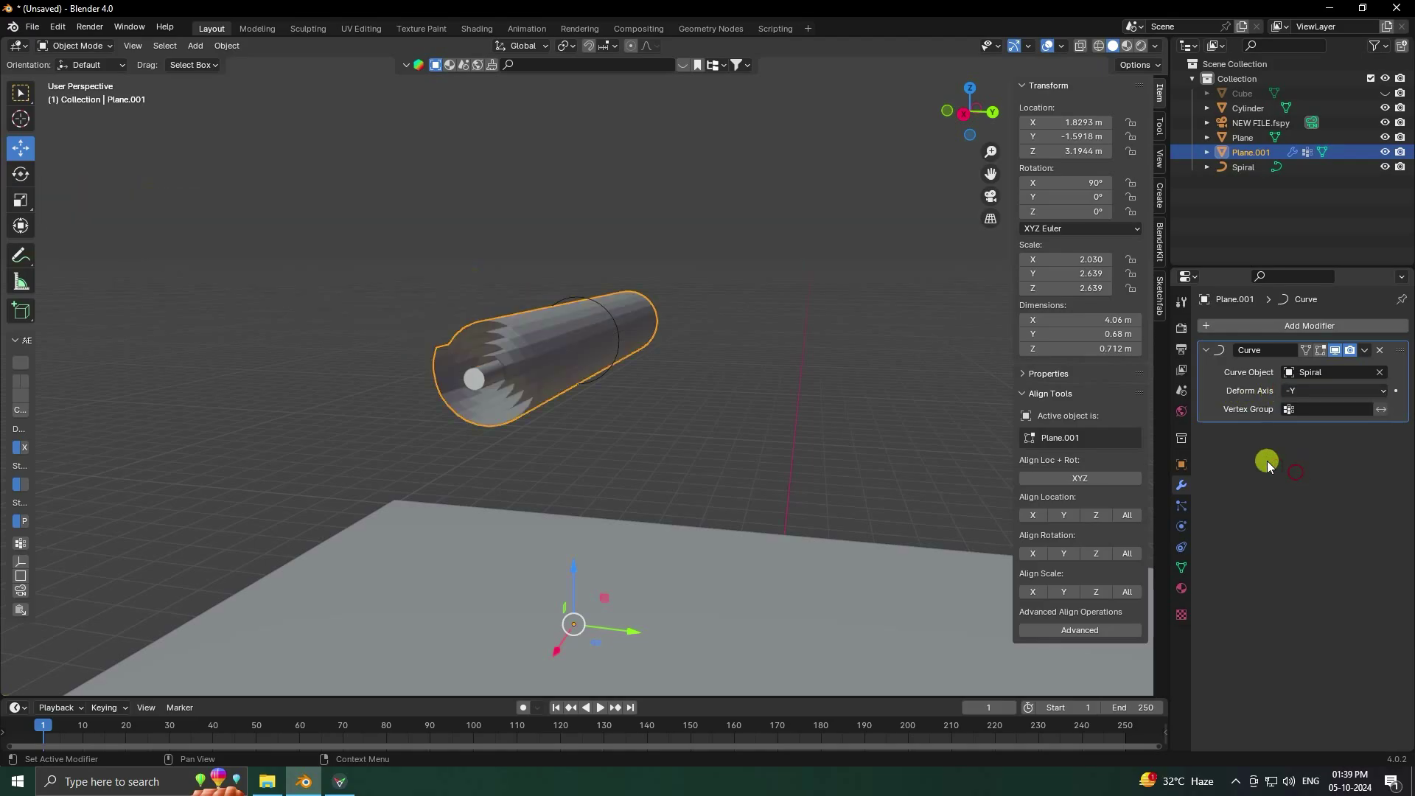
Step: Shade the rolled banner smooth, turn on the wireframe overlay and clear the selection
middle_click_drag(958, 427, 542, 338)
right_click(527, 295)
left_click(525, 295)
scroll(542, 339, "up", 2)
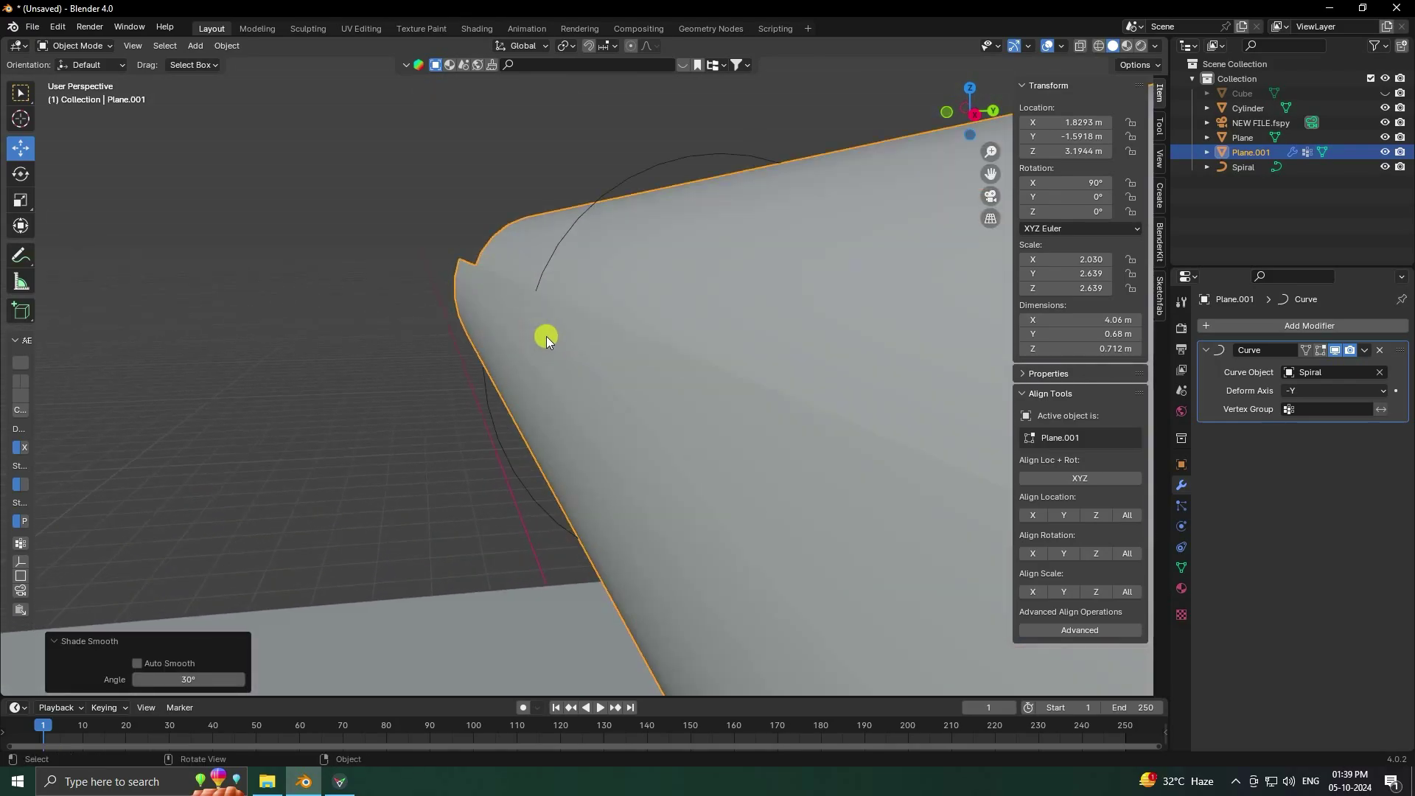
left_click(1062, 45)
left_click(972, 296)
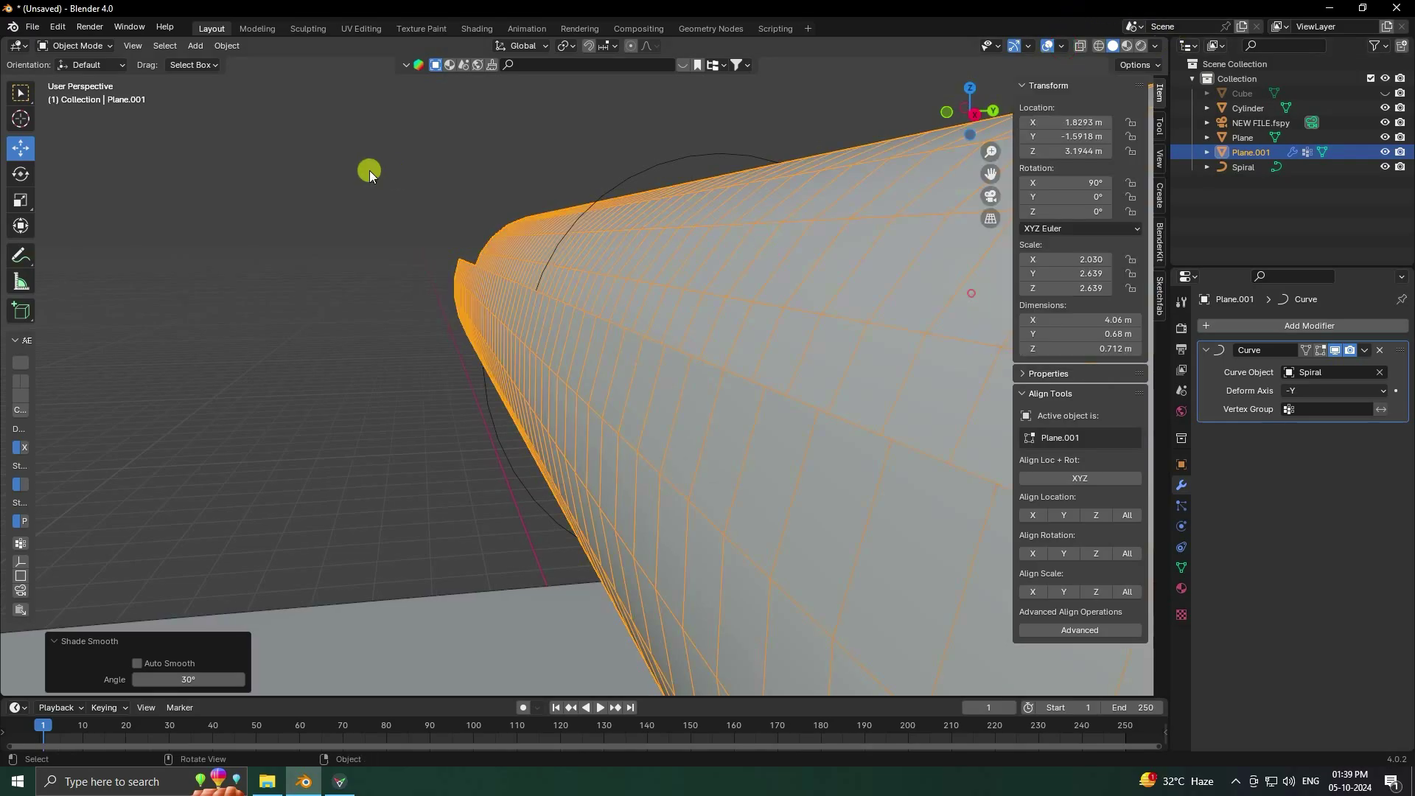
middle_click_drag(370, 167, 441, 344)
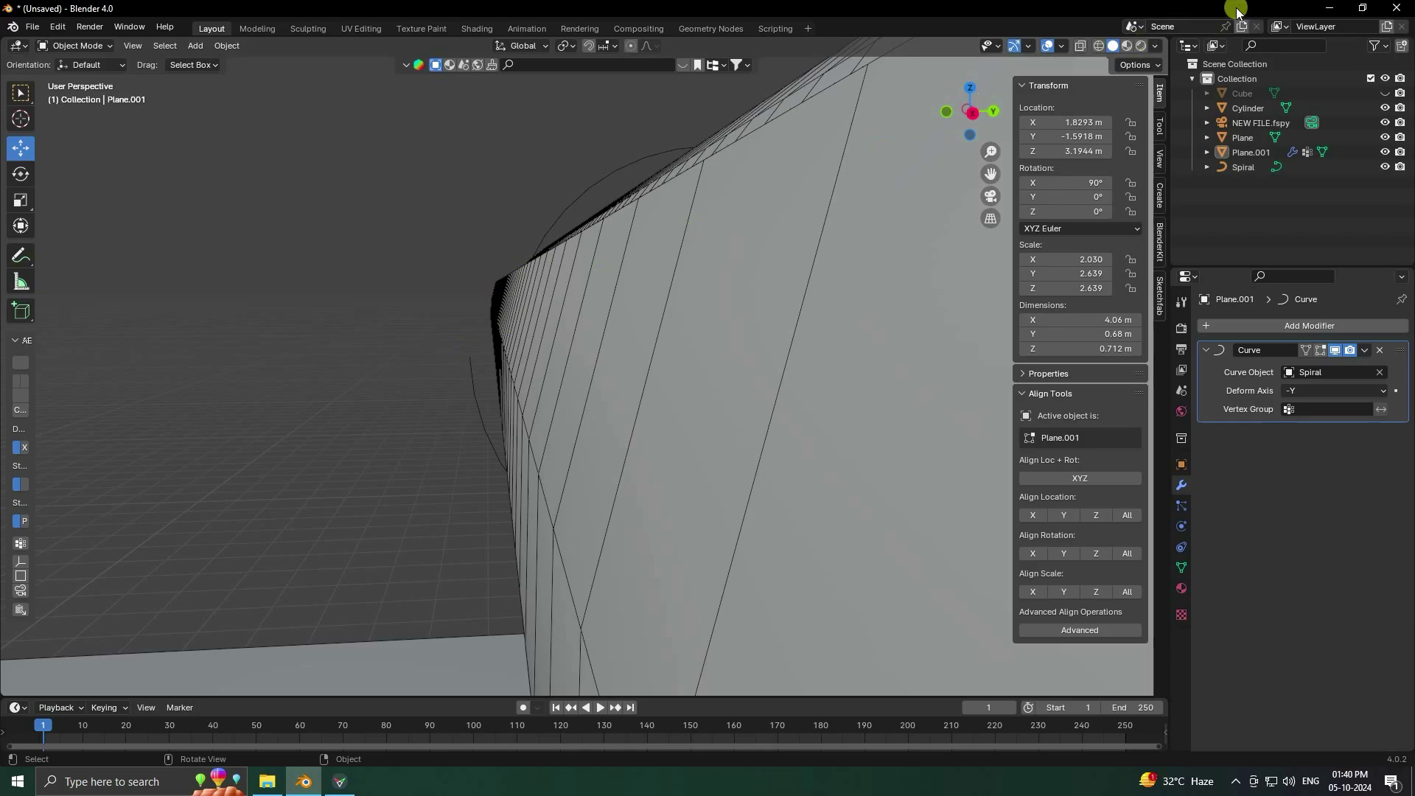
Step: Lower the banner plane's Z location to 0.91444 m to adjust how it rolls along the spiral
left_click(674, 308)
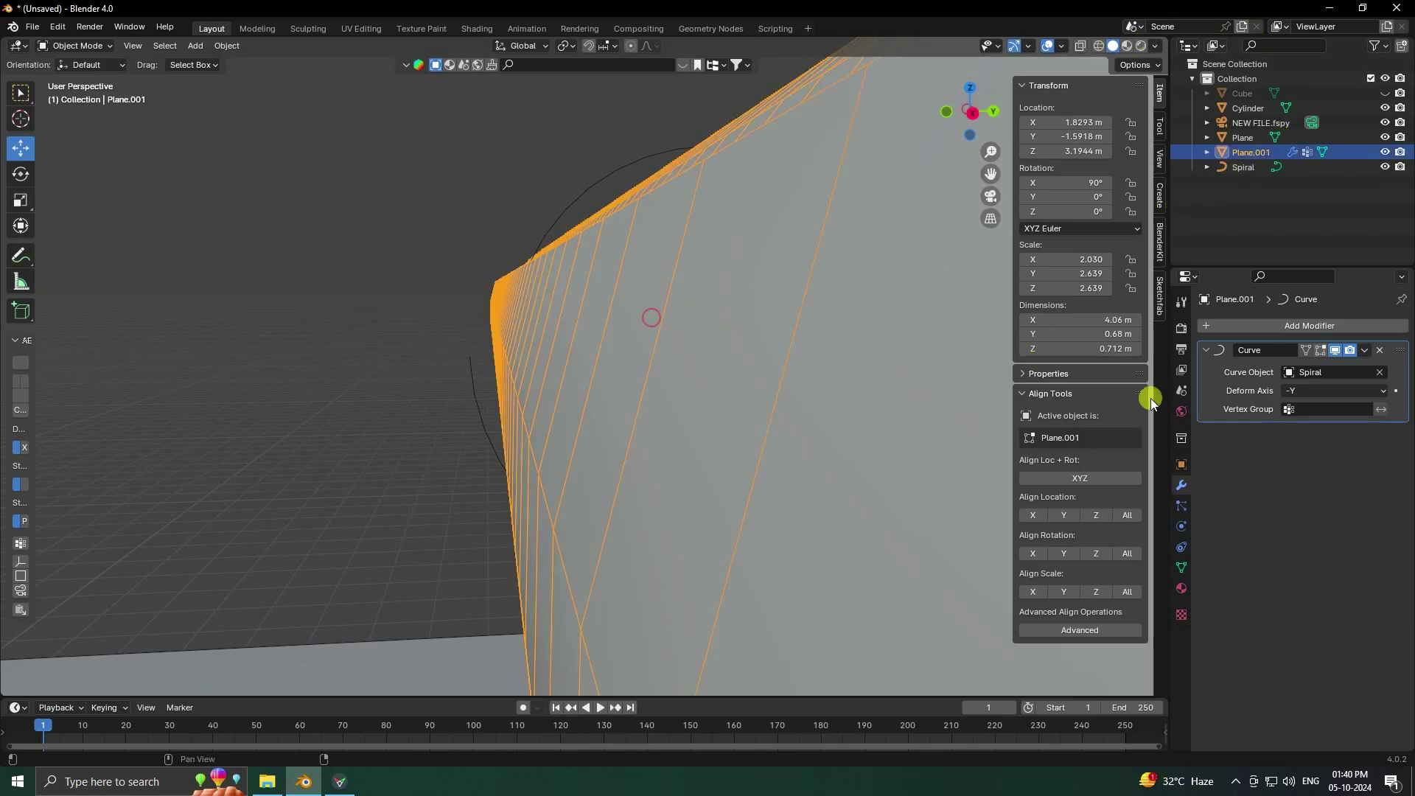
left_click(1181, 465)
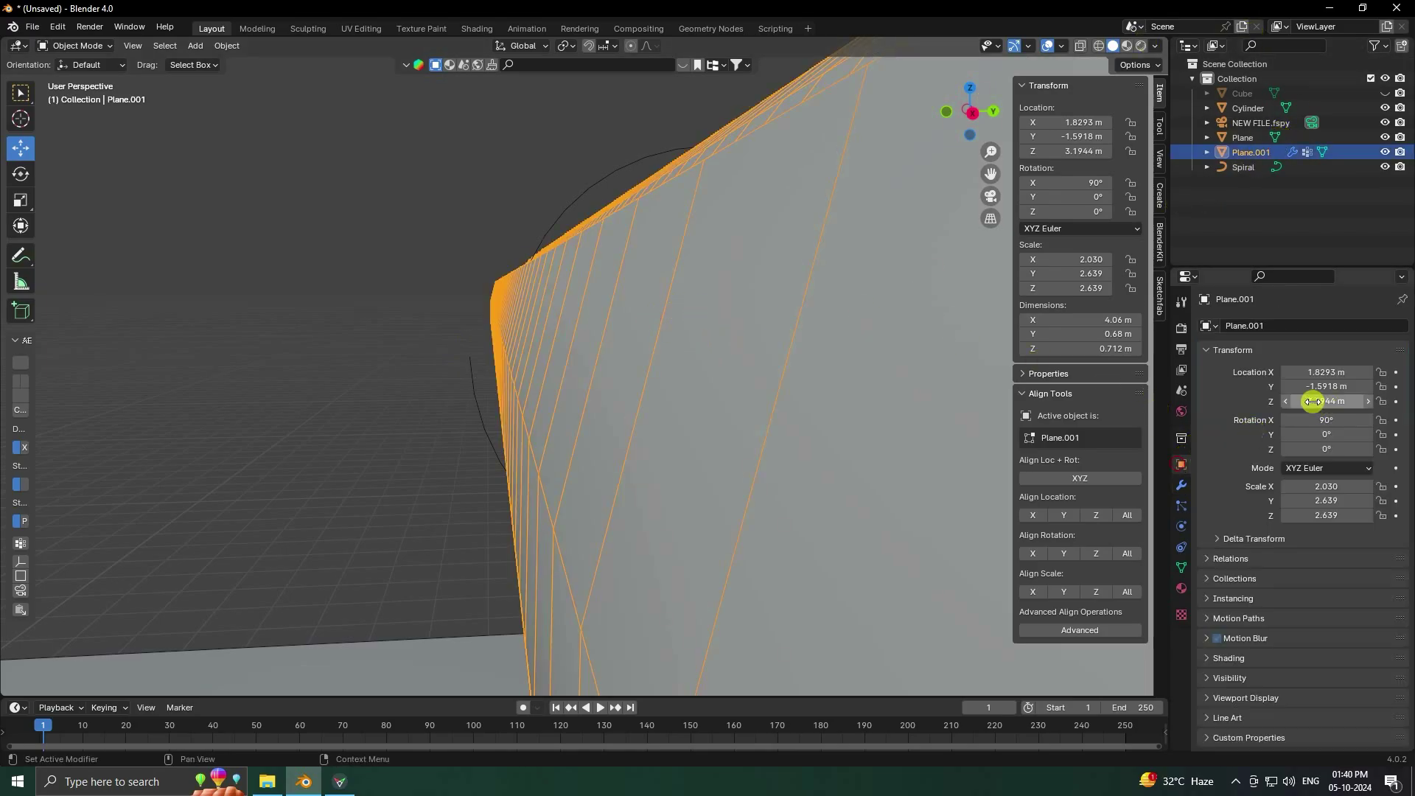
left_click_drag(1319, 401, 1155, 414)
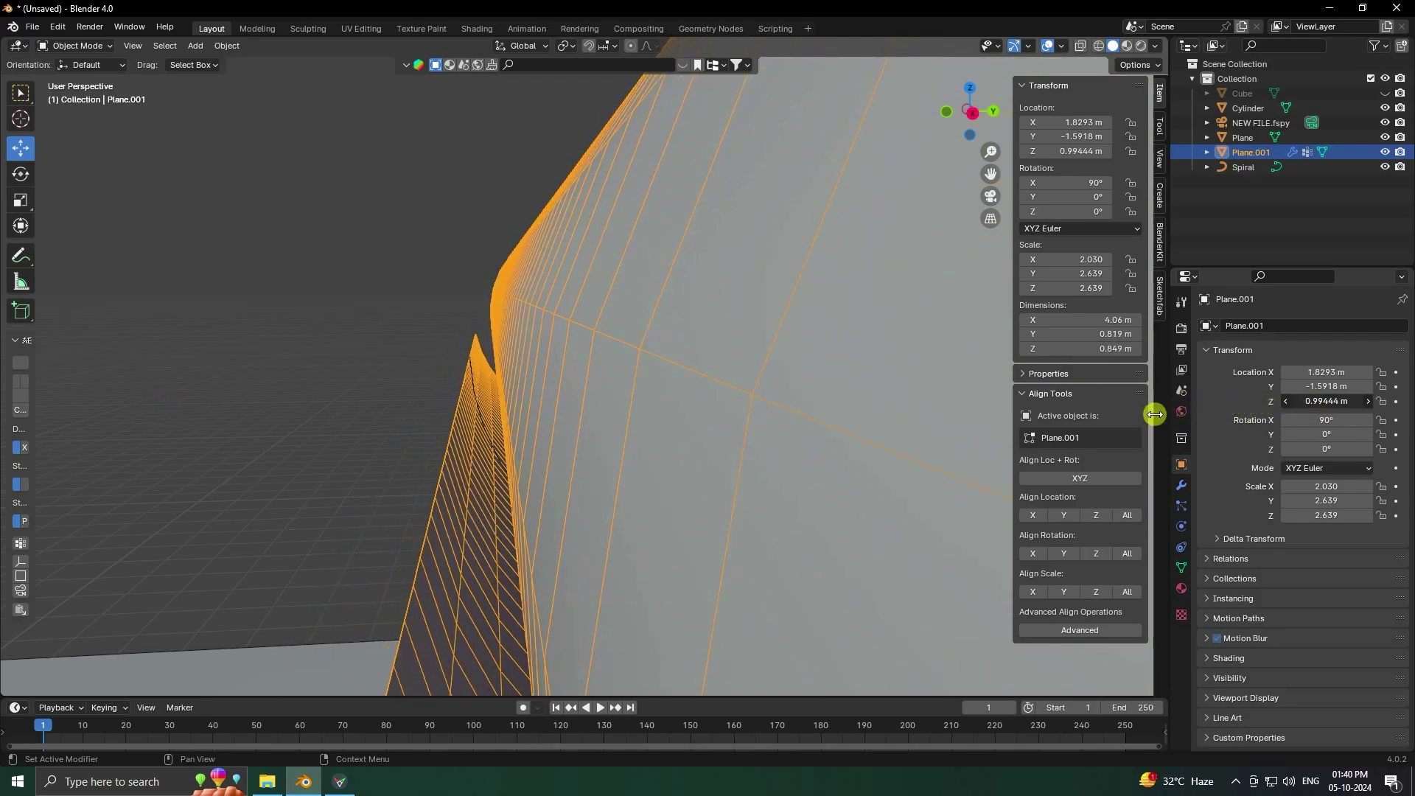
scroll(848, 401, "down", 10)
middle_click_drag(554, 432, 693, 361)
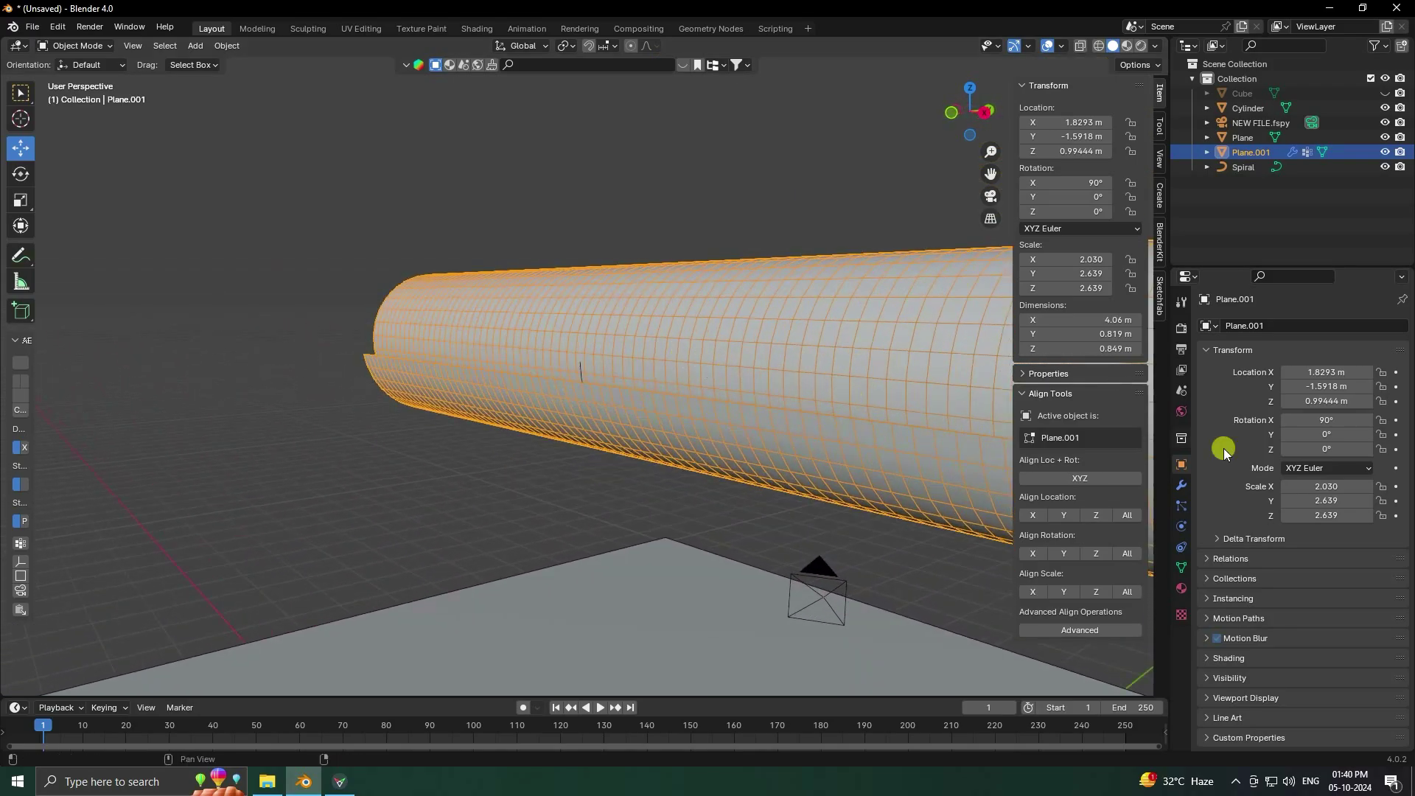
left_click(1371, 404)
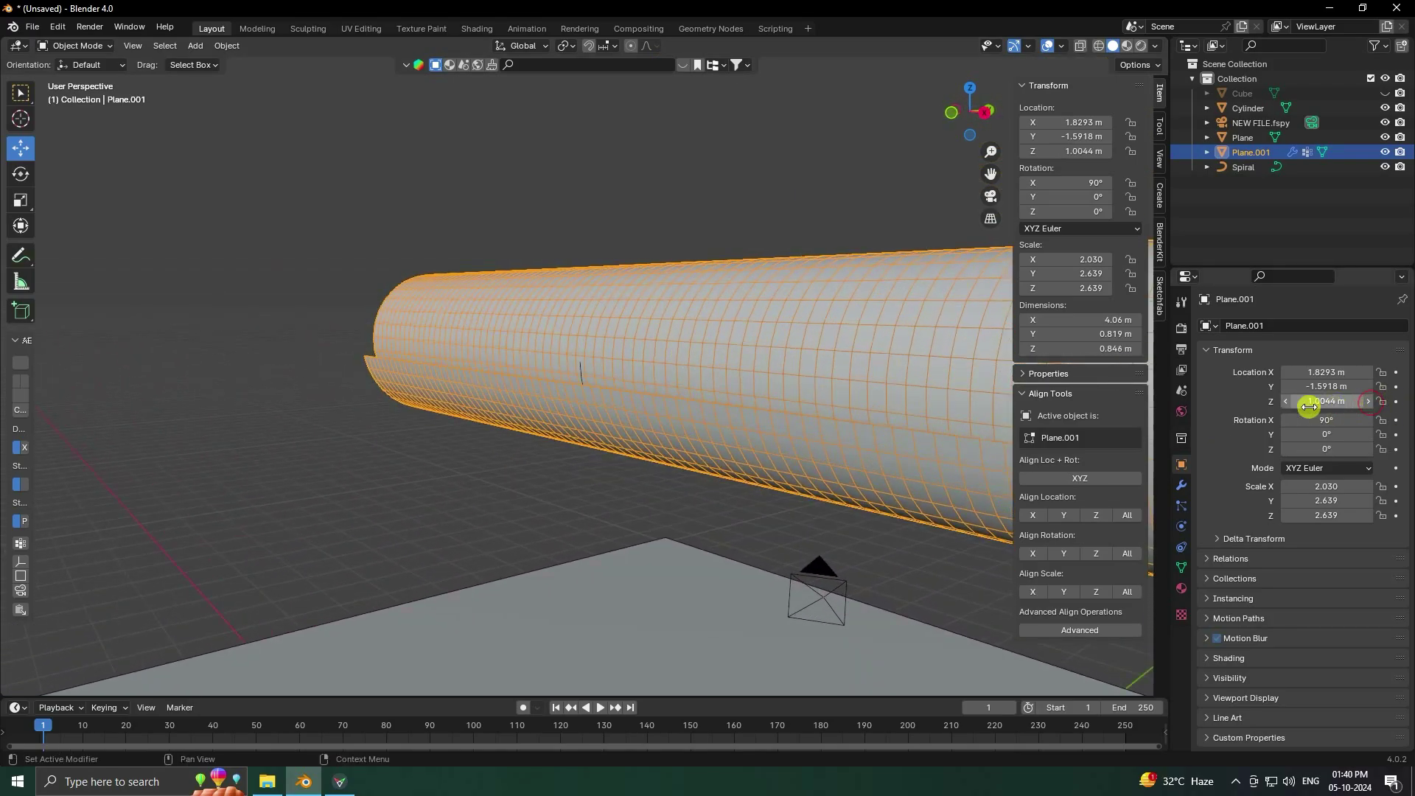
left_click(1286, 403)
left_click(1286, 403)
left_click(1286, 402)
left_click(1286, 402)
left_click(1286, 403)
left_click(1286, 403)
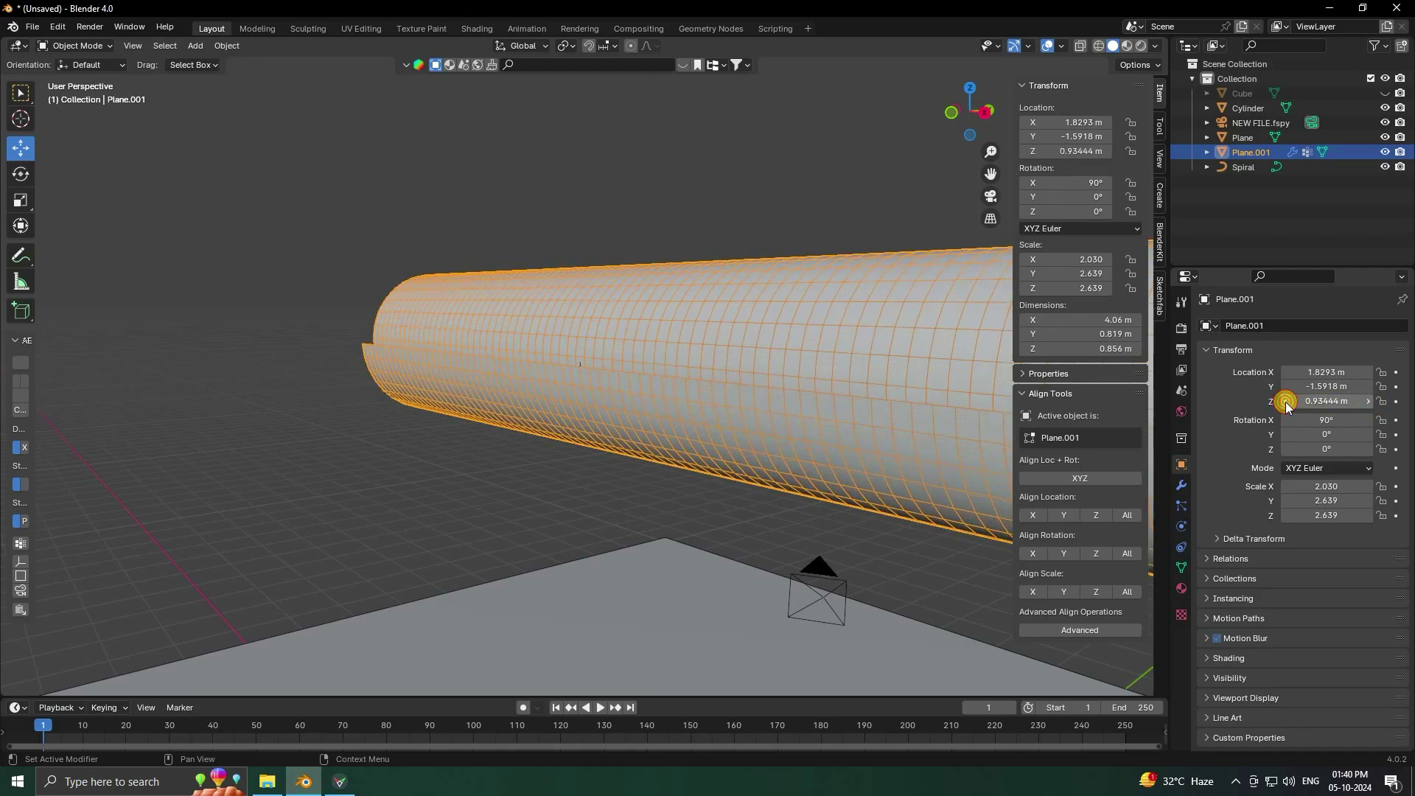
left_click(1286, 402)
left_click(1286, 403)
left_click(1287, 402)
scroll(641, 398, "up", 6)
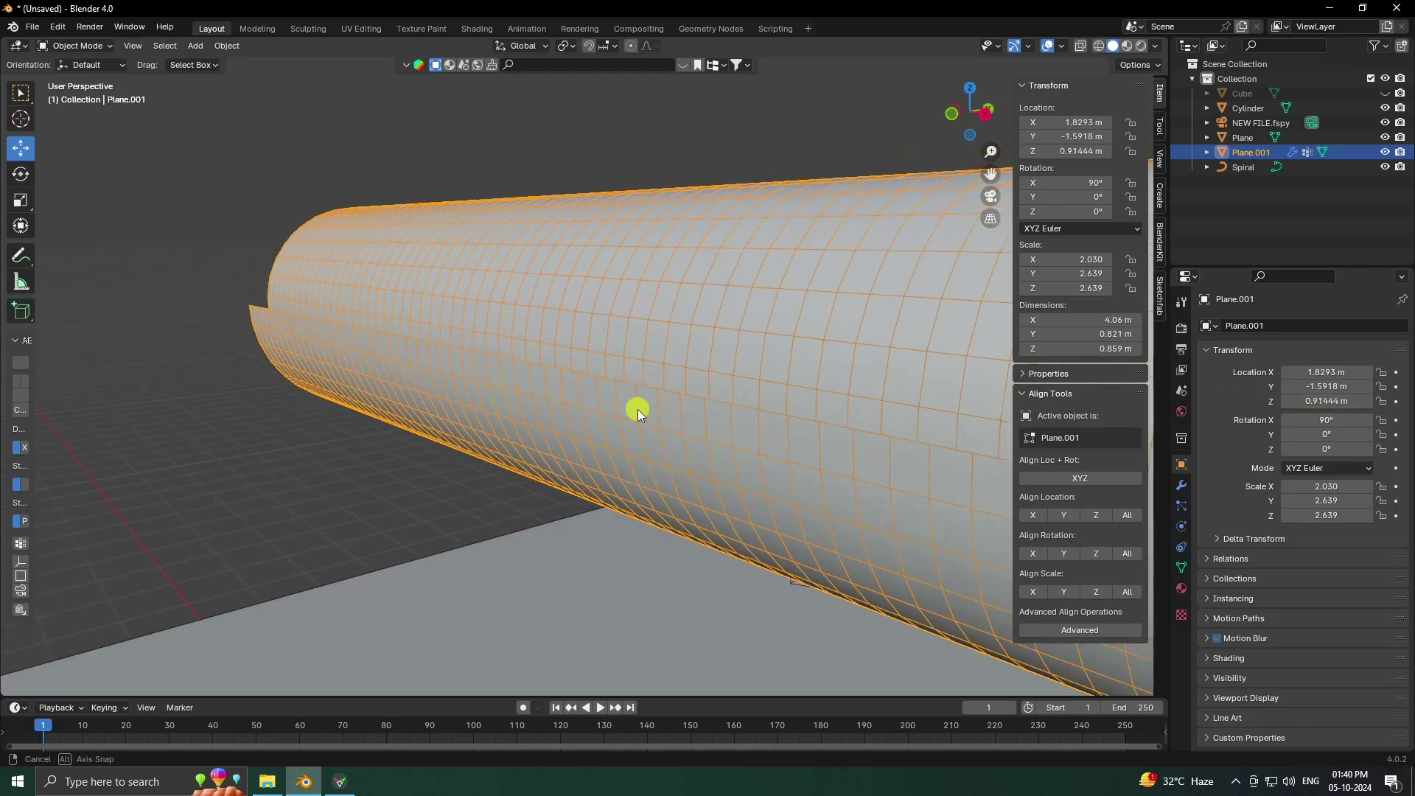
mouse_move(595, 438)
middle_mouse_down()
mouse_move(582, 452)
mouse_move(582, 433)
mouse_move(674, 436)
mouse_move(616, 428)
middle_mouse_up()
scroll(587, 357, "down", 8)
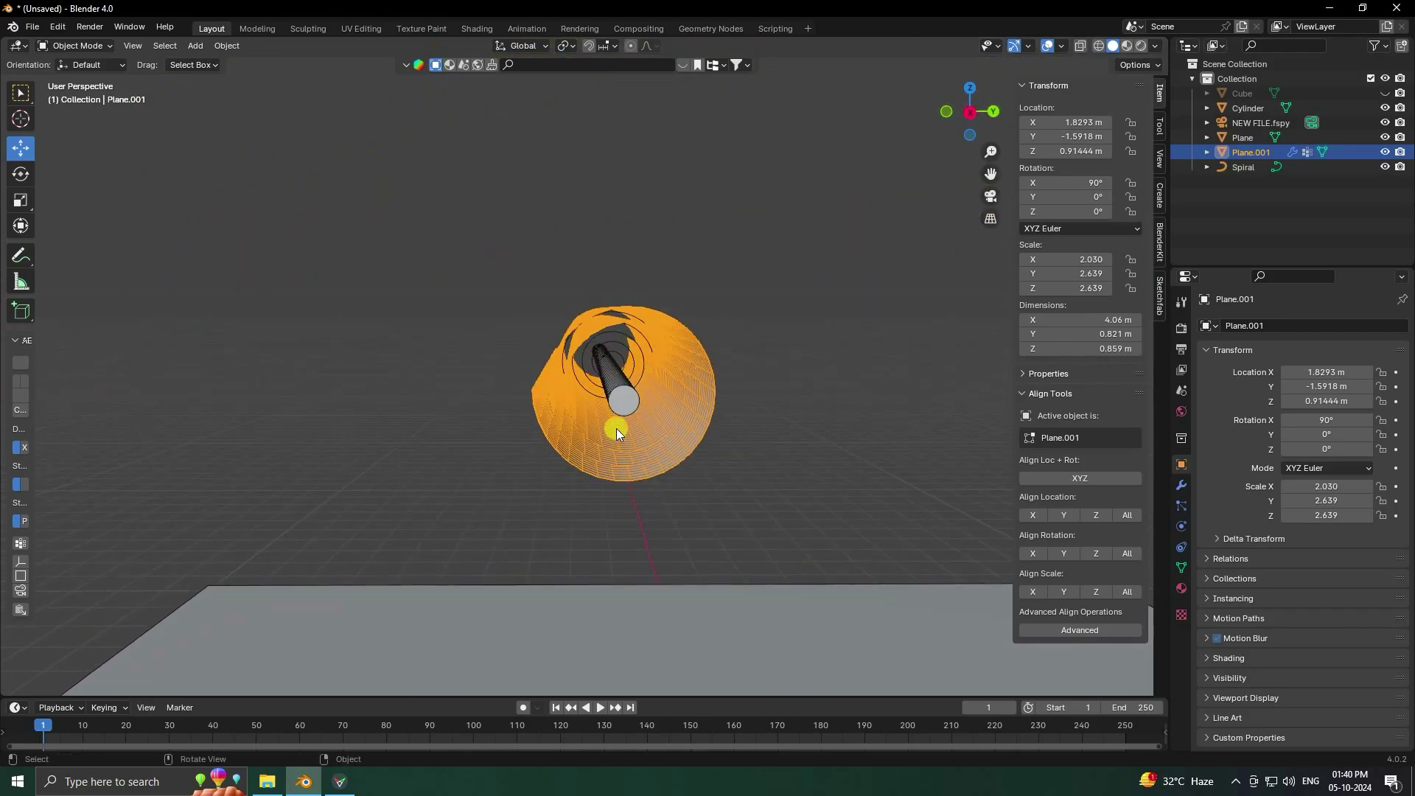
Step: Select the spiral together with the banner, move both about 0.44 m along Y beside the rod, and clear the selection
key("KP_1")
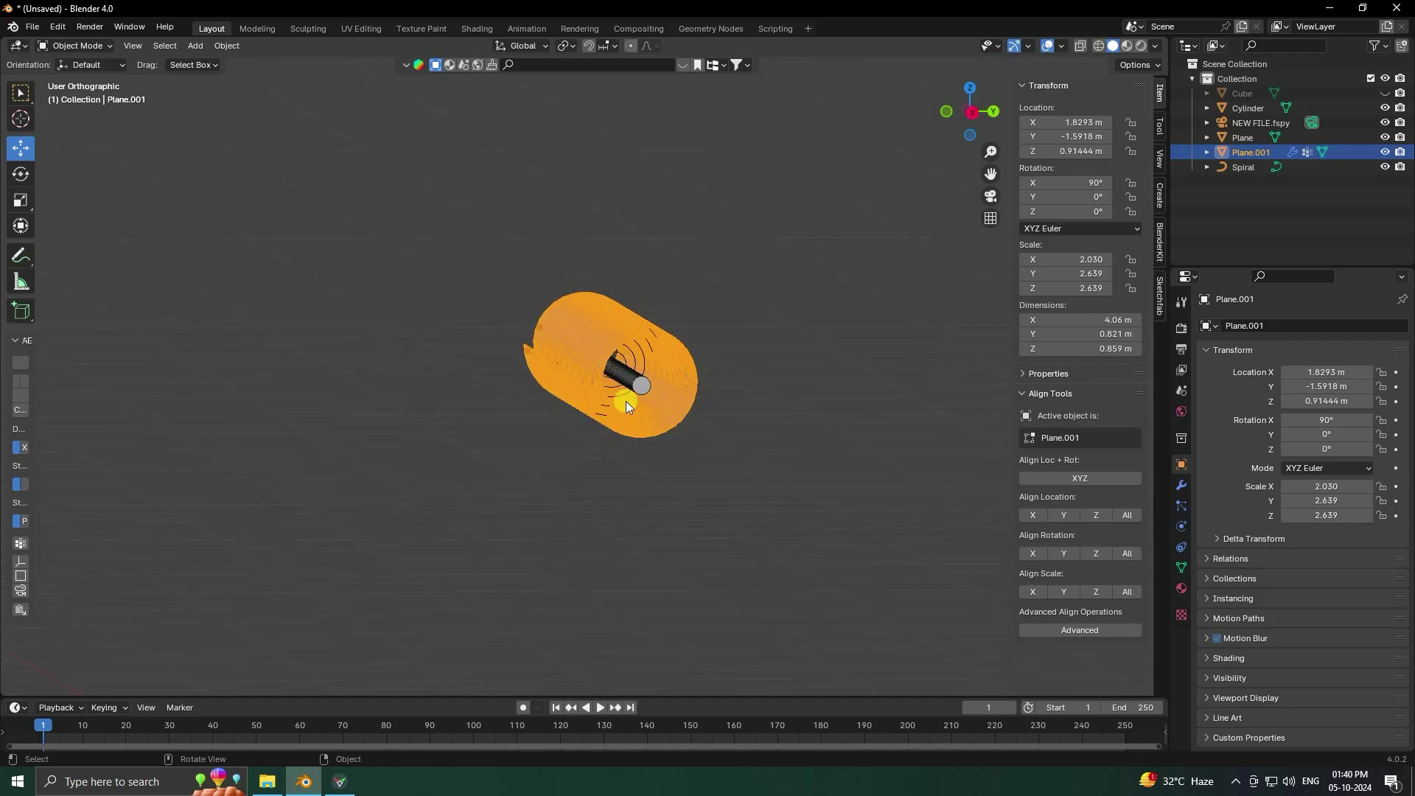
key("KP_3")
scroll(628, 391, "up", 5)
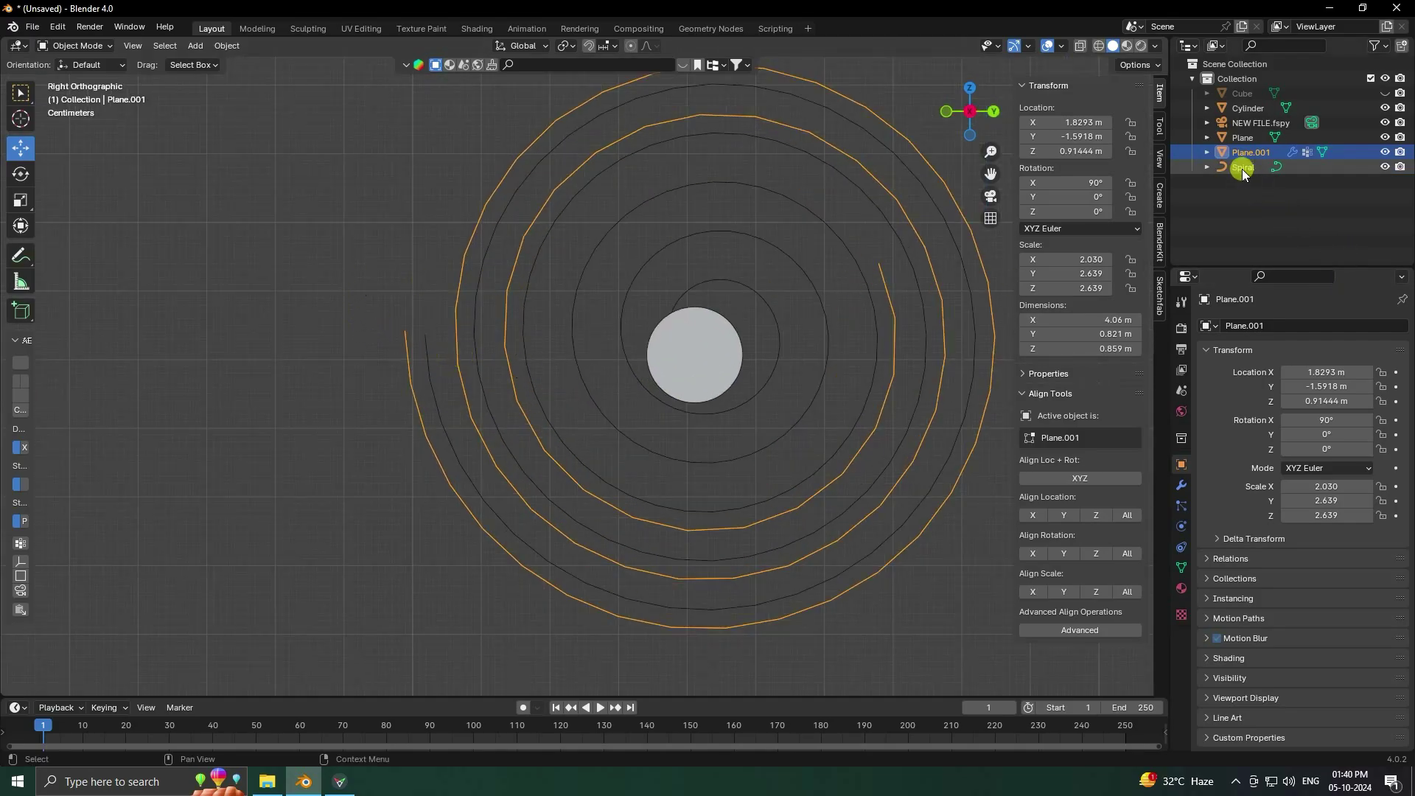
middle_click_drag(724, 285, 679, 319)
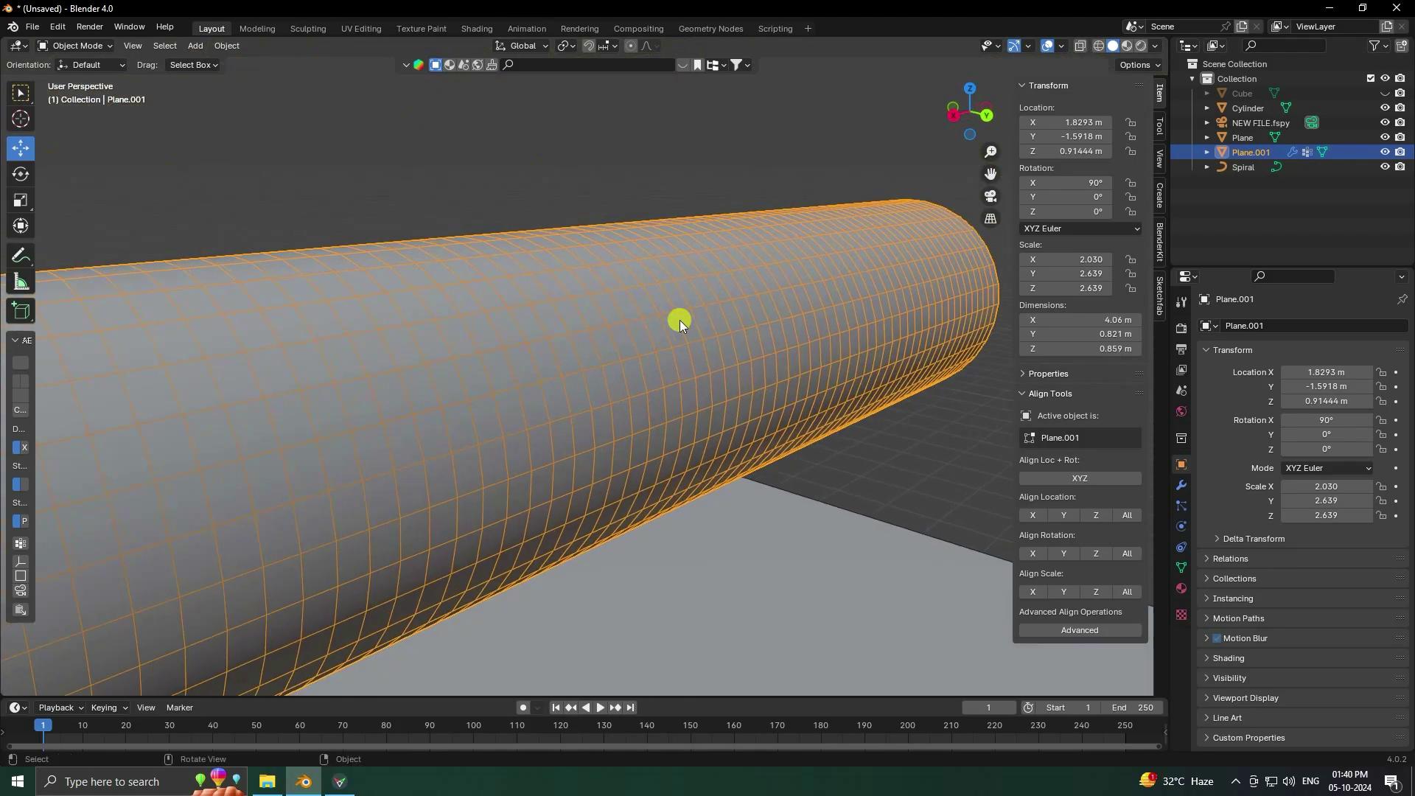
left_click(1244, 167, "ctrl")
key("KP_3")
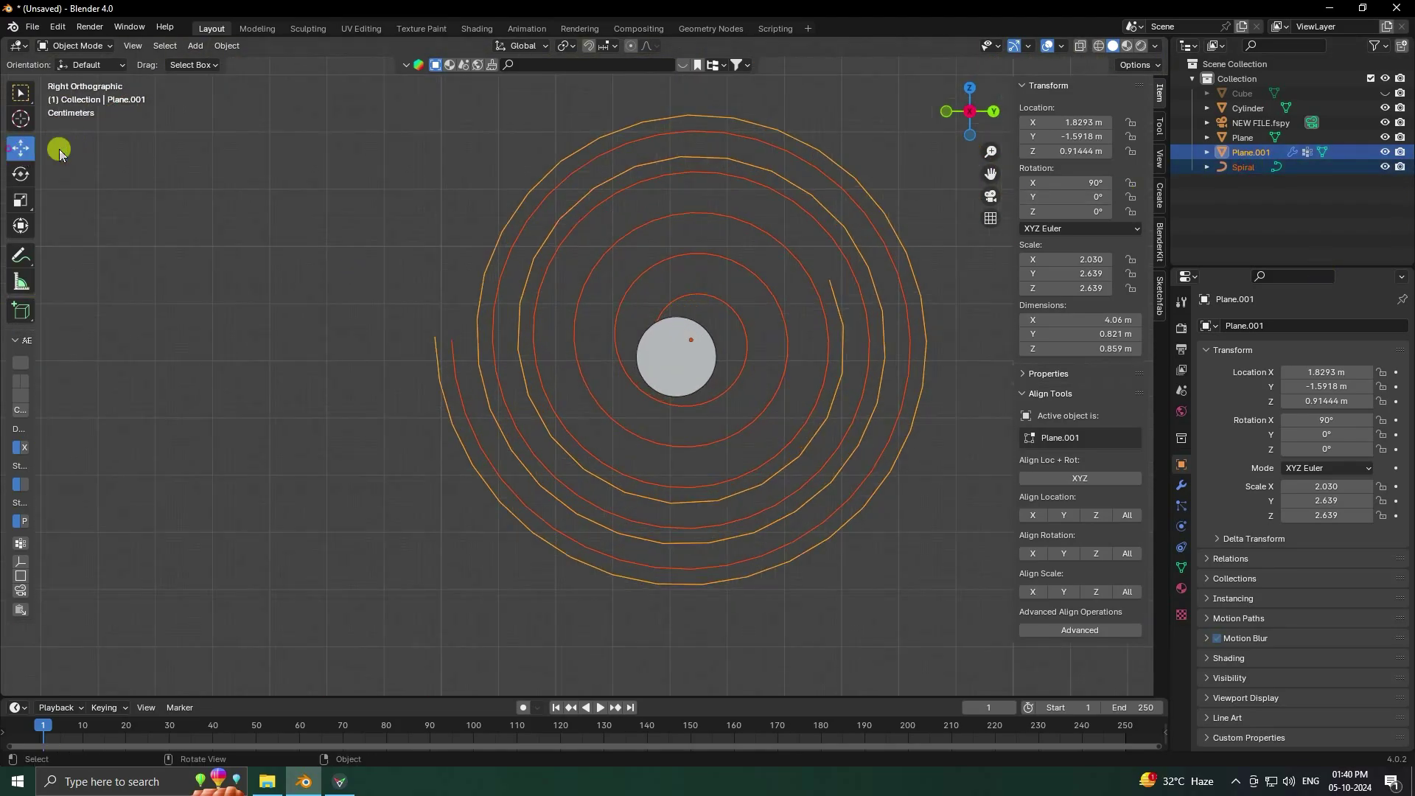
scroll(639, 344, "down", 10)
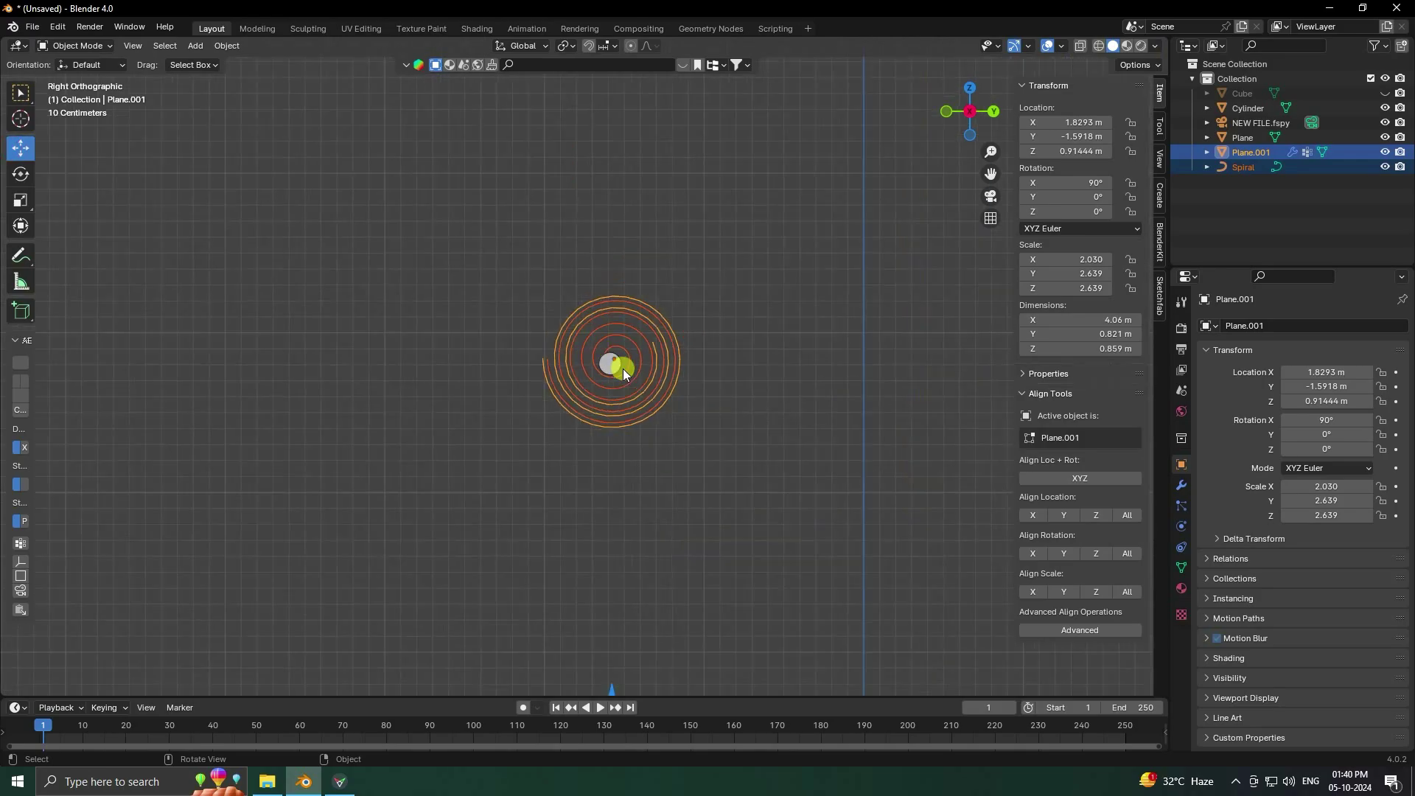
scroll(674, 549, "up", 4)
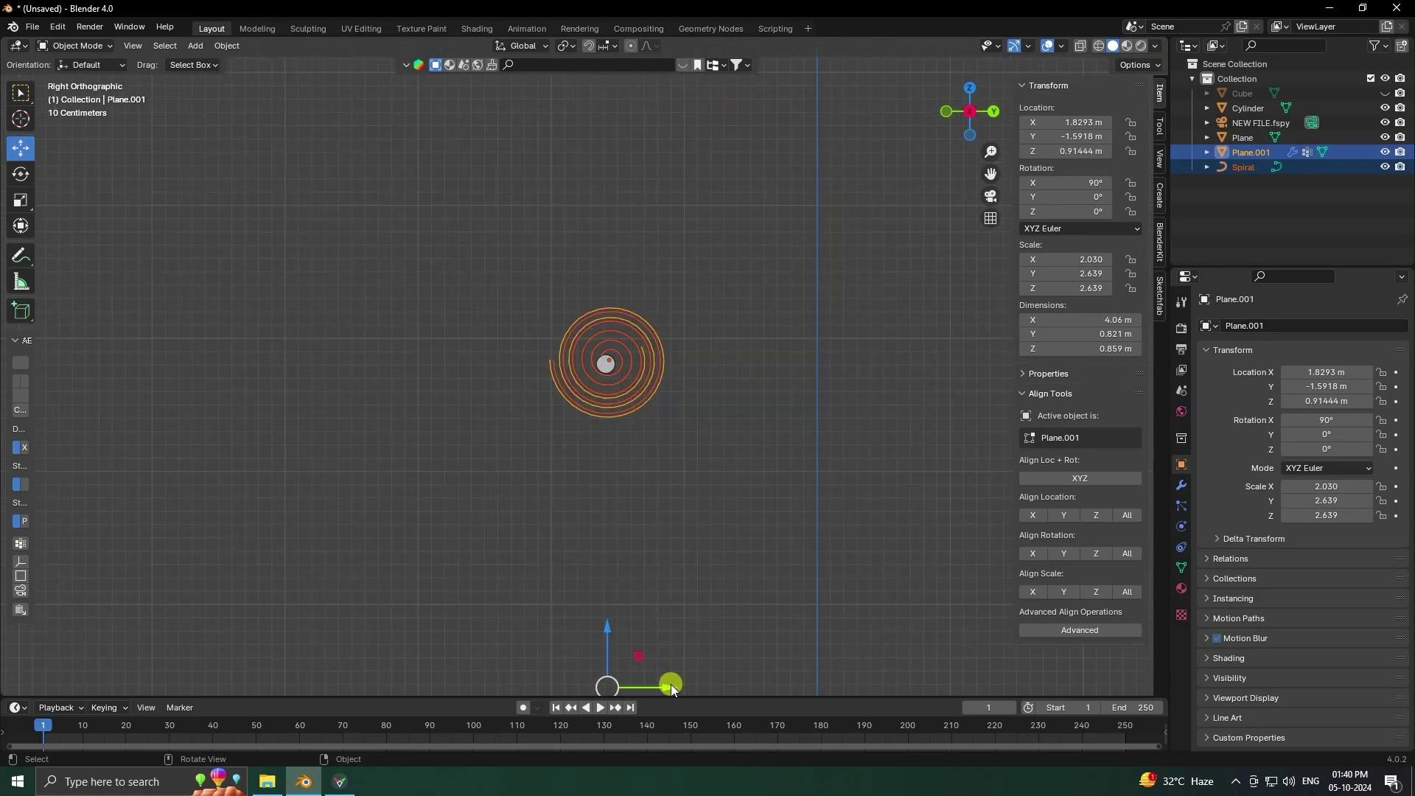
left_click_drag(672, 689, 731, 689)
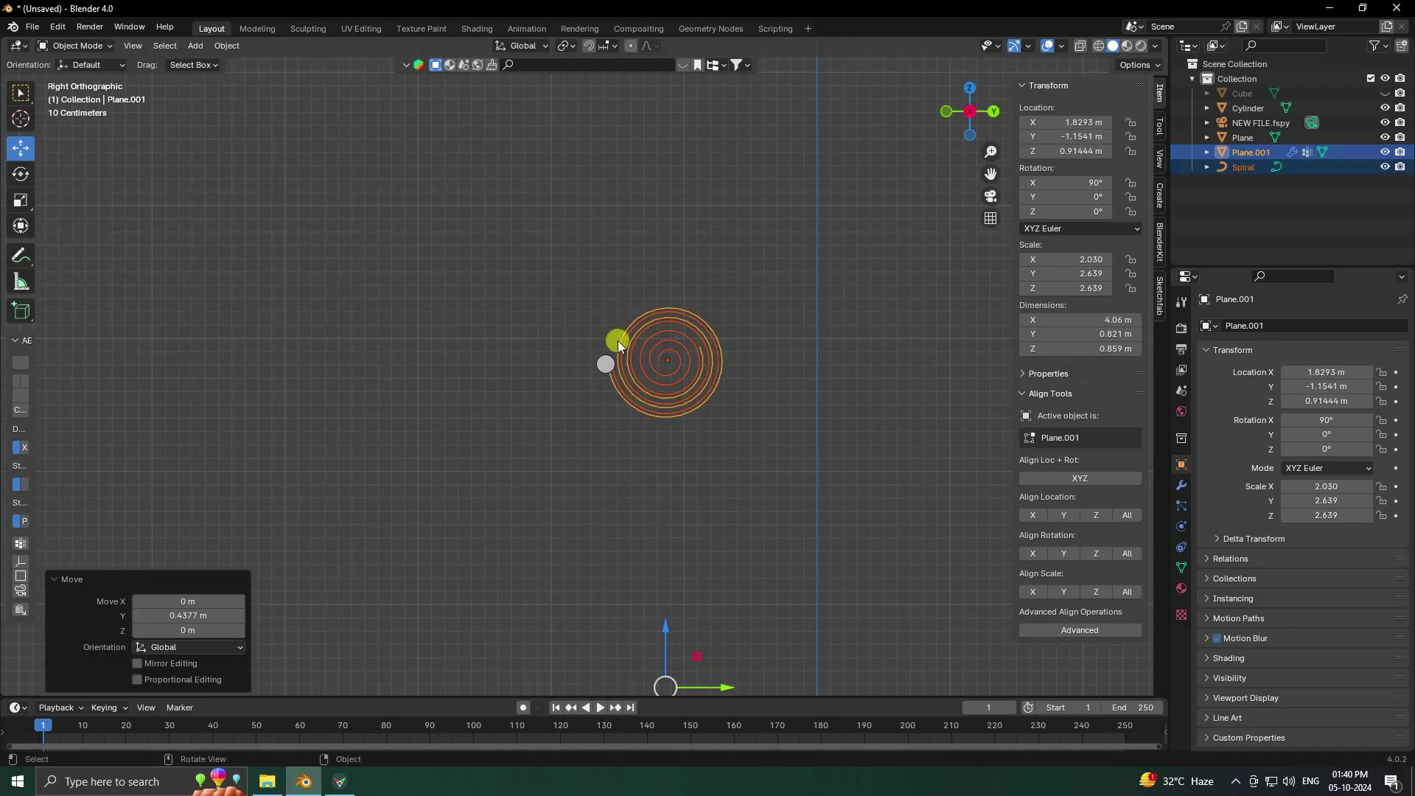
mouse_move(618, 340)
middle_mouse_down()
mouse_move(610, 360)
mouse_move(615, 342)
middle_mouse_up()
scroll(626, 368, "up", 8)
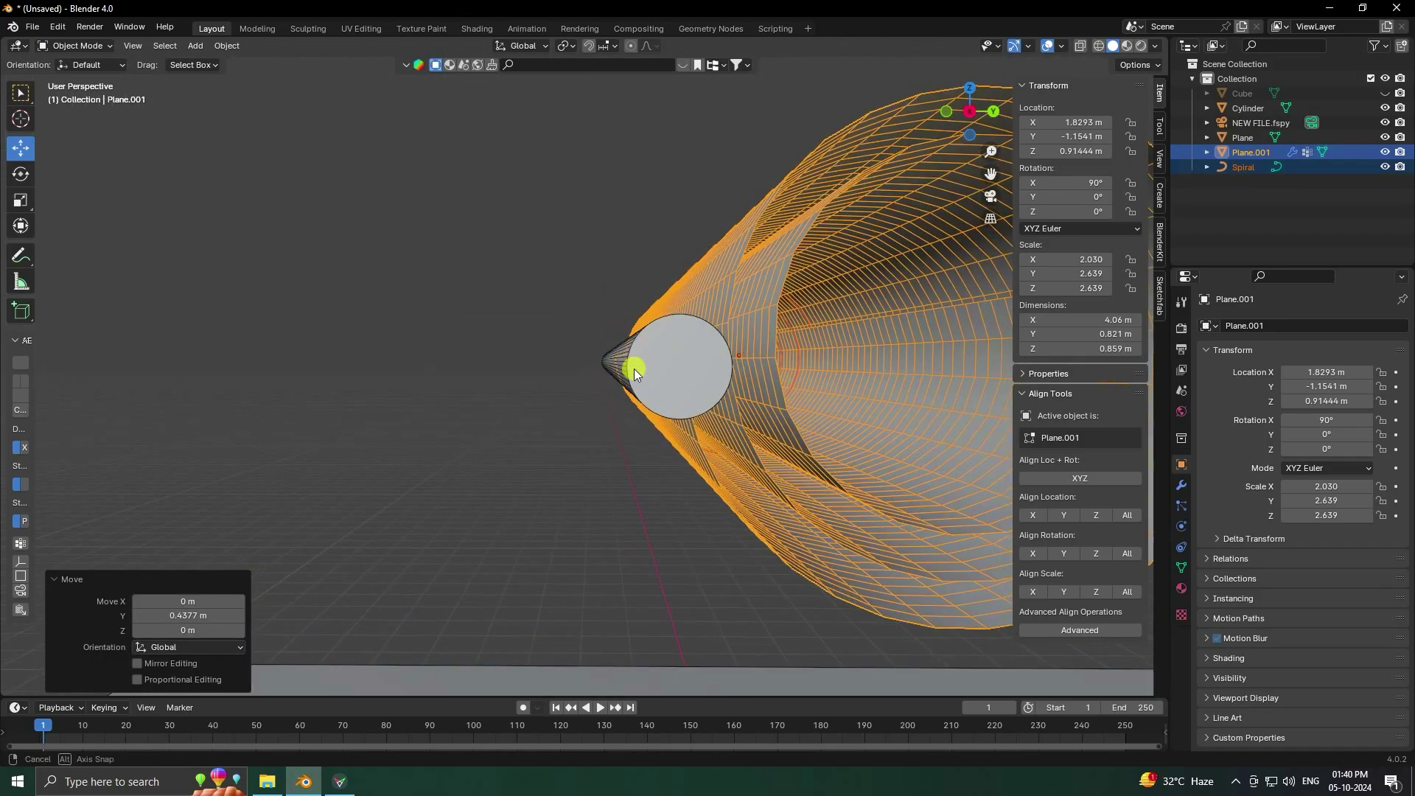
left_click(591, 316)
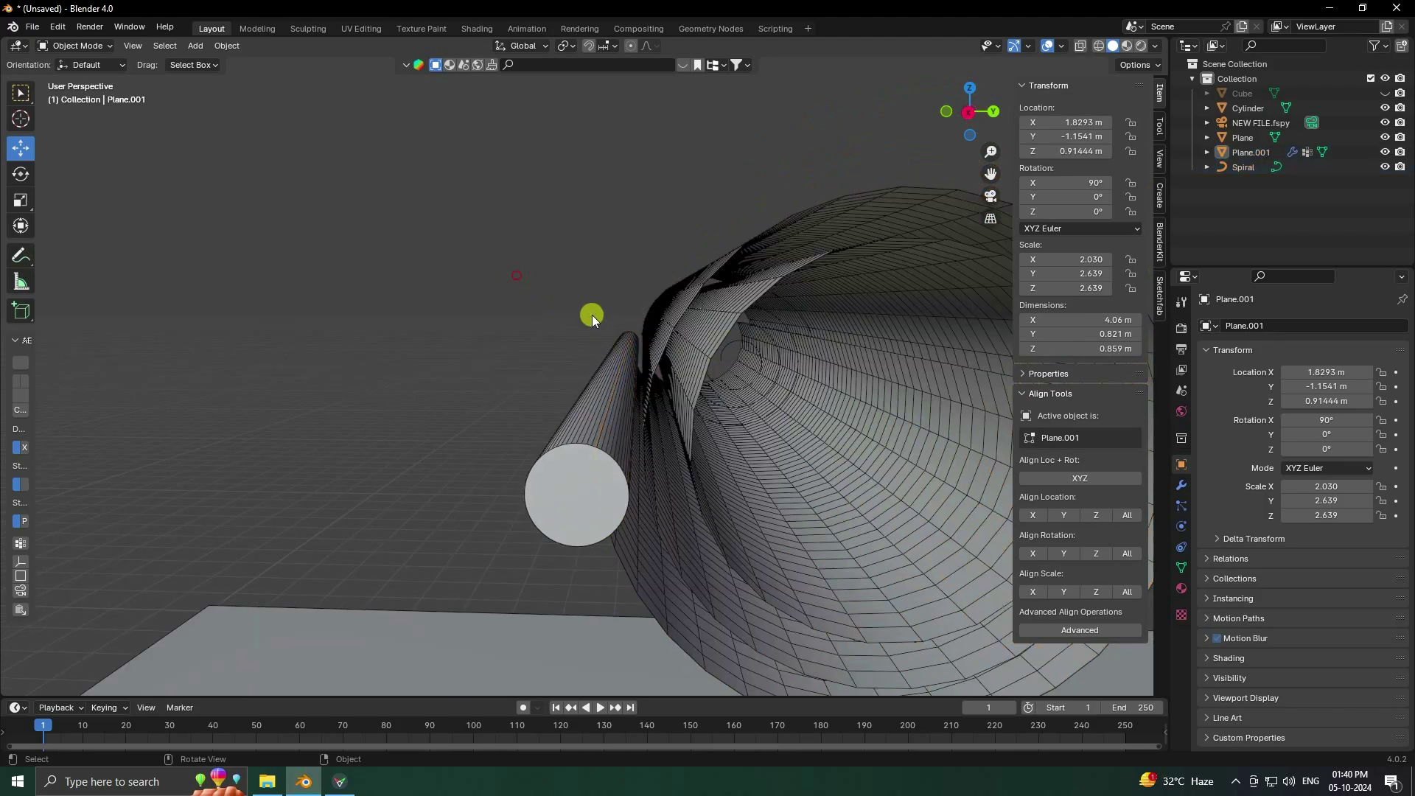
middle_click_drag(591, 316, 592, 412)
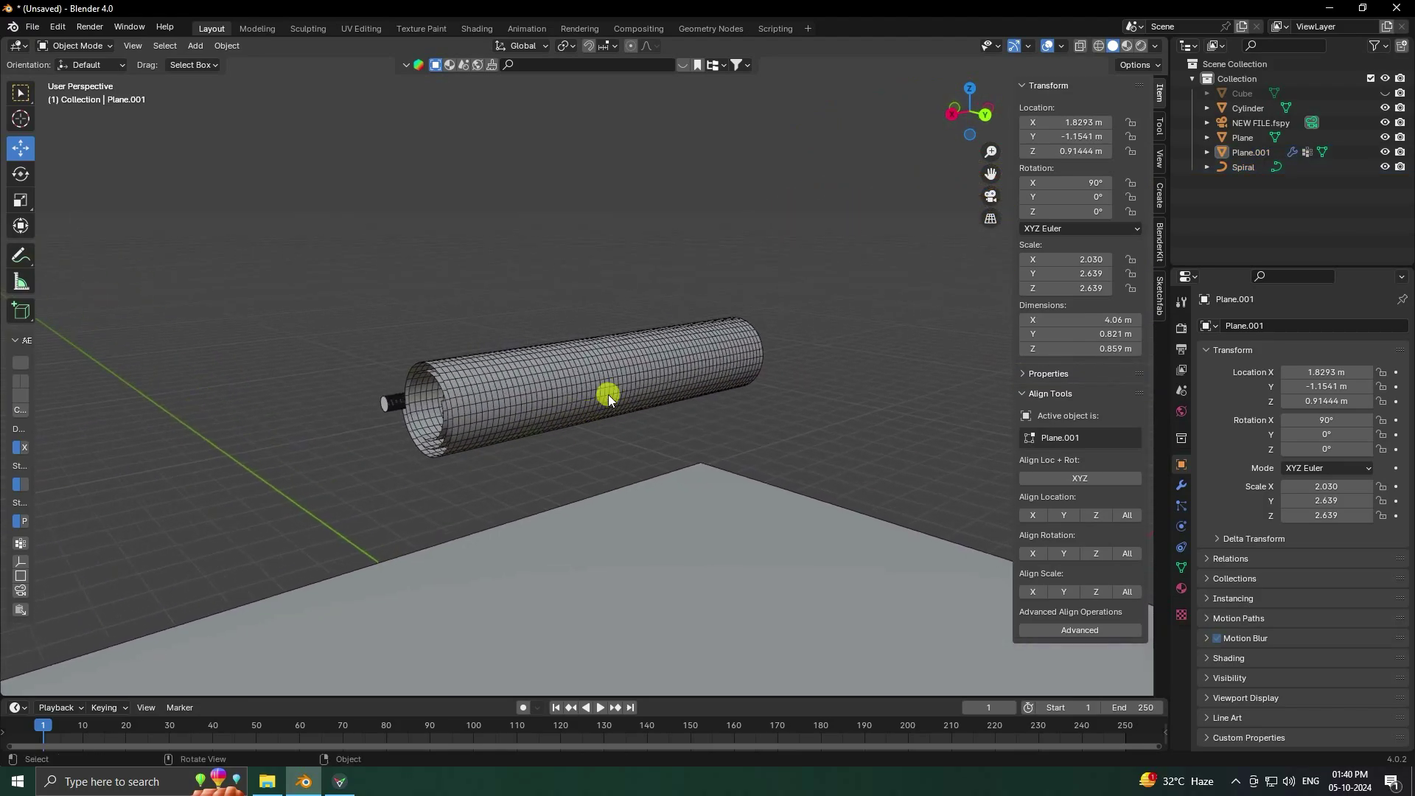
Step: Add Cloth physics to the rolled banner plane and bring its stiffness settings into view
left_click(505, 402)
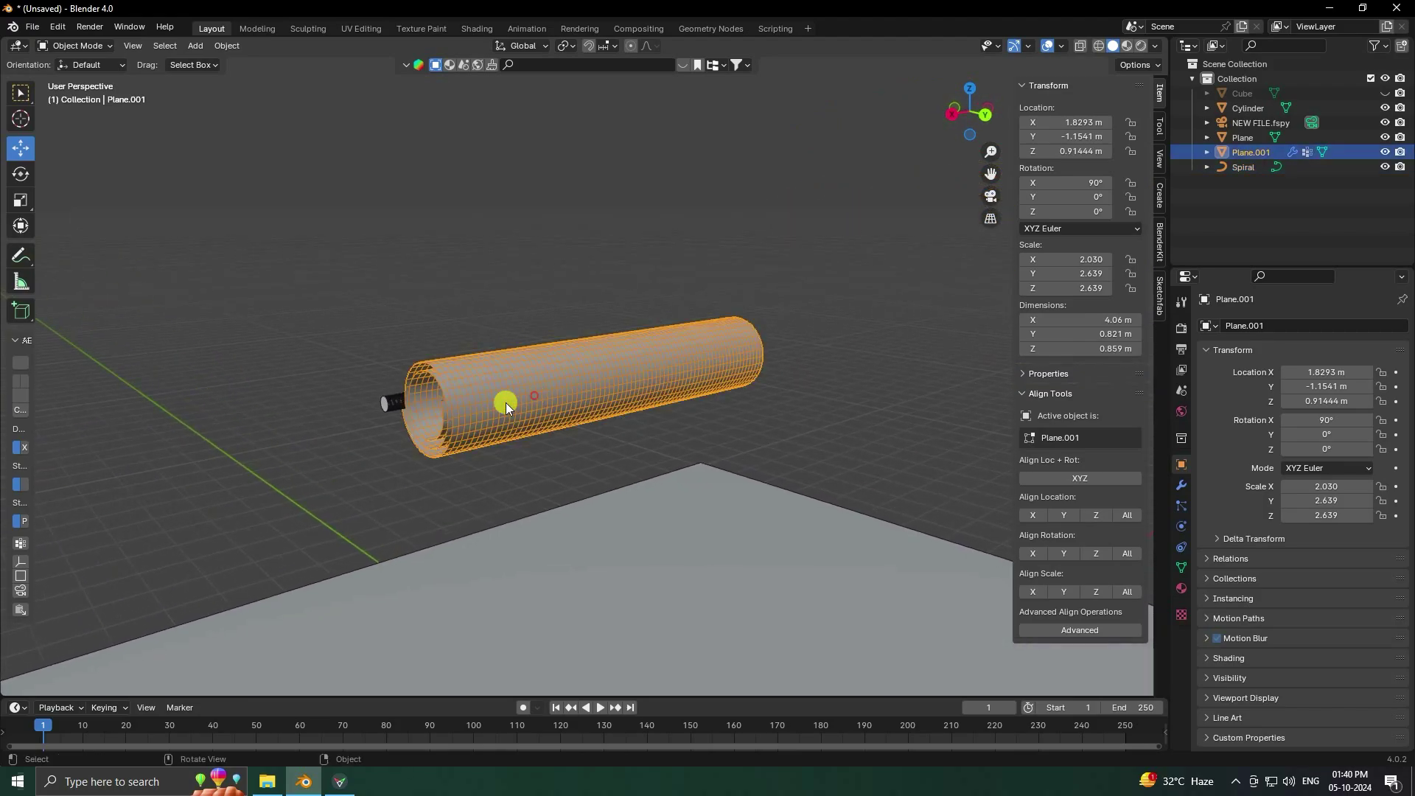
left_click(1181, 525)
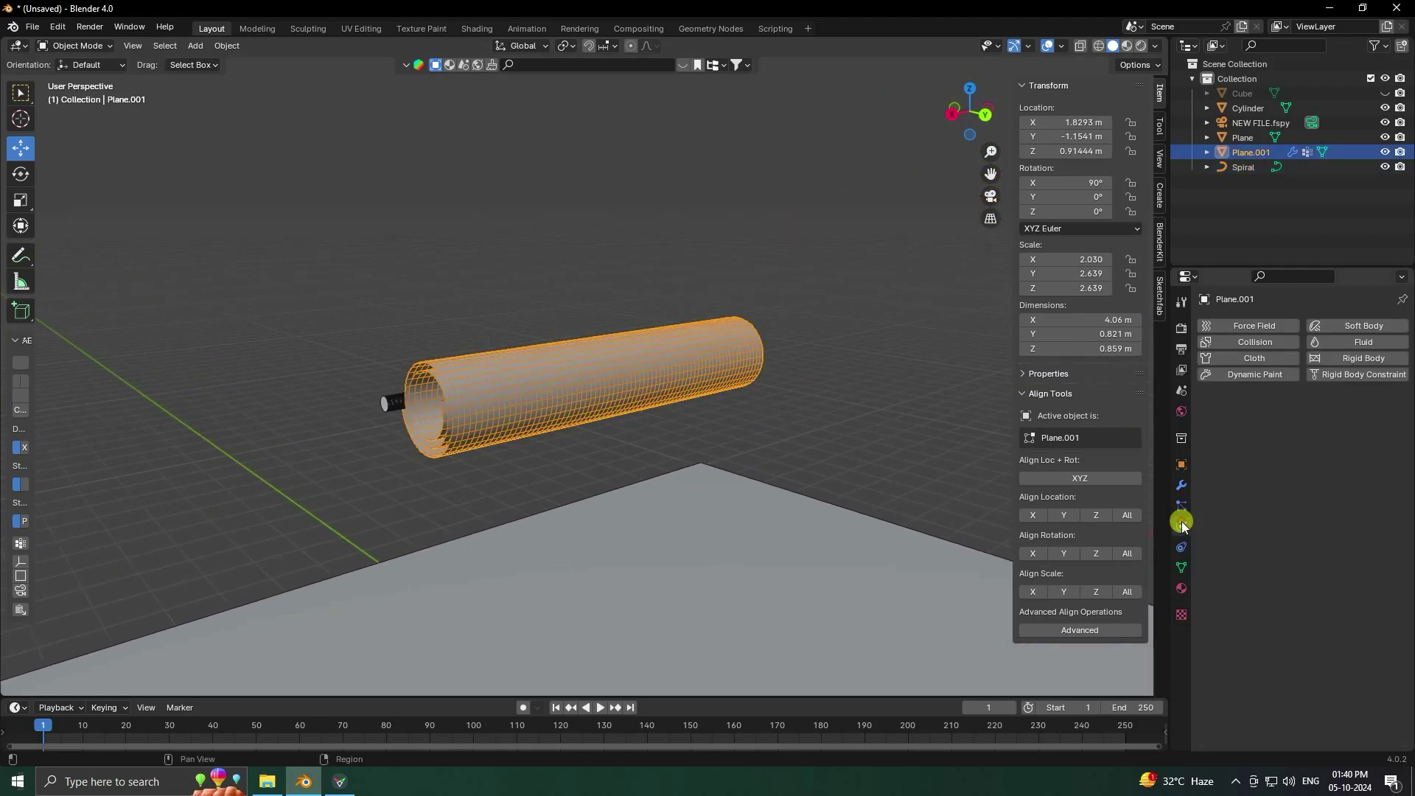
left_click(1241, 361)
scroll(1260, 545, "down", 3)
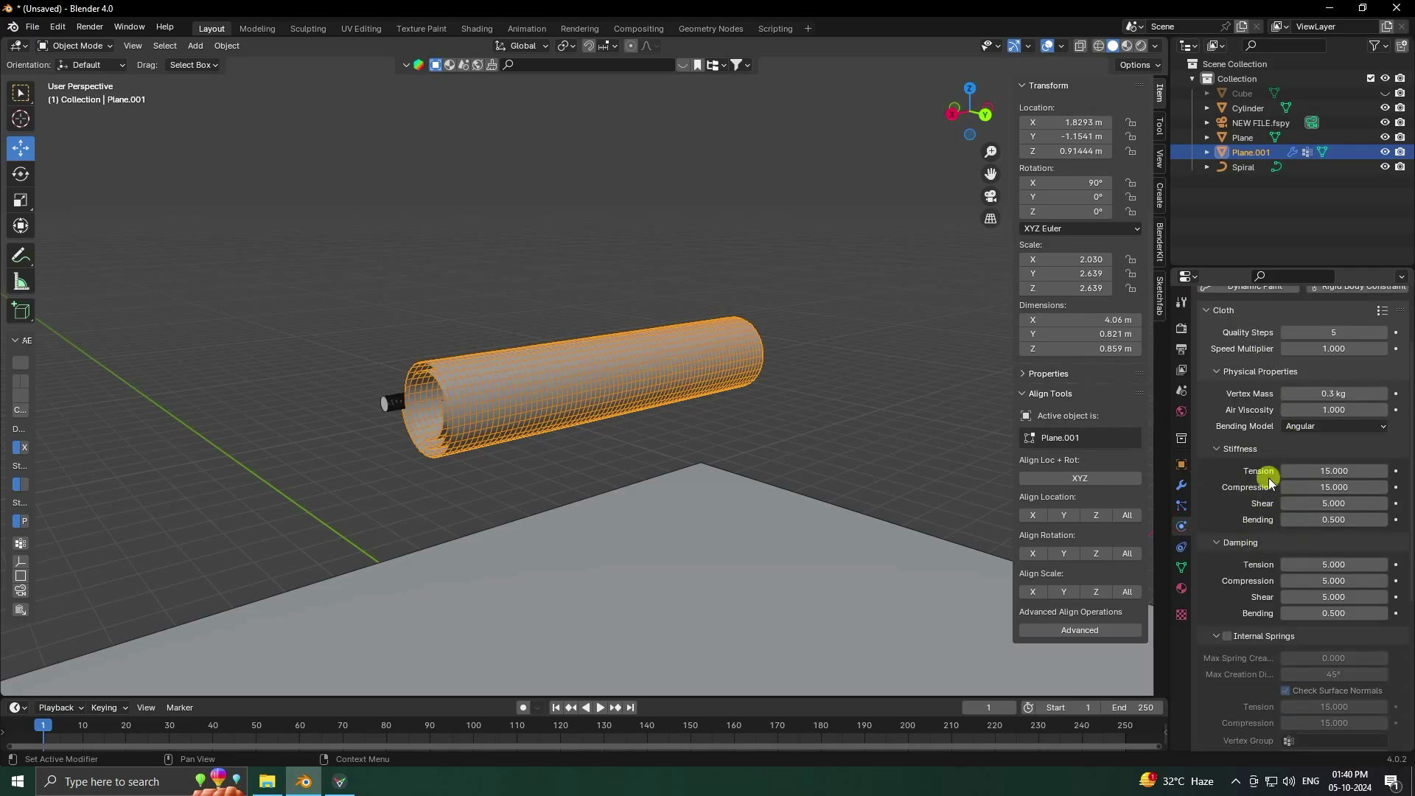
Step: Set the cloth's stiffness values for tension, compression and shear to 10
type("0")
key("Return")
left_click(1332, 485)
type("10")
key("Return")
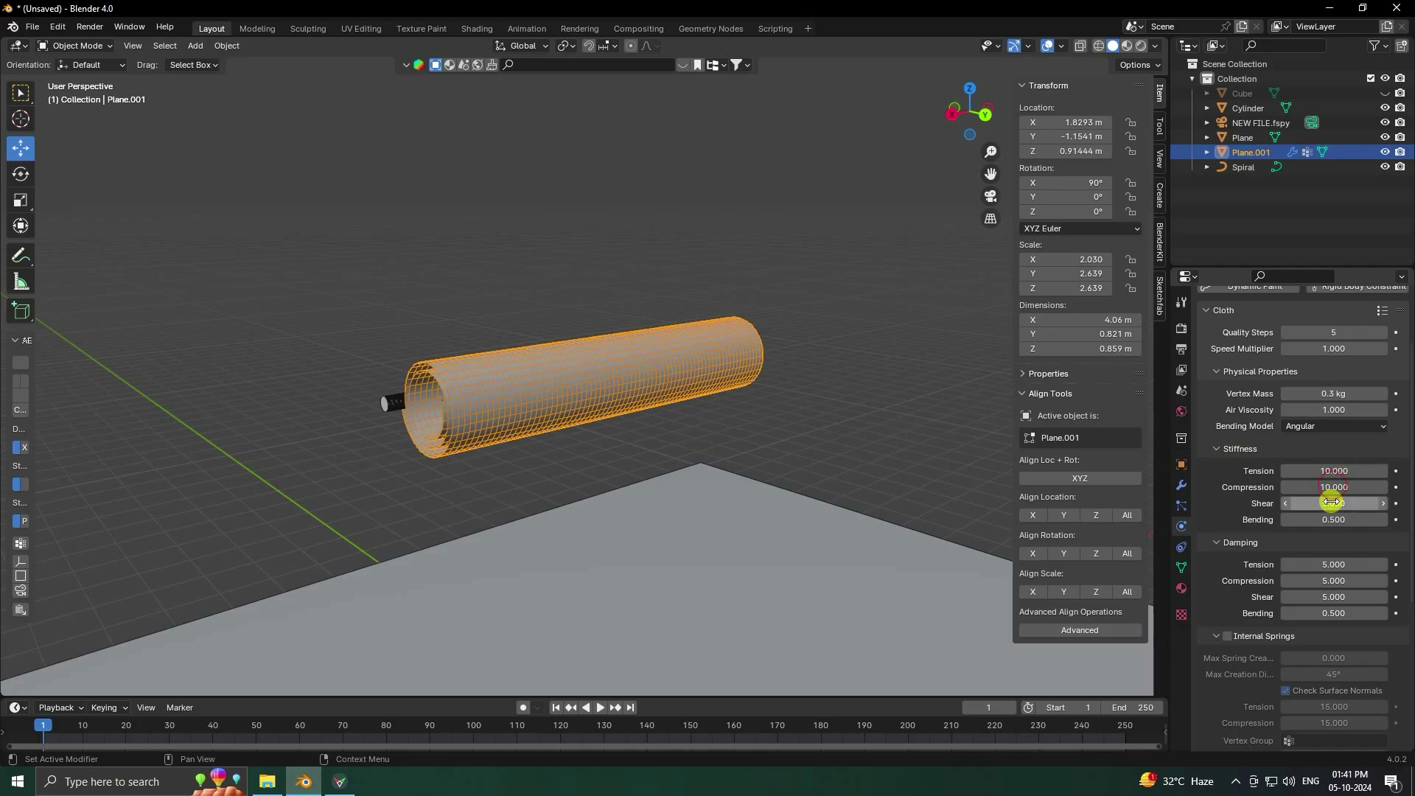
left_click(1331, 502)
type("10")
key("Return")
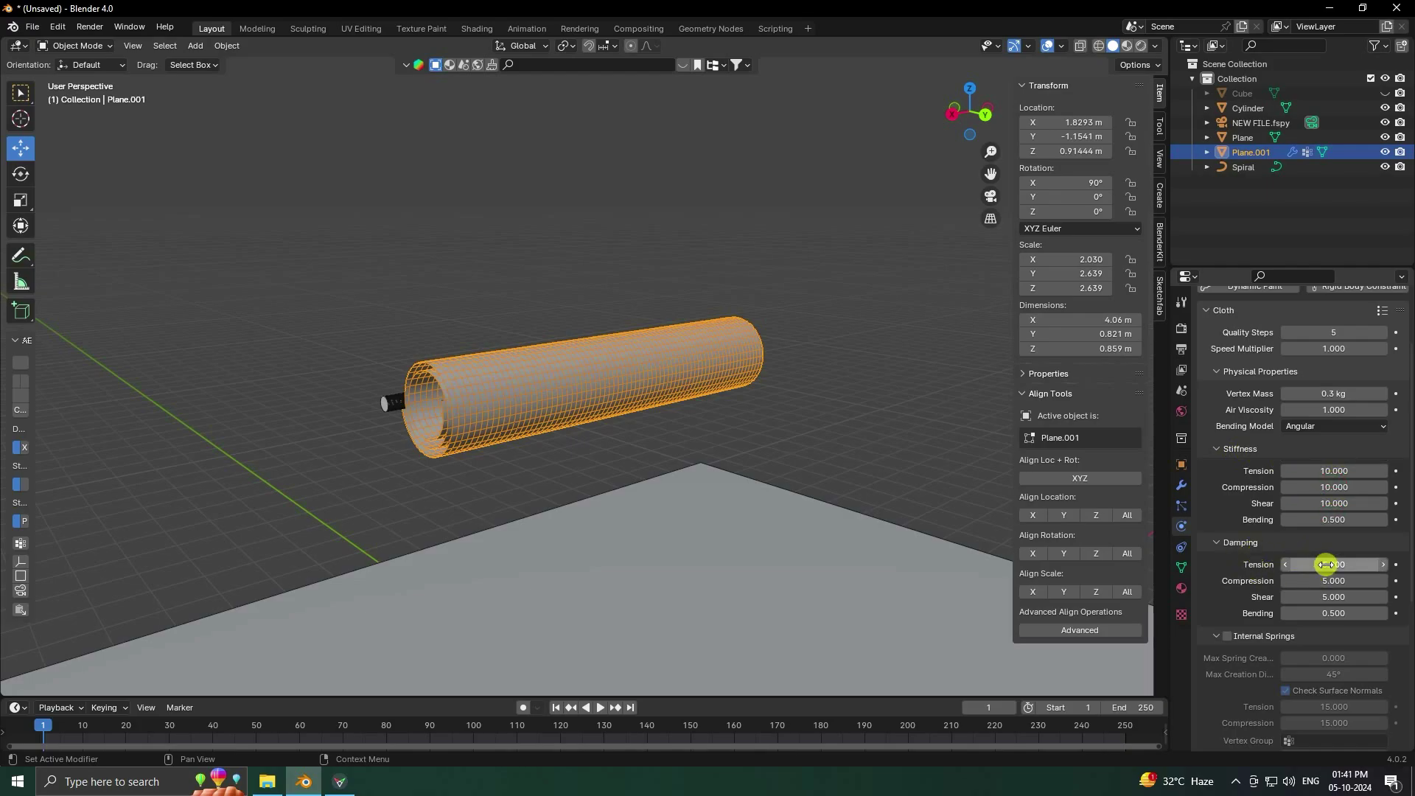
Step: Set the cloth's damping values for tension, compression and shear to 2
left_click(1328, 594)
type("2")
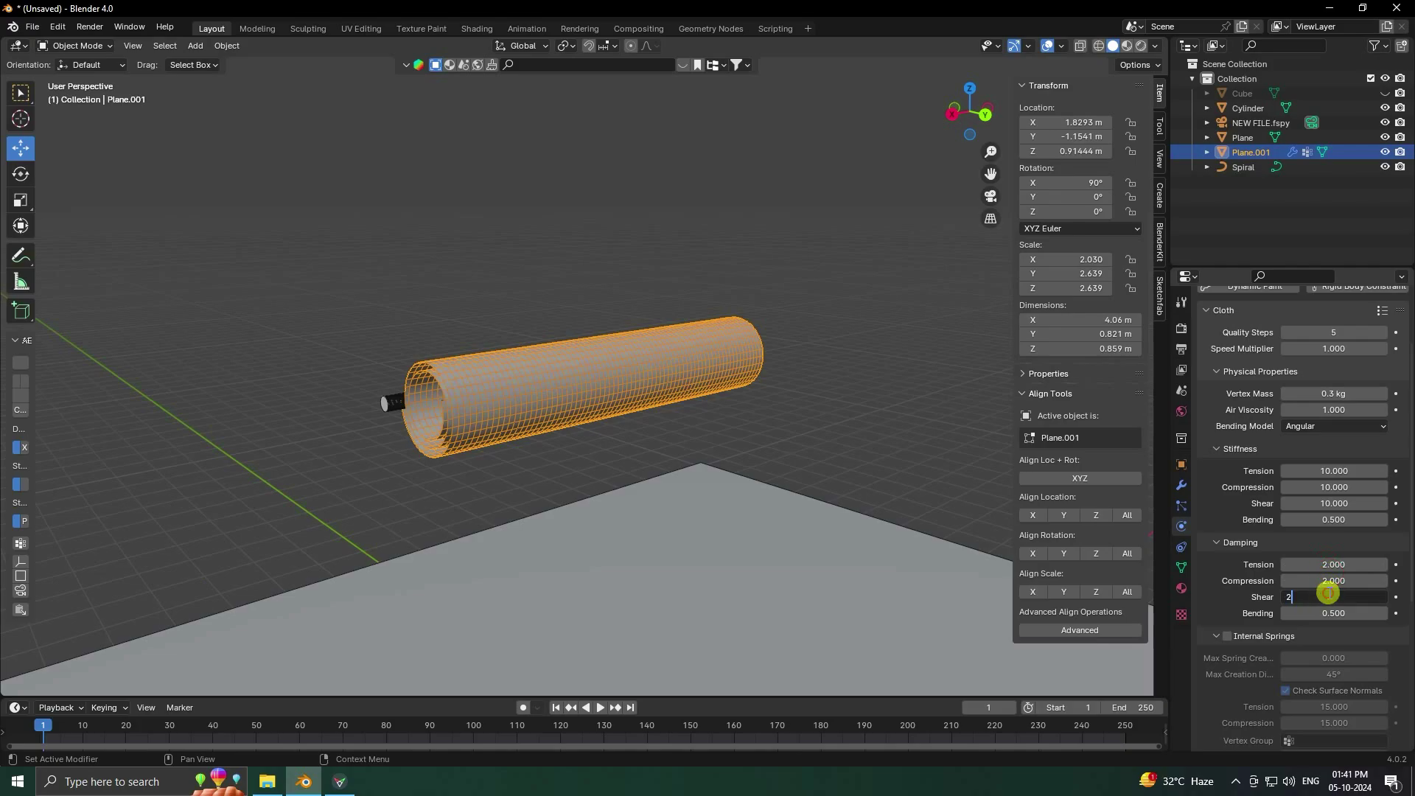
scroll(1262, 610, "up", 3)
Step: Set both the cloth cache's simulation end and the scene's end frame to 400
scroll(1248, 594, "down", 10)
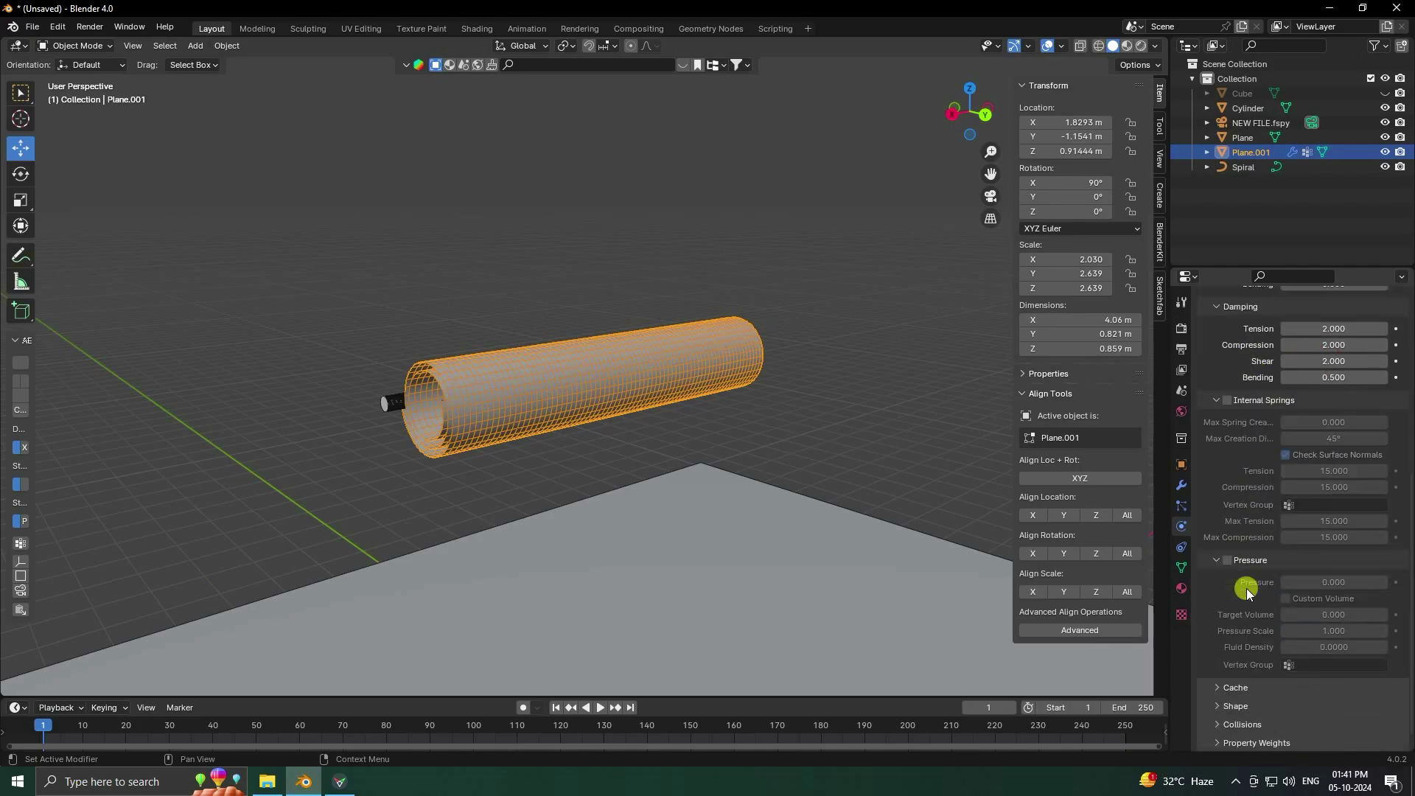
left_click(1227, 684)
scroll(1227, 590, "down", 3)
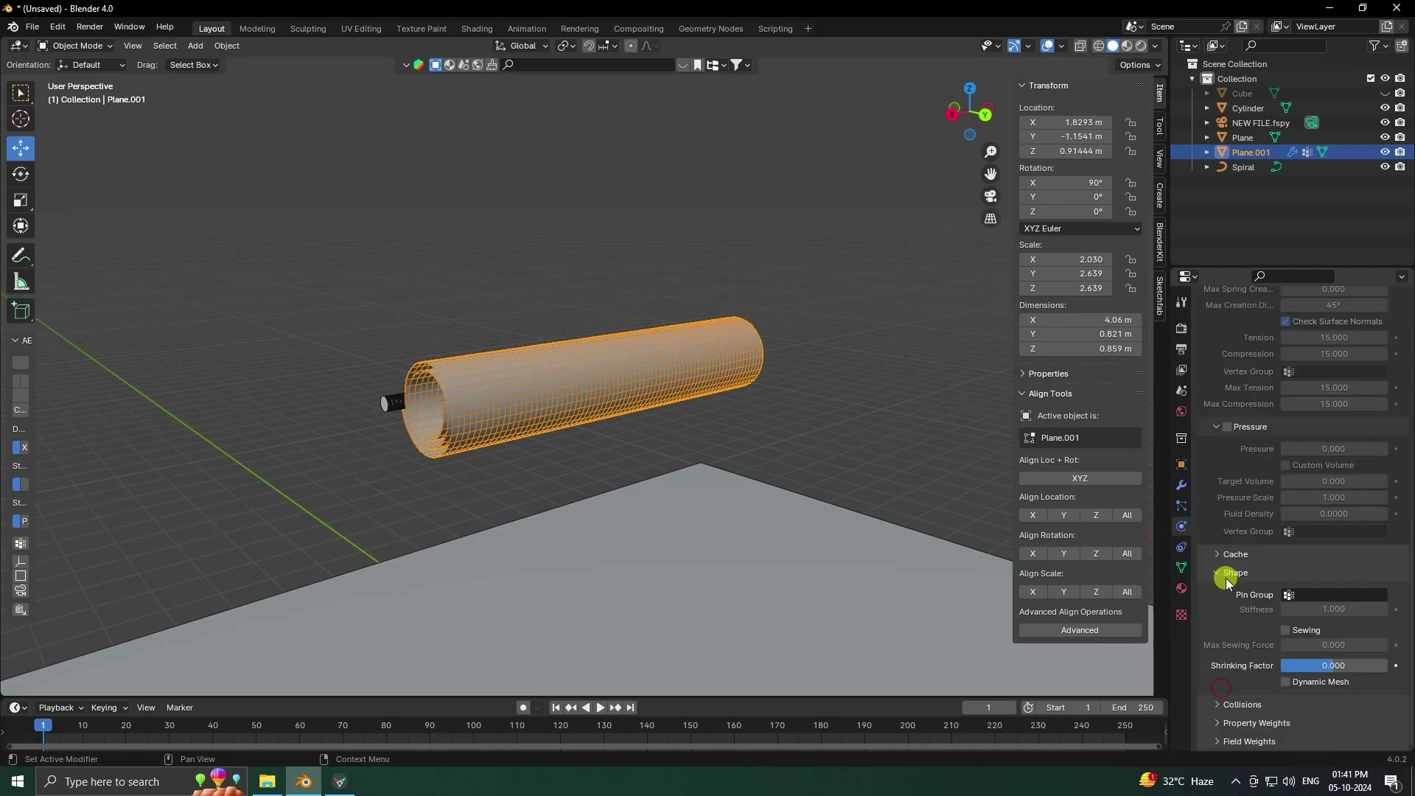
left_click(1228, 556)
scroll(1238, 568, "down", 4)
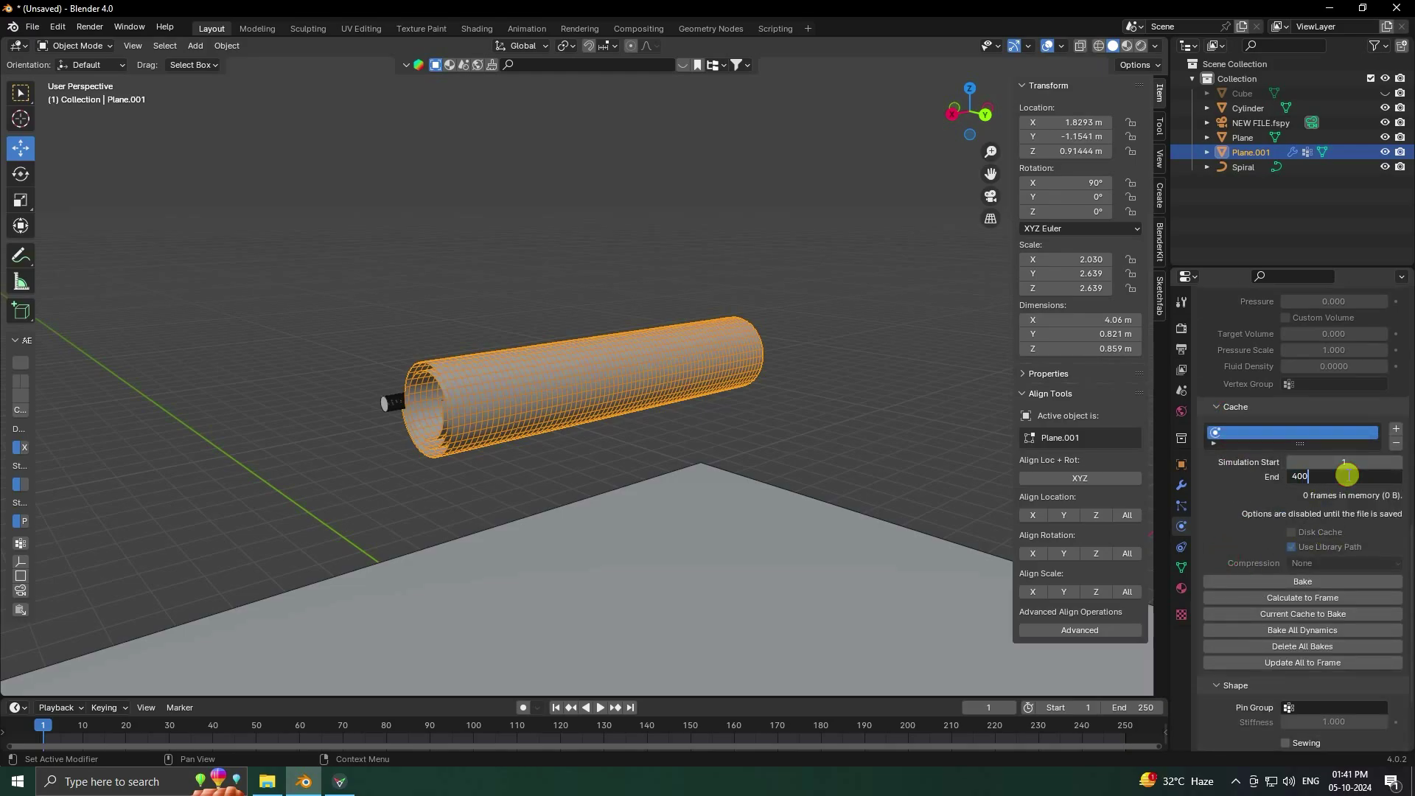
key("Return")
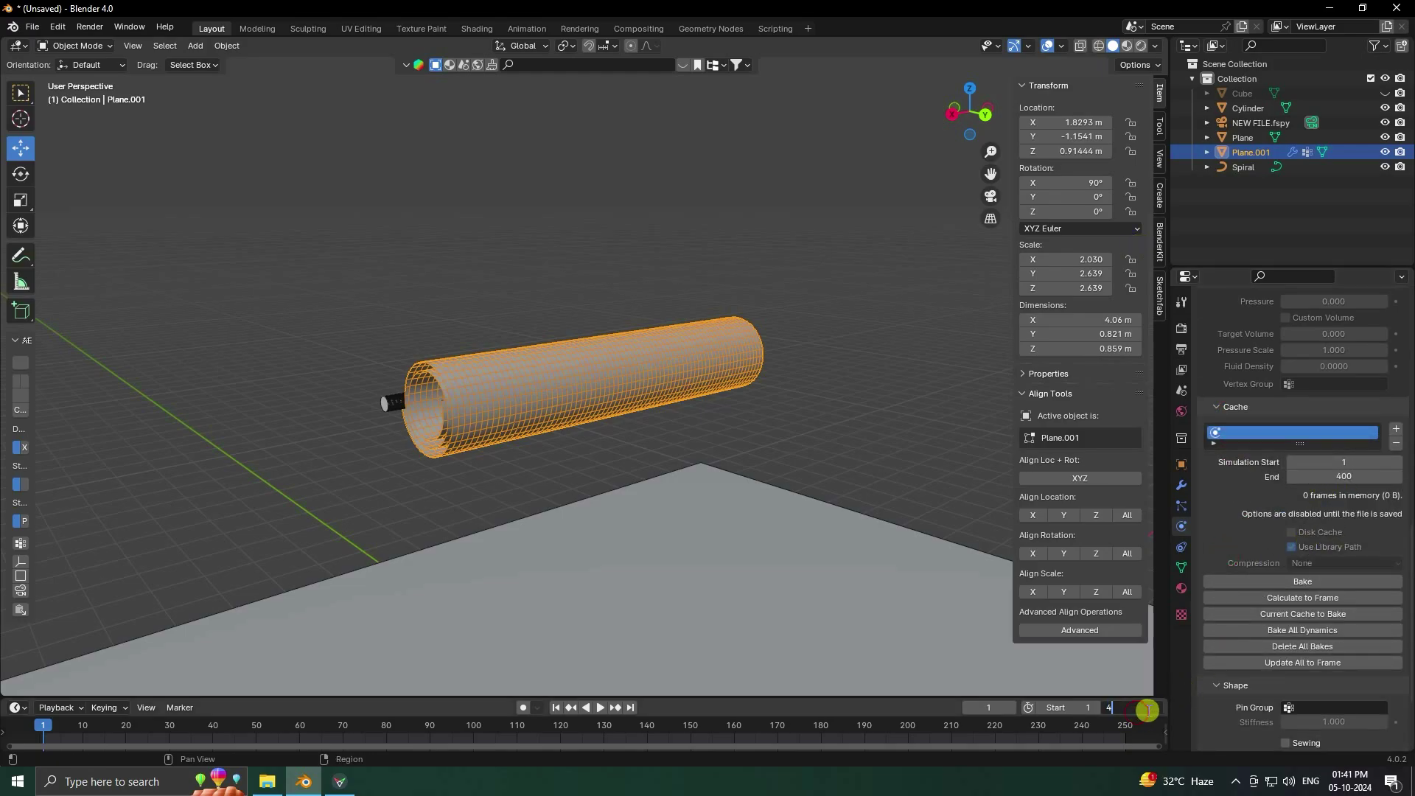
left_click(1151, 709)
type("400")
key("Return")
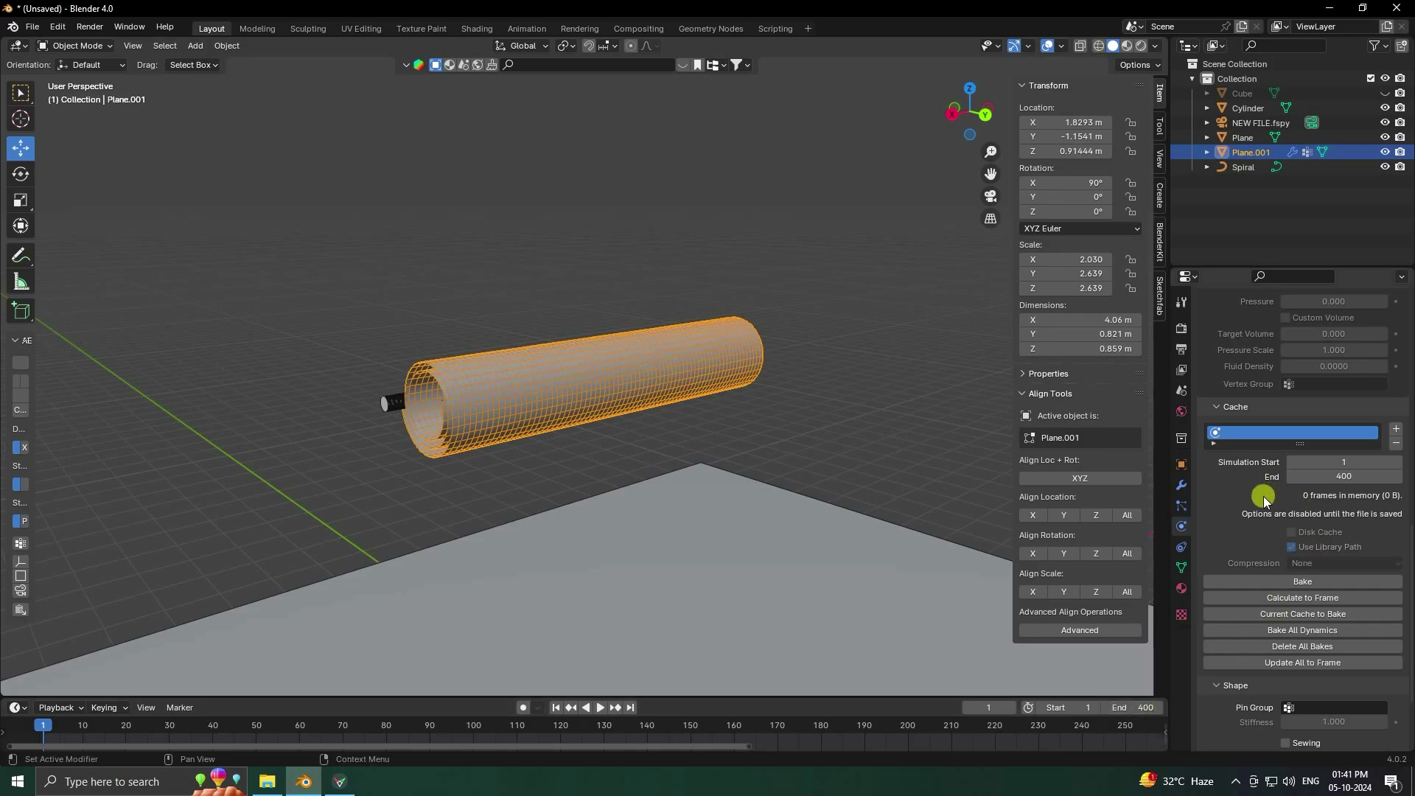
Step: Assign the PIN vertex group as the cloth's pin group in its shape settings
scroll(1257, 553, "down", 4)
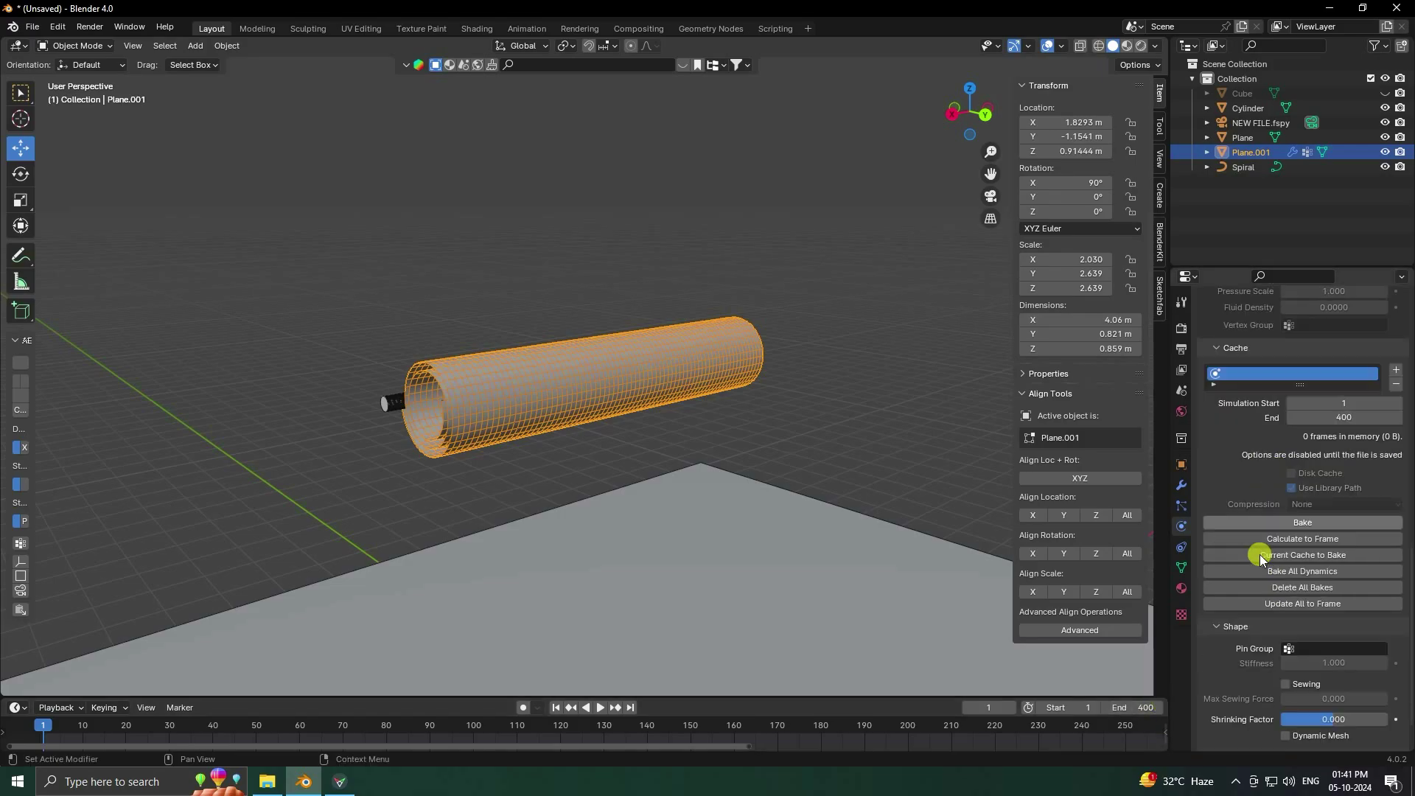
left_click(1294, 596)
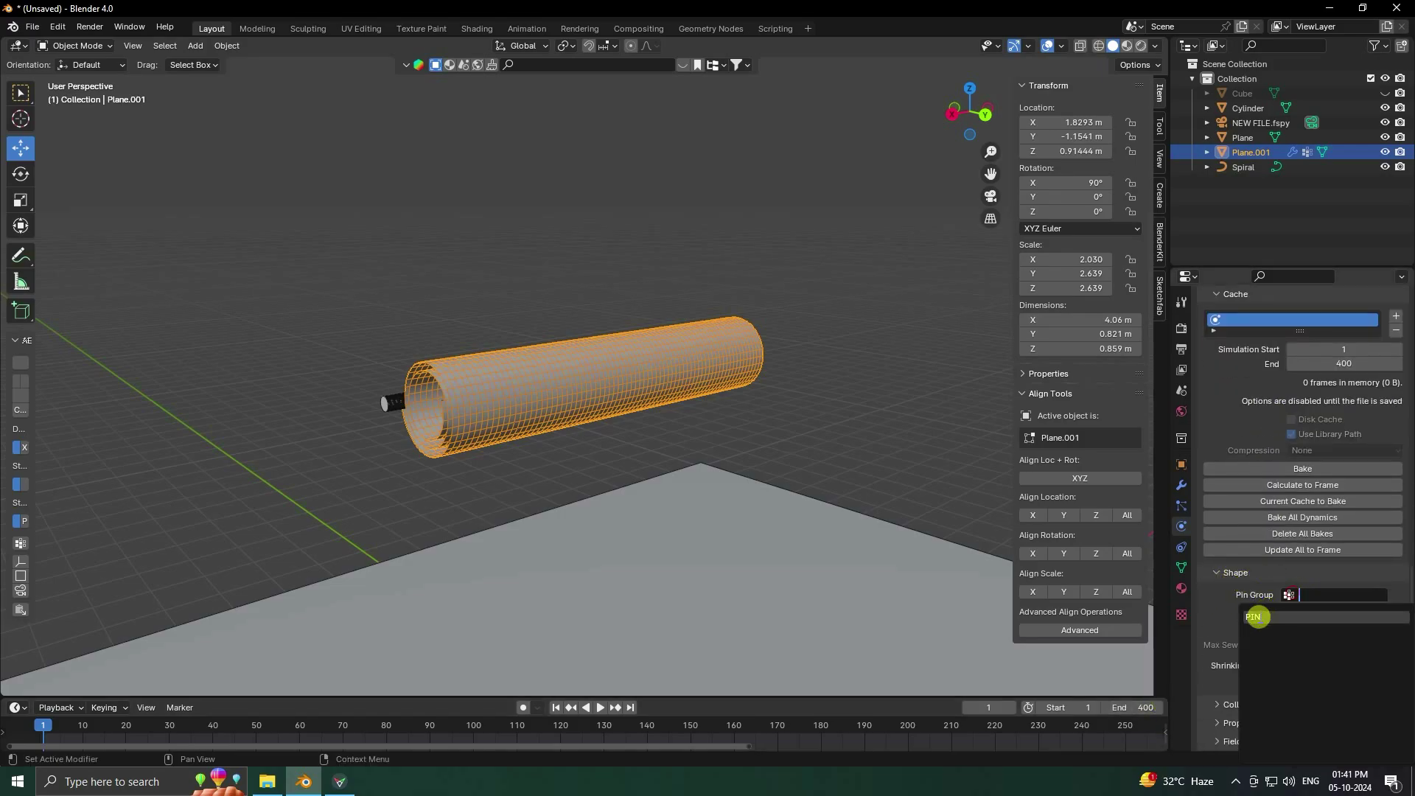
left_click(1259, 611)
Step: Set the cloth's collision quality to 5 and enable self collisions
left_click(1213, 706)
scroll(1250, 653, "down", 6)
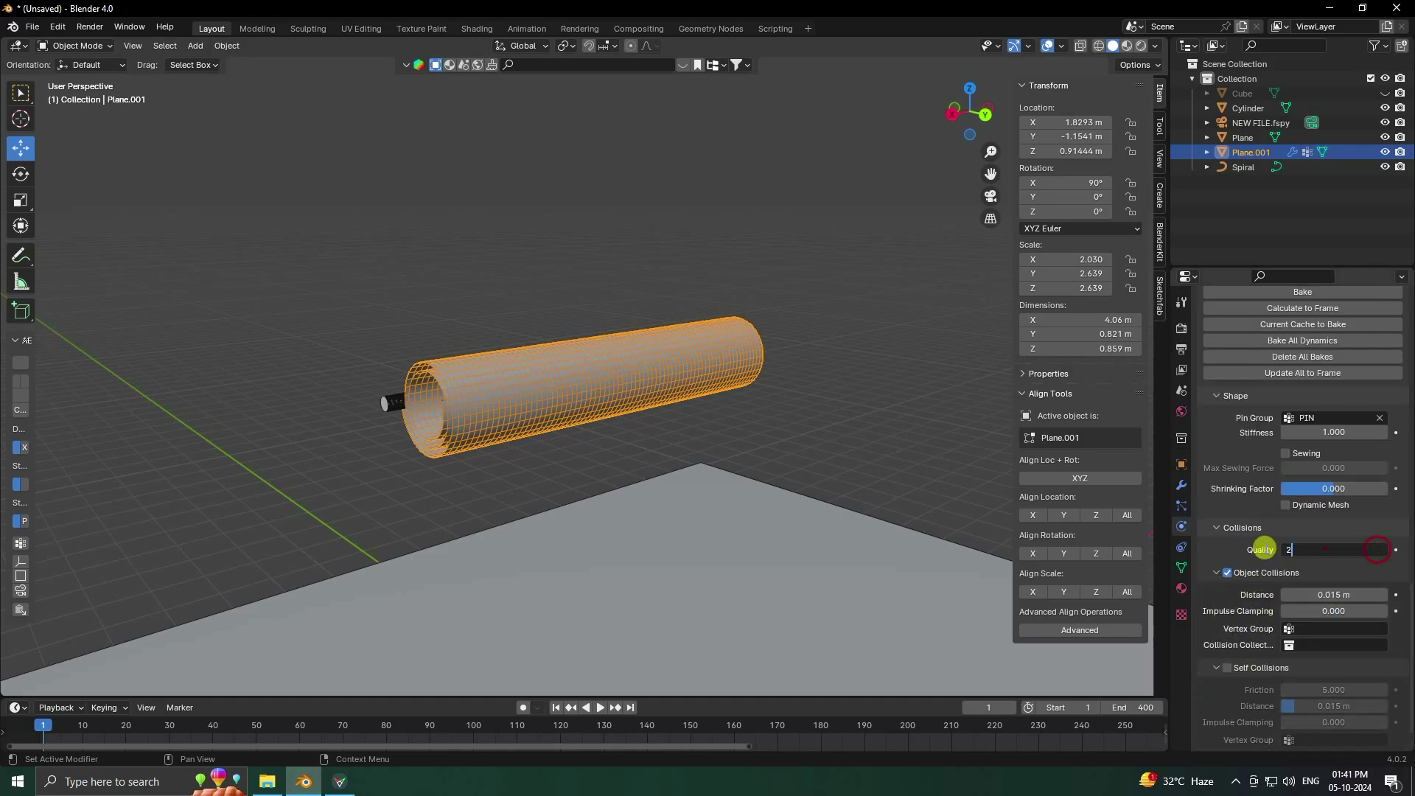
type("5")
key("Return")
scroll(1229, 605, "down", 1)
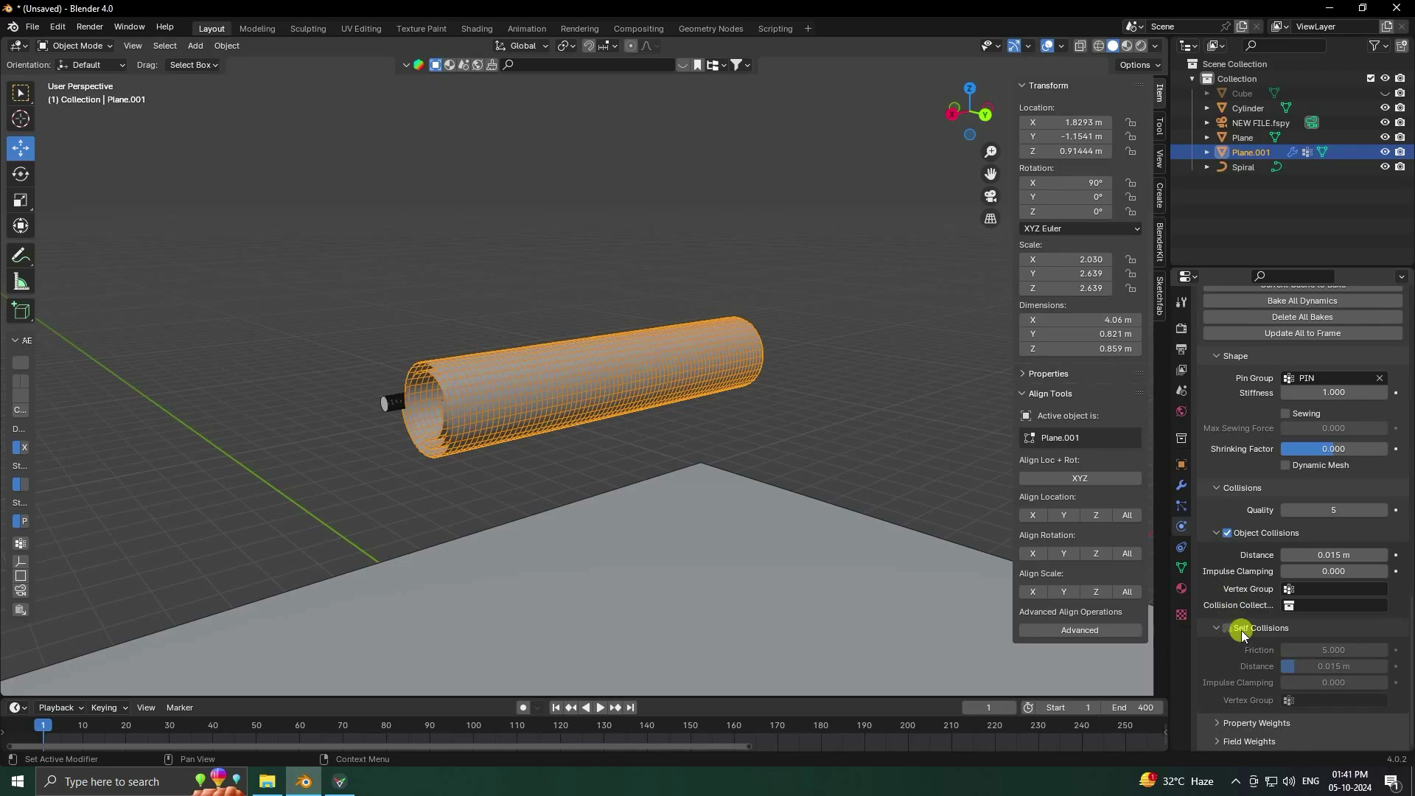
left_click(1227, 628)
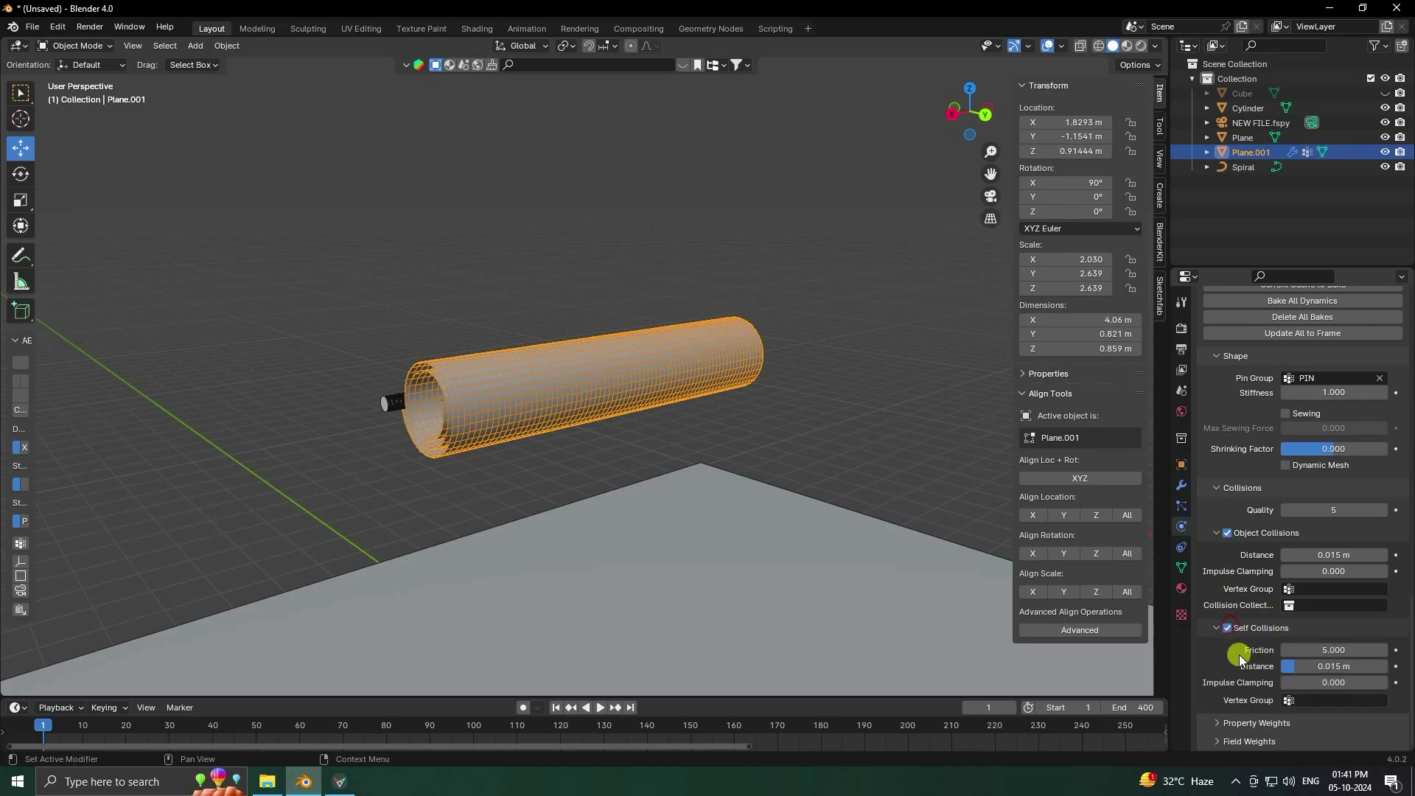
Step: Preview the unbaked cloth simulation, examine how the rolled banner starts to drop, and return to frame 1
left_click(602, 707)
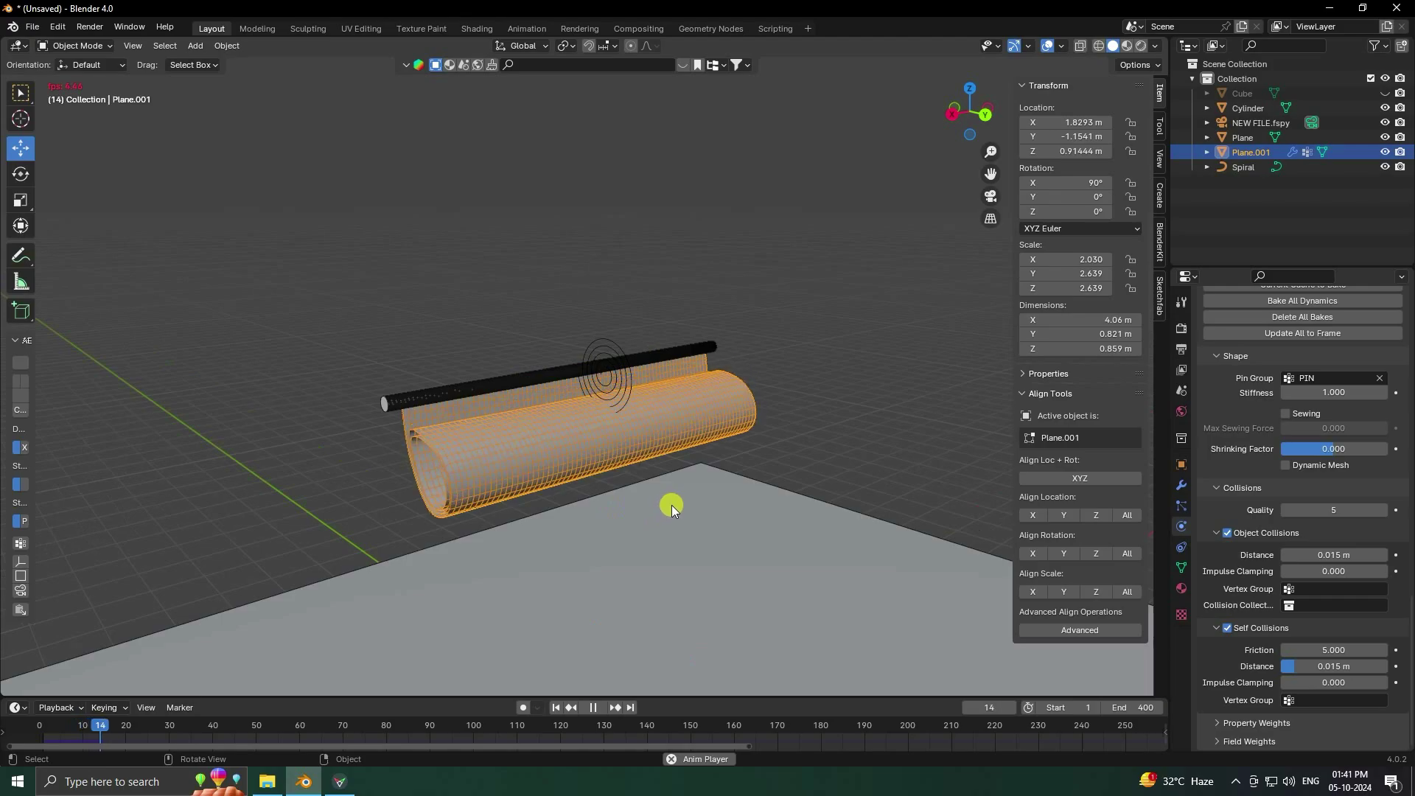
middle_click_drag(671, 506, 608, 336, "ctrl")
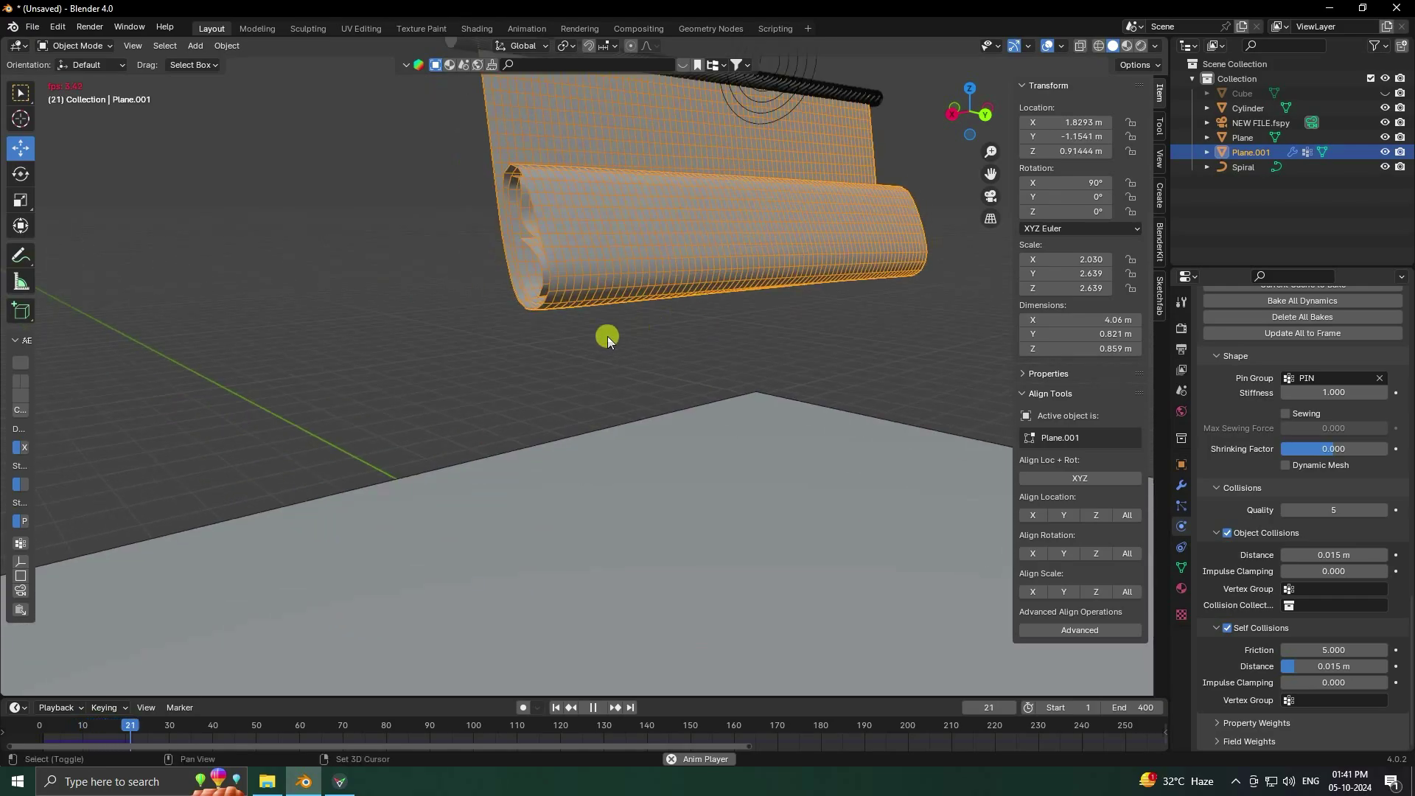
key("Escape")
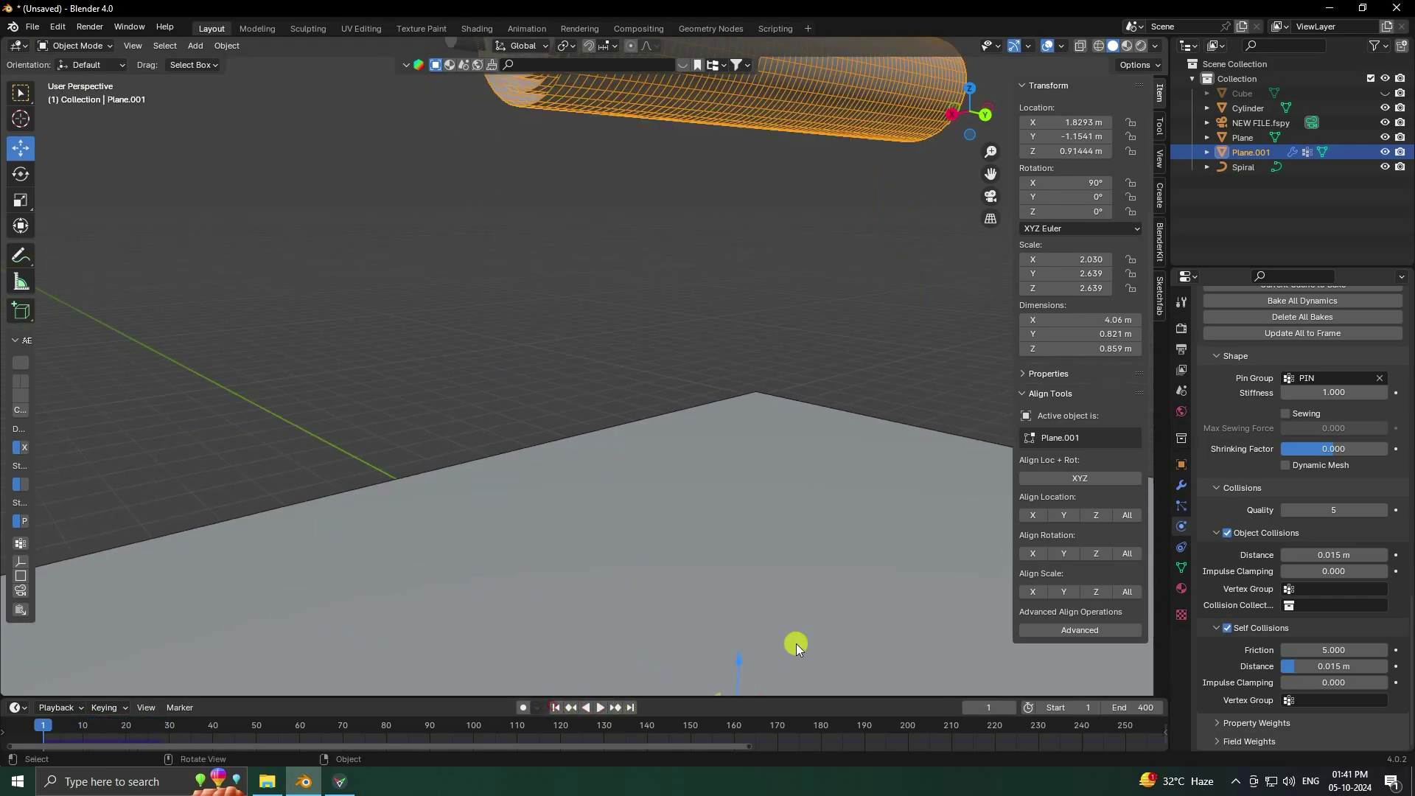
Step: Bake the banner plane's cloth simulation from its cache settings
scroll(1265, 584, "up", 5)
left_click(1285, 449)
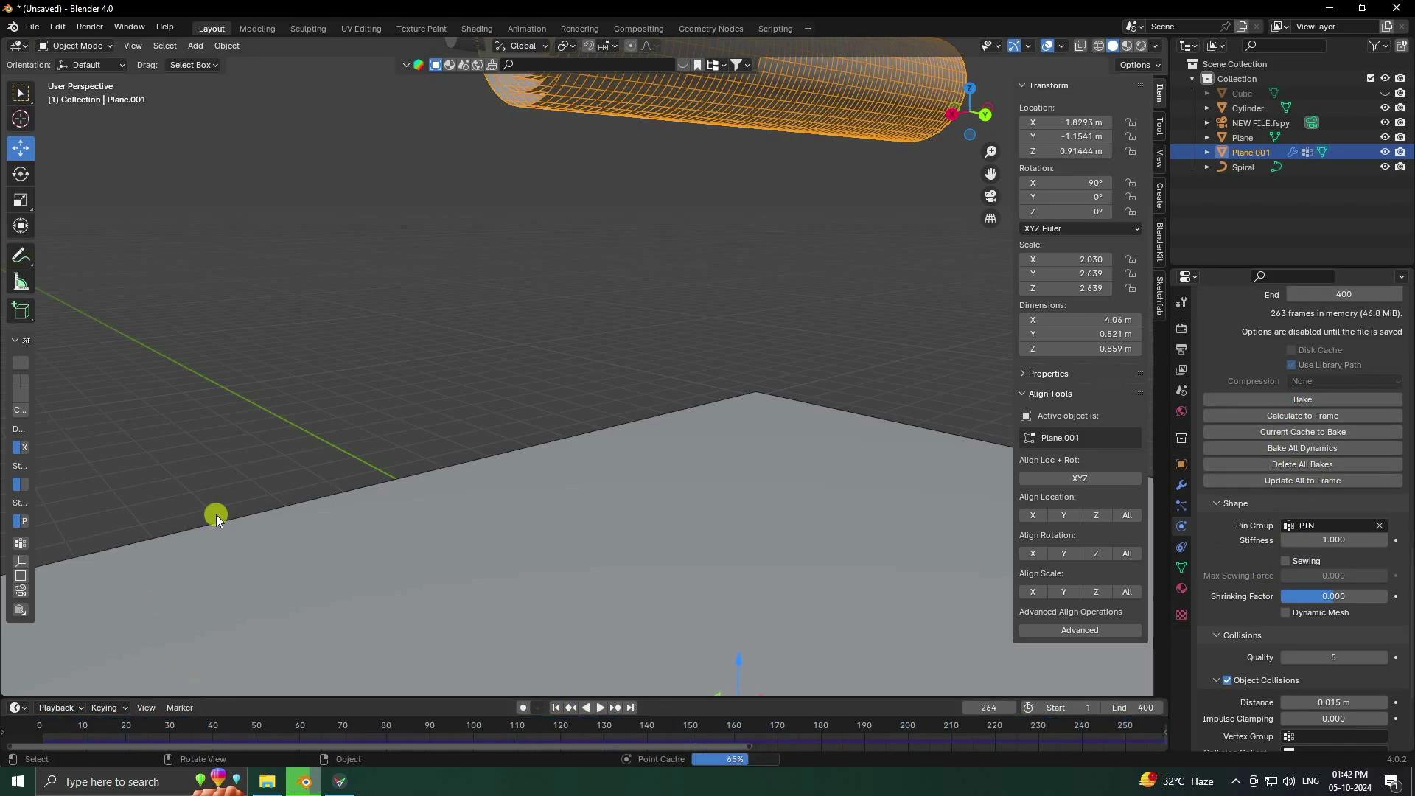
scroll(686, 338, "down", 5)
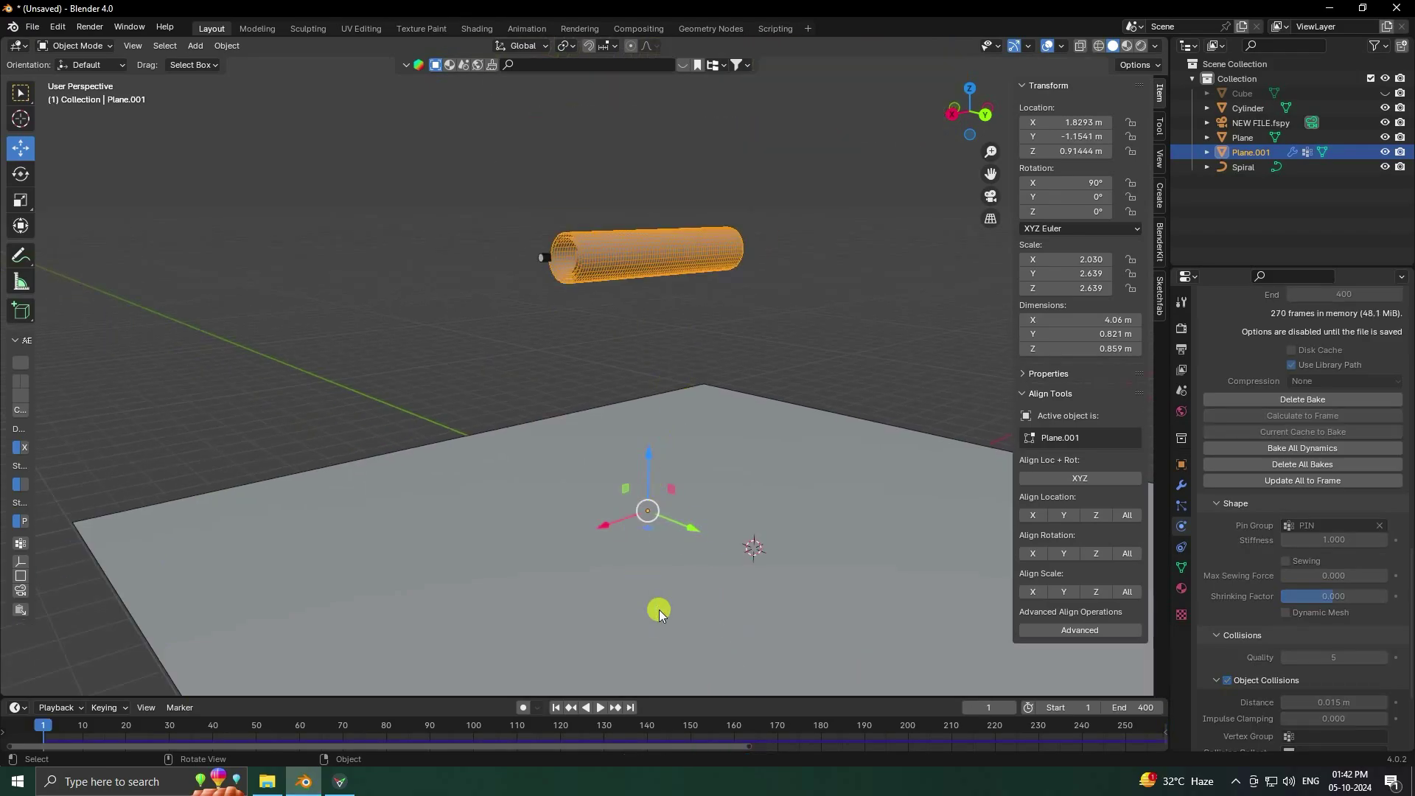
Step: Play the baked simulation, examine the banner's lower edge as it unrolls, and pause the playback
left_click(602, 708)
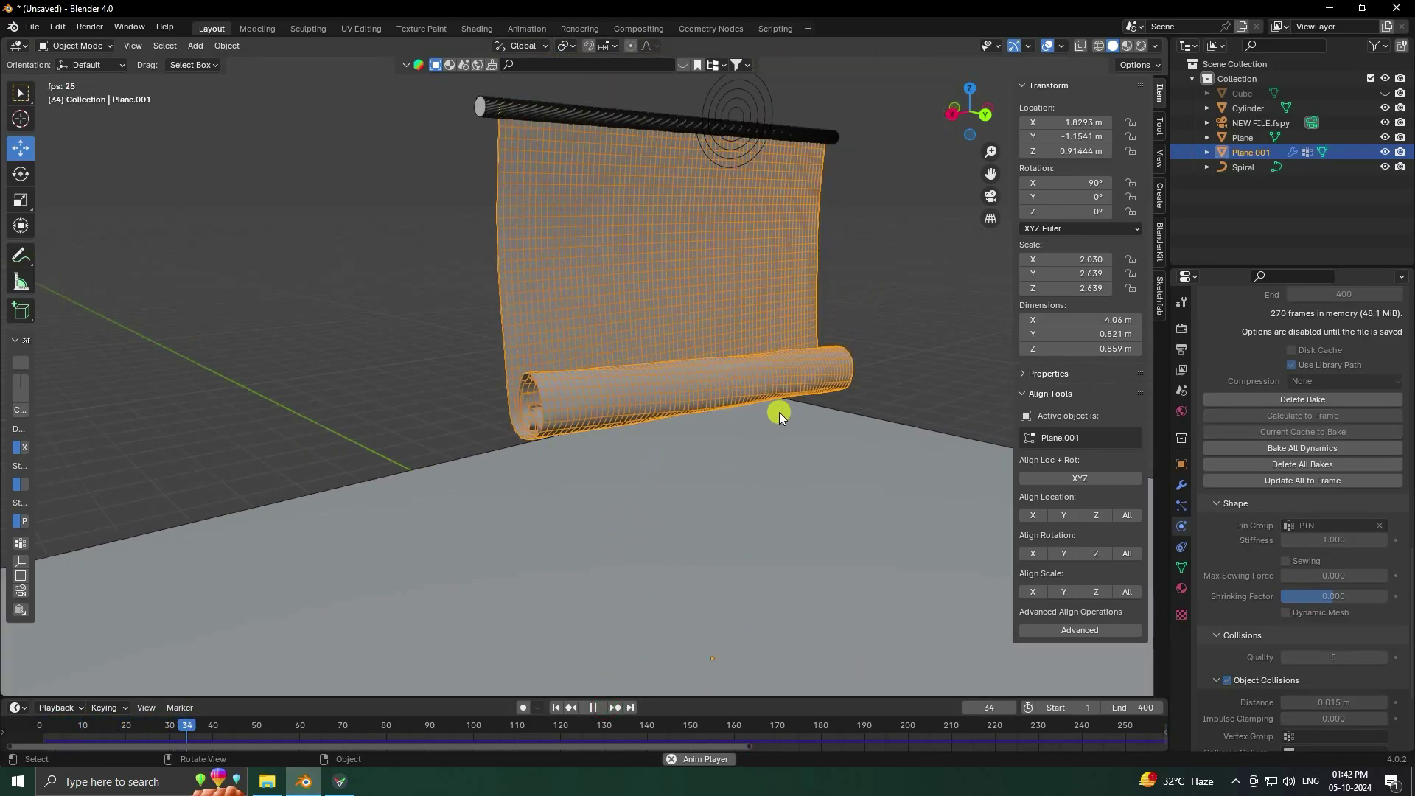
scroll(768, 379, "up", 3)
middle_click_drag(768, 379, 736, 326, "shift")
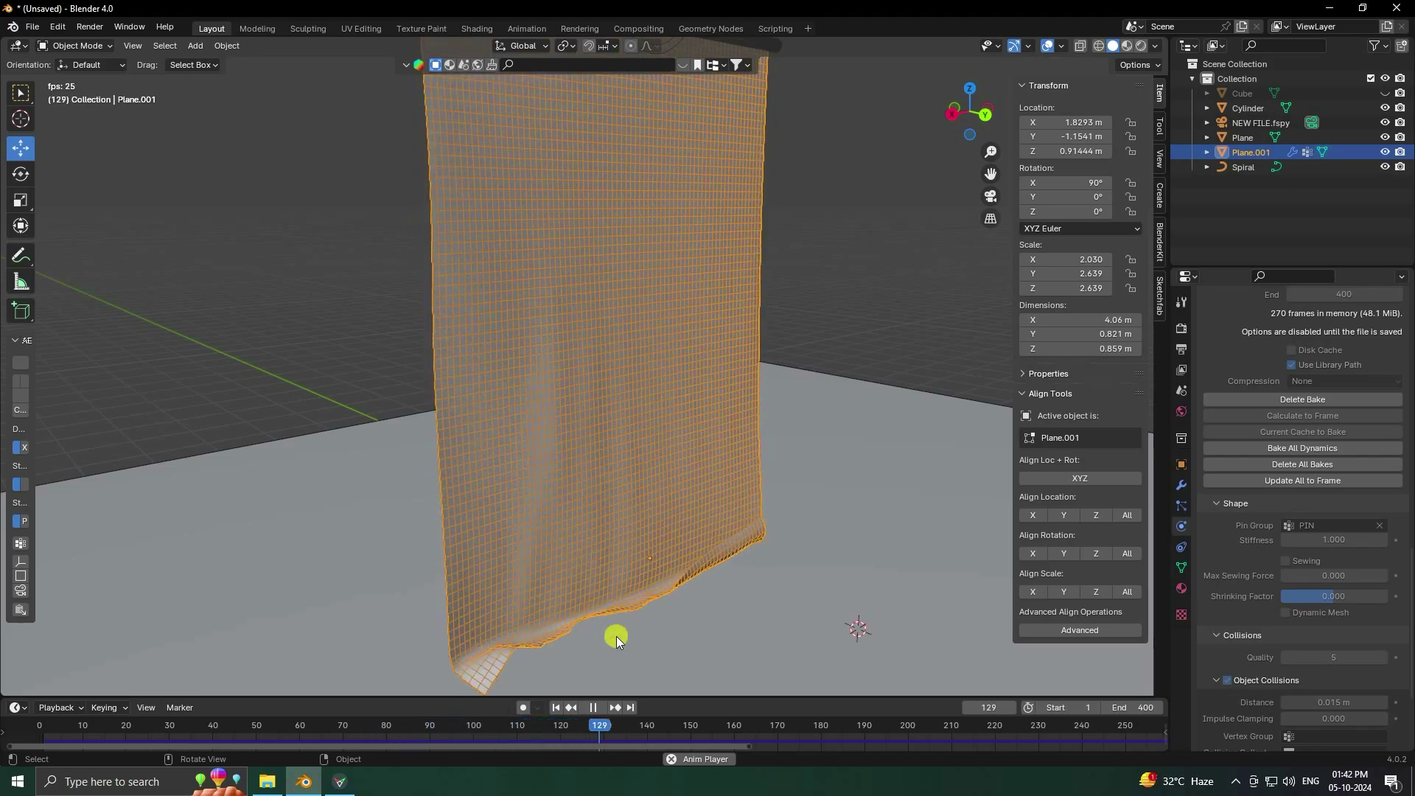
scroll(613, 685, "down", 3)
left_click(594, 707)
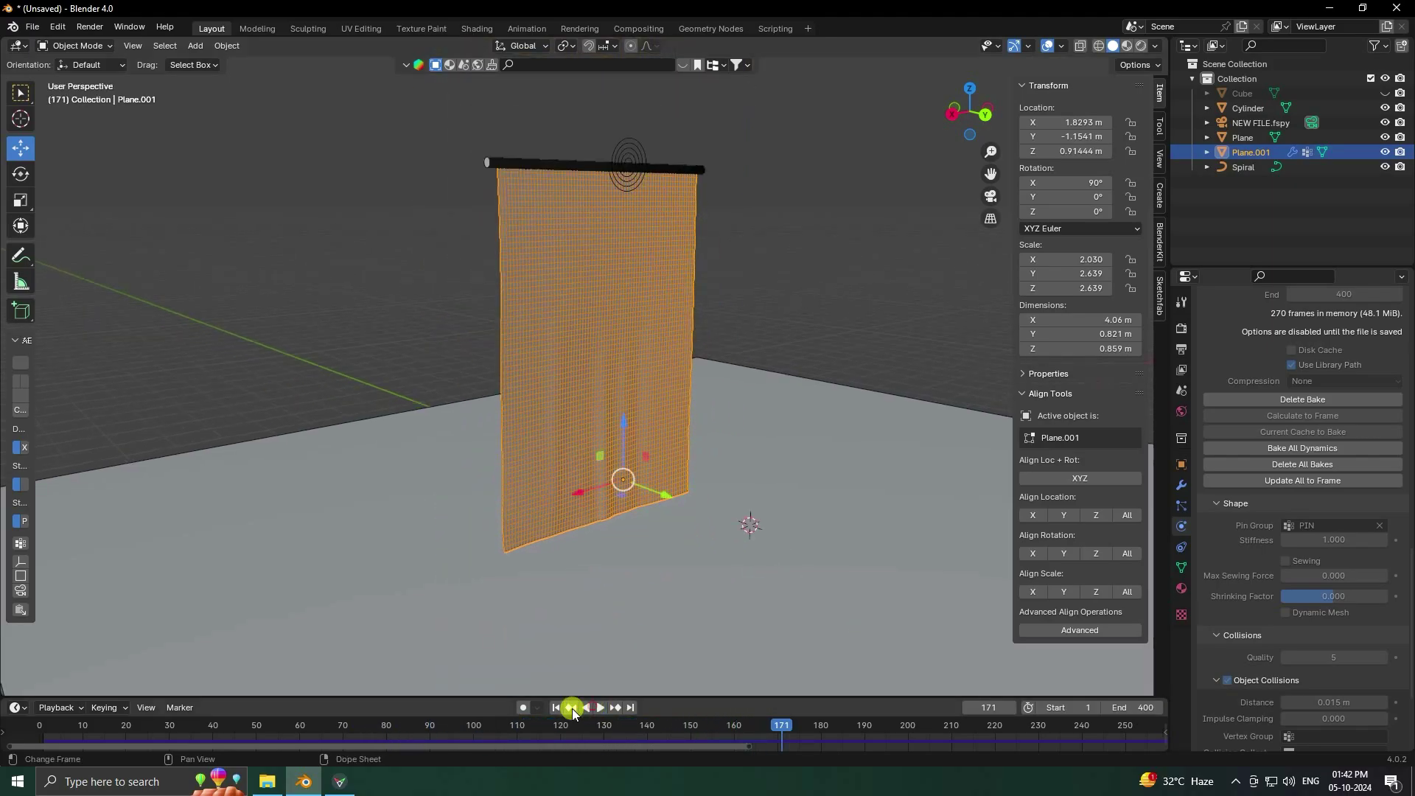
Step: Replay the bake from frame 1 with the transform sidebar hidden, examine the unrolling cloth up close, and rewind to the start
left_click(555, 707)
left_click(600, 708)
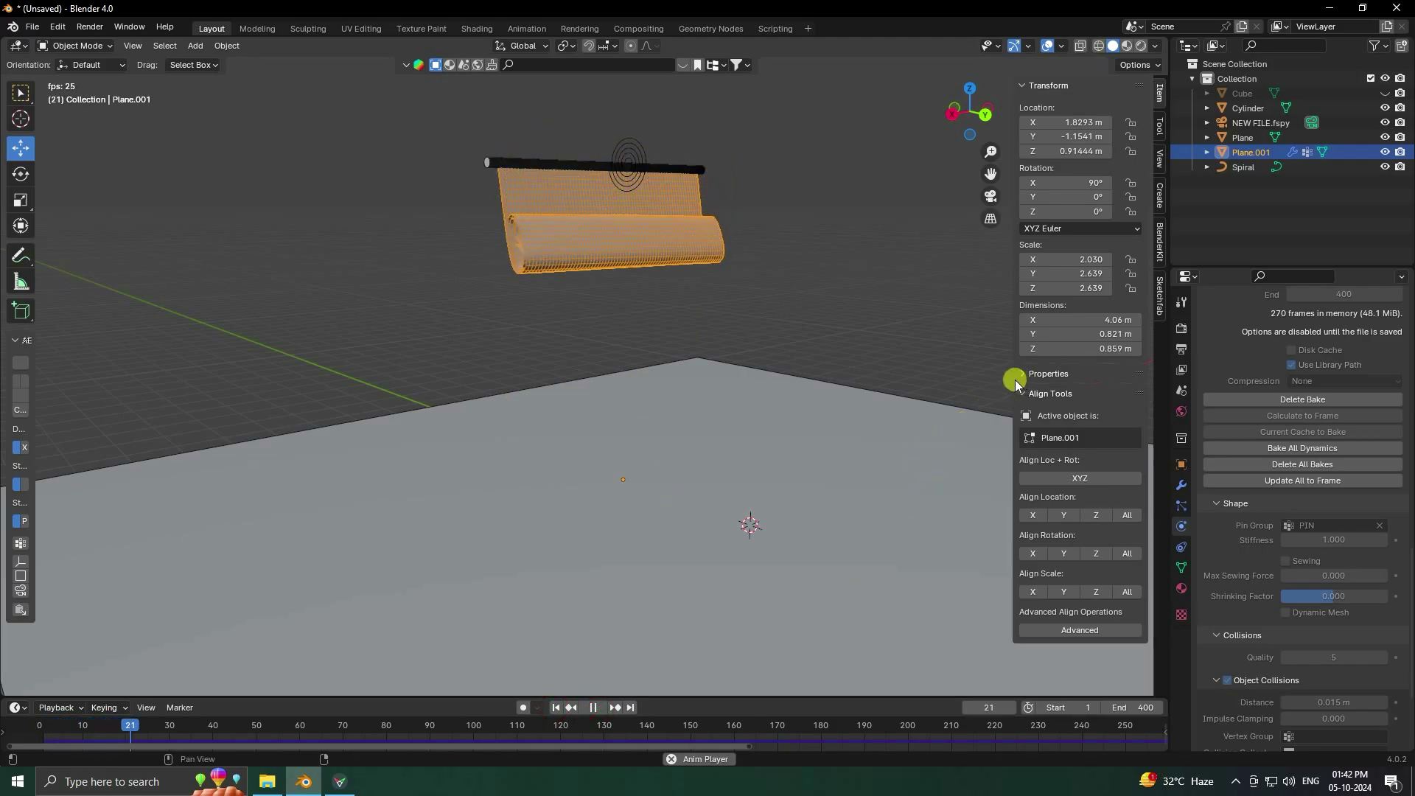
left_click_drag(1016, 375, 1160, 378)
scroll(642, 342, "up", 5)
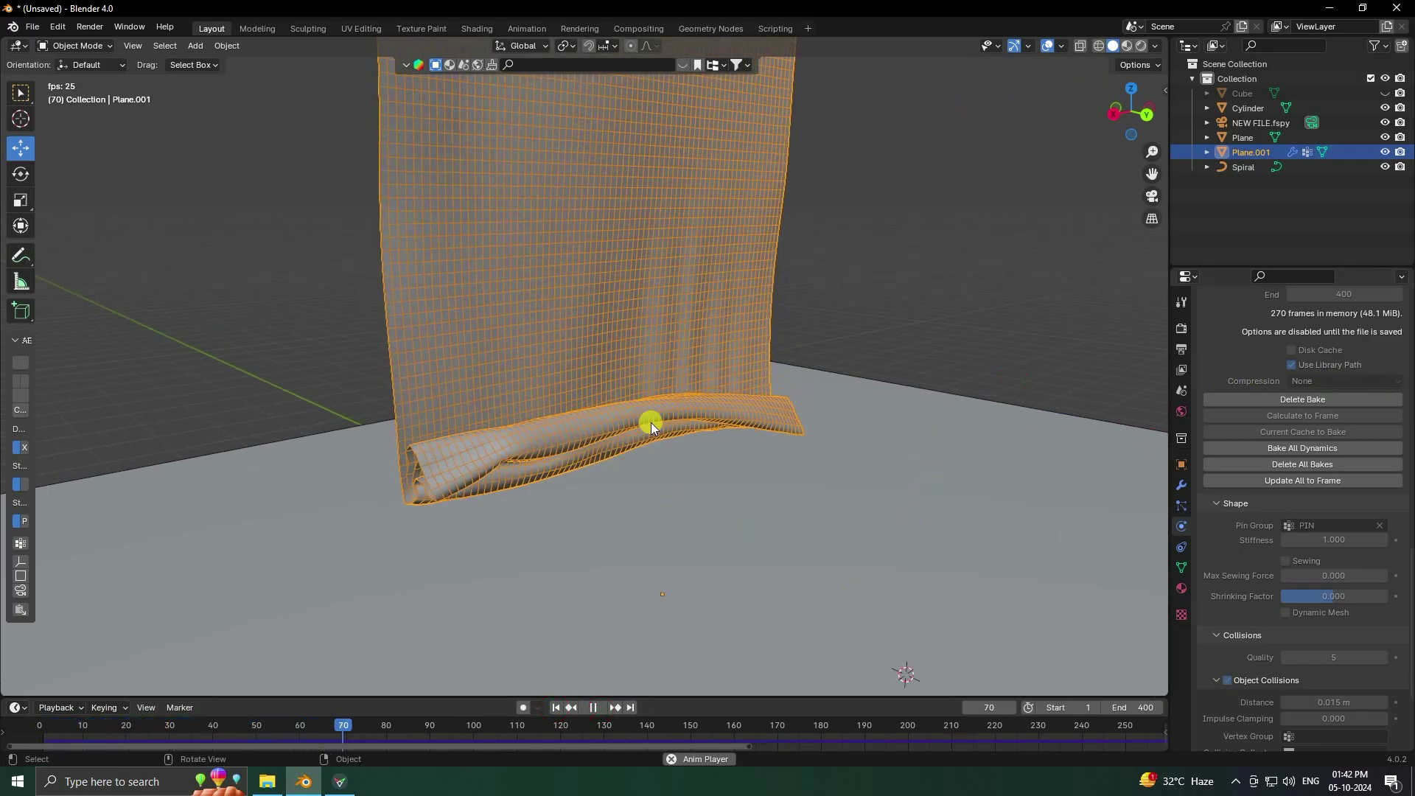
left_click(596, 710)
left_click(555, 707)
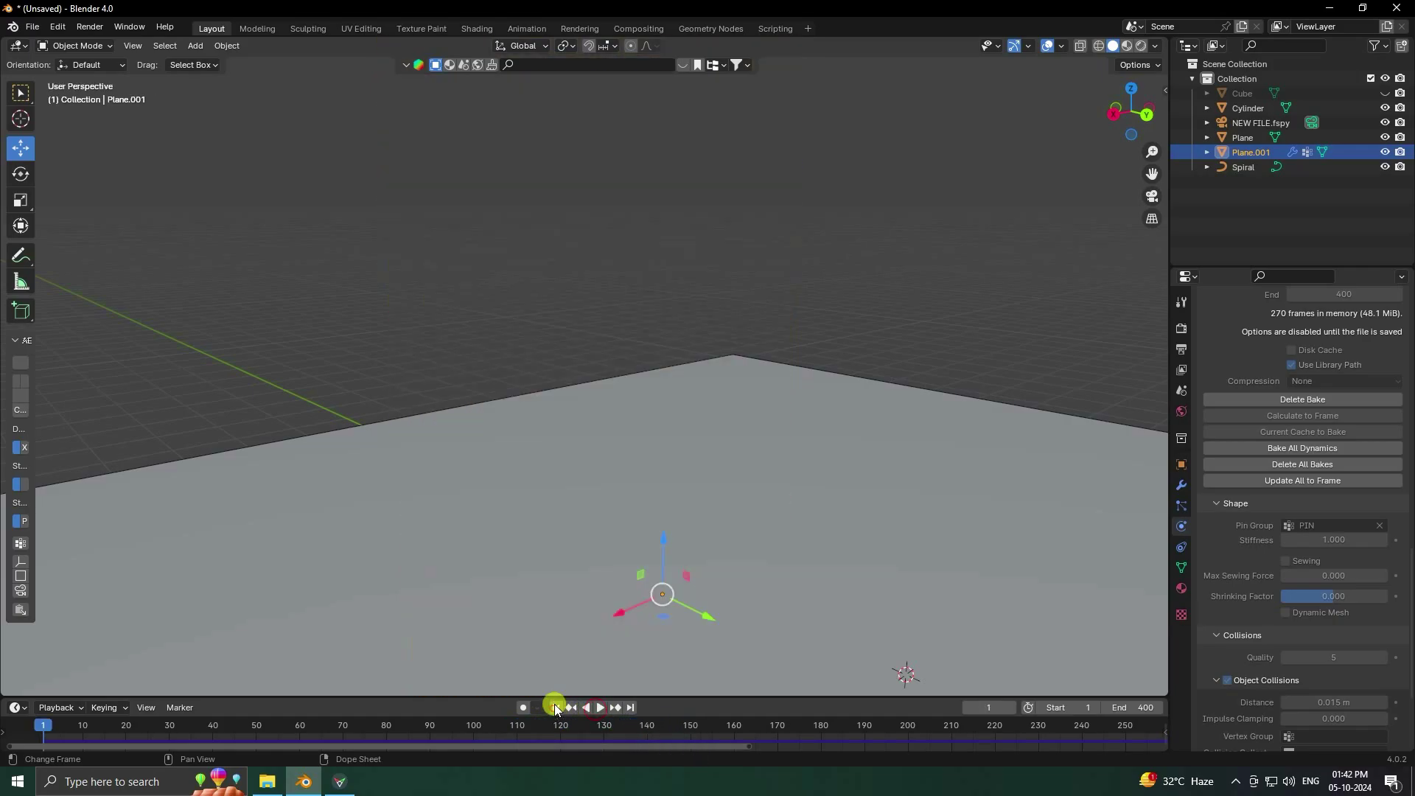
Step: Unhide the cube behind the banner and add Collision physics to it
scroll(586, 604, "down", 3)
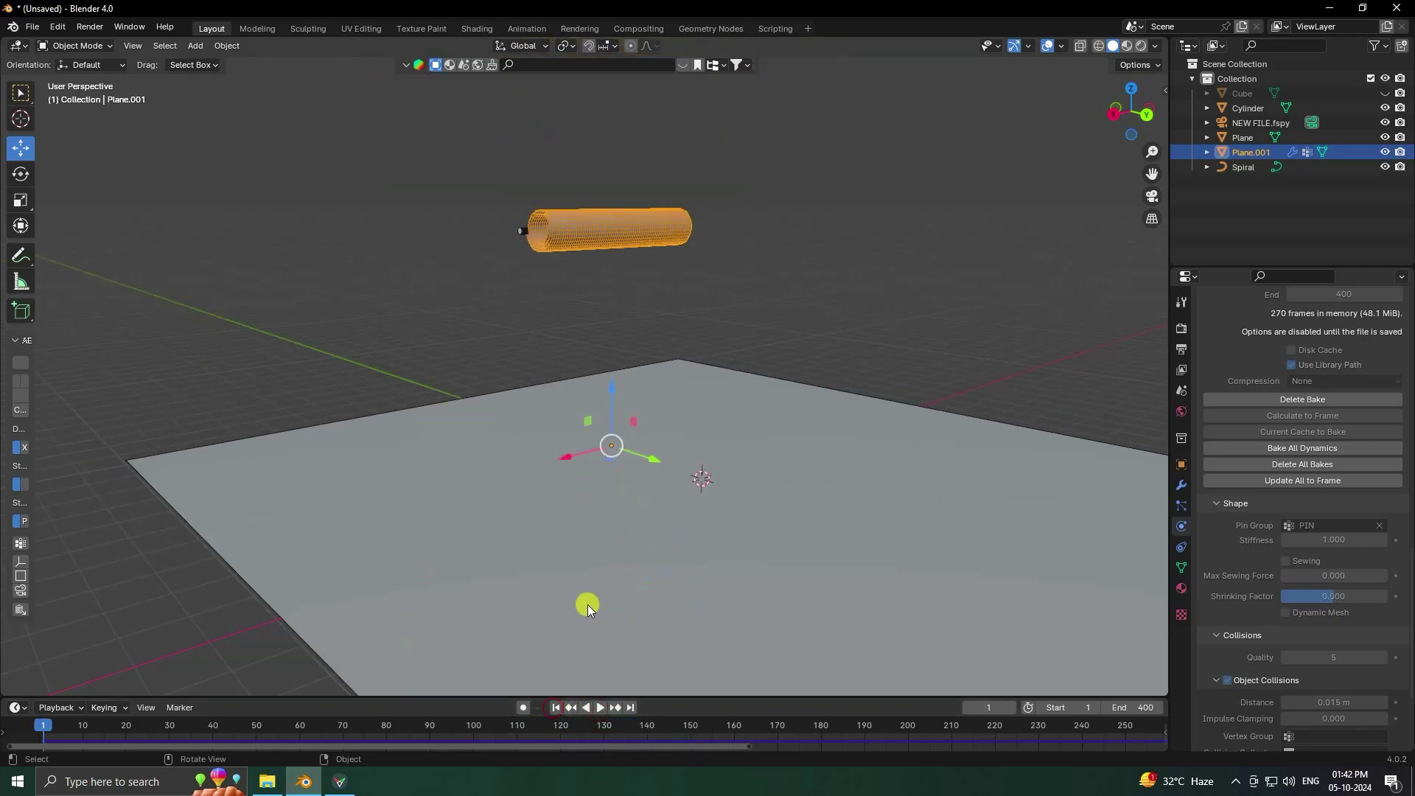
left_click(1377, 96)
middle_click_drag(484, 167, 552, 200)
left_click(531, 178)
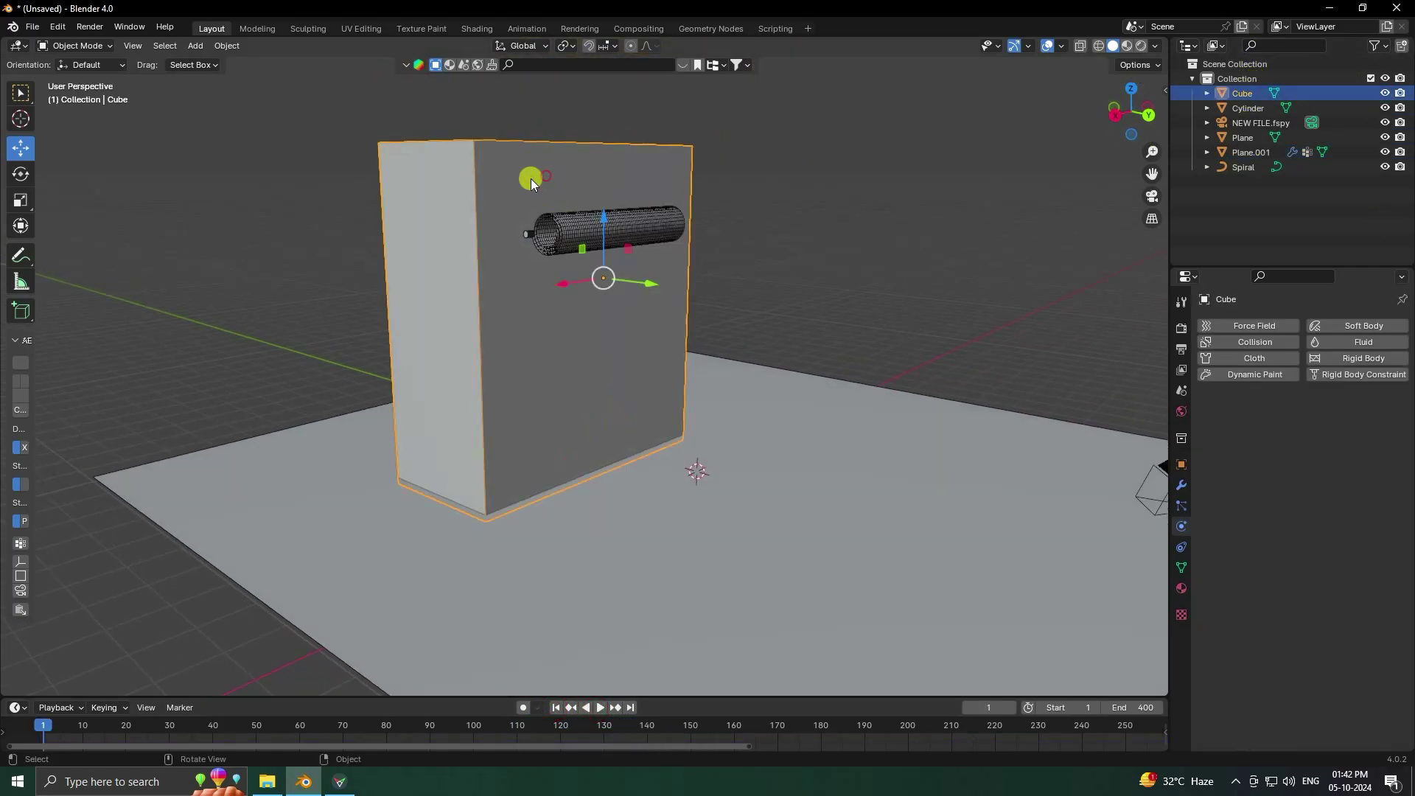
scroll(493, 188, "up", 4)
left_click(1240, 344)
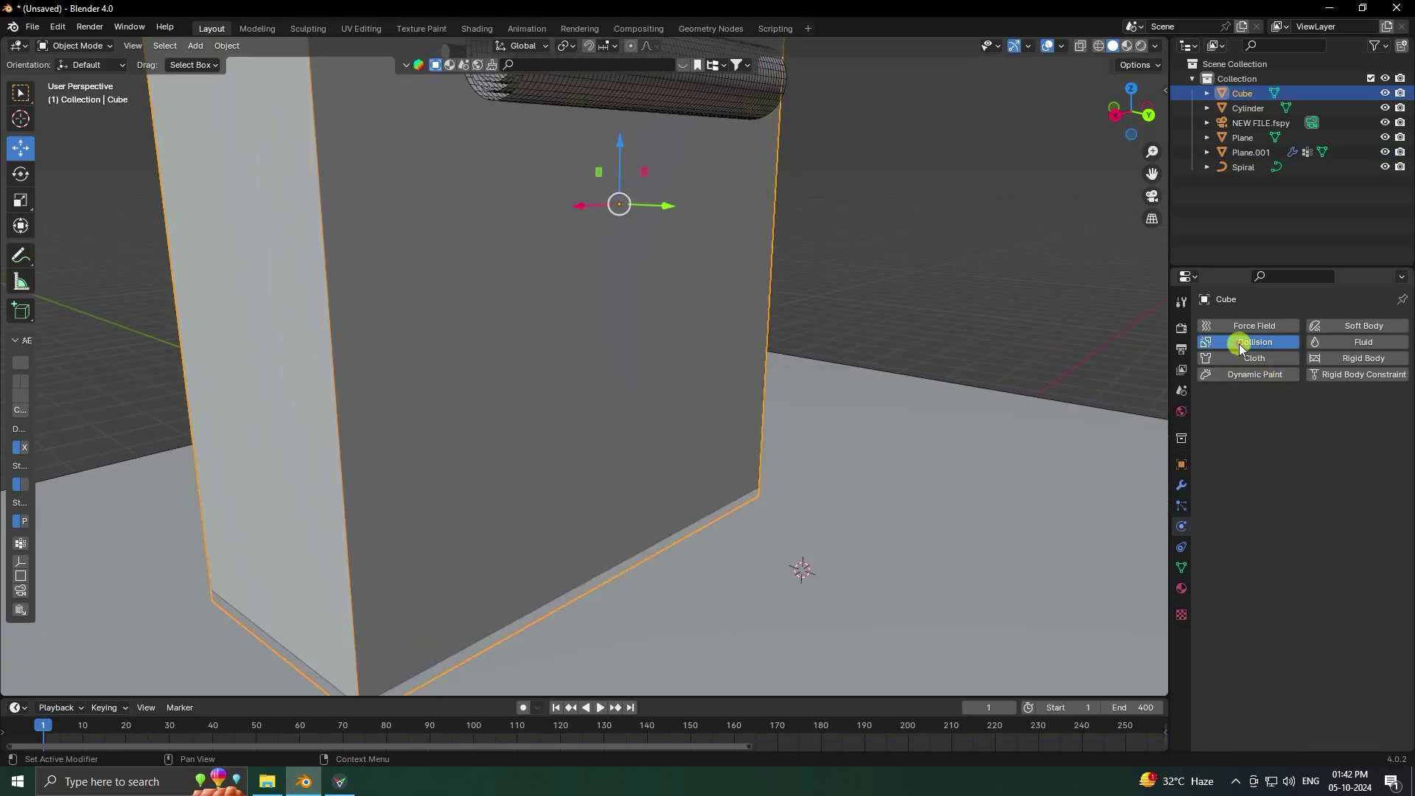
scroll(793, 417, "down", 5)
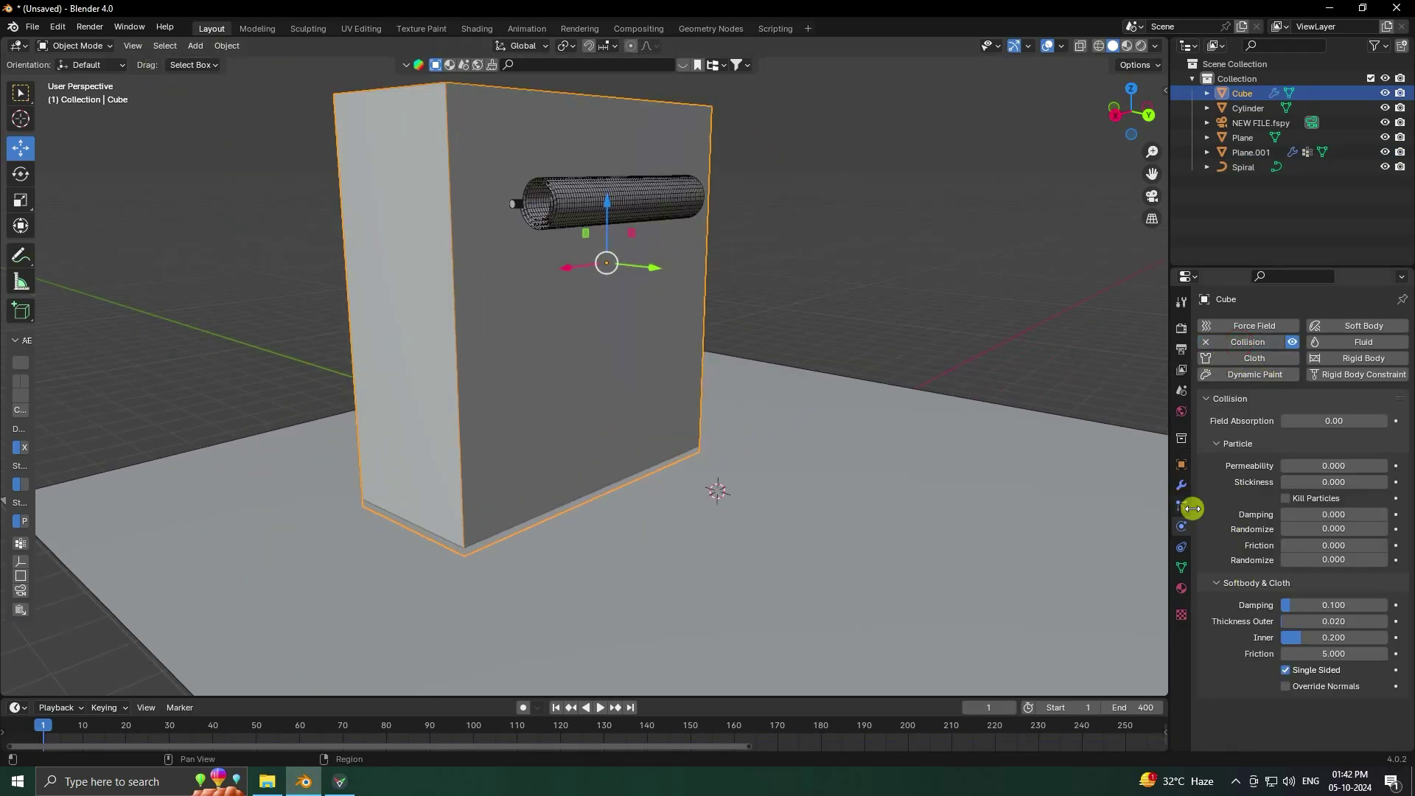
Step: Select the rolled banner plane, delete all existing bakes, and bake its cloth simulation again with the cube as a collider
left_click(559, 183)
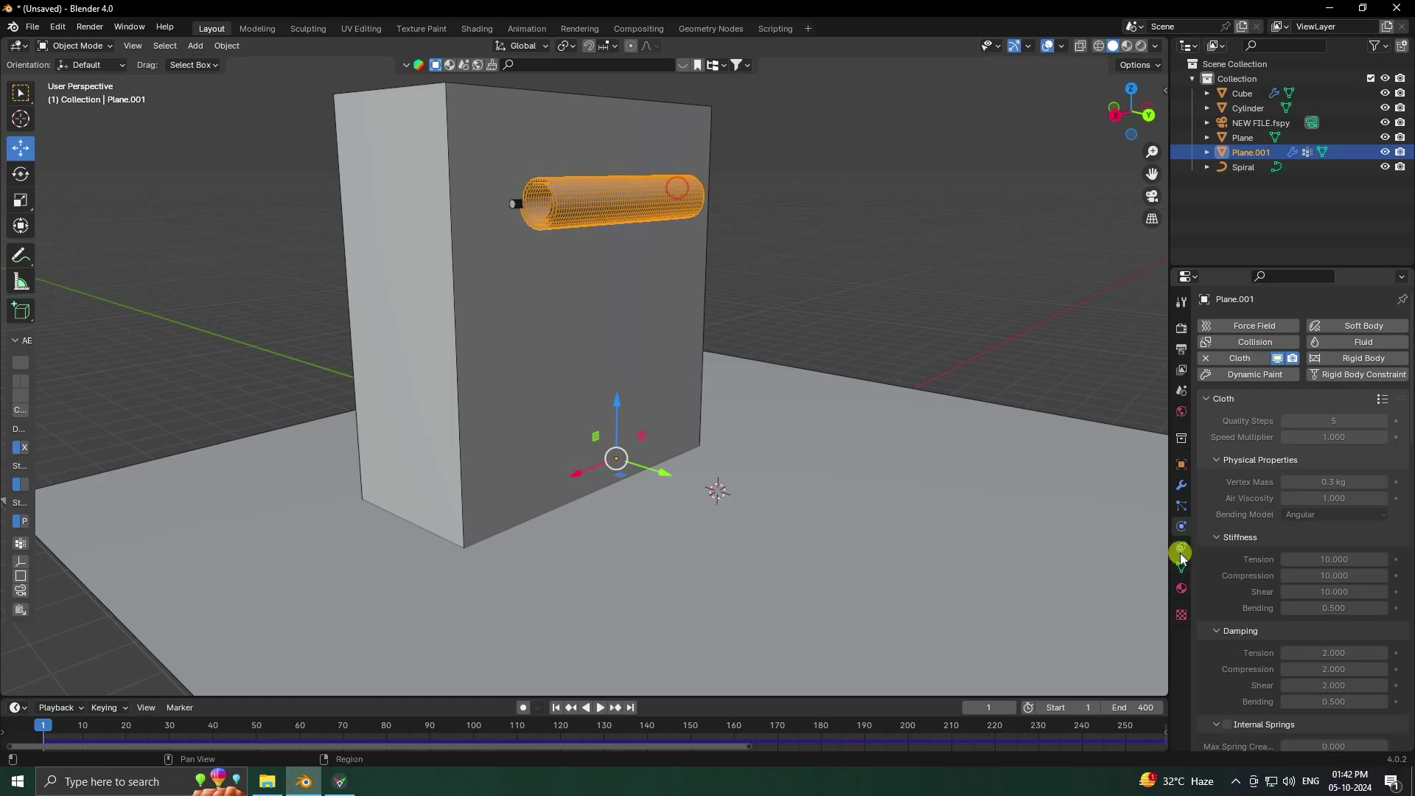
scroll(1265, 568, "down", 15)
scroll(1265, 568, "down", 8)
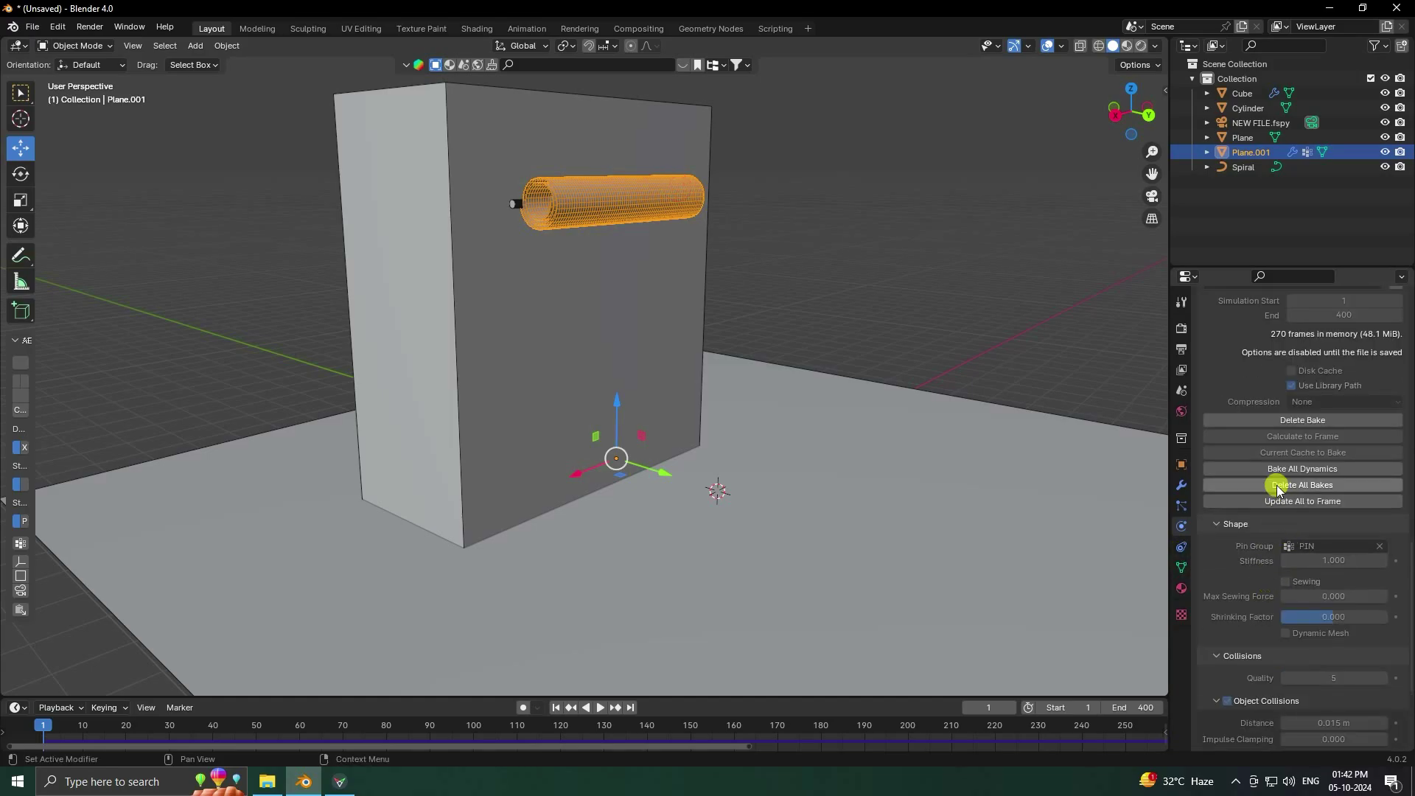
left_click(1316, 489)
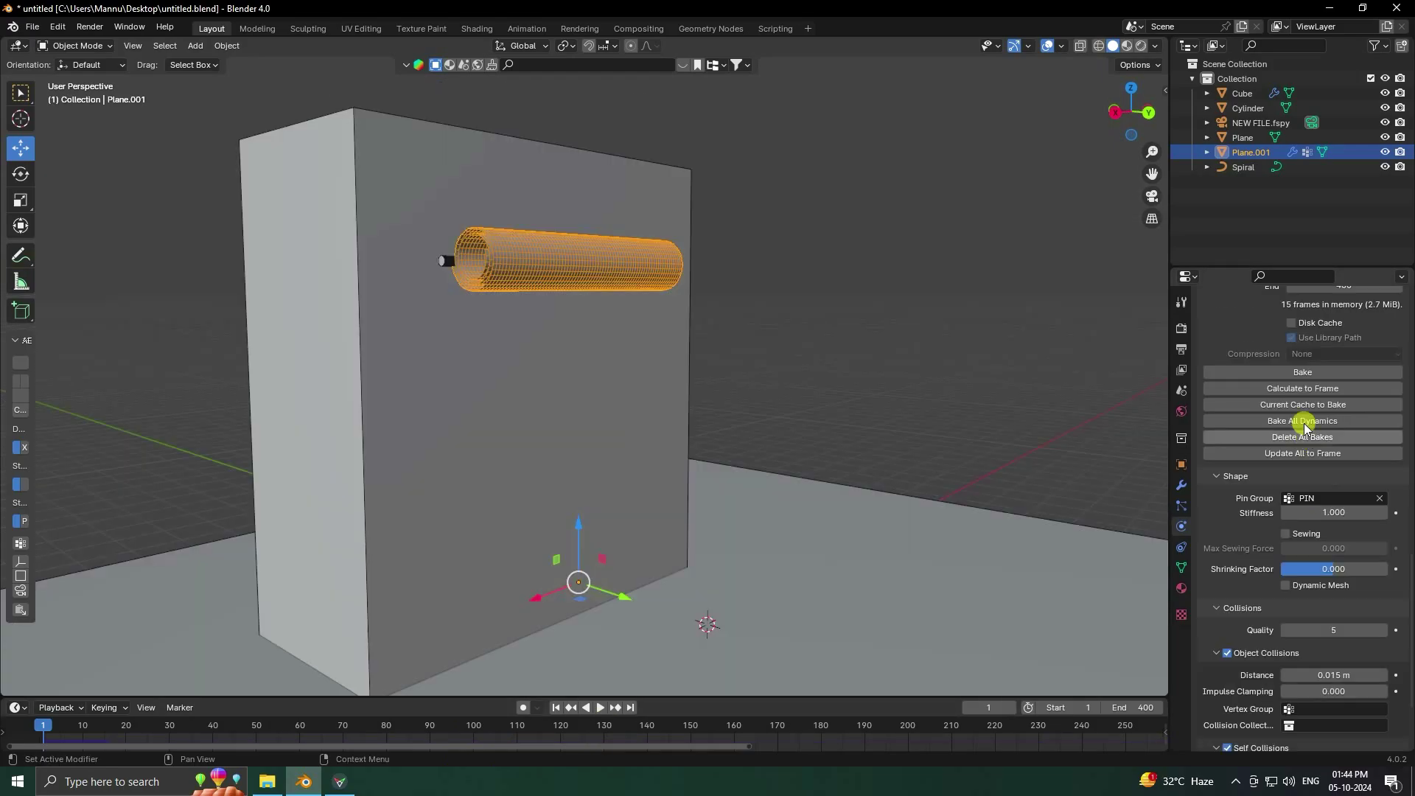
left_click(1302, 371)
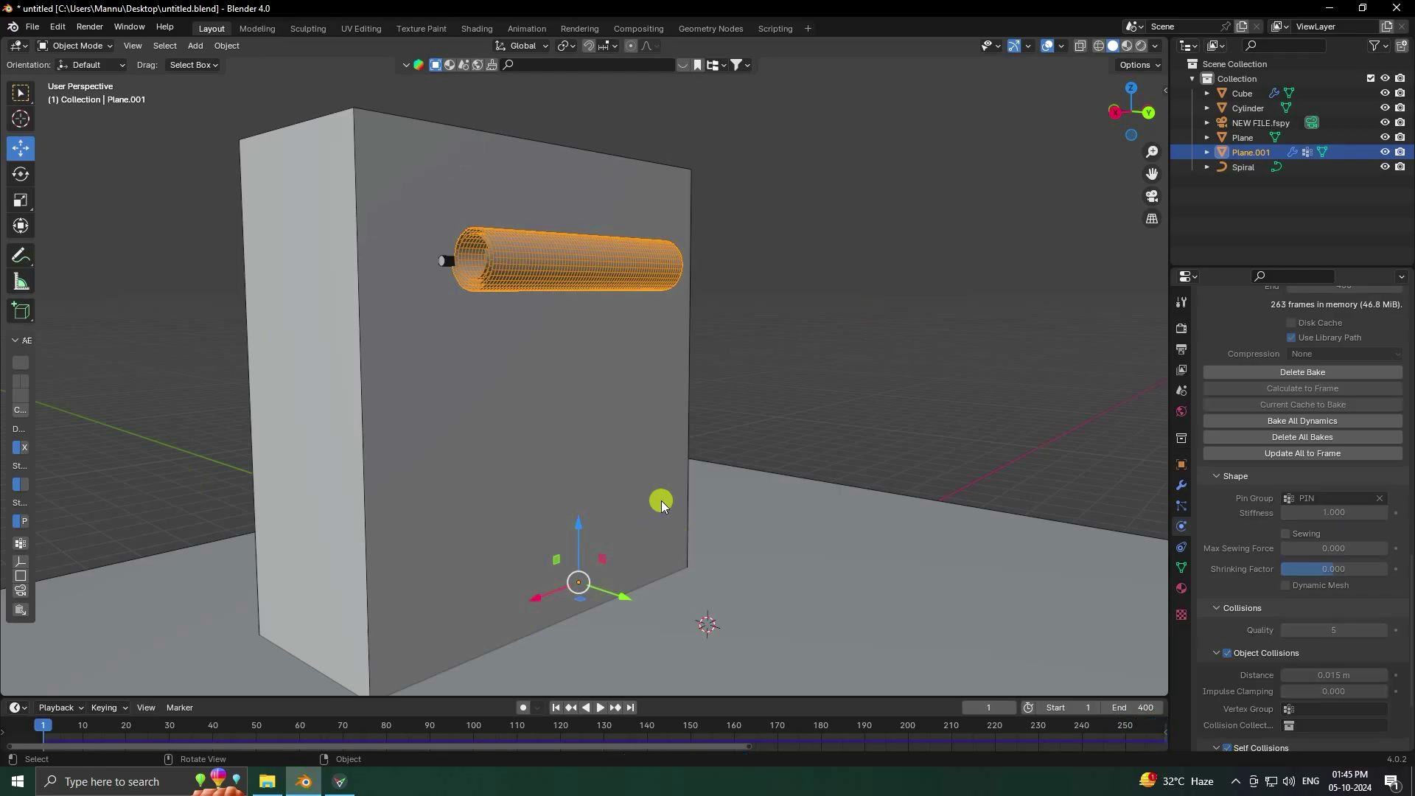
Step: Play the new bake twice from frame 1, examine how the banner unrolls against the cube, and pause the playback
left_click(557, 707)
left_click(602, 708)
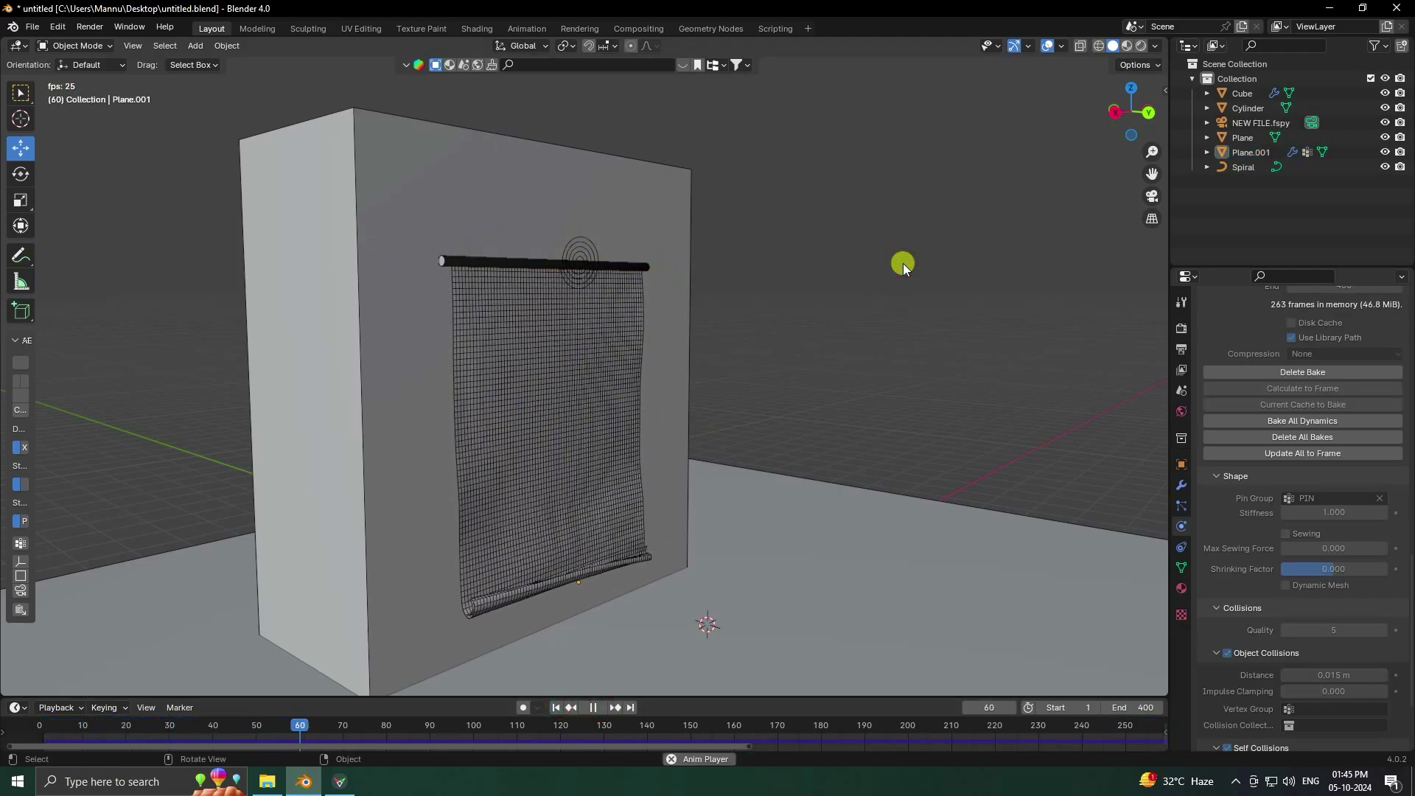
scroll(557, 450, "up", 5)
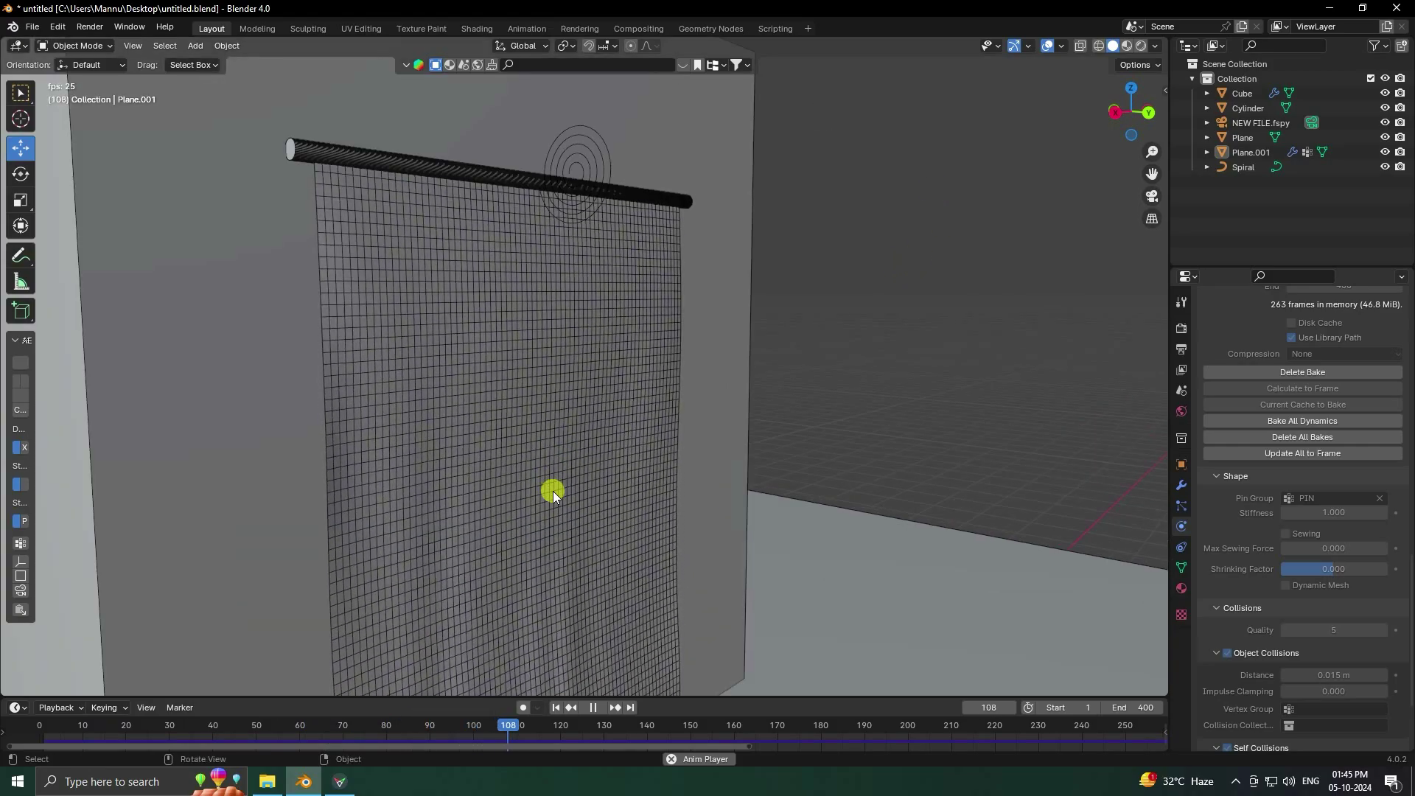
scroll(552, 491, "down", 4)
left_click(557, 709)
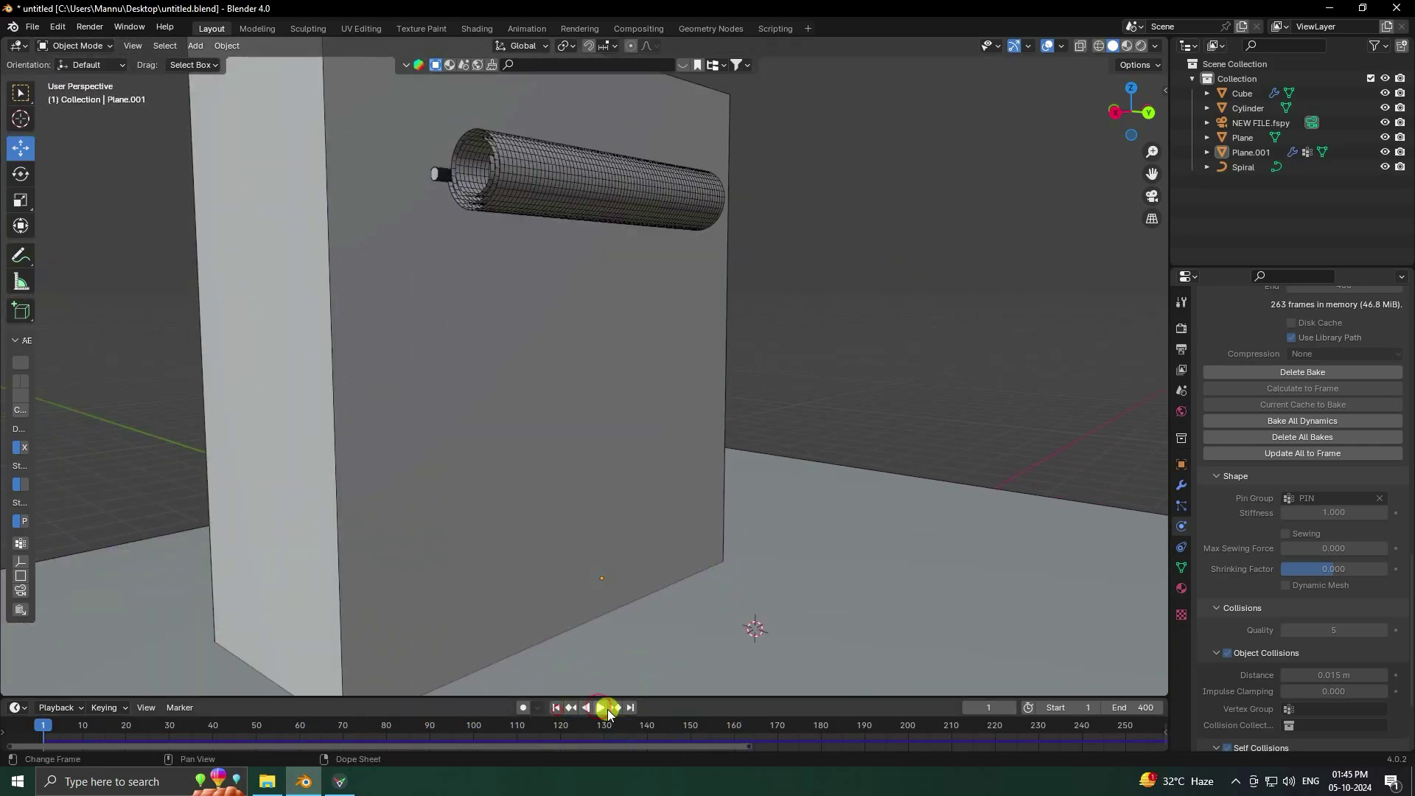
left_click(597, 708)
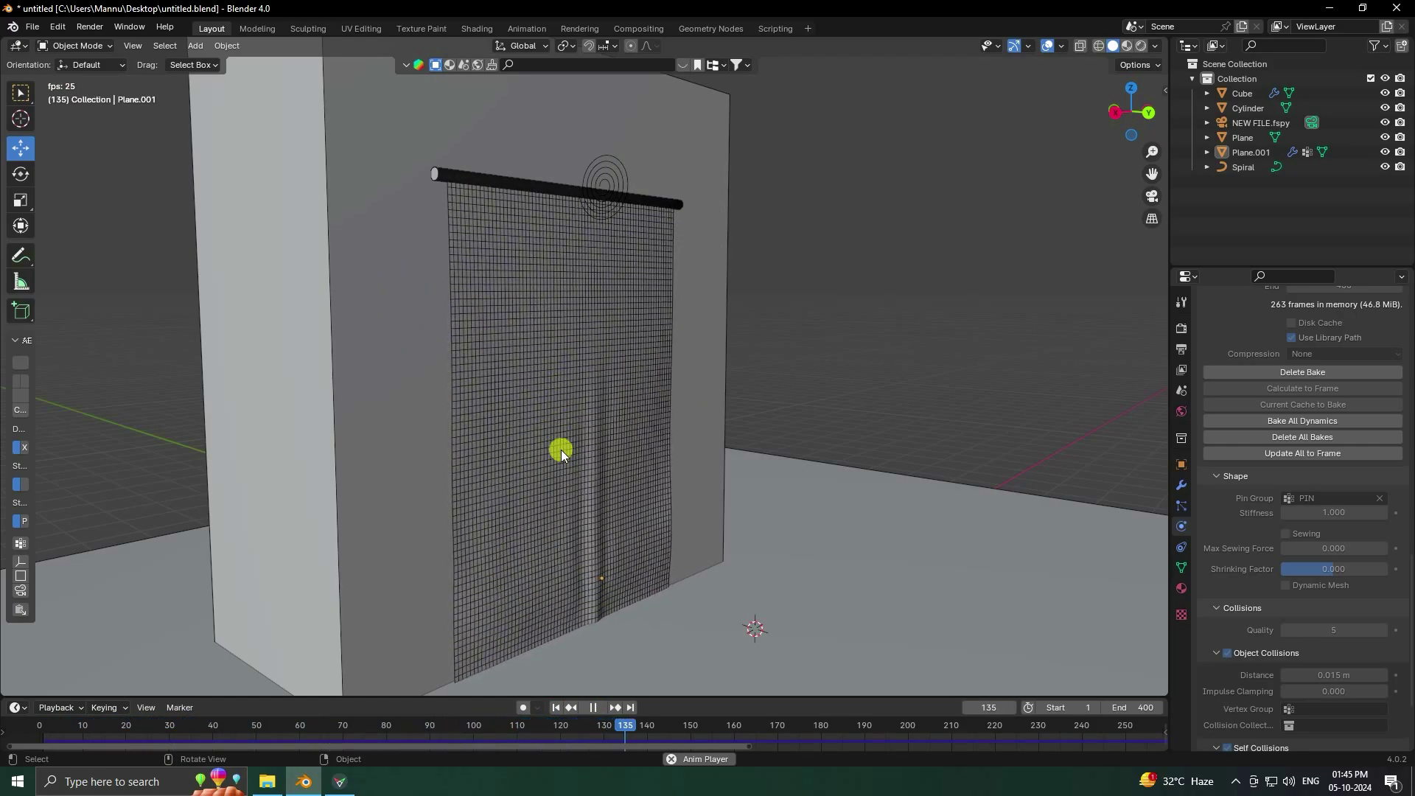
left_click(594, 709)
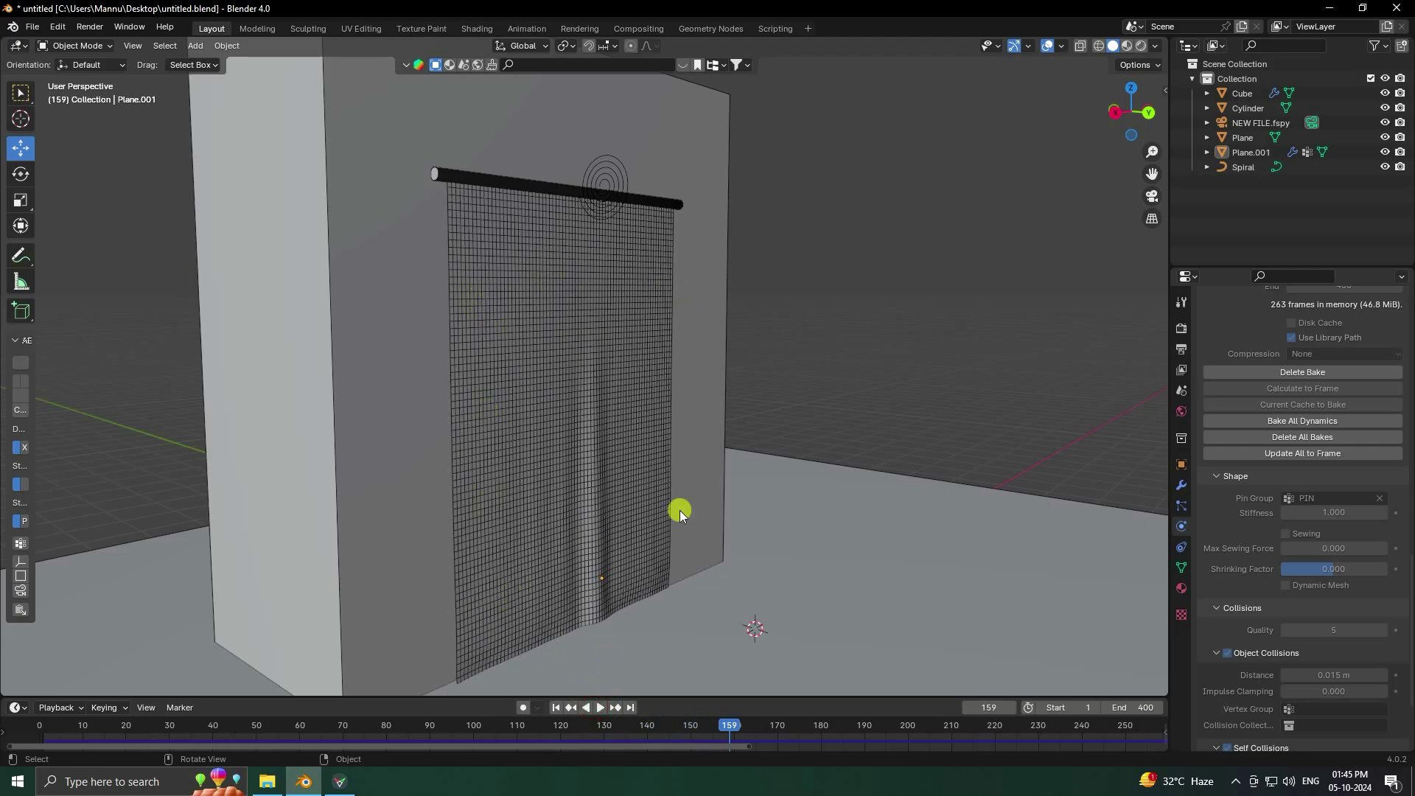
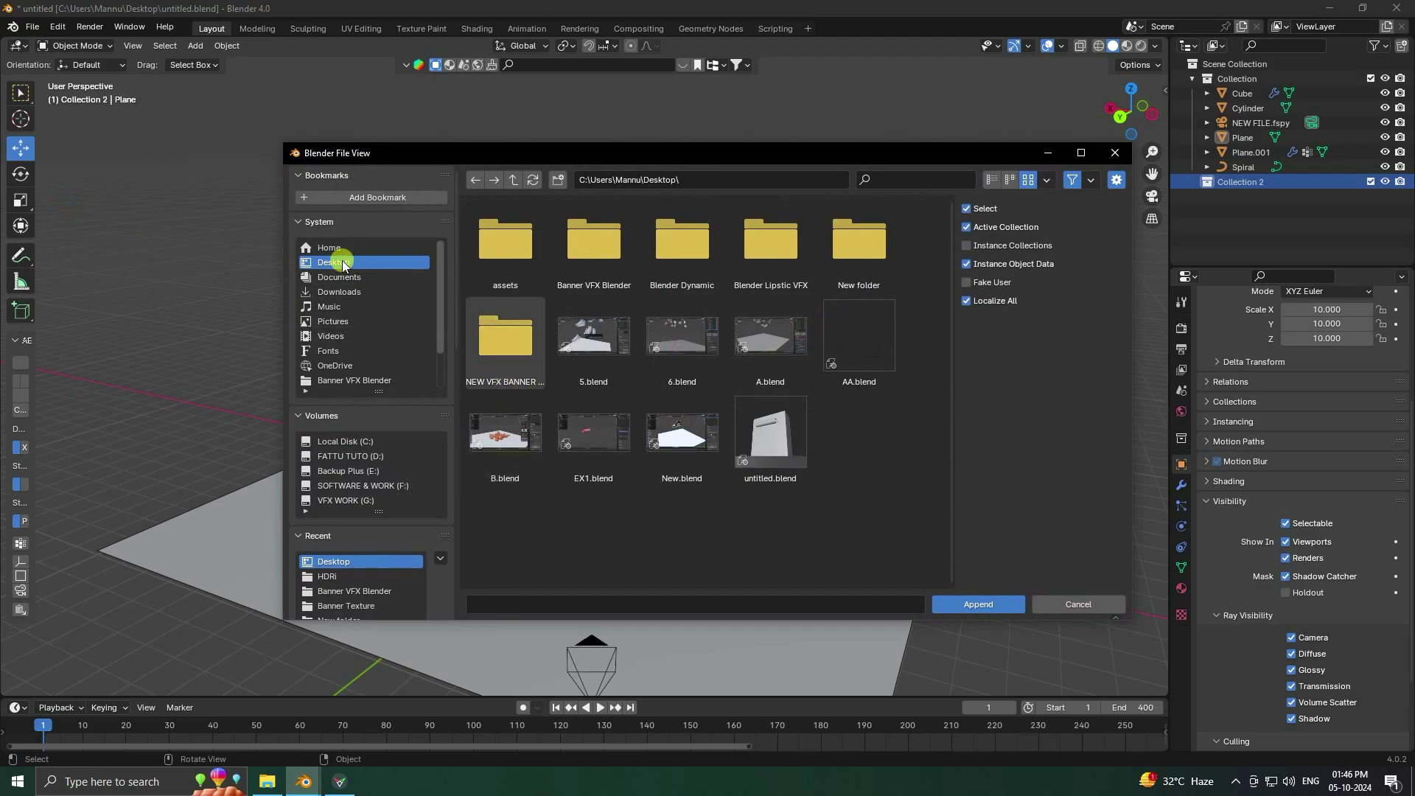
Step: Append the BOX NEW collection from NIKE BOX NEW.blend in the Banner VFX Blender\Nike folder into Collection 2
double_click(597, 265)
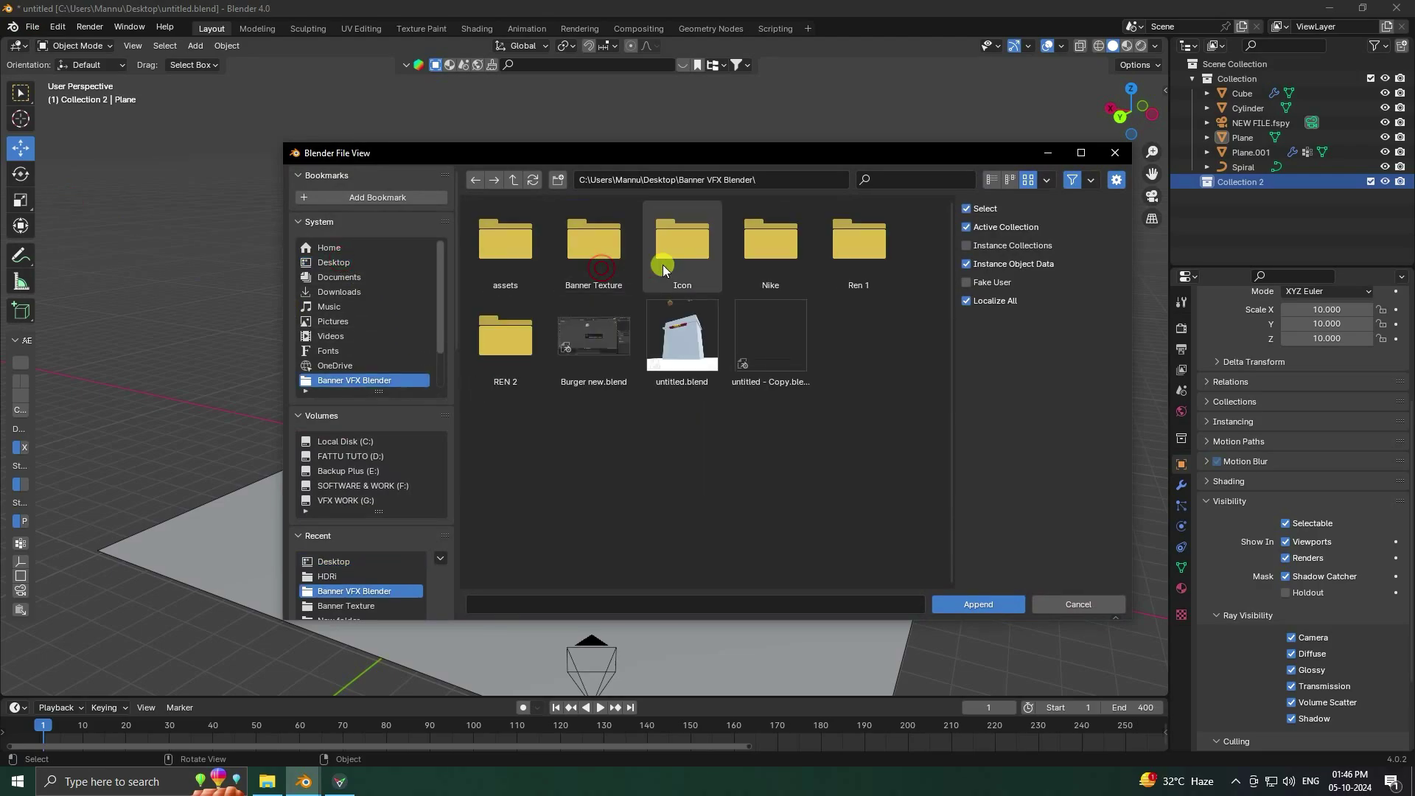
double_click(790, 259)
left_click(586, 250)
left_click(948, 601)
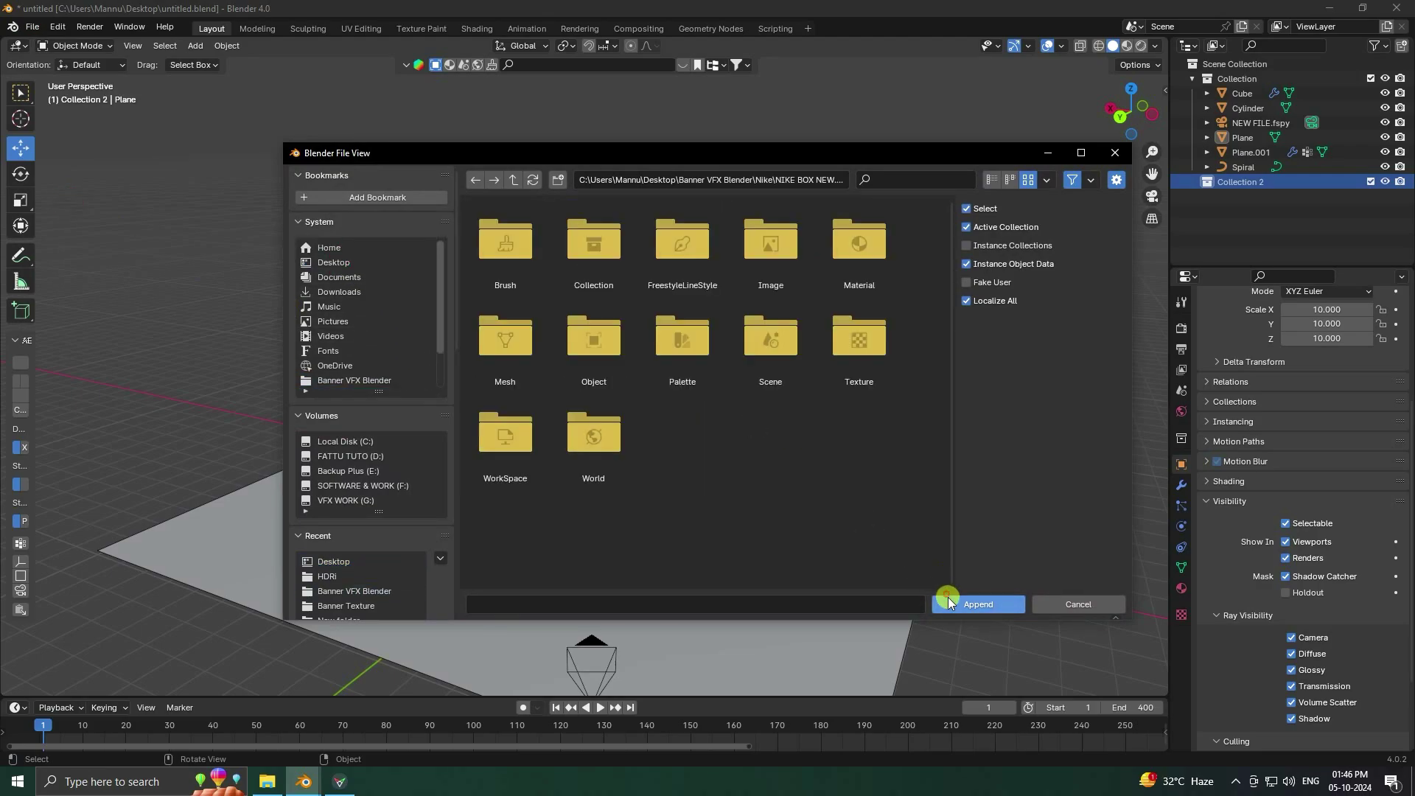
double_click(593, 243)
left_click(505, 239)
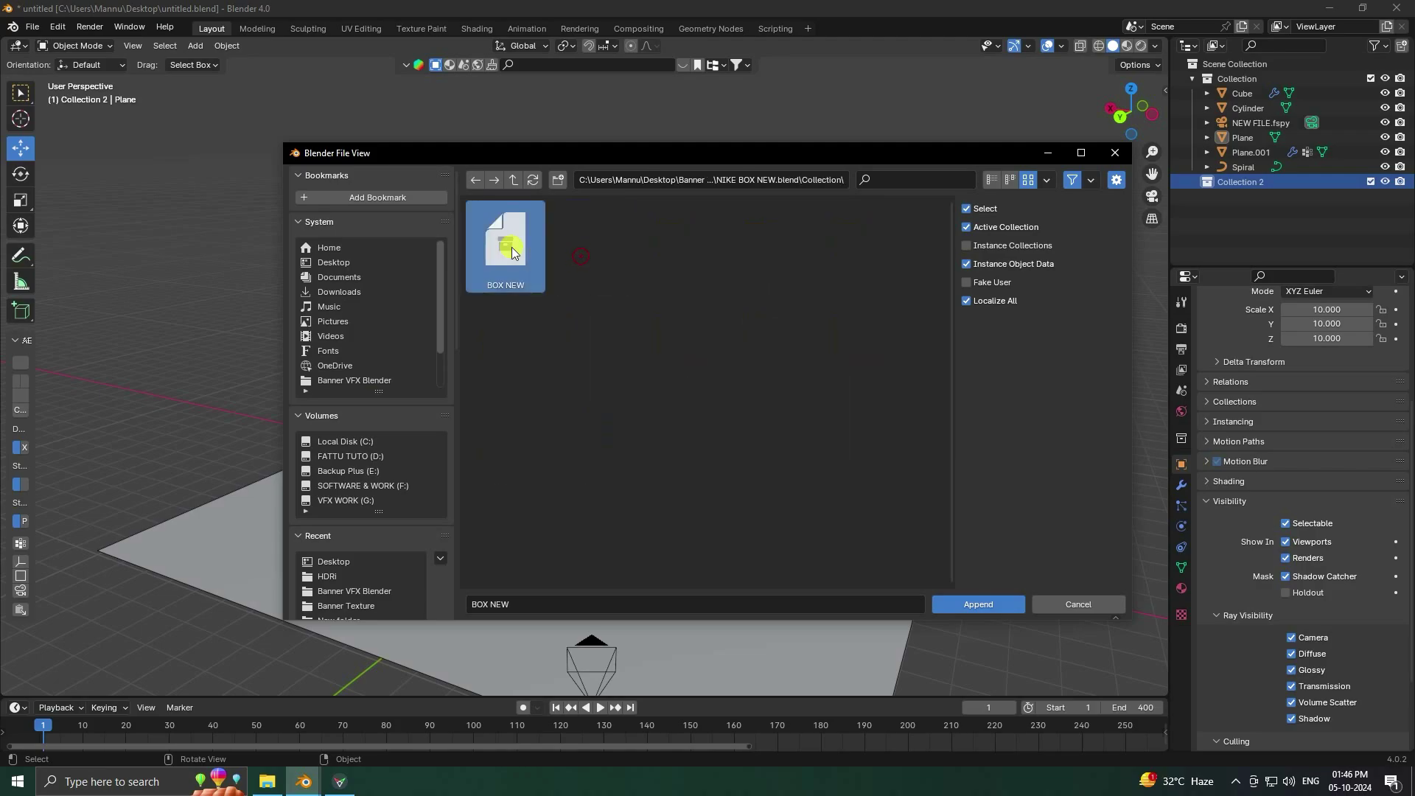
left_click(972, 601)
Step: Raise the box about 3.1 m, scale it down to about 0.415, and shift it along Y in front of the cube
left_click_drag(576, 466, 608, 418)
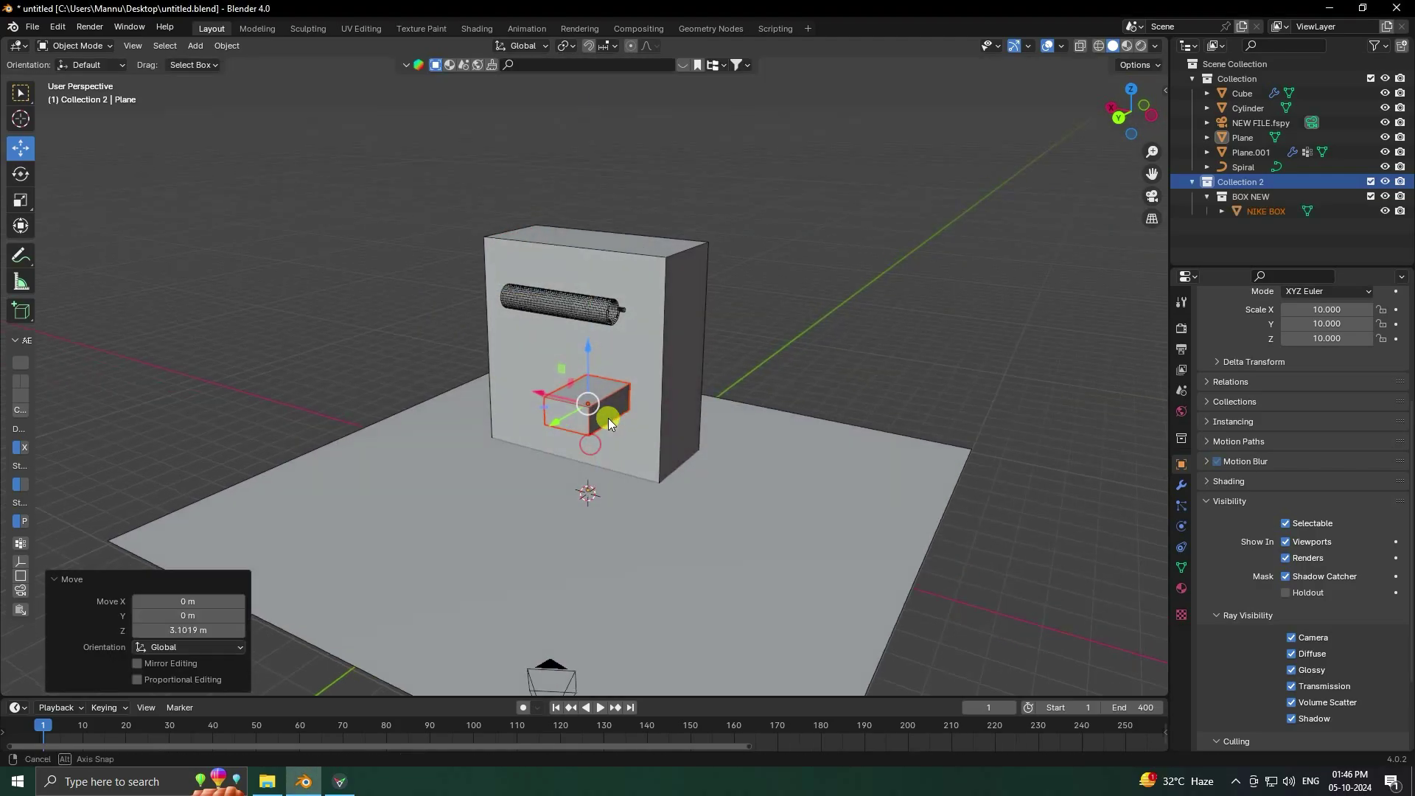
scroll(608, 418, "up", 3)
middle_click_drag(608, 418, 626, 364)
key("ctrl+z")
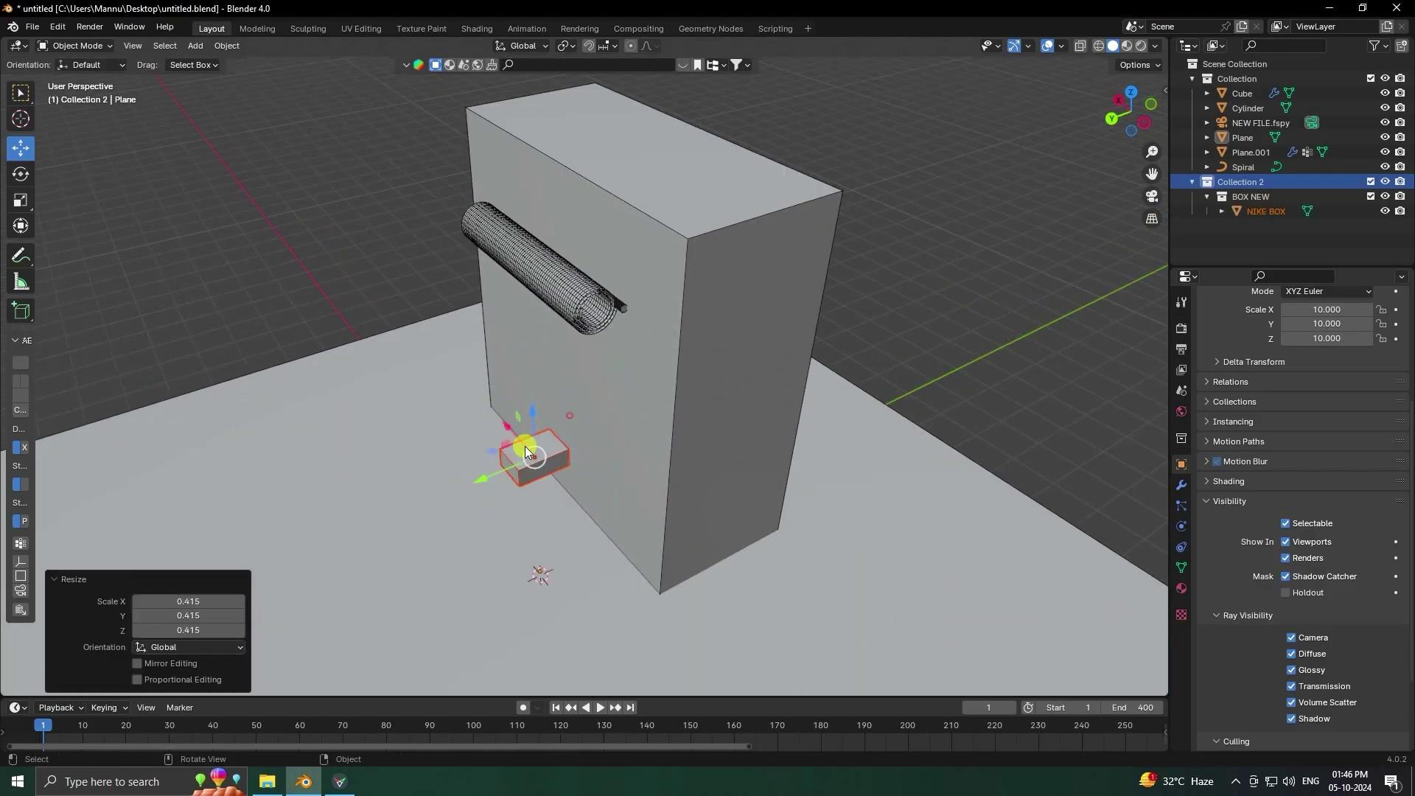
left_click_drag(472, 483, 415, 504)
left_click_drag(442, 454, 425, 494)
key("ctrl+z")
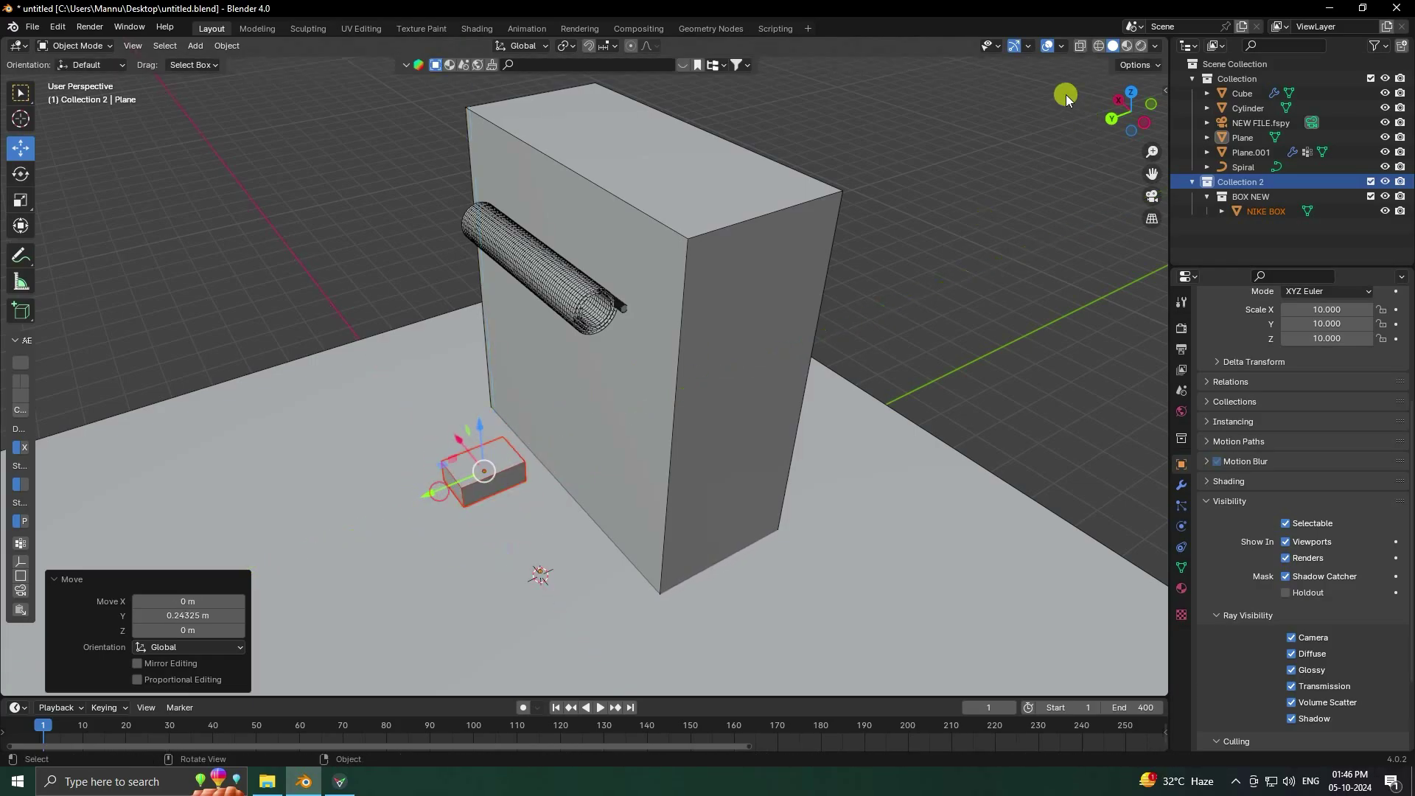
Step: Switch to Material Preview shading and, in camera view, raise the box about 1.65 m until it sits above the camera frame
left_click(1127, 46)
mouse_move(520, 437)
middle_mouse_down()
mouse_move(621, 459)
mouse_move(714, 387)
mouse_move(744, 401)
mouse_move(674, 358)
mouse_move(679, 326)
mouse_move(696, 441)
mouse_move(672, 467)
mouse_move(690, 484)
mouse_move(732, 479)
mouse_move(663, 461)
middle_mouse_up()
key("KP_0")
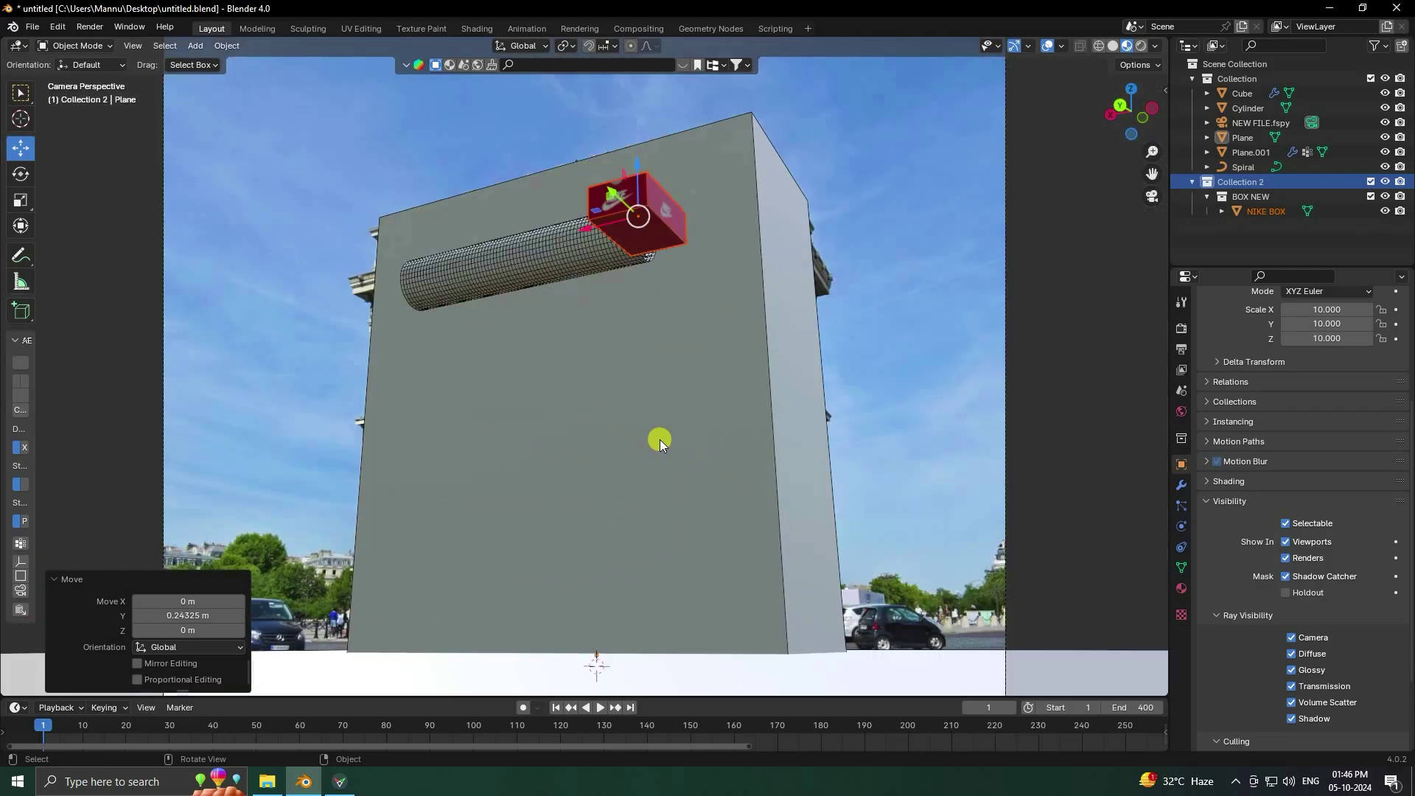
left_click_drag(613, 232, 673, 629)
scroll(640, 502, "down", 3)
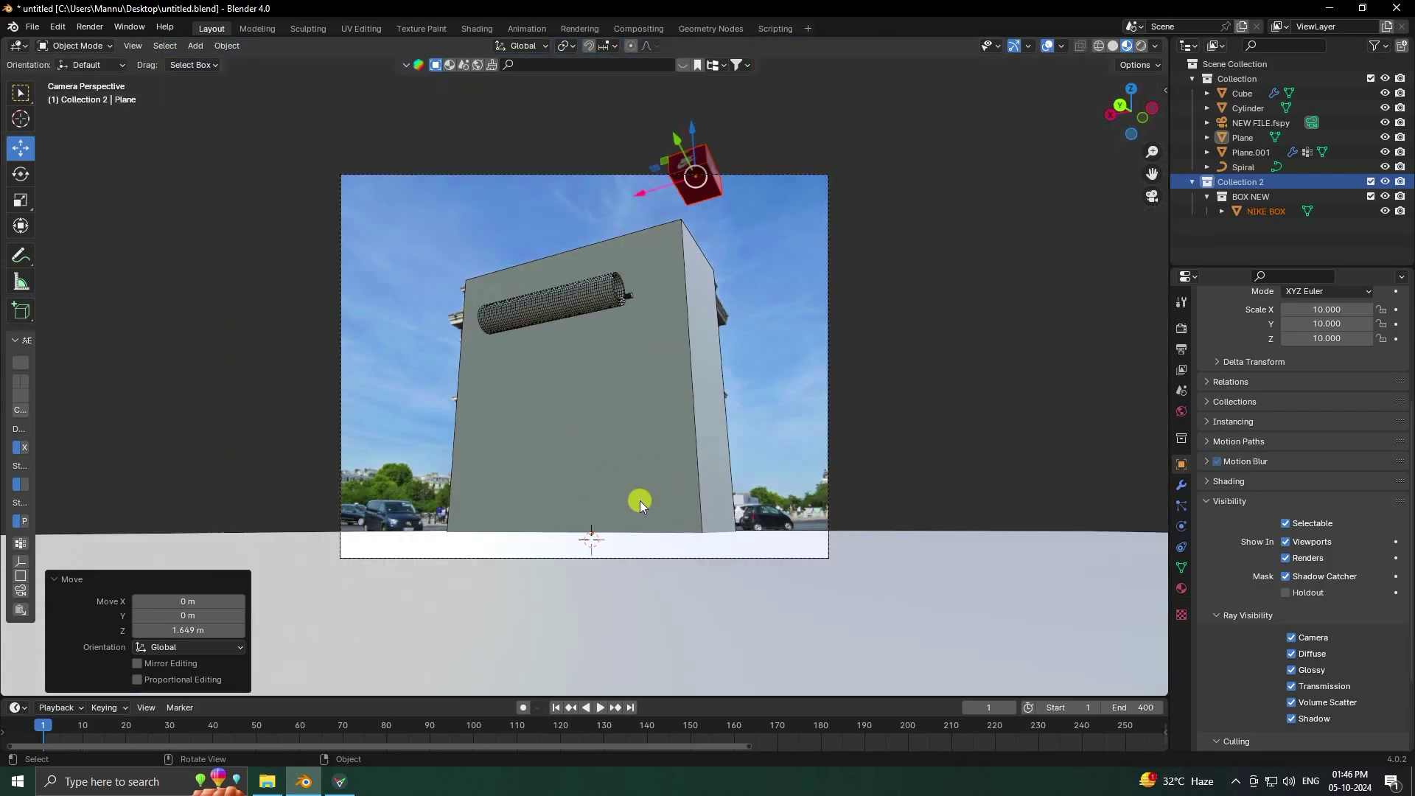
middle_click_drag(640, 501, 627, 562)
Step: Add Rigid Body physics to the NIKE BOX object with type Active and collision shape Box
left_click(1261, 211)
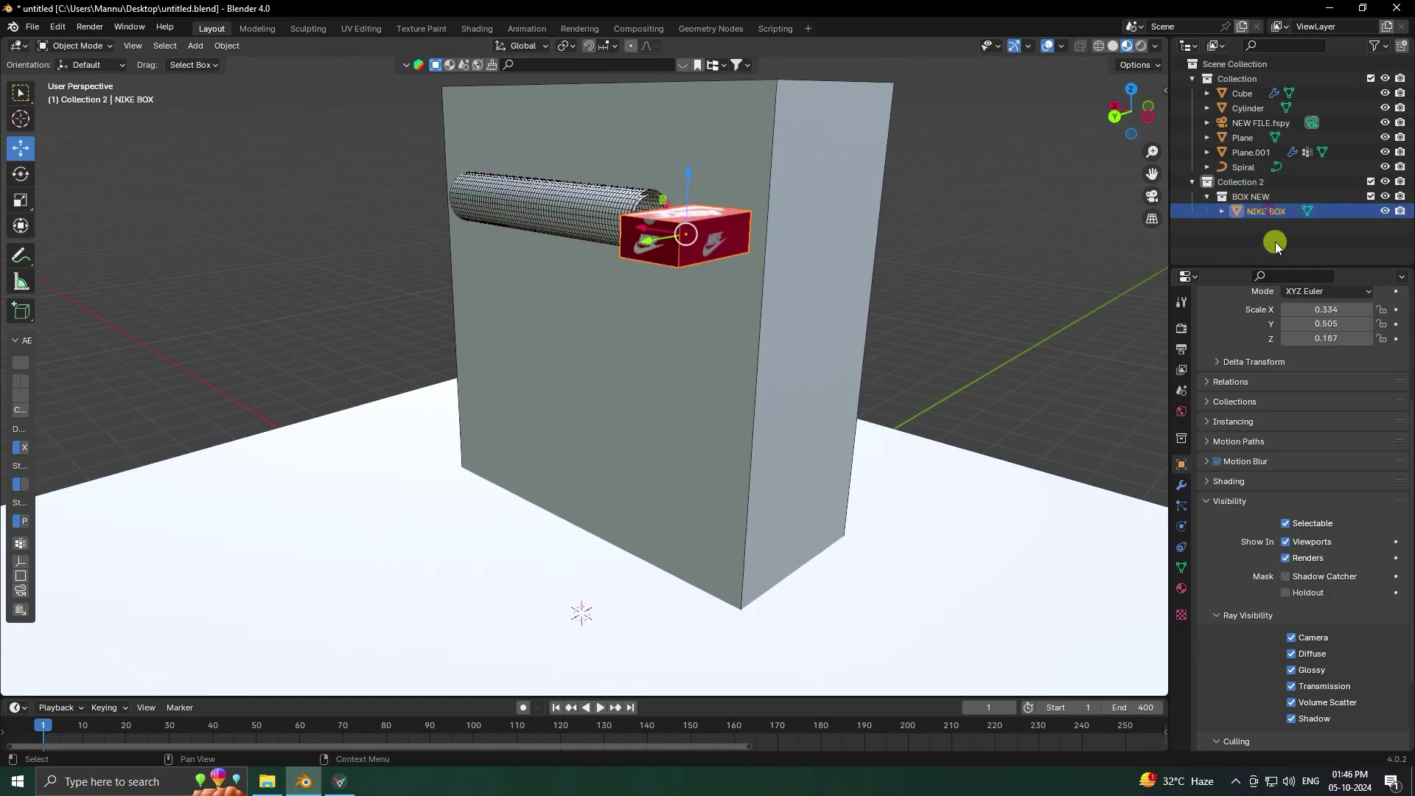
left_click(1182, 526)
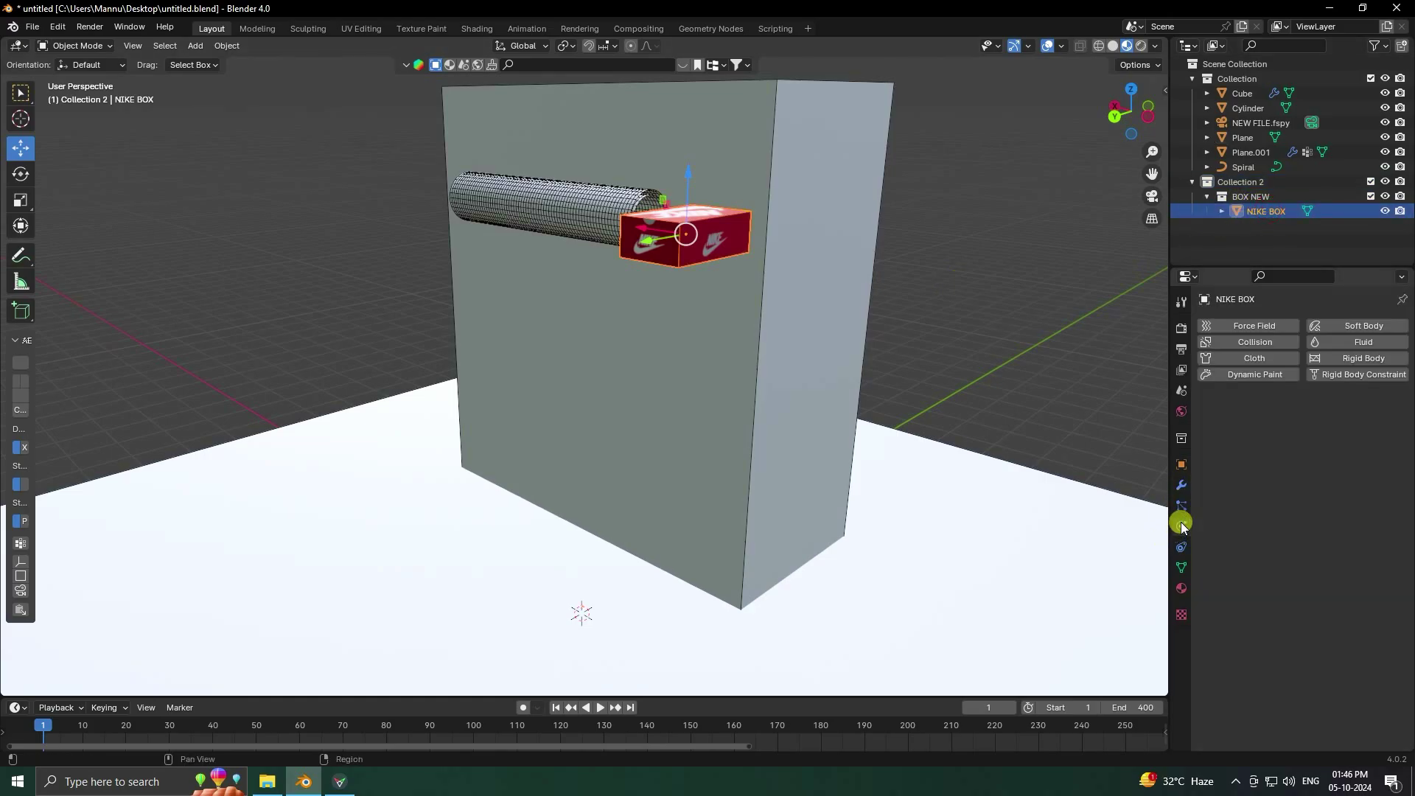
left_click(1339, 361)
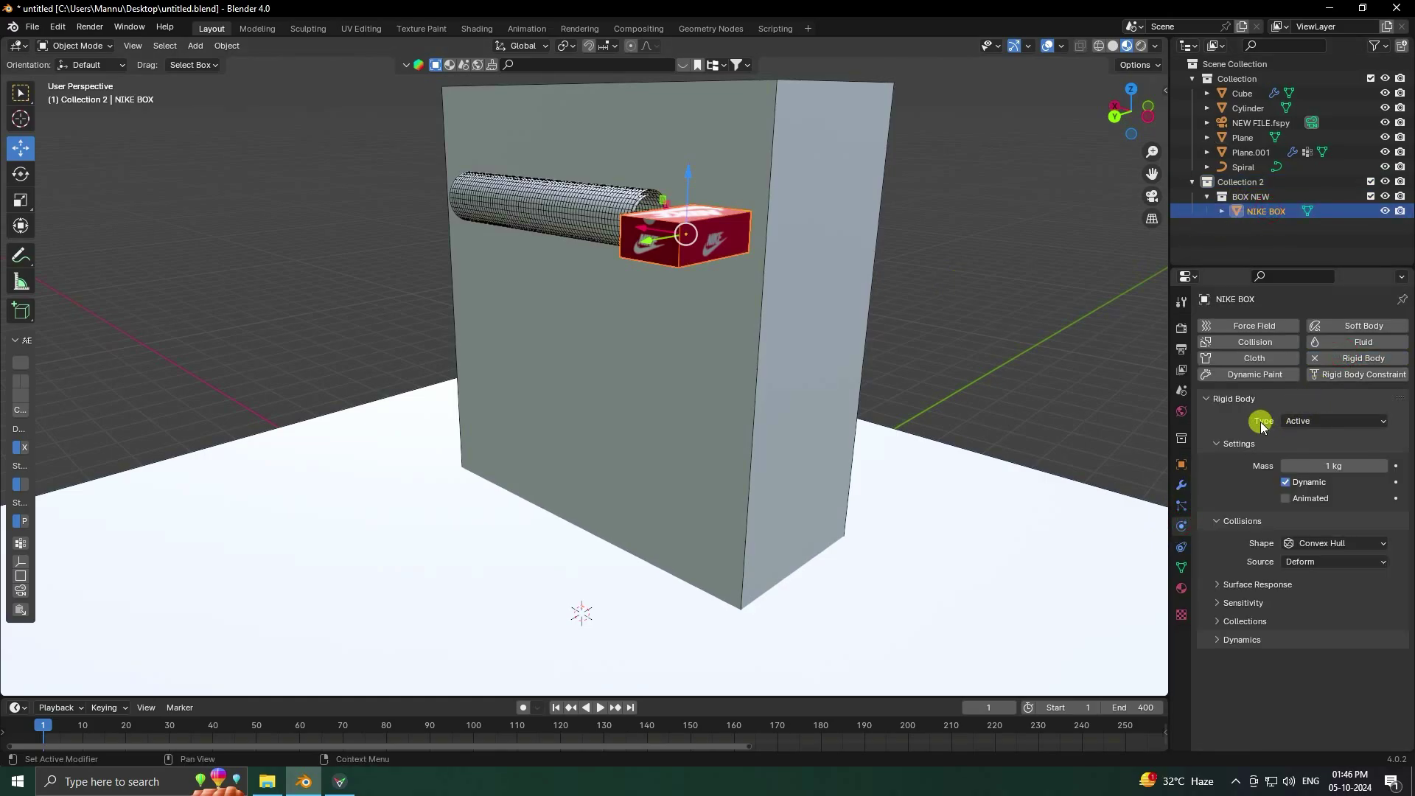
left_click(1302, 421)
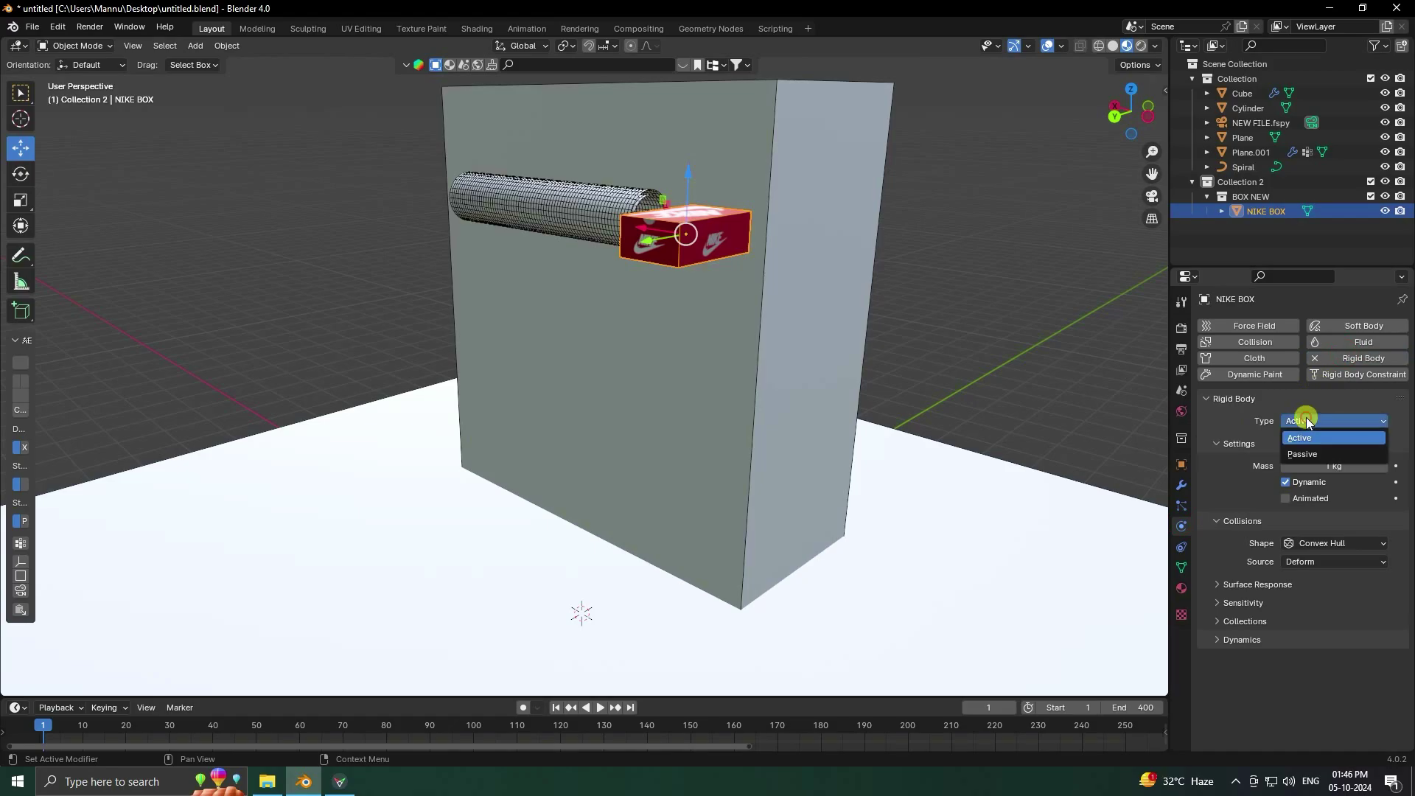
left_click(1302, 437)
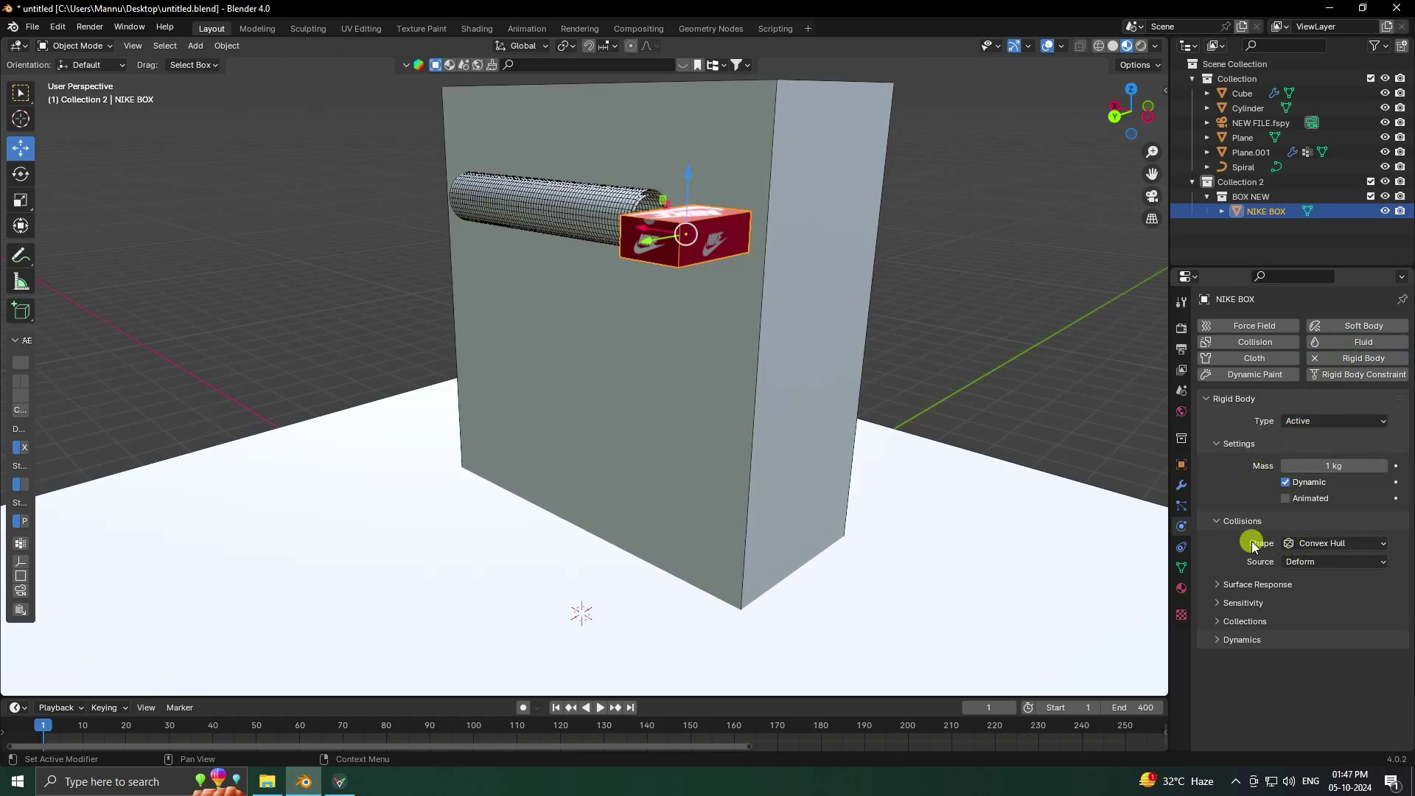
left_click(1323, 543)
left_click(1316, 564)
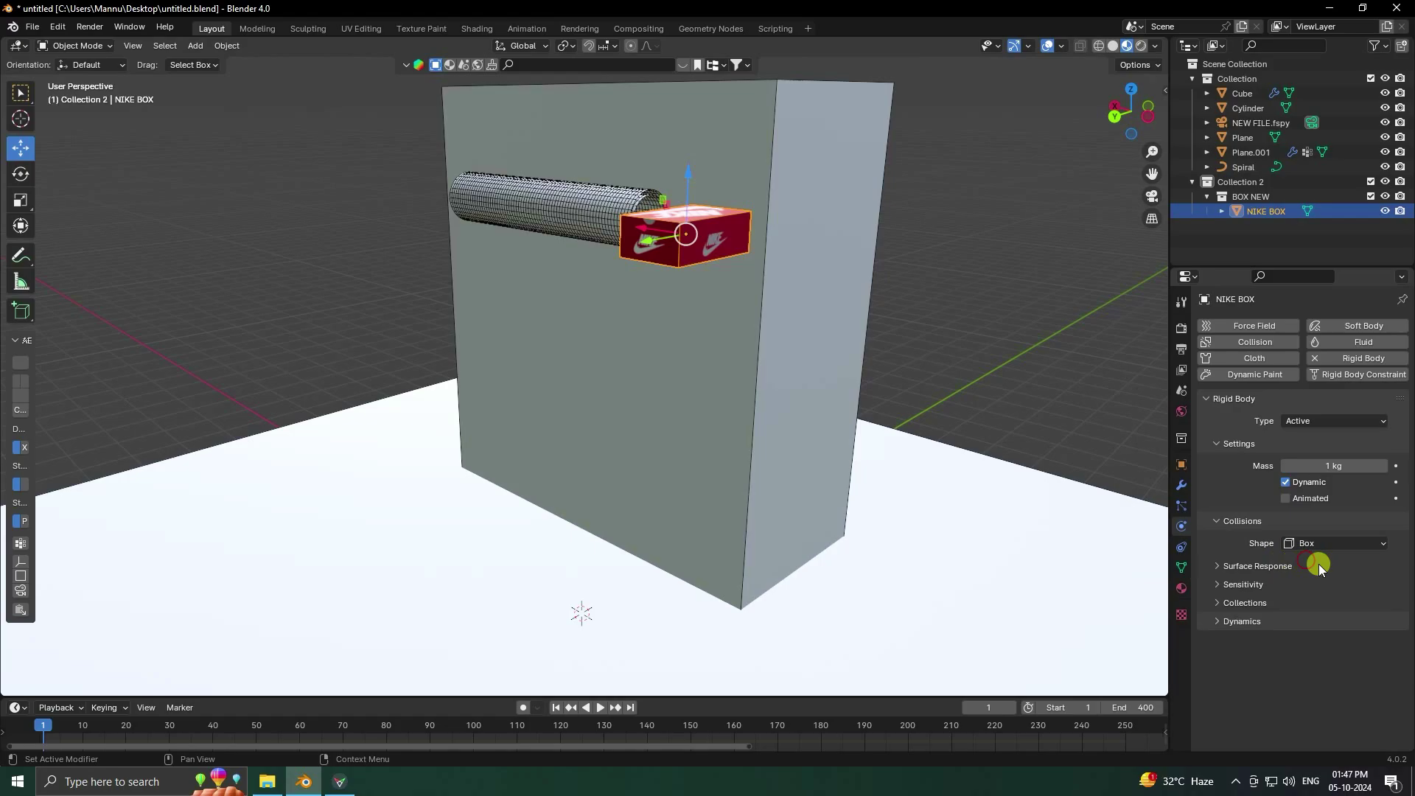
left_click(1225, 567)
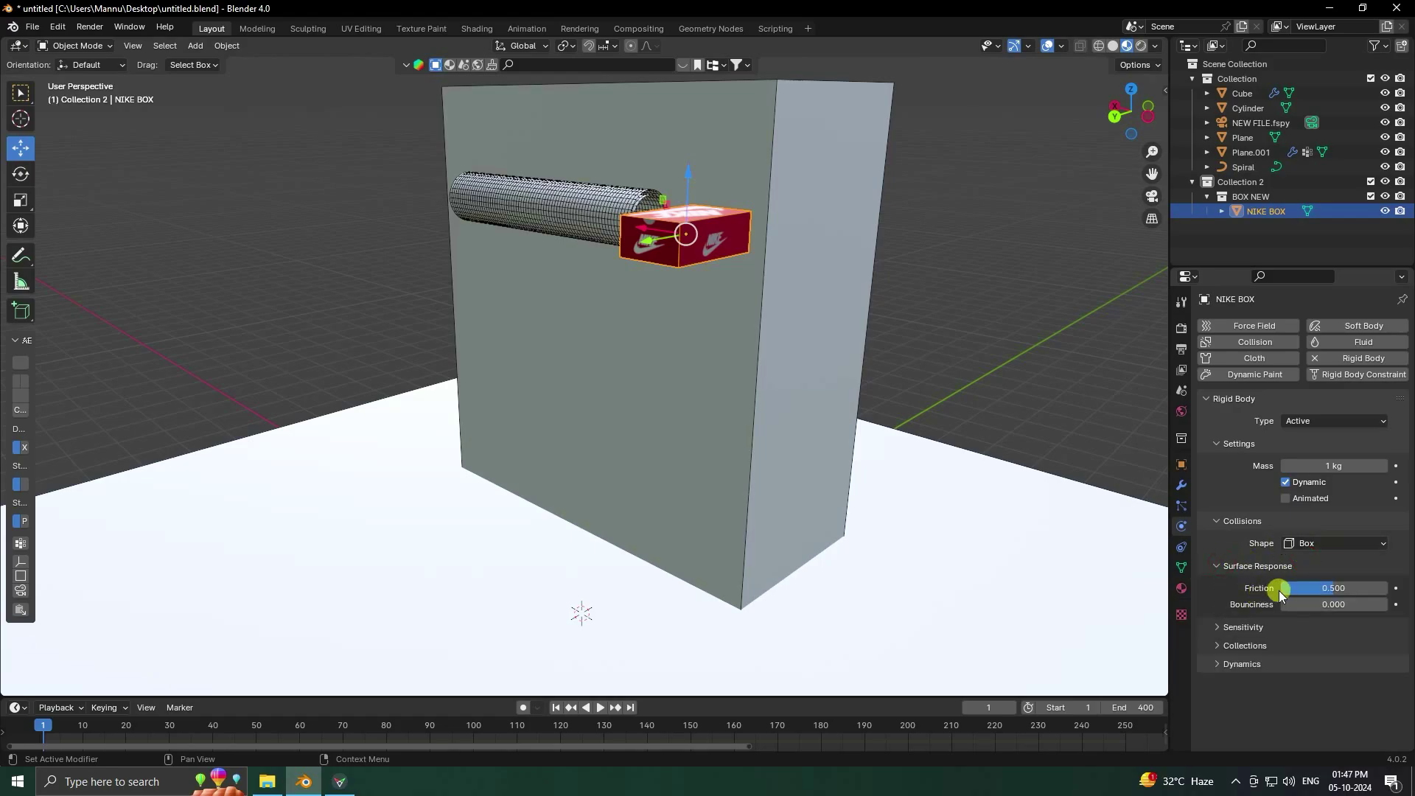
left_click(1236, 567)
Step: Add Rigid Body physics to the ground plane with type Passive and collision shape Mesh
scroll(986, 494, "down", 5)
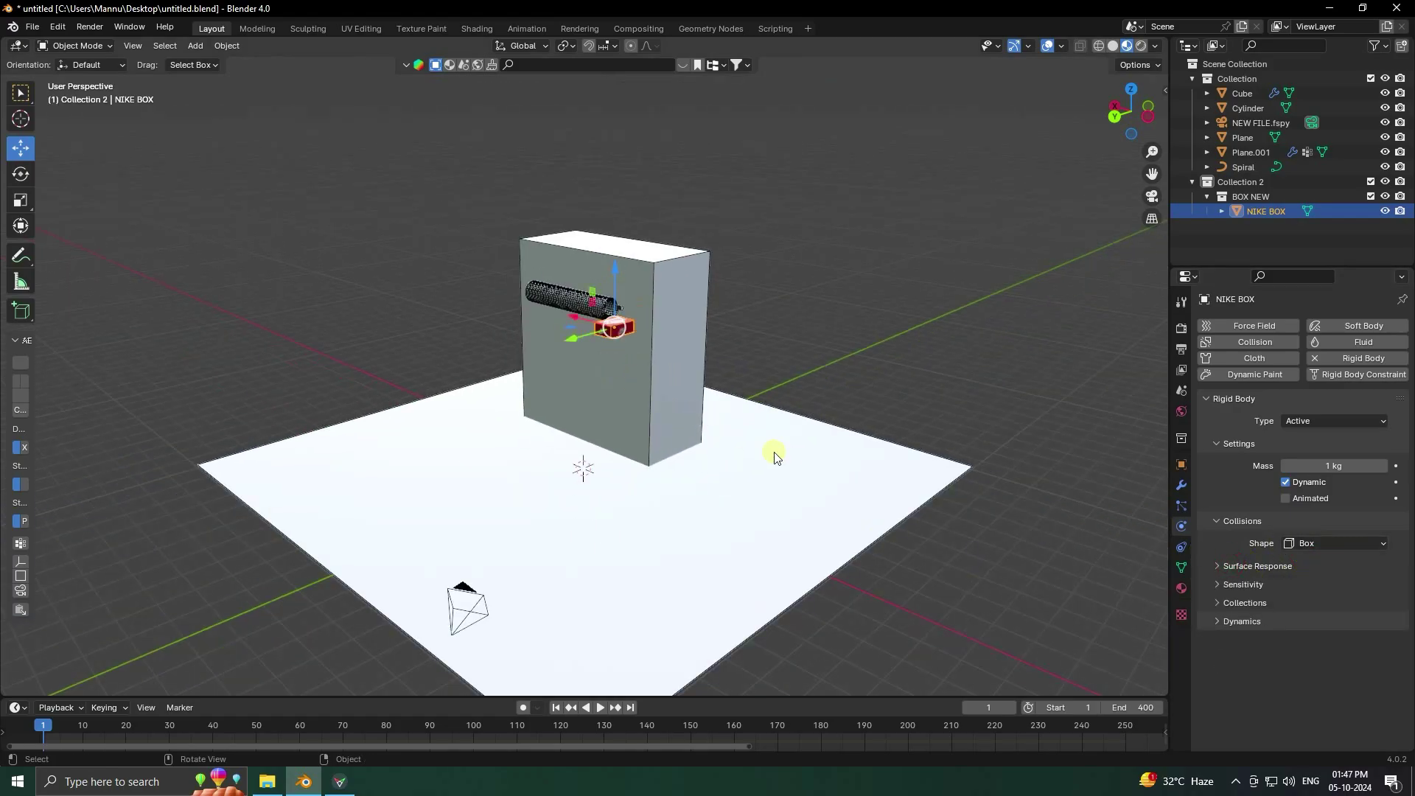
left_click(836, 469)
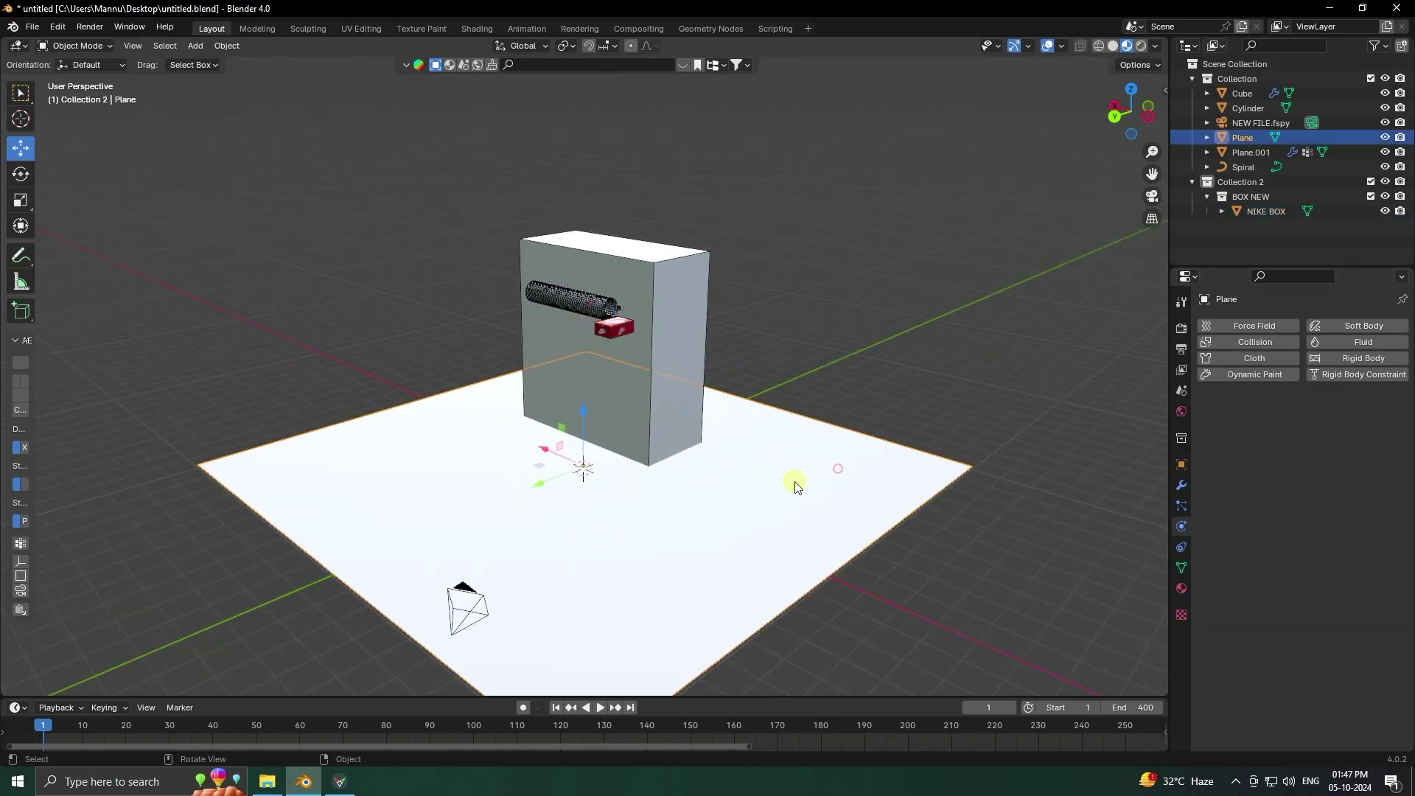
left_click(1340, 359)
left_click(1301, 421)
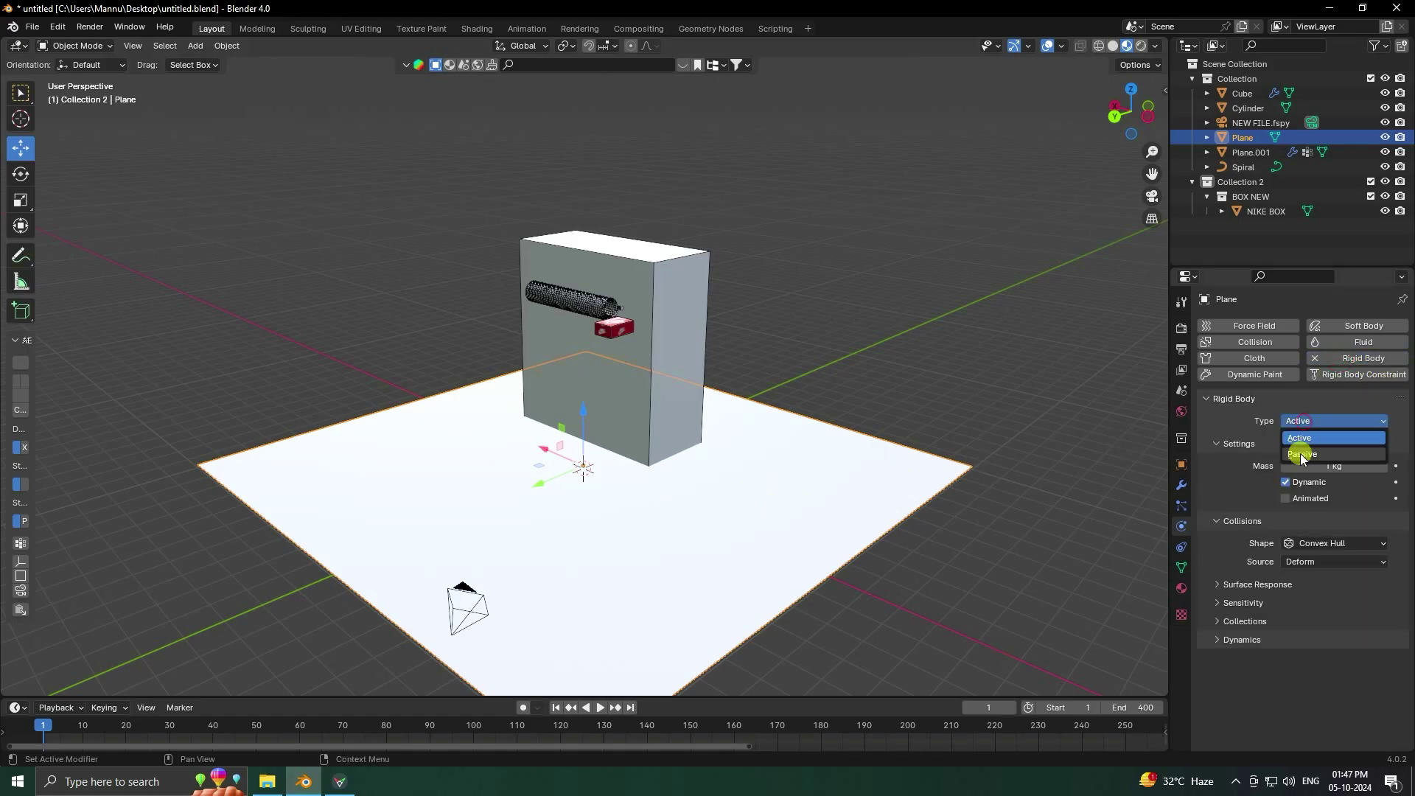
left_click(1302, 455)
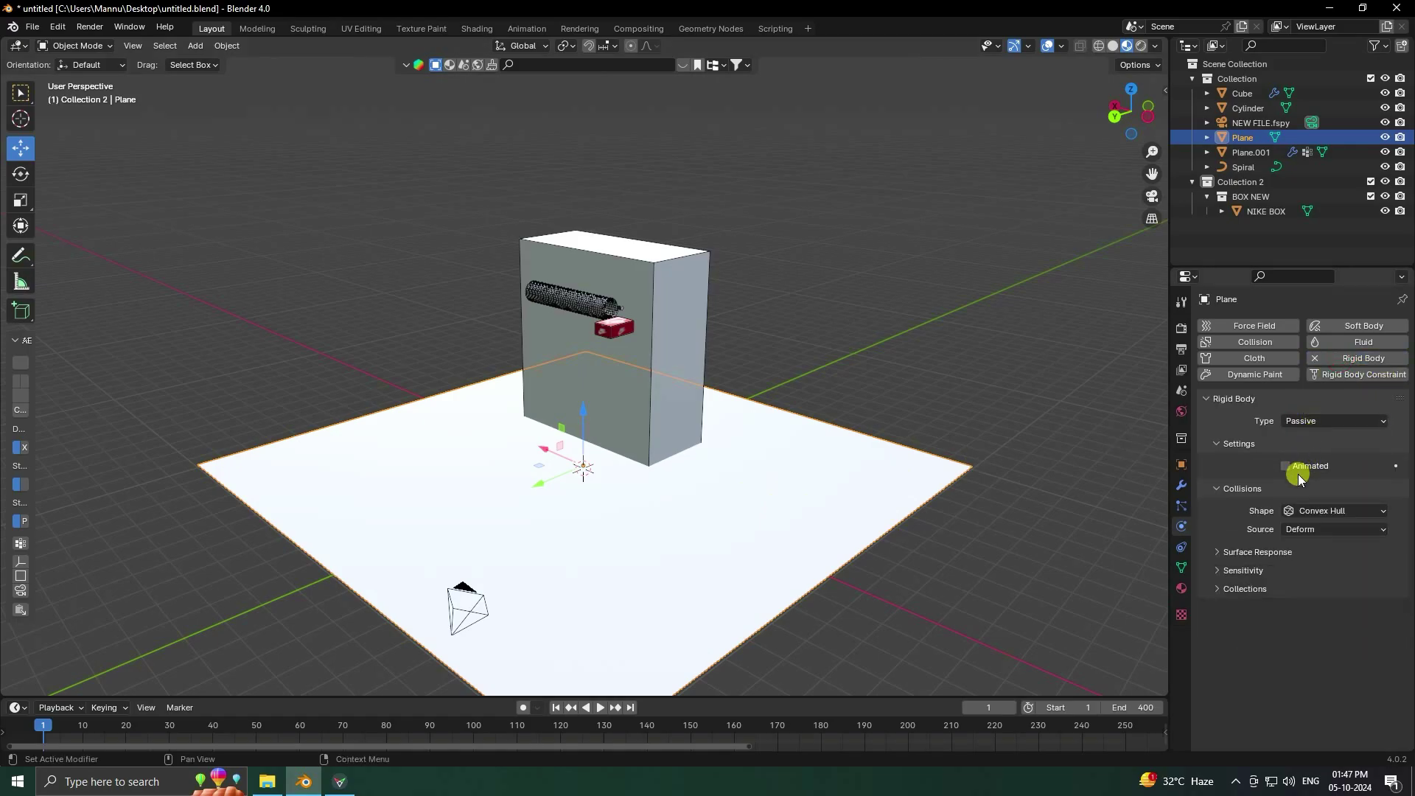
left_click(1290, 514)
left_click(1308, 619)
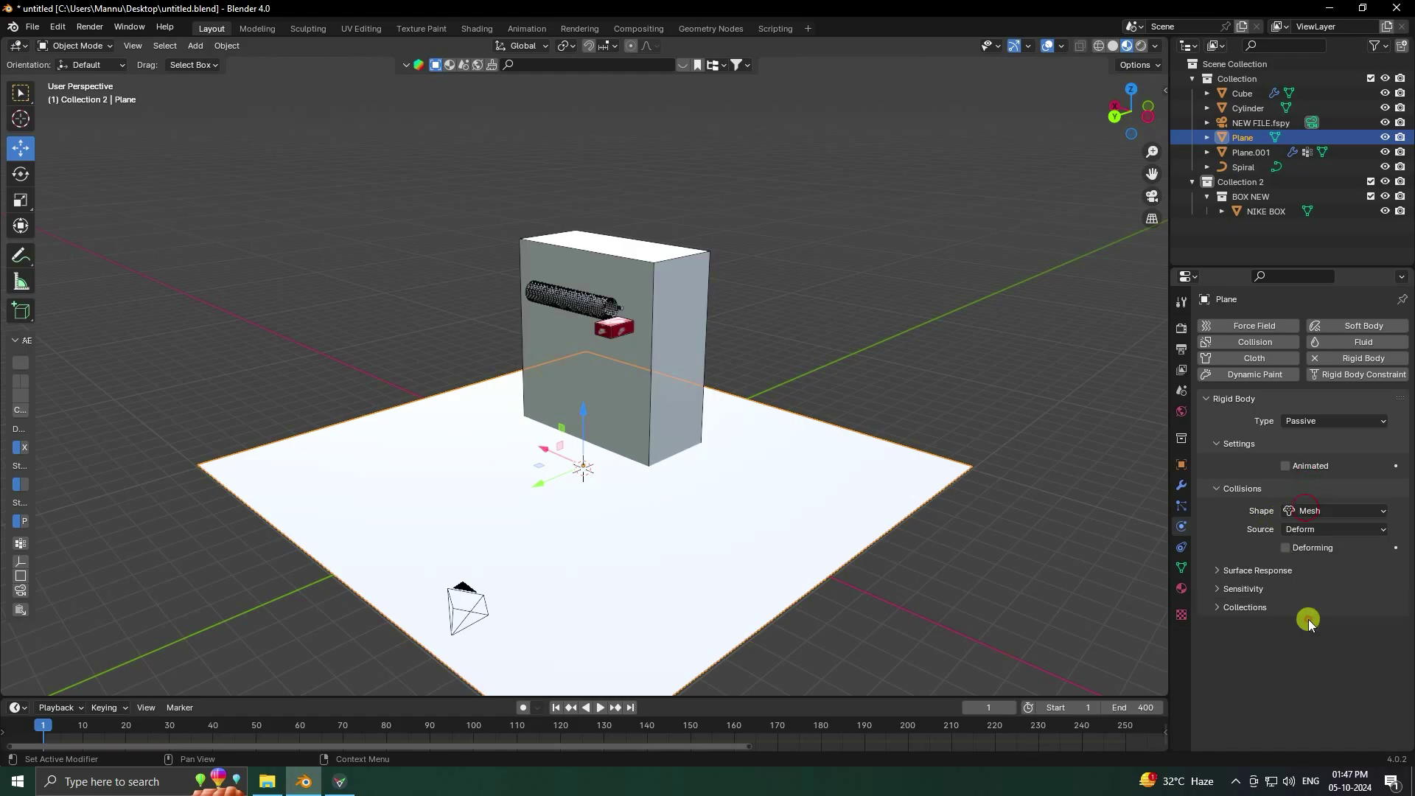
Step: Set the ground plane's rigid body collision margin to 0.01 m
left_click(1224, 572)
left_click(1236, 634)
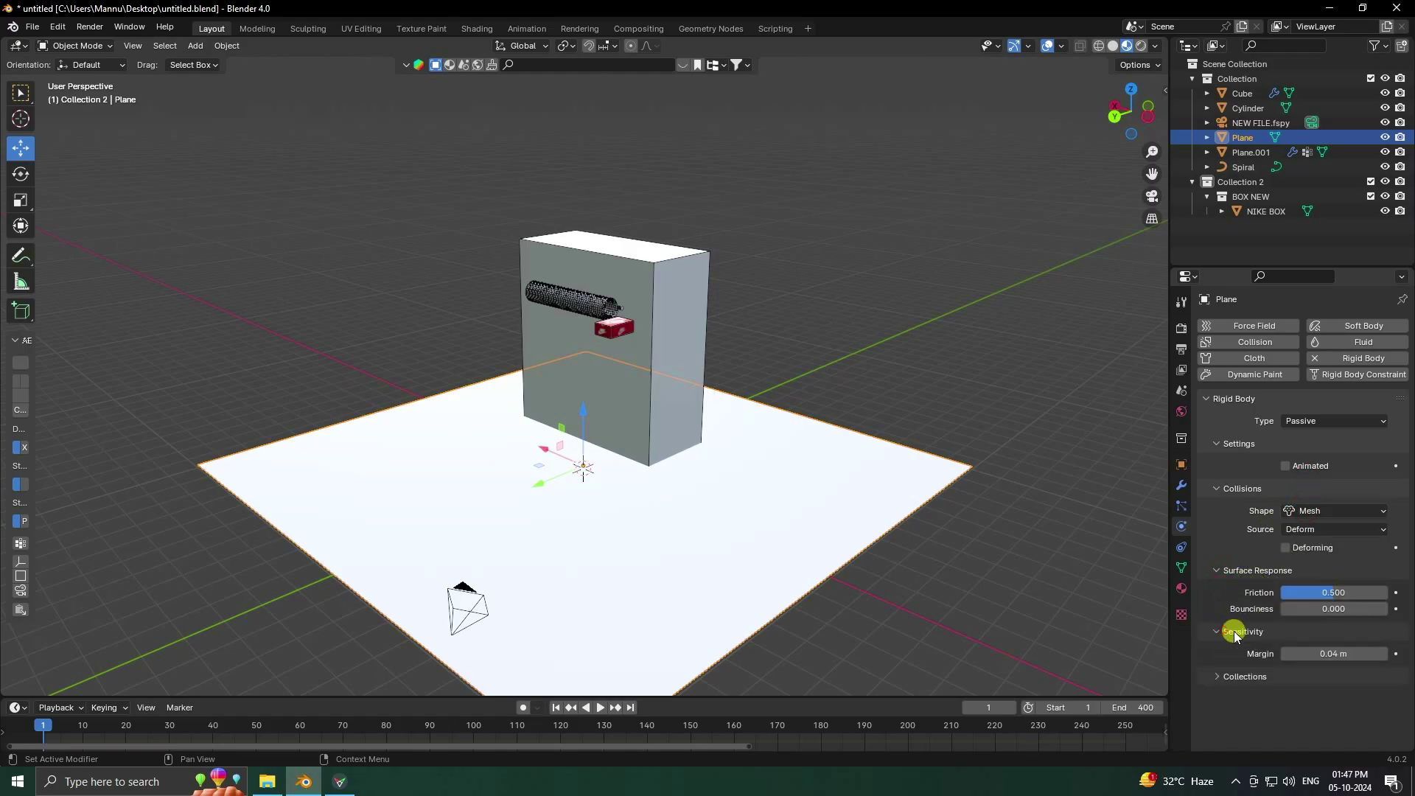
left_click(1300, 655)
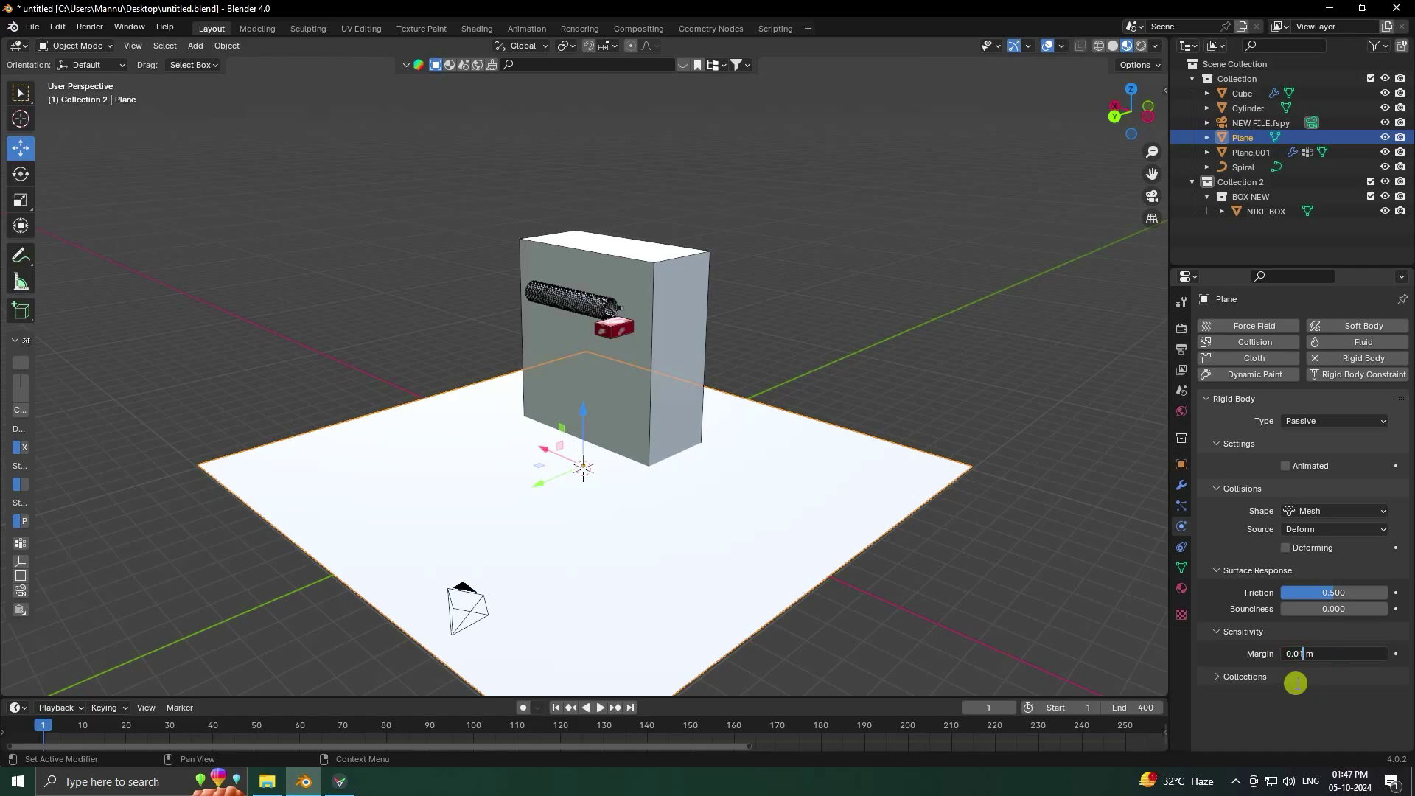
key("Return")
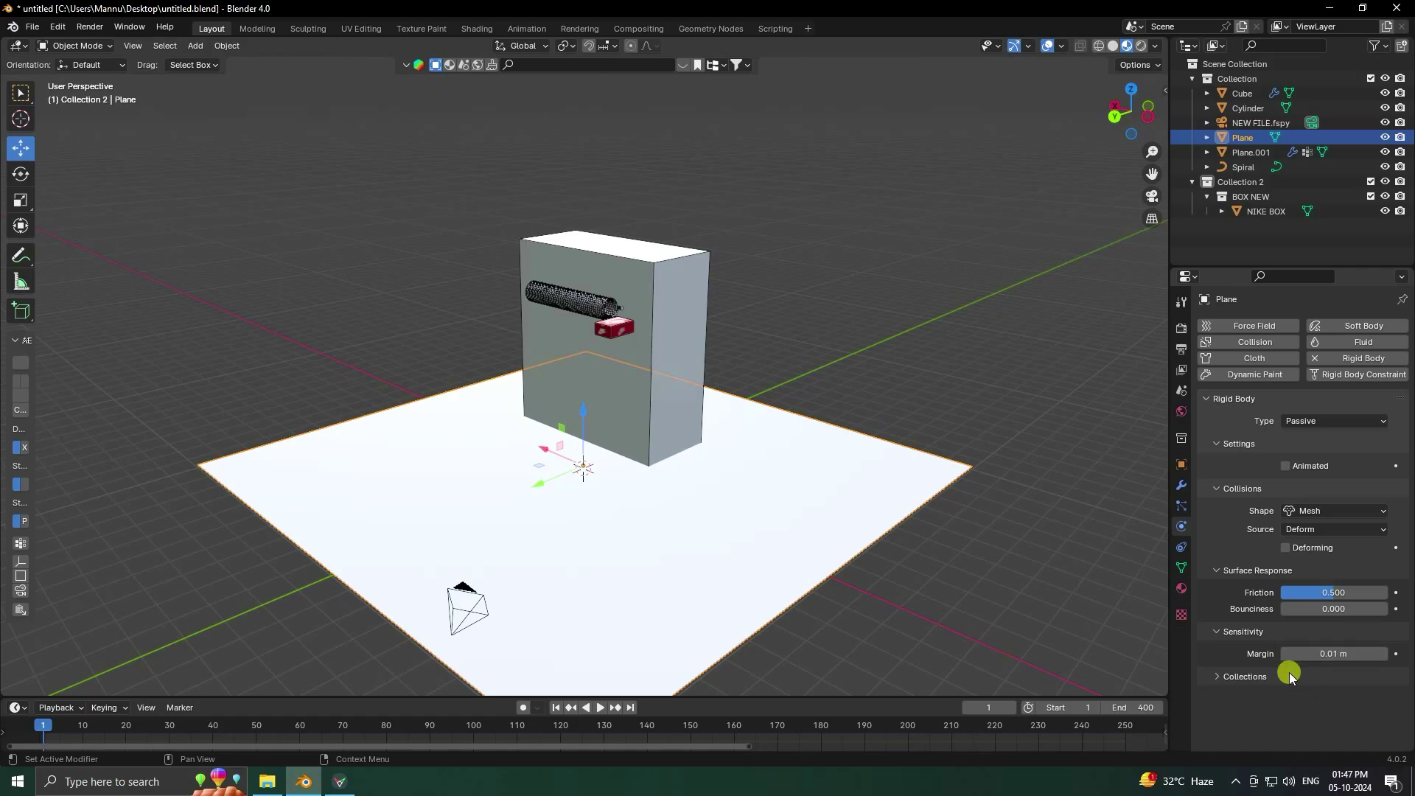
Step: Play the simulation twice from frame 1, examine how the box lands on the ground plane, and pause the playback
left_click(600, 708)
scroll(656, 510, "up", 6)
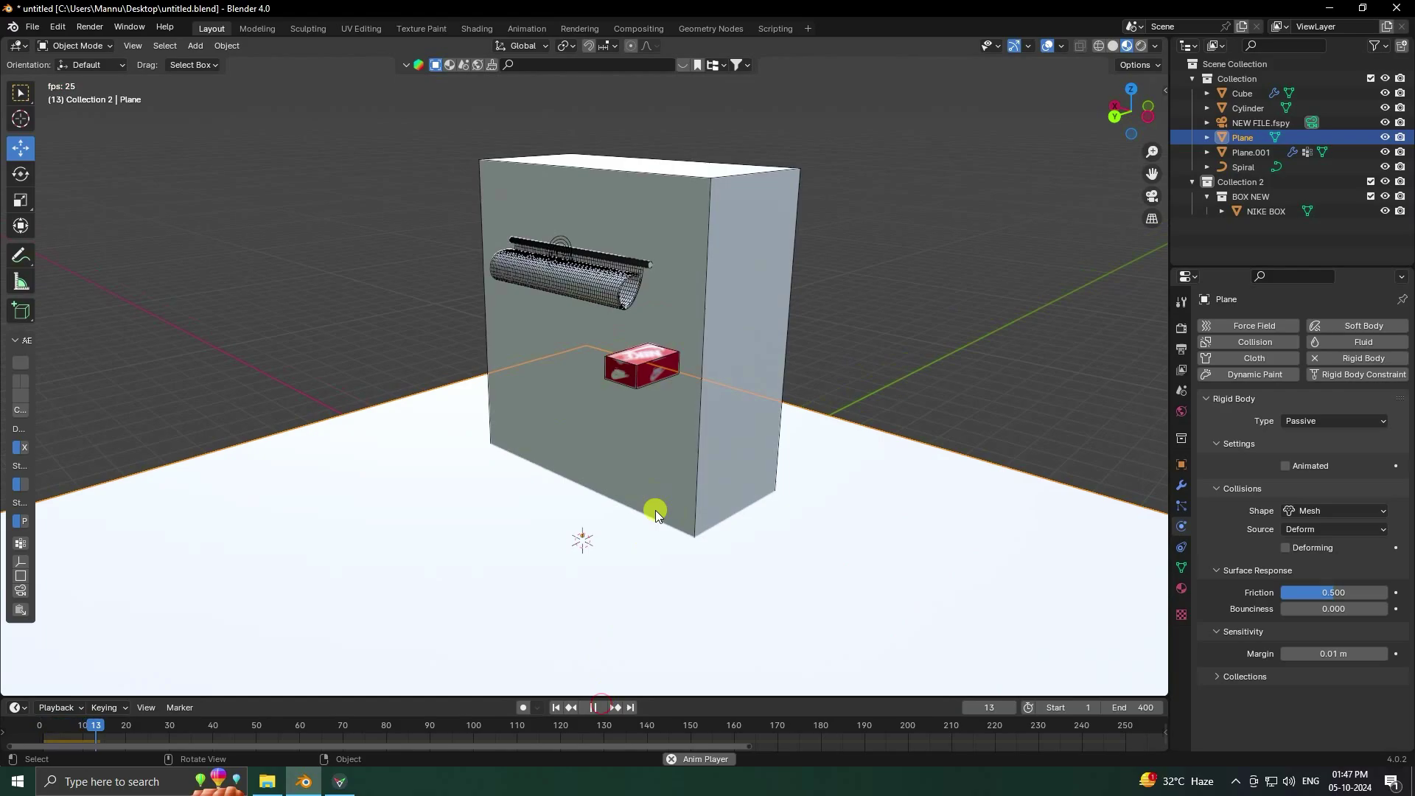
left_click(593, 707)
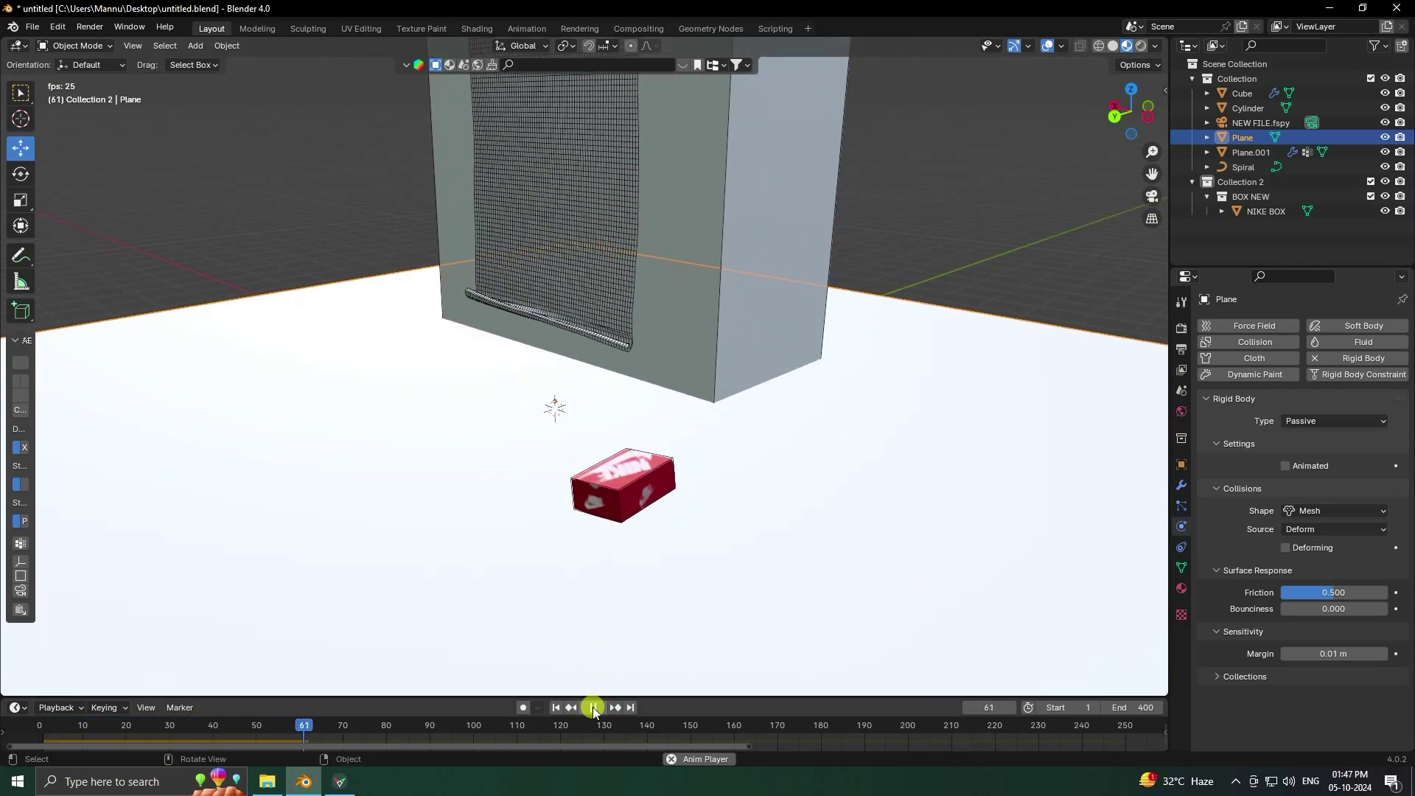
left_click(556, 708)
left_click(600, 708)
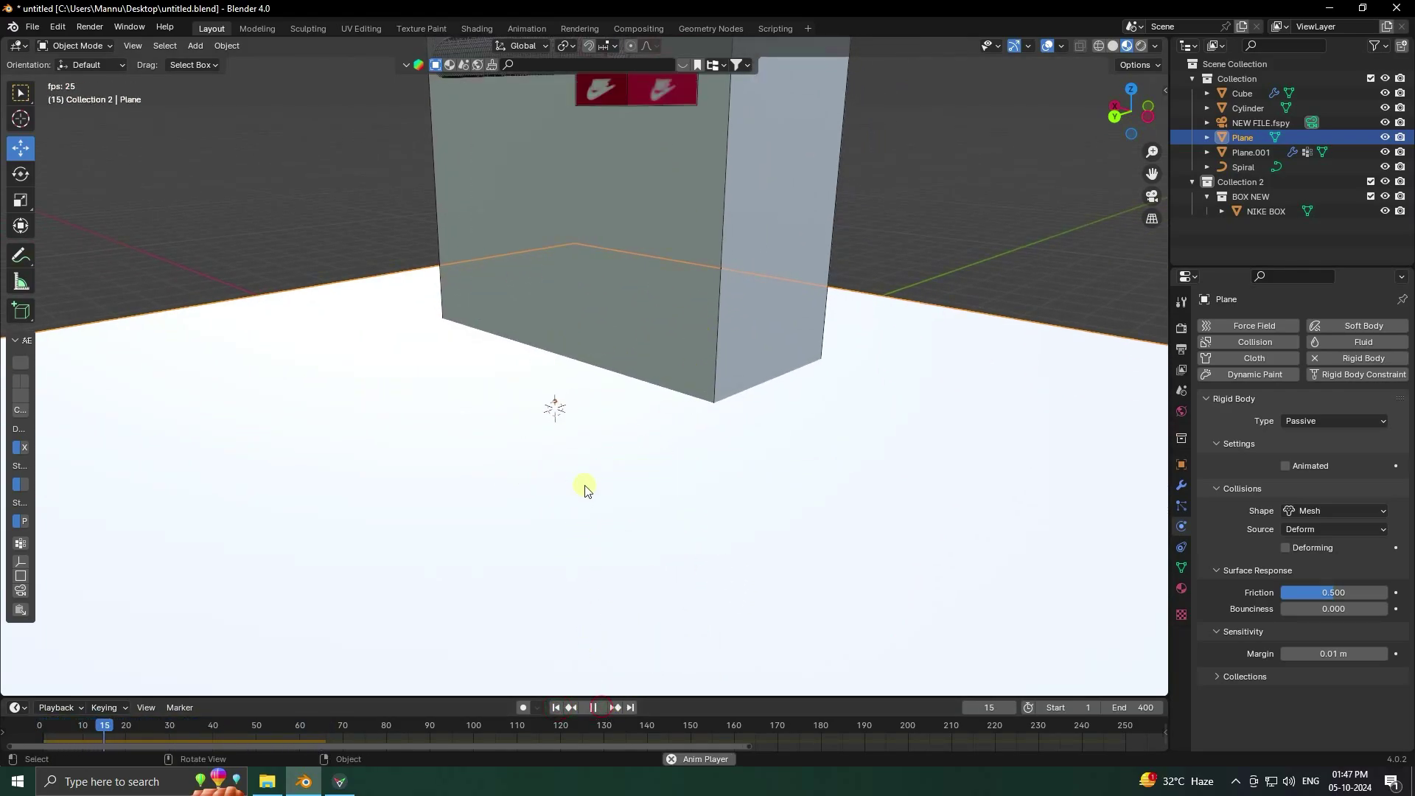
left_click(593, 708)
Step: Save the blend file and rewind the timeline to frame 1
right_click(597, 568)
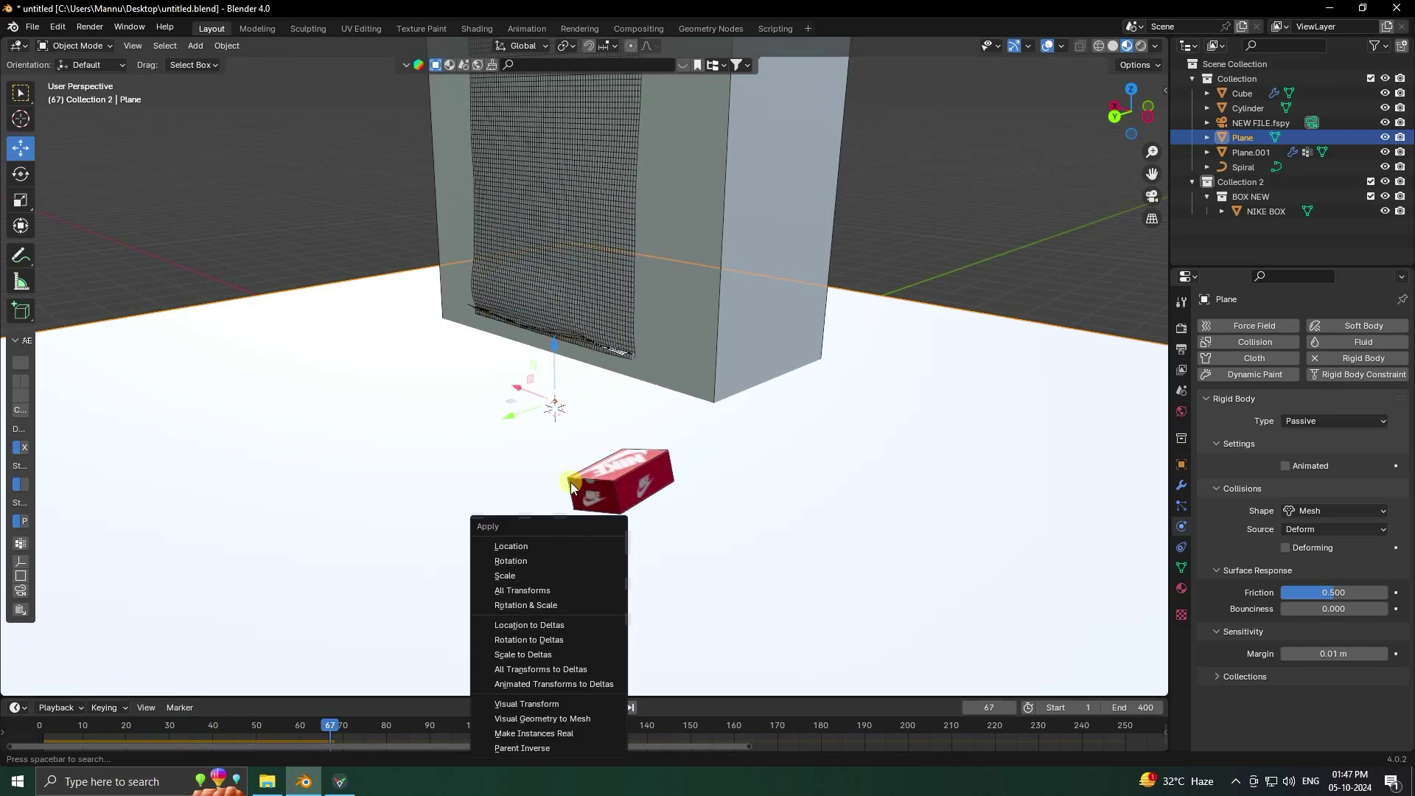
key("ctrl+s")
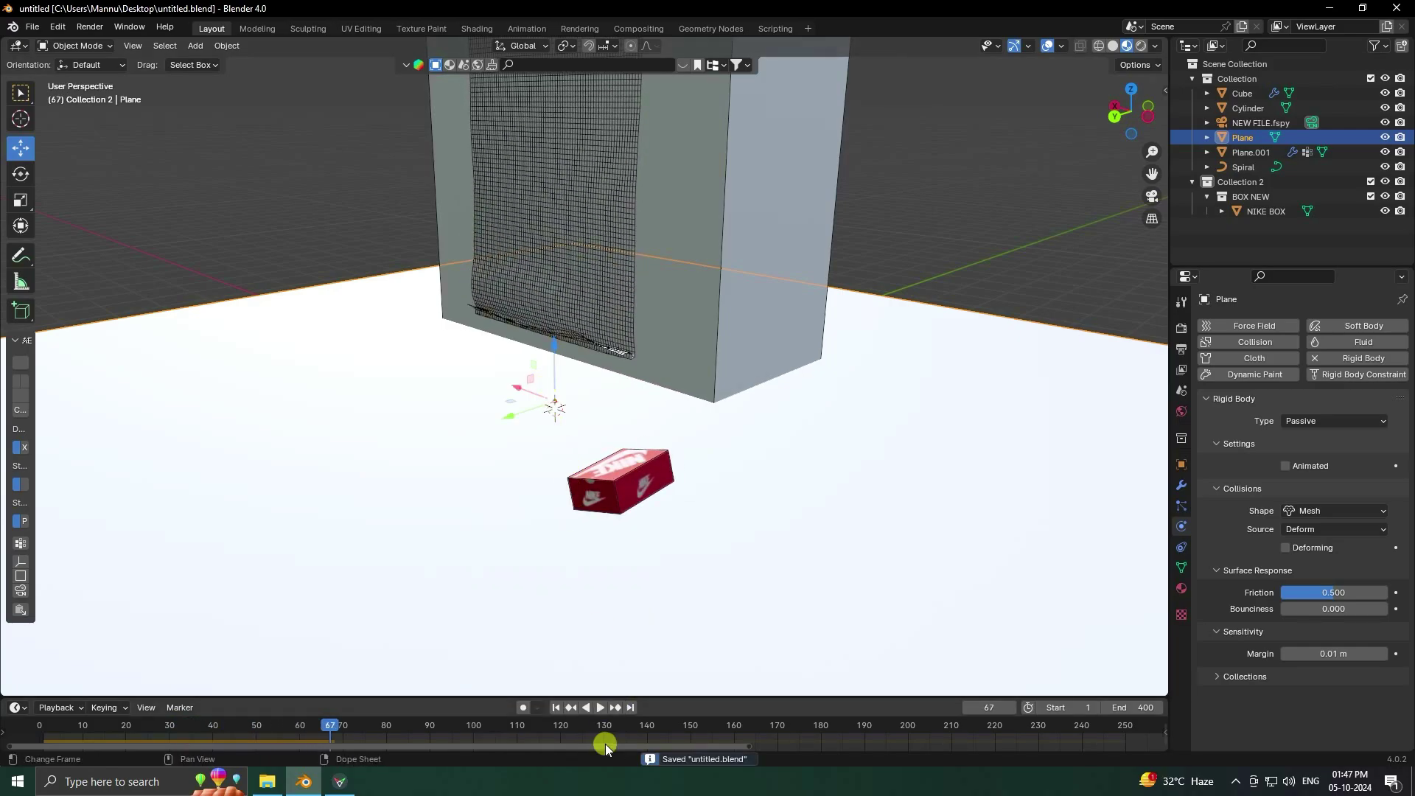
left_click(555, 707)
Step: Add an Array modifier to the NIKE BOX object with a relative offset X factor of 1.5
middle_click_drag(588, 490, 703, 406)
left_click(679, 287)
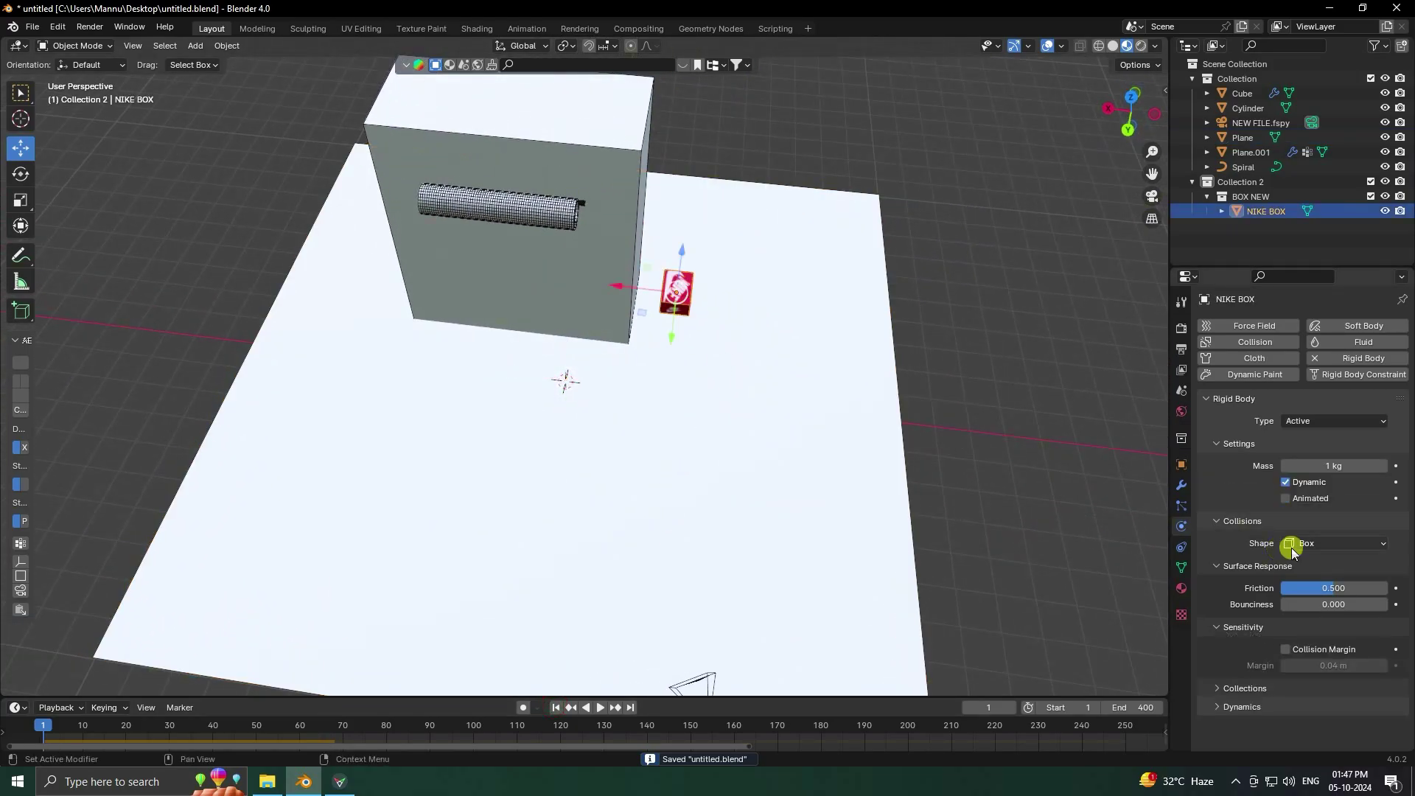
left_click(1181, 485)
left_click(1259, 326)
mouse_move(1239, 315)
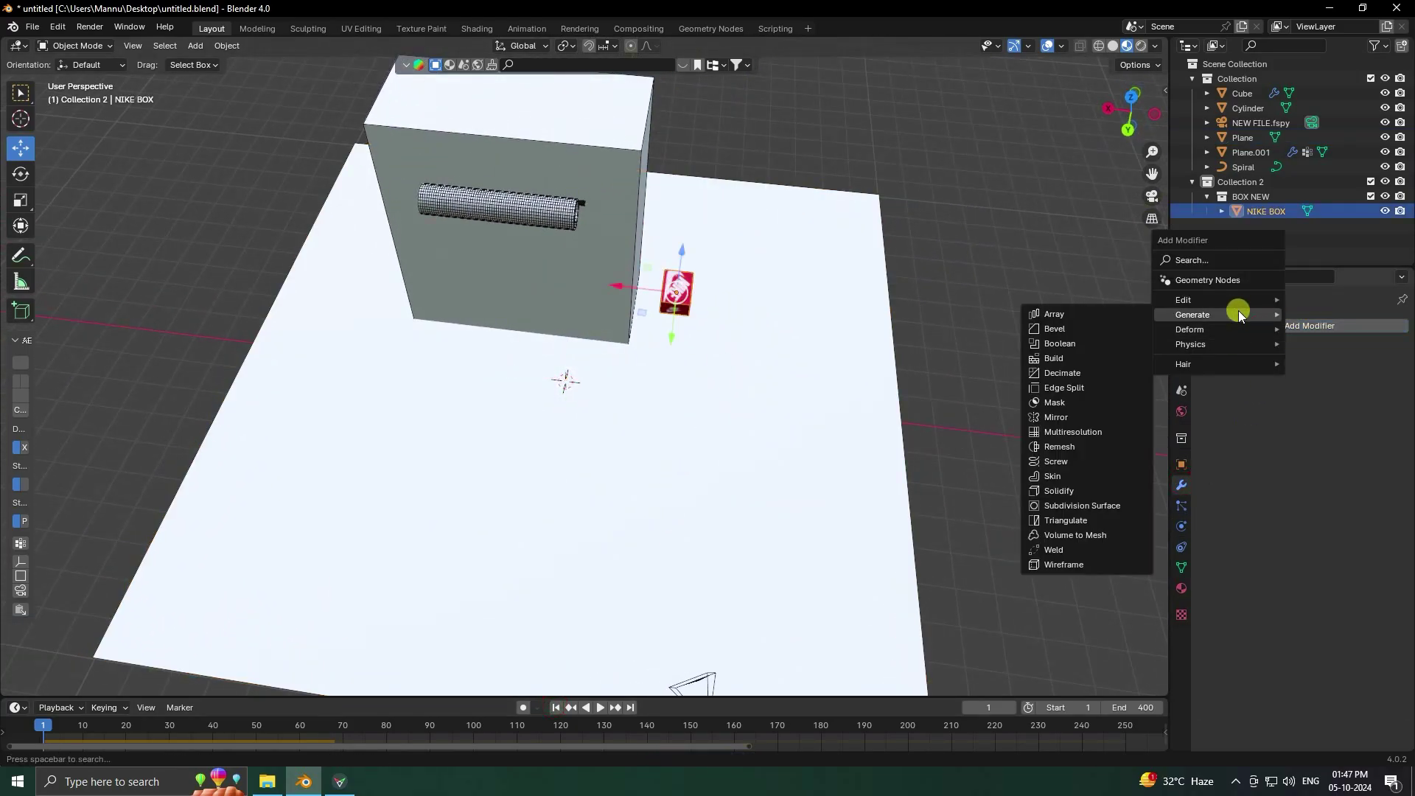
left_click(1060, 317)
left_click(1320, 435)
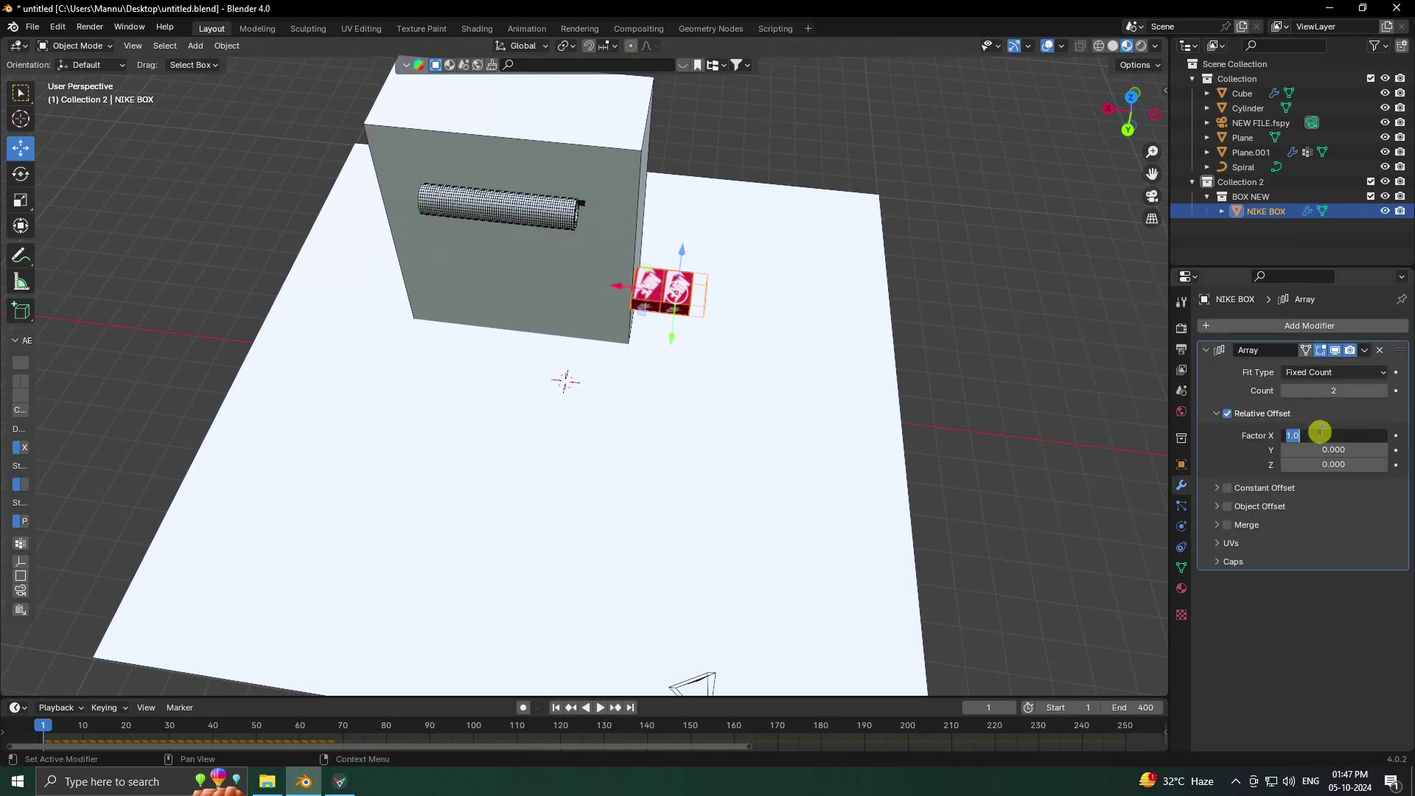
key("Return")
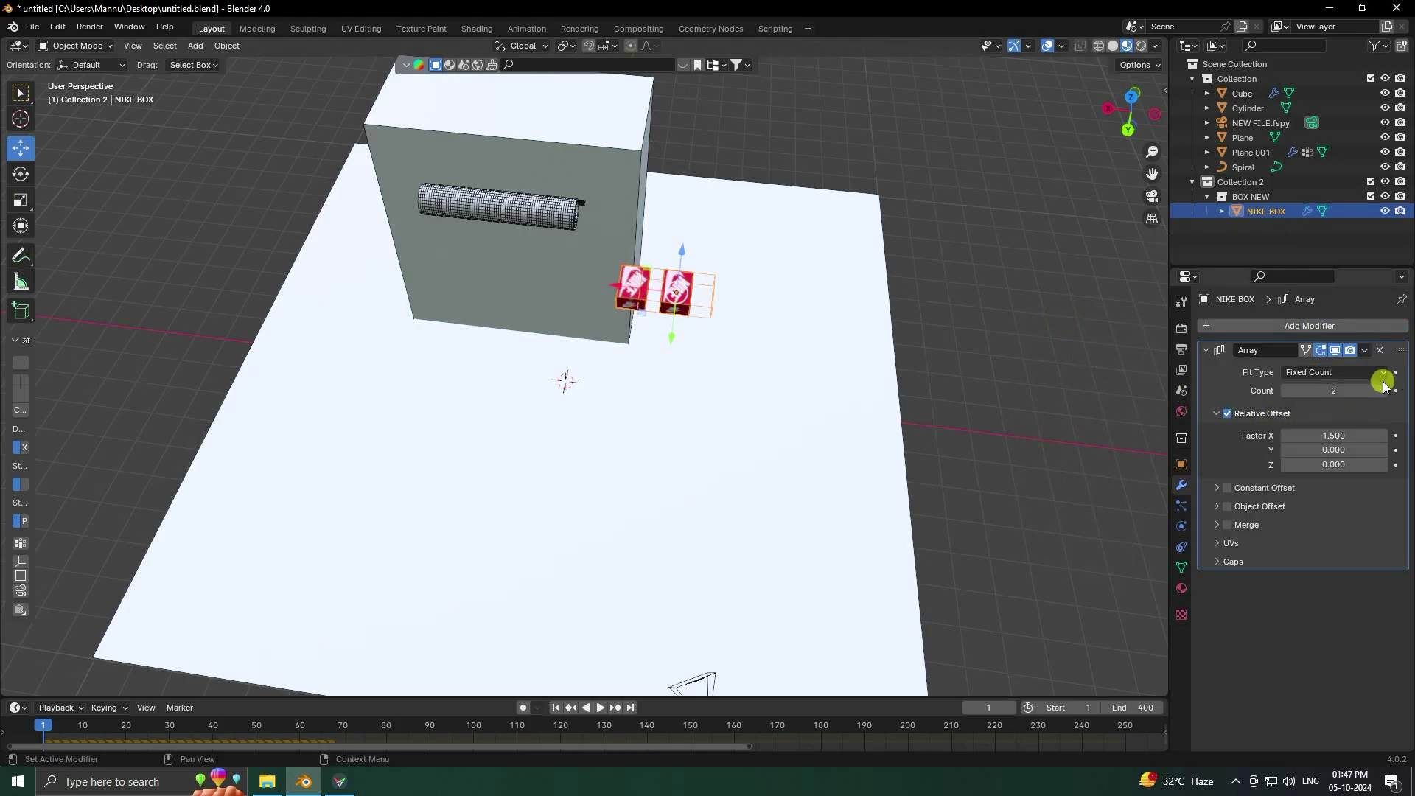
Step: Set the array count to 8 and move the row of boxes about -1.75 m along X in front of the cube
left_click(1389, 390)
left_click(1388, 391)
left_click(1388, 390)
left_click(1389, 391)
left_click(1389, 391)
left_click(1388, 390)
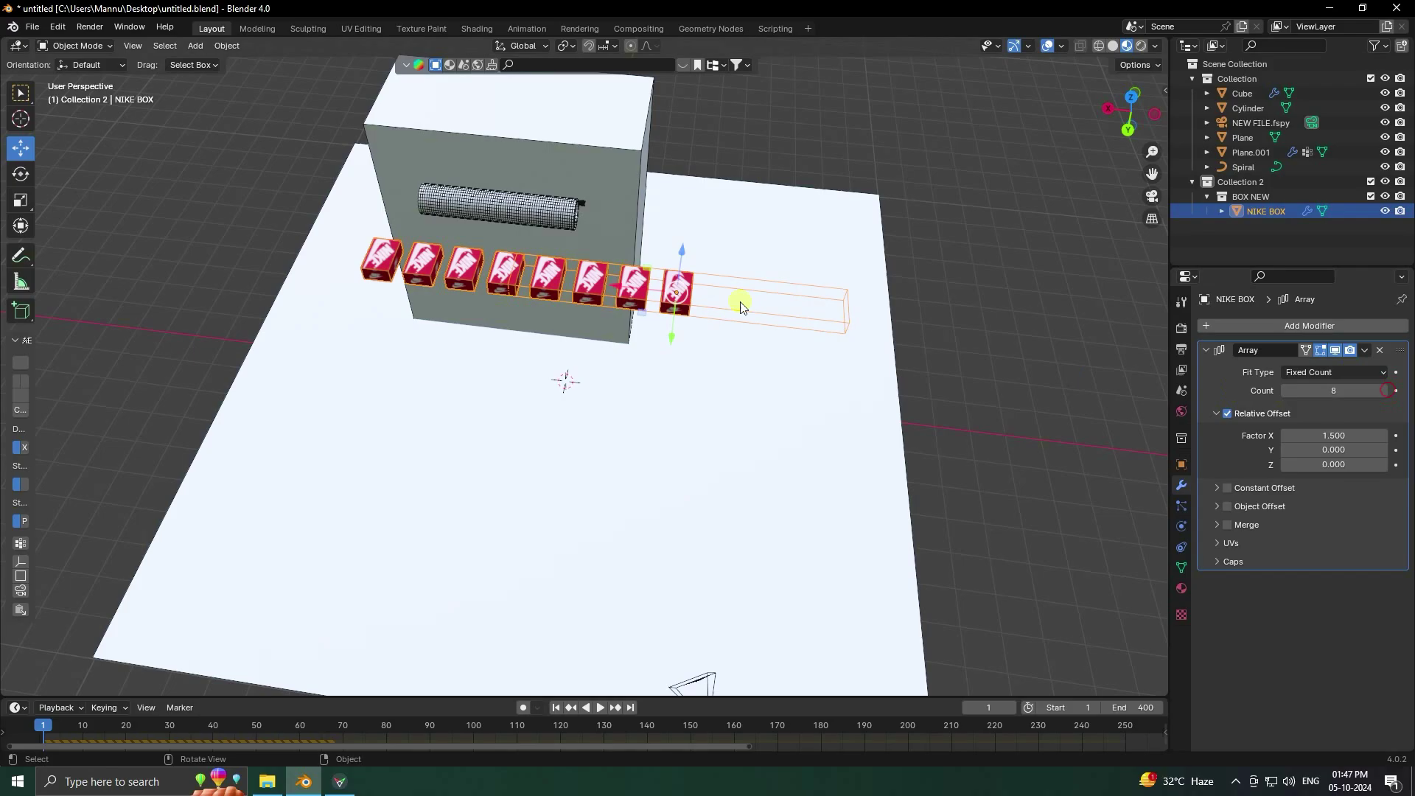
left_click_drag(610, 282, 688, 290)
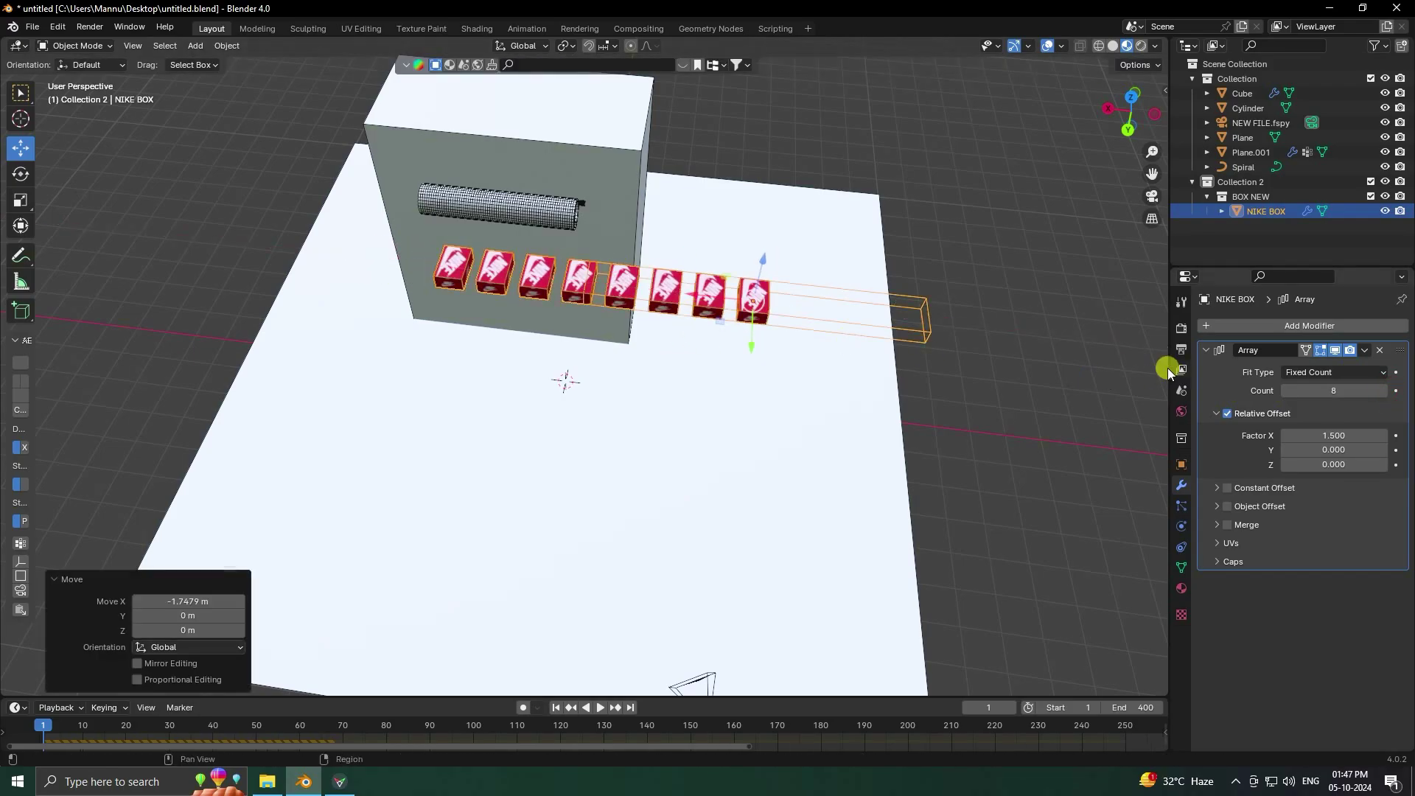
Step: Add a second Array modifier to the NIKE BOX object with relative offset factors X 0 and Y 1.5
left_click(1214, 326)
mouse_move(1172, 319)
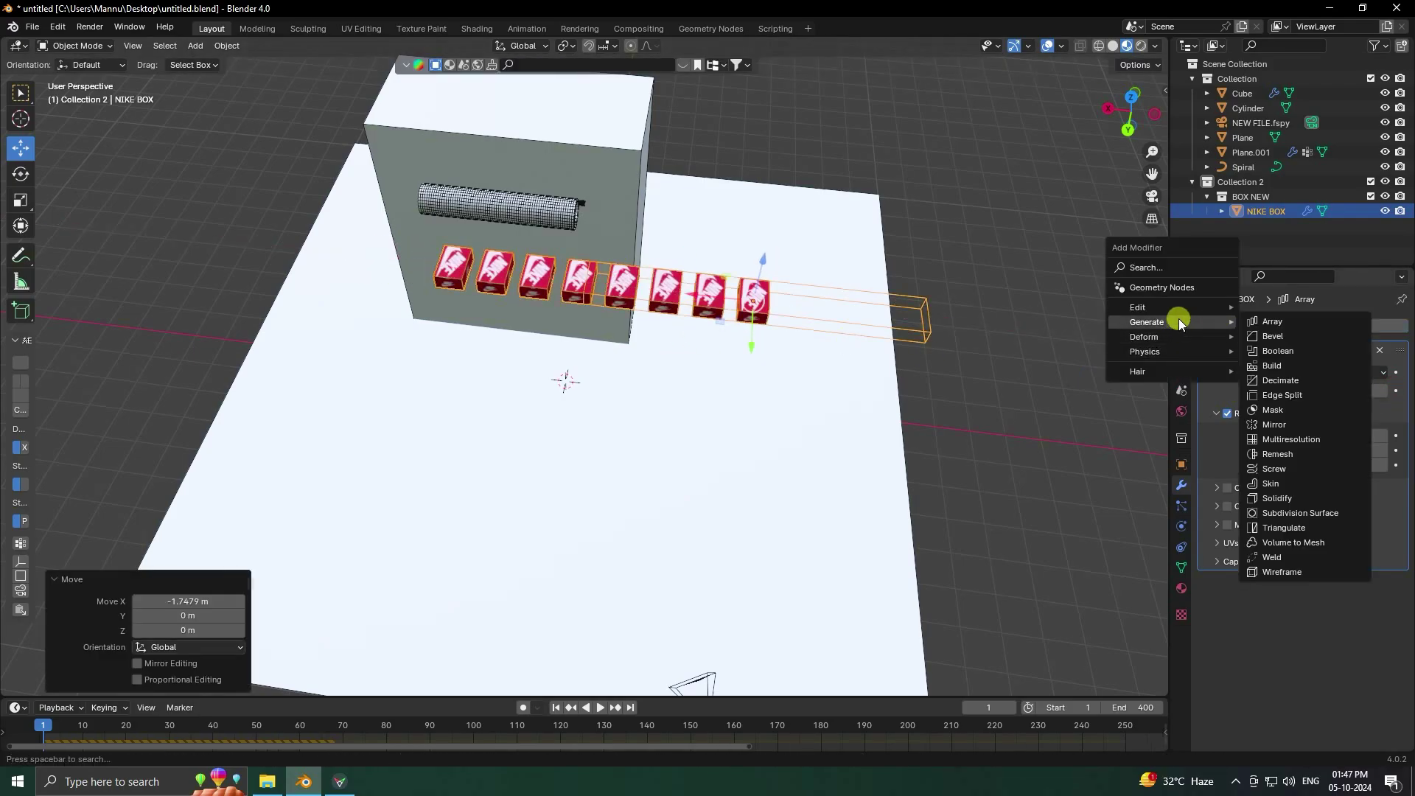
left_click(1289, 322)
left_click(1206, 350)
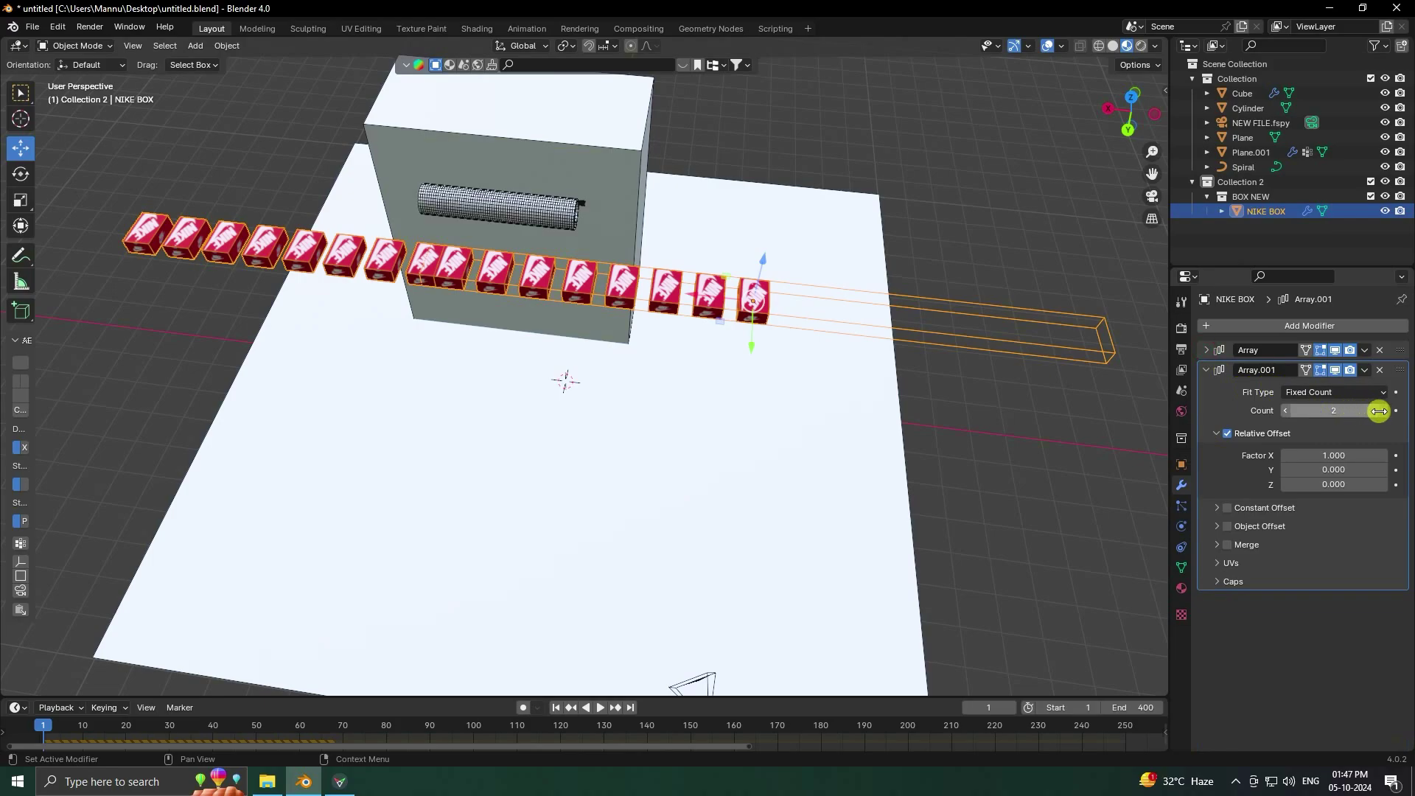
left_click(1335, 455)
type("0")
key("Return")
left_click(1325, 470)
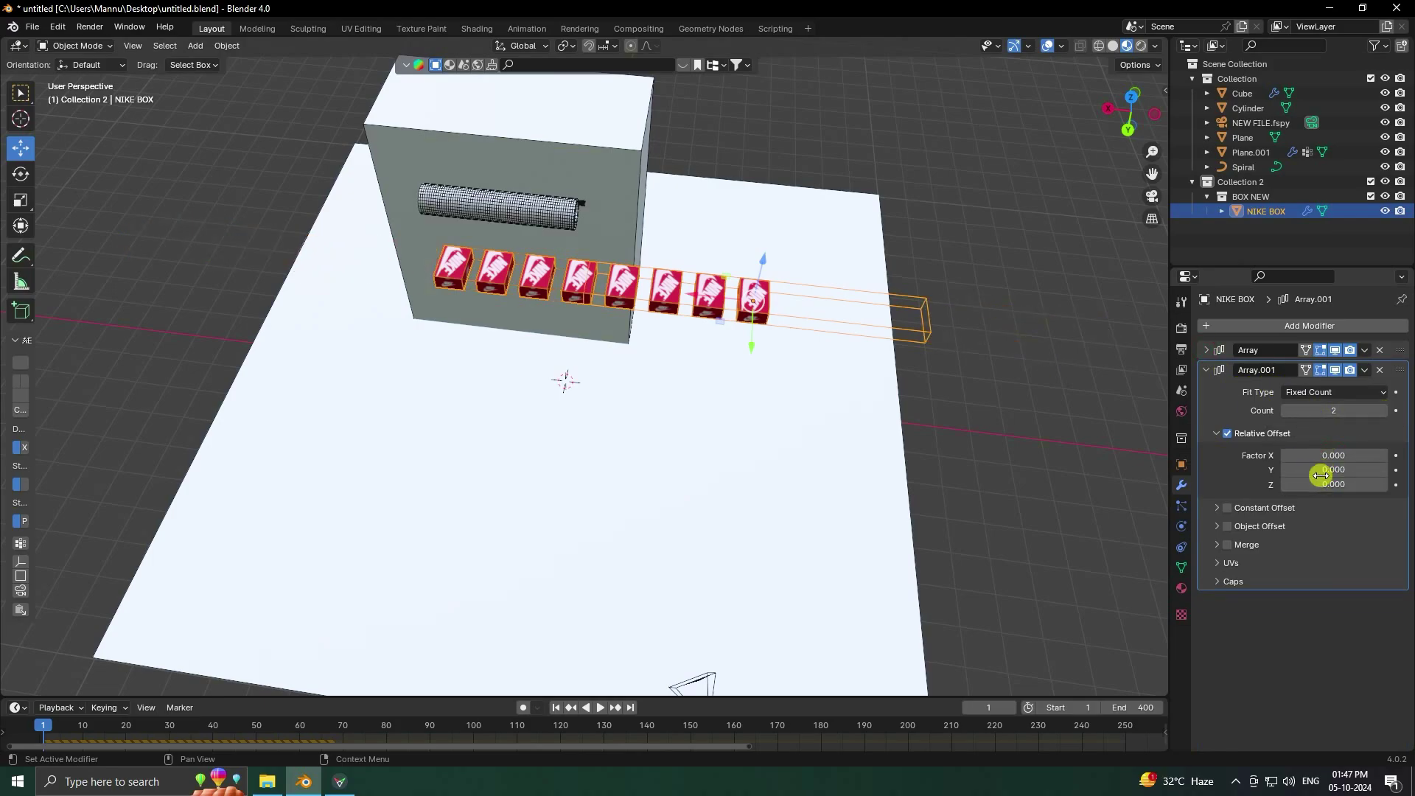
key("Return")
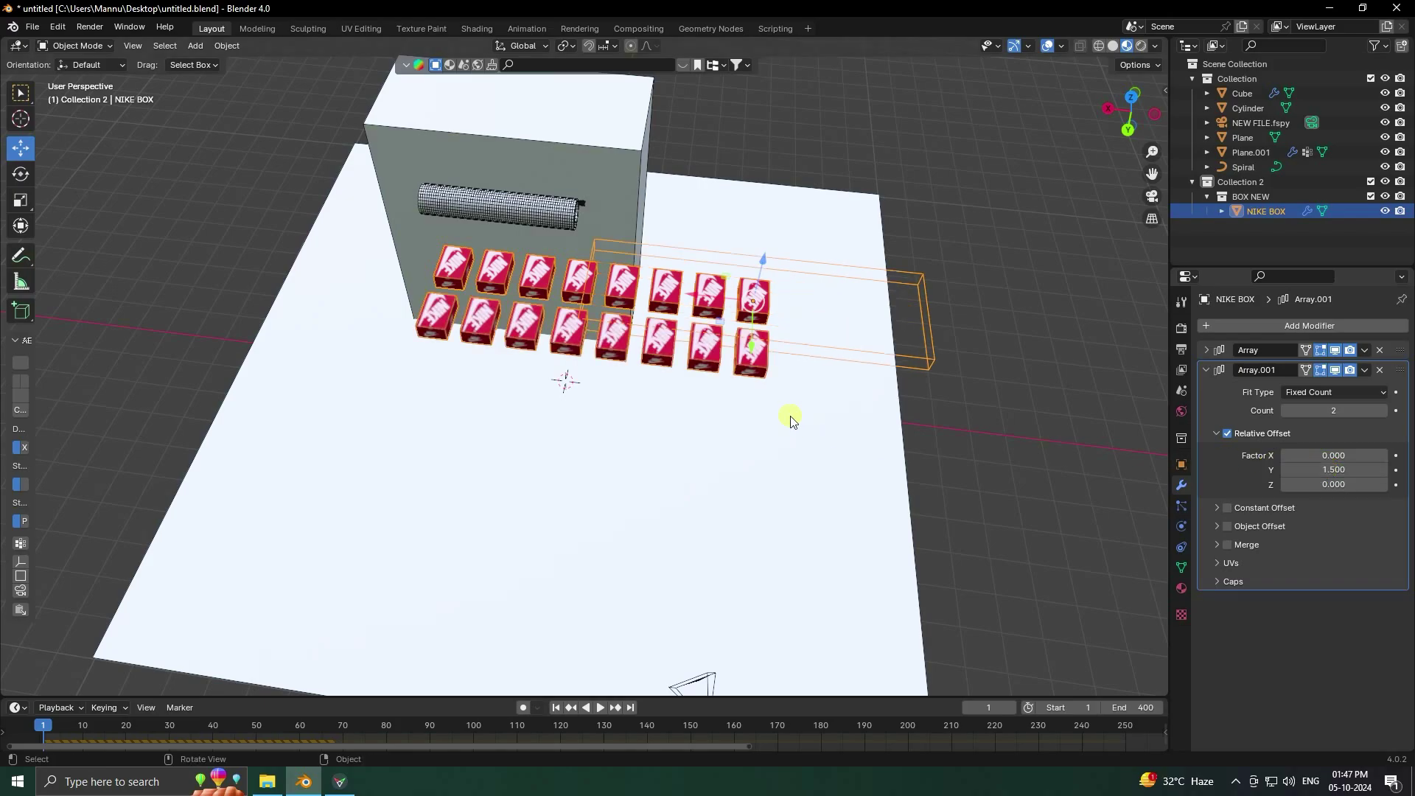
Step: Set the second array's relative offset Y factor to 2 and adjust the box rows' position along Y in front of the cube
middle_click_drag(790, 413, 679, 442)
key("g")
left_click(542, 472)
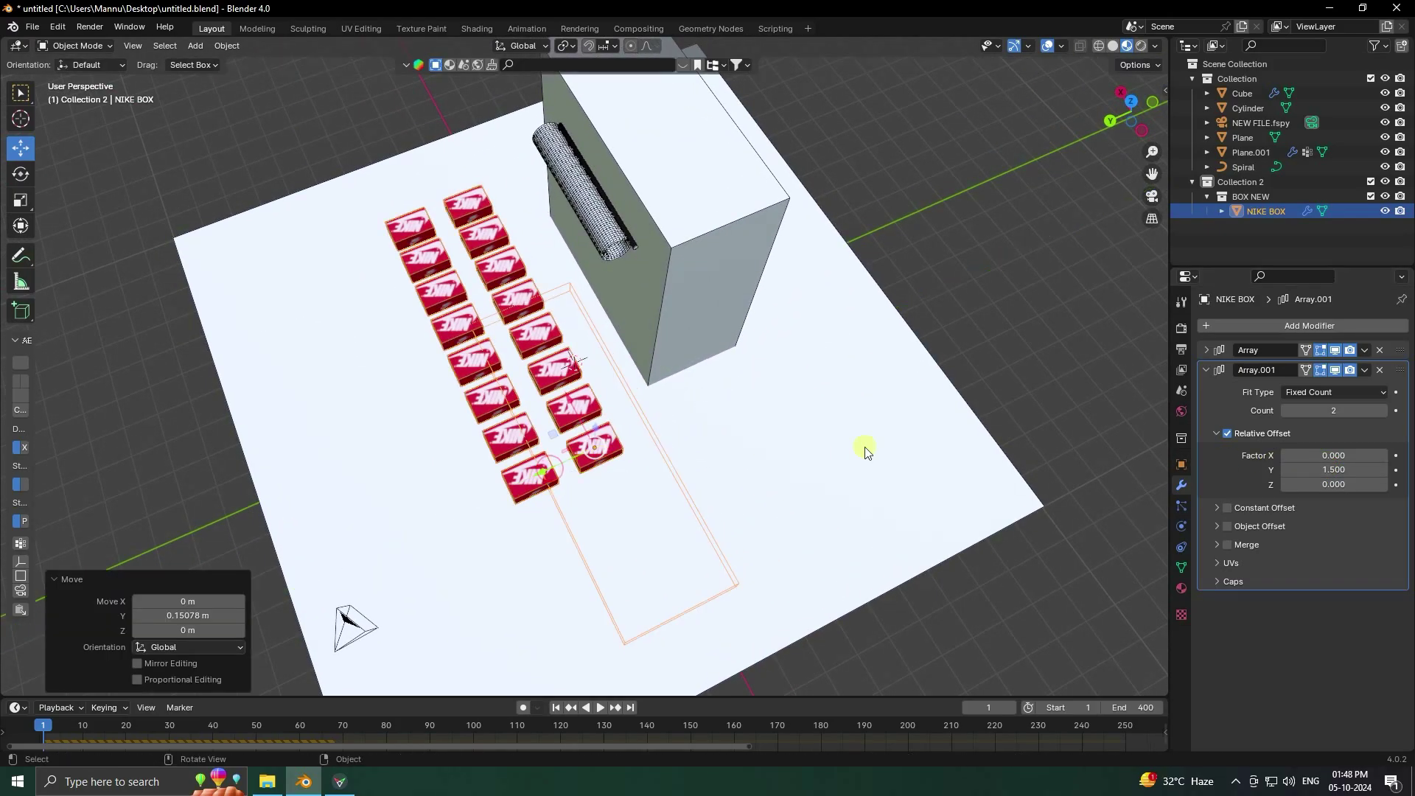
left_click(1346, 470)
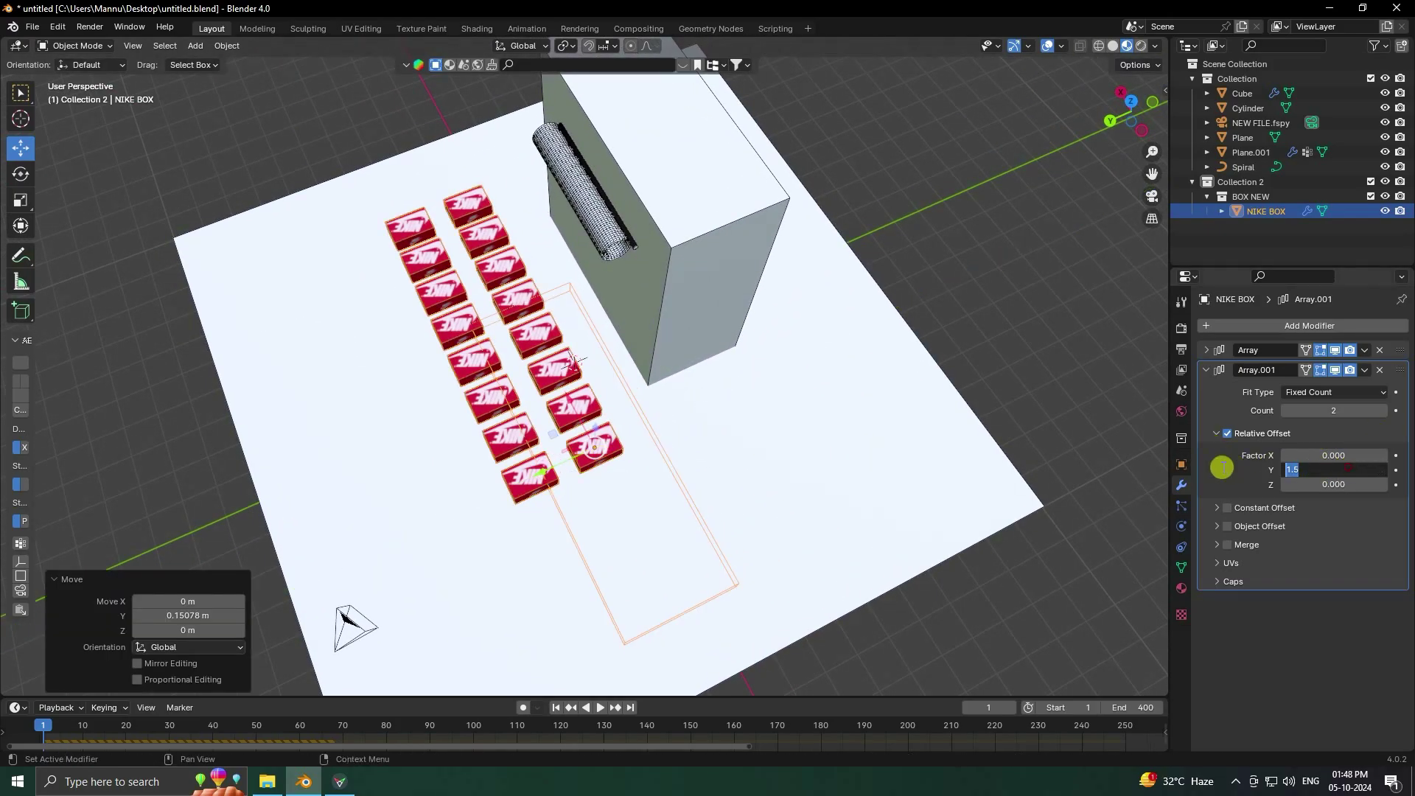
type("2")
key("Return")
left_click_drag(544, 484, 576, 460)
key("KP_0")
key("KP_0")
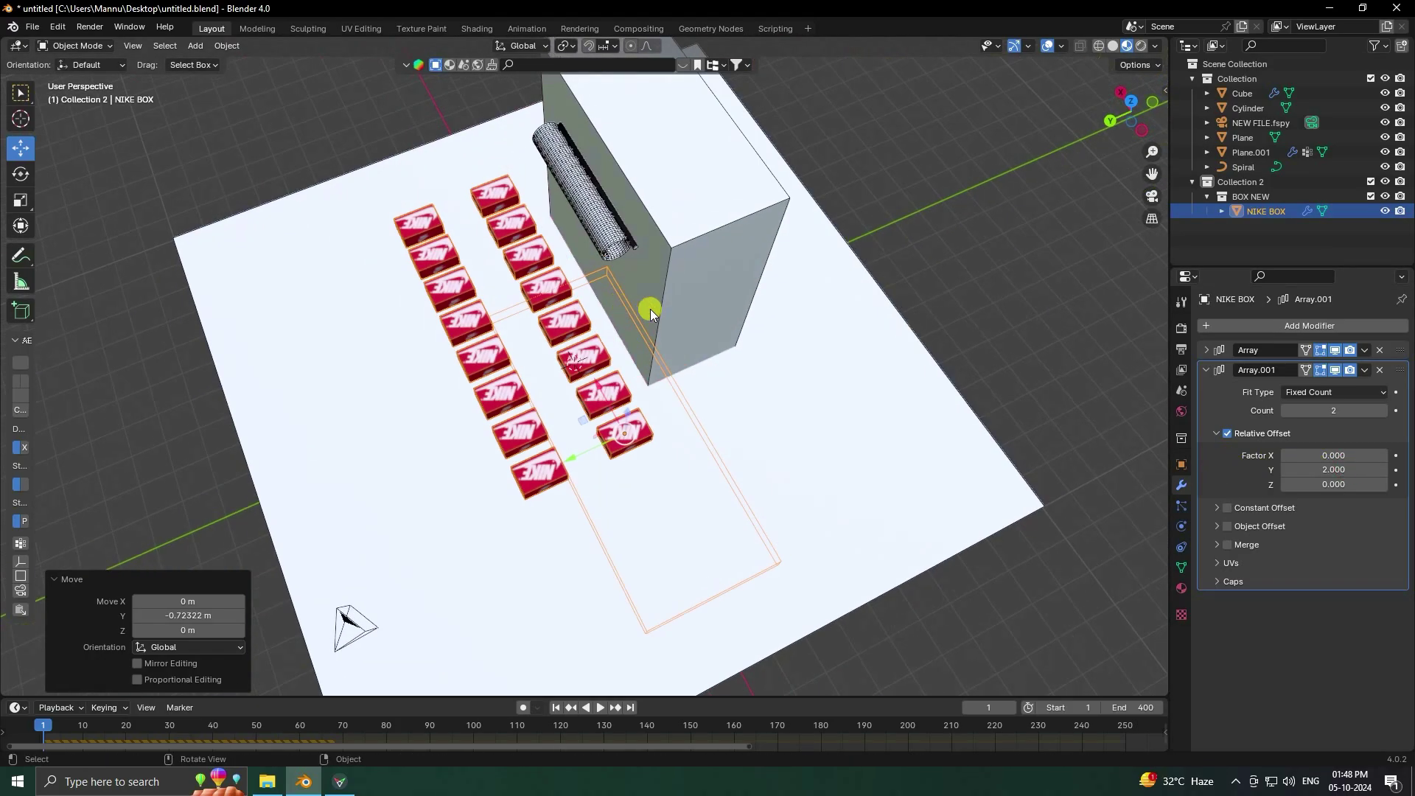
left_click_drag(574, 459, 543, 474)
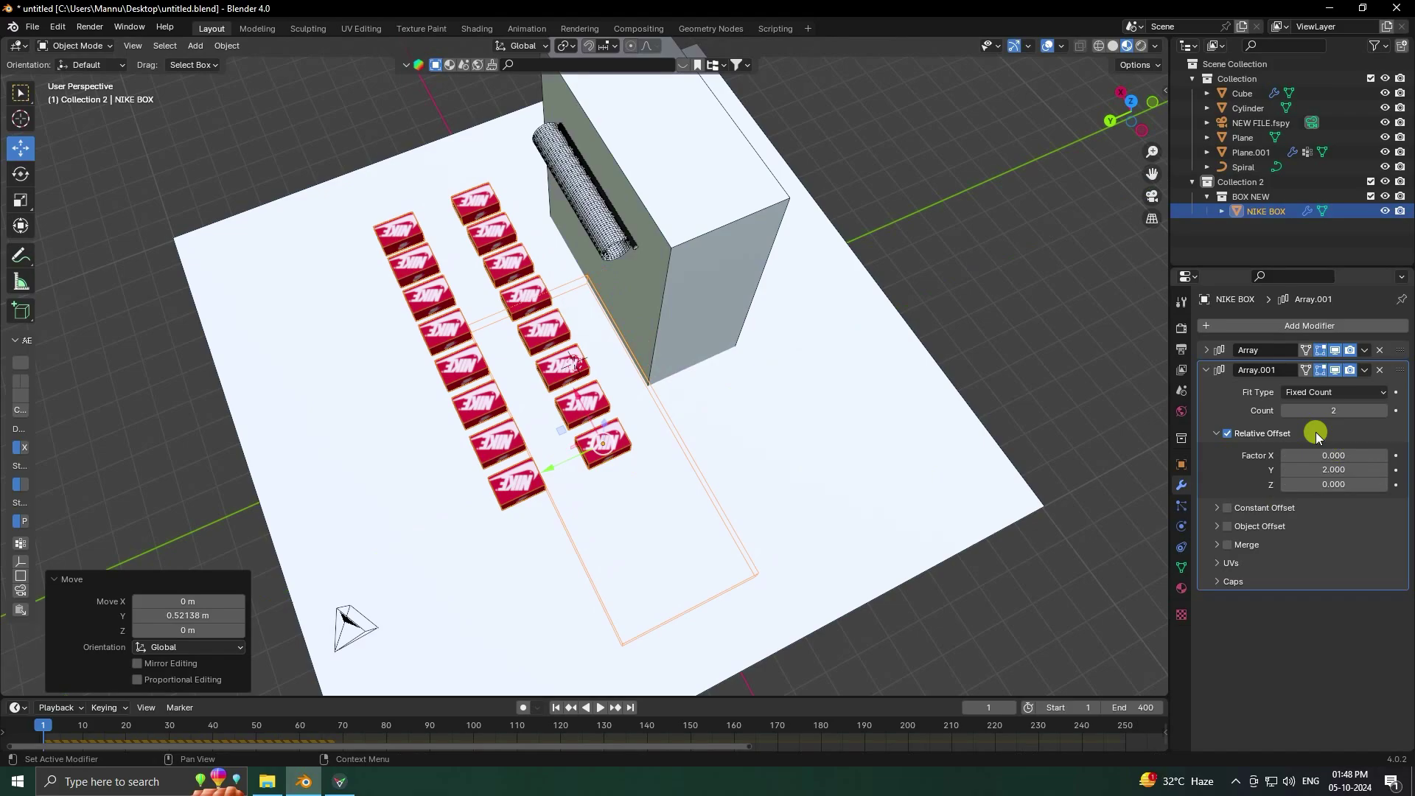
Step: Add a third Array modifier to the boxes with relative offset factors X 0 and Z 6
left_click(1216, 326)
mouse_move(1214, 328)
left_click(1336, 328)
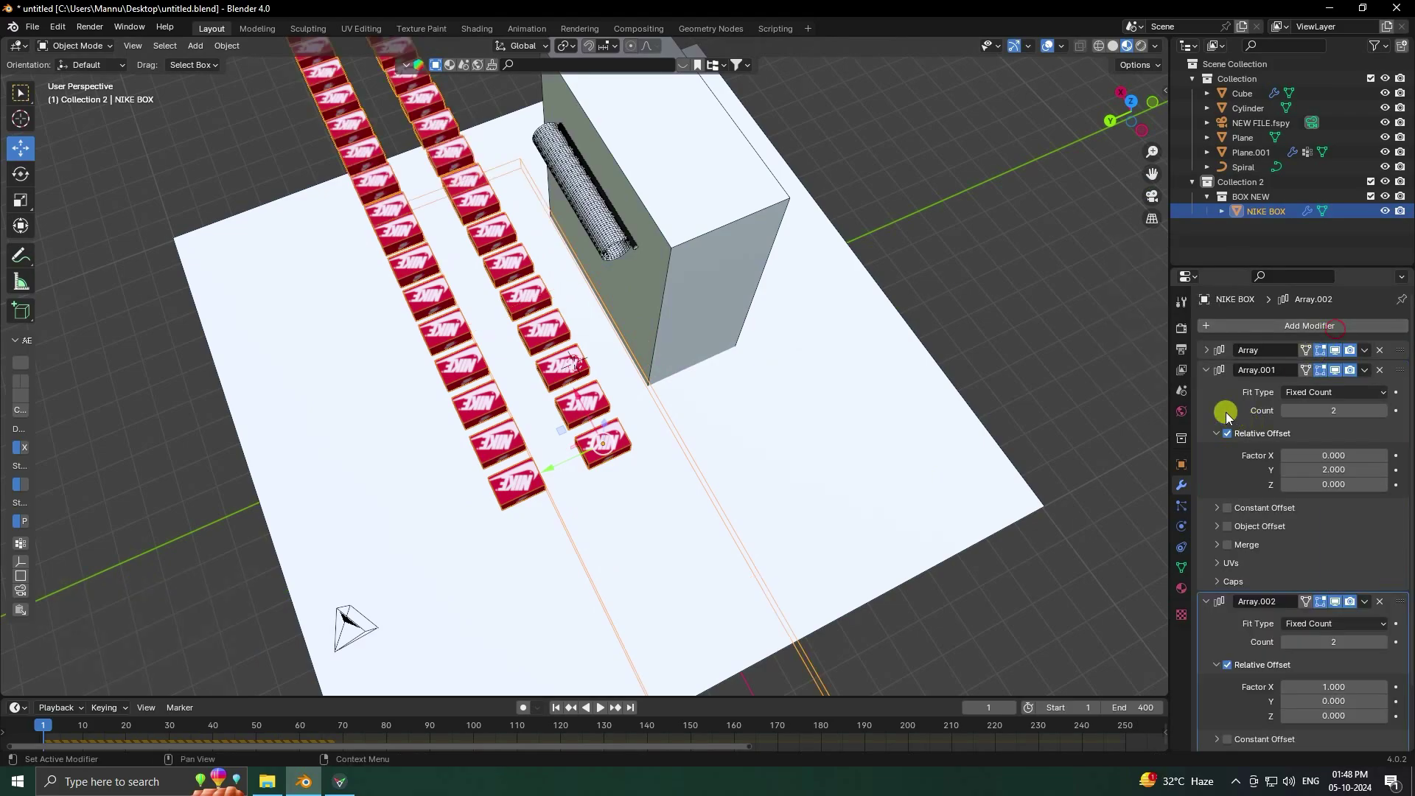
left_click(1206, 369)
middle_click_drag(980, 458, 1049, 414)
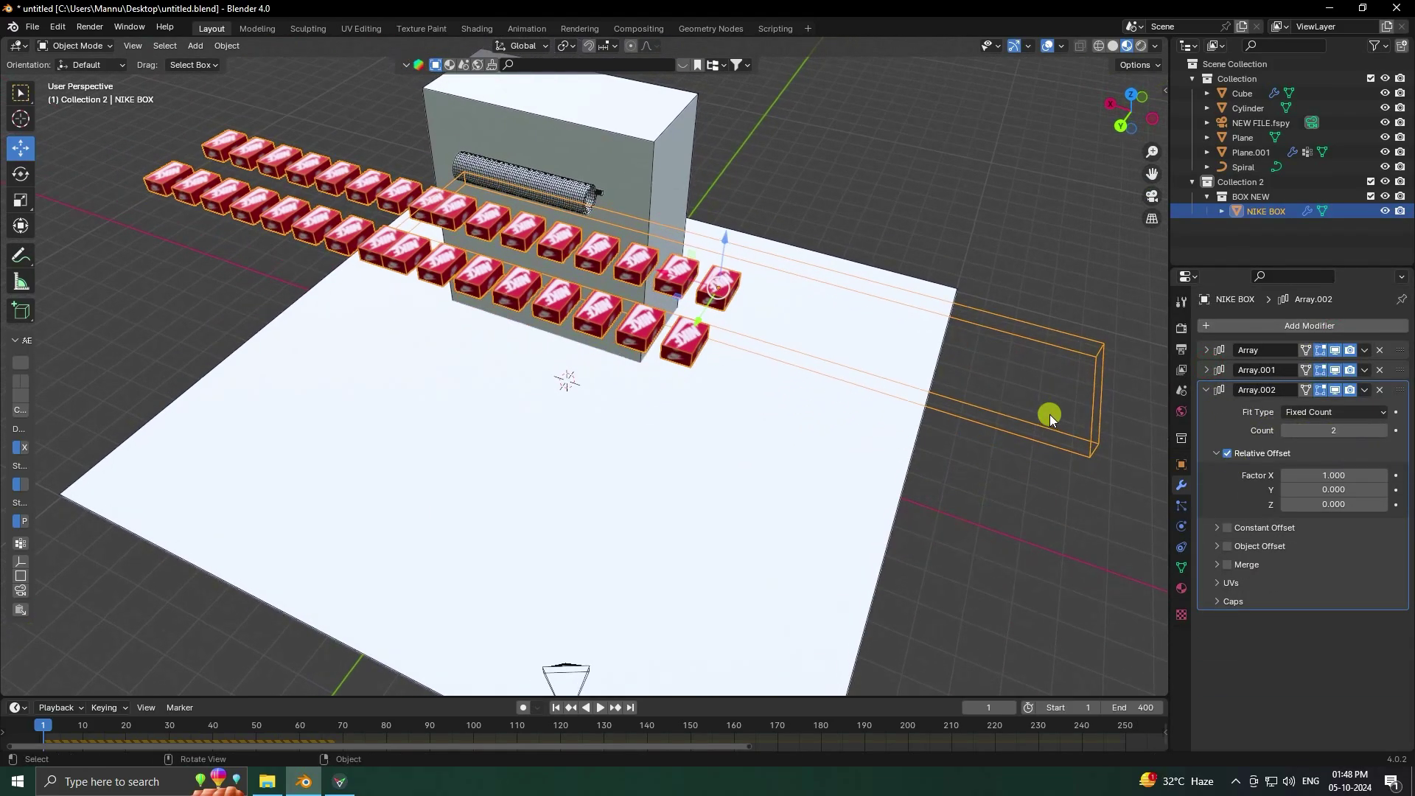
left_click(1339, 476)
type("0")
key("Return")
left_click(1335, 504)
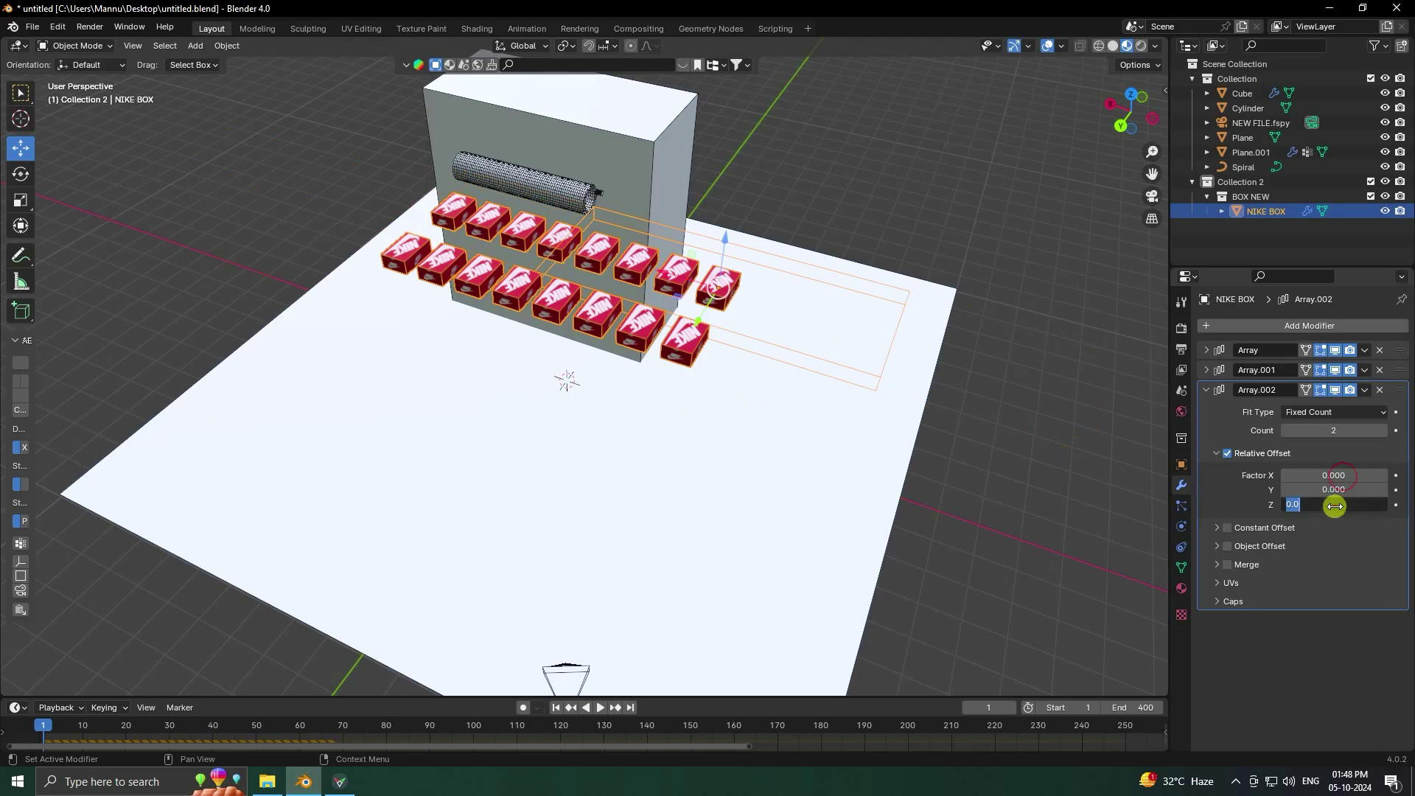
type("6")
key("Return")
Step: Set the third array's count to 8 and inspect the stacked layers of boxes
middle_click_drag(585, 373, 611, 326)
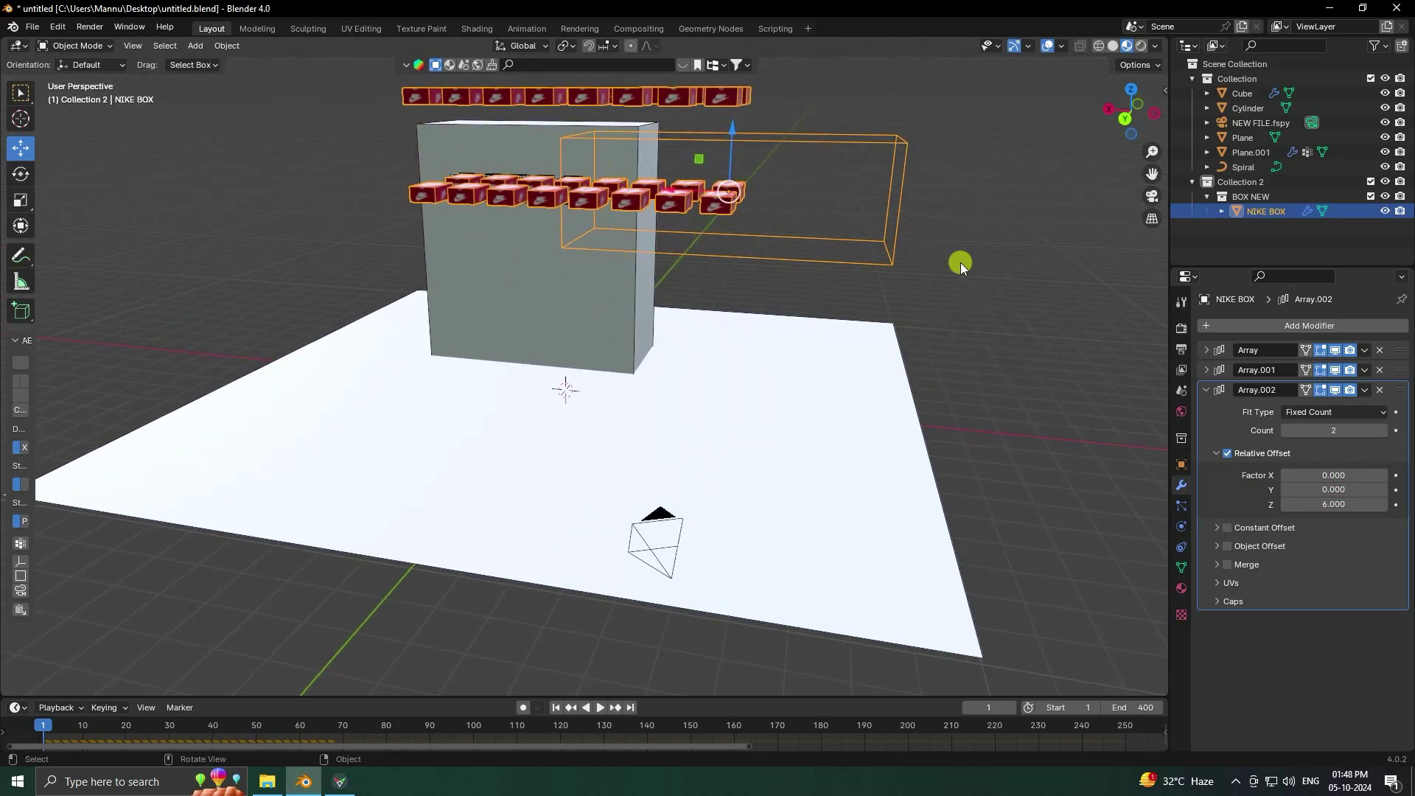
left_click_drag(1152, 175, 1186, 354)
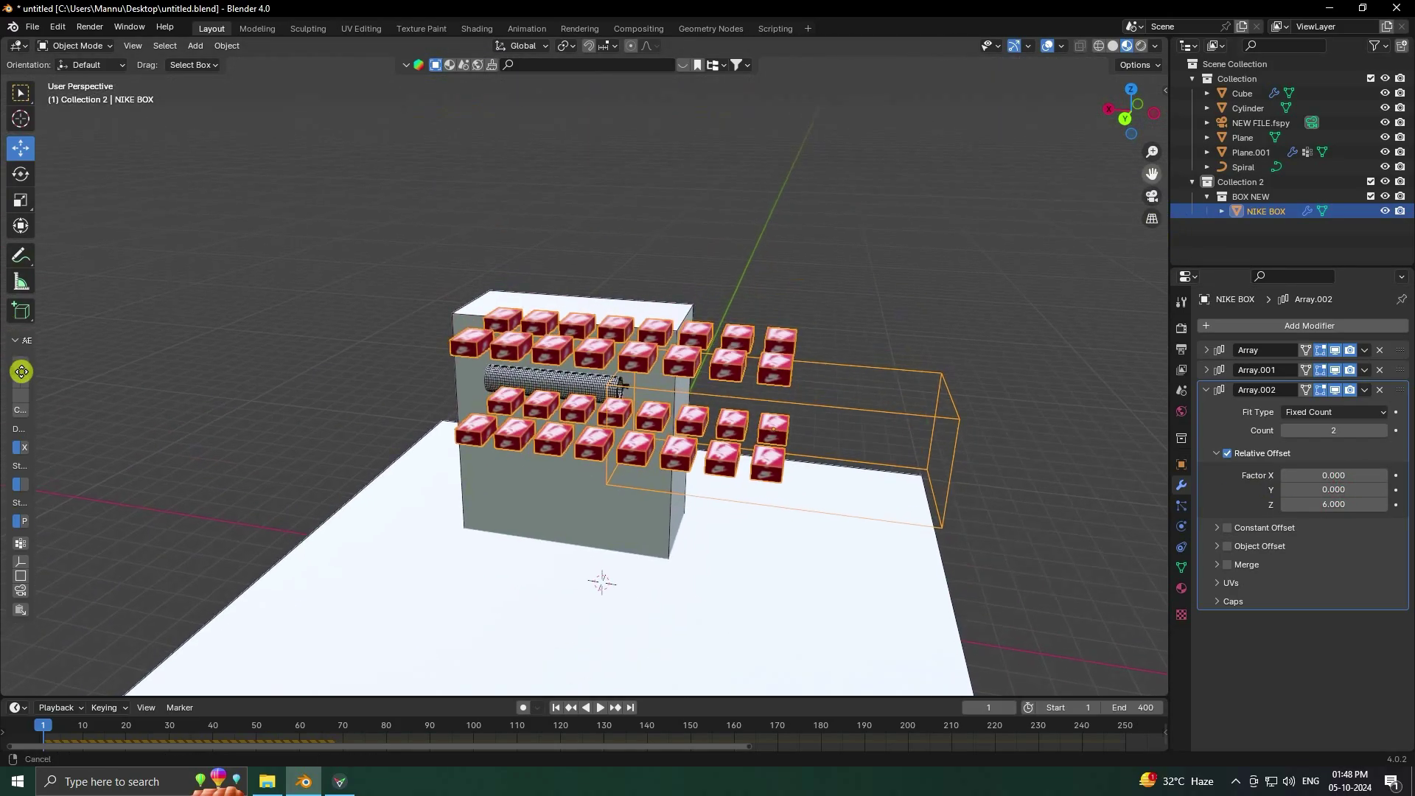
left_click(1336, 433)
type("8")
key("Return")
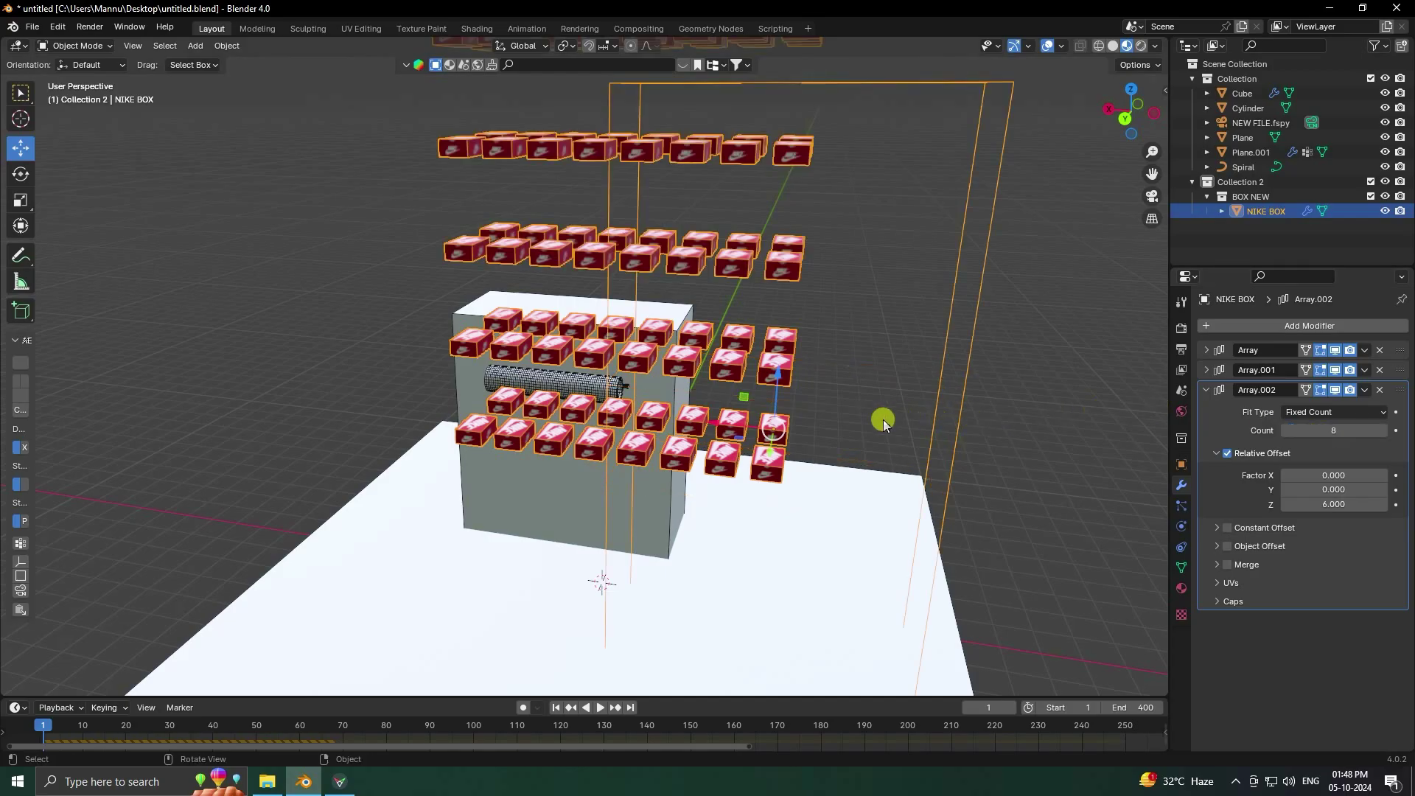
scroll(777, 442, "down", 5)
scroll(612, 338, "up", 6)
scroll(644, 345, "up", 4)
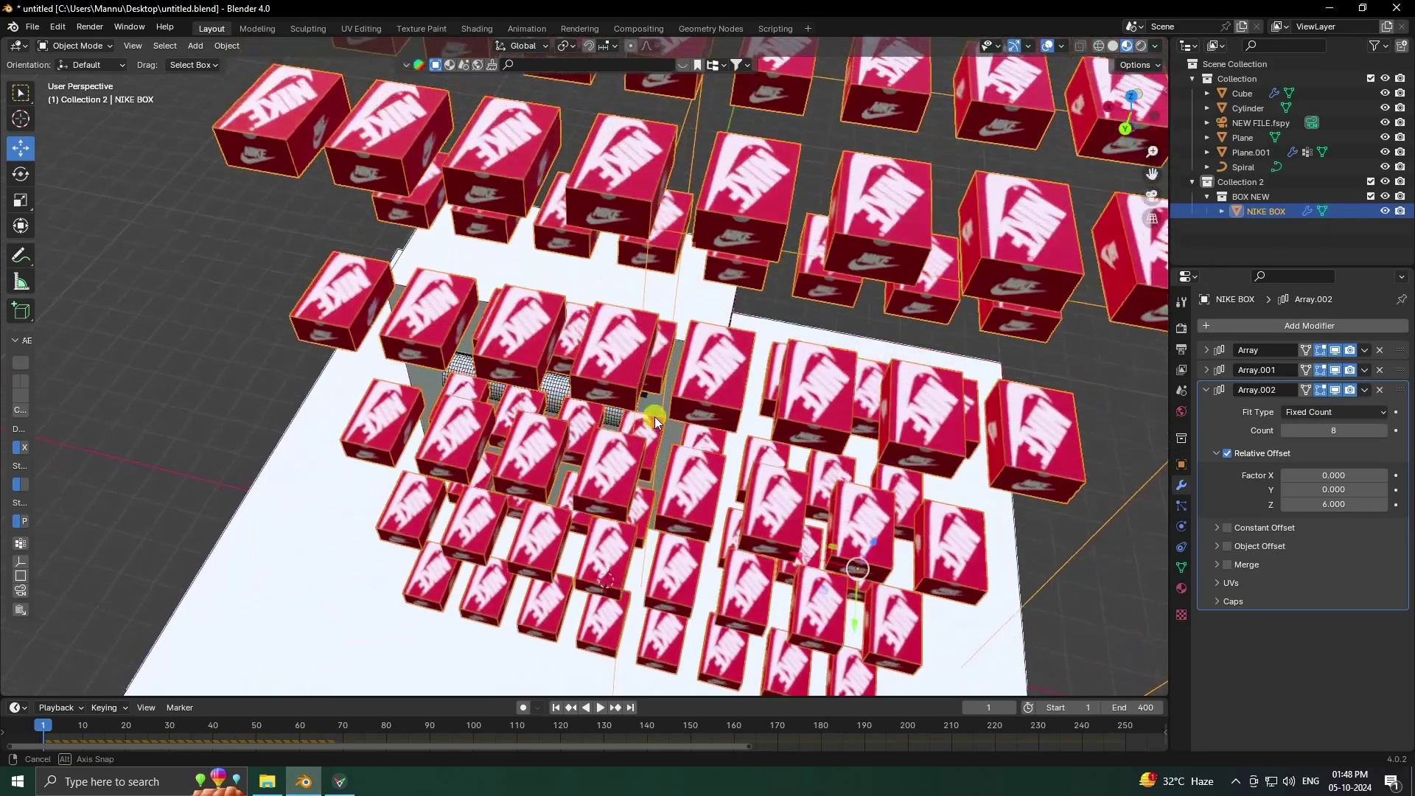
scroll(654, 435, "down", 4)
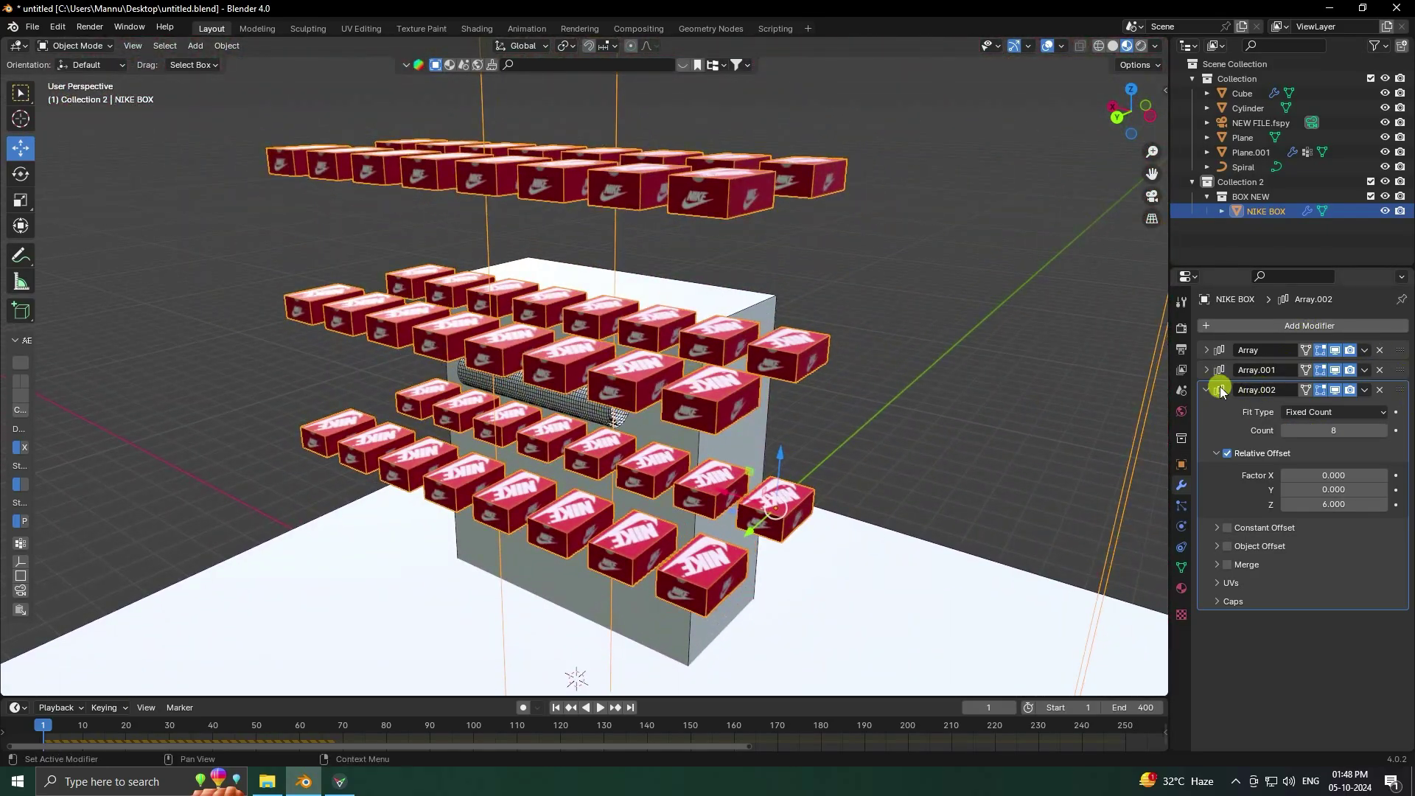
Step: Apply all three Array modifiers on the NIKE BOX object, starting from the last one
left_click(1207, 390)
left_click(1365, 390)
left_click(1315, 405)
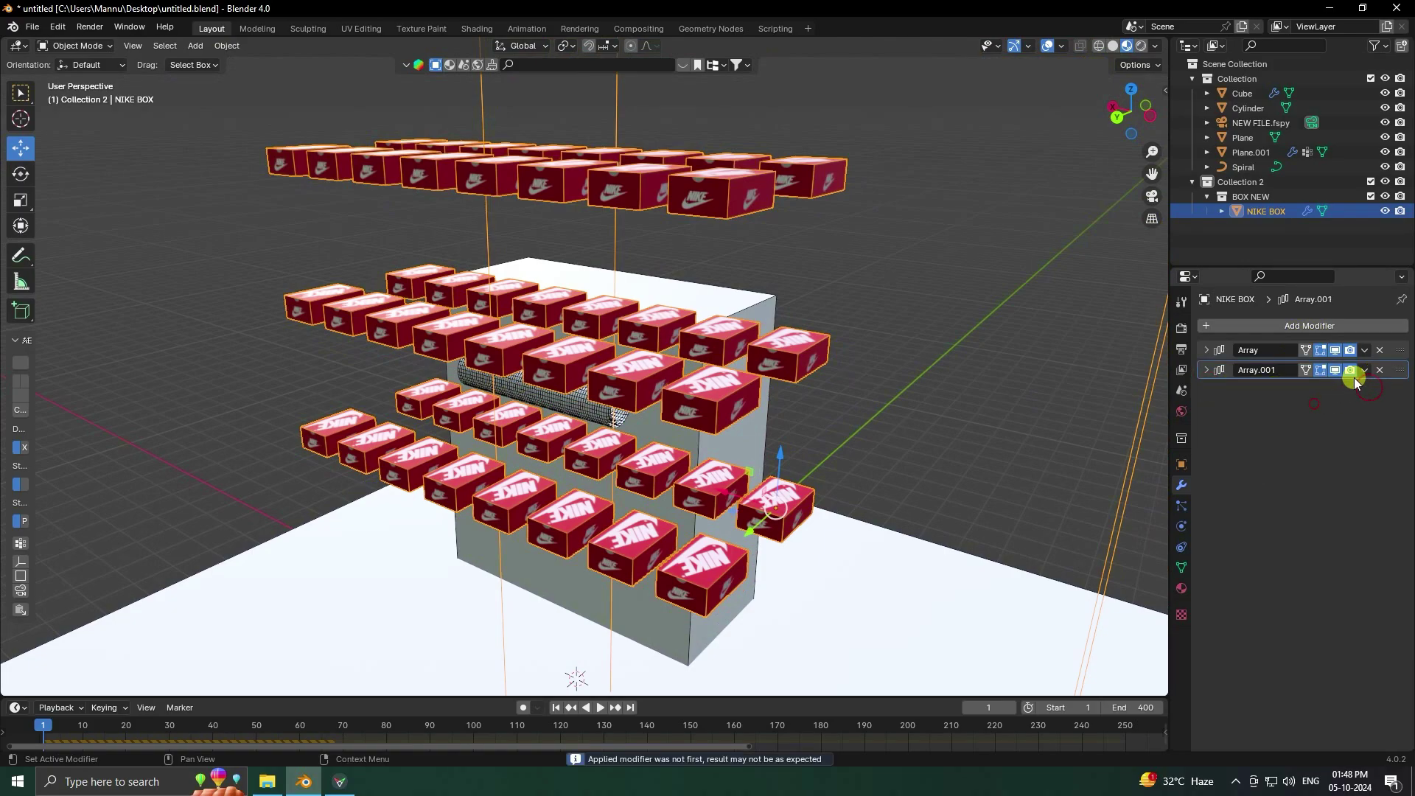
left_click(1363, 369)
left_click(1303, 384)
left_click(1367, 349)
left_click(1306, 364)
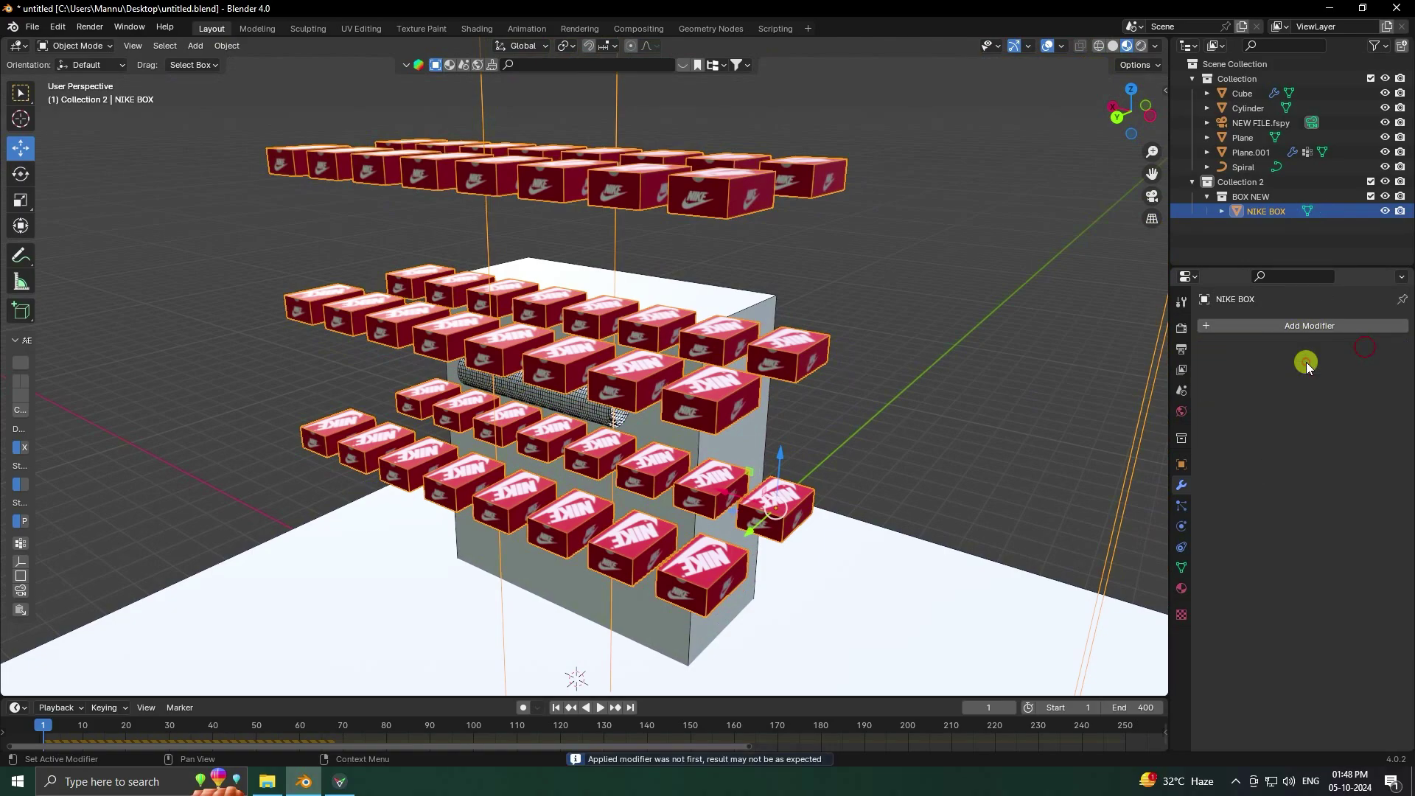
Step: Separate the whole NIKE BOX mesh by loose parts in Edit Mode and return to Object Mode
scroll(585, 312, "up", 2)
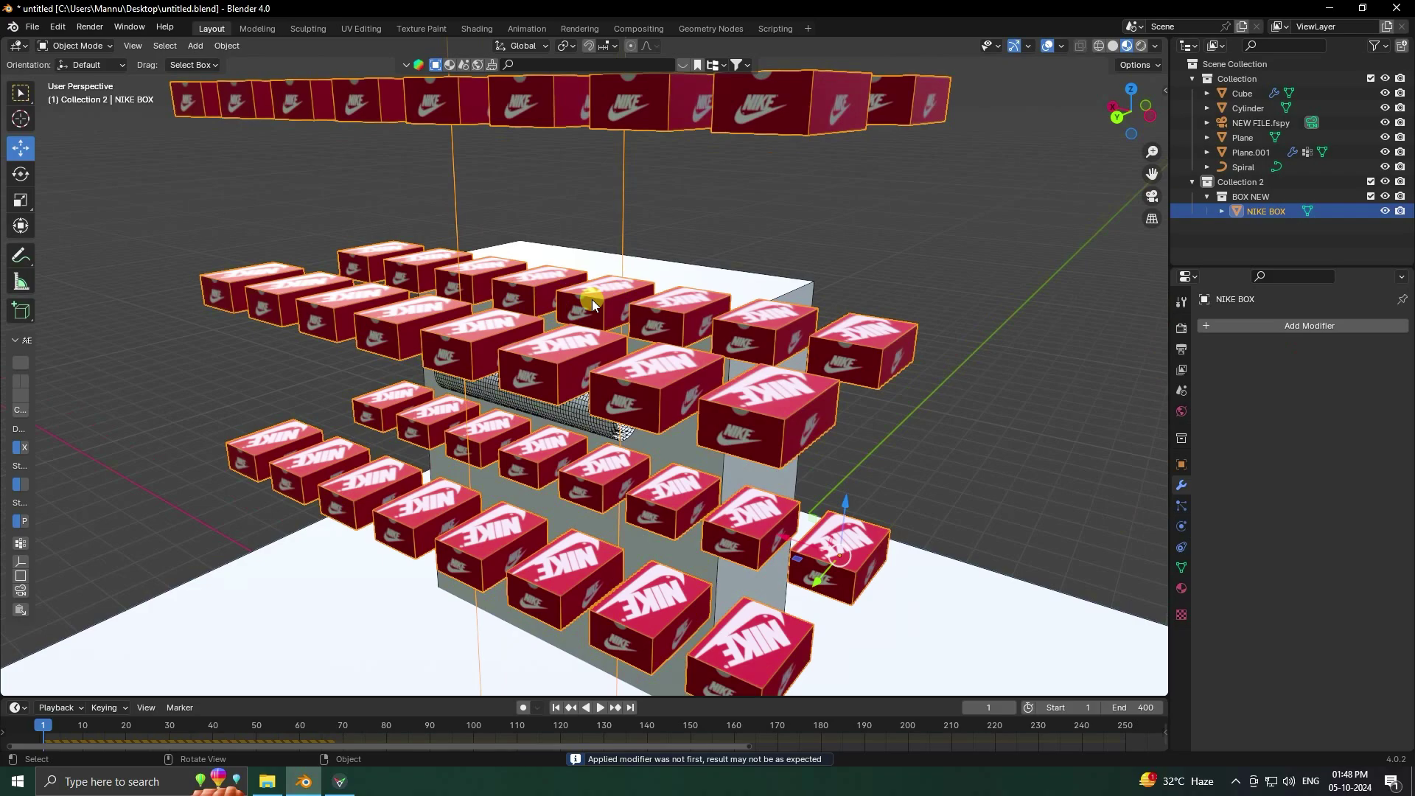
scroll(589, 299, "up", 5)
scroll(515, 294, "down", 5)
left_click(73, 46)
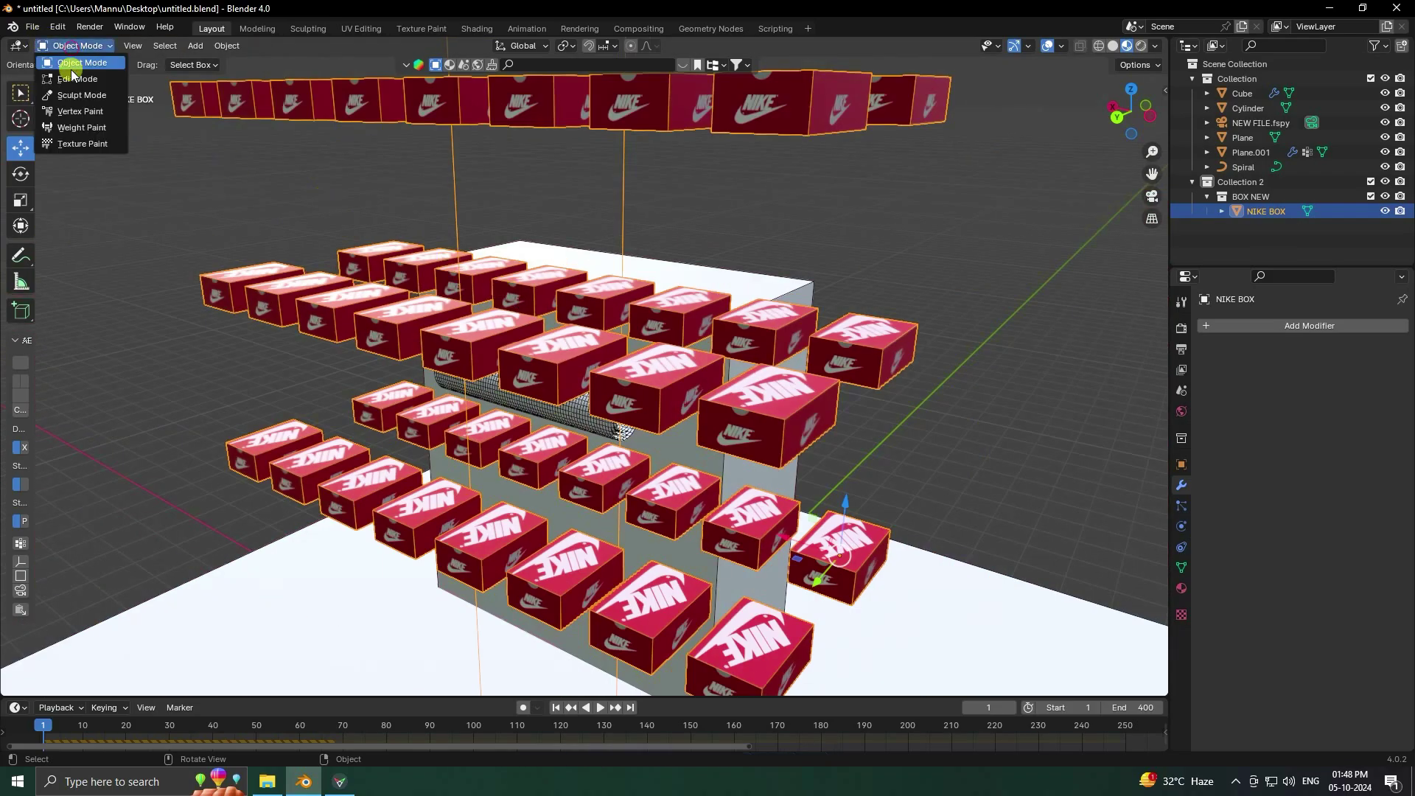
left_click(74, 78)
key("a")
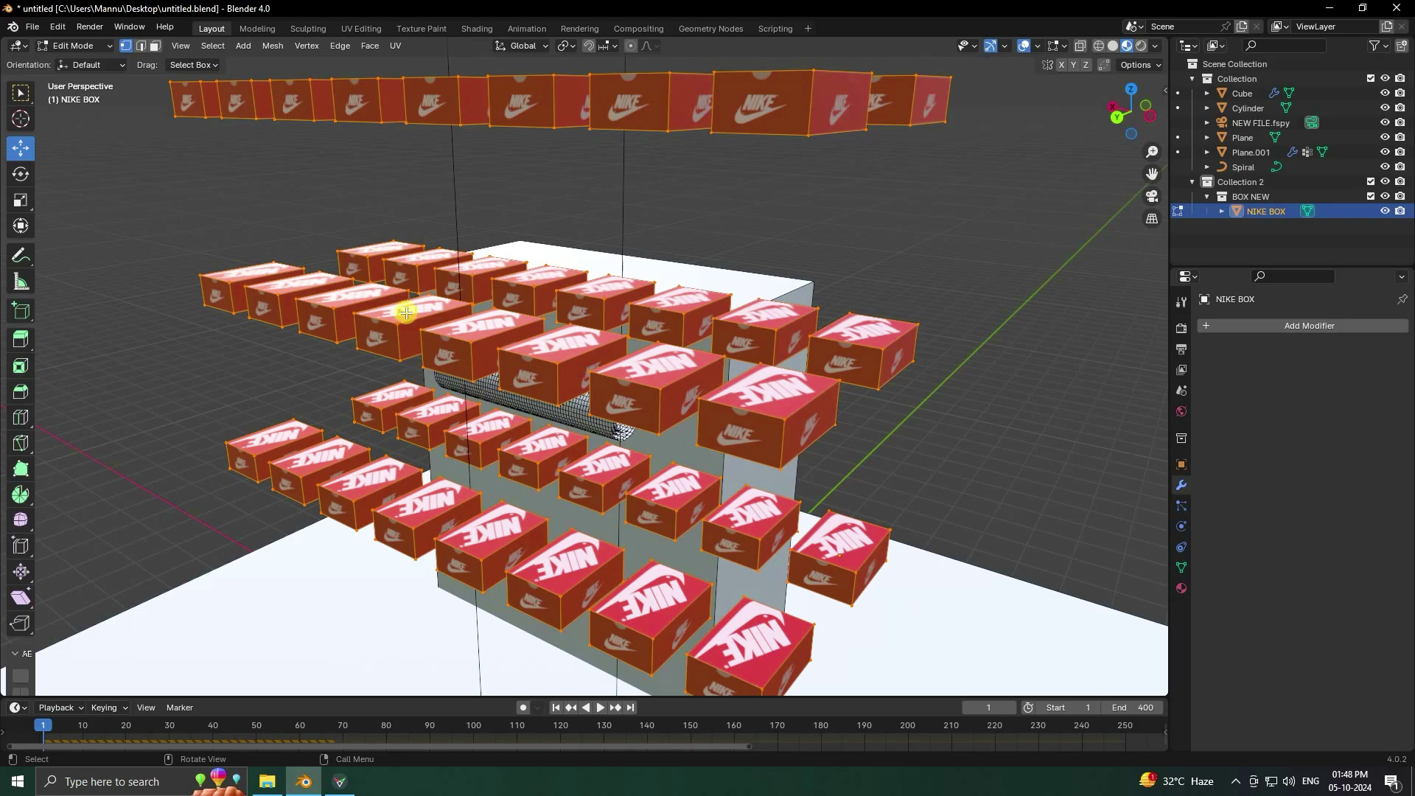
key("p")
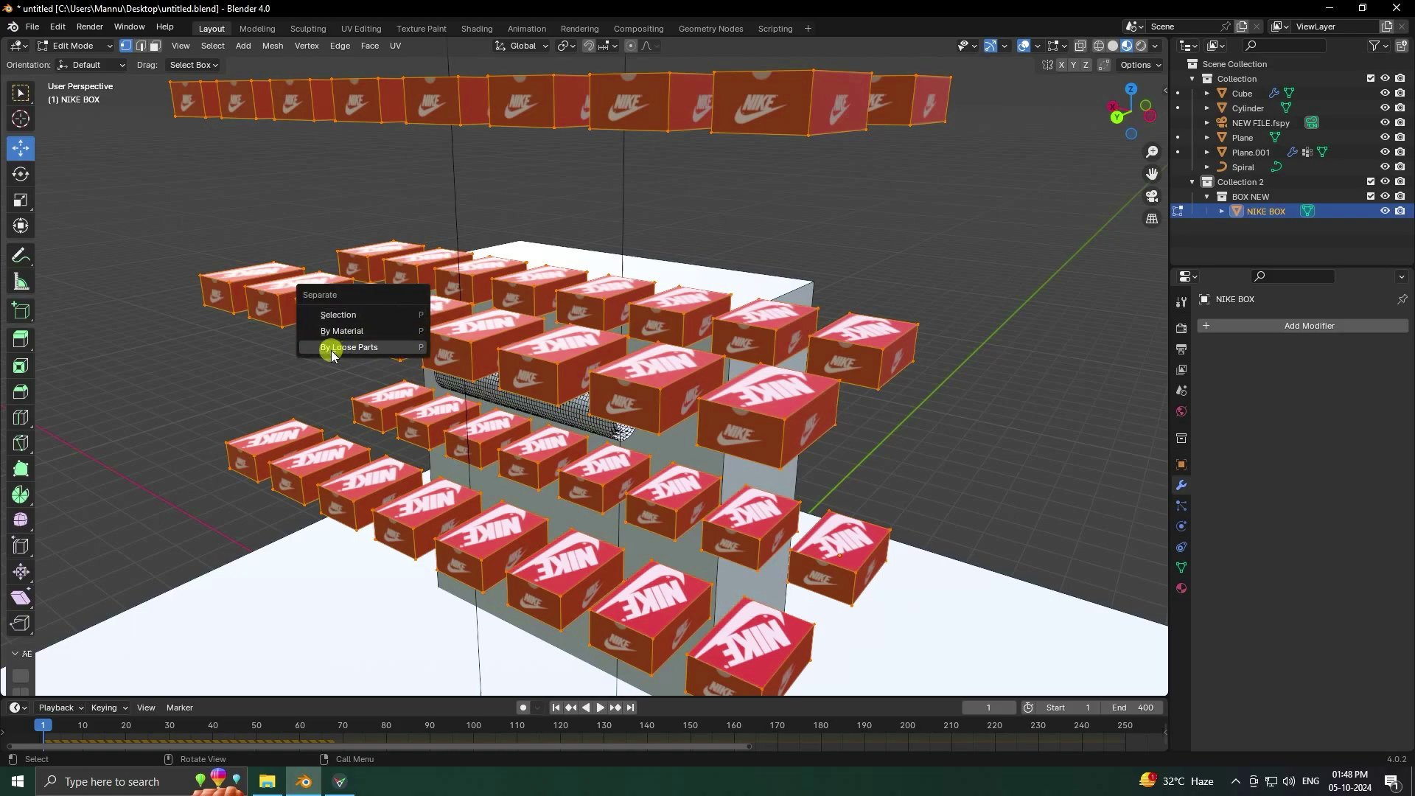
left_click(391, 348)
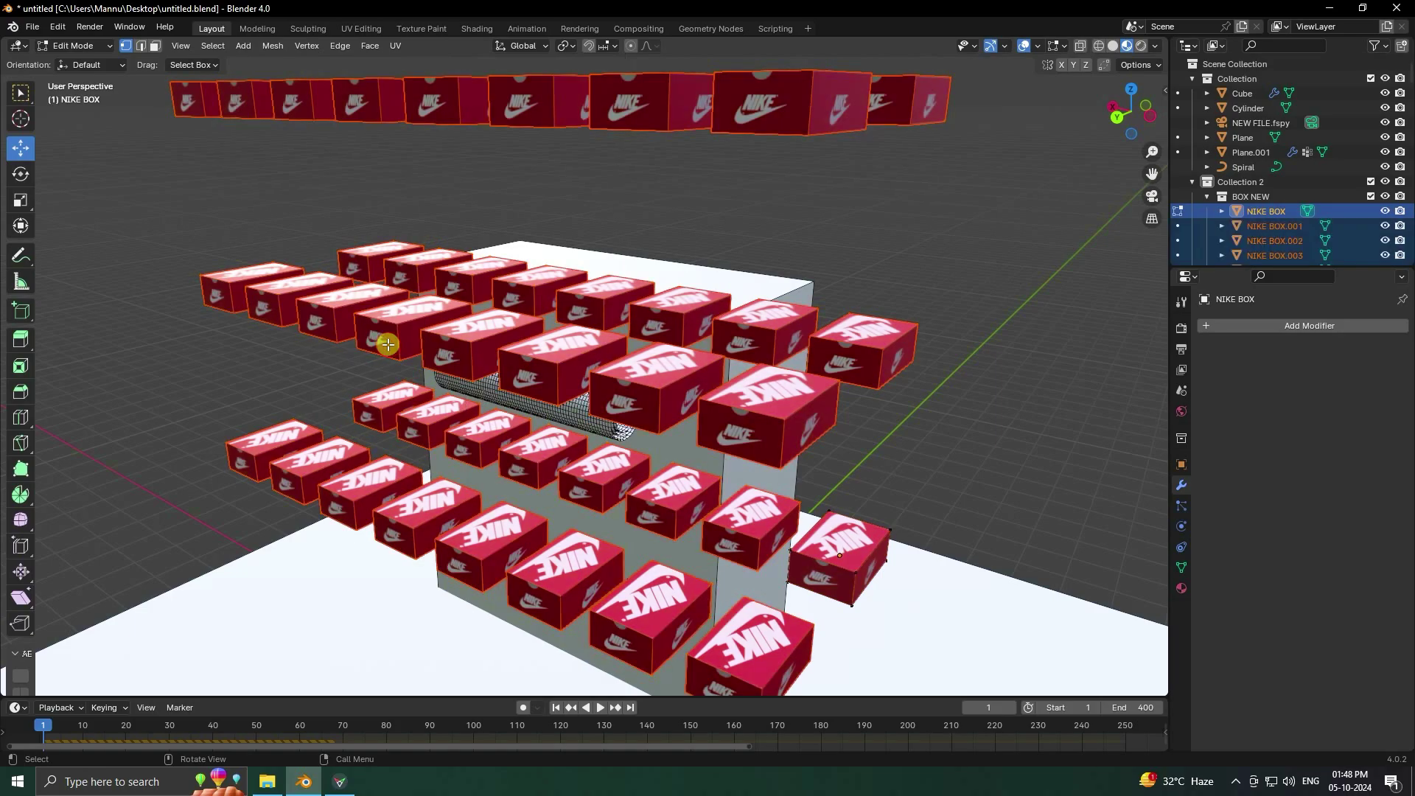
left_click(89, 50)
left_click(87, 66)
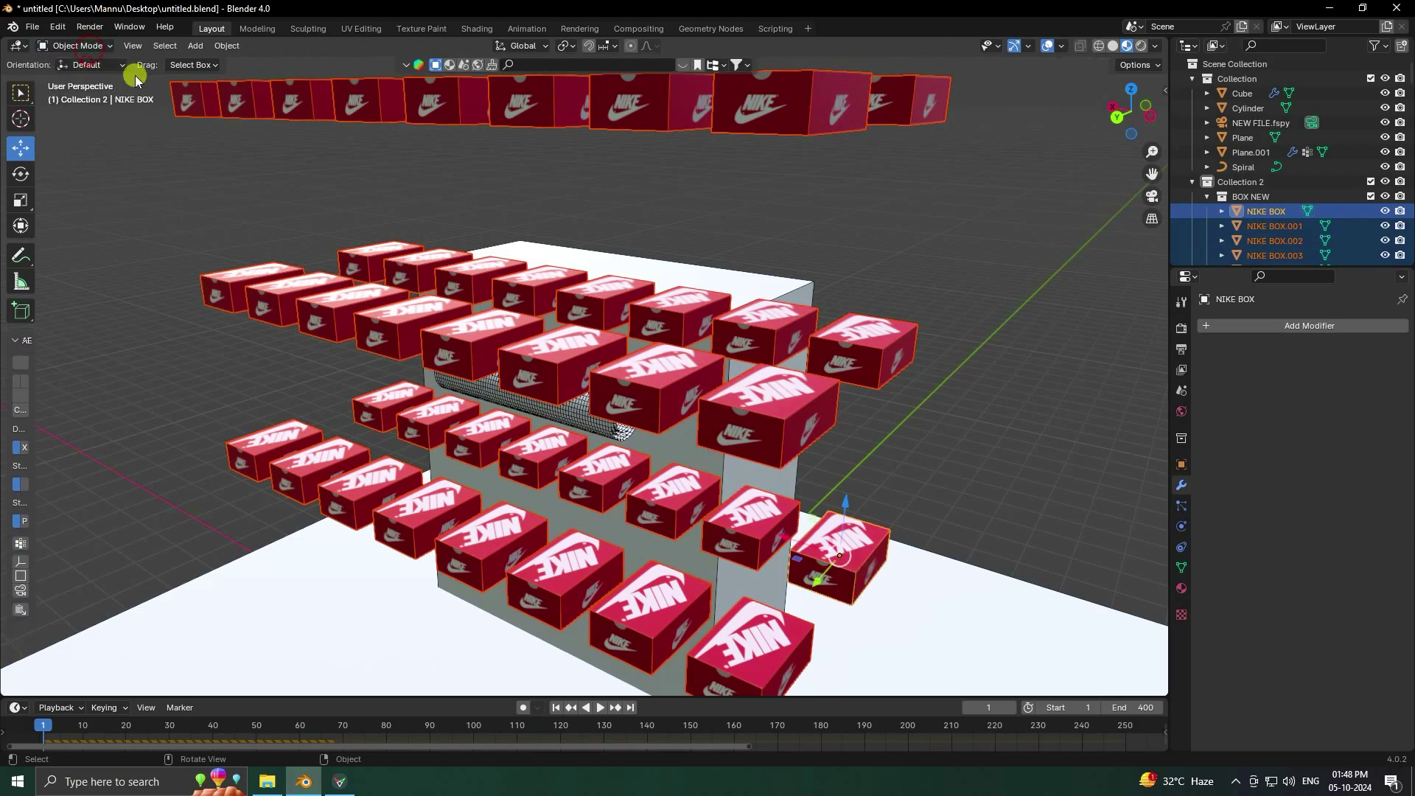
Step: Set the origin of every separated box to its own geometry
left_click(230, 46)
mouse_move(249, 79)
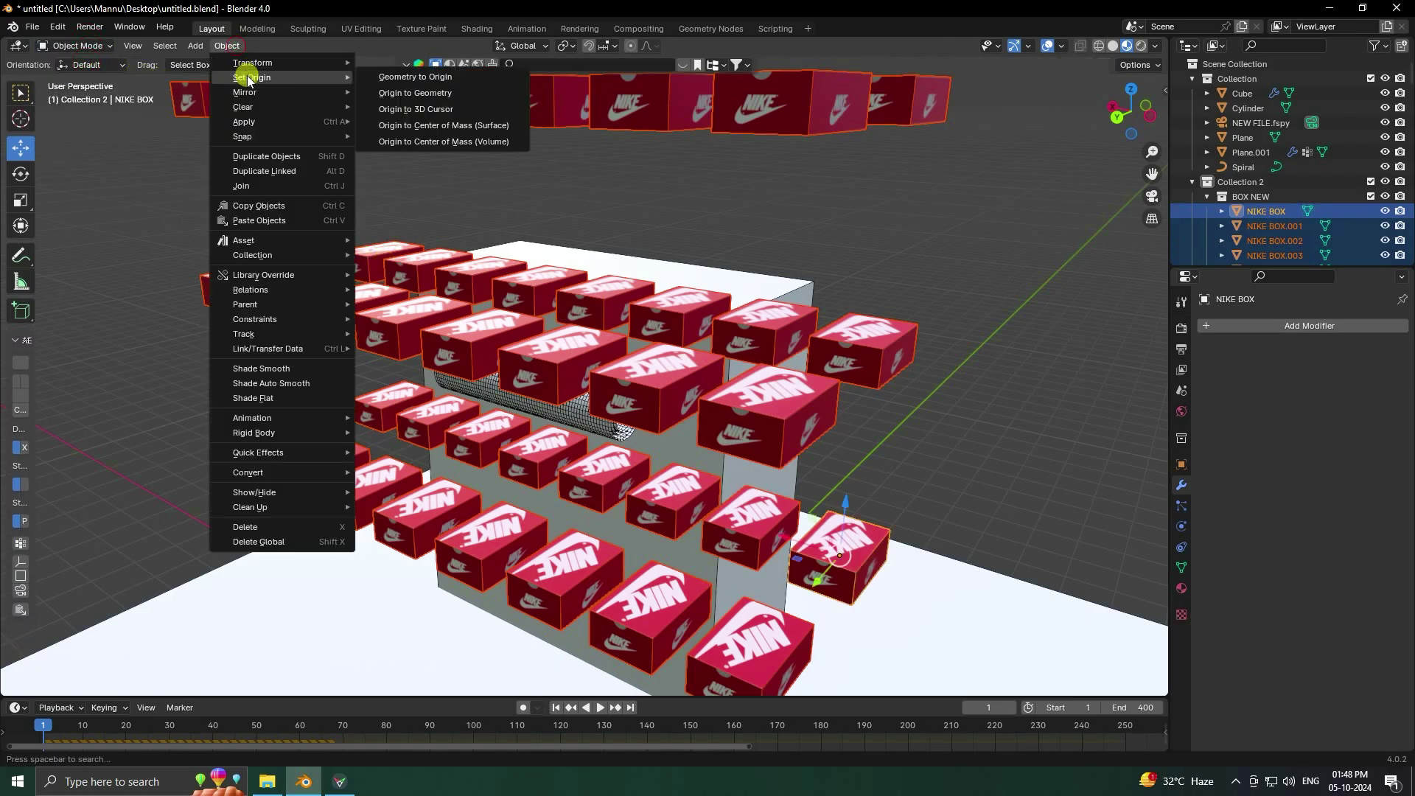
left_click(390, 94)
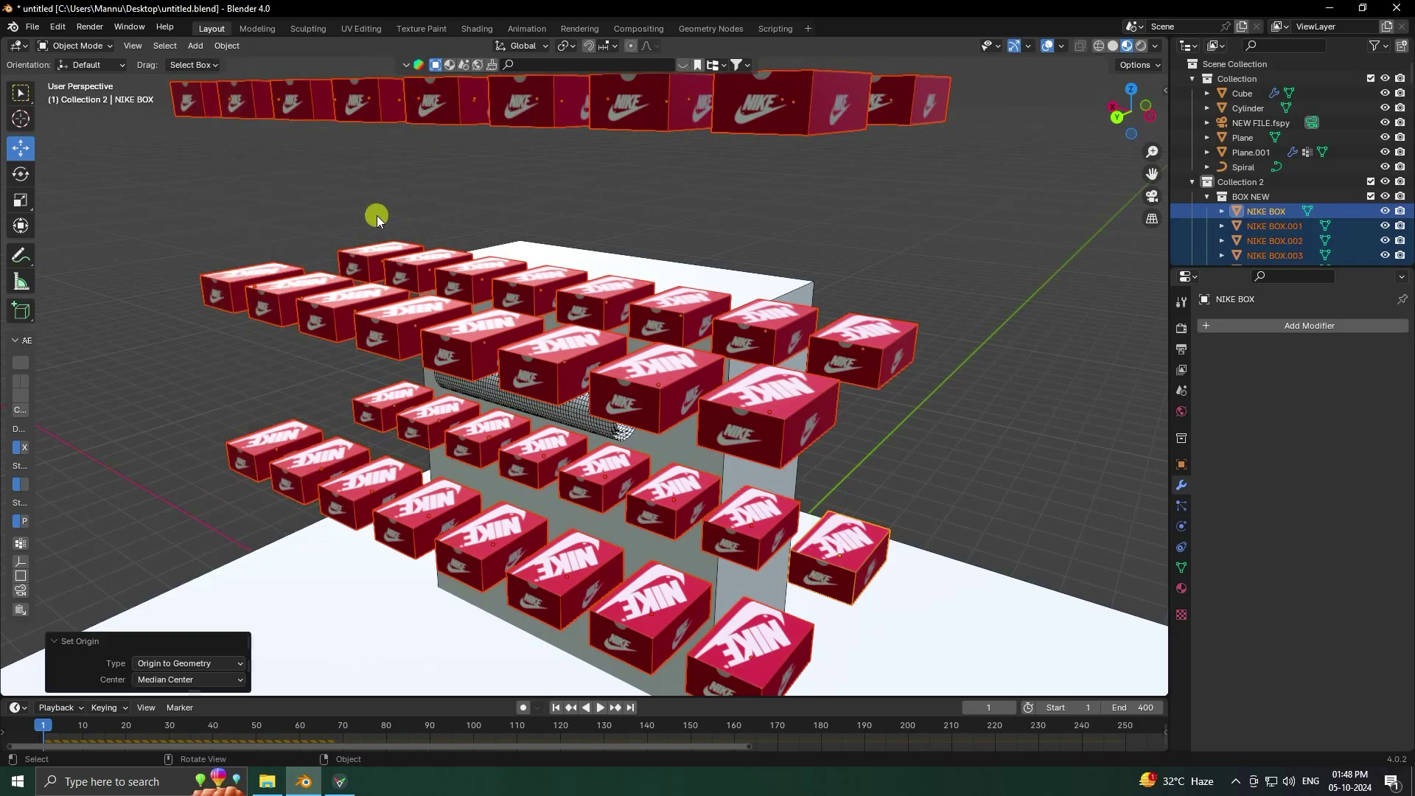
Step: Apply Randomize Transform to all the boxes with rotation X 40° and Y 100°
scroll(376, 214, "down", 3)
middle_click_drag(376, 214, 523, 217)
middle_click_drag(1142, 222, 92, 86, "ctrl")
left_click(227, 45)
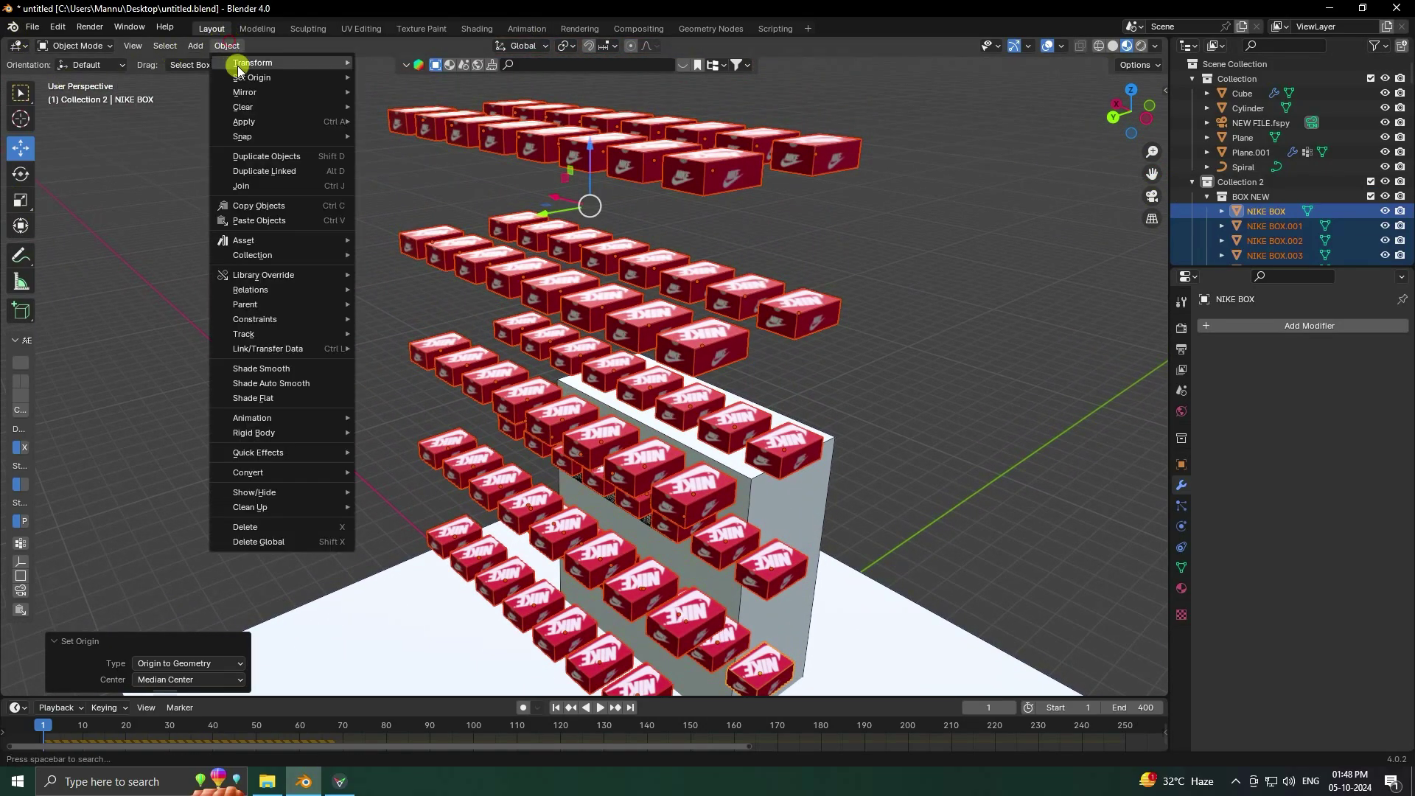
mouse_move(237, 63)
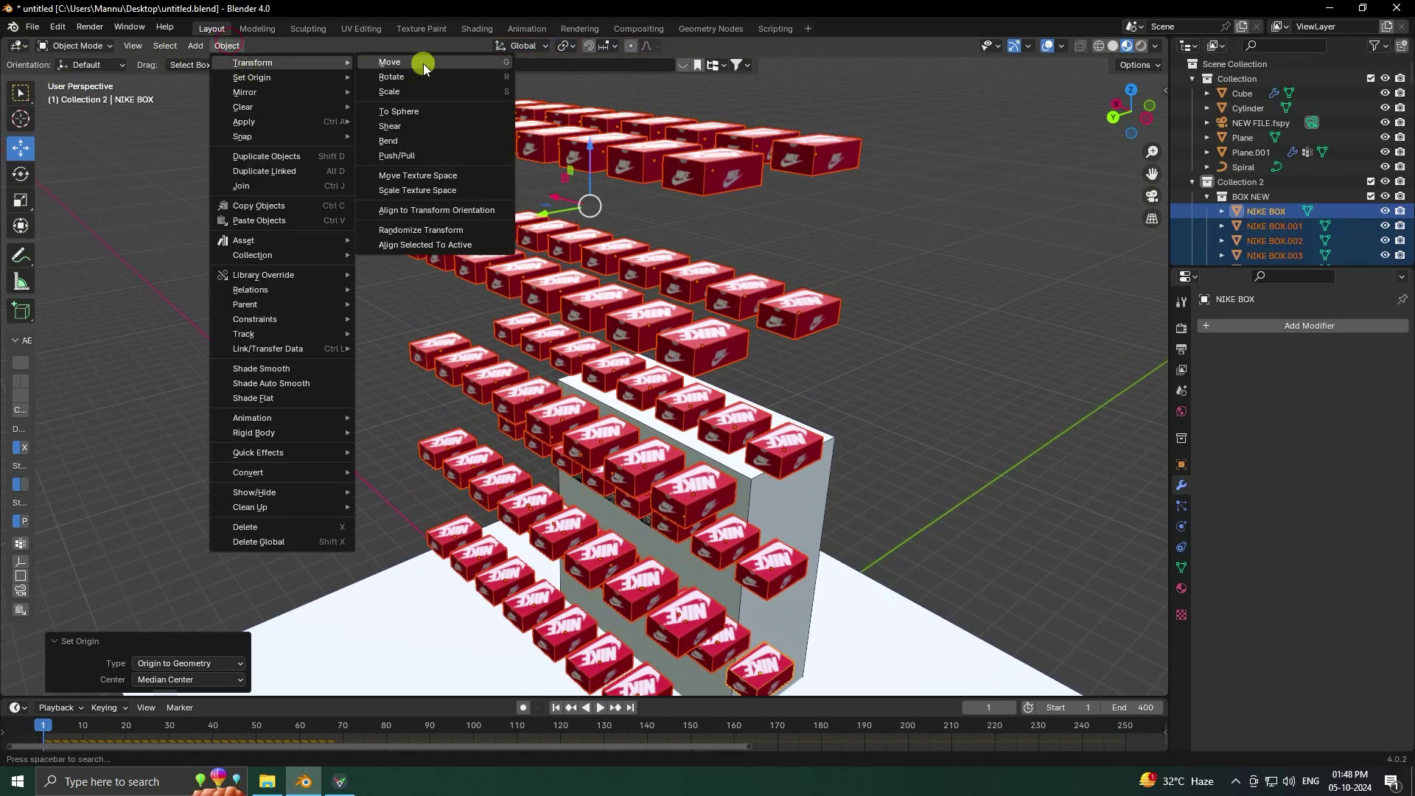
left_click(440, 230)
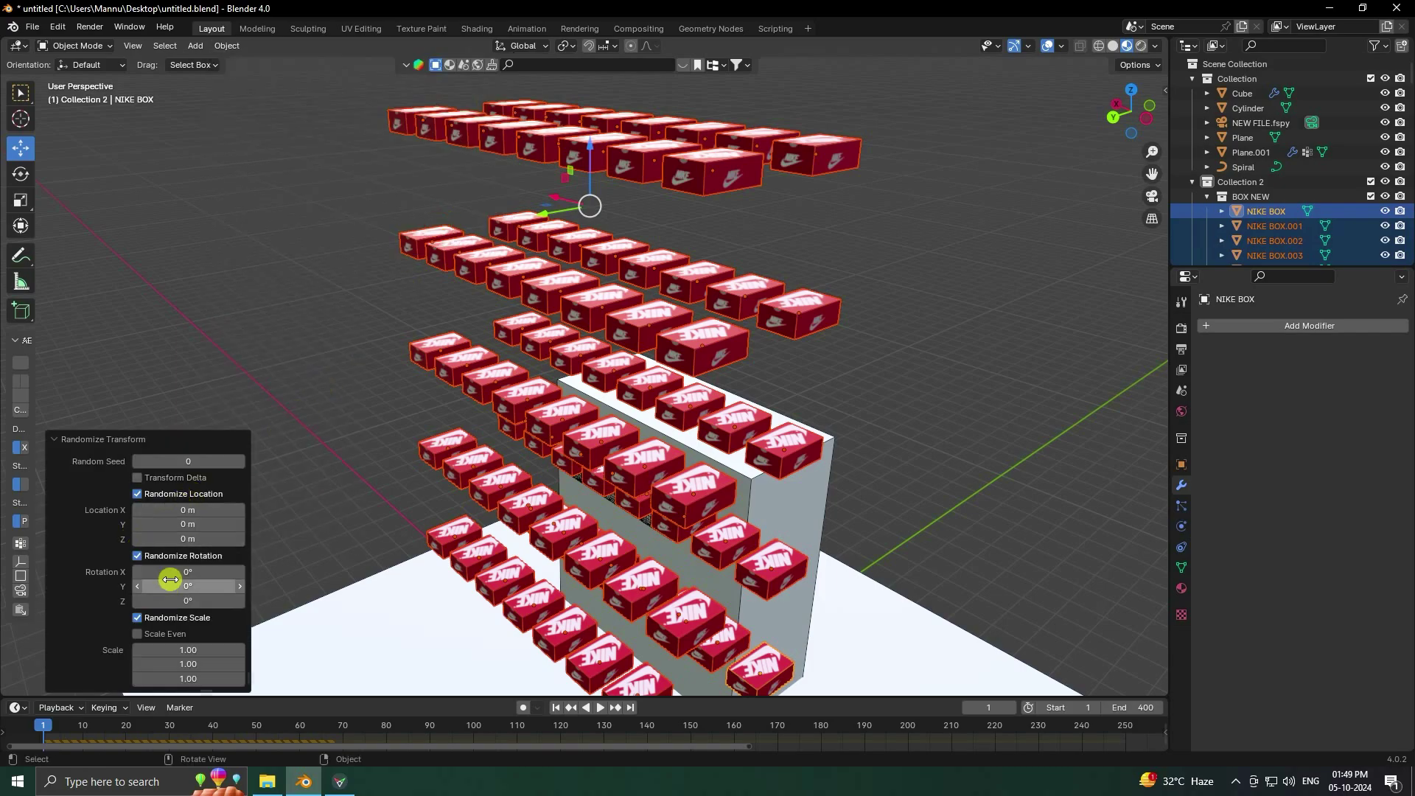
mouse_move(174, 573)
left_mouse_down()
mouse_move(499, 580)
mouse_move(1106, 164)
mouse_move(190, 572)
mouse_move(464, 597)
mouse_move(1384, 599)
mouse_move(180, 585)
left_mouse_up()
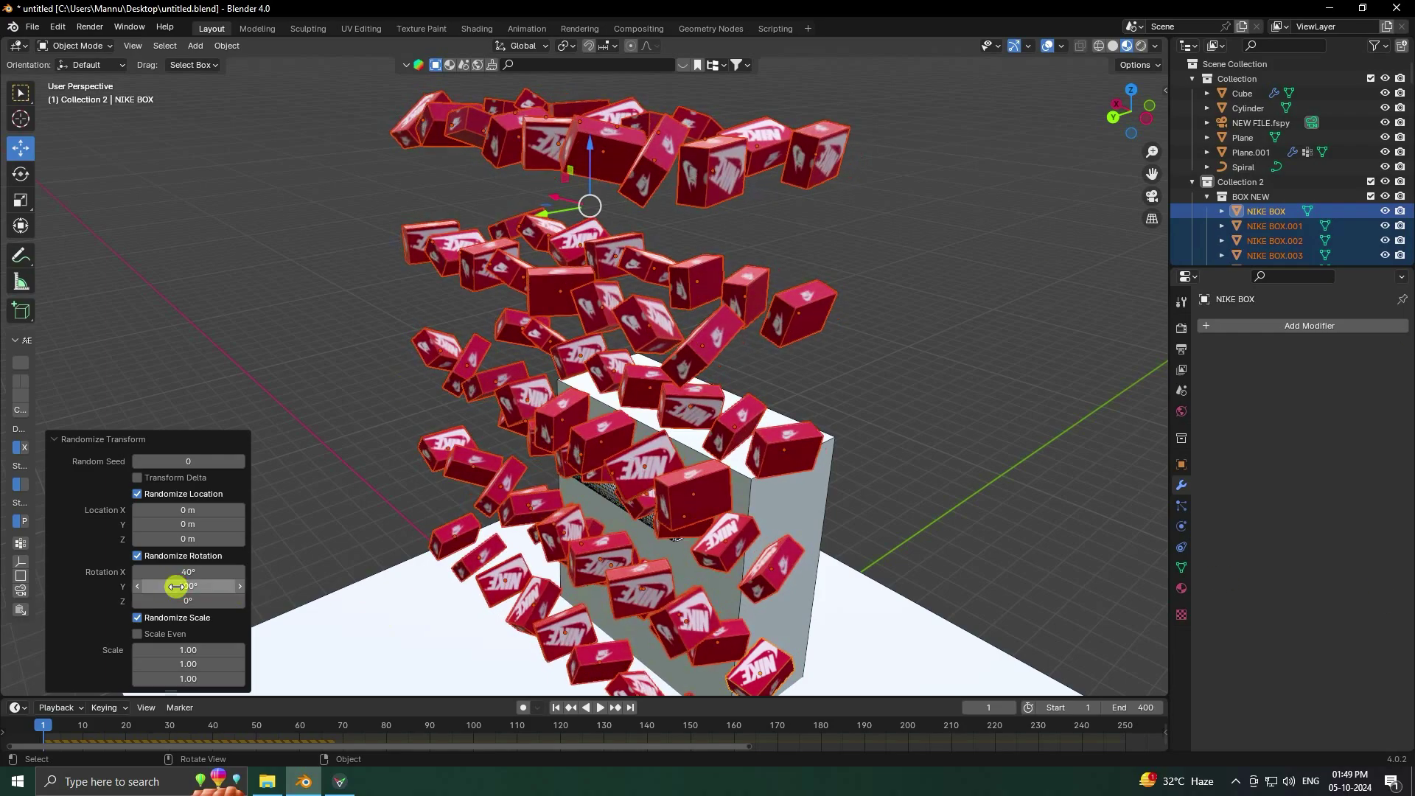
Step: Set the randomized Z rotation of the boxes to 22° and check the scattered boxes through the camera view
scroll(831, 461, "up", 3)
middle_click_drag(832, 461, 560, 479)
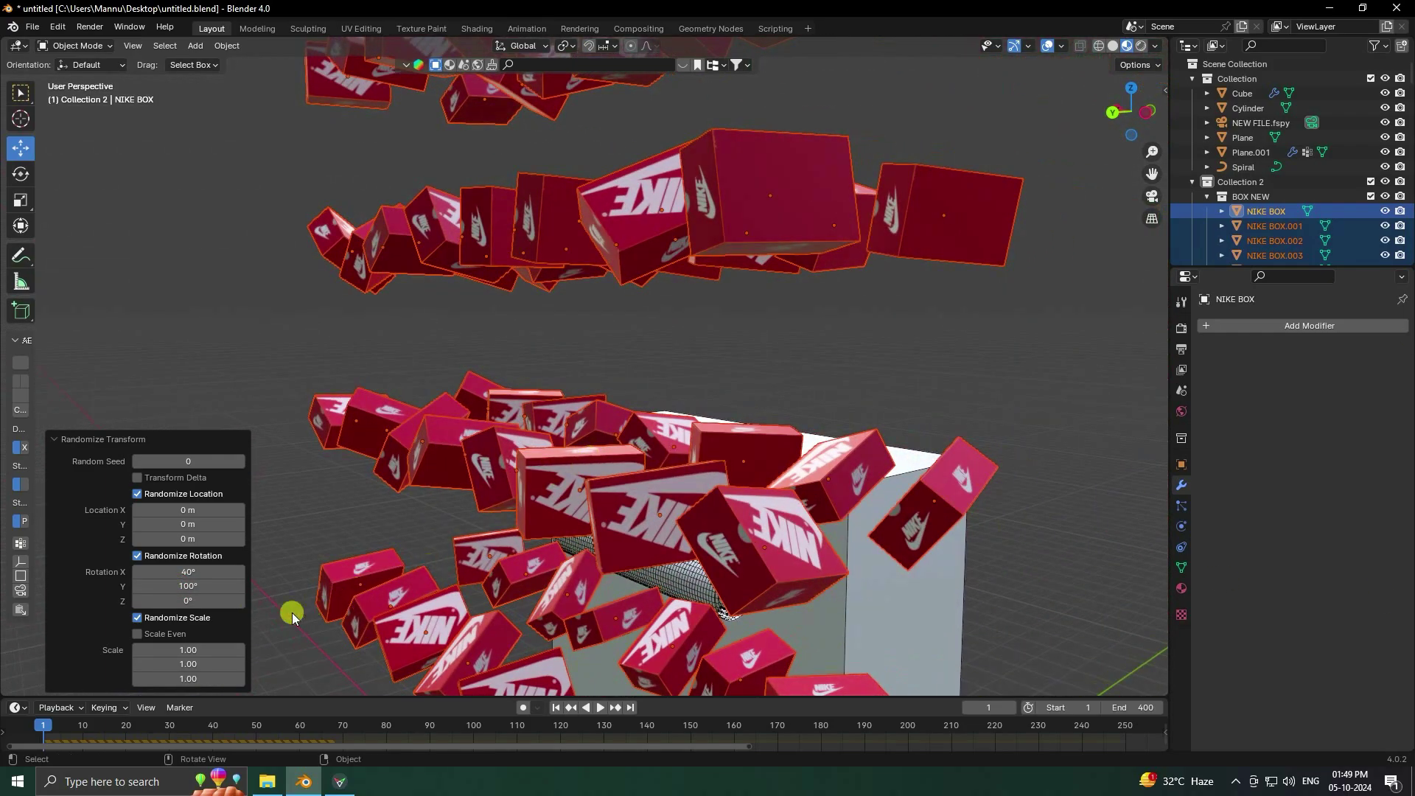
left_click_drag(187, 599, 726, 193)
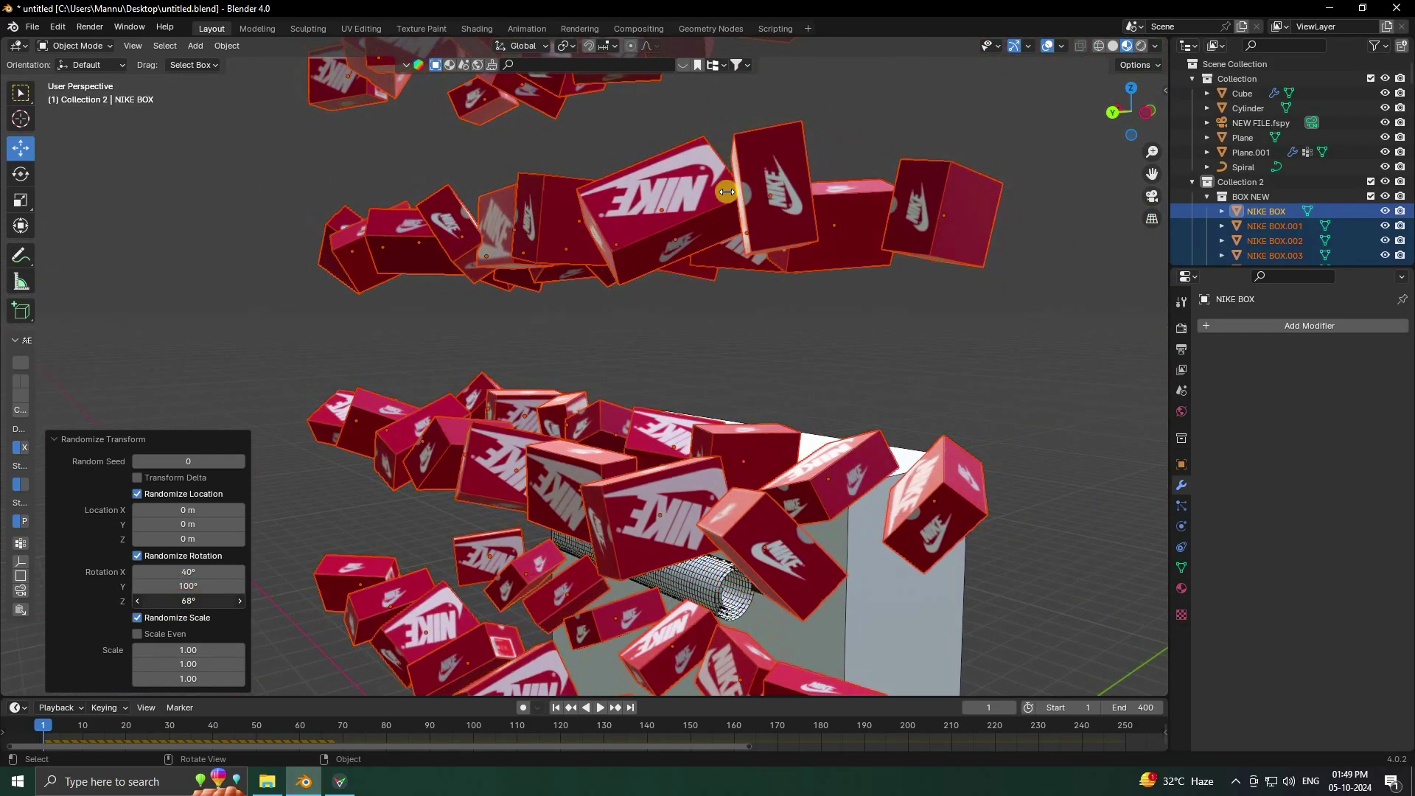
left_click_drag(188, 599, 250, 593)
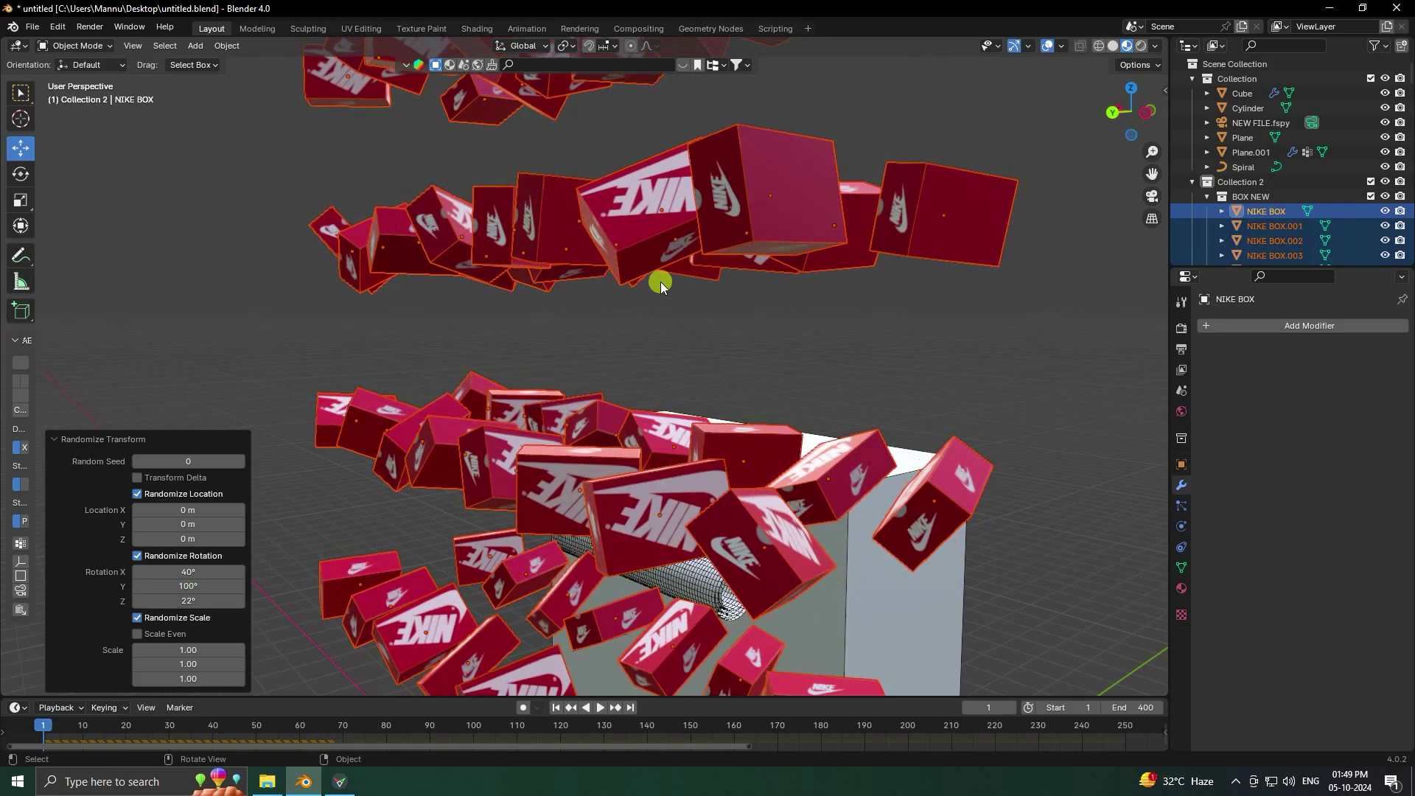
scroll(660, 281, "down", 4)
middle_click_drag(661, 281, 643, 361)
key("KP_0")
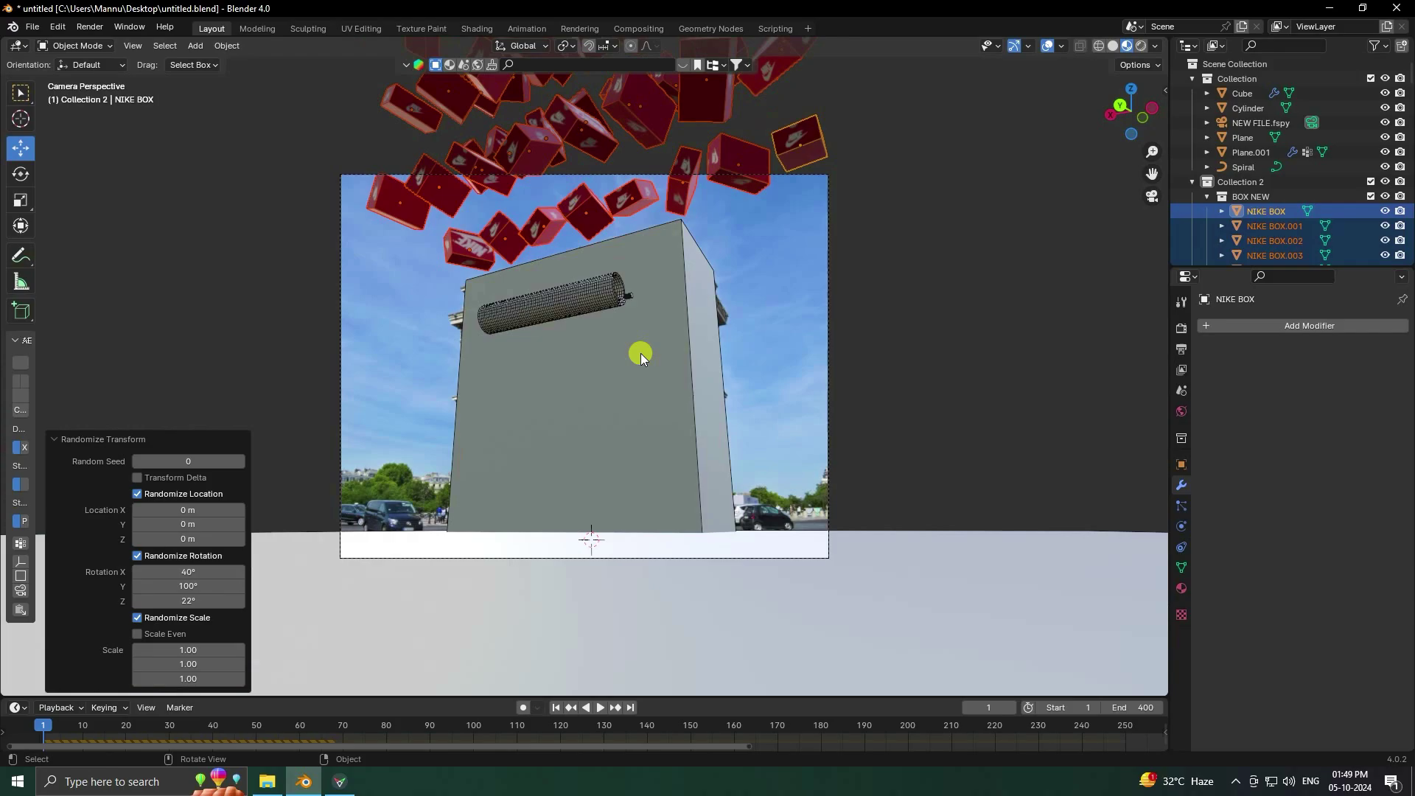
scroll(590, 353, "down", 4)
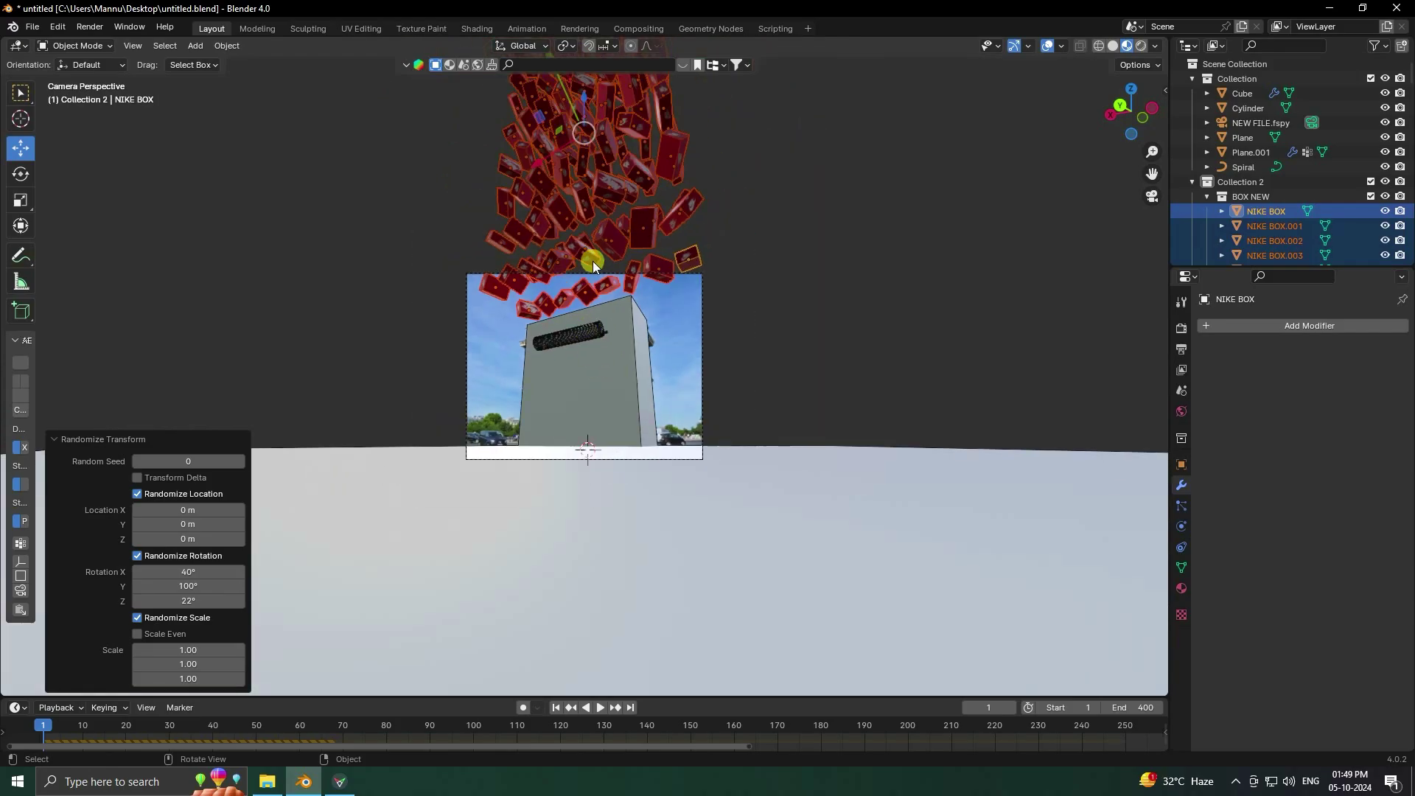
Step: Raise all the boxes about 7 m along Z and lower them about 2.2 m, placing them above the camera frame
middle_click_drag(592, 261, 629, 365)
left_click_drag(597, 246, 620, 142)
key("KP_0")
key("KP_0")
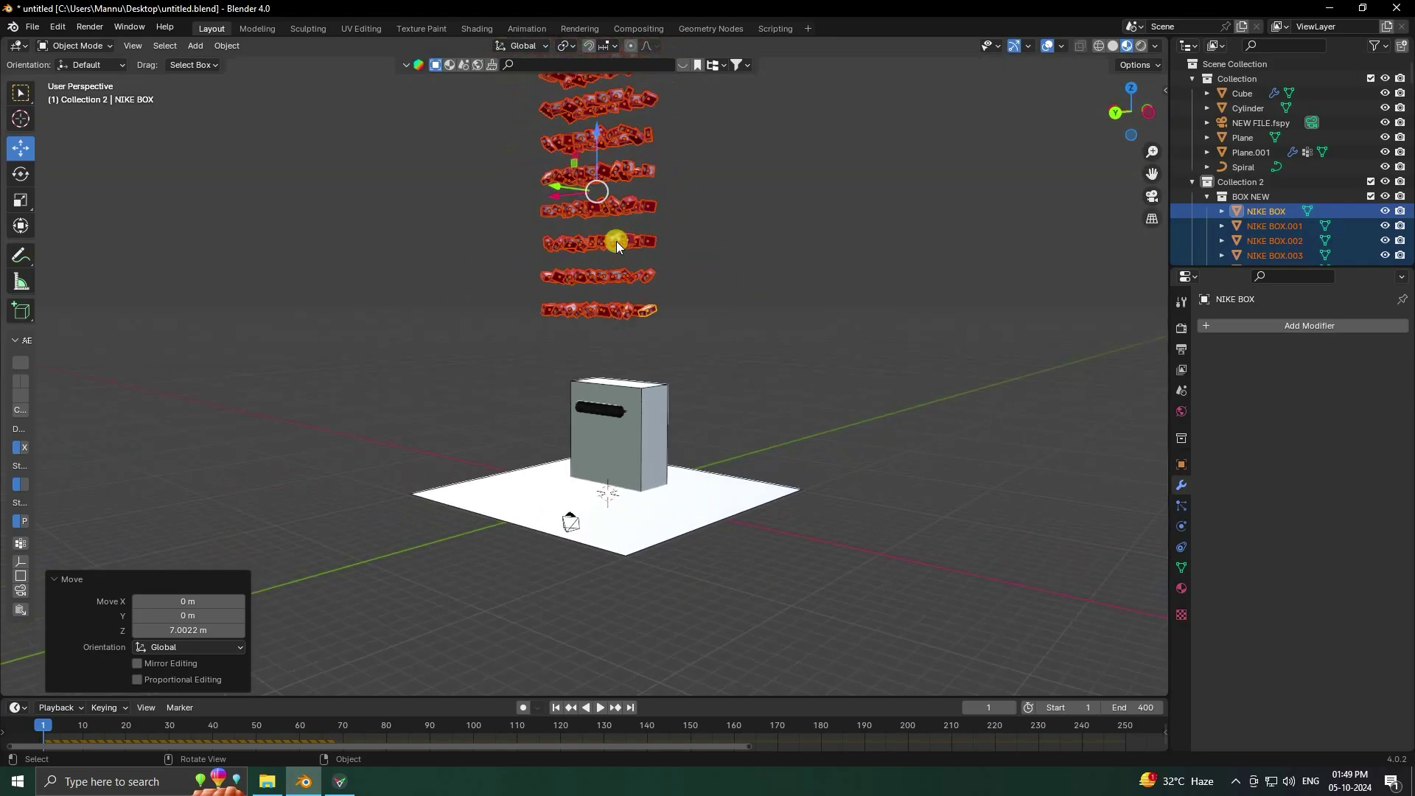
scroll(603, 172, "up", 4)
key("KP_0")
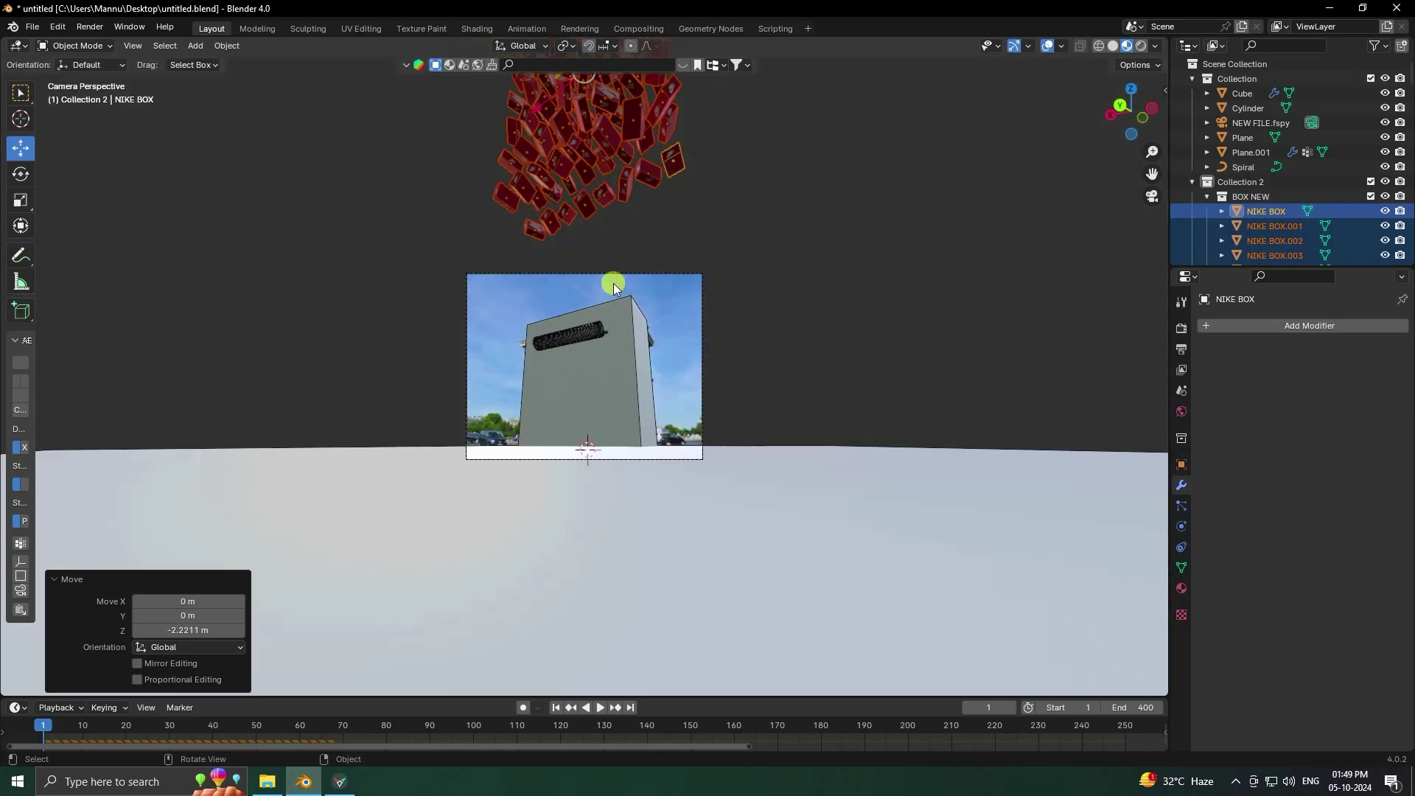
scroll(613, 283, "up", 2)
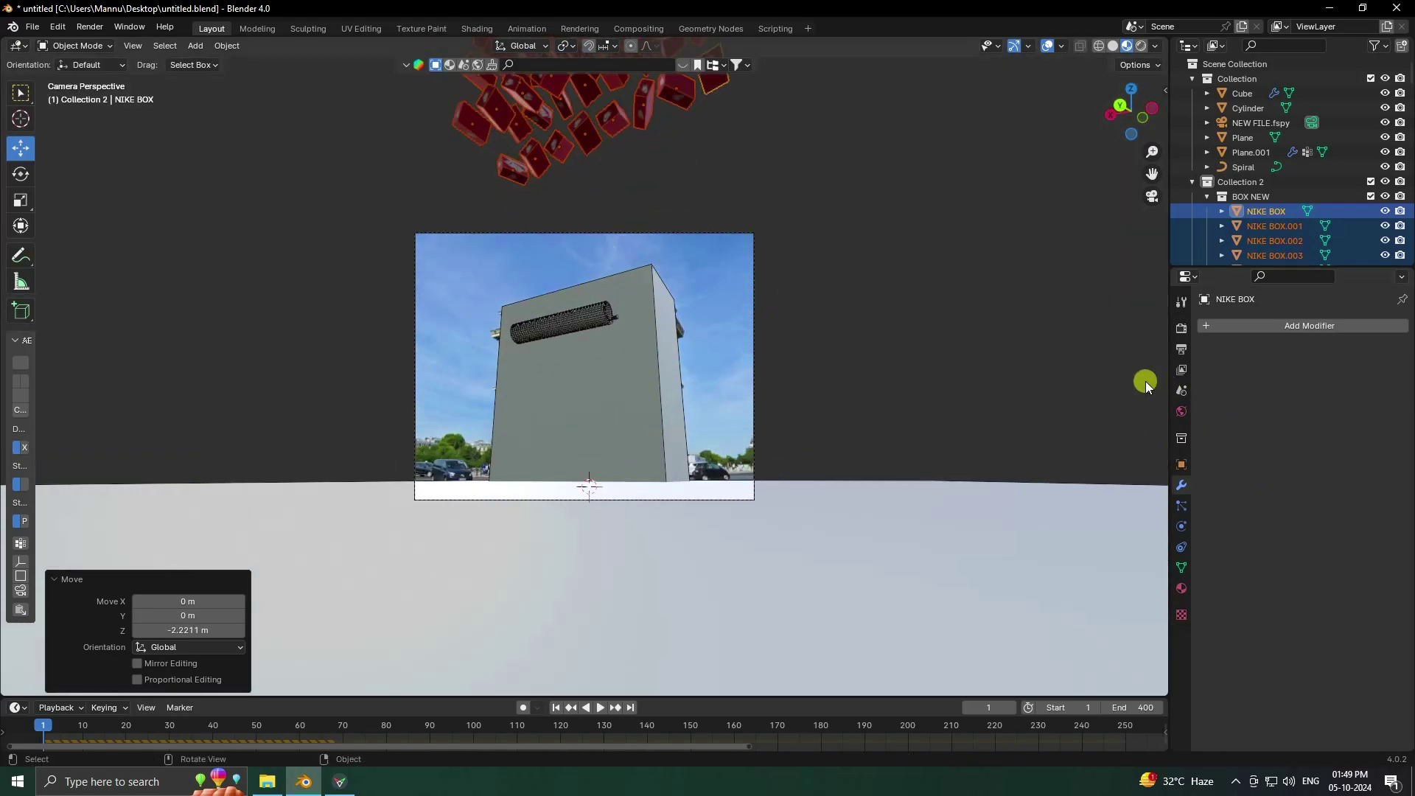
Step: Set the Rigid Body World cache to start the simulation at frame 150 and end at frame 400
left_click(1181, 393)
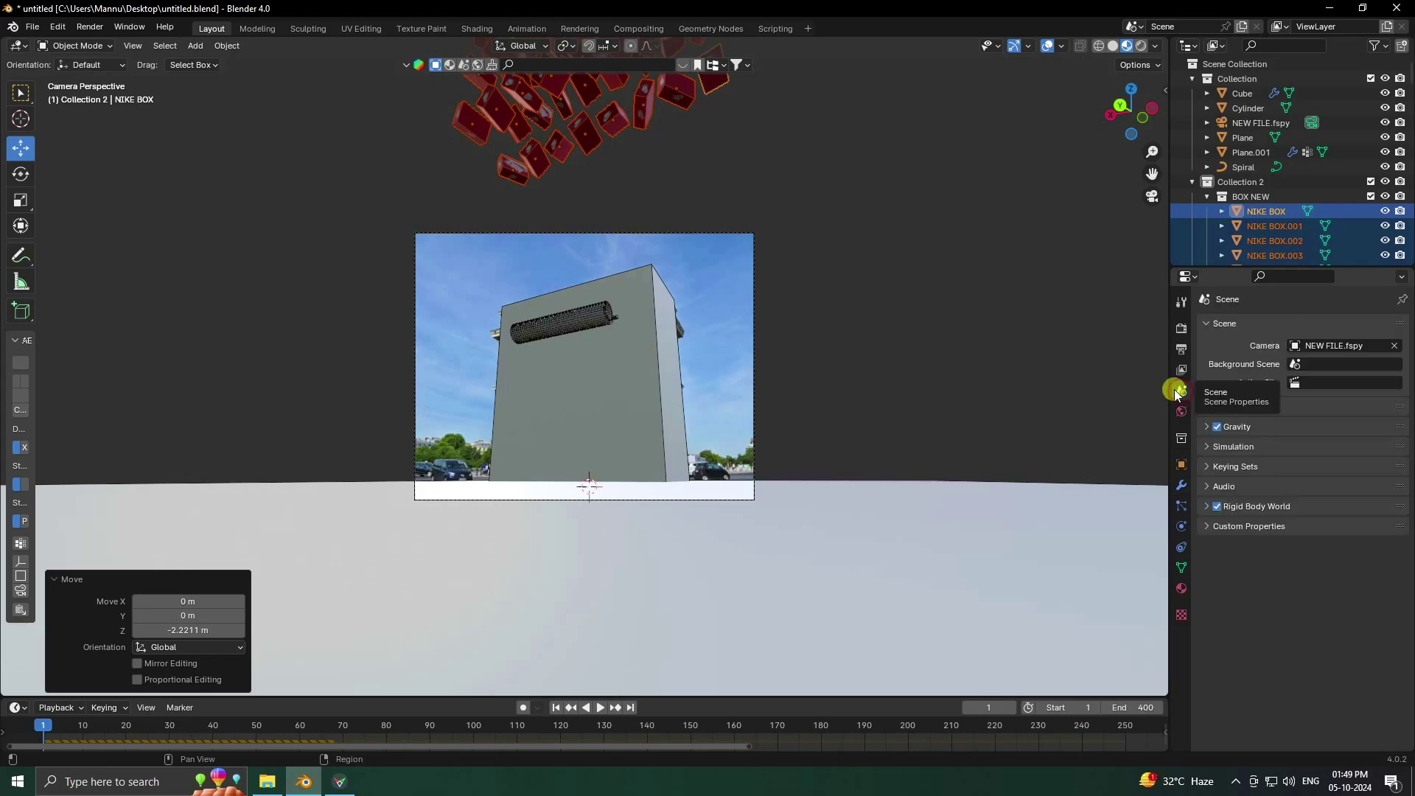
left_click(1206, 508)
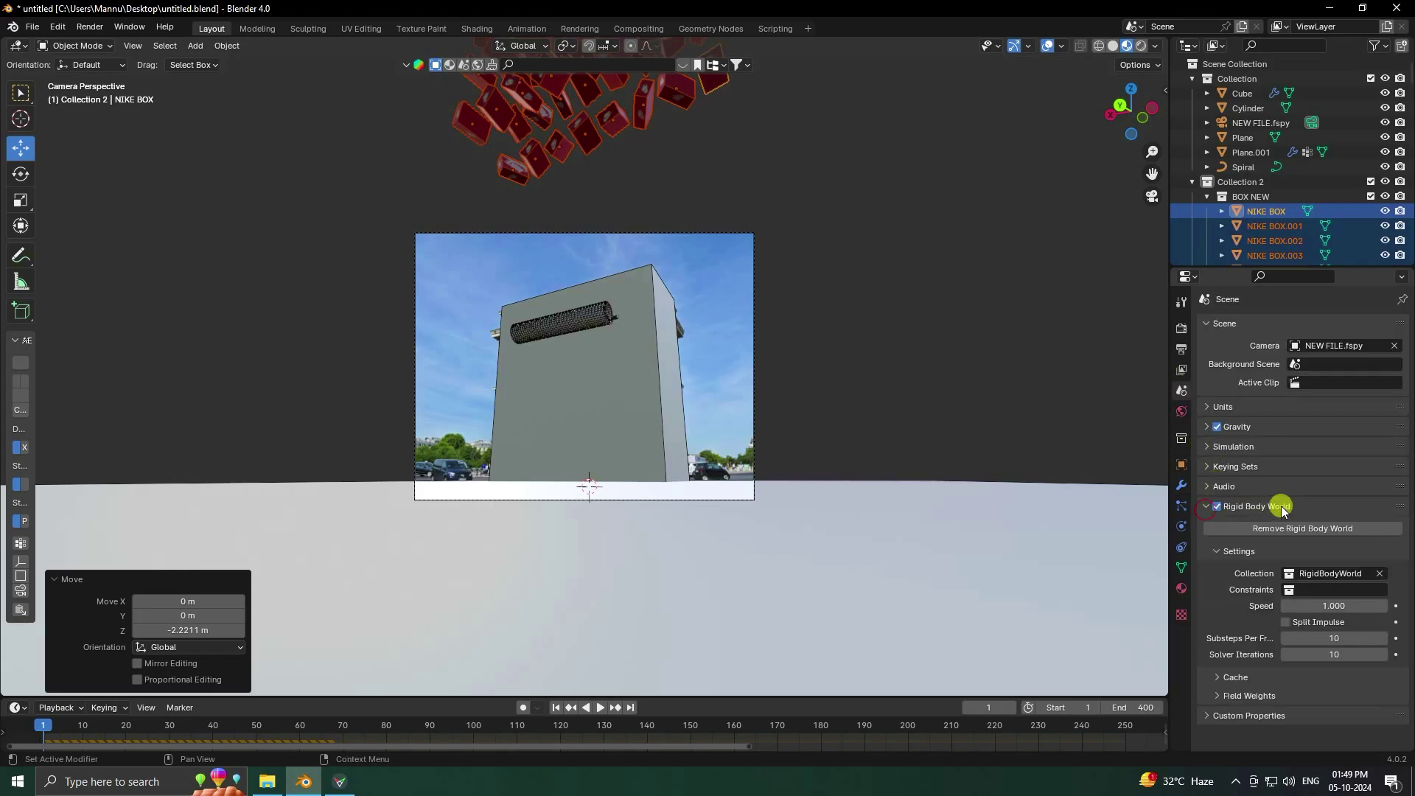
left_click(1226, 677)
scroll(1229, 626, "down", 4)
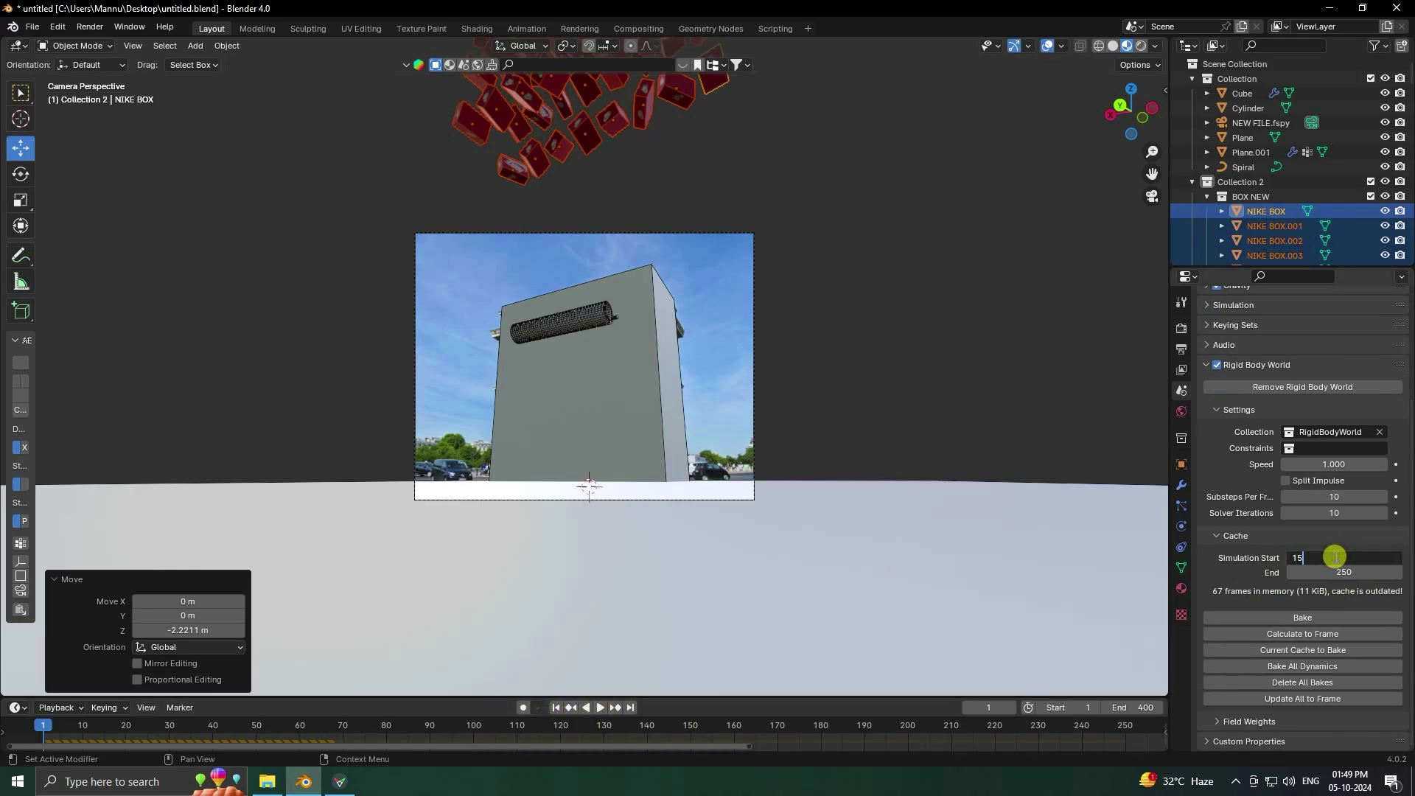
left_click(1308, 558)
type("150")
key("Return")
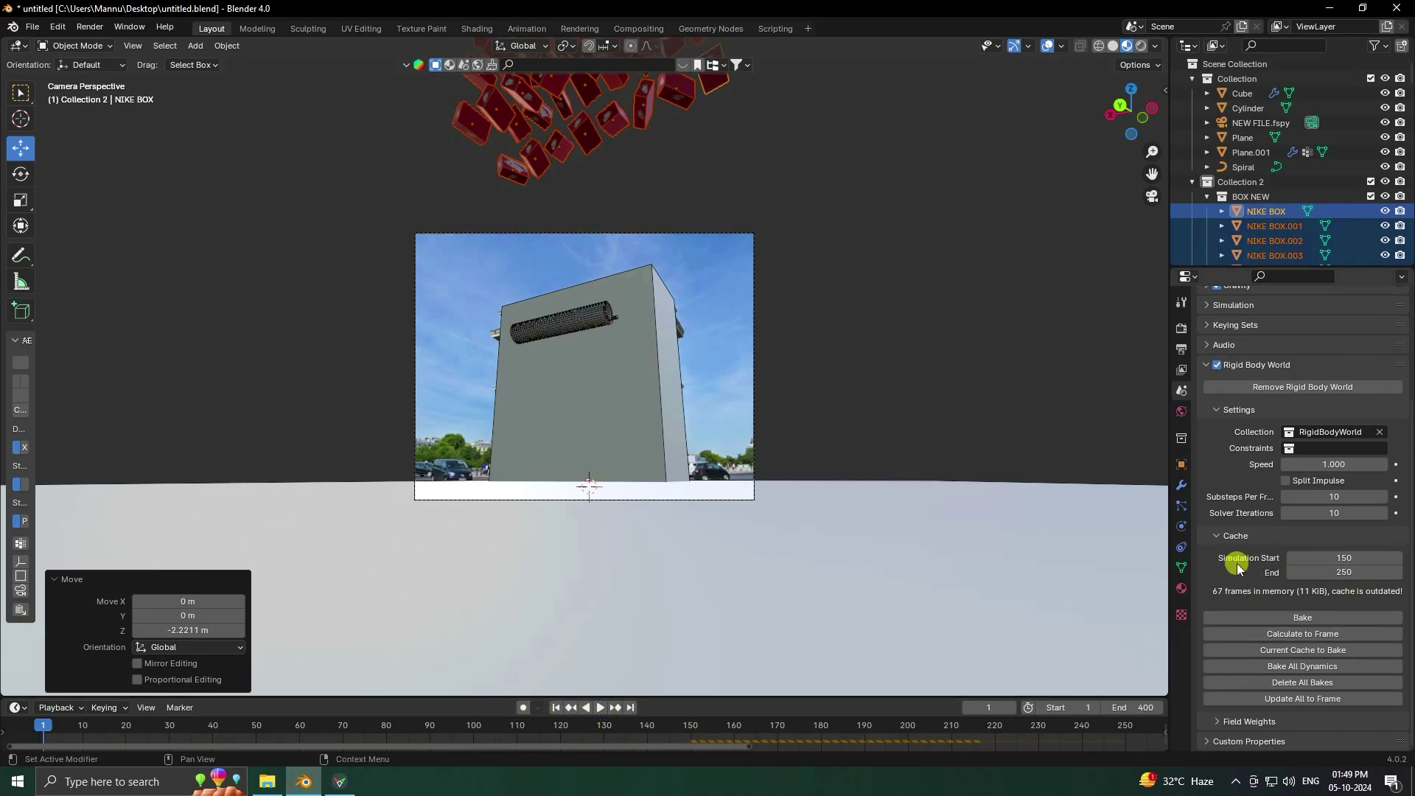
left_click(1340, 572)
type("400")
key("Return")
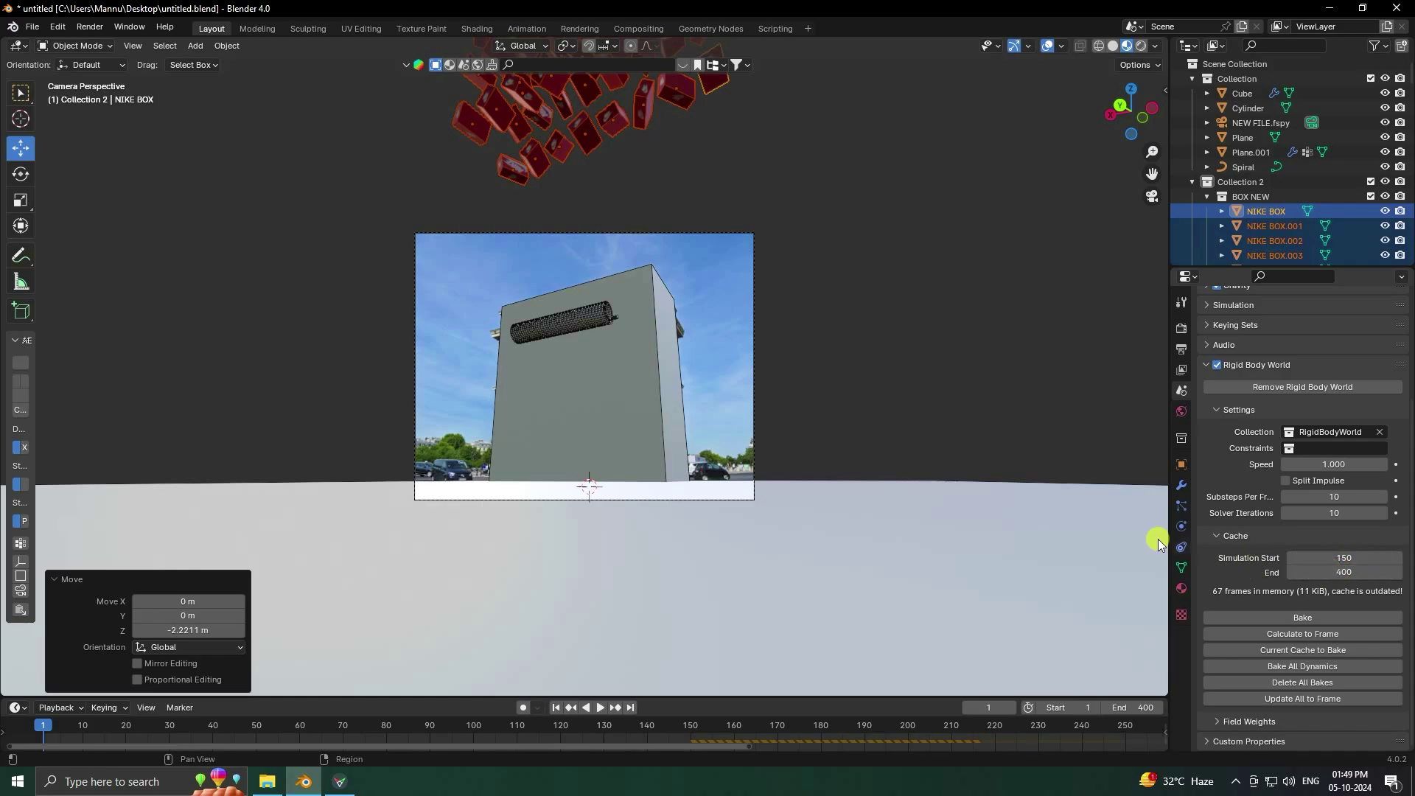
Step: Delete all existing bakes through the banner's cloth cache and bake all dynamics again from the Rigid Body World cache
scroll(614, 428, "up", 3)
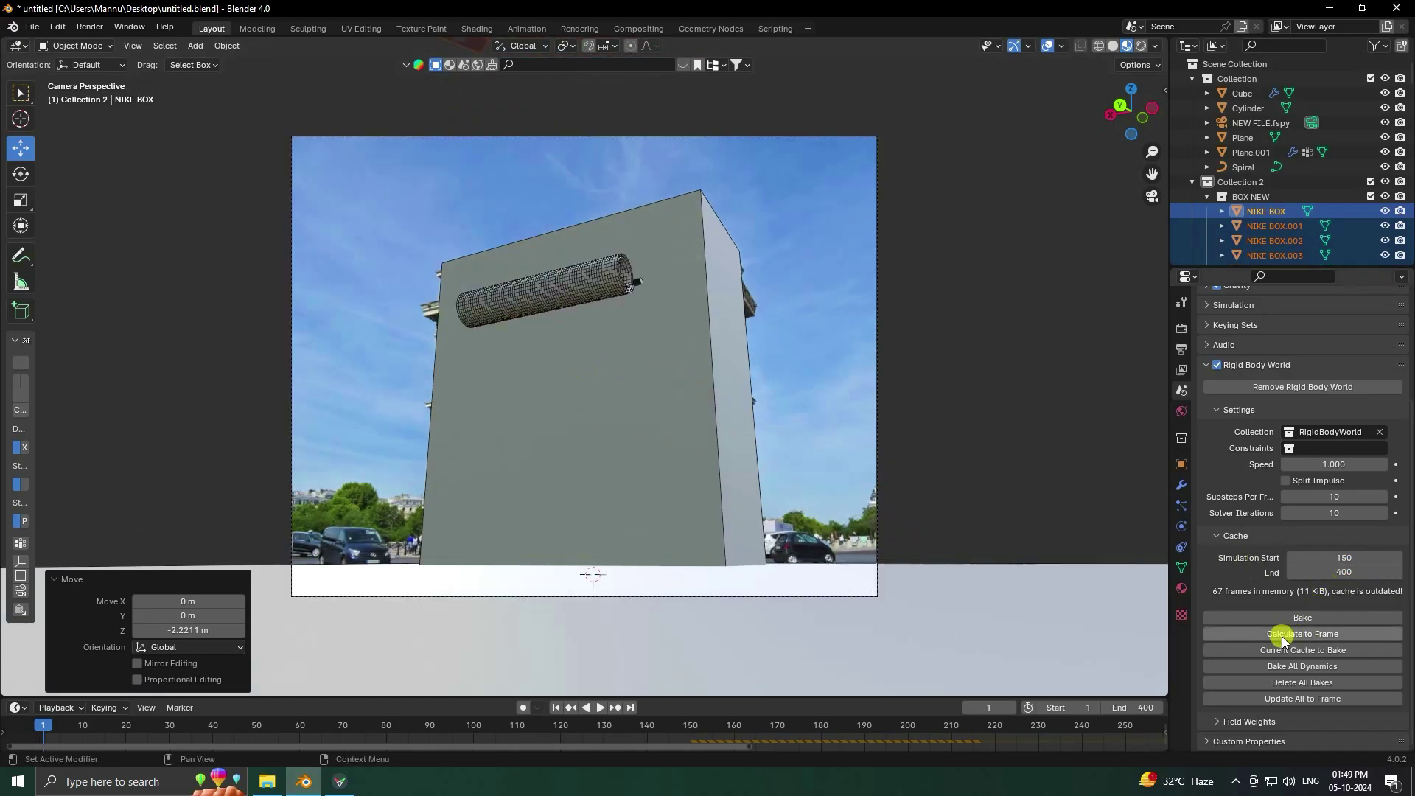
scroll(709, 307, "up", 2)
left_click(710, 307)
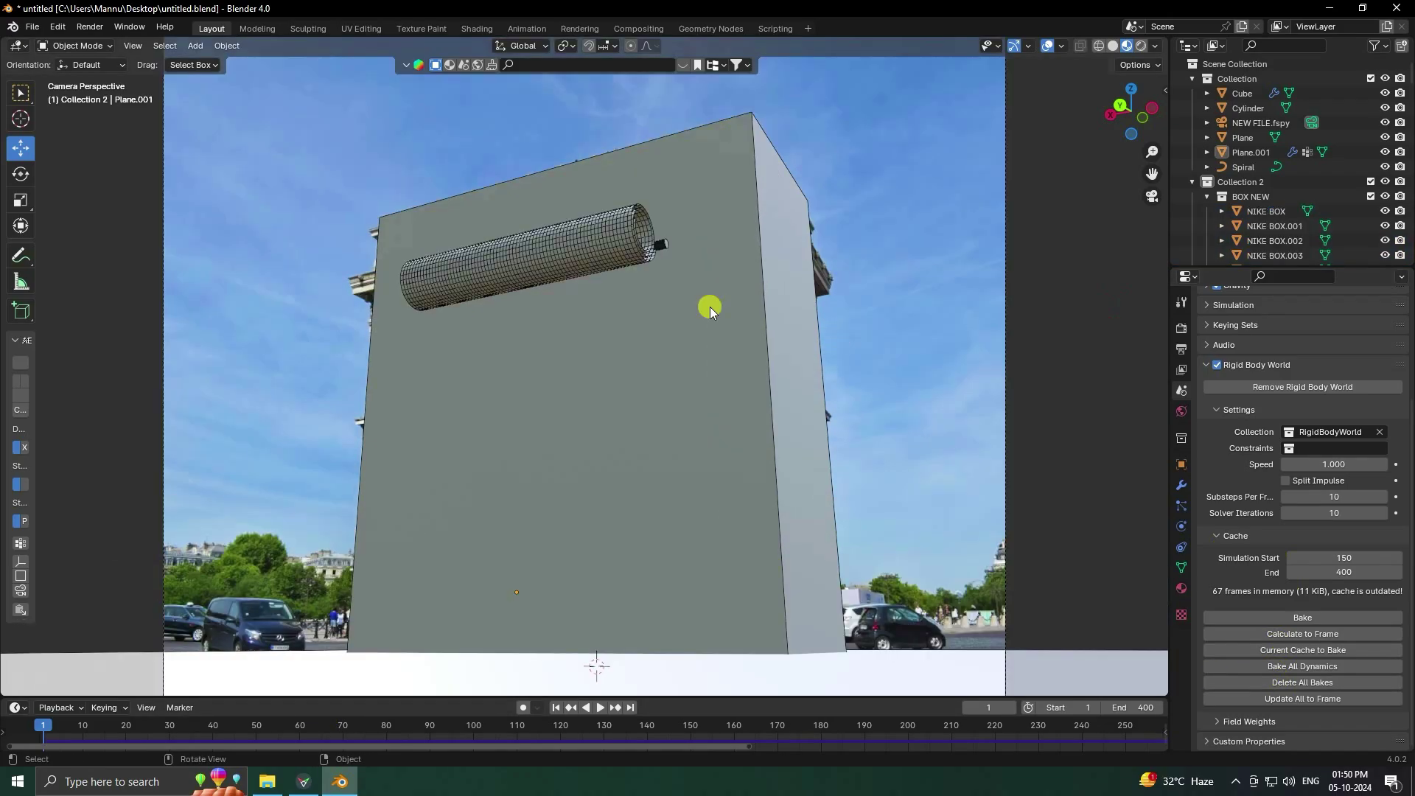
left_click(554, 235)
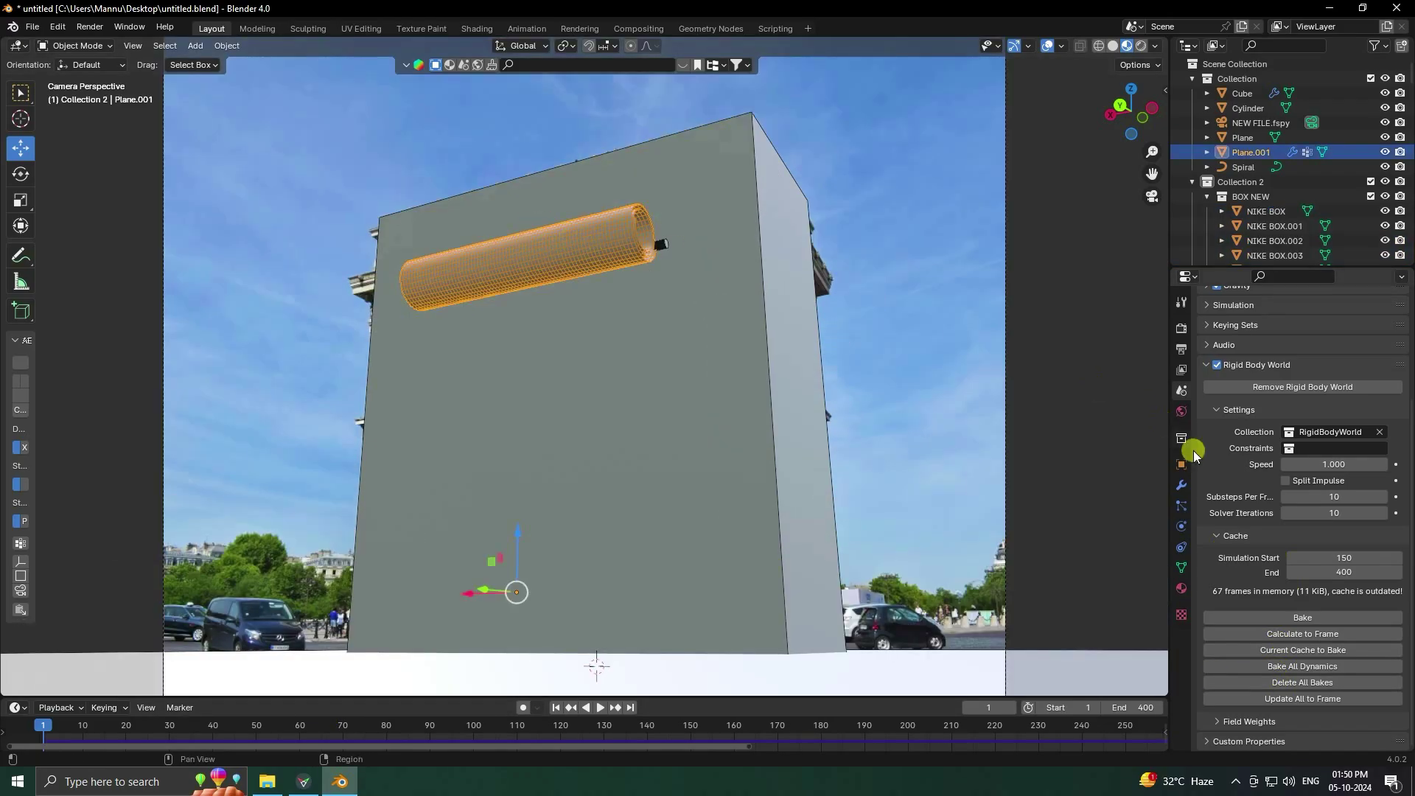
left_click(1181, 526)
scroll(1227, 506, "down", 10)
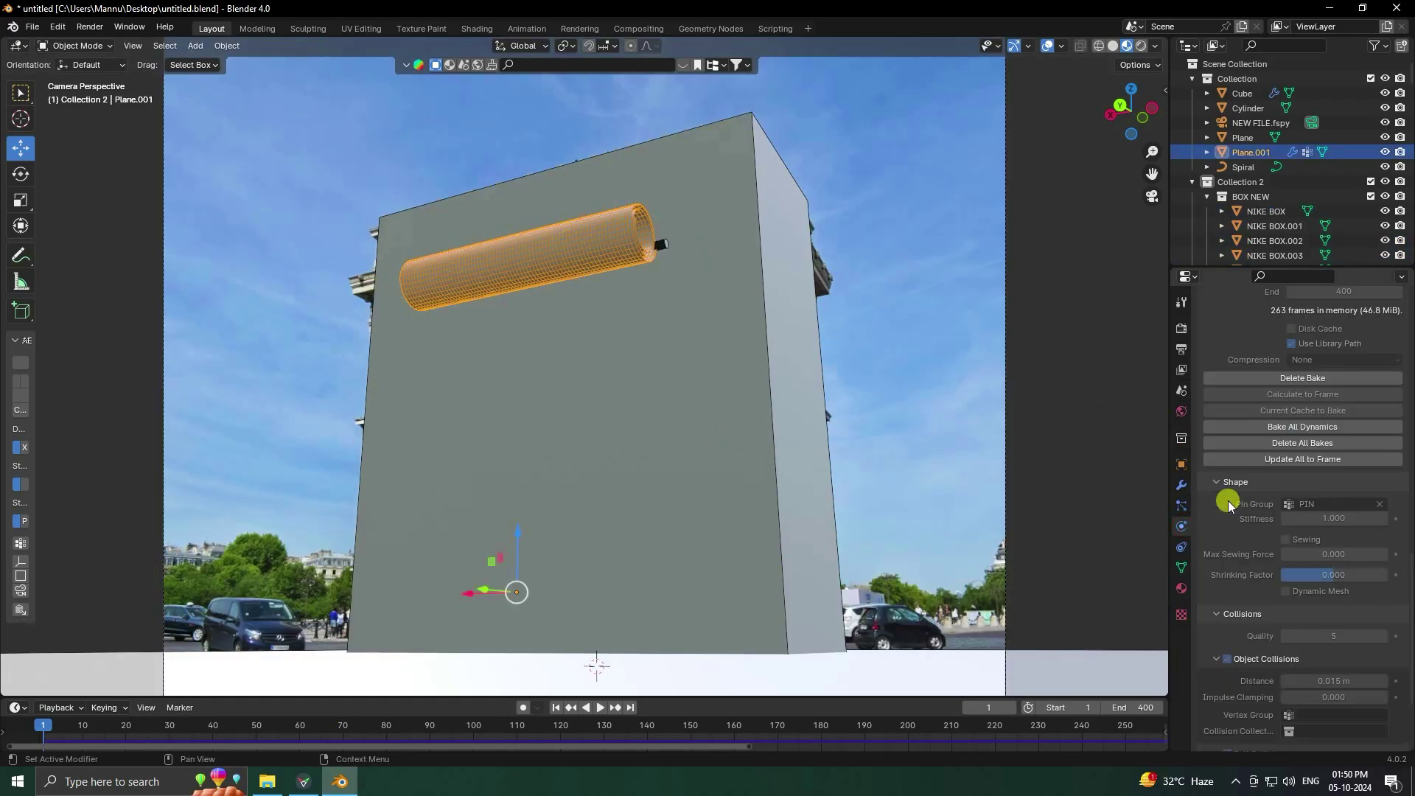
left_click(1303, 444)
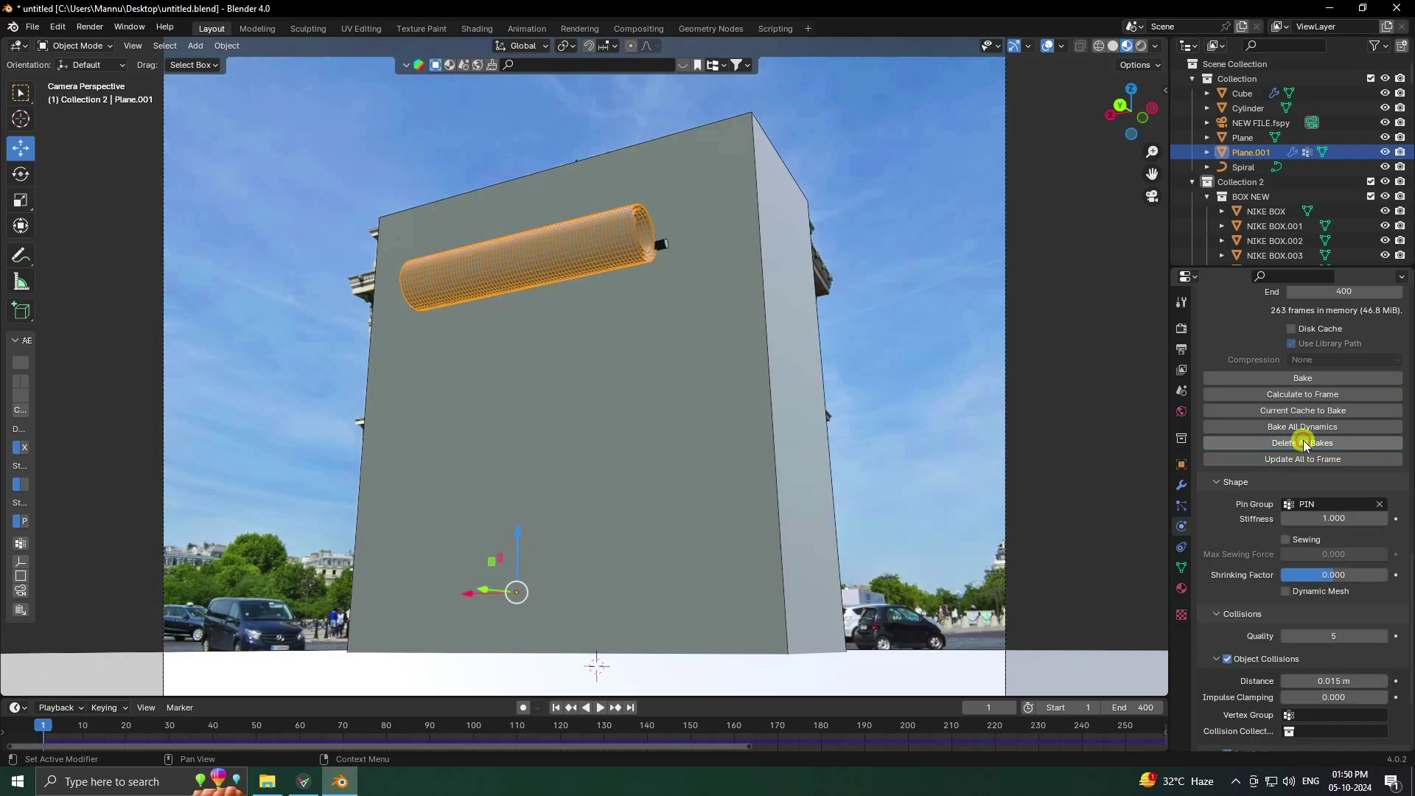
left_click(1182, 391)
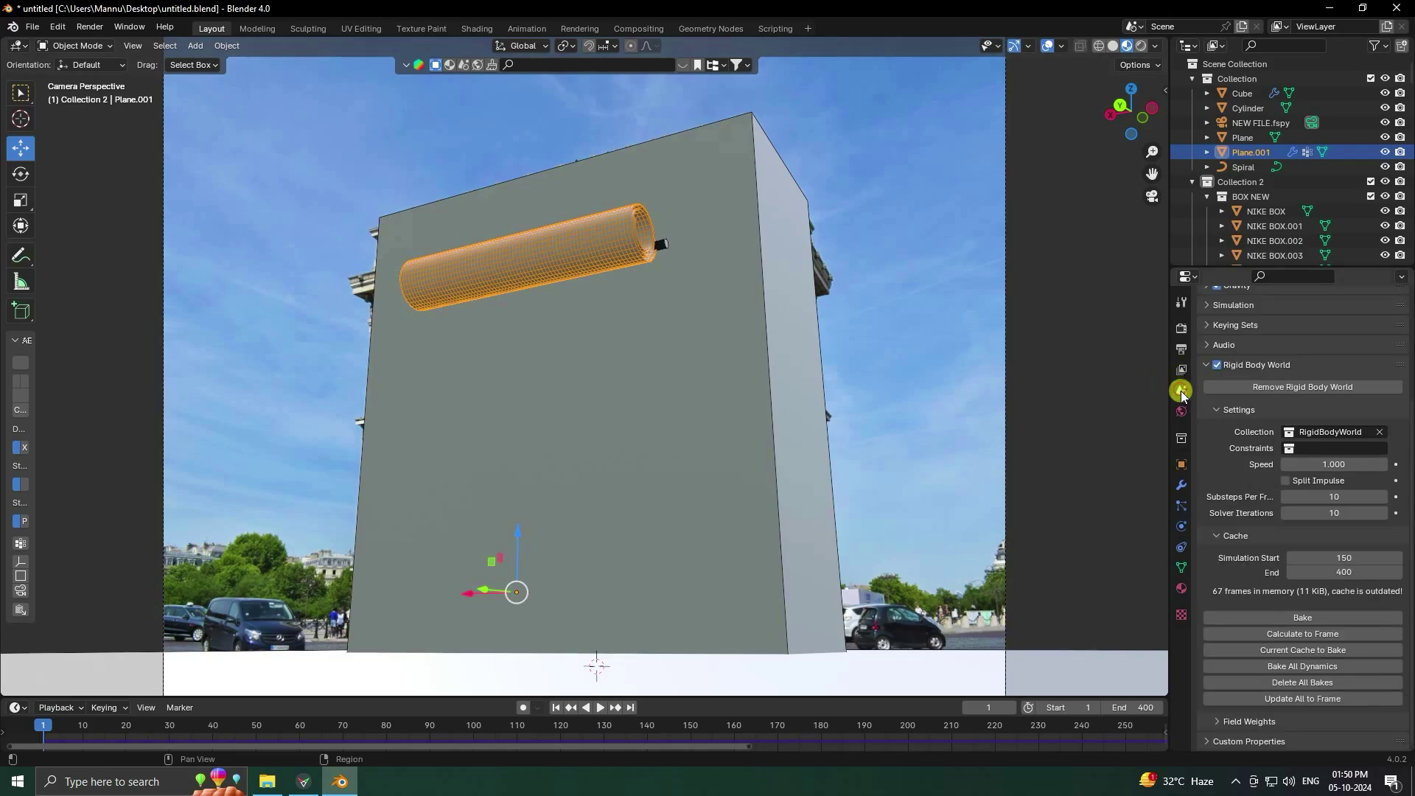
left_click(1277, 667)
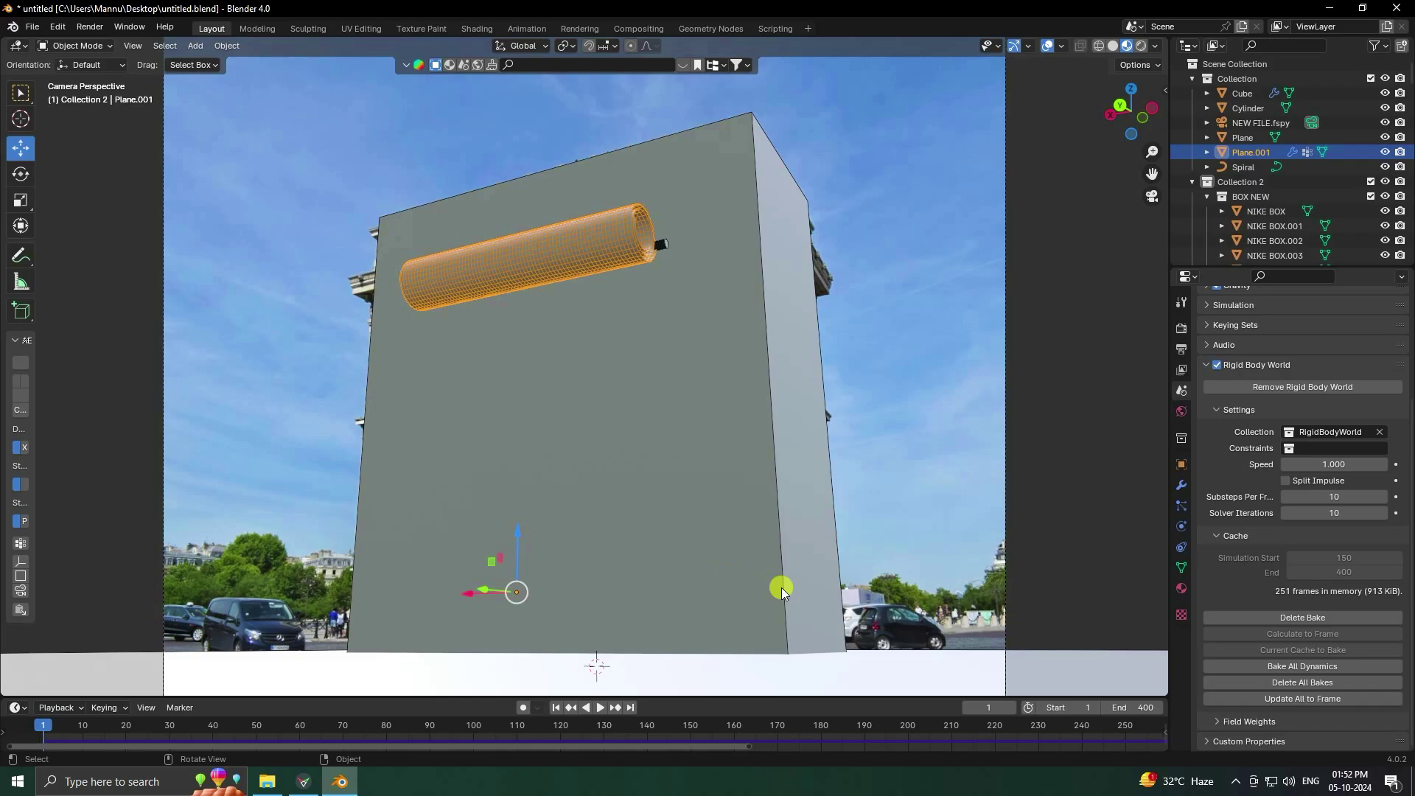
Step: Play back the baked banner and box simulations in the camera view, and replay the banner's unrolling from the first frame
left_click(595, 706)
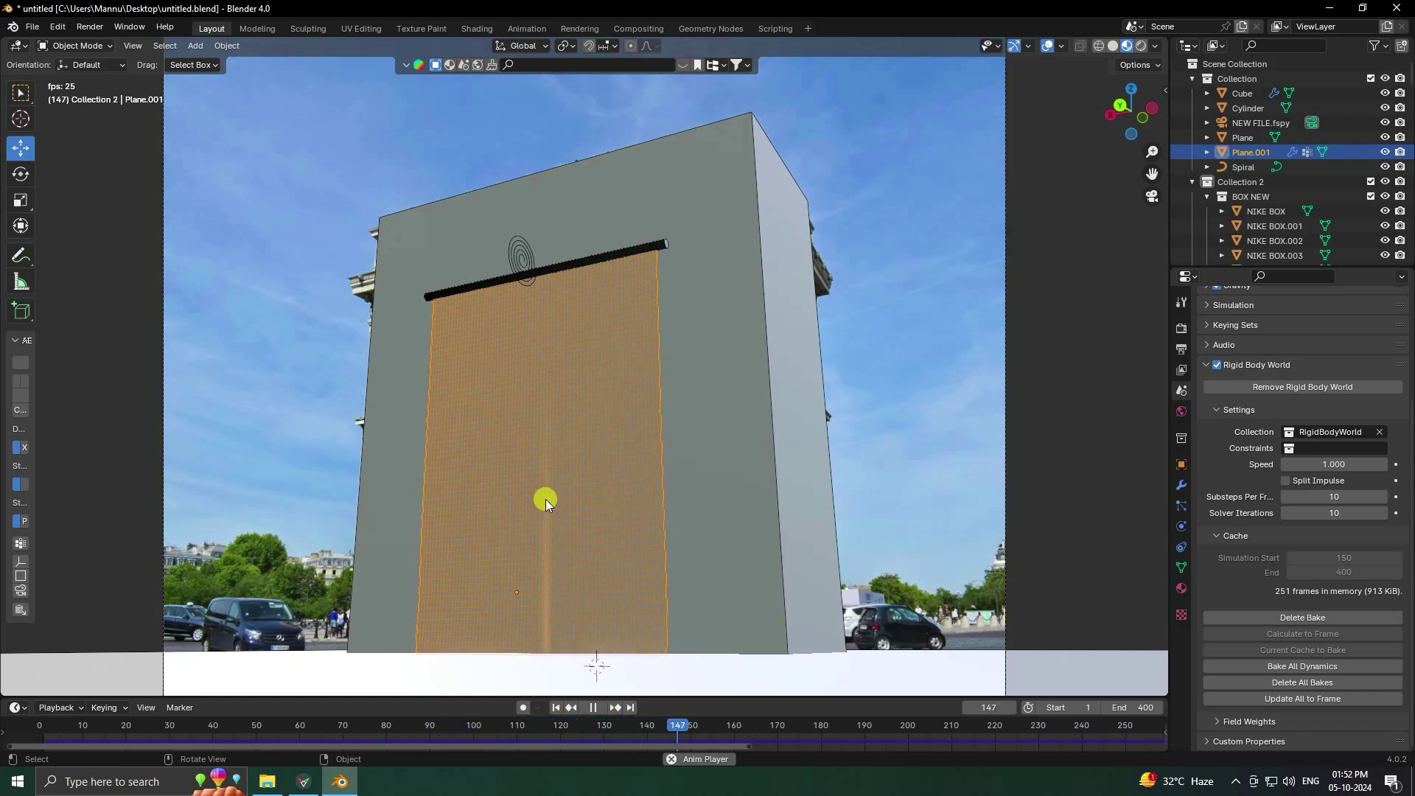
scroll(547, 498, "down", 1)
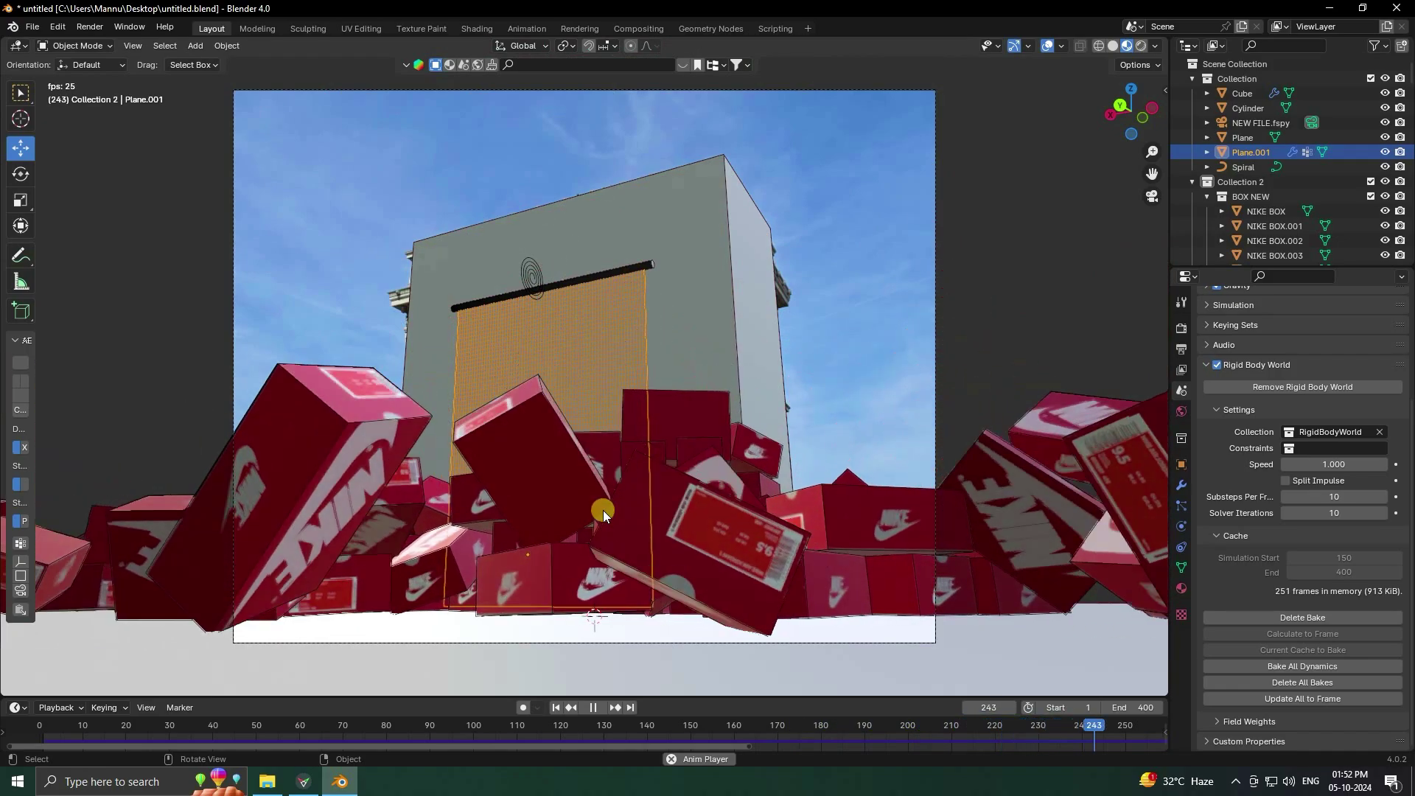
left_click(592, 709)
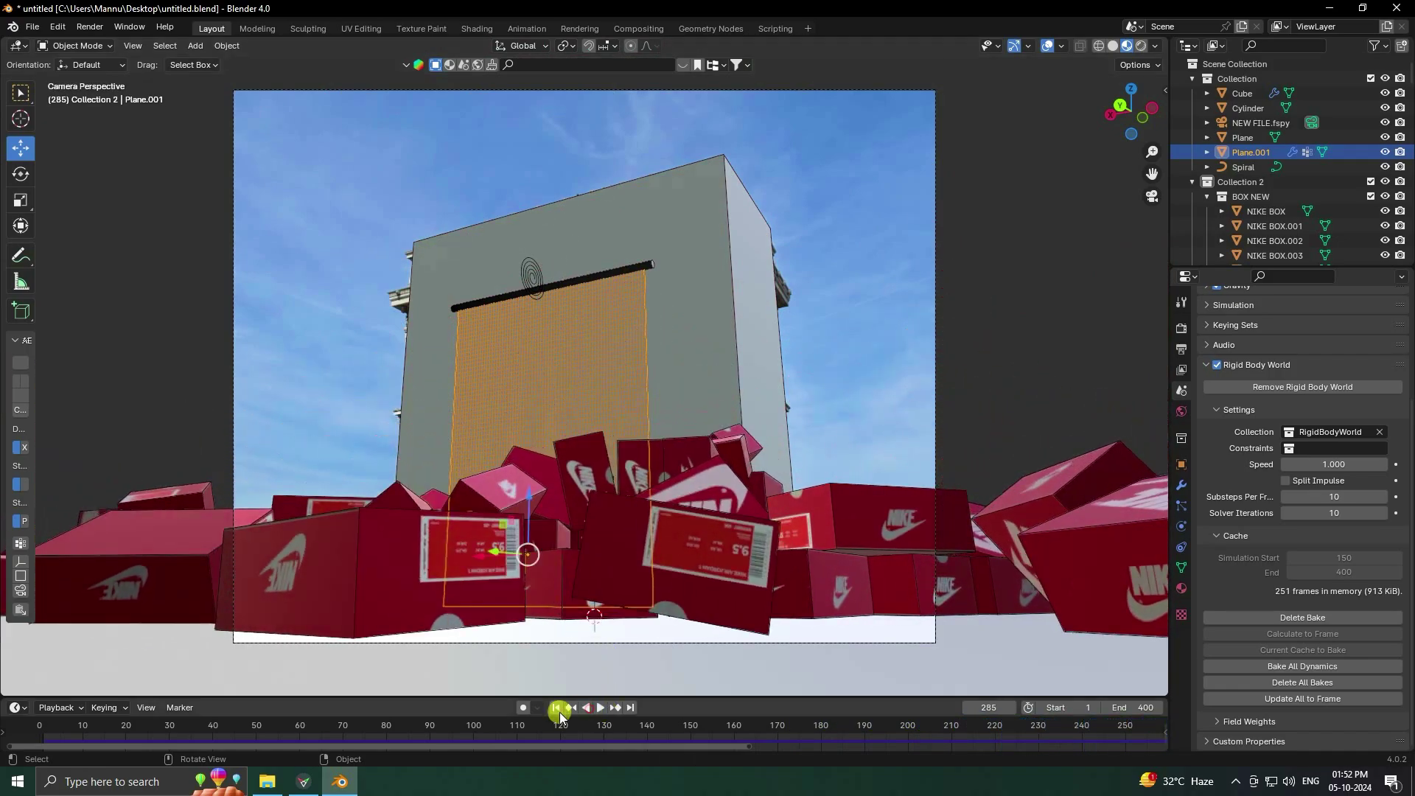
key("shift+Left")
left_click(601, 708)
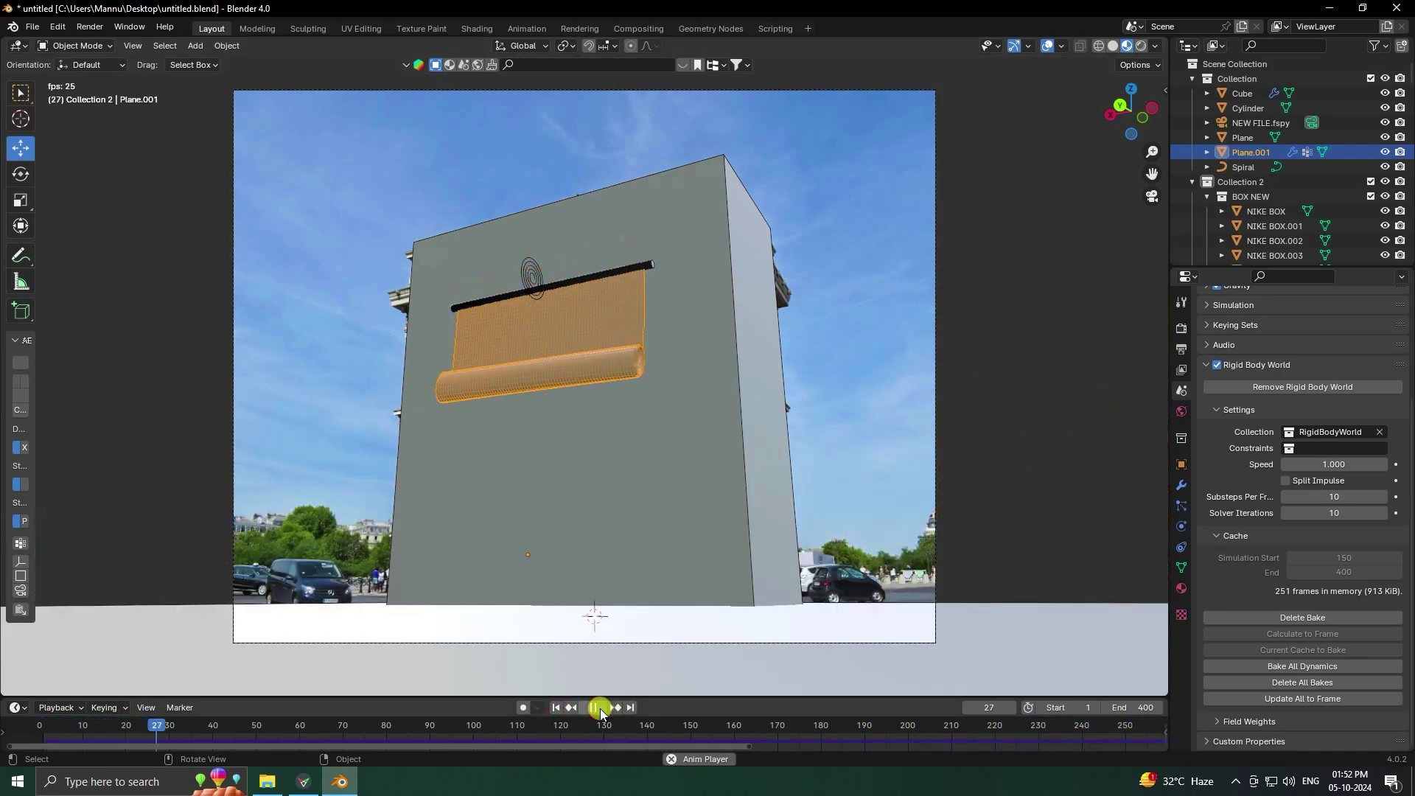
left_click(600, 709)
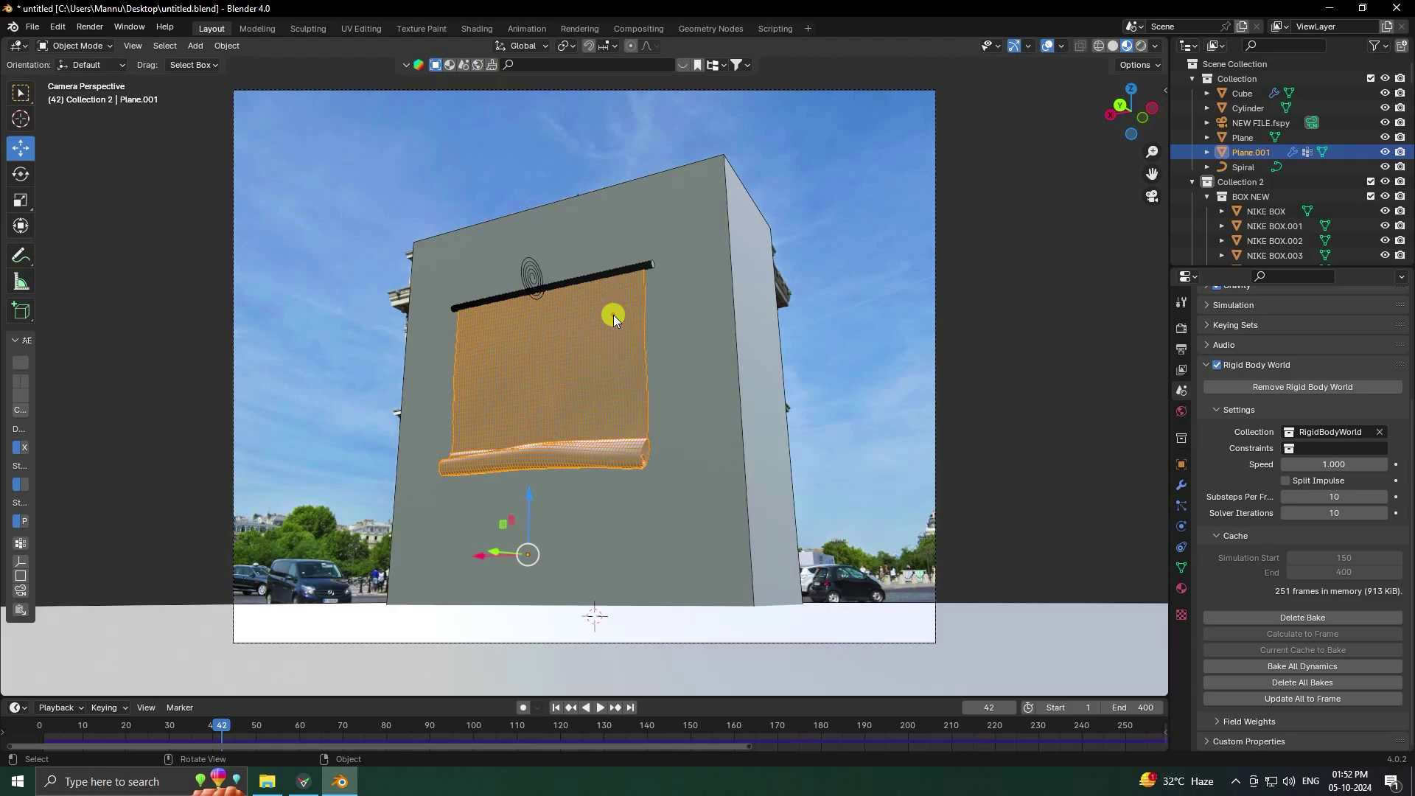
Step: Create a new banner material with 1.jpg as the base color image texture and set its mapping rotation X to 180°
left_click(481, 29)
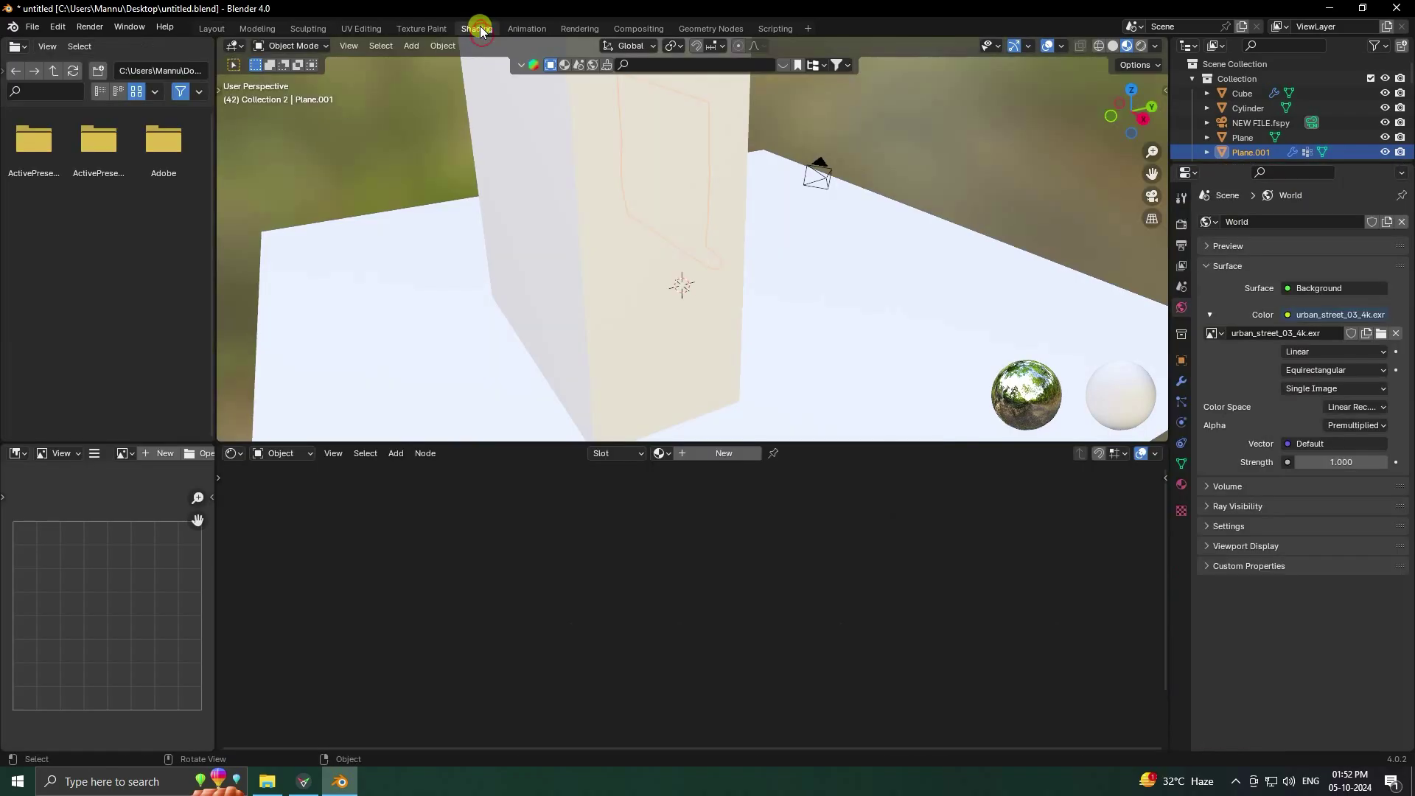
left_click(708, 461)
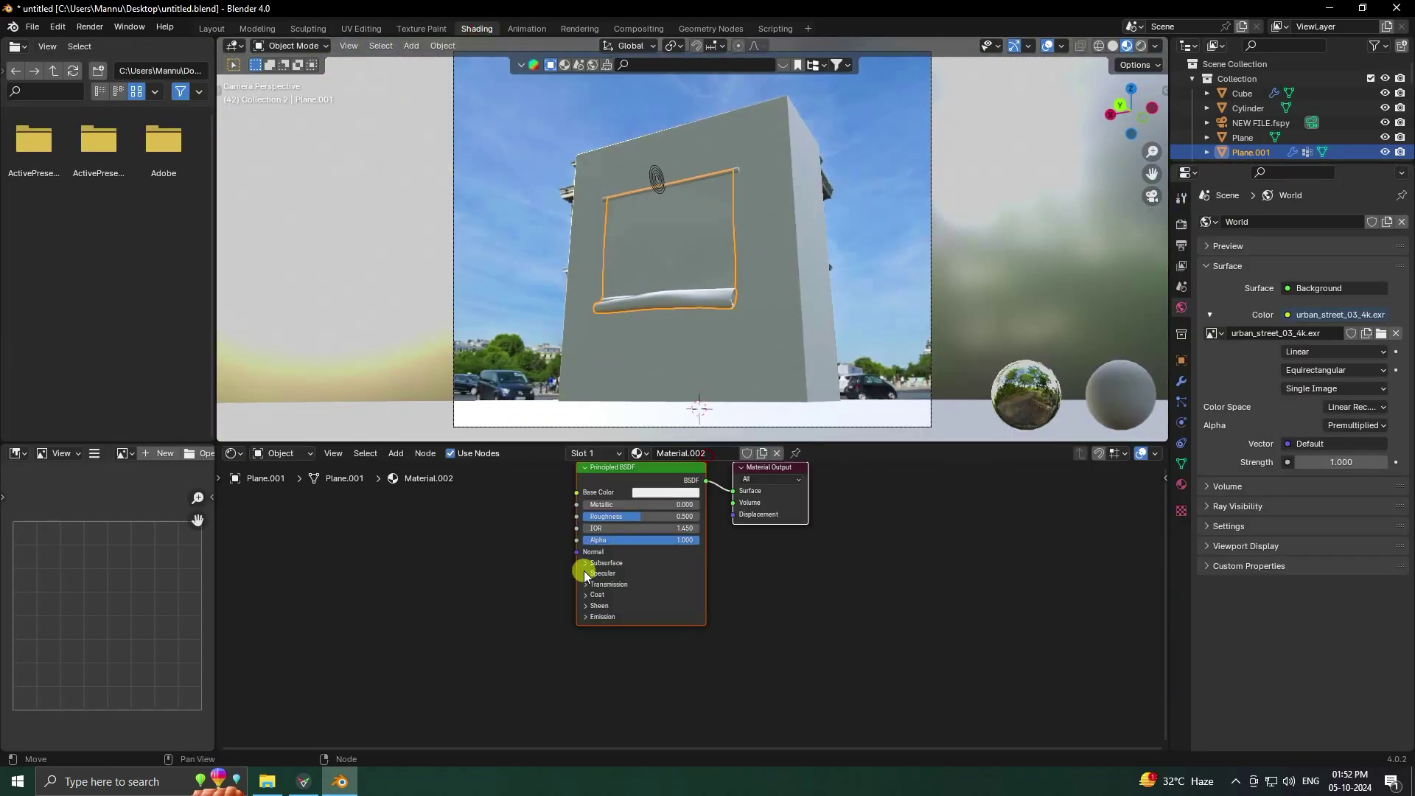
scroll(472, 583, "up", 5)
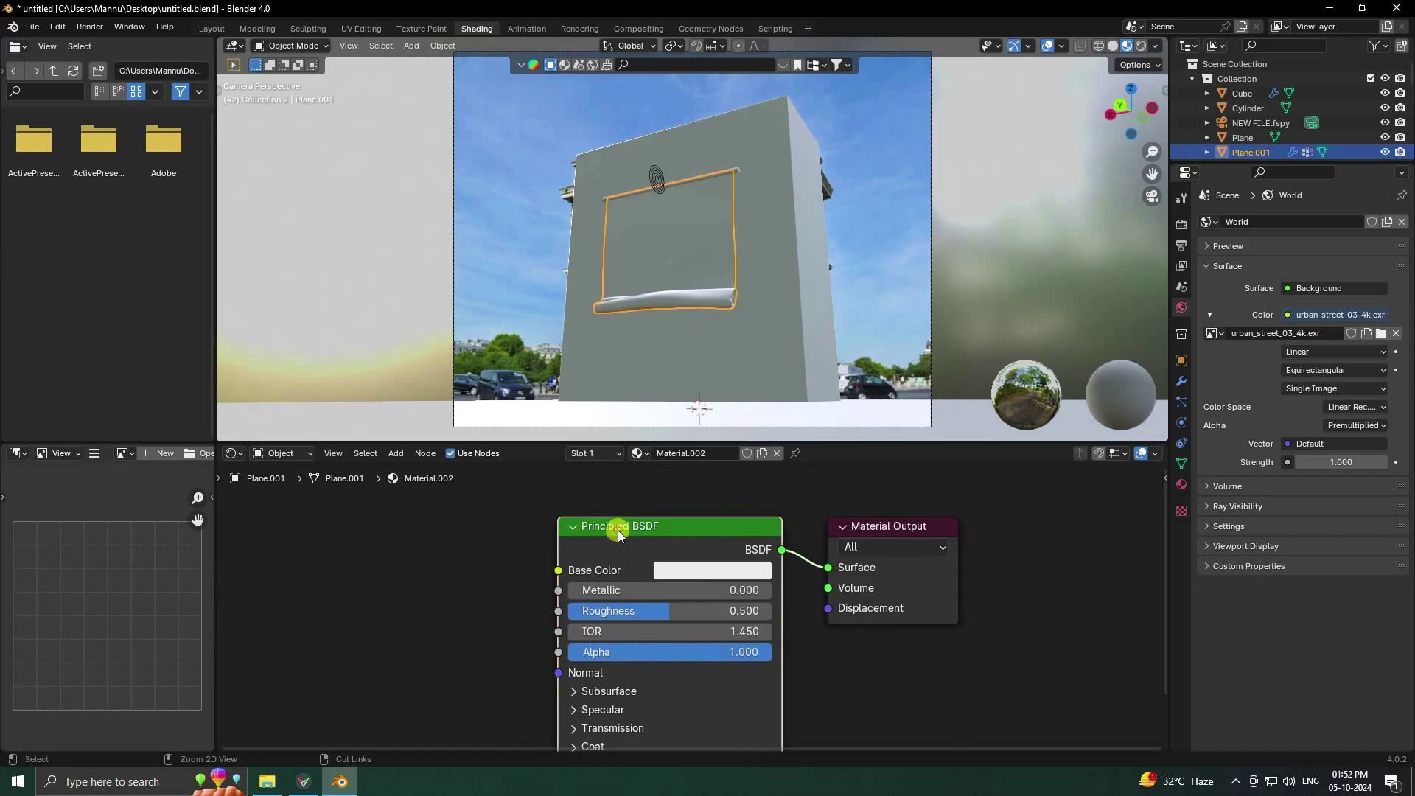
key("ctrl+t")
left_click(475, 632)
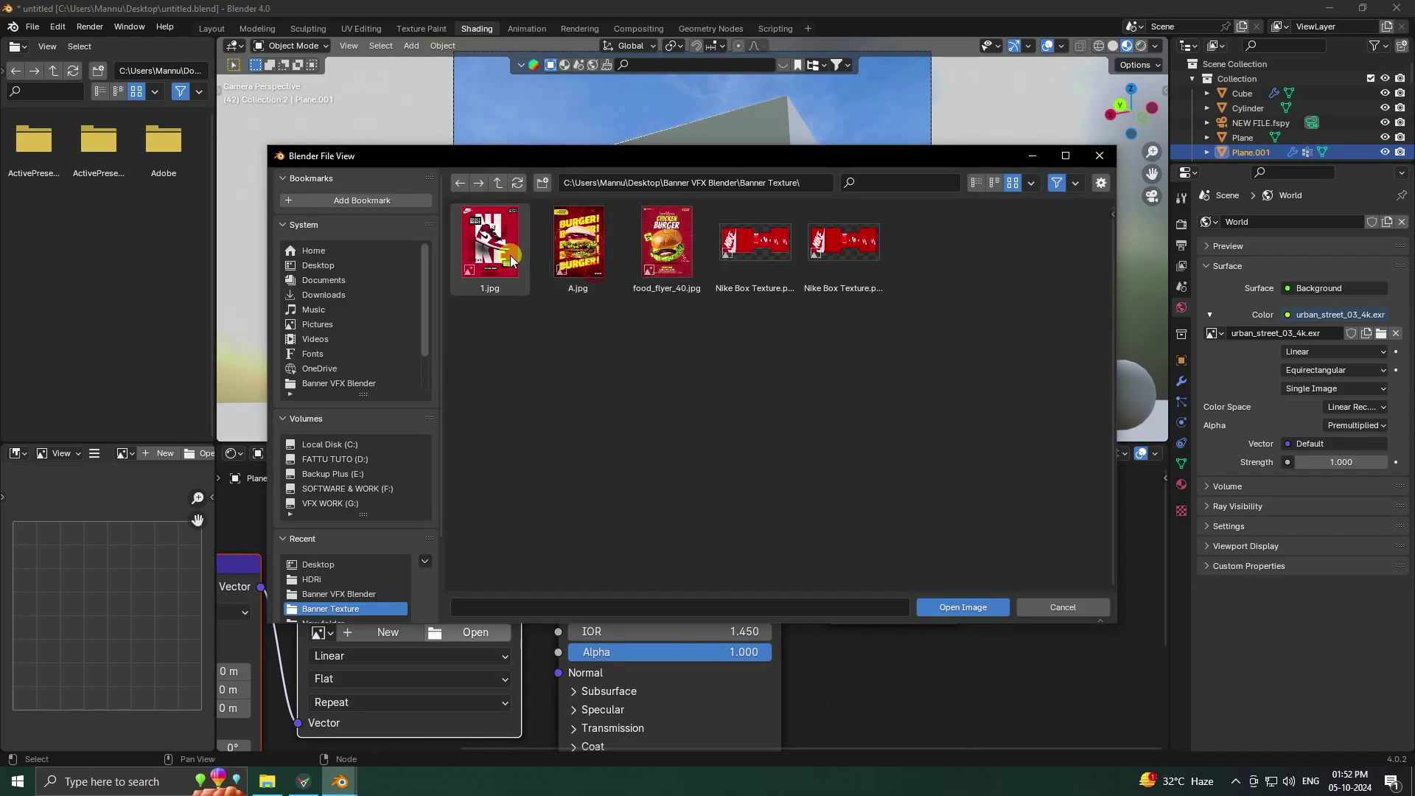
left_click(965, 607)
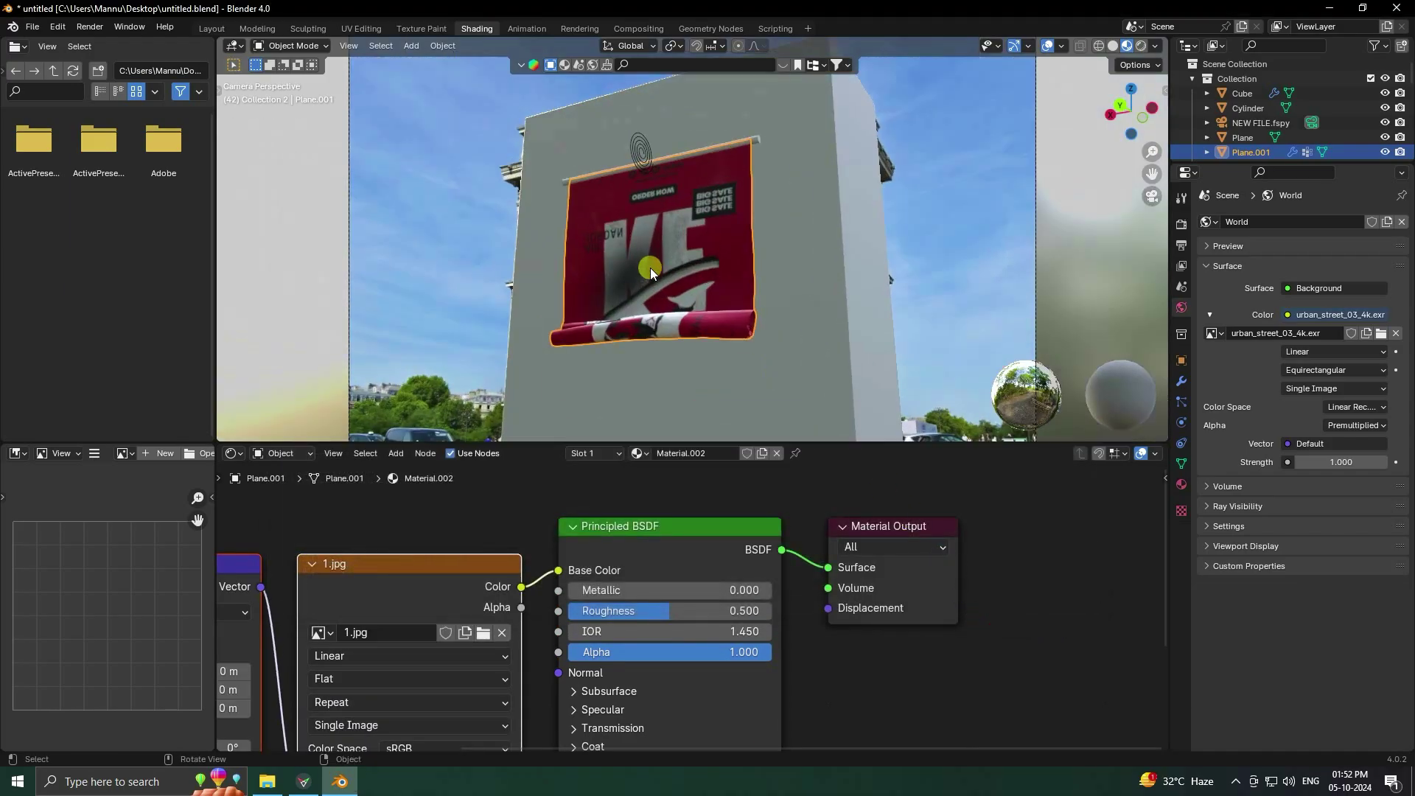
middle_click_drag(502, 539, 634, 792)
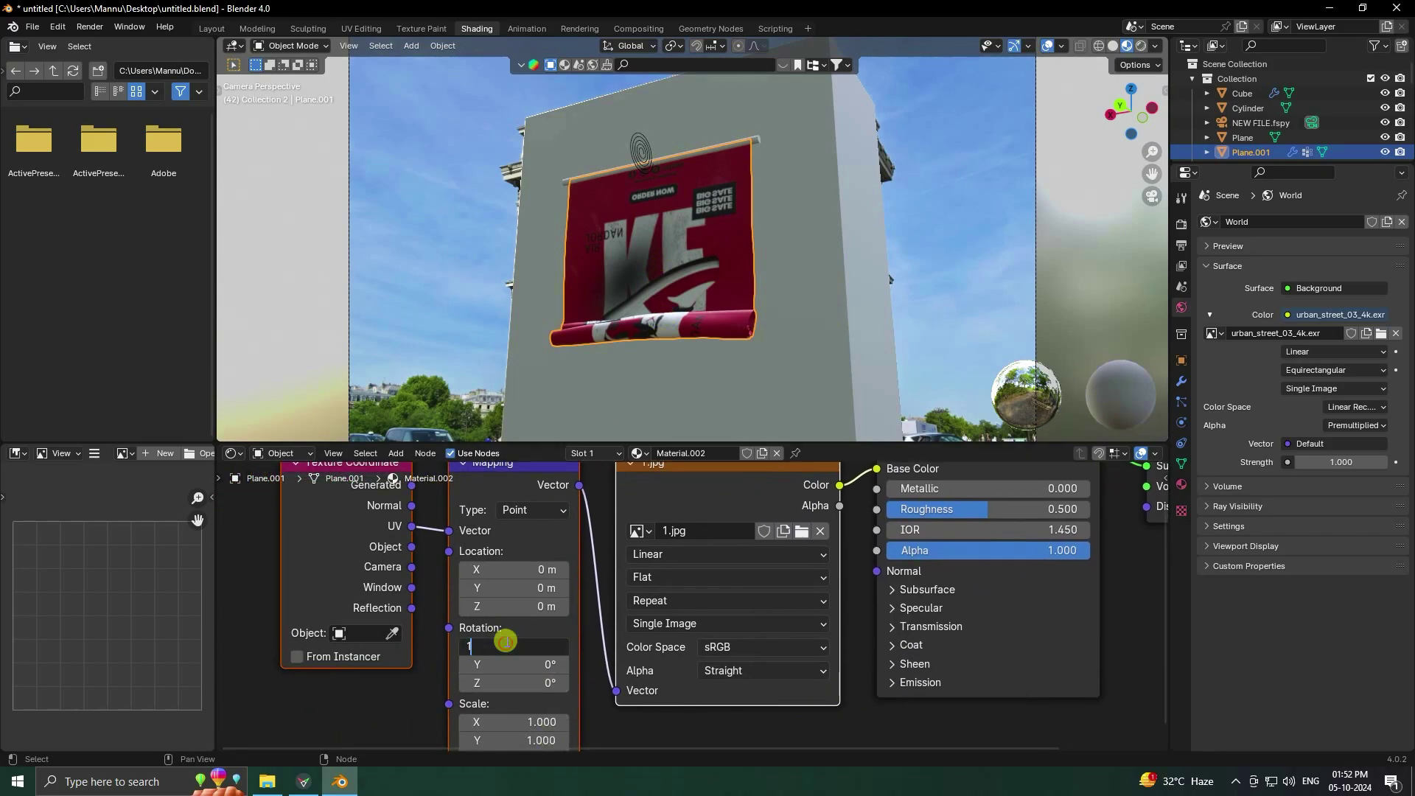
key("Return")
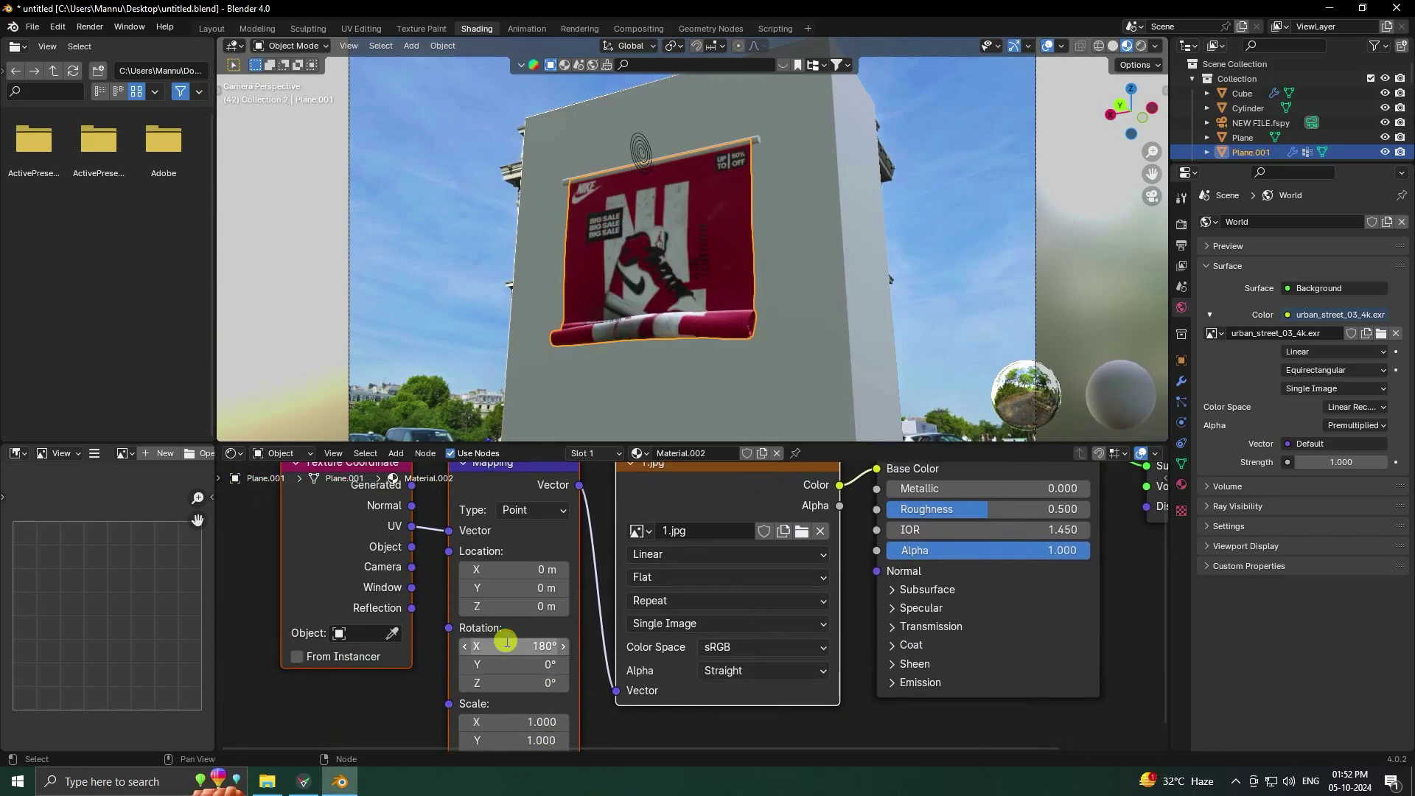
Step: Return to the Layout workspace, play the animation to frame 90, and turn off the wireframe overlay with the banner deselected
left_click(211, 28)
left_click(608, 711)
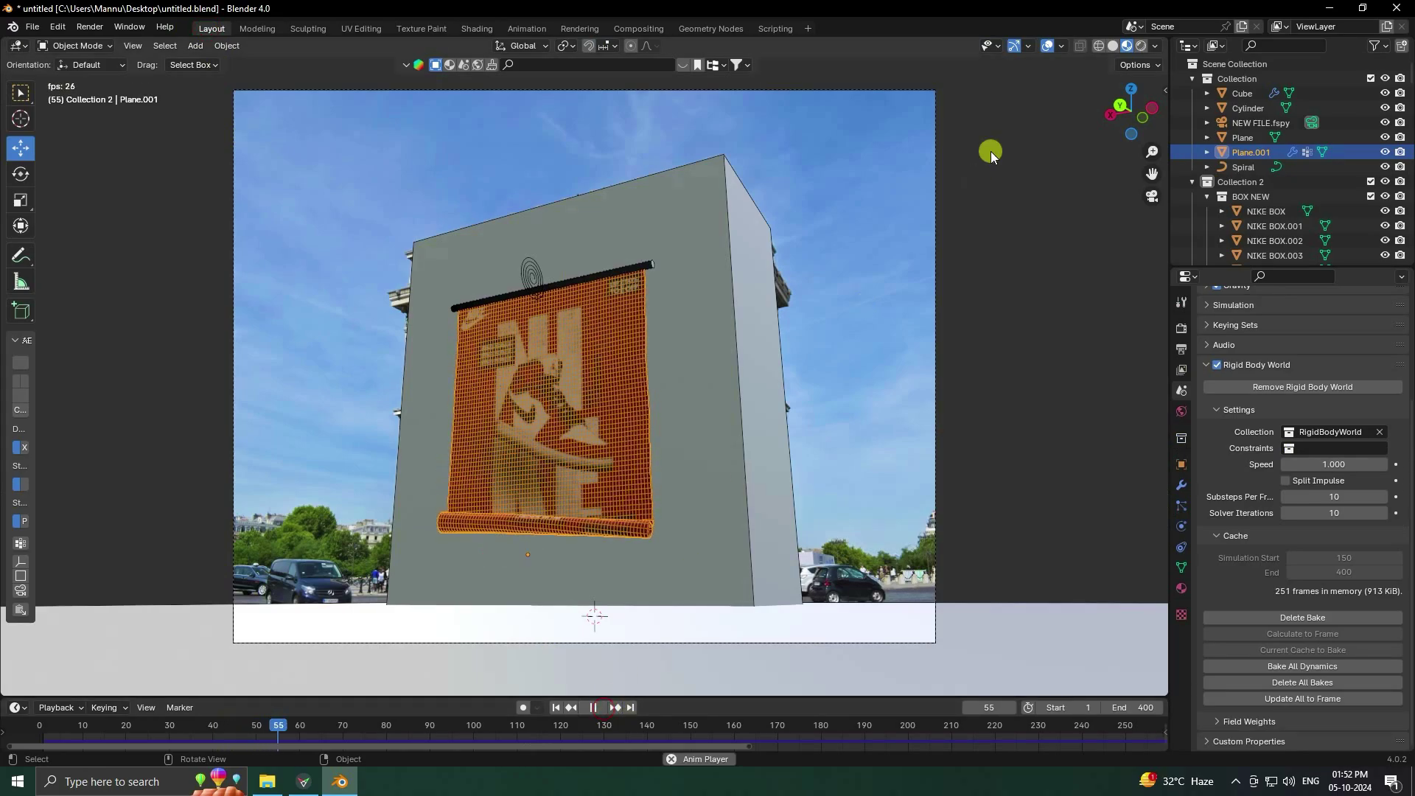
left_click(594, 707)
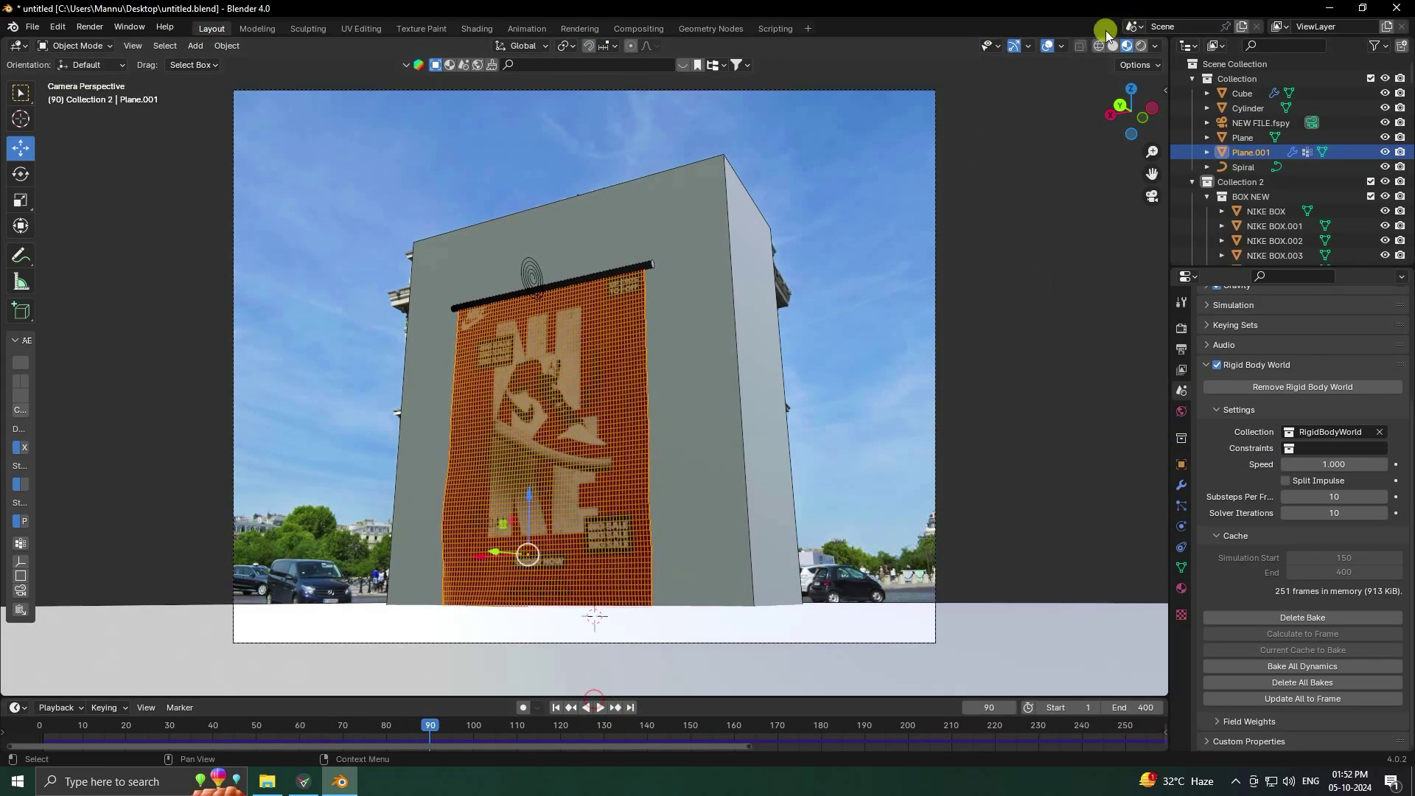
left_click(1059, 46)
left_click(969, 310)
left_click(1041, 480)
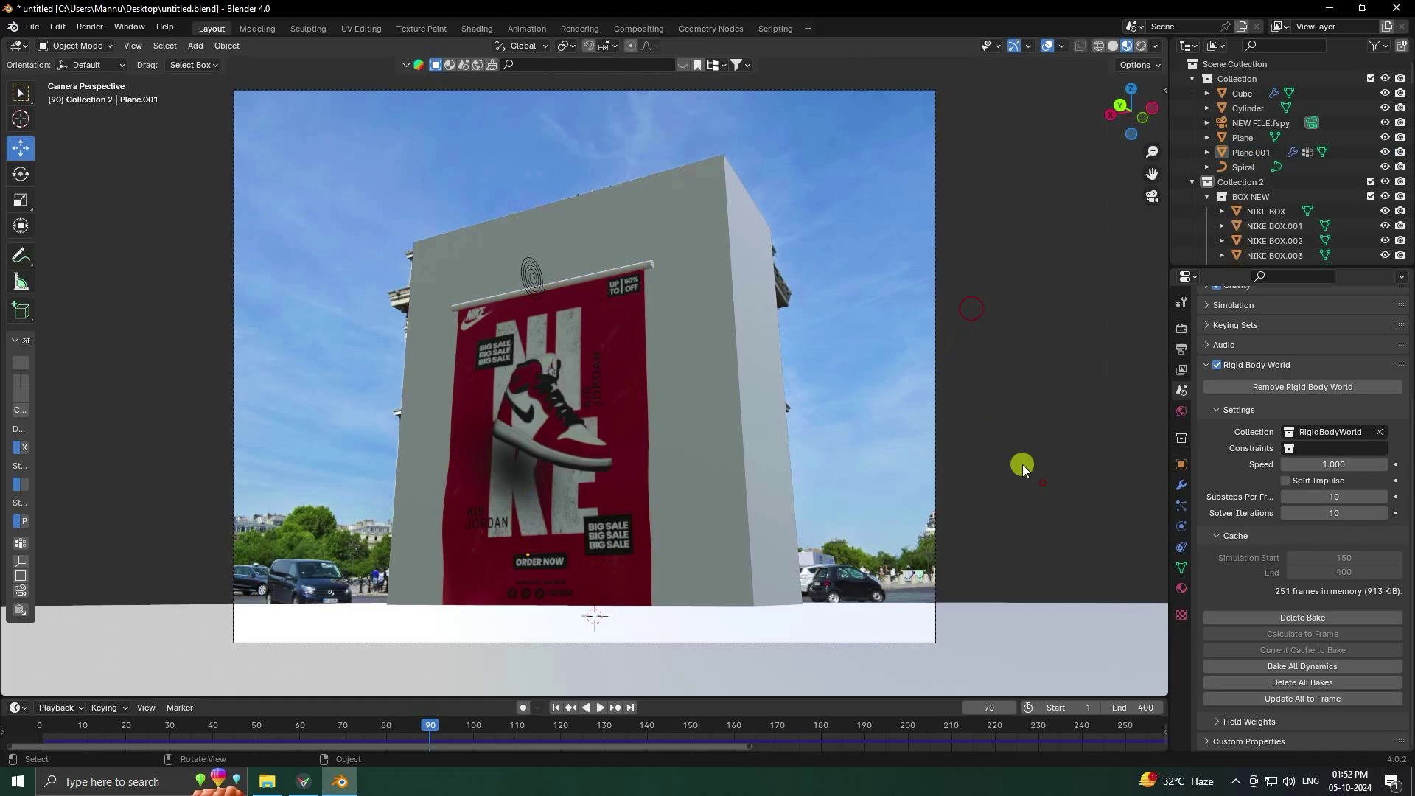
Step: Switch the viewport to rendered shading and play the whole scene from the first frame to check the banner and boxes
left_click(1141, 47)
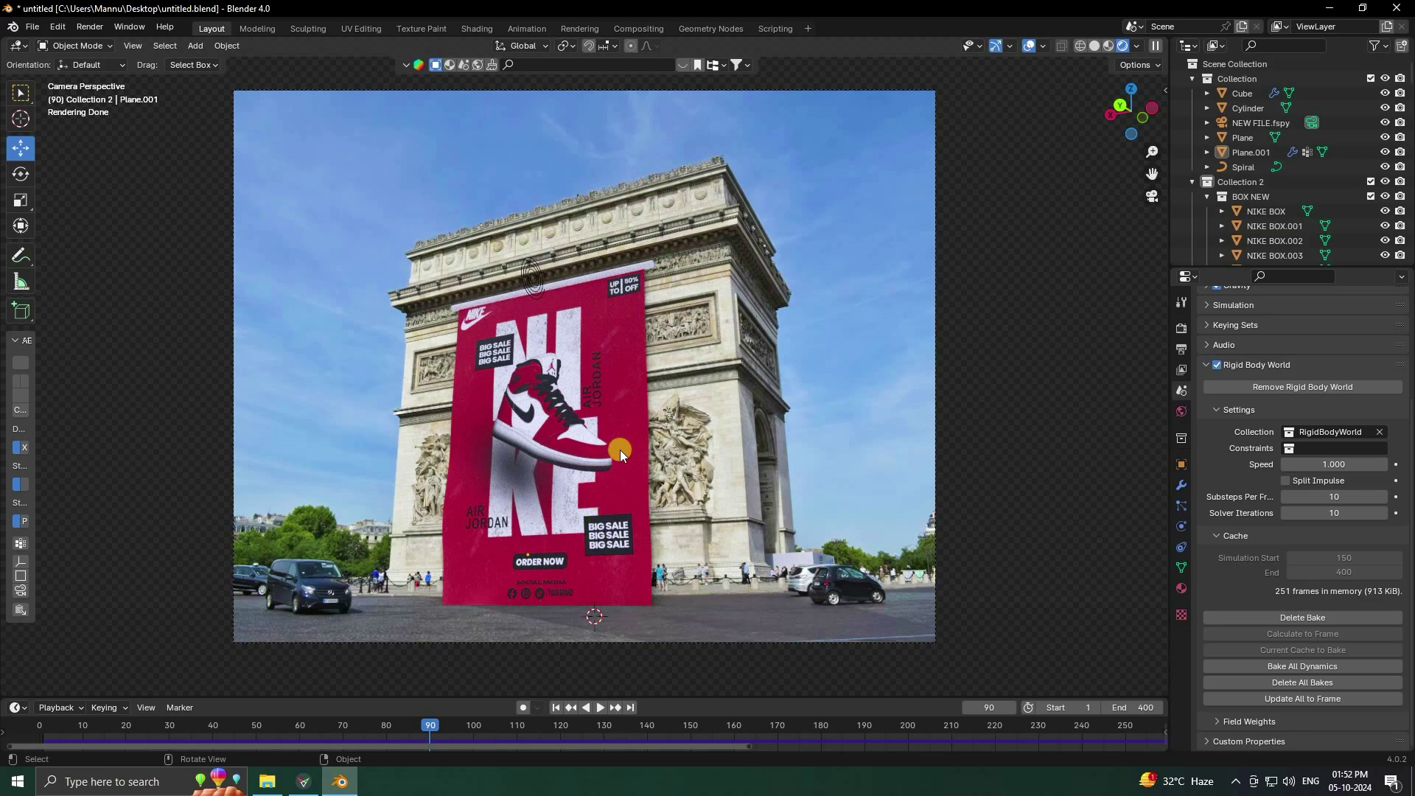
left_click(556, 708)
left_click(600, 708)
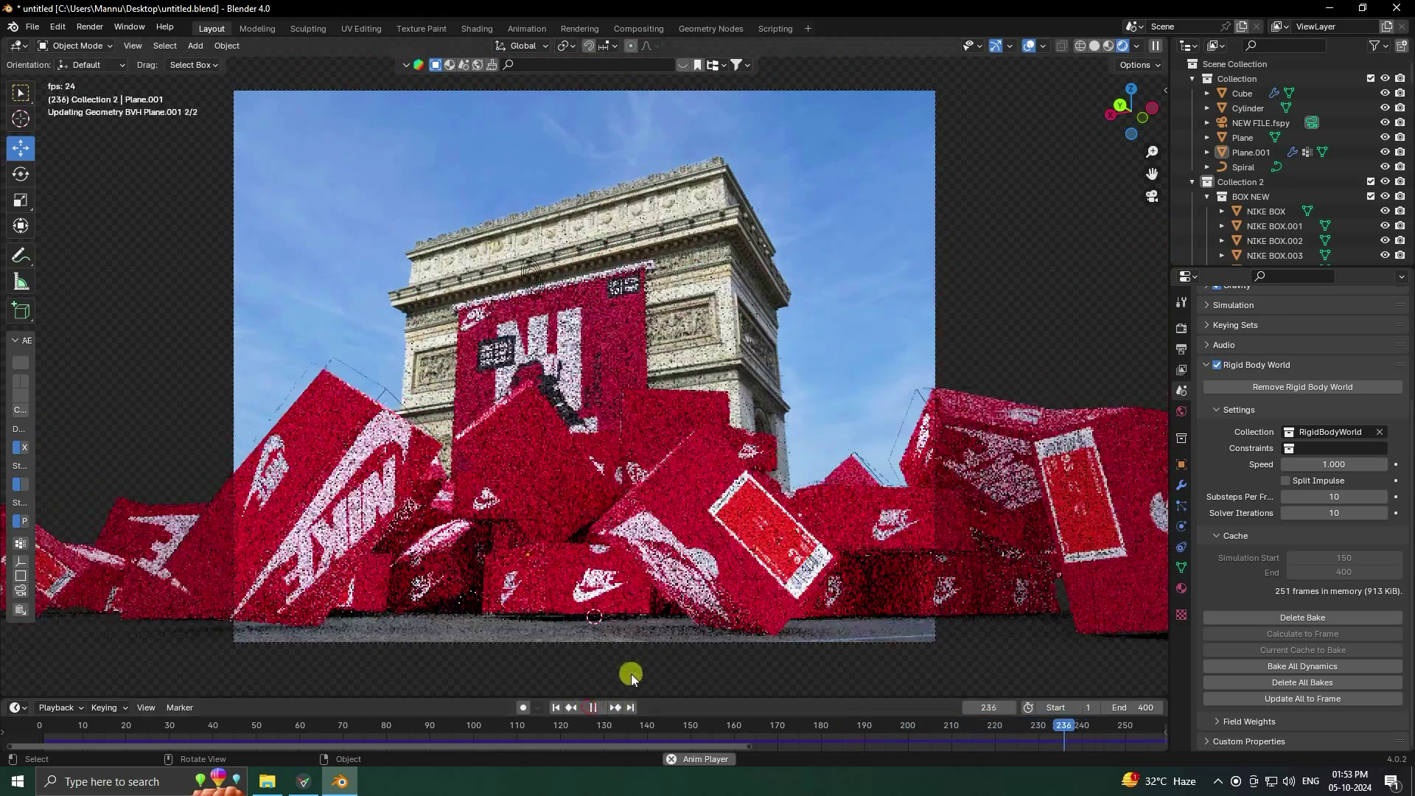
left_click(597, 708)
Step: Switch back to material preview shading and replay the falling boxes up to frame 256
left_click(1109, 47)
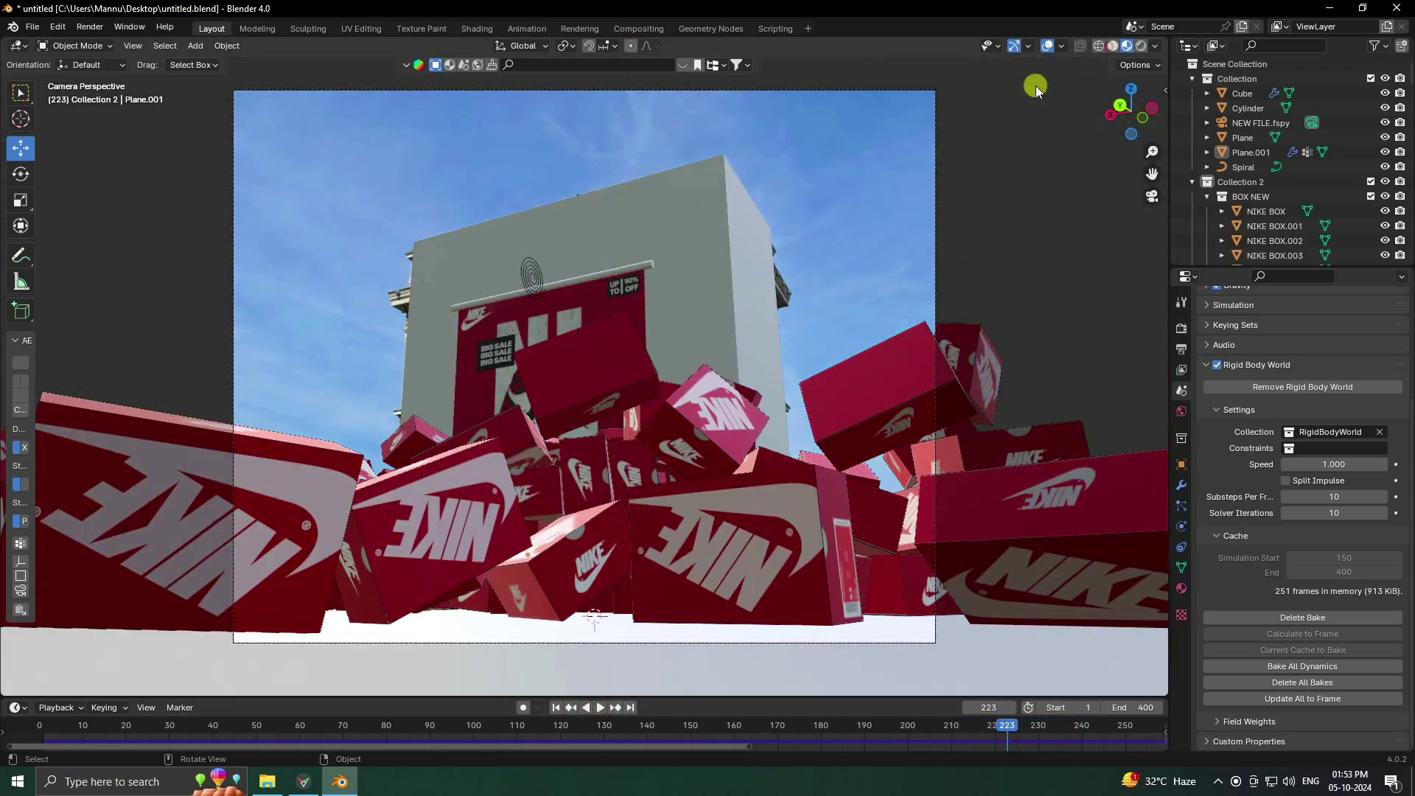
left_click(578, 706)
left_click(600, 707)
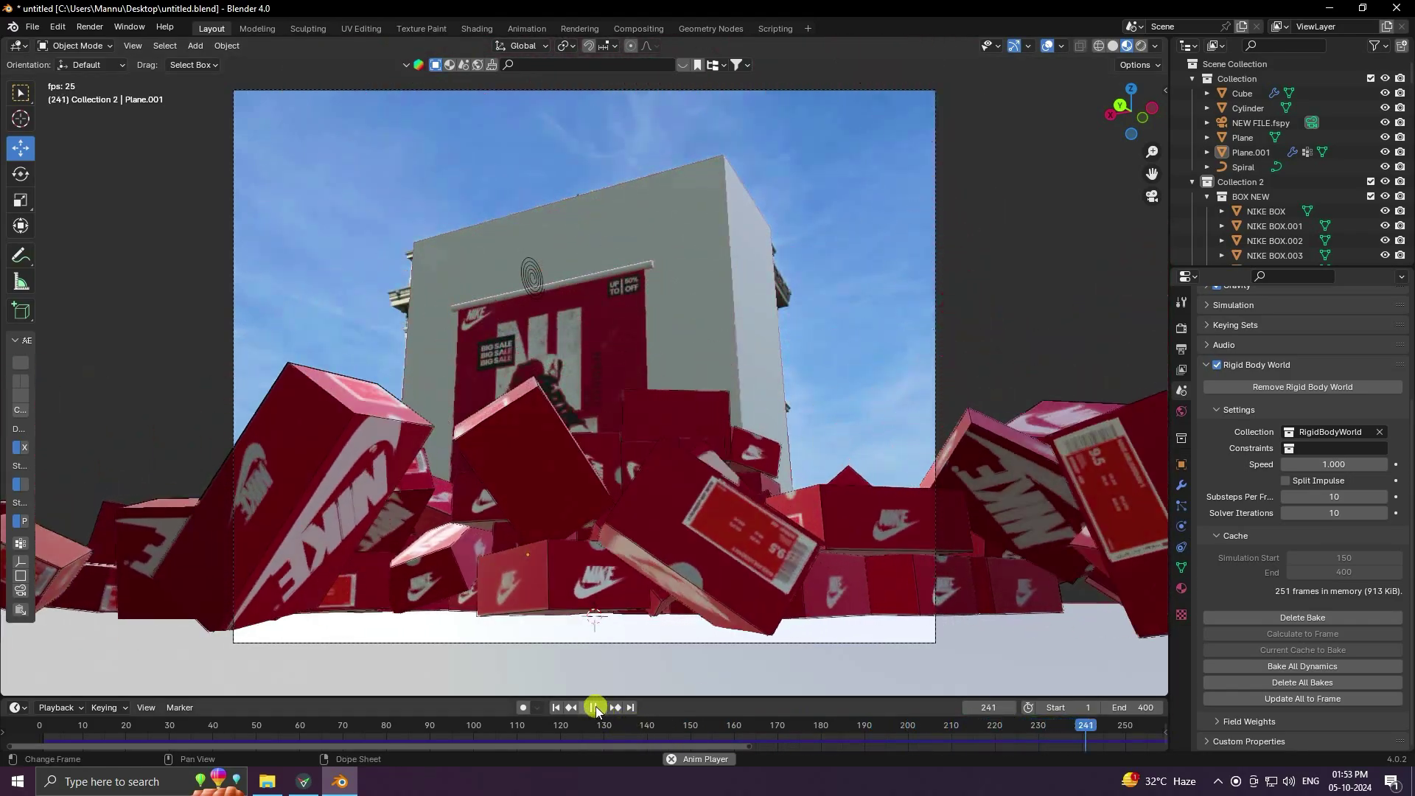
left_click(596, 706)
Step: Set the scene's output frame rate to 30 fps
left_click(1185, 344)
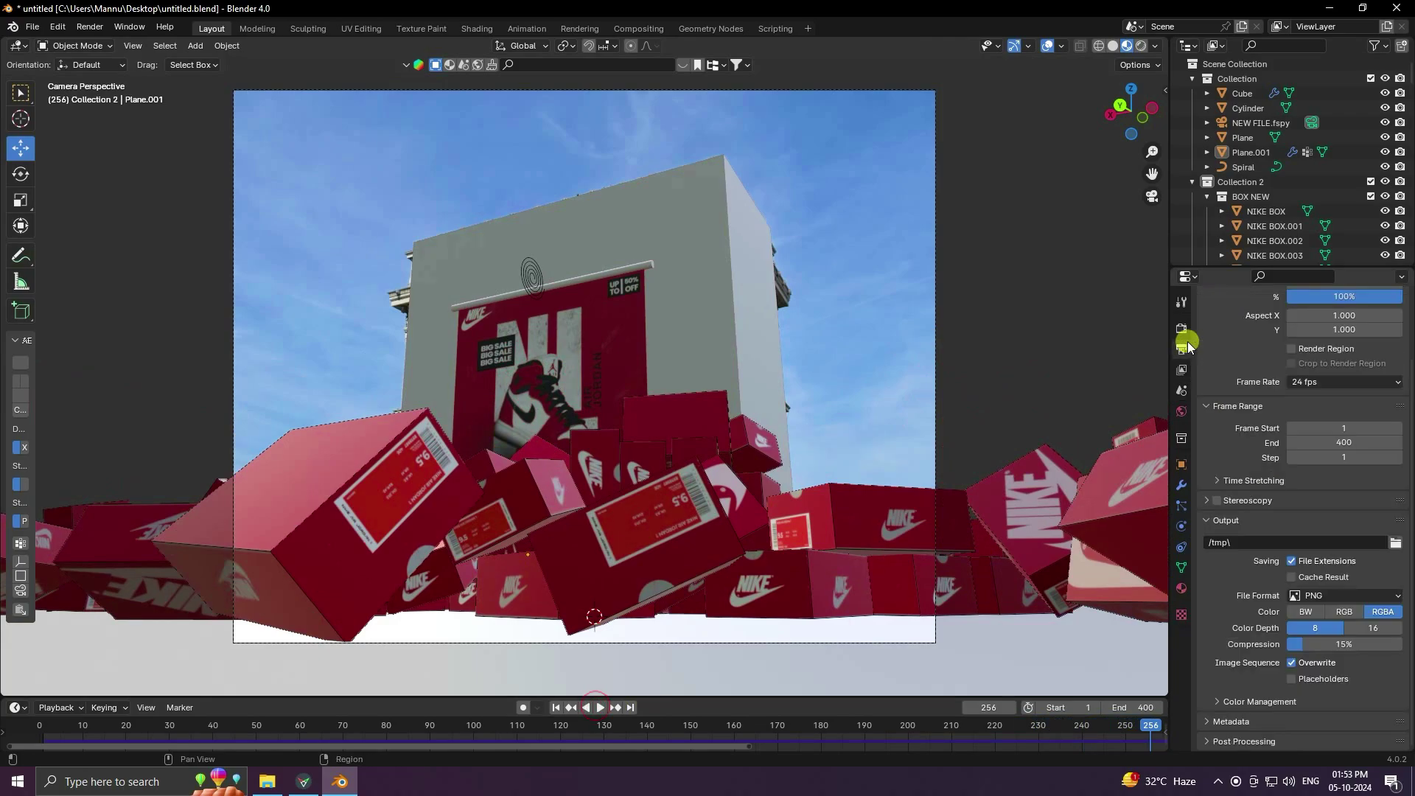
left_click(1340, 382)
left_click(1322, 454)
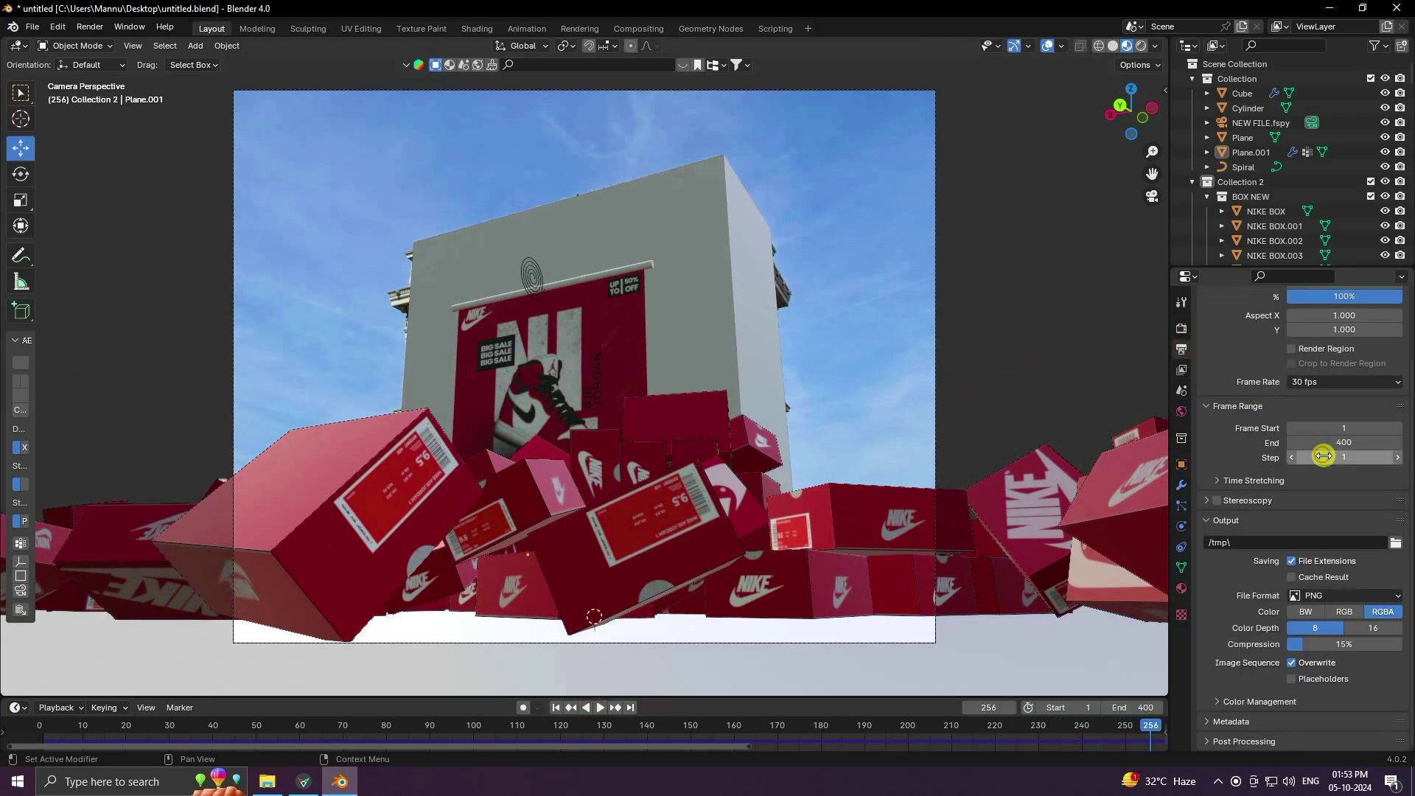
Step: Create the folder New Folder(1) on the Desktop and set it as the render output path with file name 1
left_click(1395, 542)
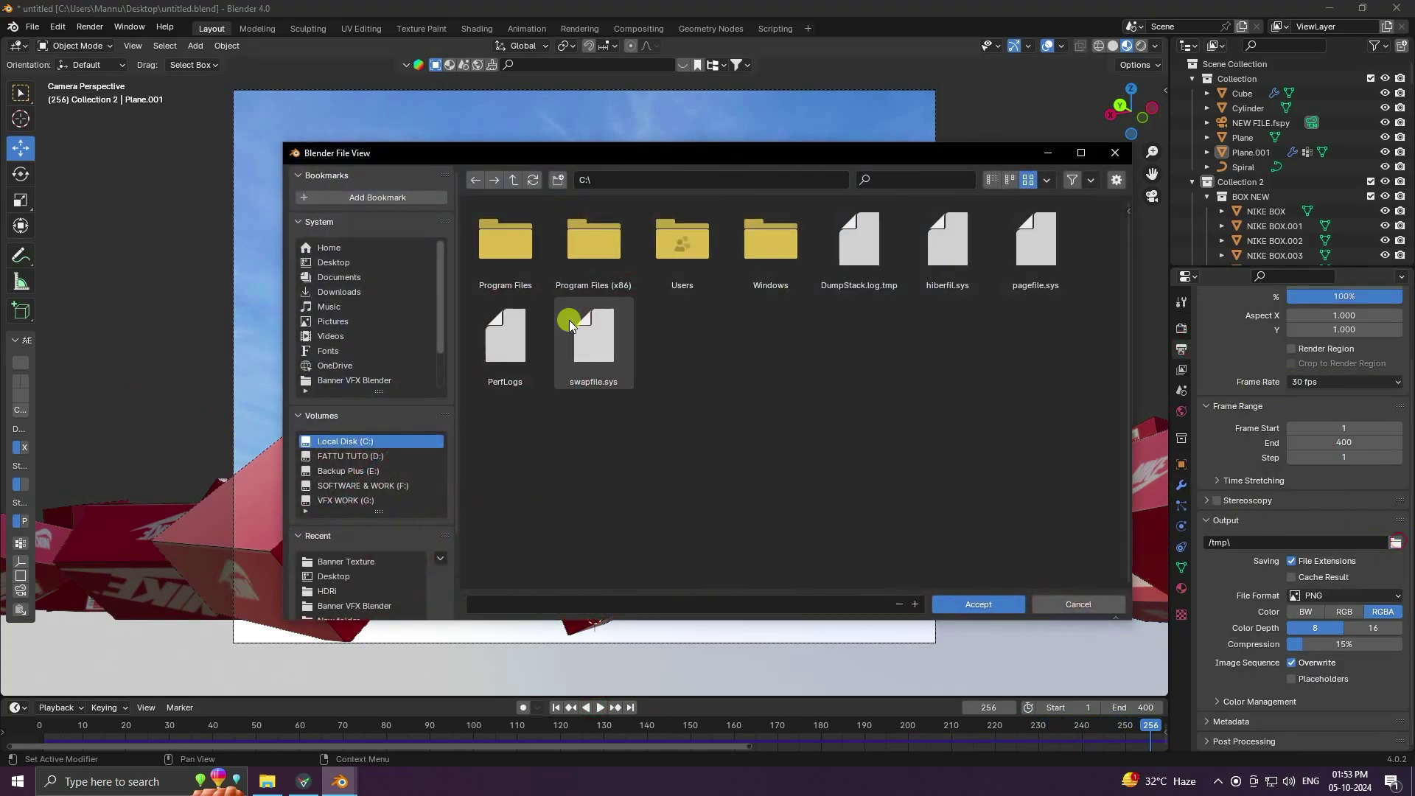
left_click(355, 264)
right_click(1024, 521)
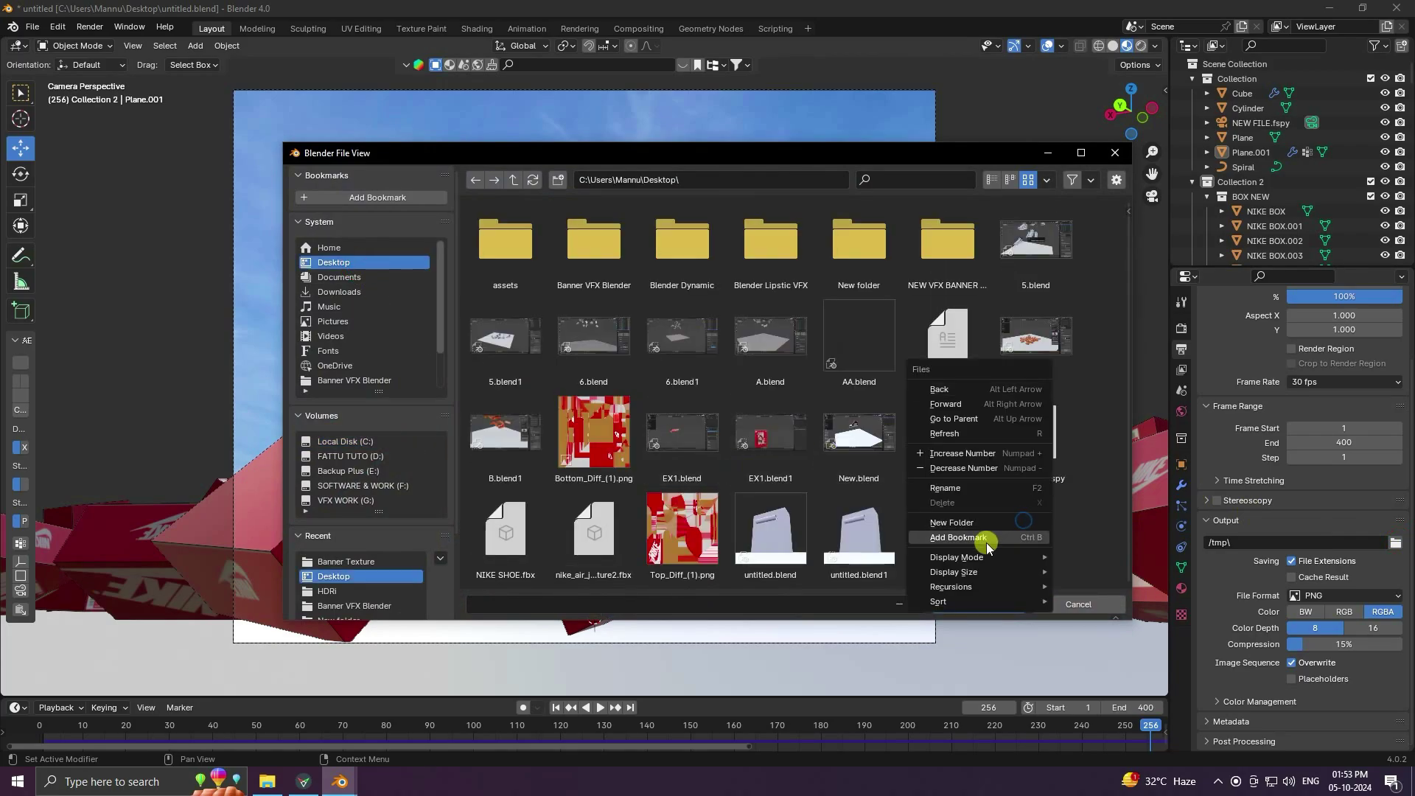
left_click(971, 522)
left_click(973, 524)
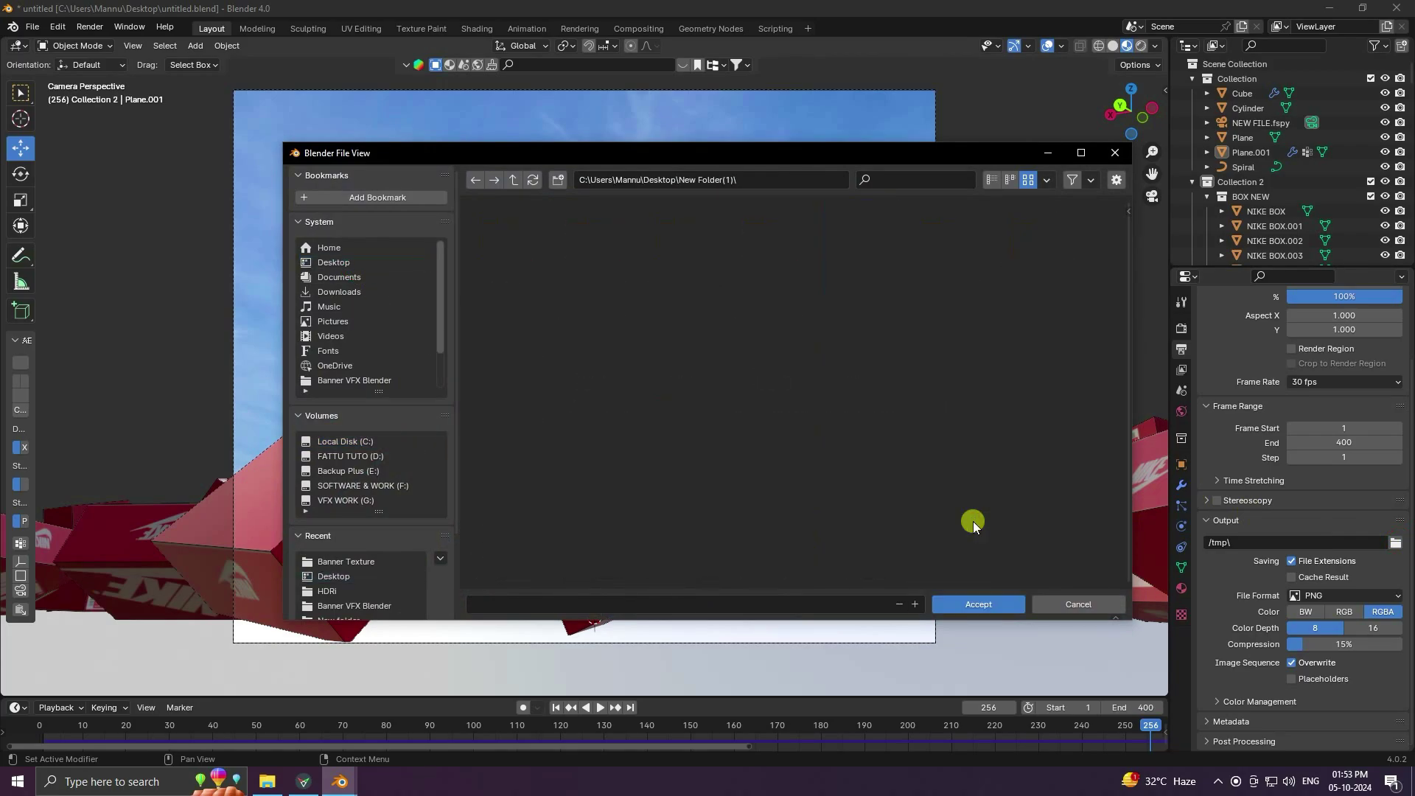
left_click(784, 605)
left_click(979, 604)
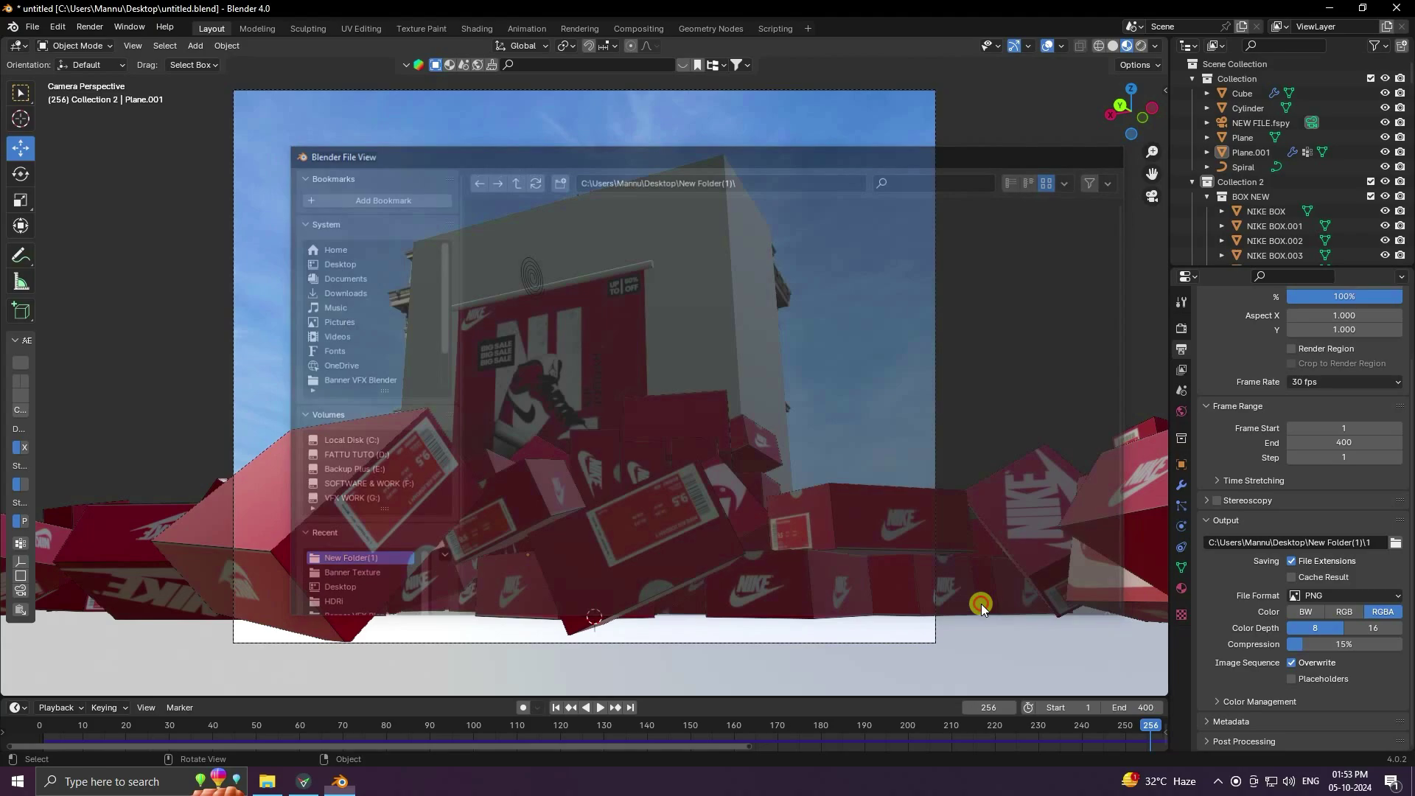
Step: Render frame 256 as a still image with Cycles, inspect the banner and boxes up close, and close the render window
left_click(1182, 329)
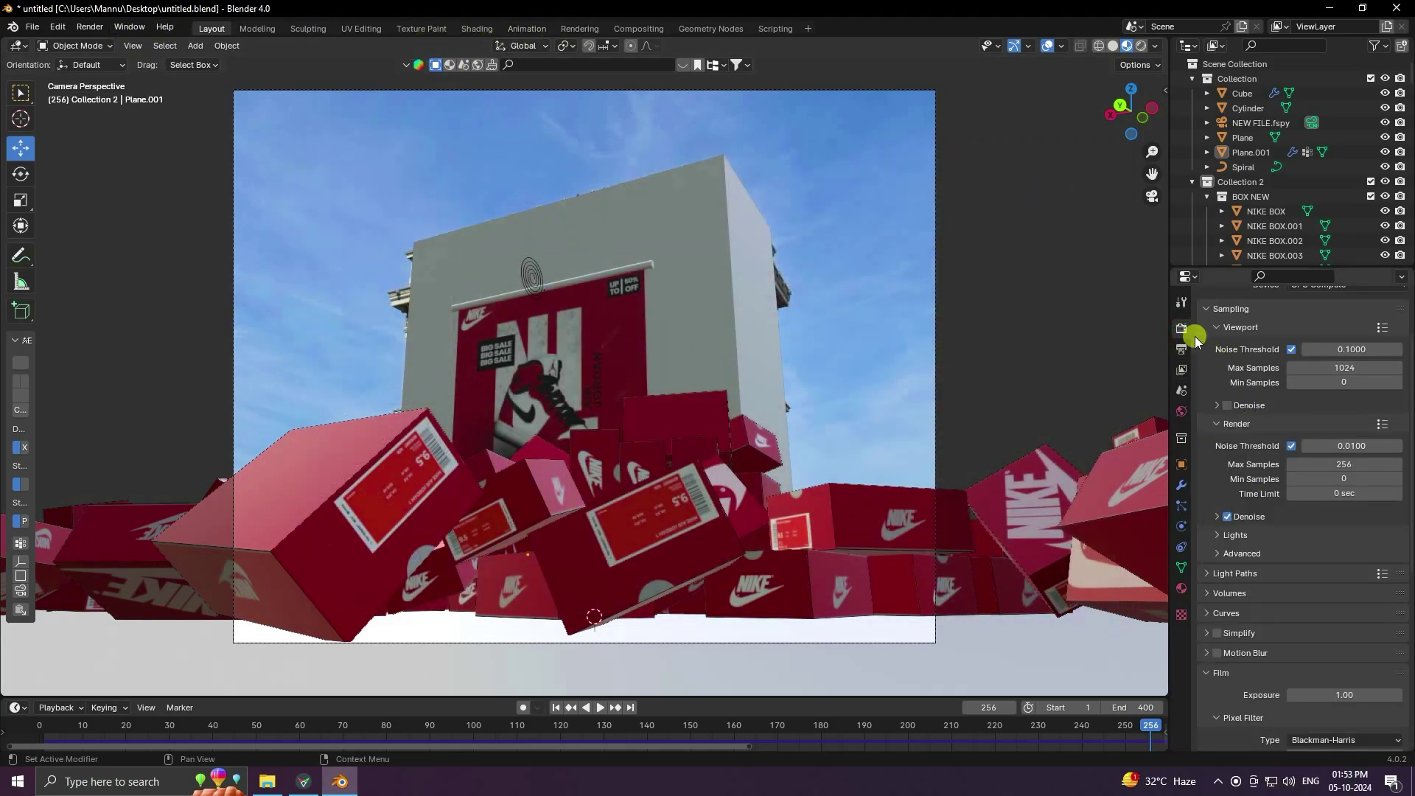
scroll(1289, 452, "up", 3)
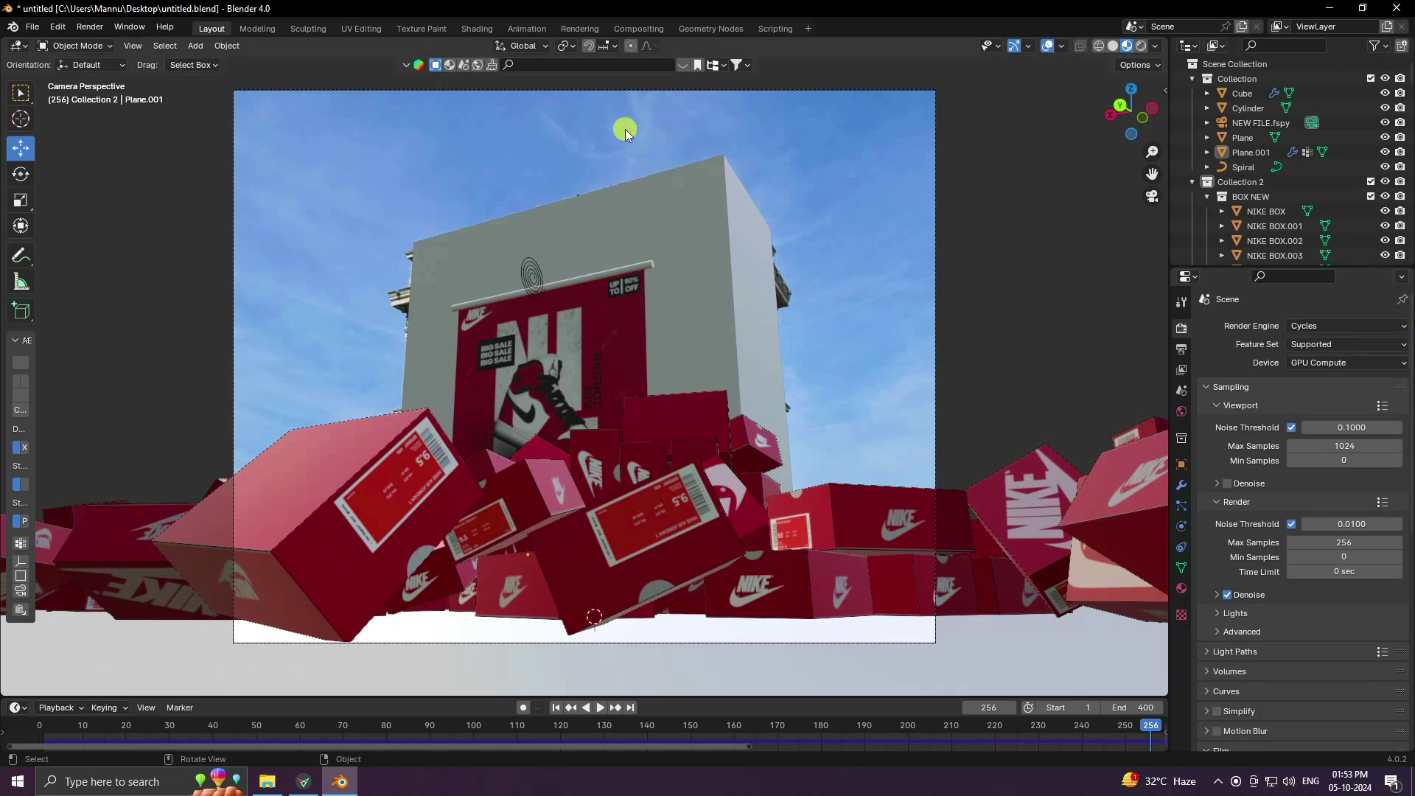
left_click(81, 26)
left_click(110, 45)
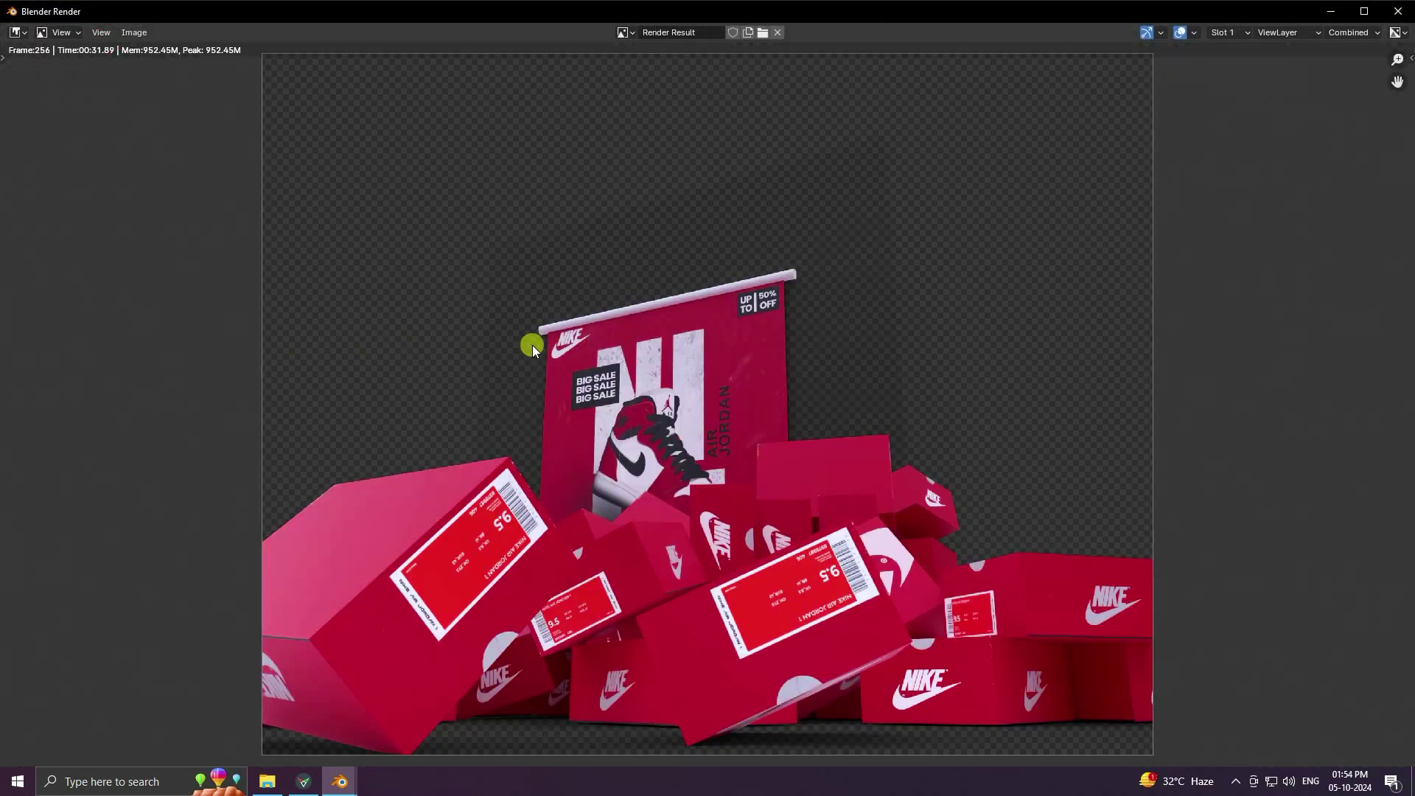
scroll(533, 345, "up", 1)
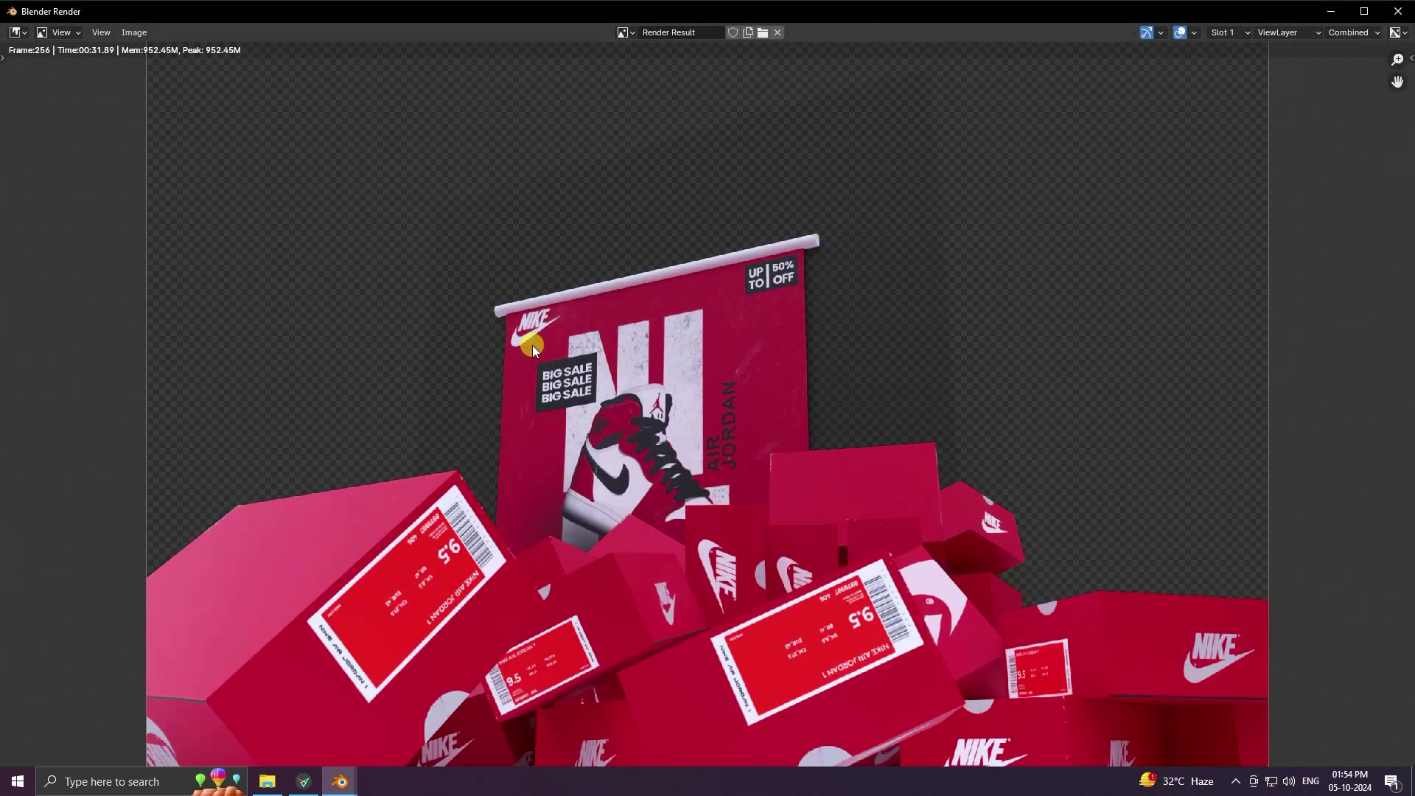
left_click(1397, 11)
Step: Enable nodes in the Compositing workspace and move the Composite node away from Render Layers to make room between them
left_click(639, 28)
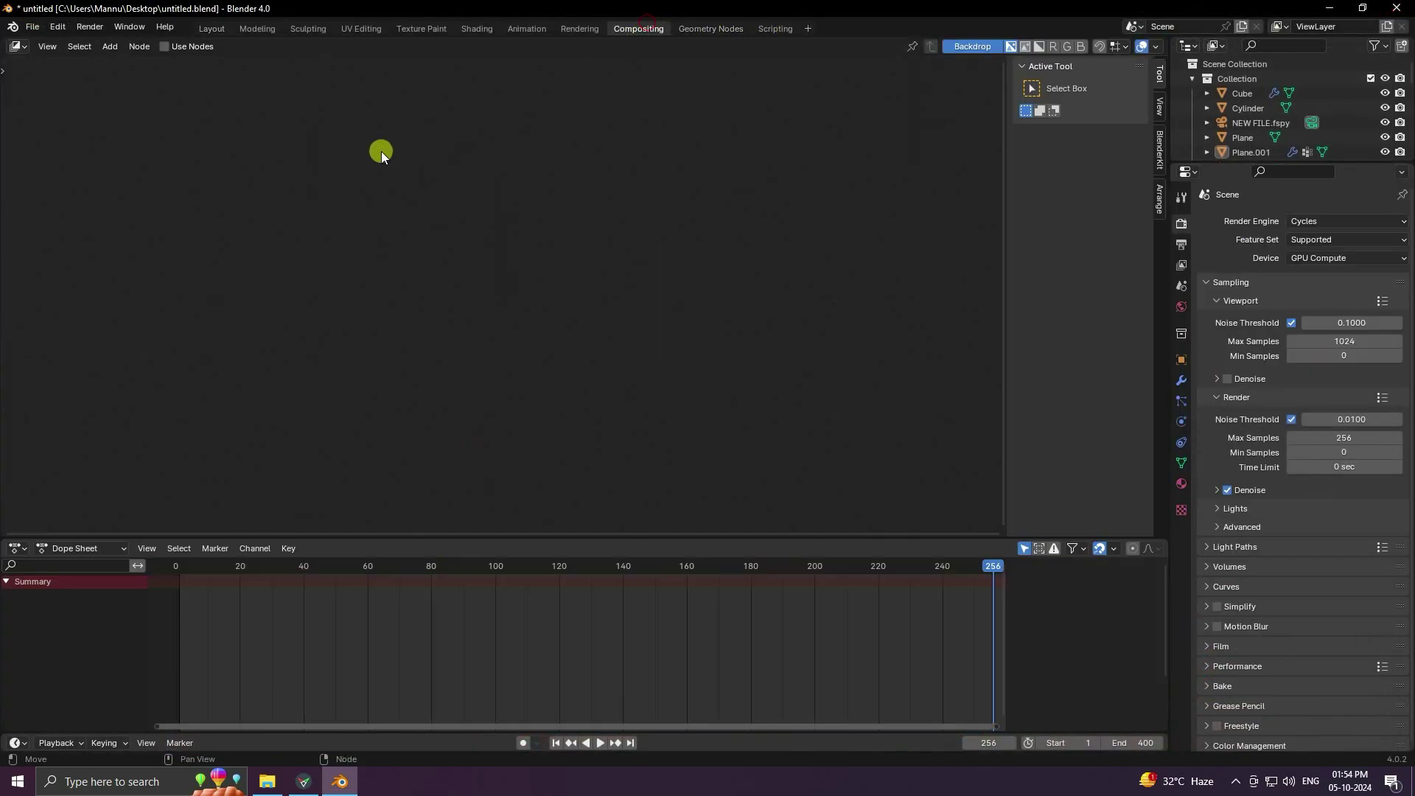
left_click(163, 46)
middle_click_drag(575, 373, 569, 384)
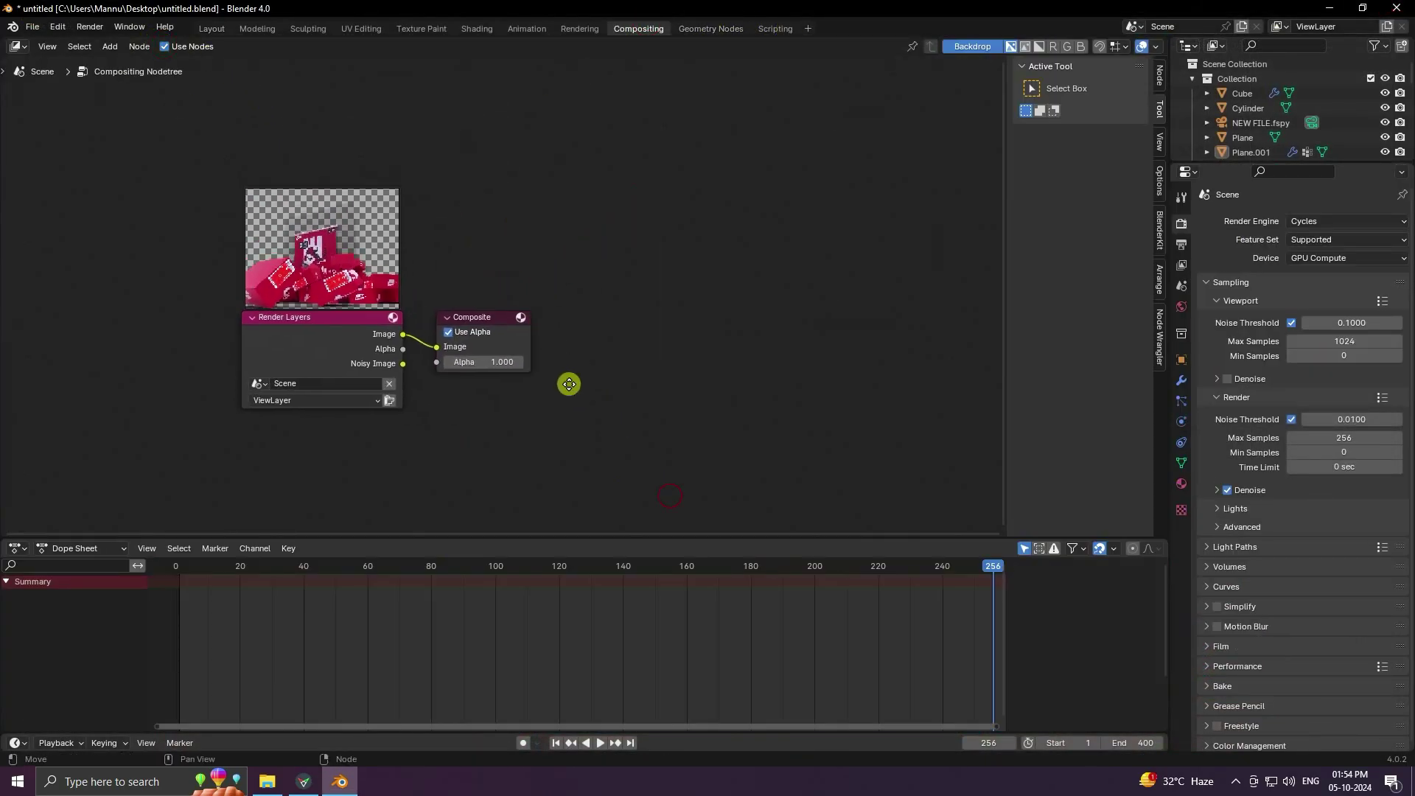
left_click_drag(497, 329, 705, 359)
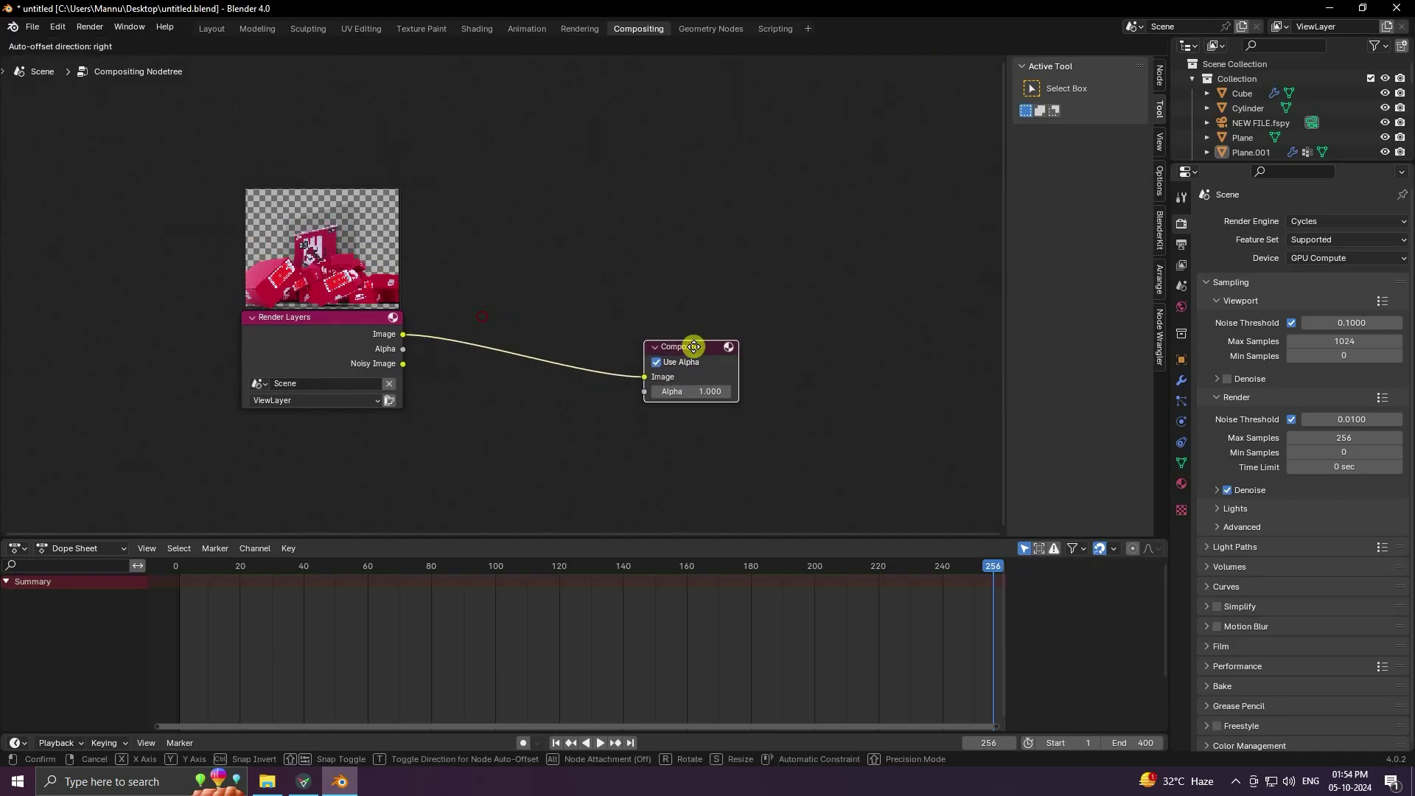
Step: Insert an Alpha Over node between Render Layers and Composite, with the render feeding its second Image input
key("shift+a")
type("alpha")
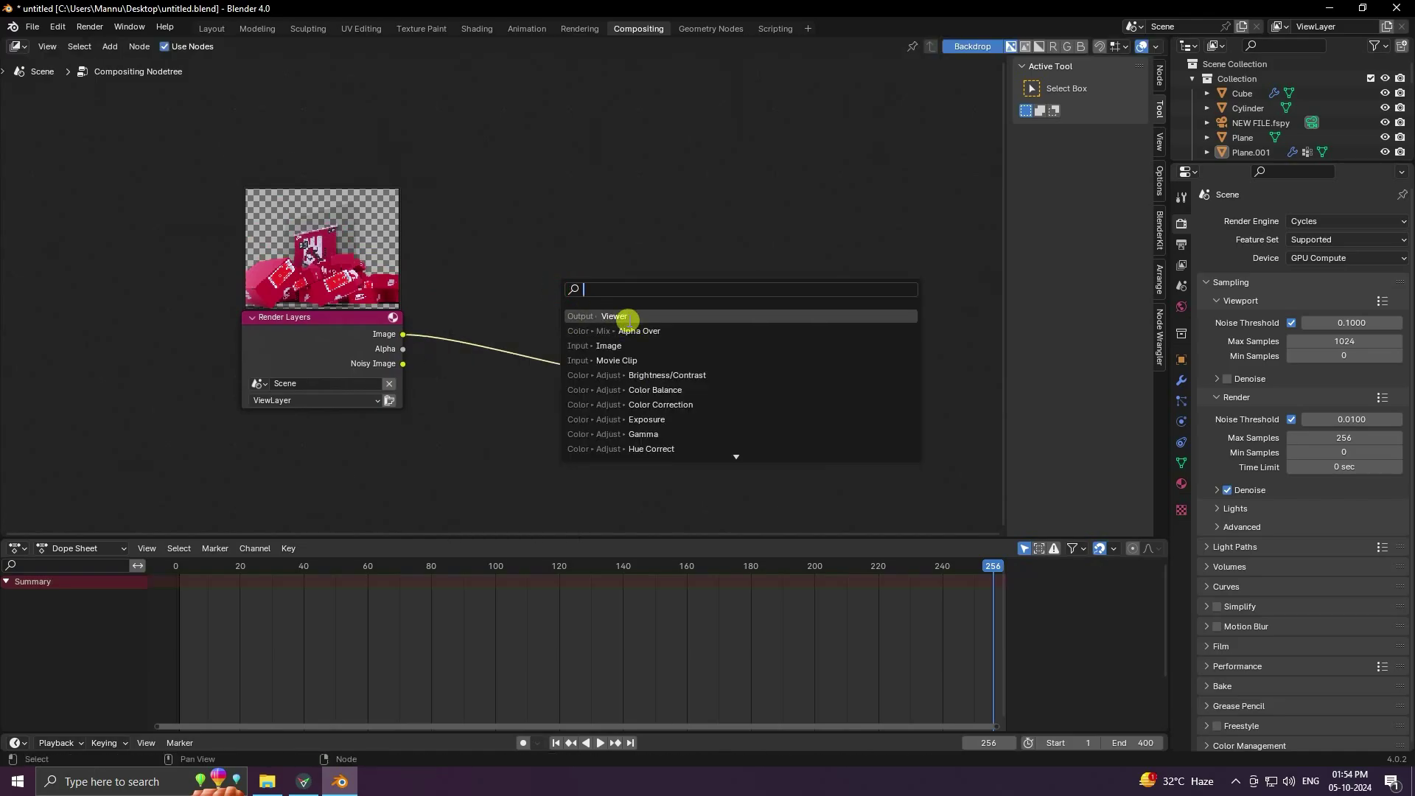
left_click(635, 325)
left_click(541, 327)
left_click_drag(541, 327, 506, 327)
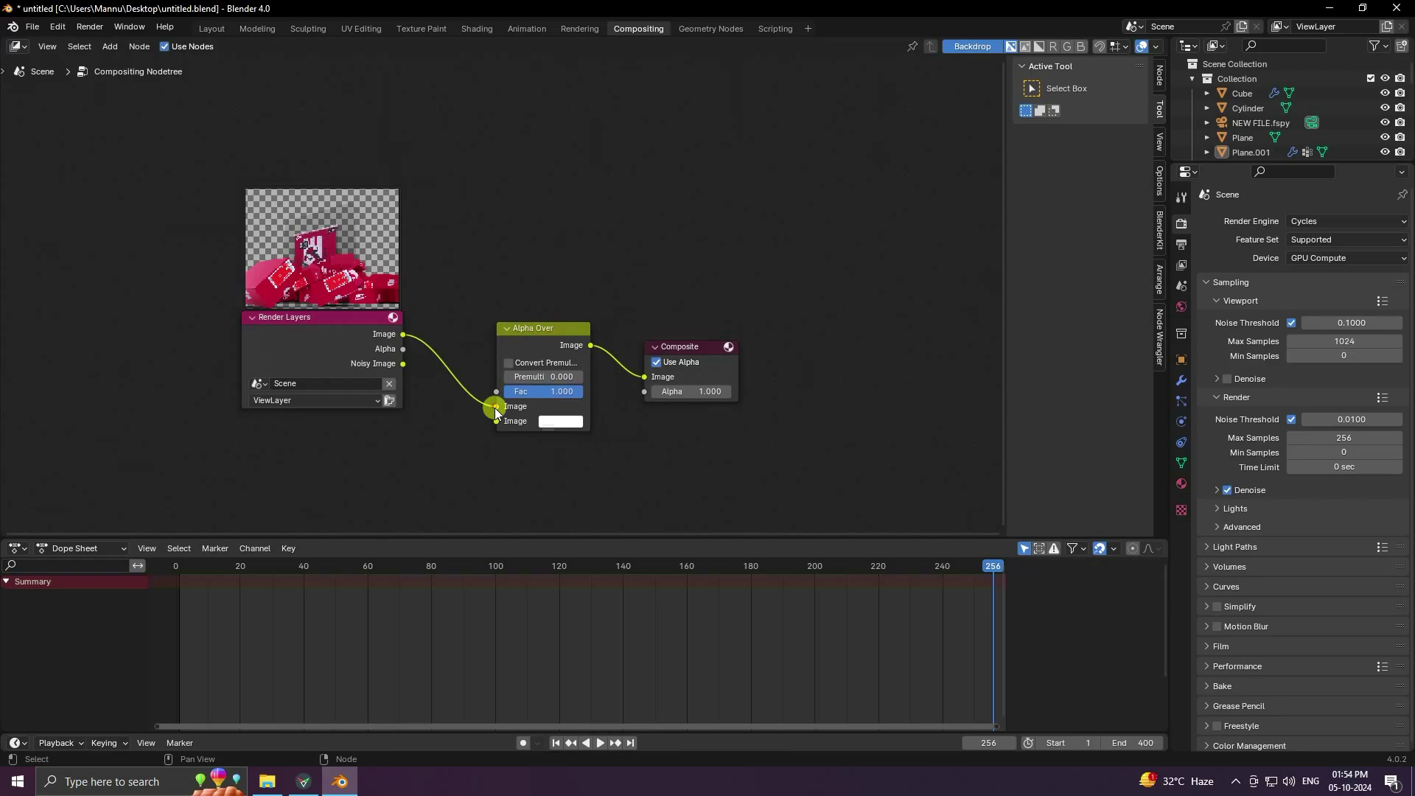
left_click_drag(495, 406, 496, 421)
Step: Add an Image node above Render Layers and load the triumphal arch photo from the Banner VFX Blender folder
key("shift+a")
left_click(489, 277)
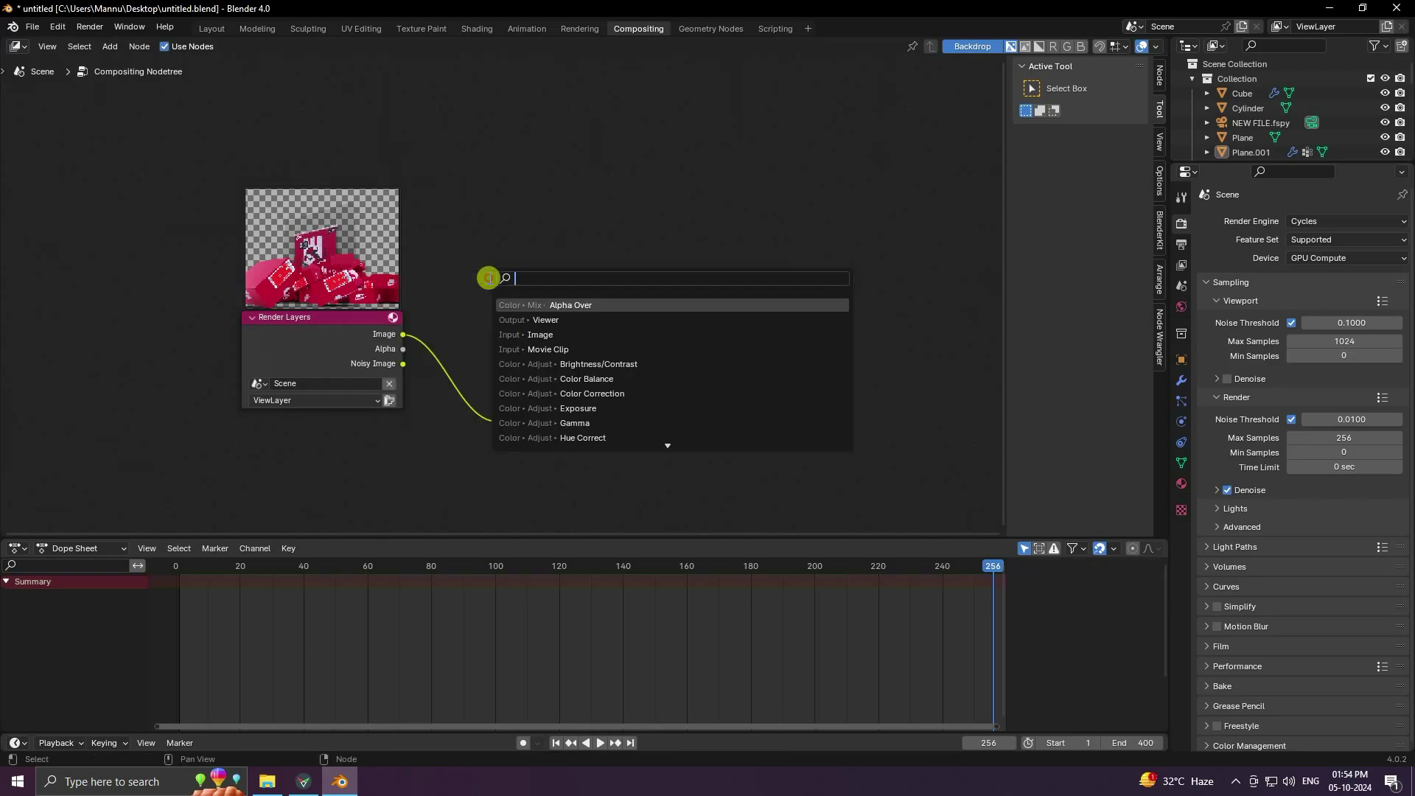
left_click(541, 335)
left_click(315, 148)
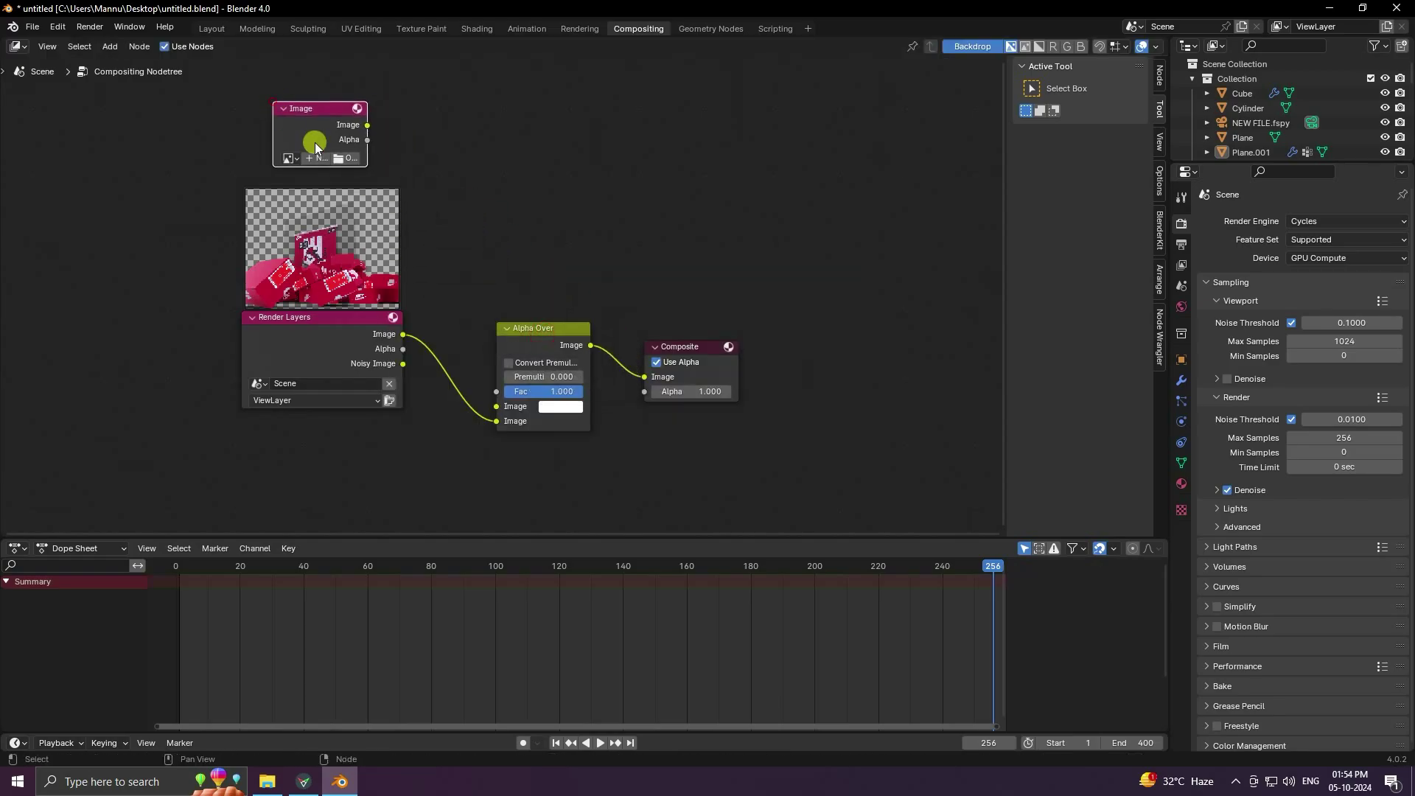
left_click(340, 158)
left_click(329, 248)
left_click(333, 262)
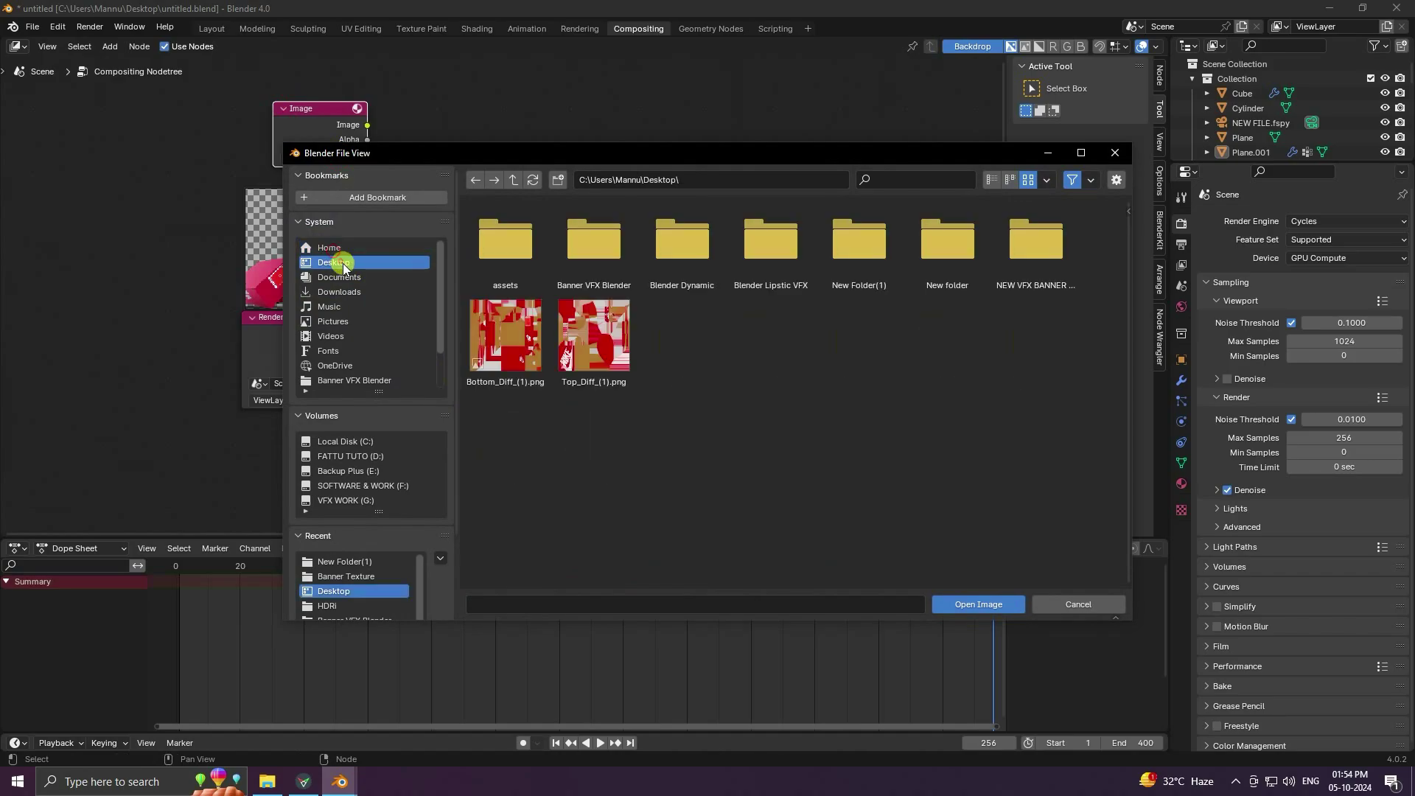
double_click(570, 267)
left_click(1036, 247)
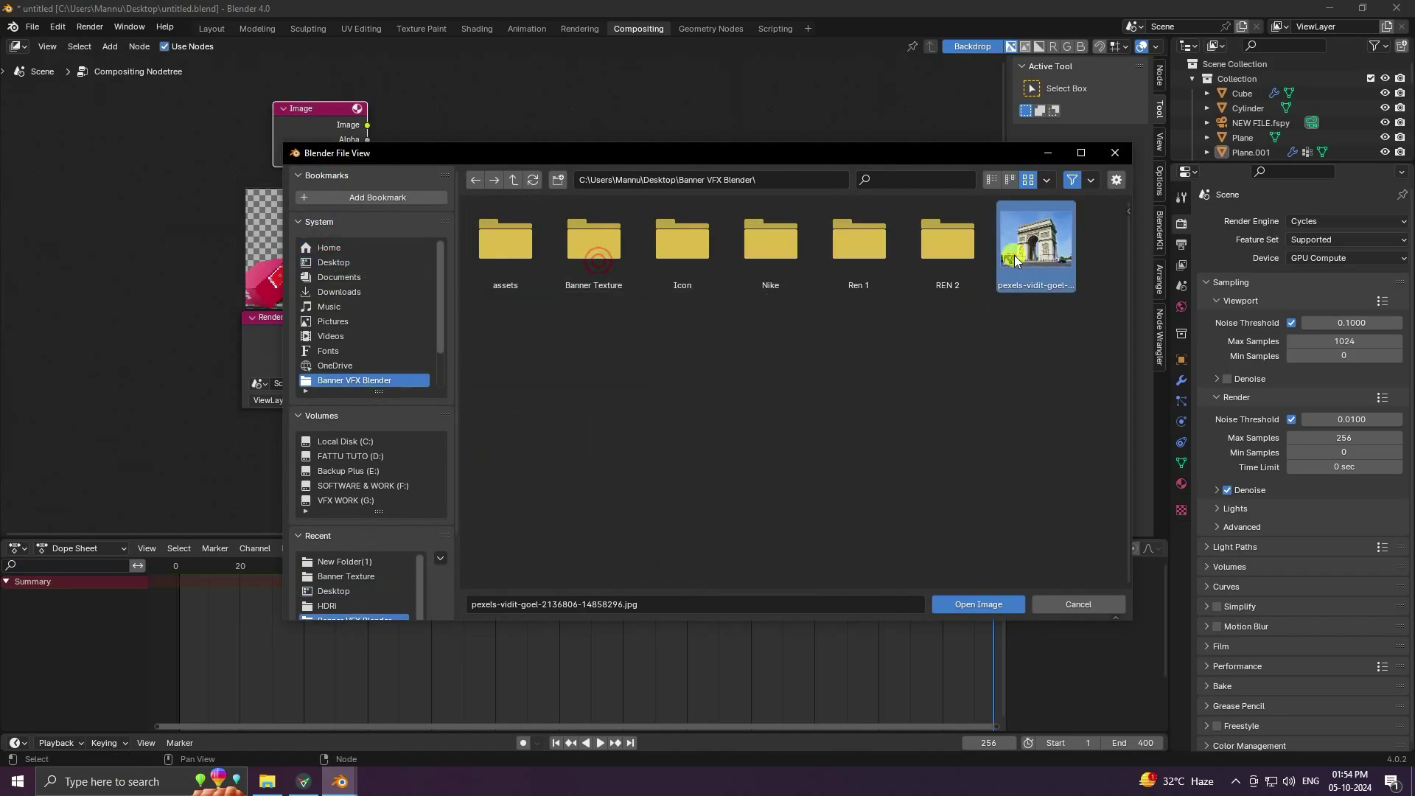
left_click(978, 605)
Step: Add a Viewer node below Composite and connect the Alpha Over image output to it
key("shift+a")
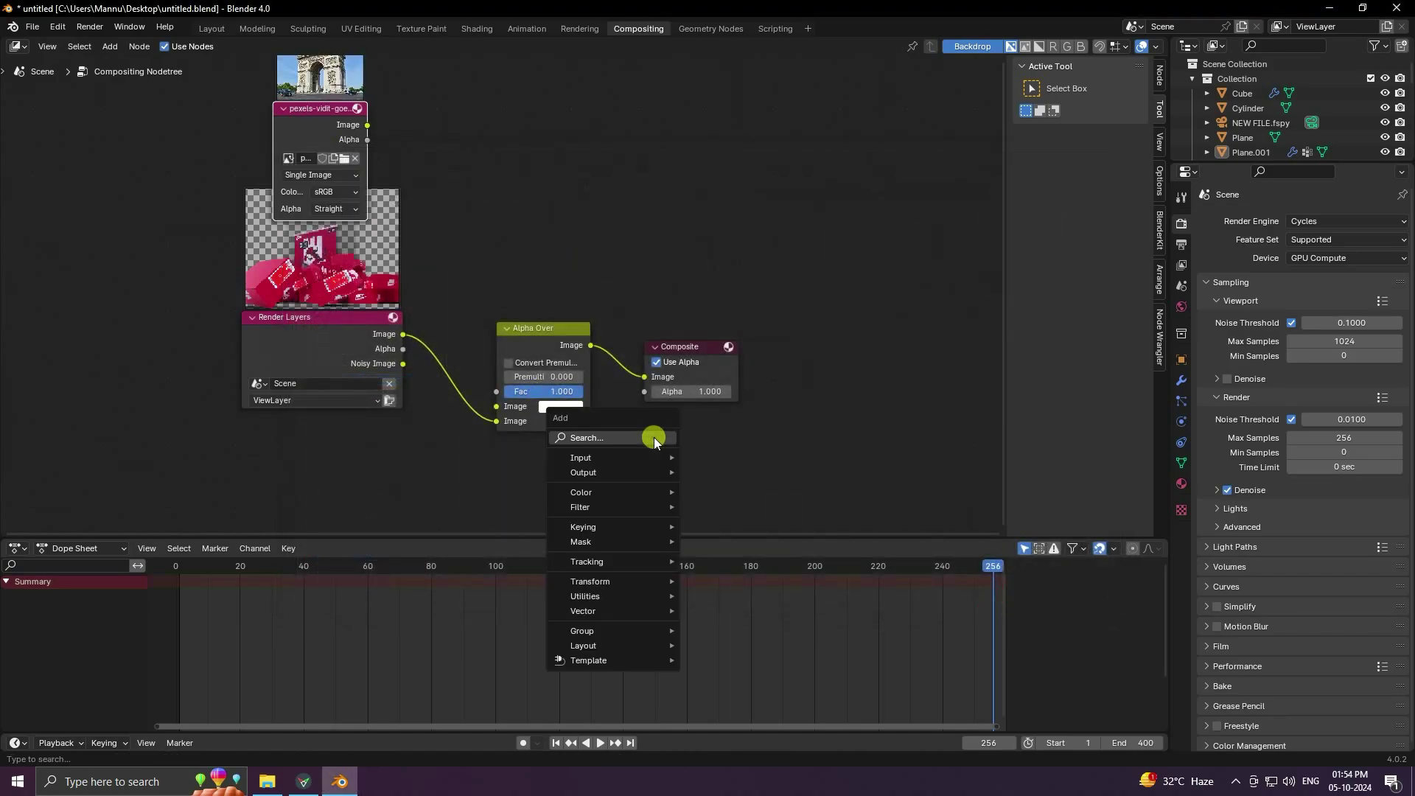
type("v")
left_click(710, 496)
left_click(650, 432)
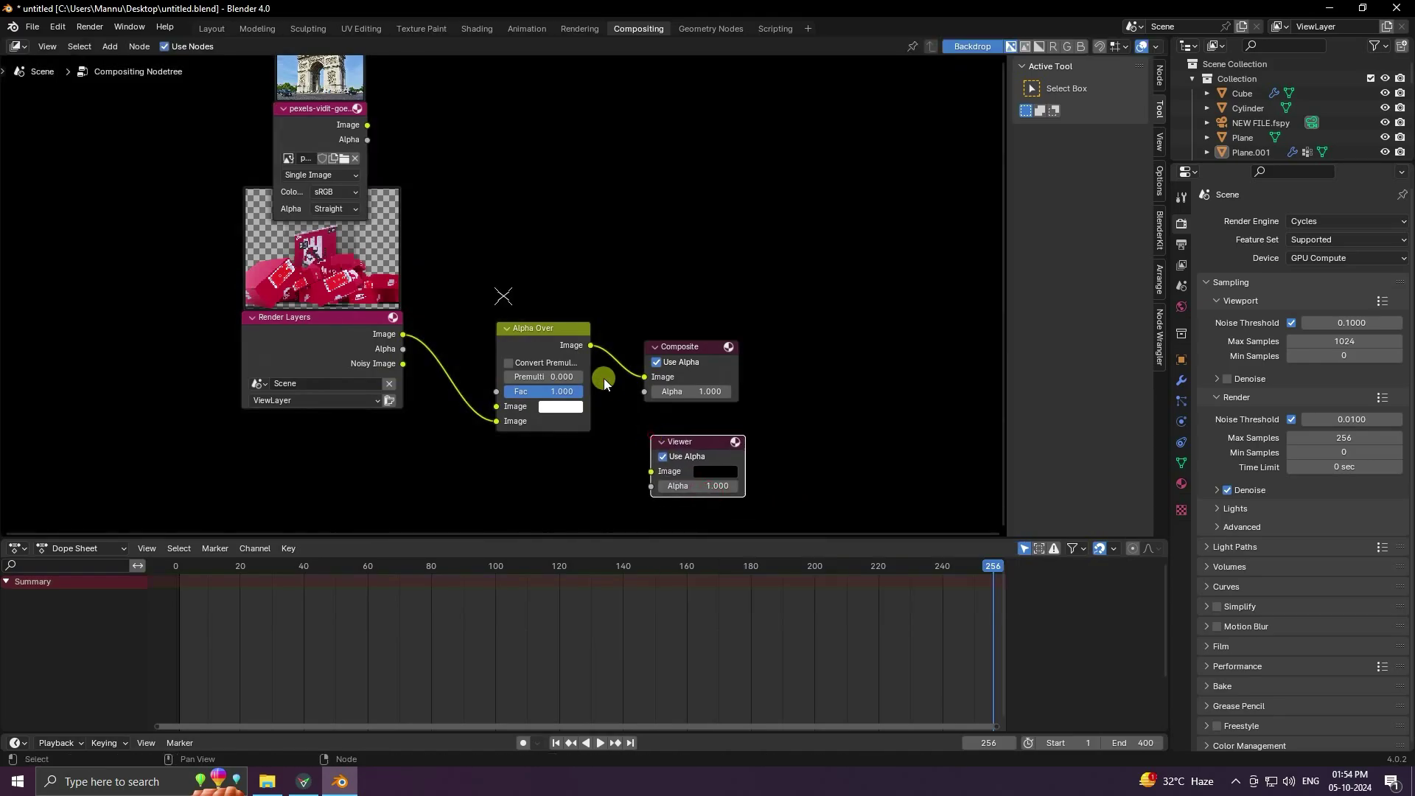
left_click_drag(588, 350, 651, 440)
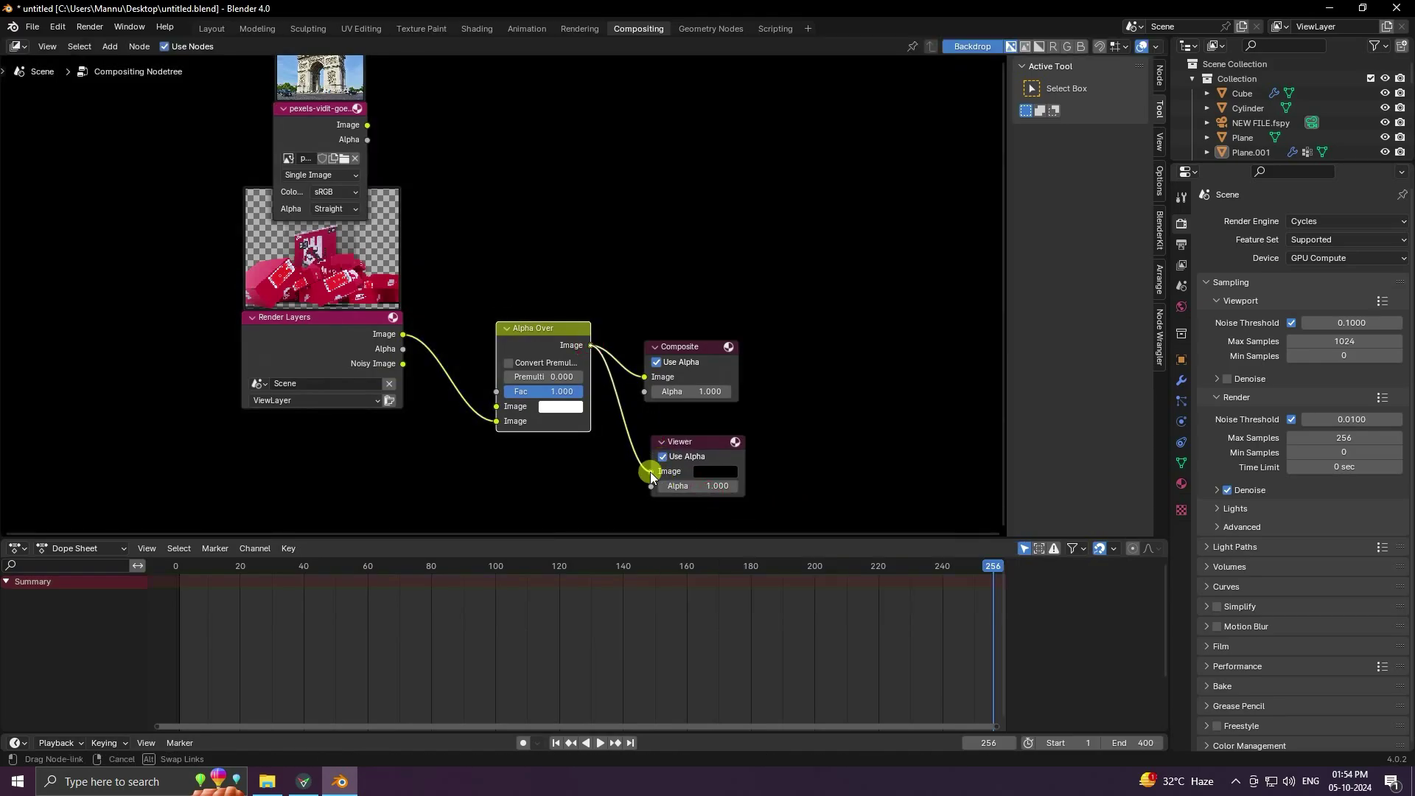
left_click_drag(556, 465, 557, 464)
Step: Connect the arch photo to Alpha Over's first Image input and shrink the backdrop to check the whole composite
left_click_drag(368, 127, 497, 407)
scroll(612, 250, "down", 2)
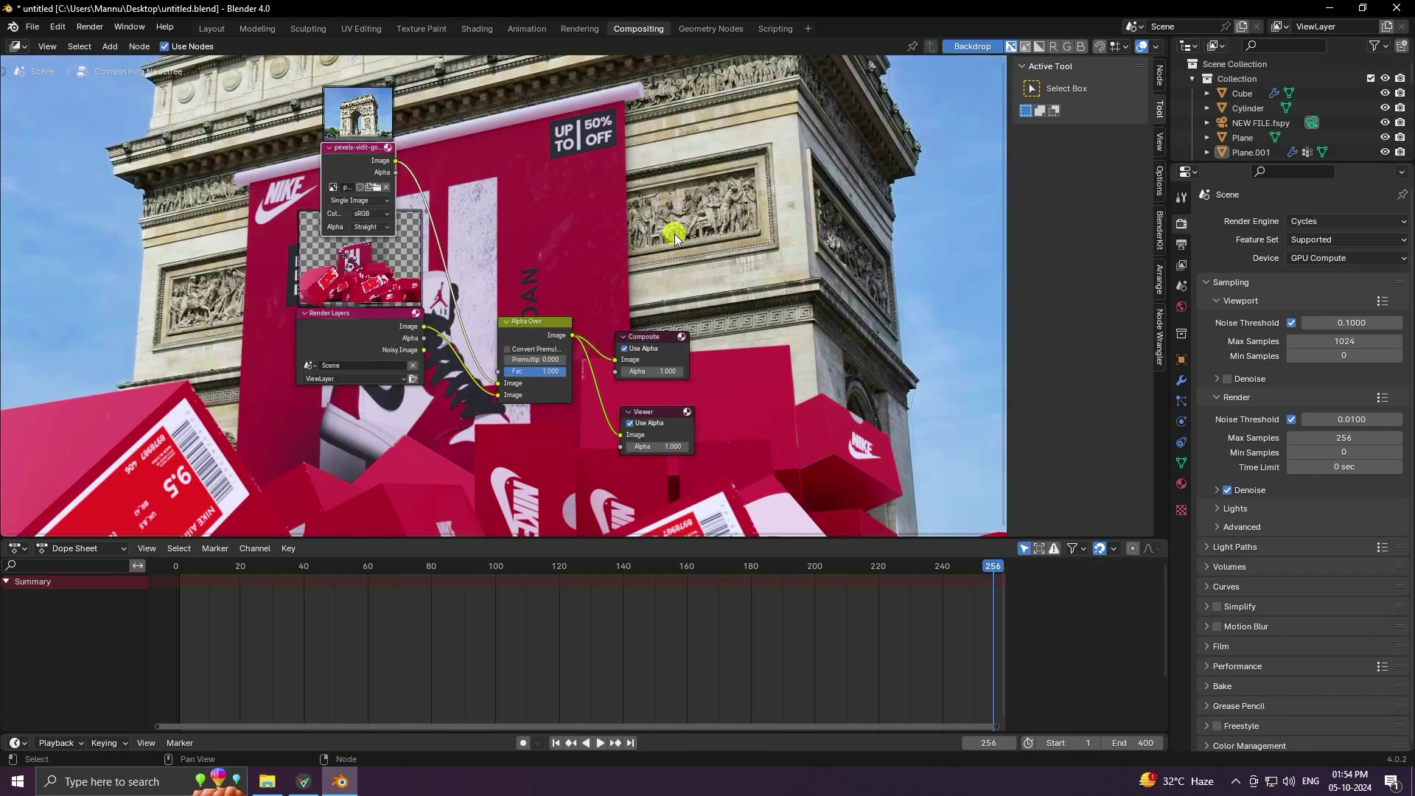
key("v")
key("v")
key("v")
key("v")
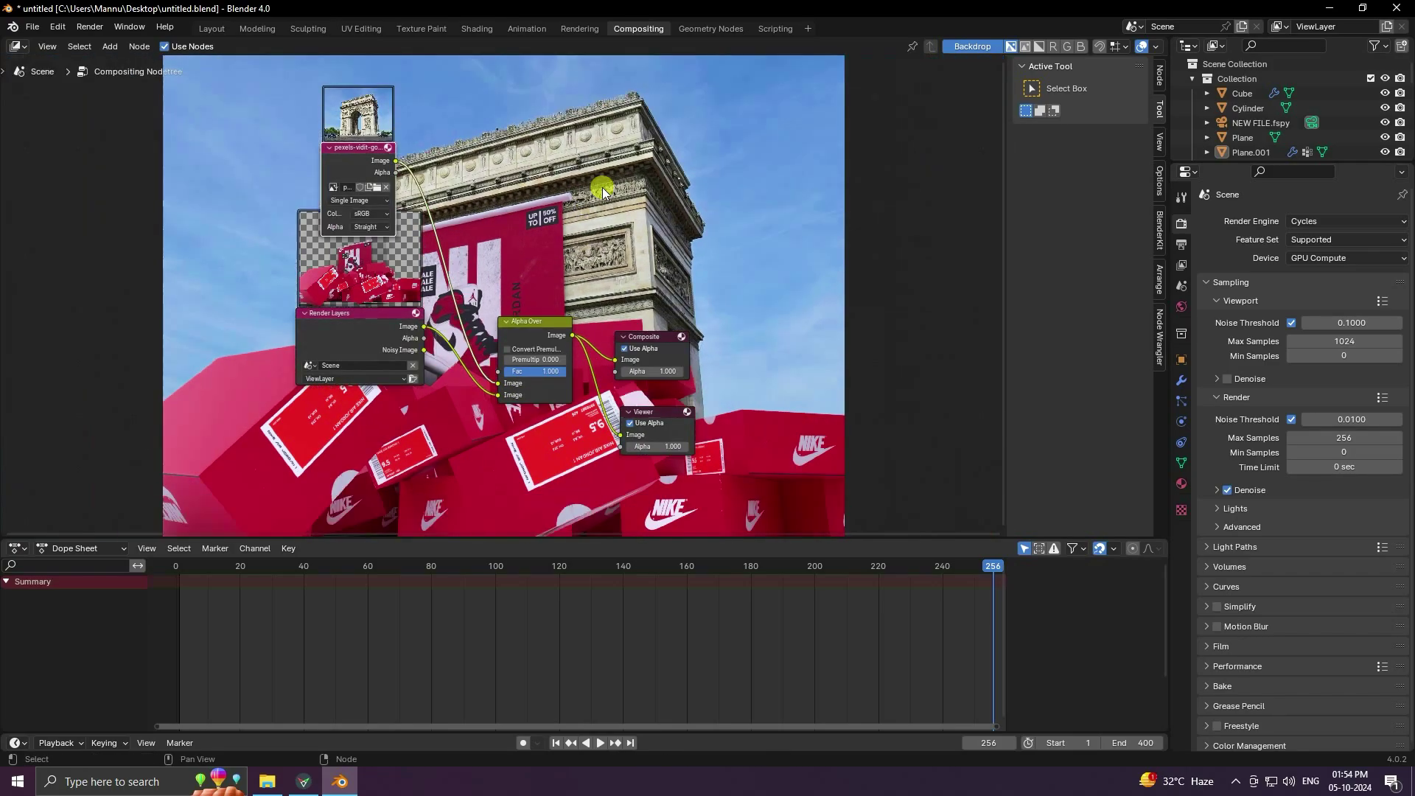
Step: Return to the Layout workspace and play the animation from frame 1
left_click(210, 29)
left_click(555, 707)
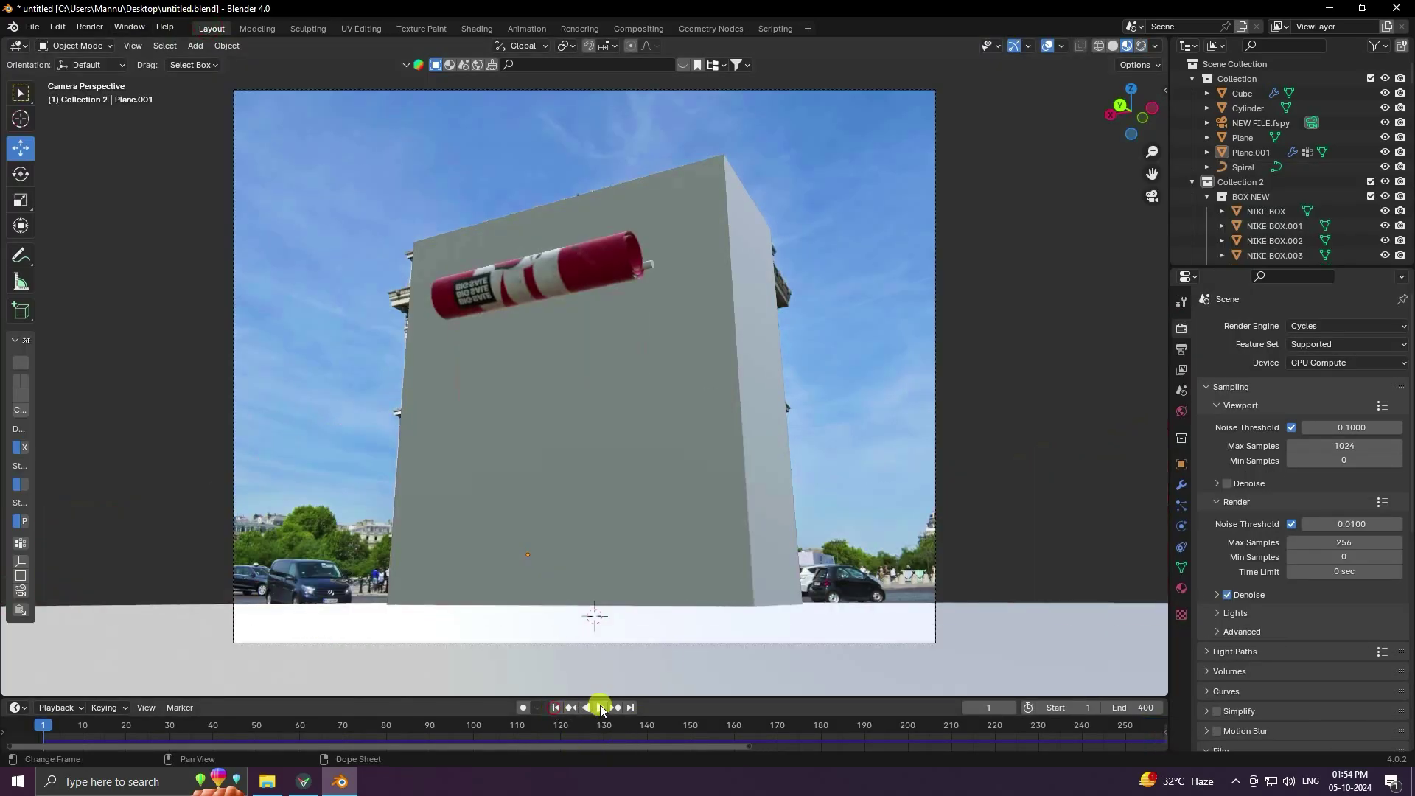
left_click(608, 708)
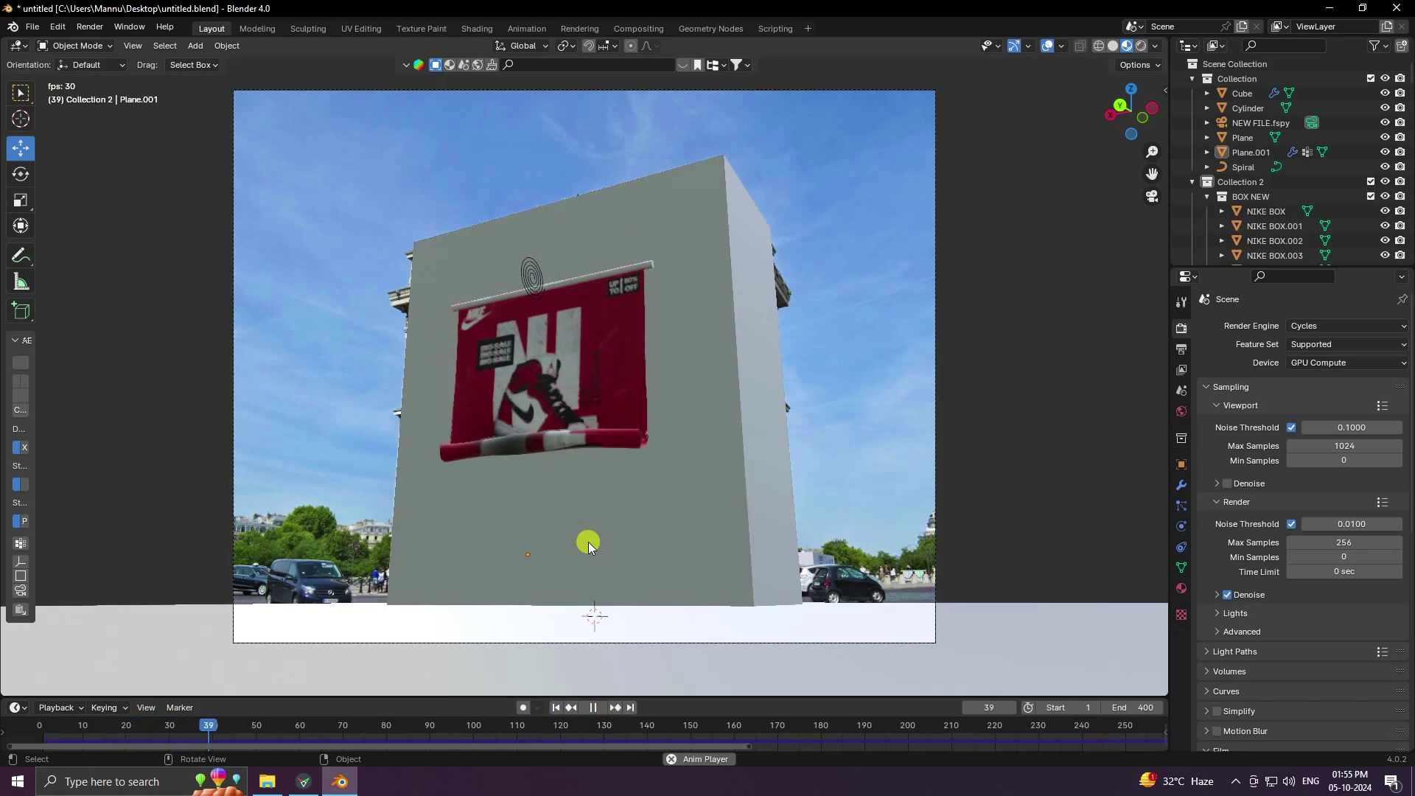